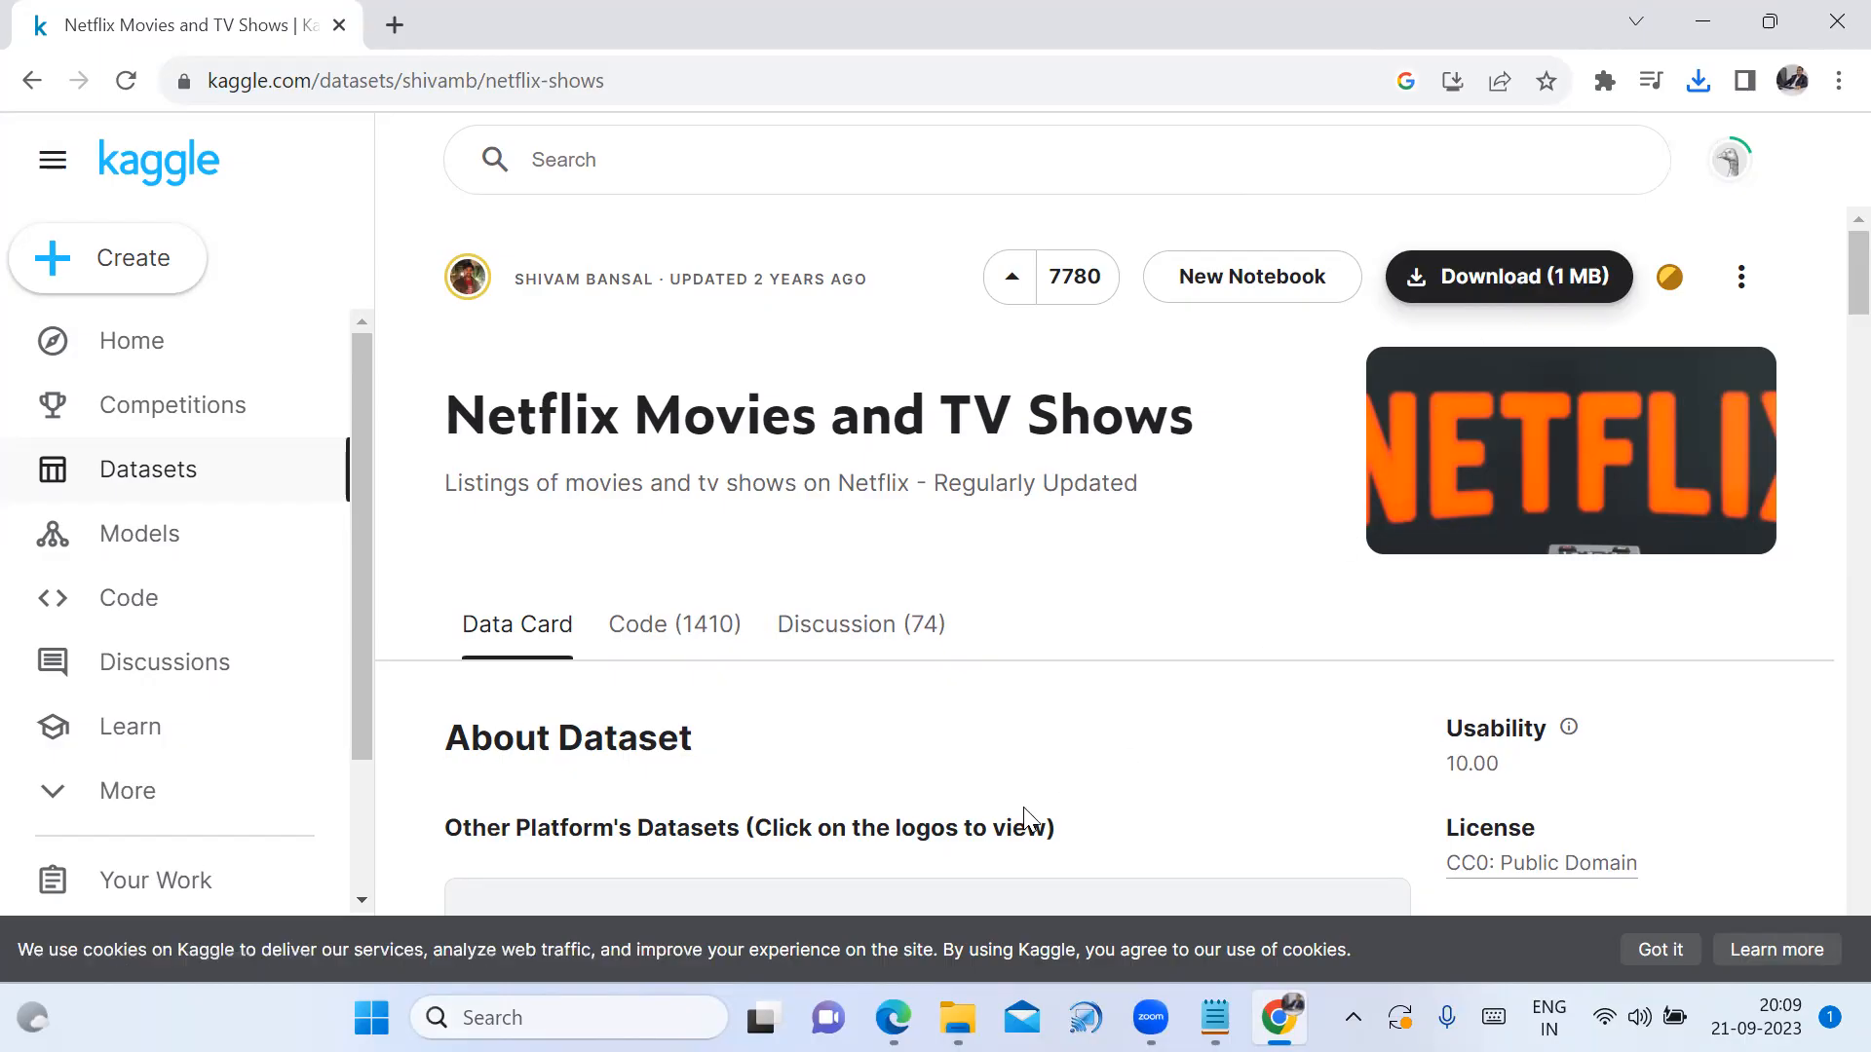
Bring back the Kaggle Netflix dataset page and open a new blank tab beside it
click(1286, 1011)
click(1286, 1011)
click(396, 15)
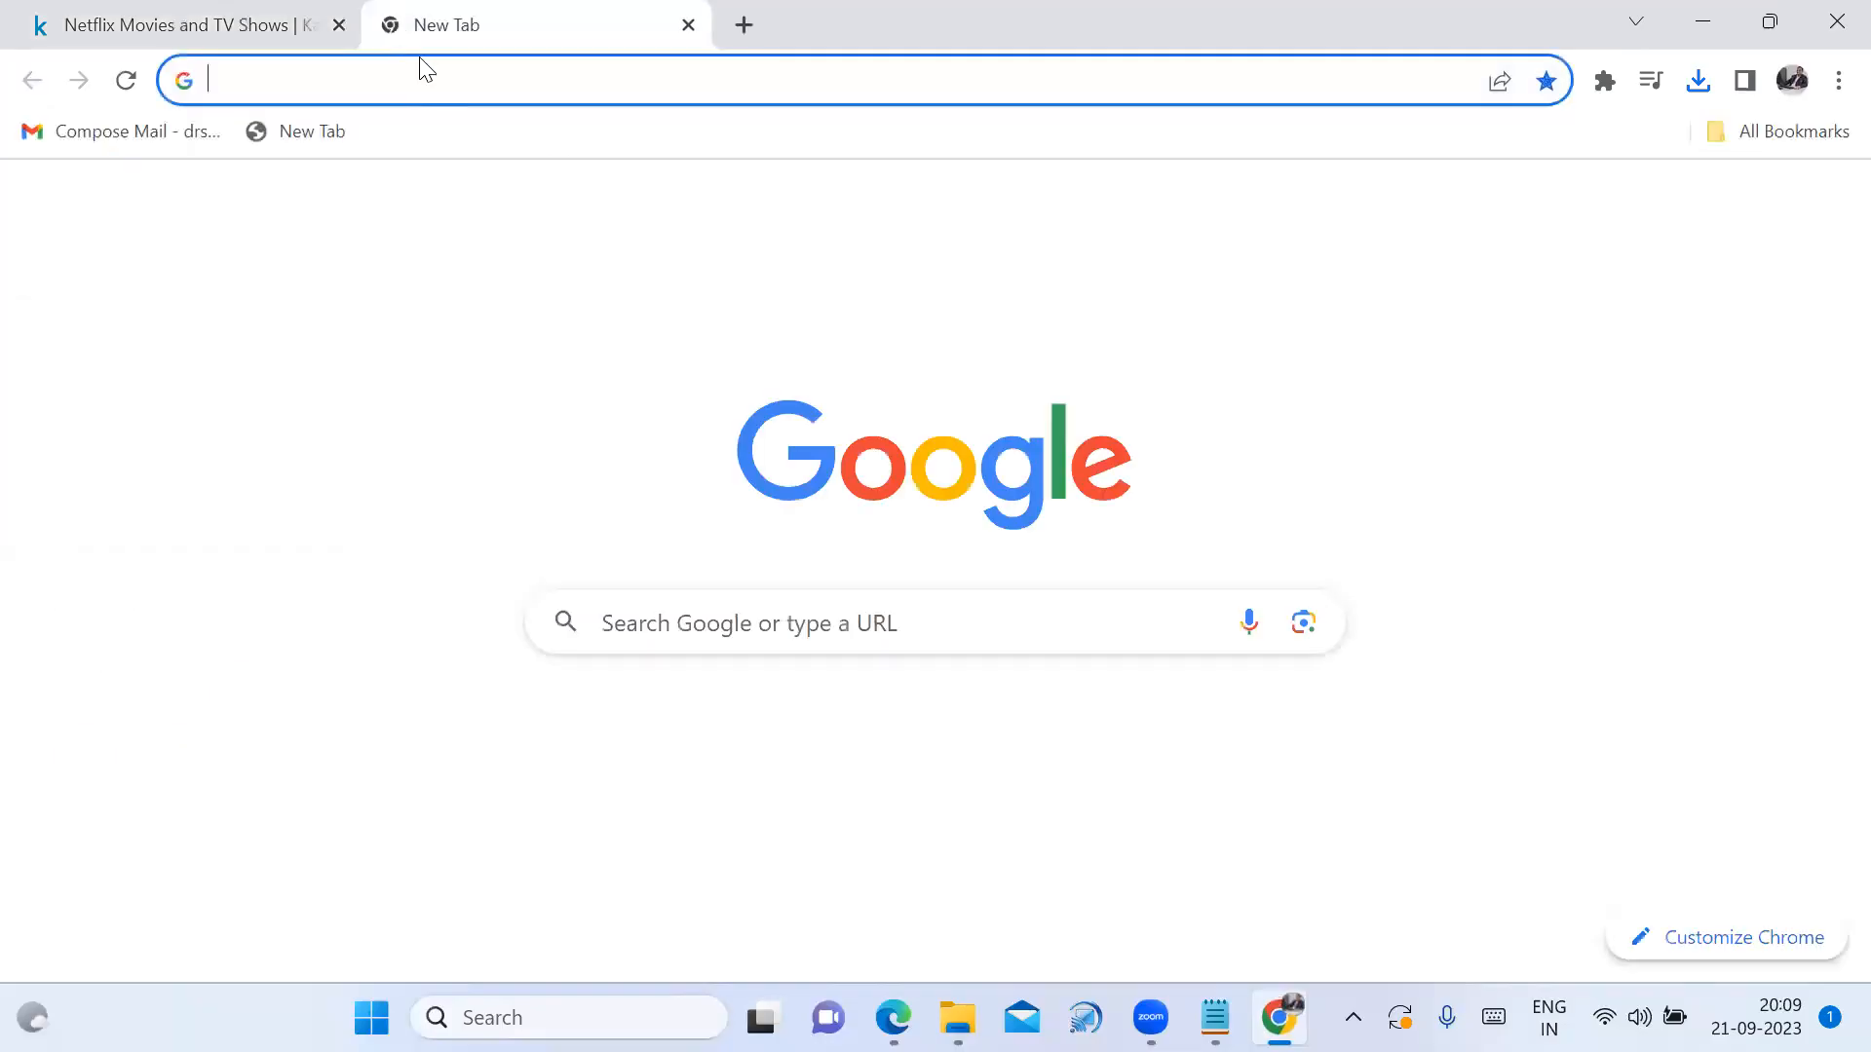
Reach the AWS console through an 'aws login' search, go to S3 and start a new bucket
click(797, 620)
click(729, 733)
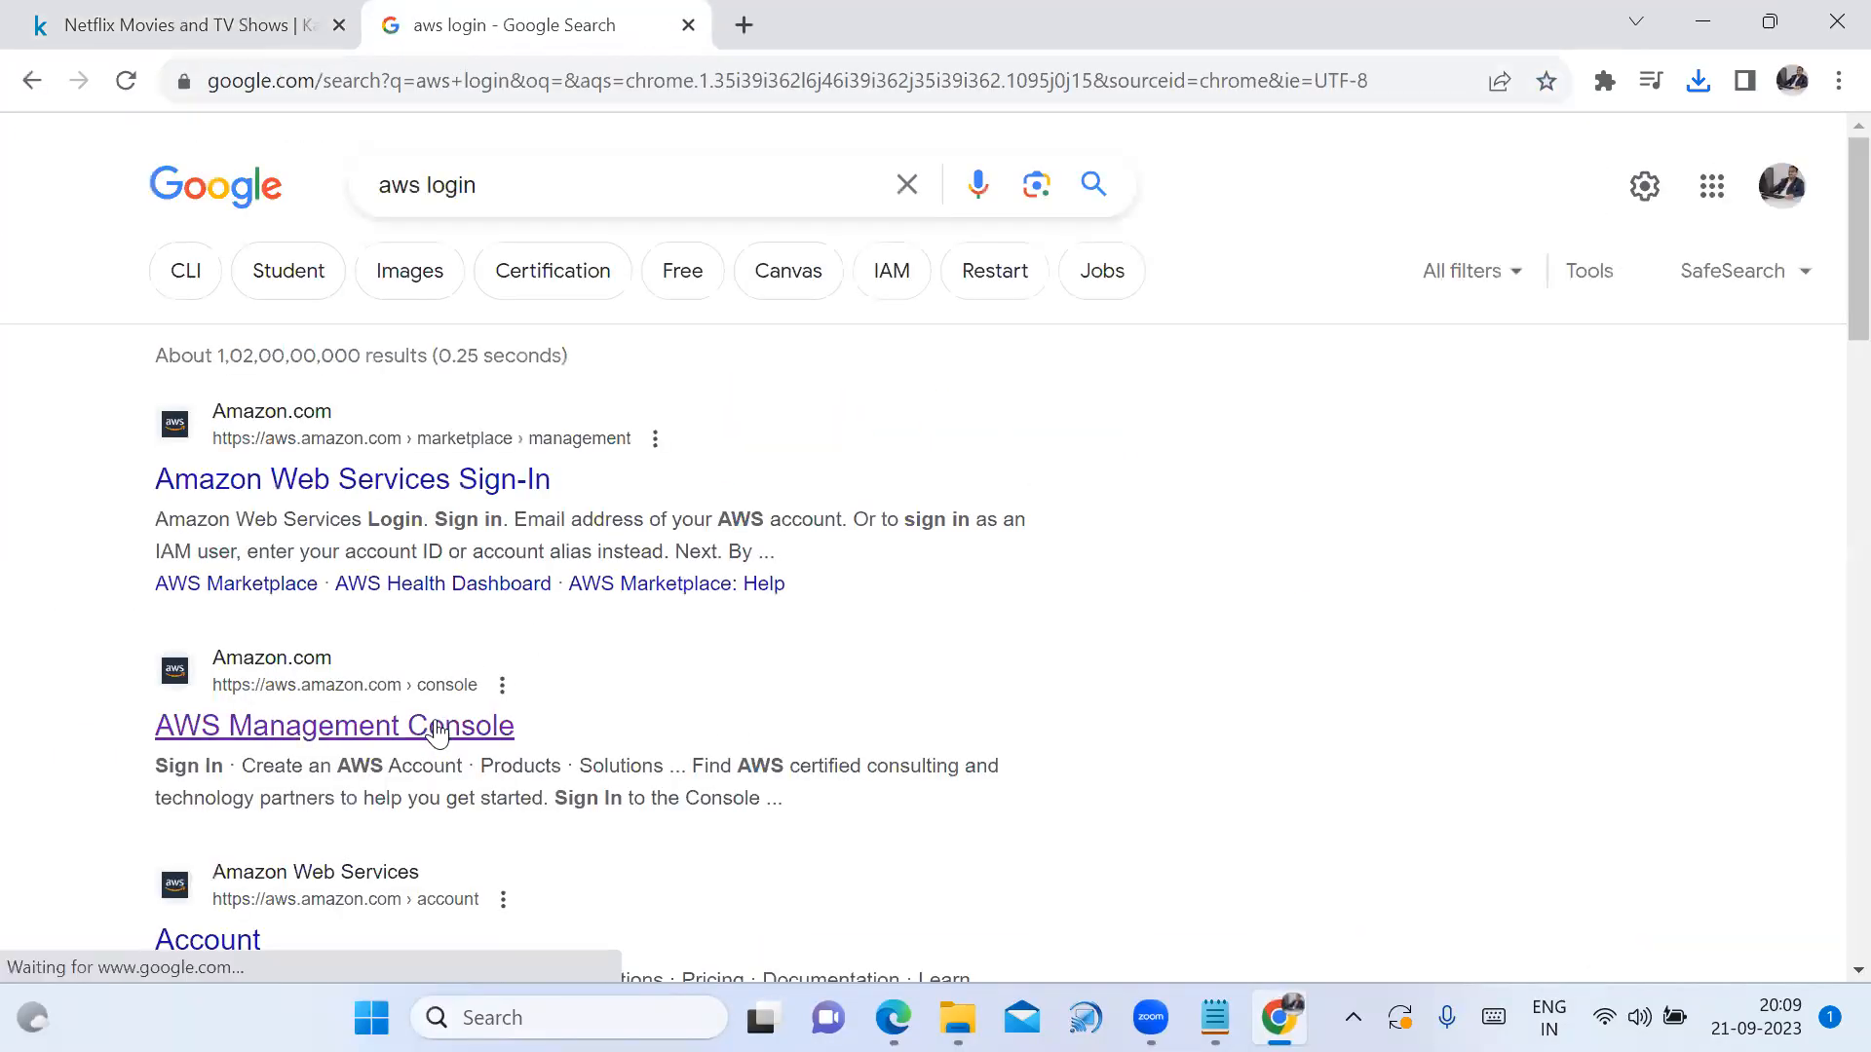
click(435, 733)
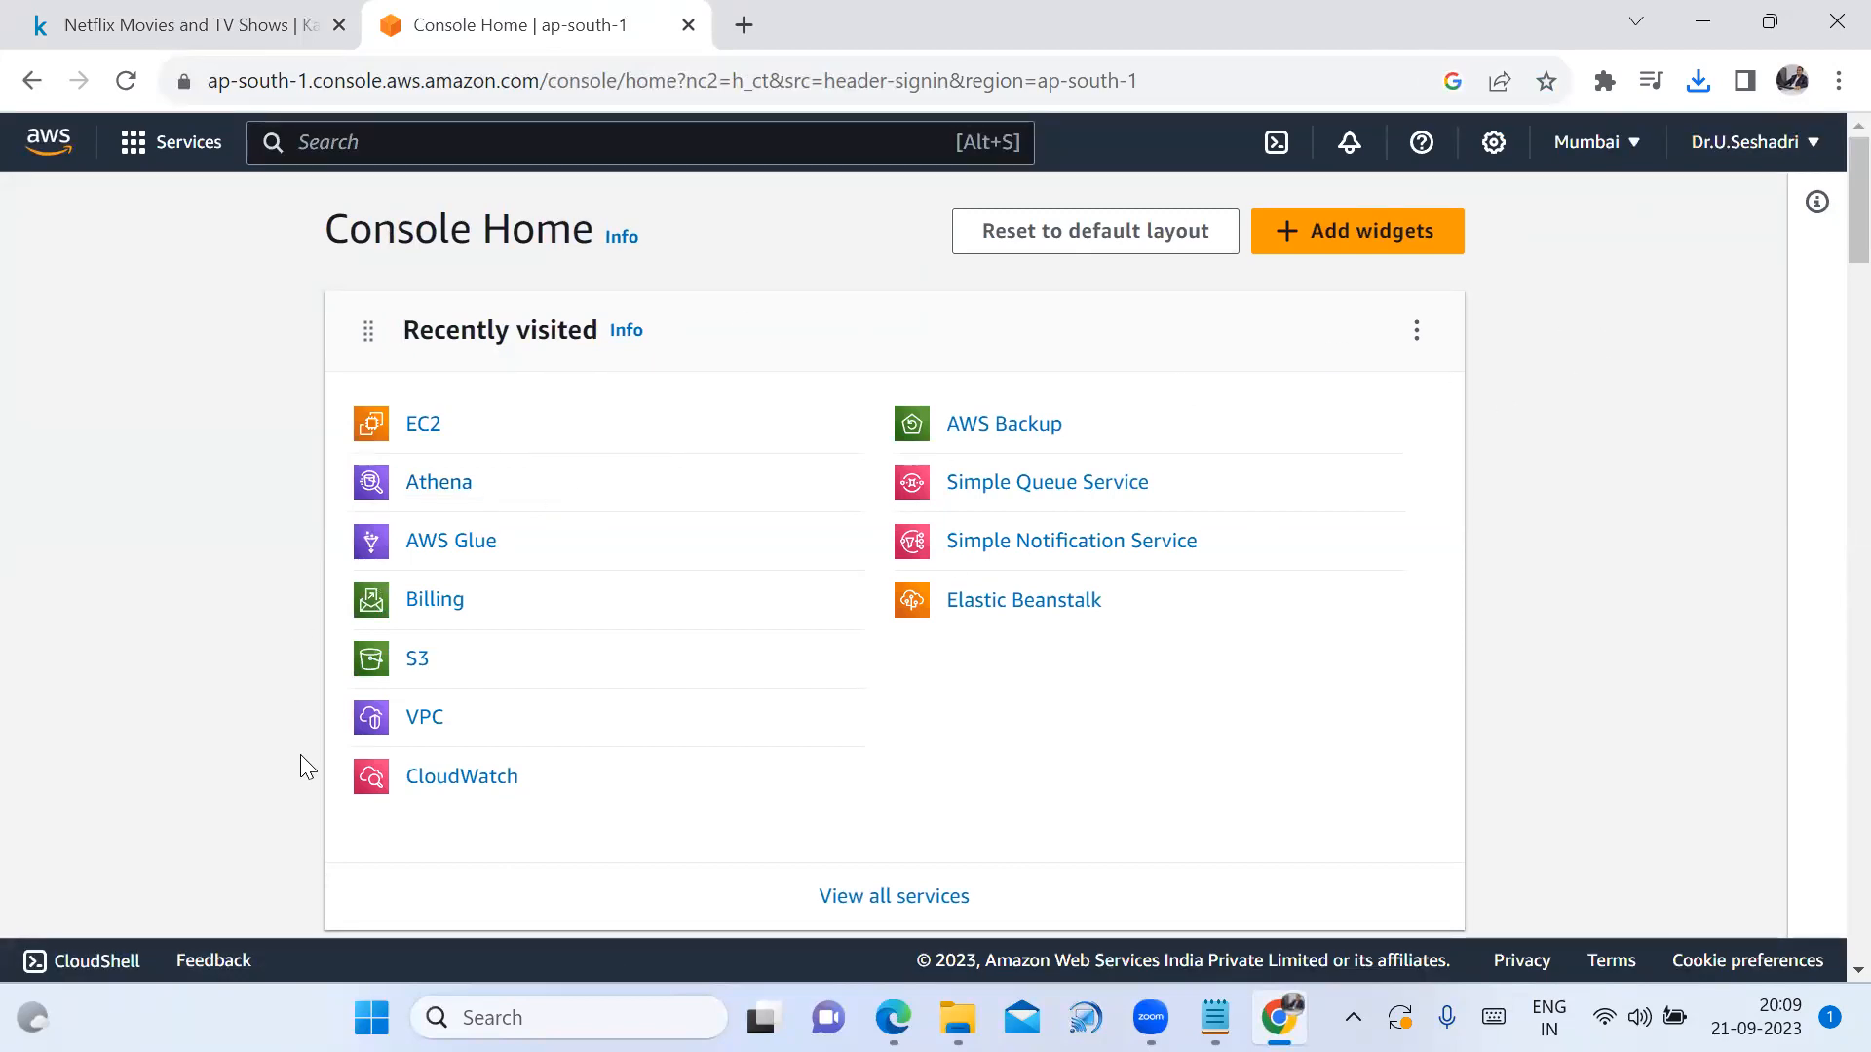
click(416, 659)
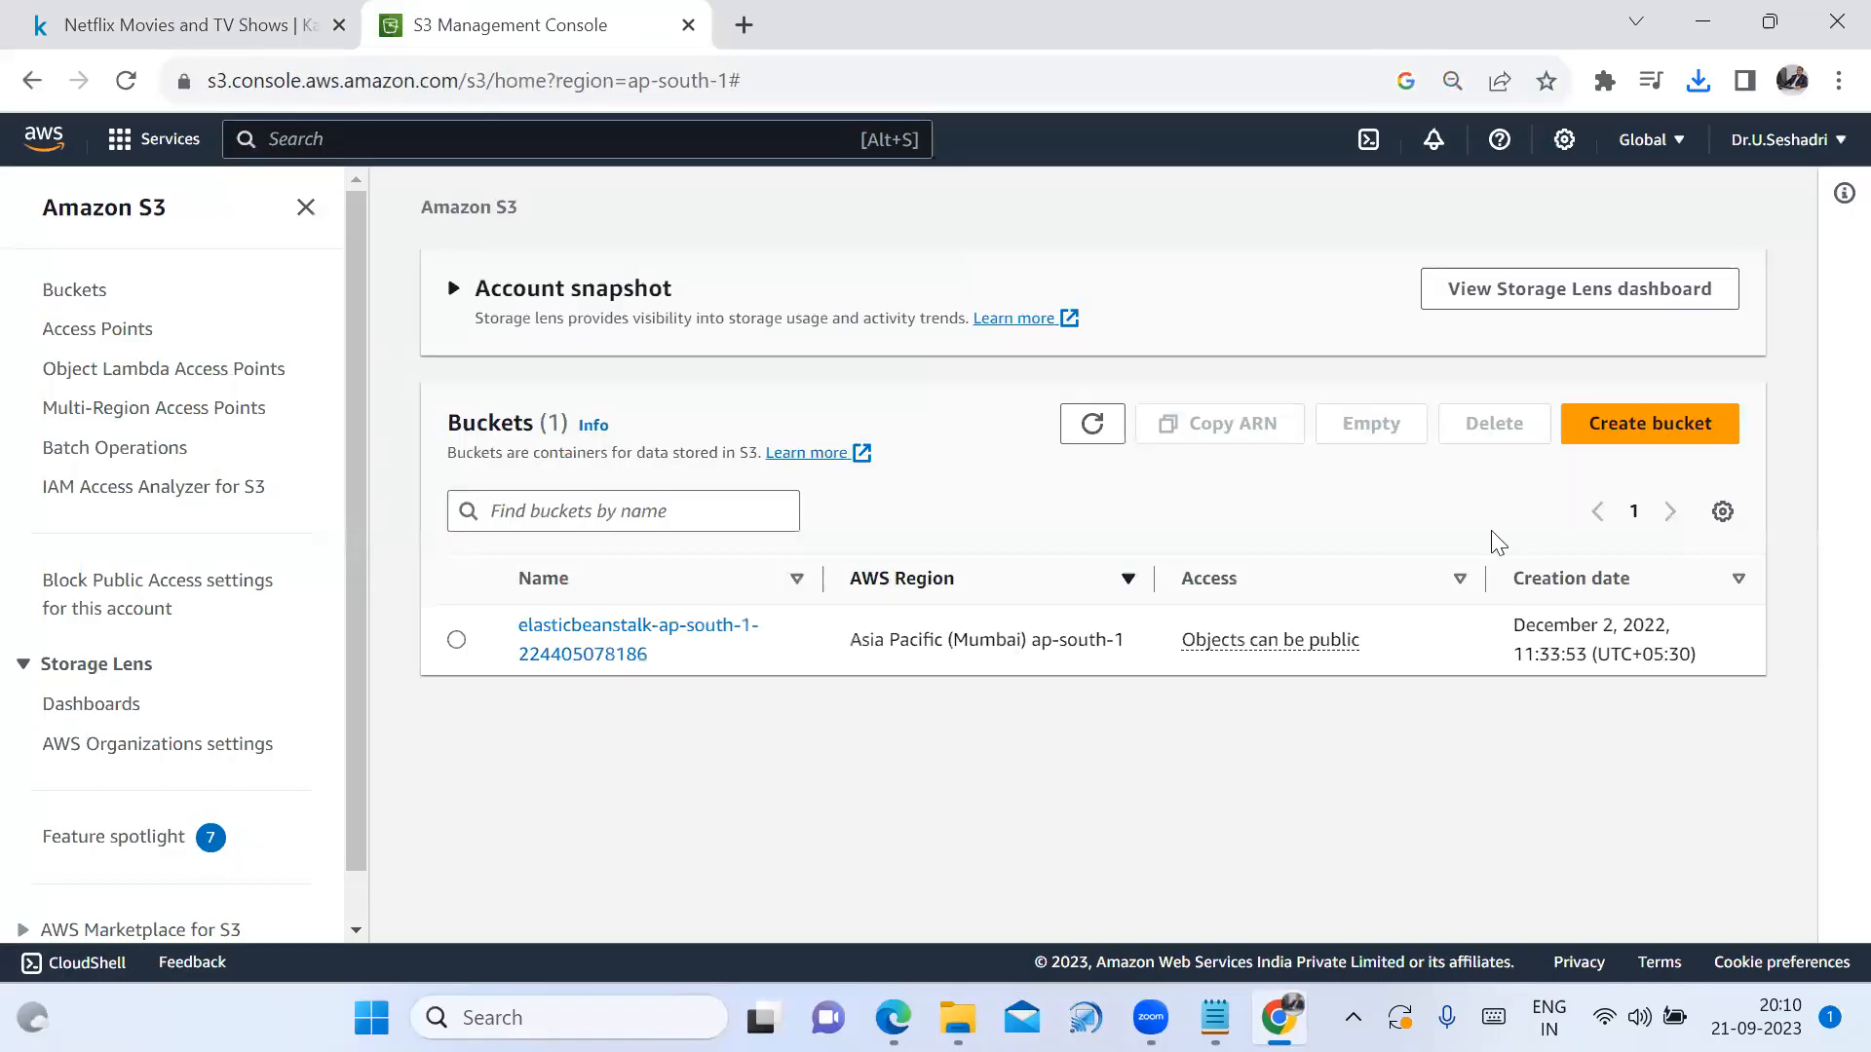
click(1662, 439)
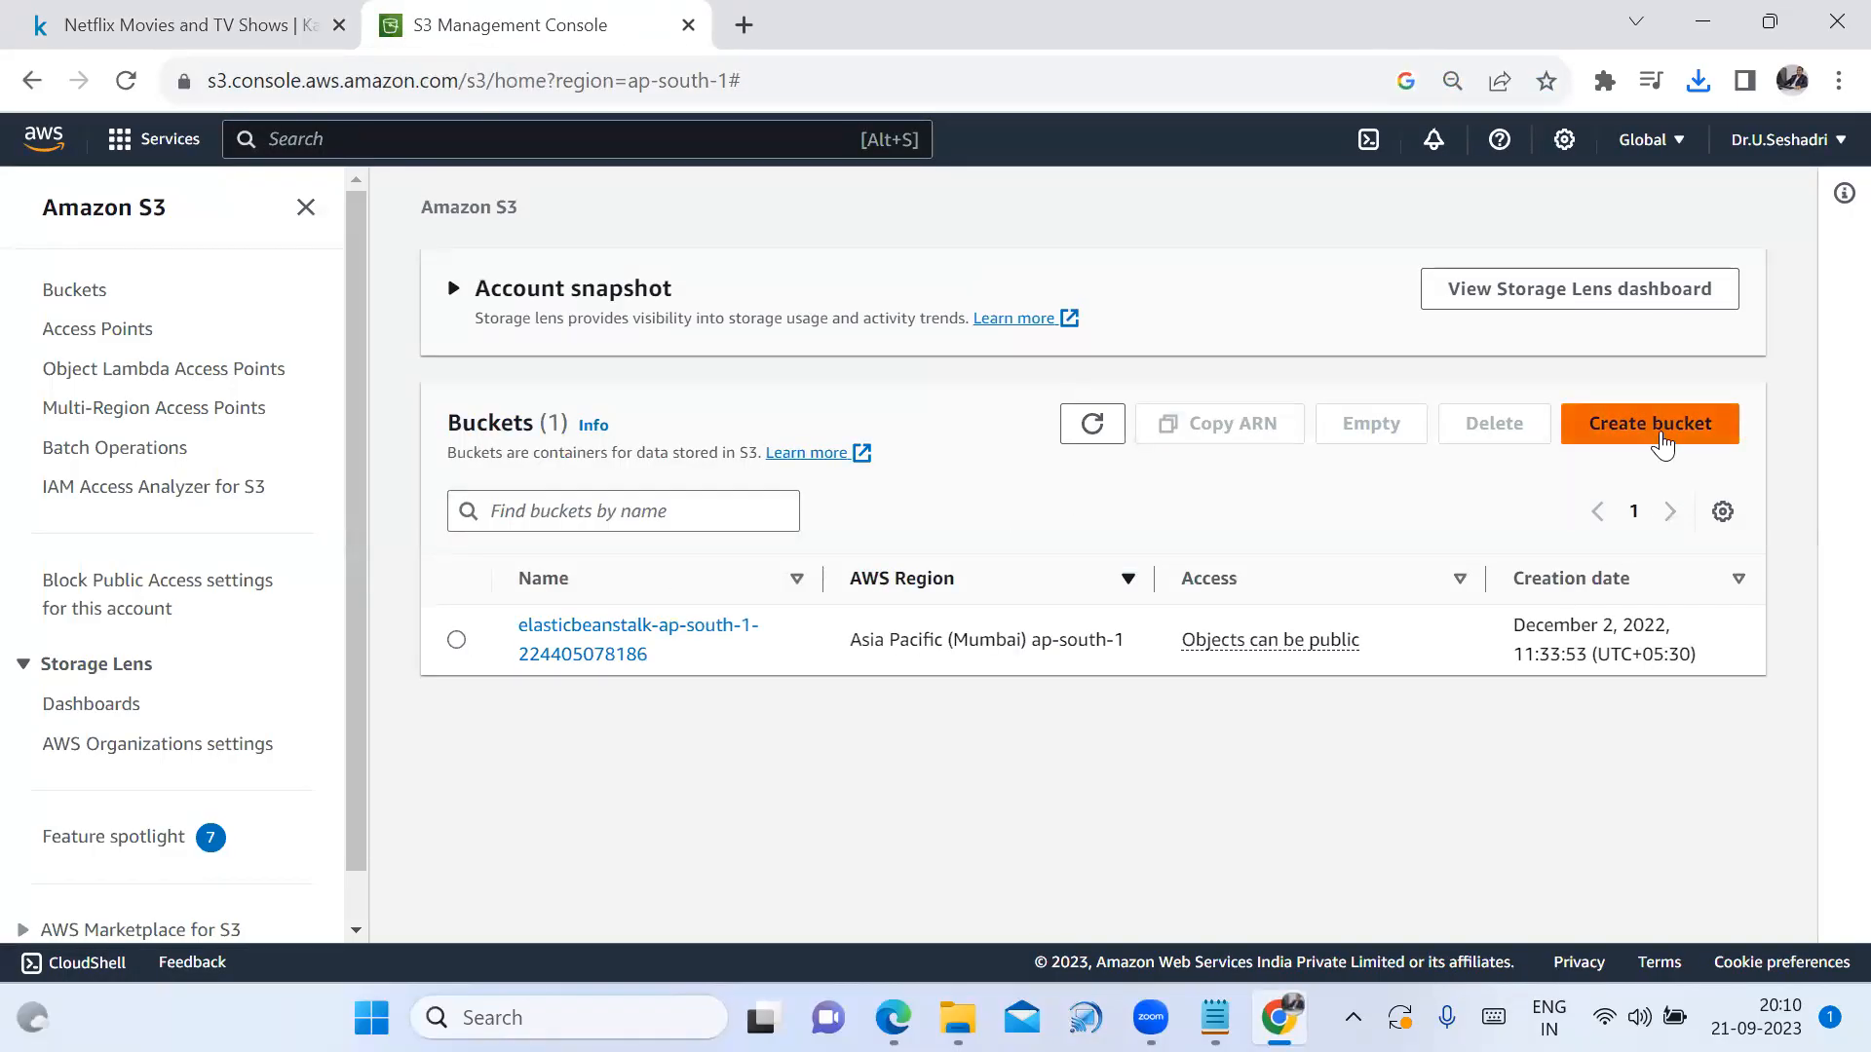
Enter netflix_dataset as the new bucket's name
click(552, 537)
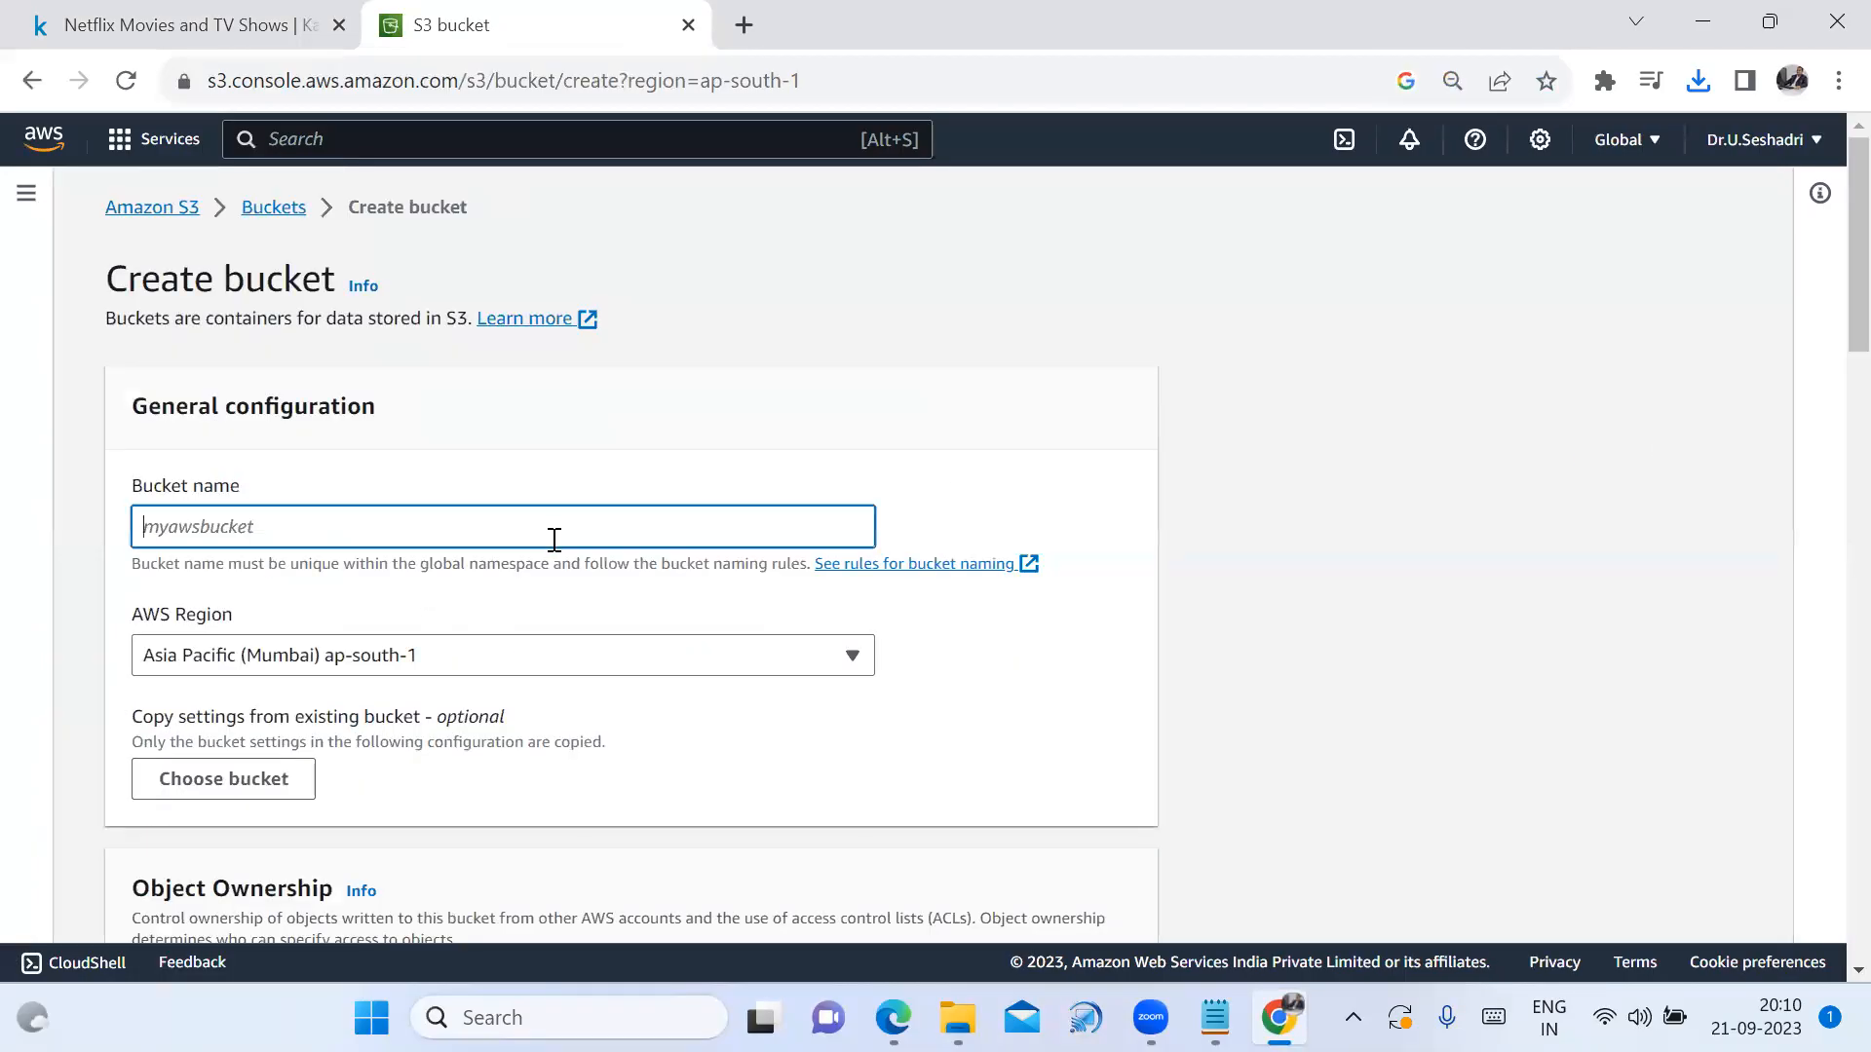
text(seshadri9441)
drag(379, 509, 101, 527)
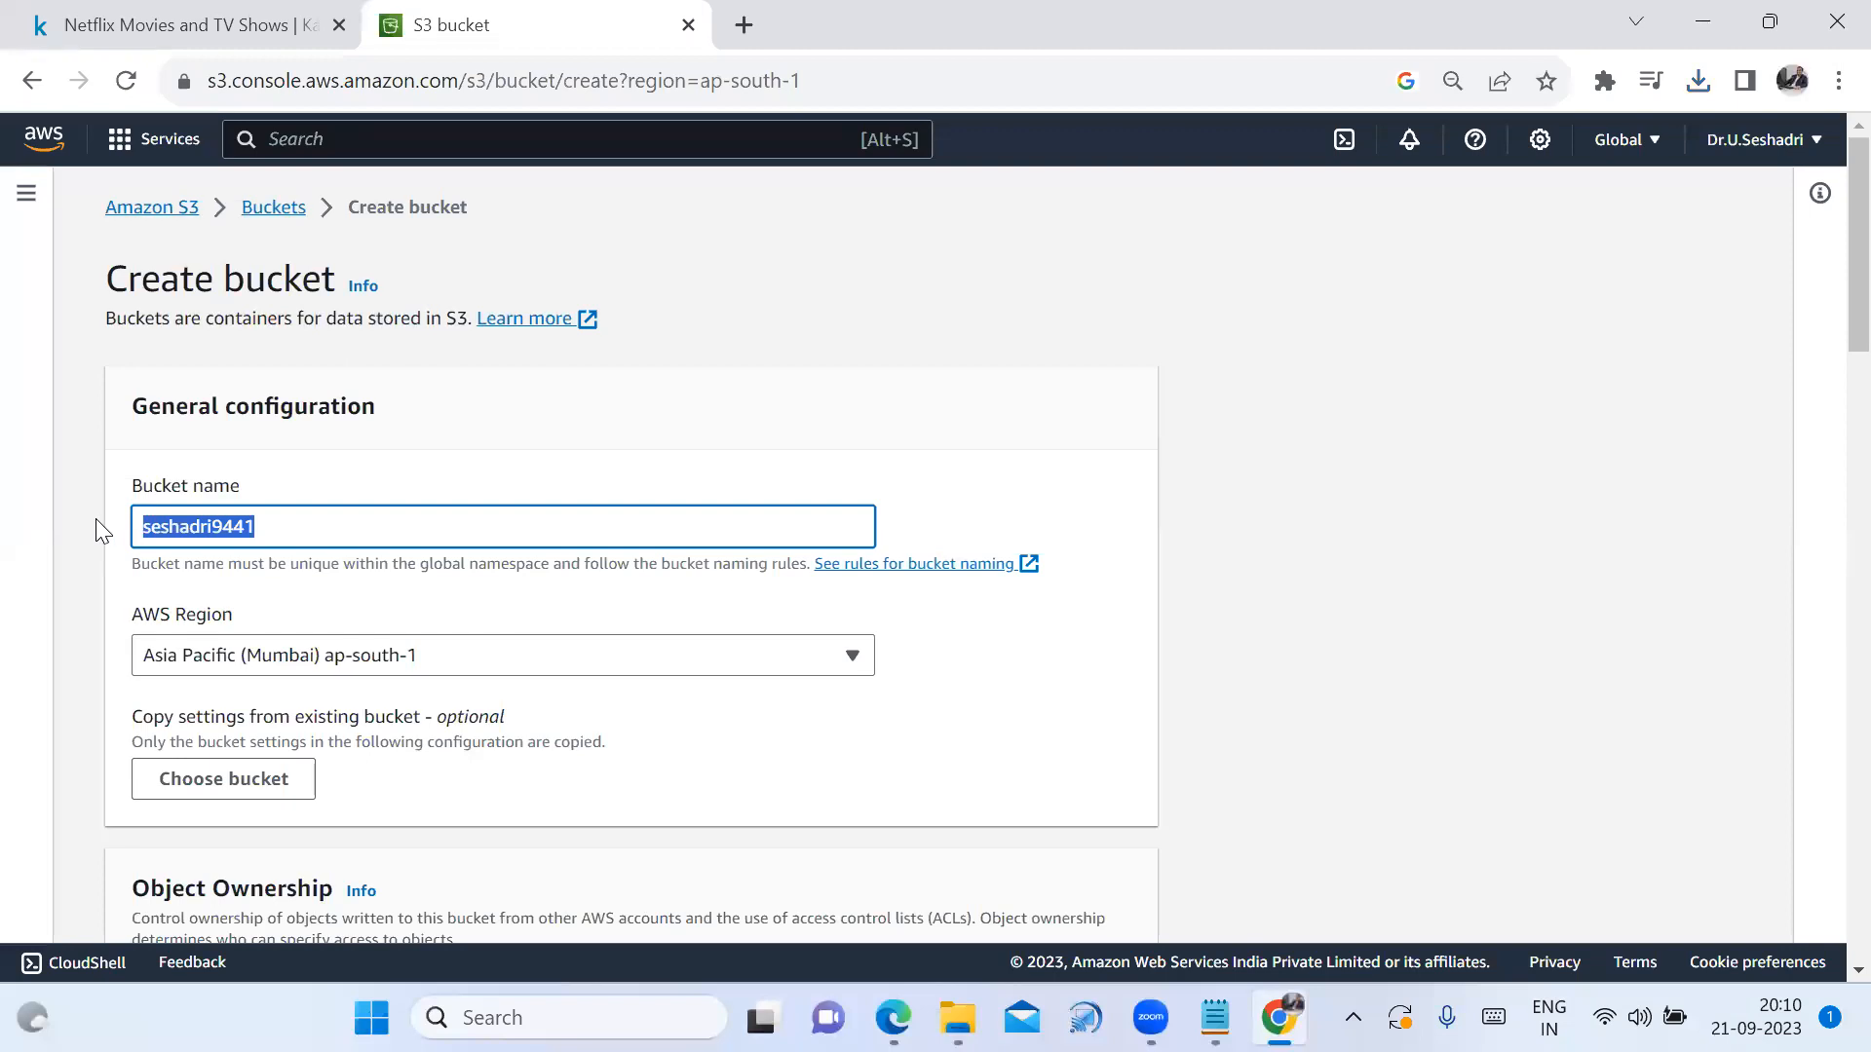
text(netflix)
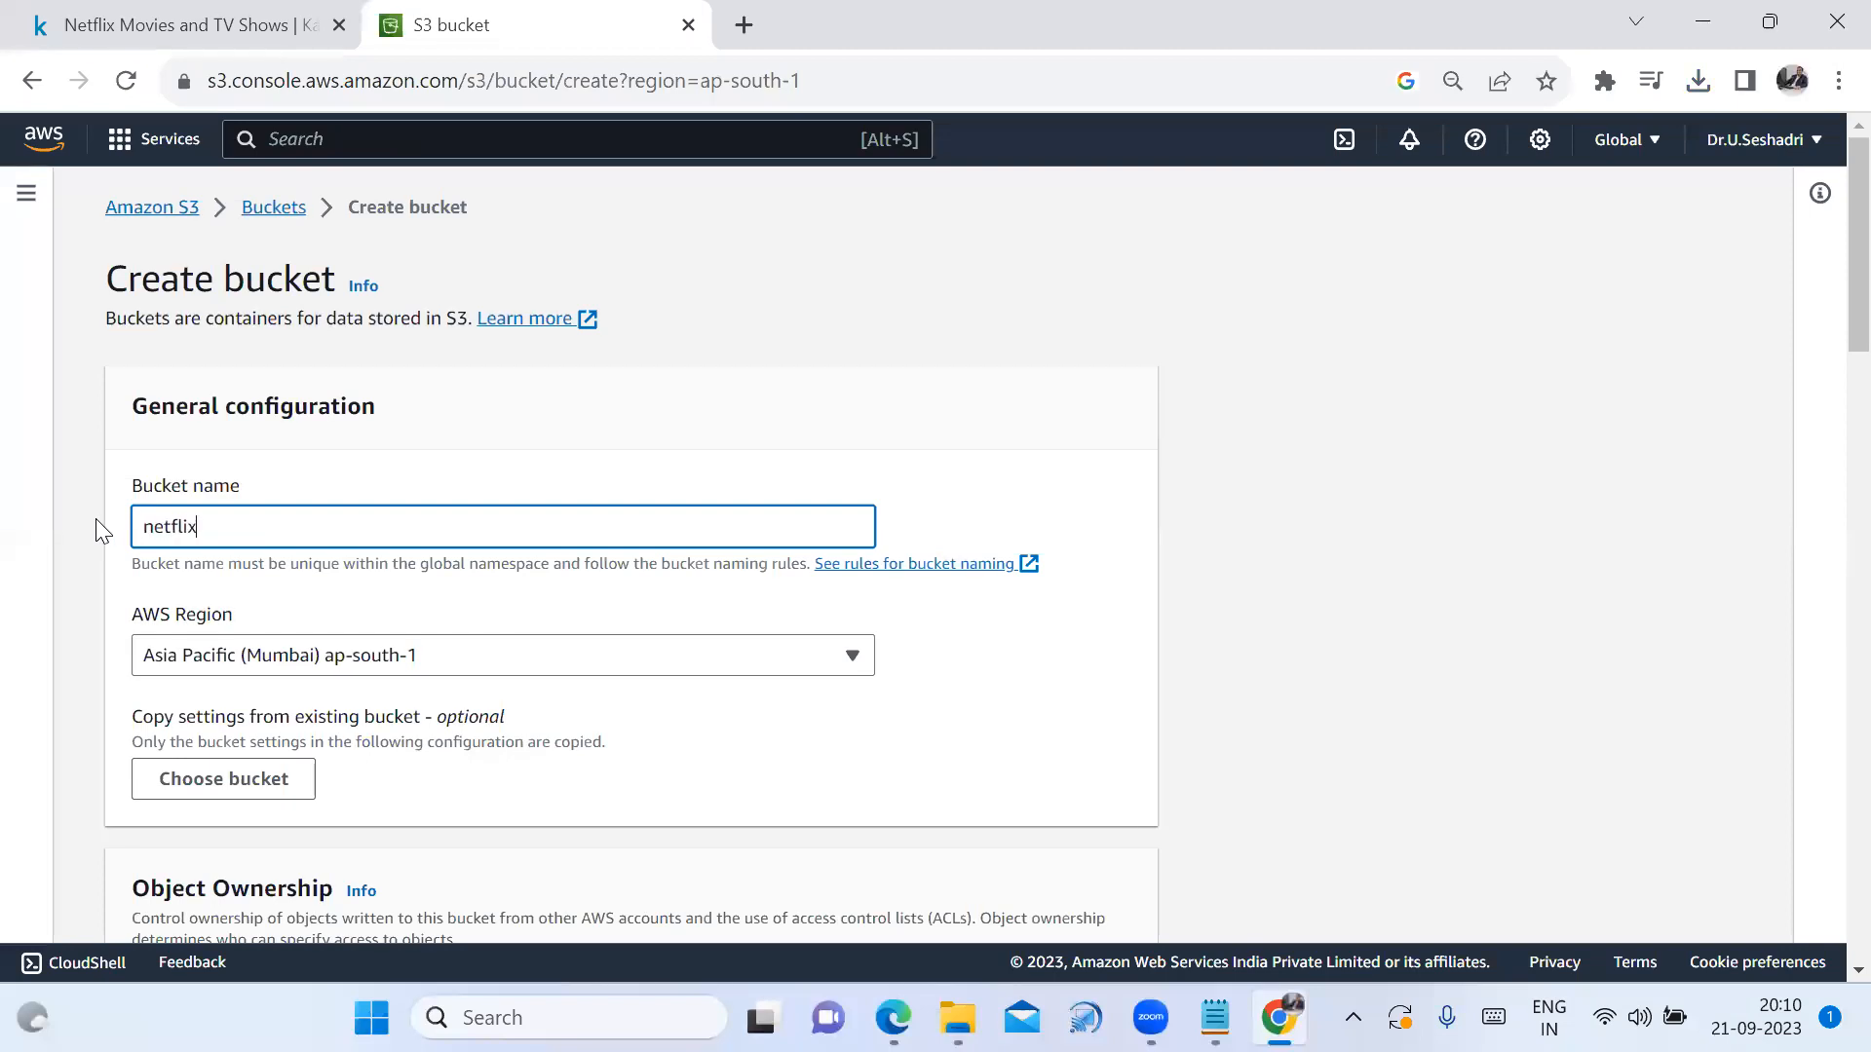
text(_data)
Copy the bucket name netflix_dataset onto a new line in the Notepad notes
drag(320, 526, 152, 555)
key(ctrl+c)
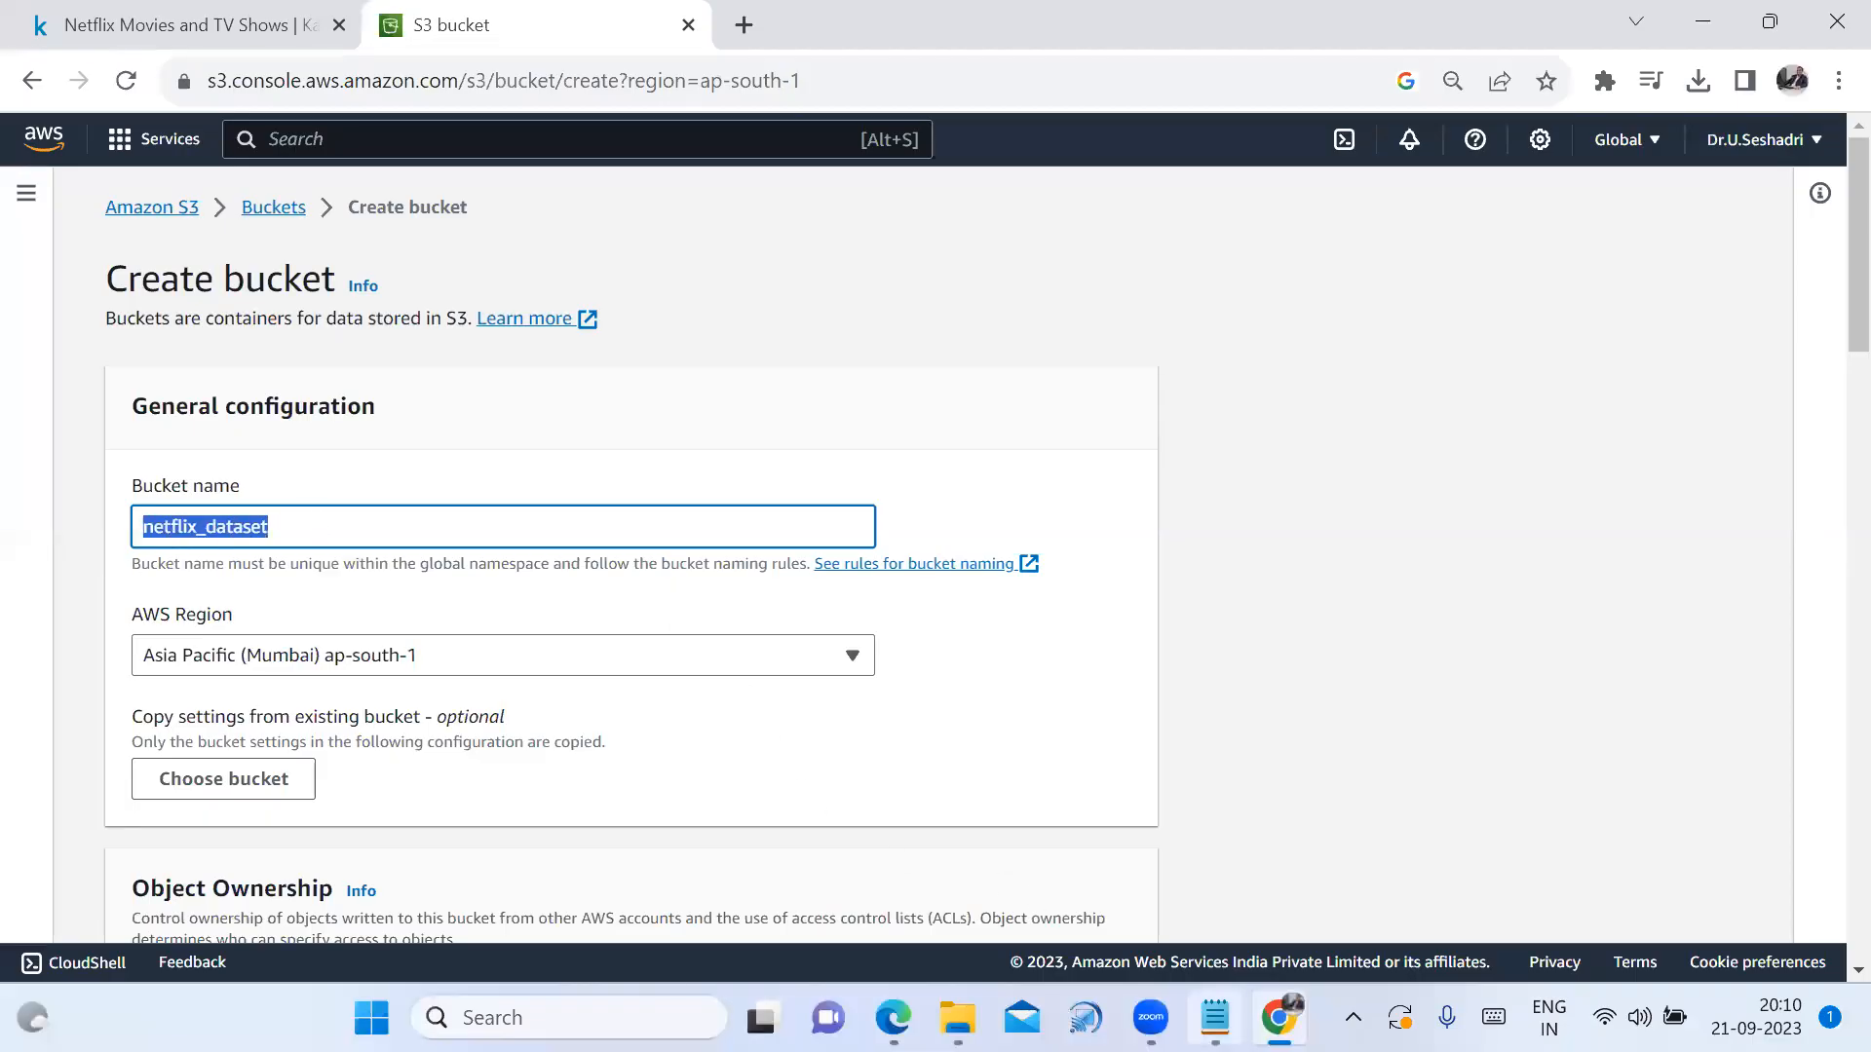
click(1214, 1017)
key(Return)
key(Return)
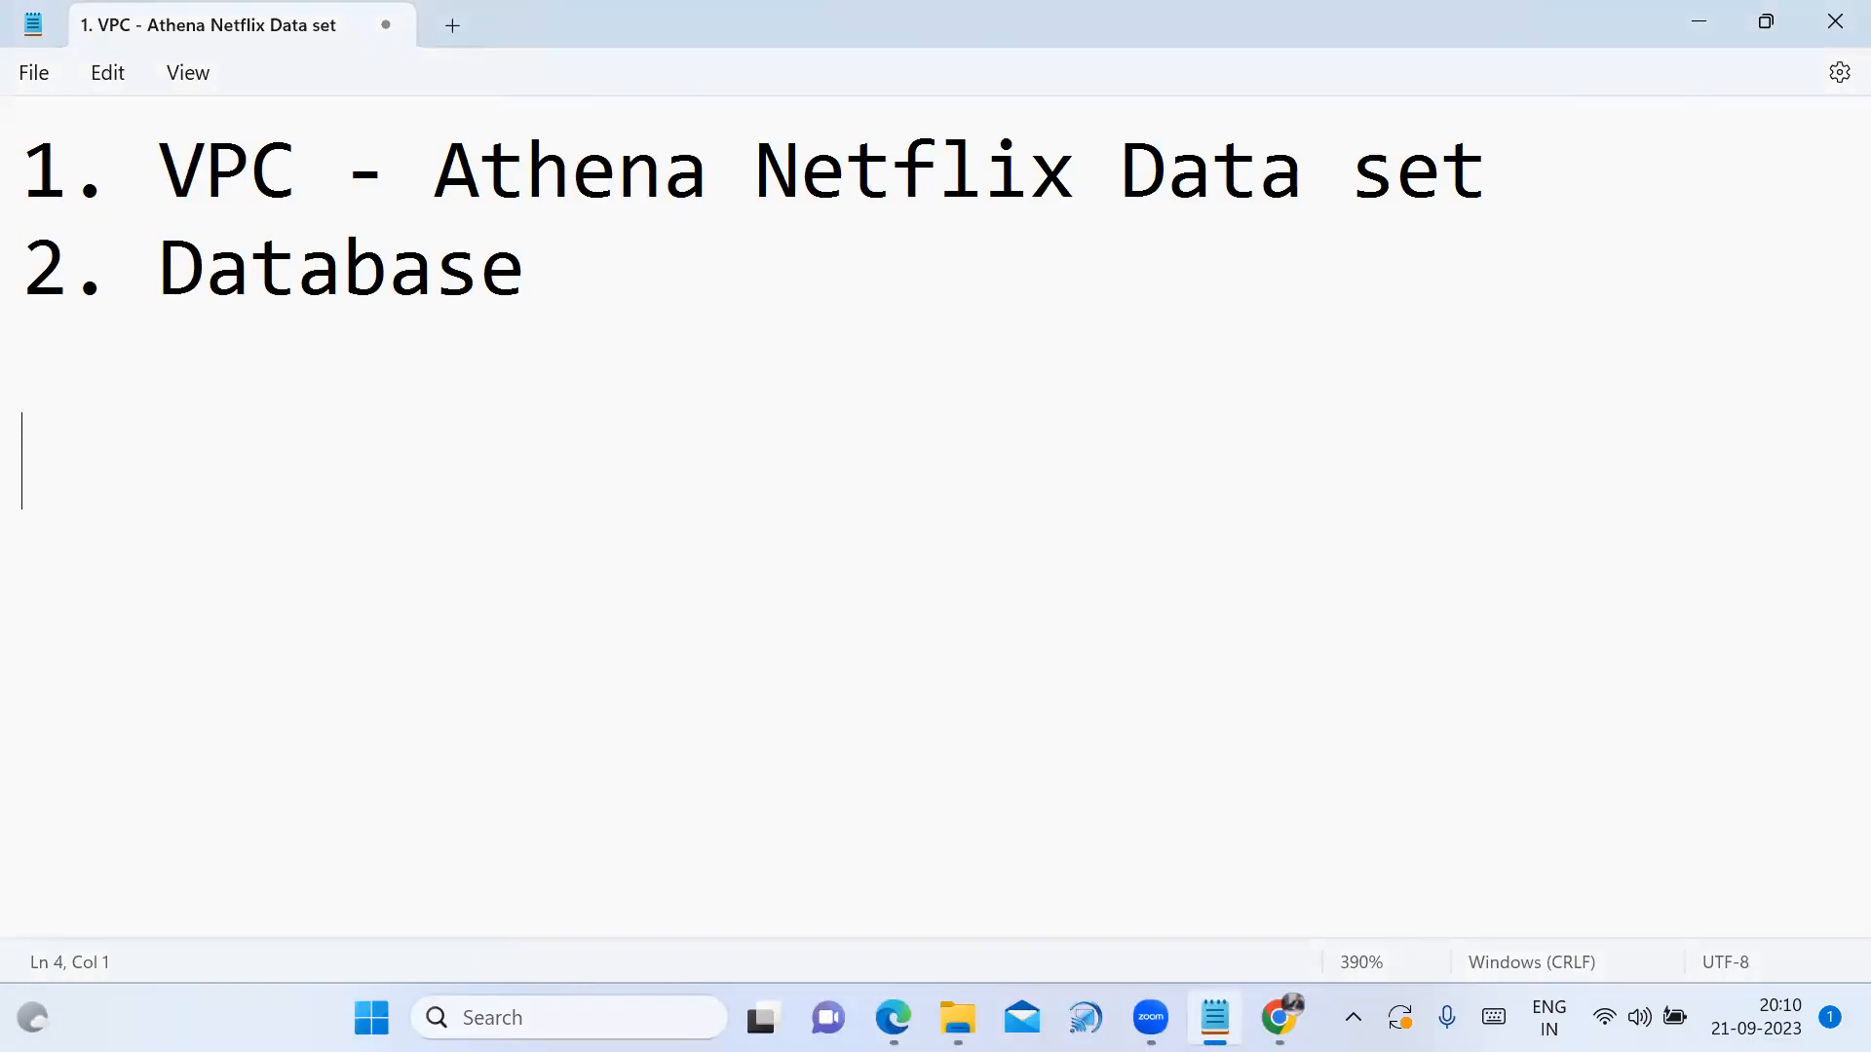
key(ctrl+v)
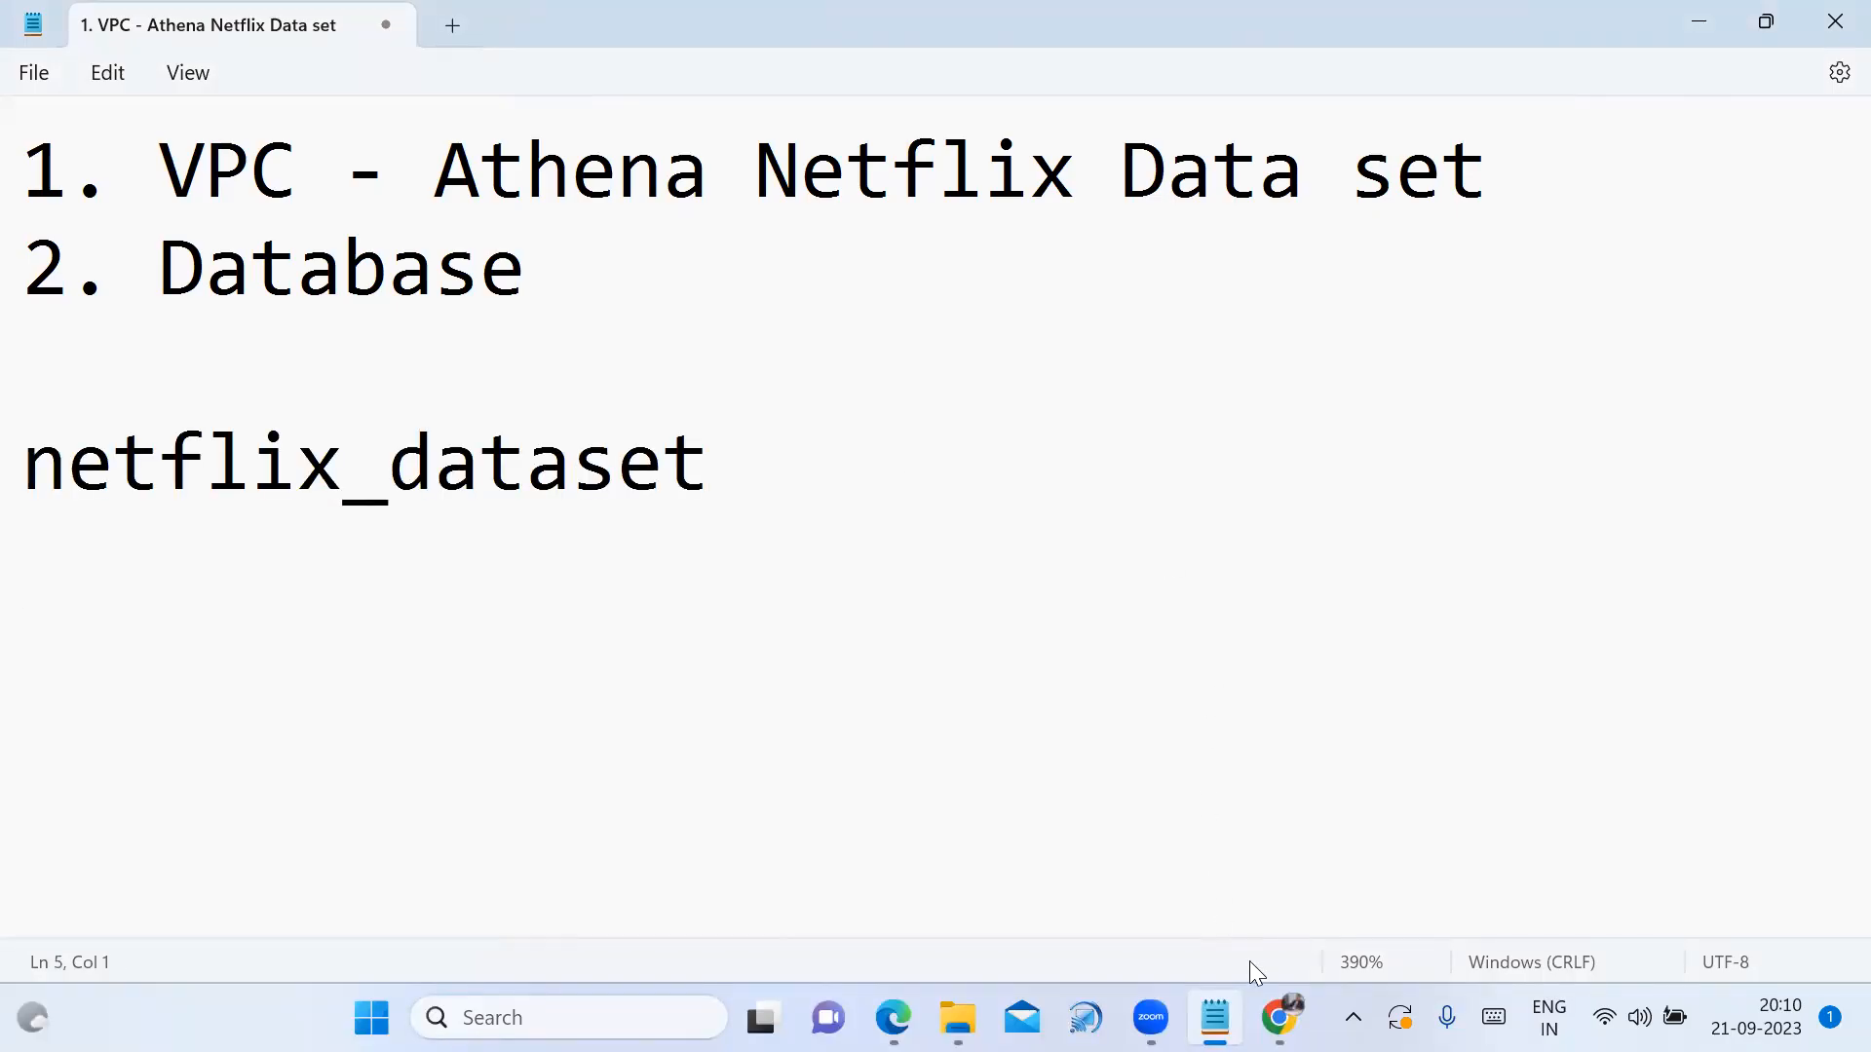
click(1279, 1017)
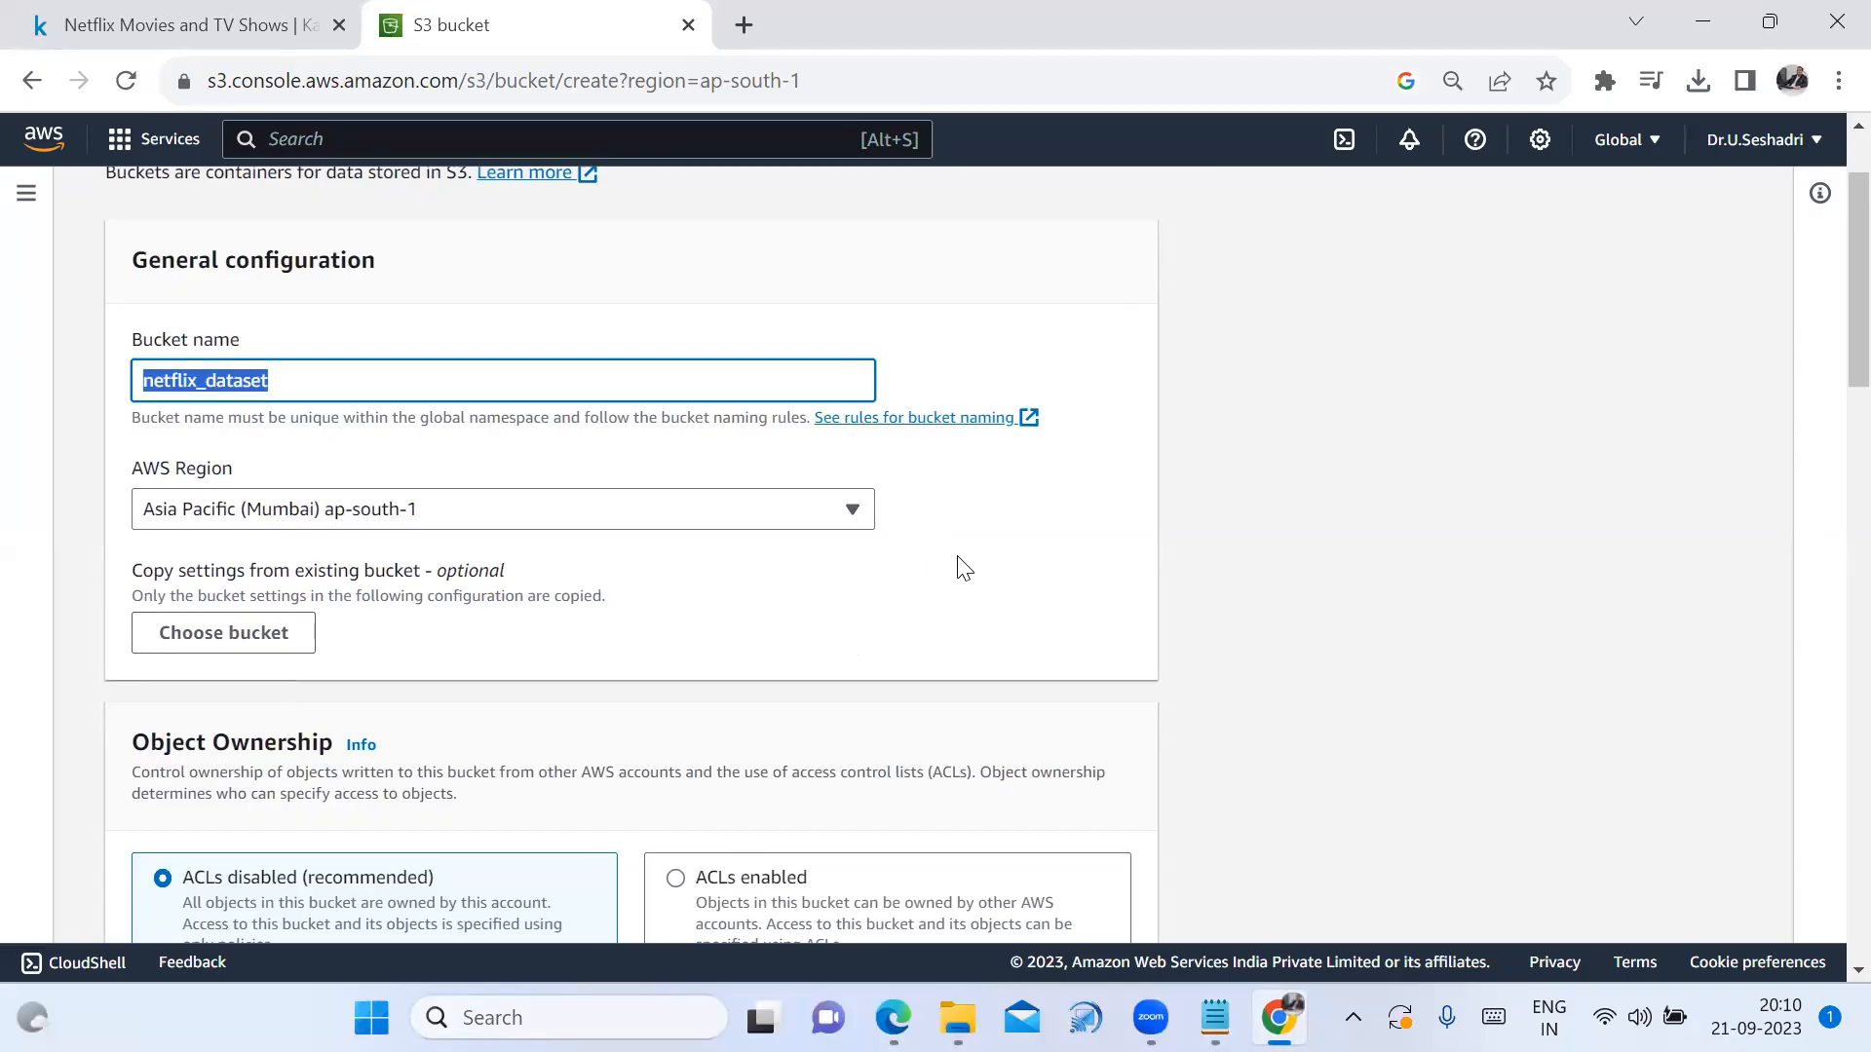
Enable ACLs for the bucket and submit it for creation
scroll(950, 574, down, 5)
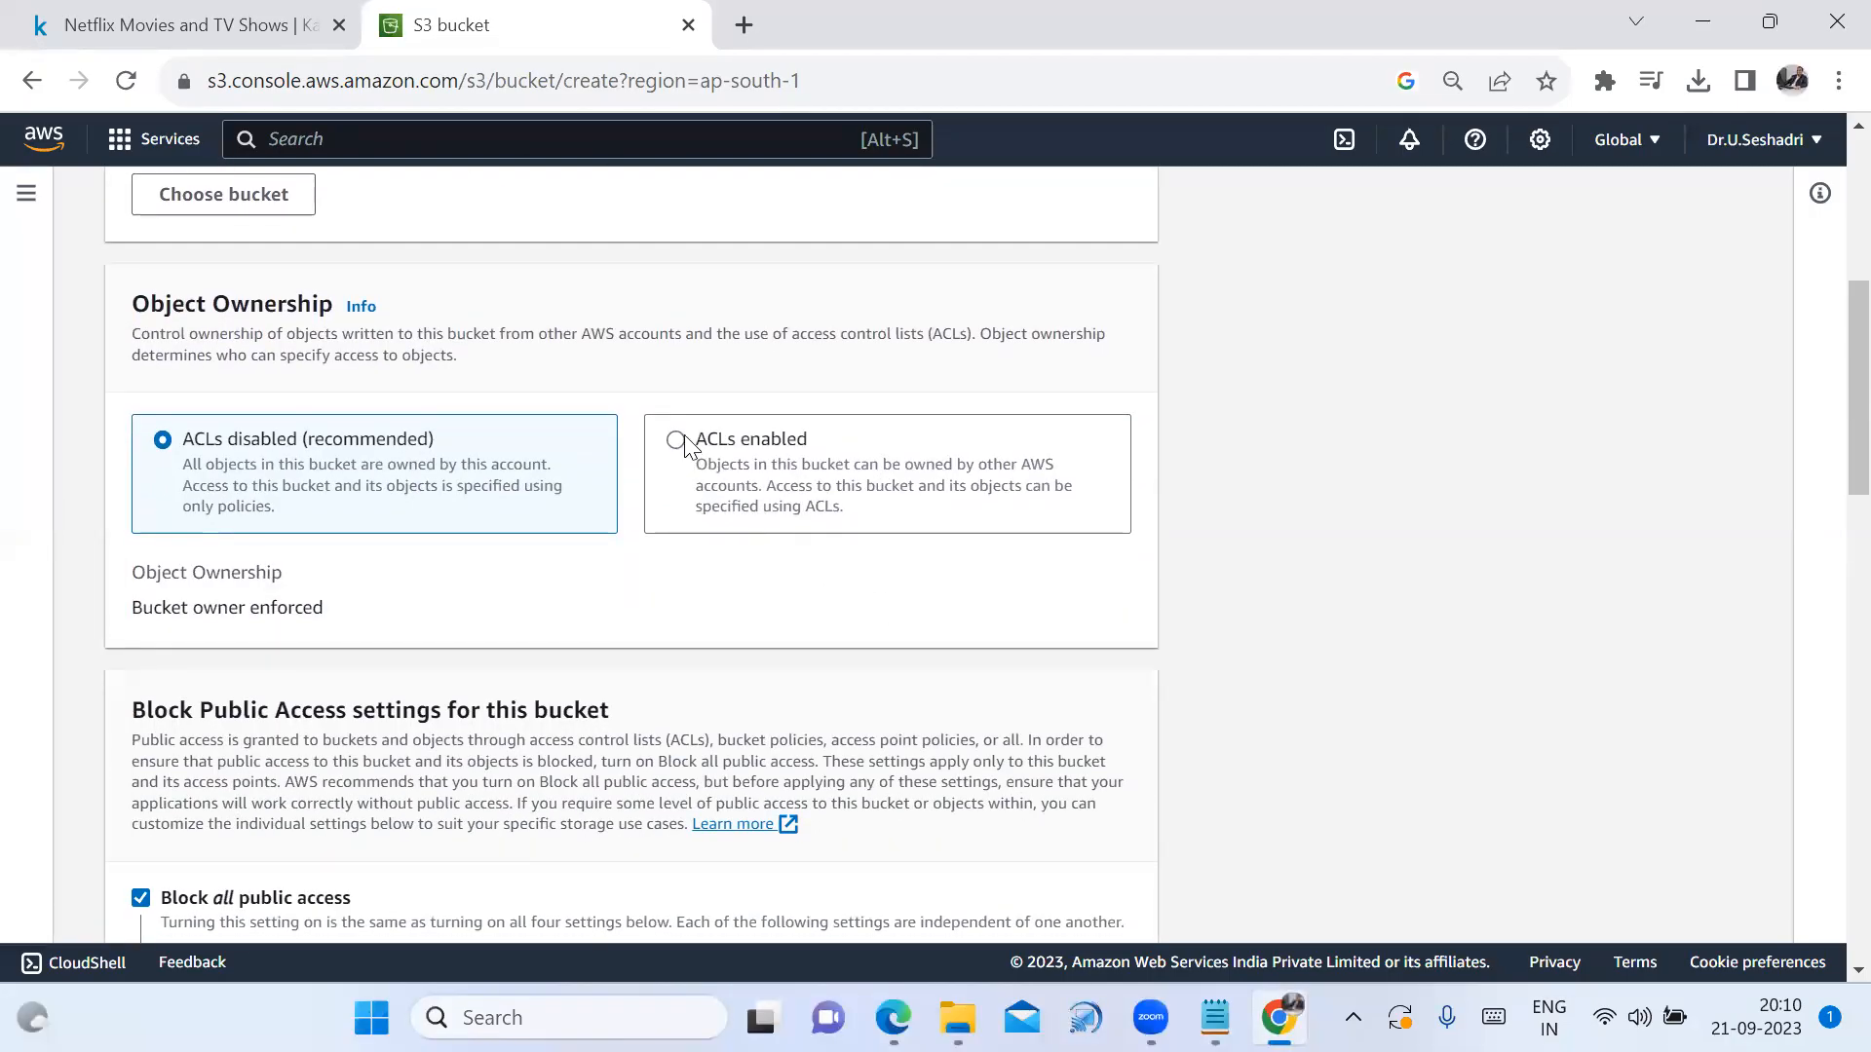
click(676, 441)
scroll(887, 628, down, 6)
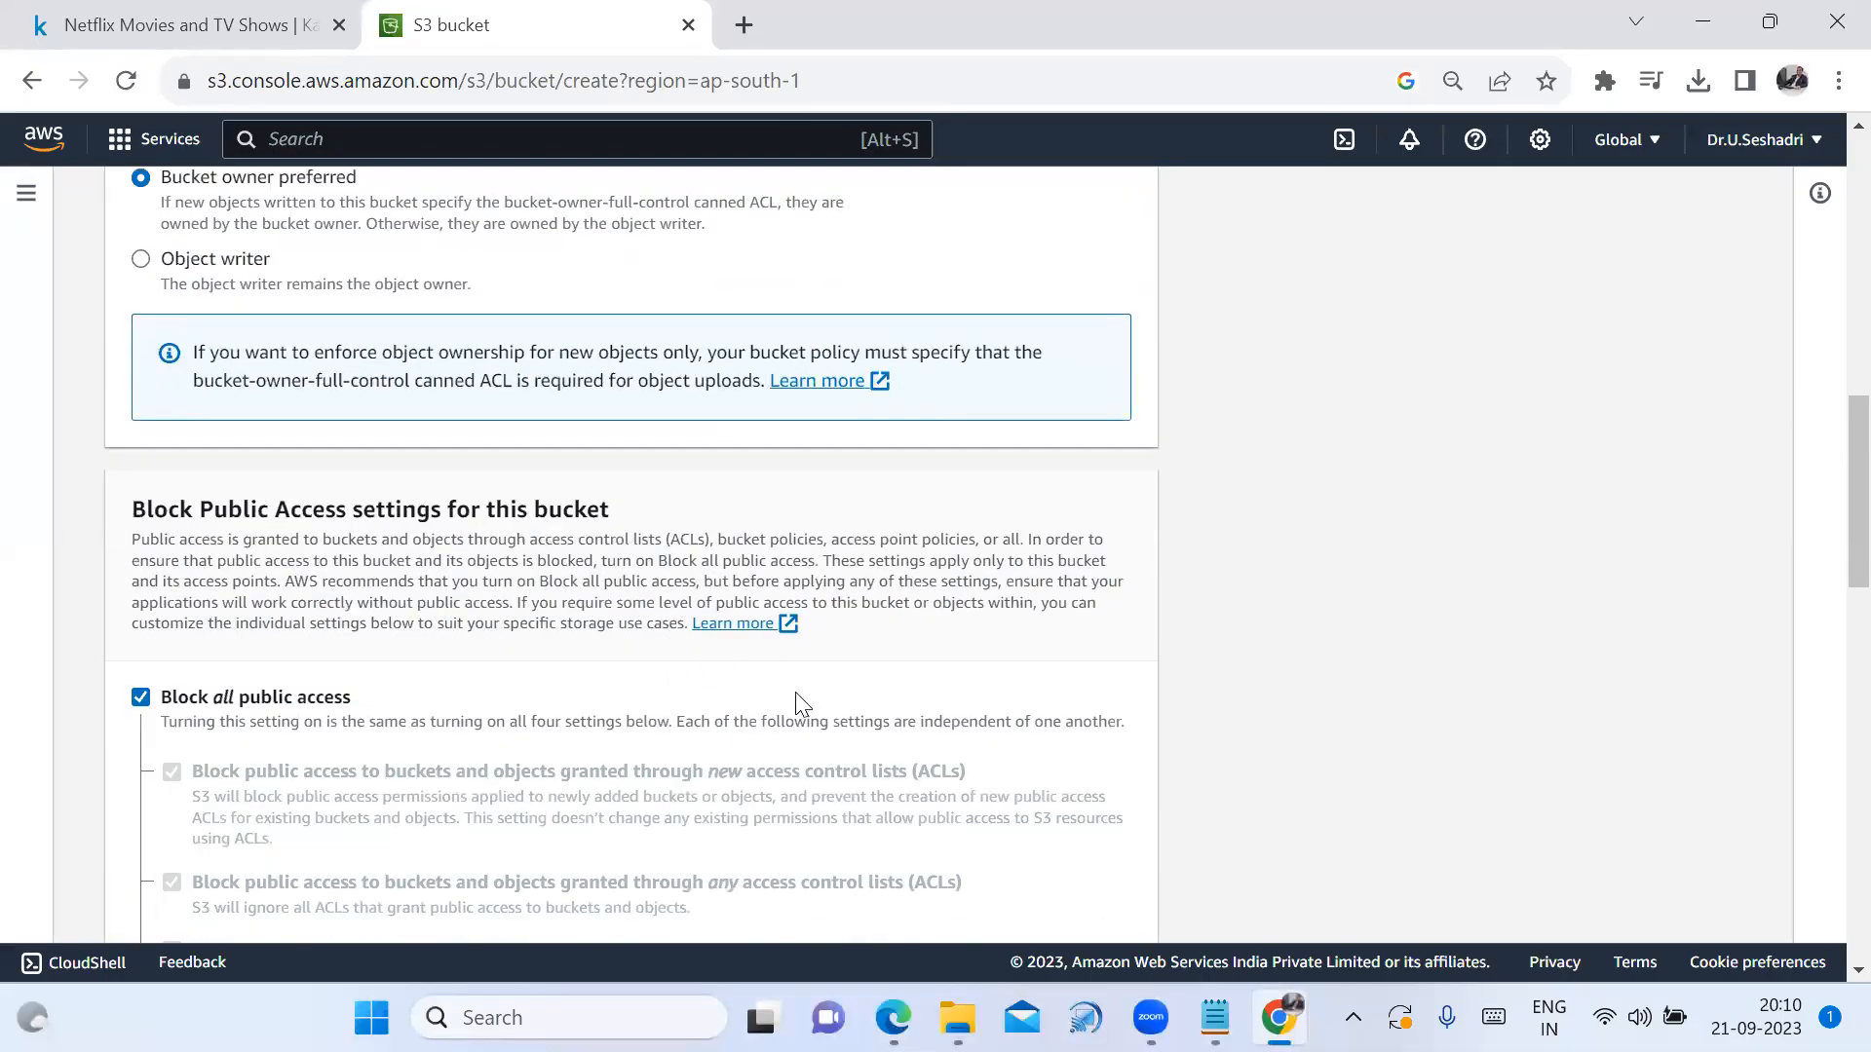
scroll(870, 726, down, 5)
scroll(875, 726, down, 15)
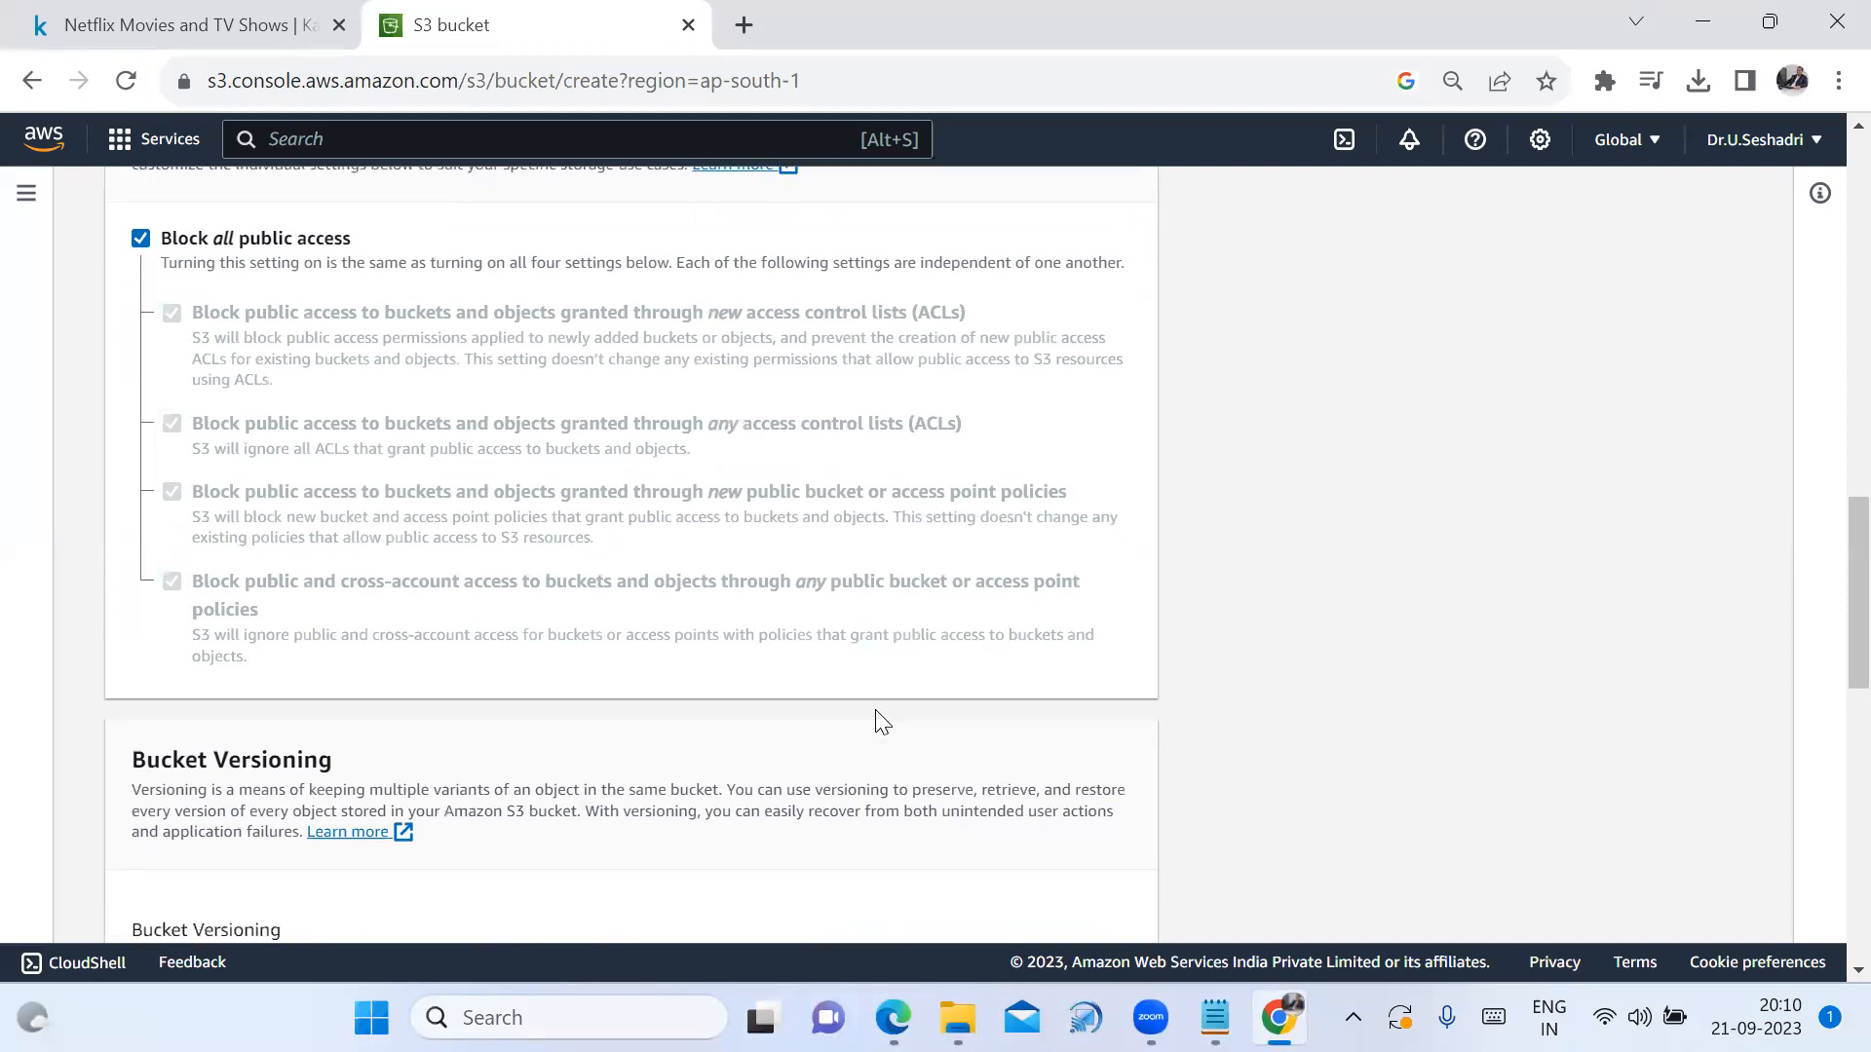
click(1099, 906)
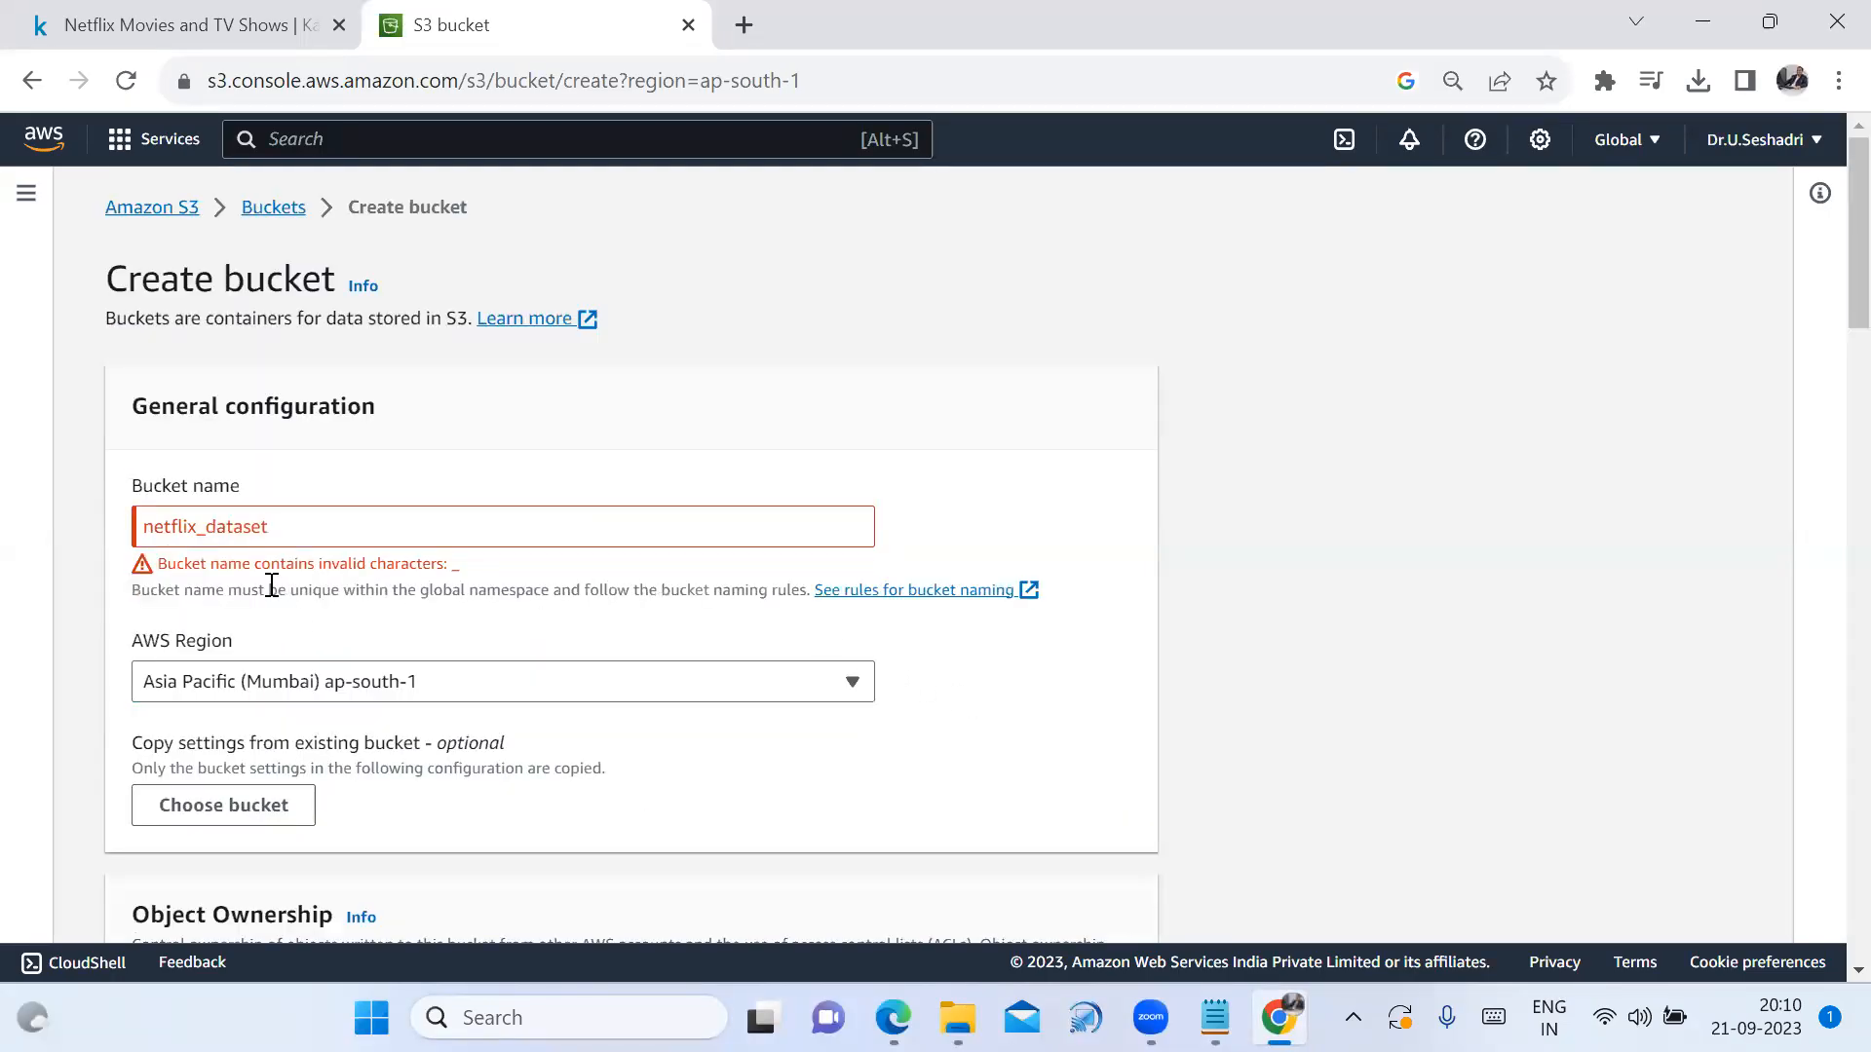
Change the rejected bucket name to netflixdataset9441 and update it in the Notepad notes
click(210, 535)
key(BackSpace)
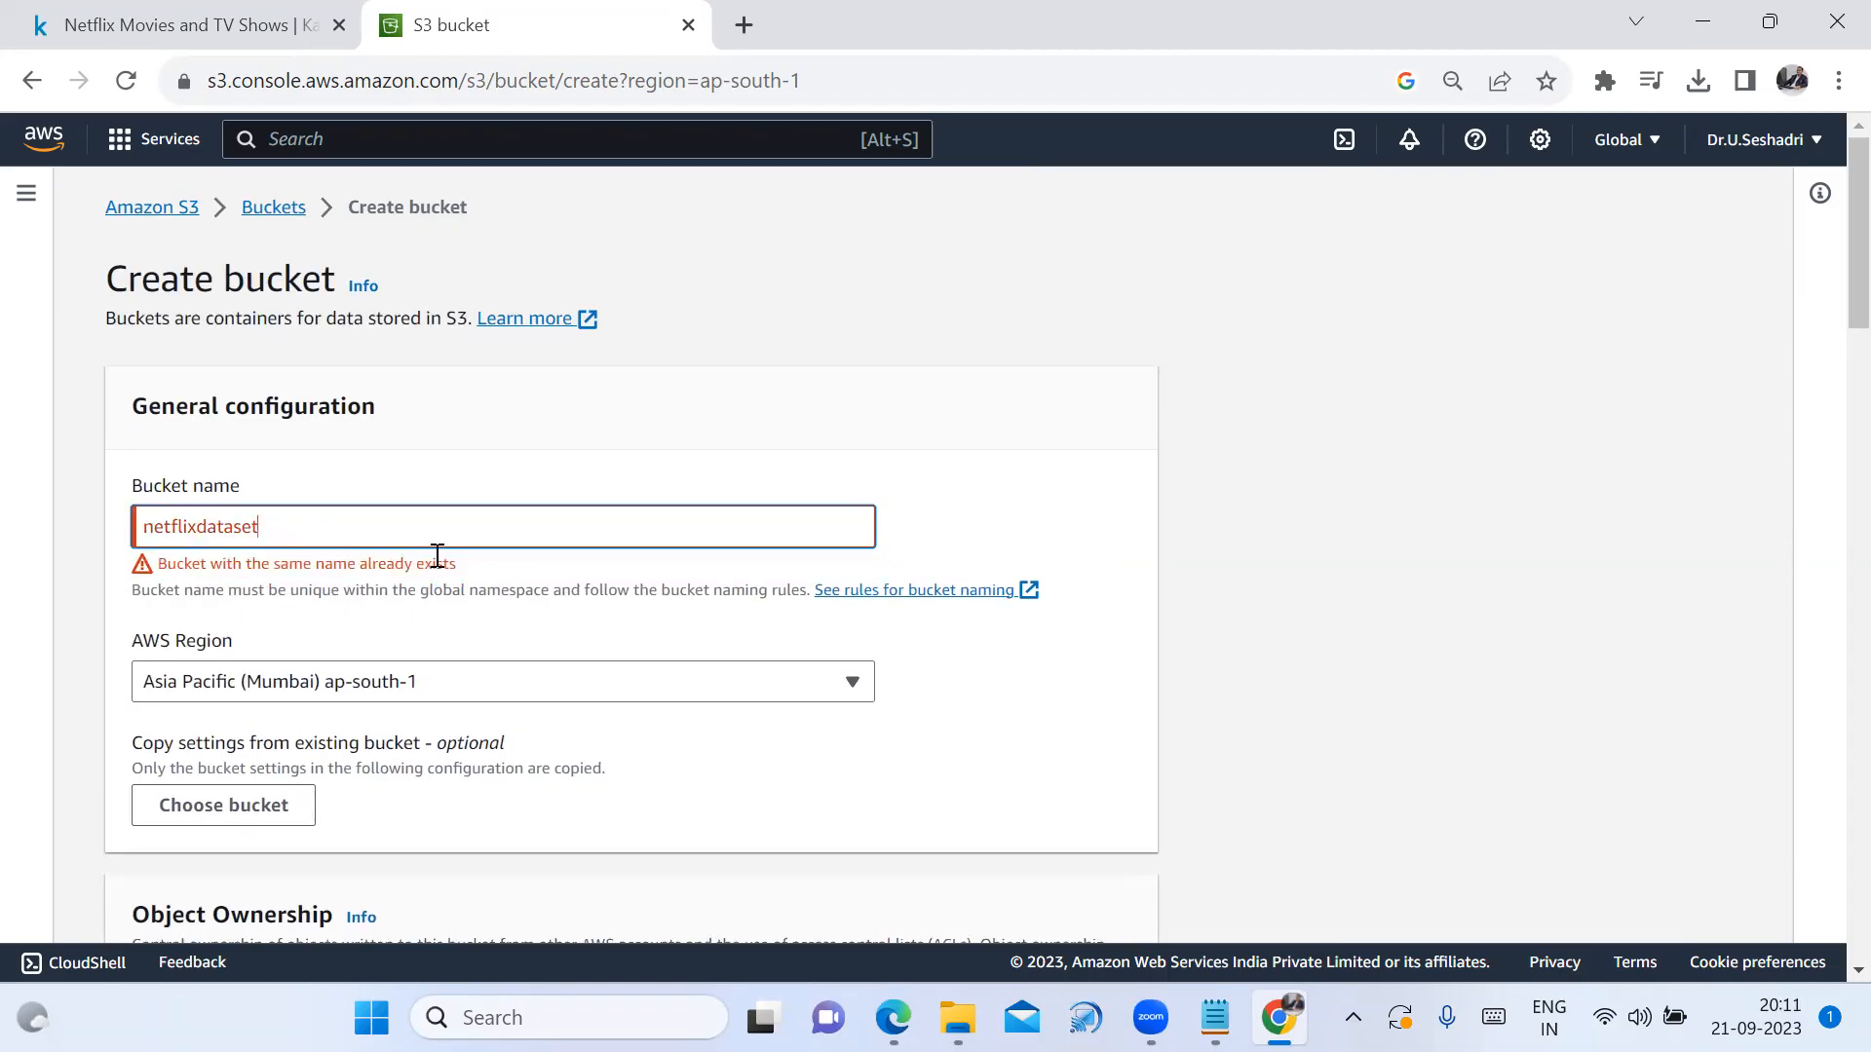
text(9441)
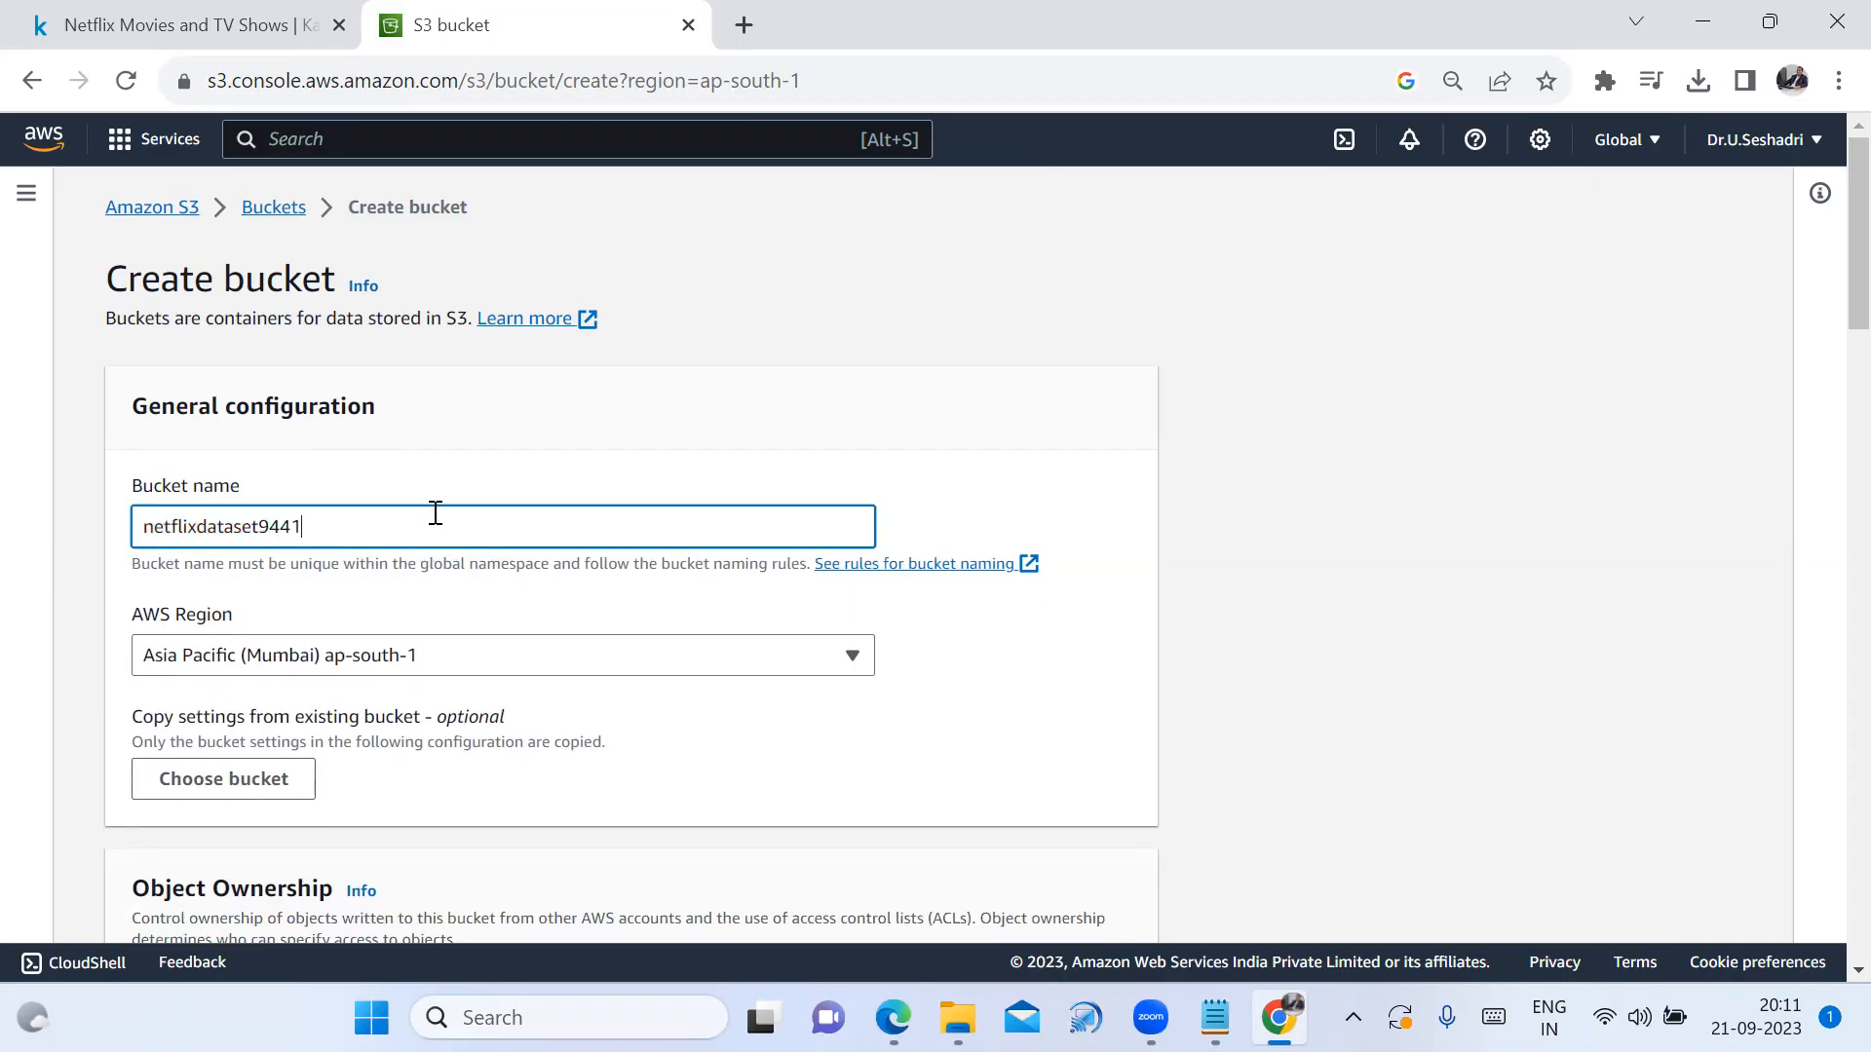
drag(435, 513, 62, 511)
key(ctrl+c)
click(1215, 1017)
drag(709, 466, 26, 513)
key(ctrl+v)
key(Return)
click(1279, 1017)
Create the netflixdataset9441 bucket and dismiss the success message
scroll(1196, 668, down, 6)
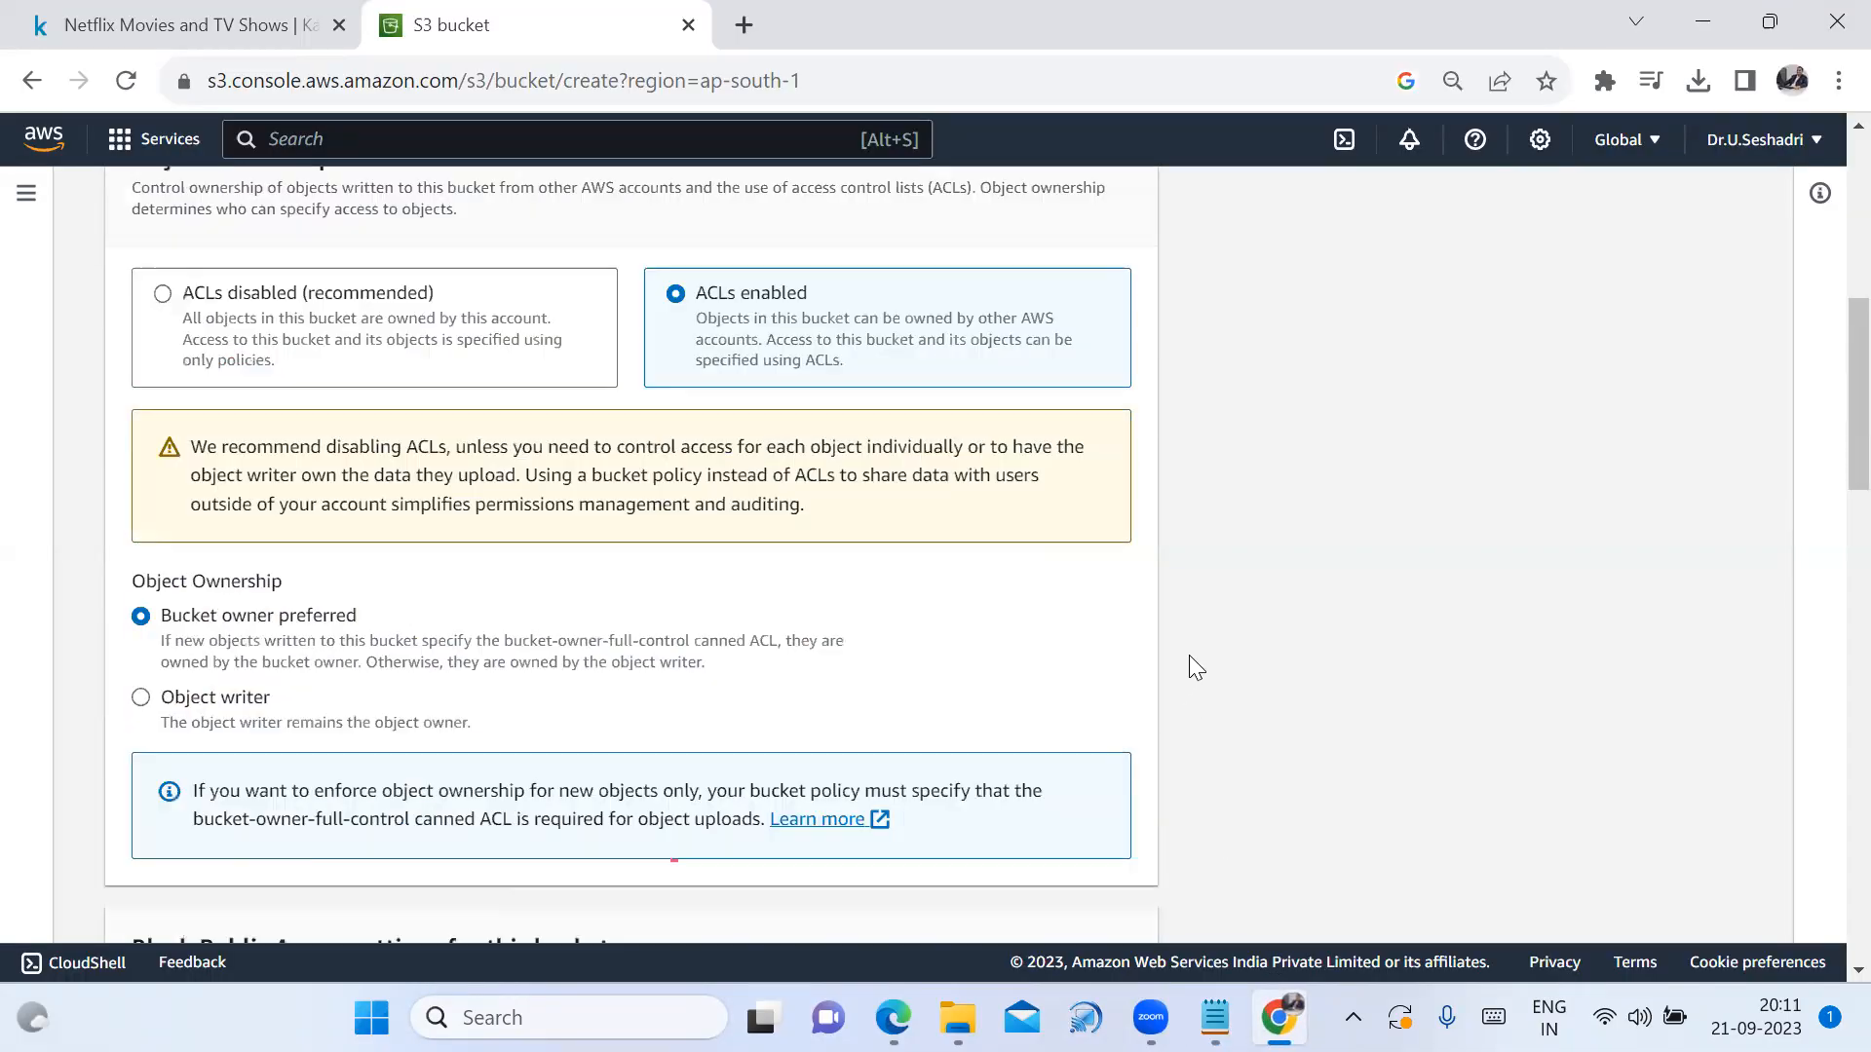
scroll(1197, 668, down, 15)
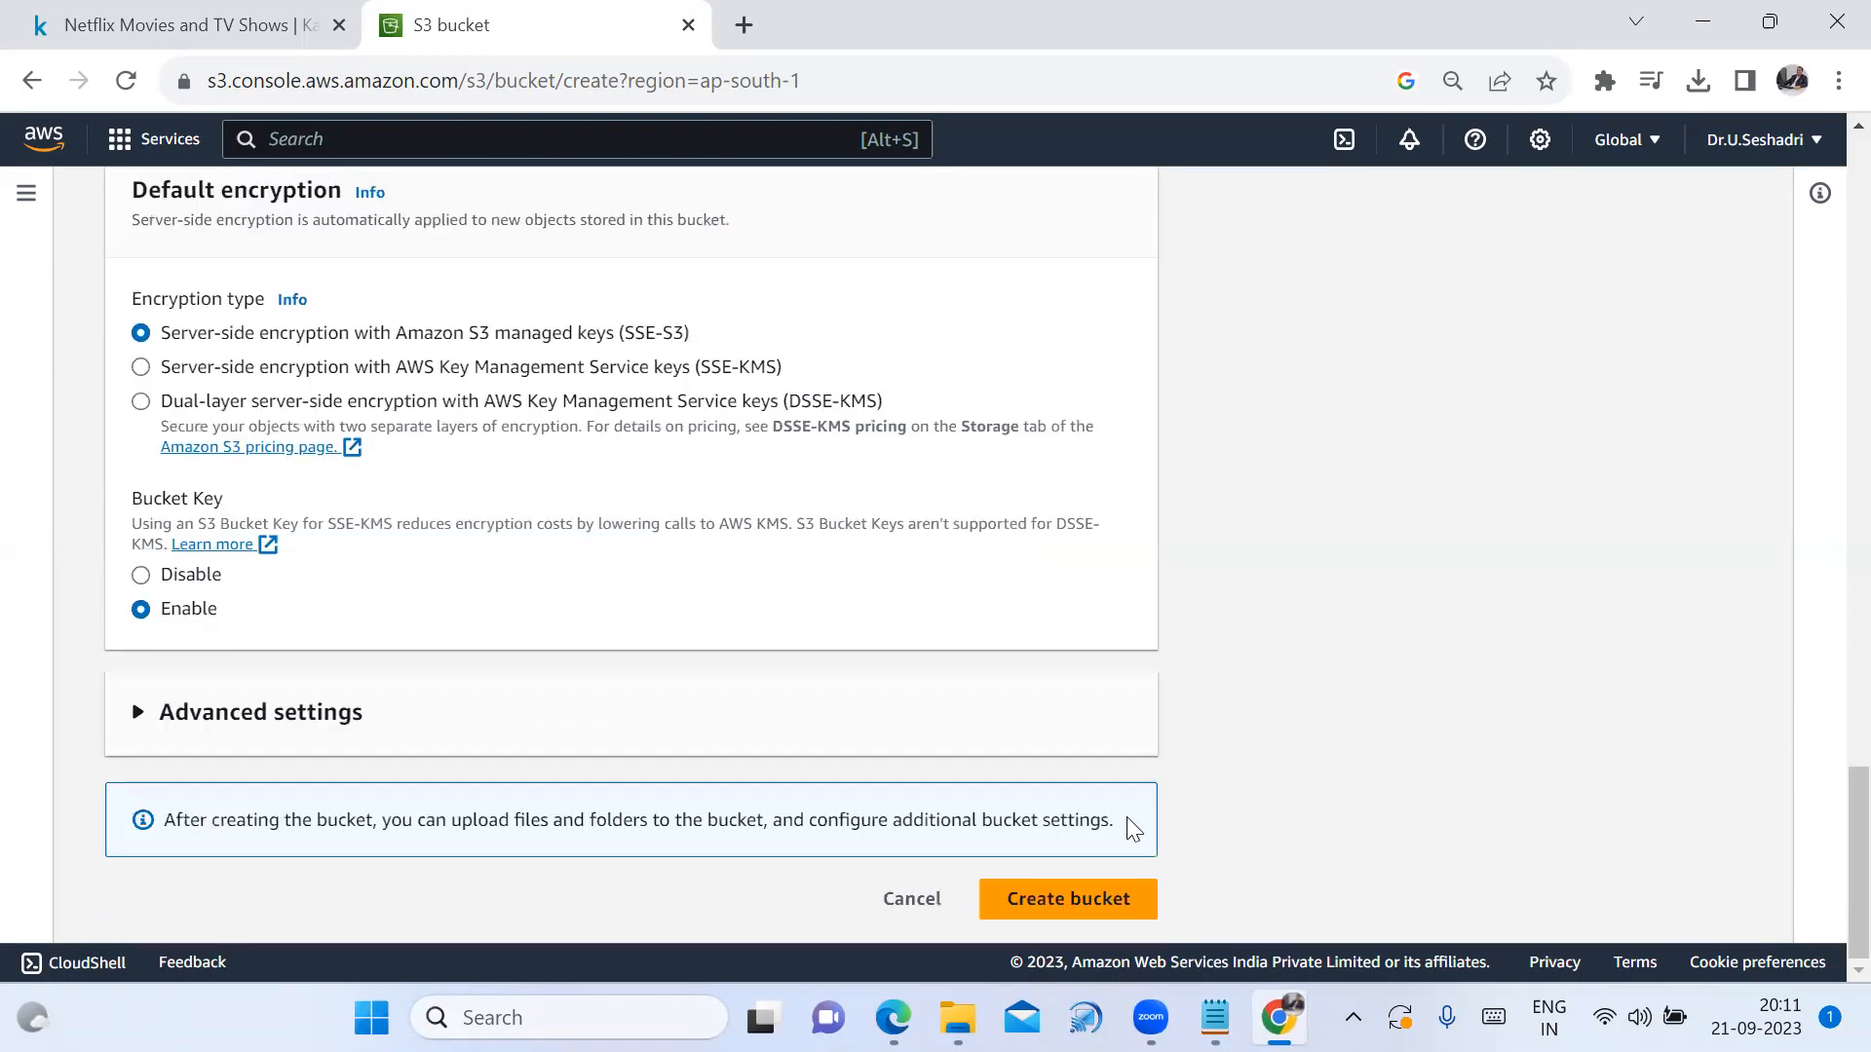
click(1101, 908)
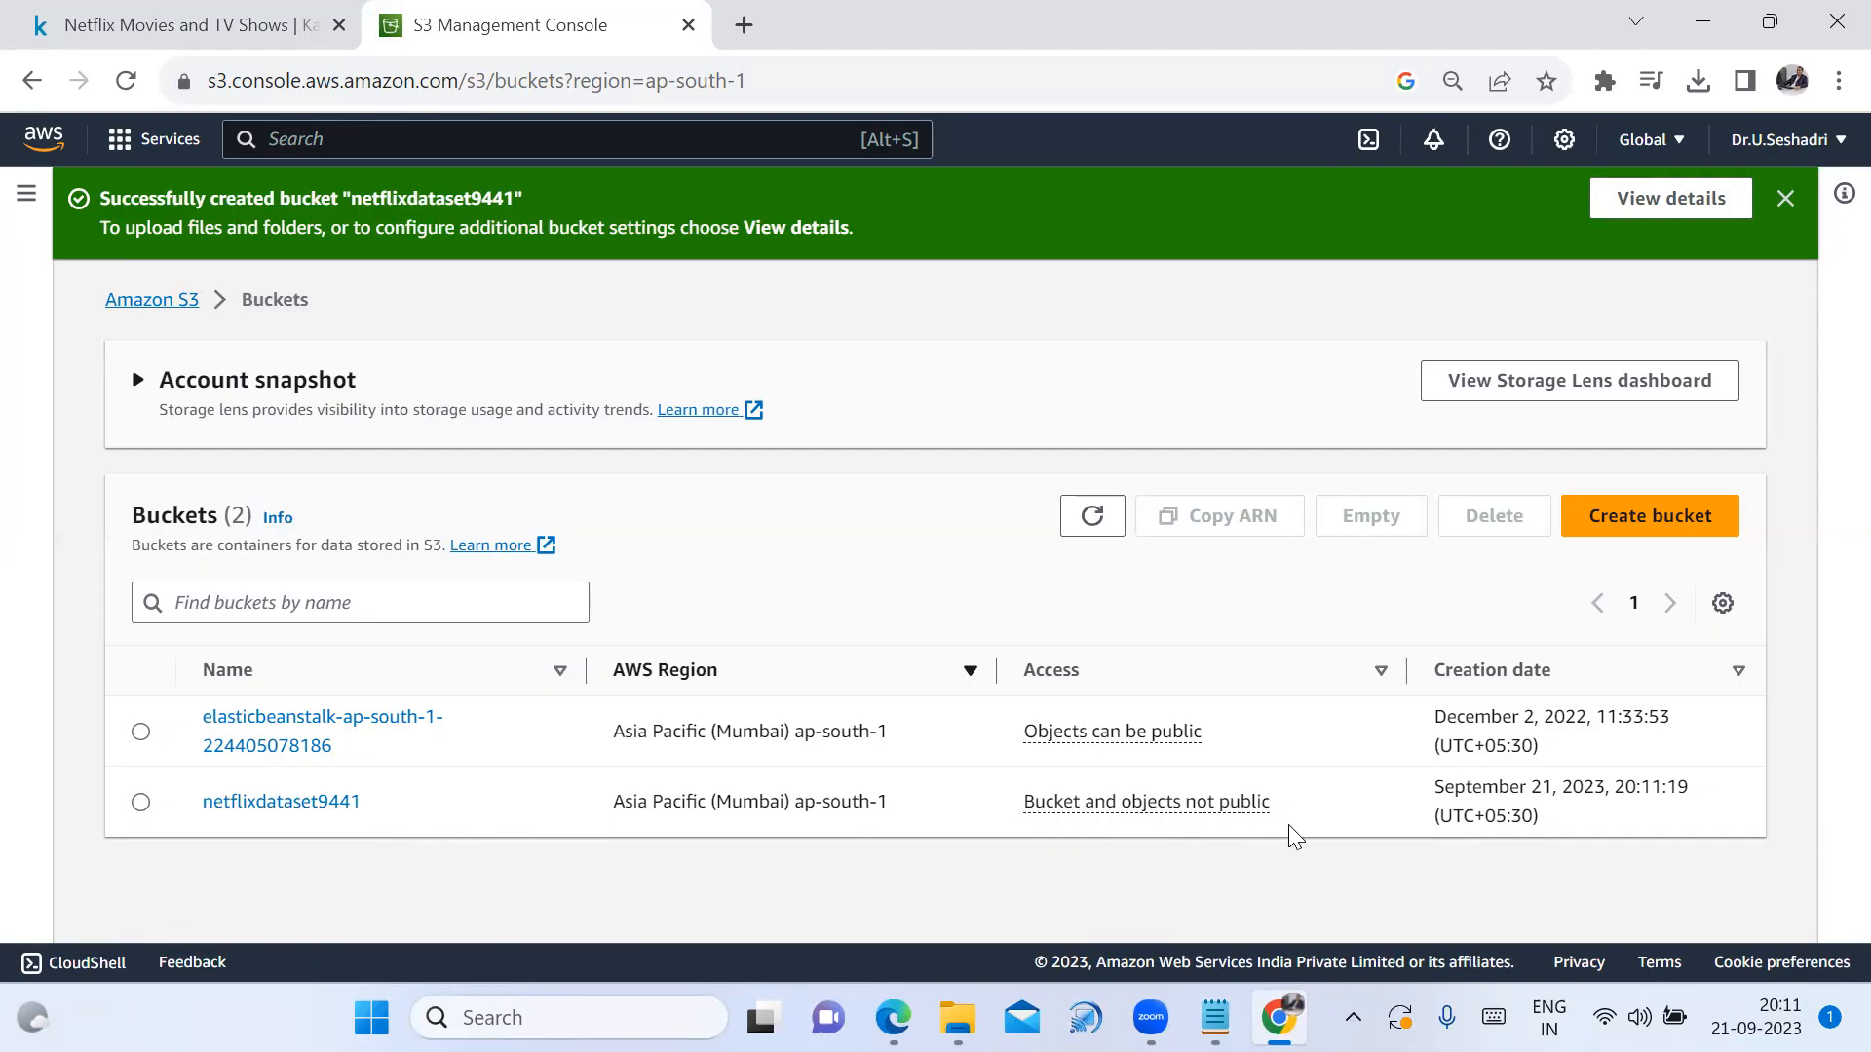
click(1785, 200)
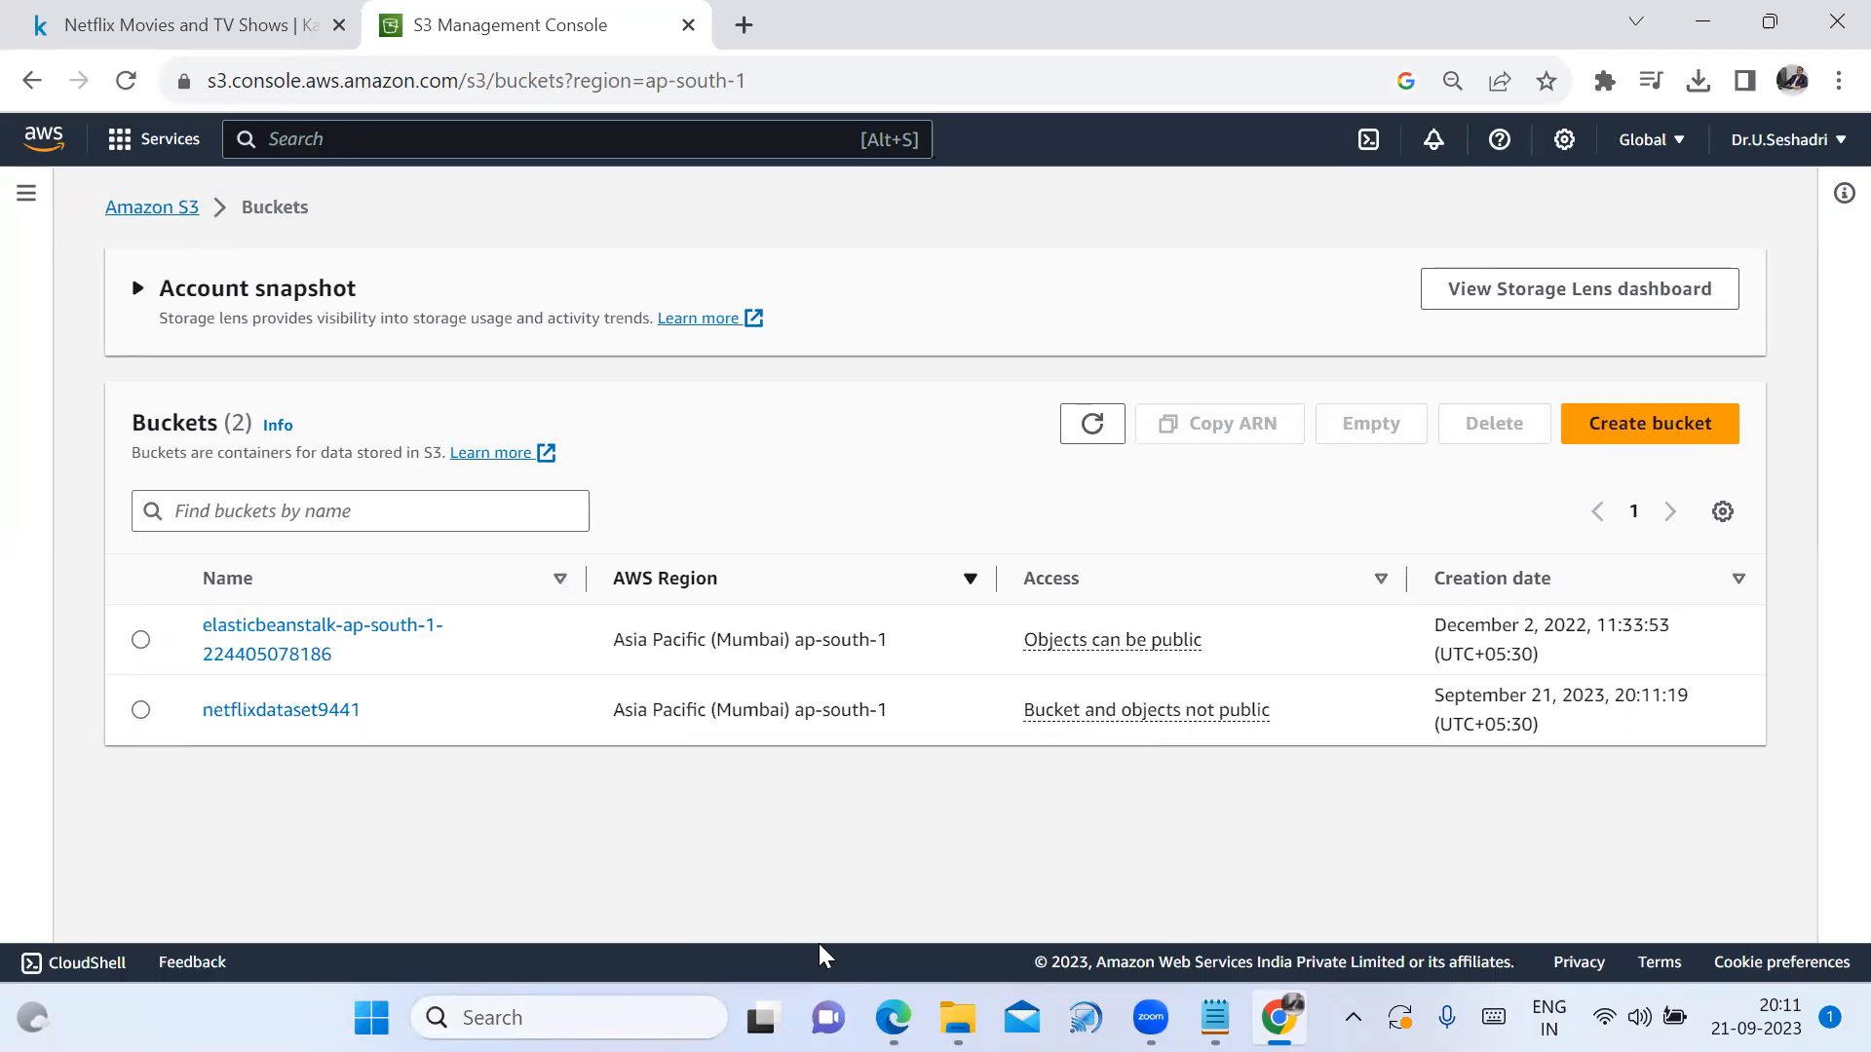
click(957, 1018)
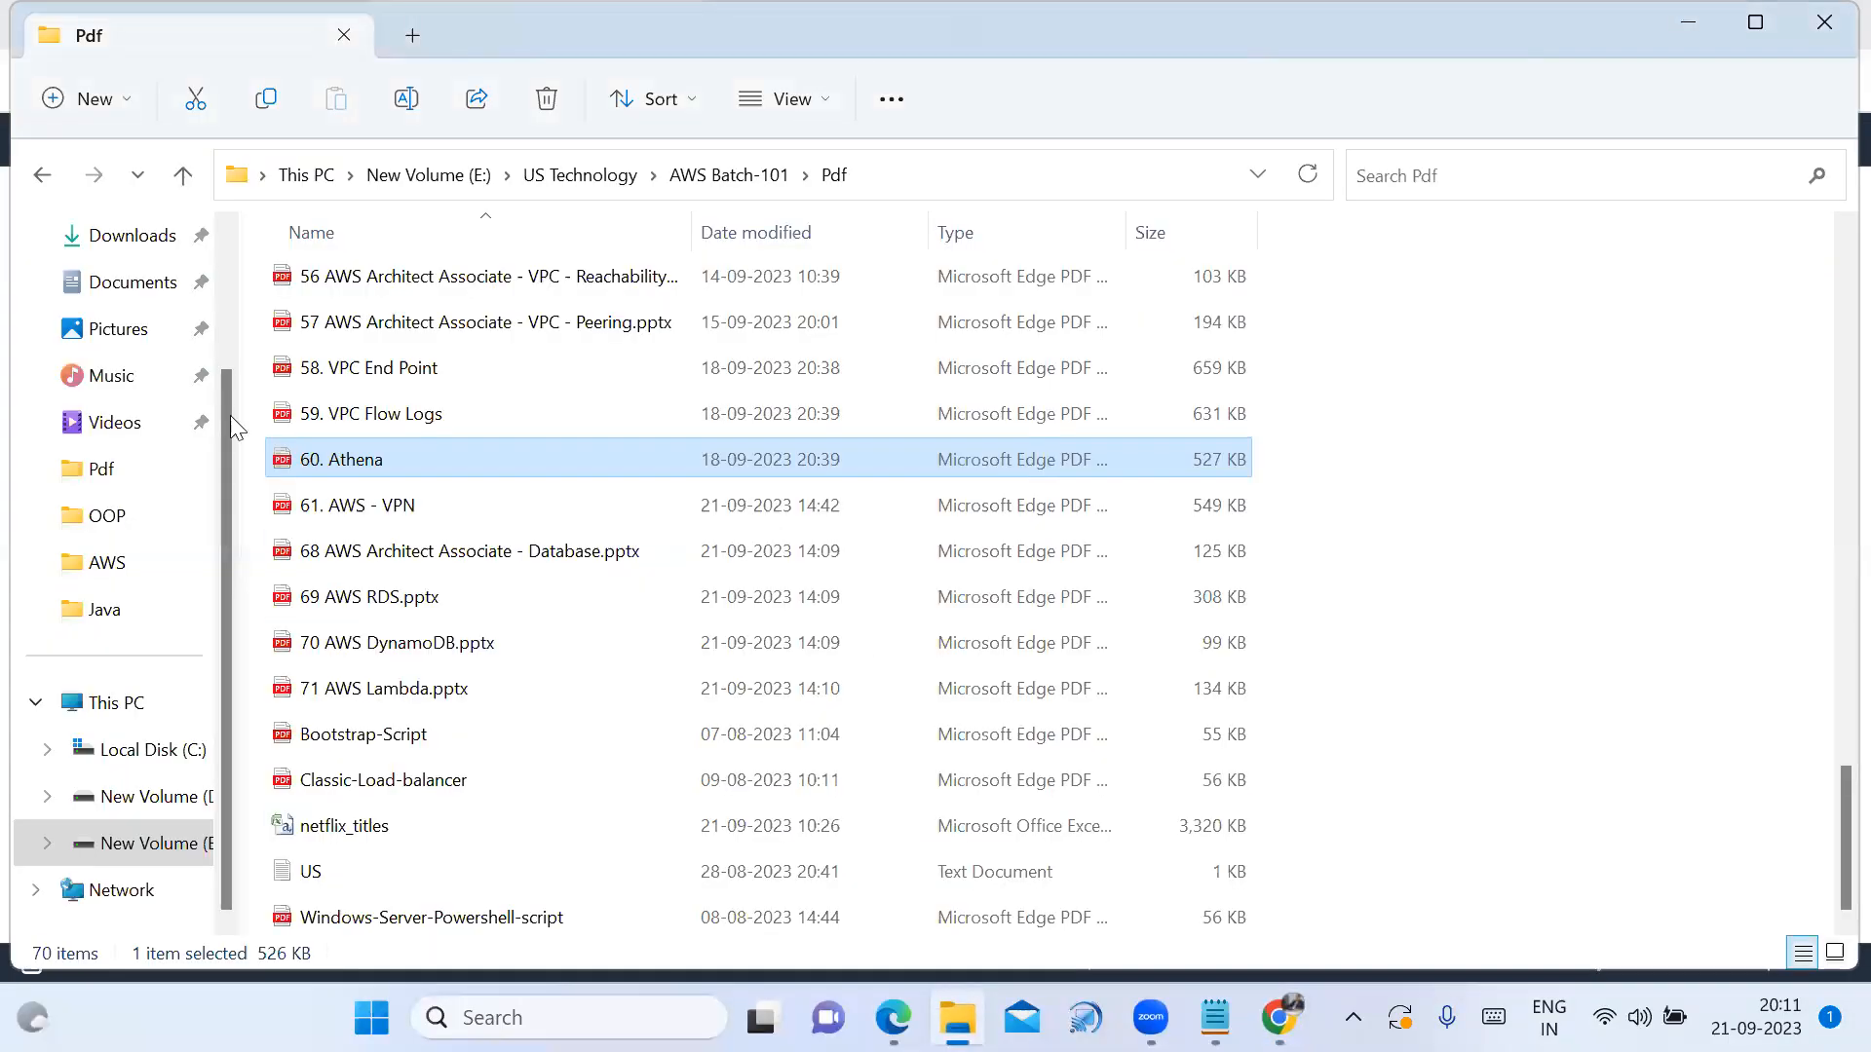
Open netflix_titles in Excel from the archive folder in Downloads
click(112, 250)
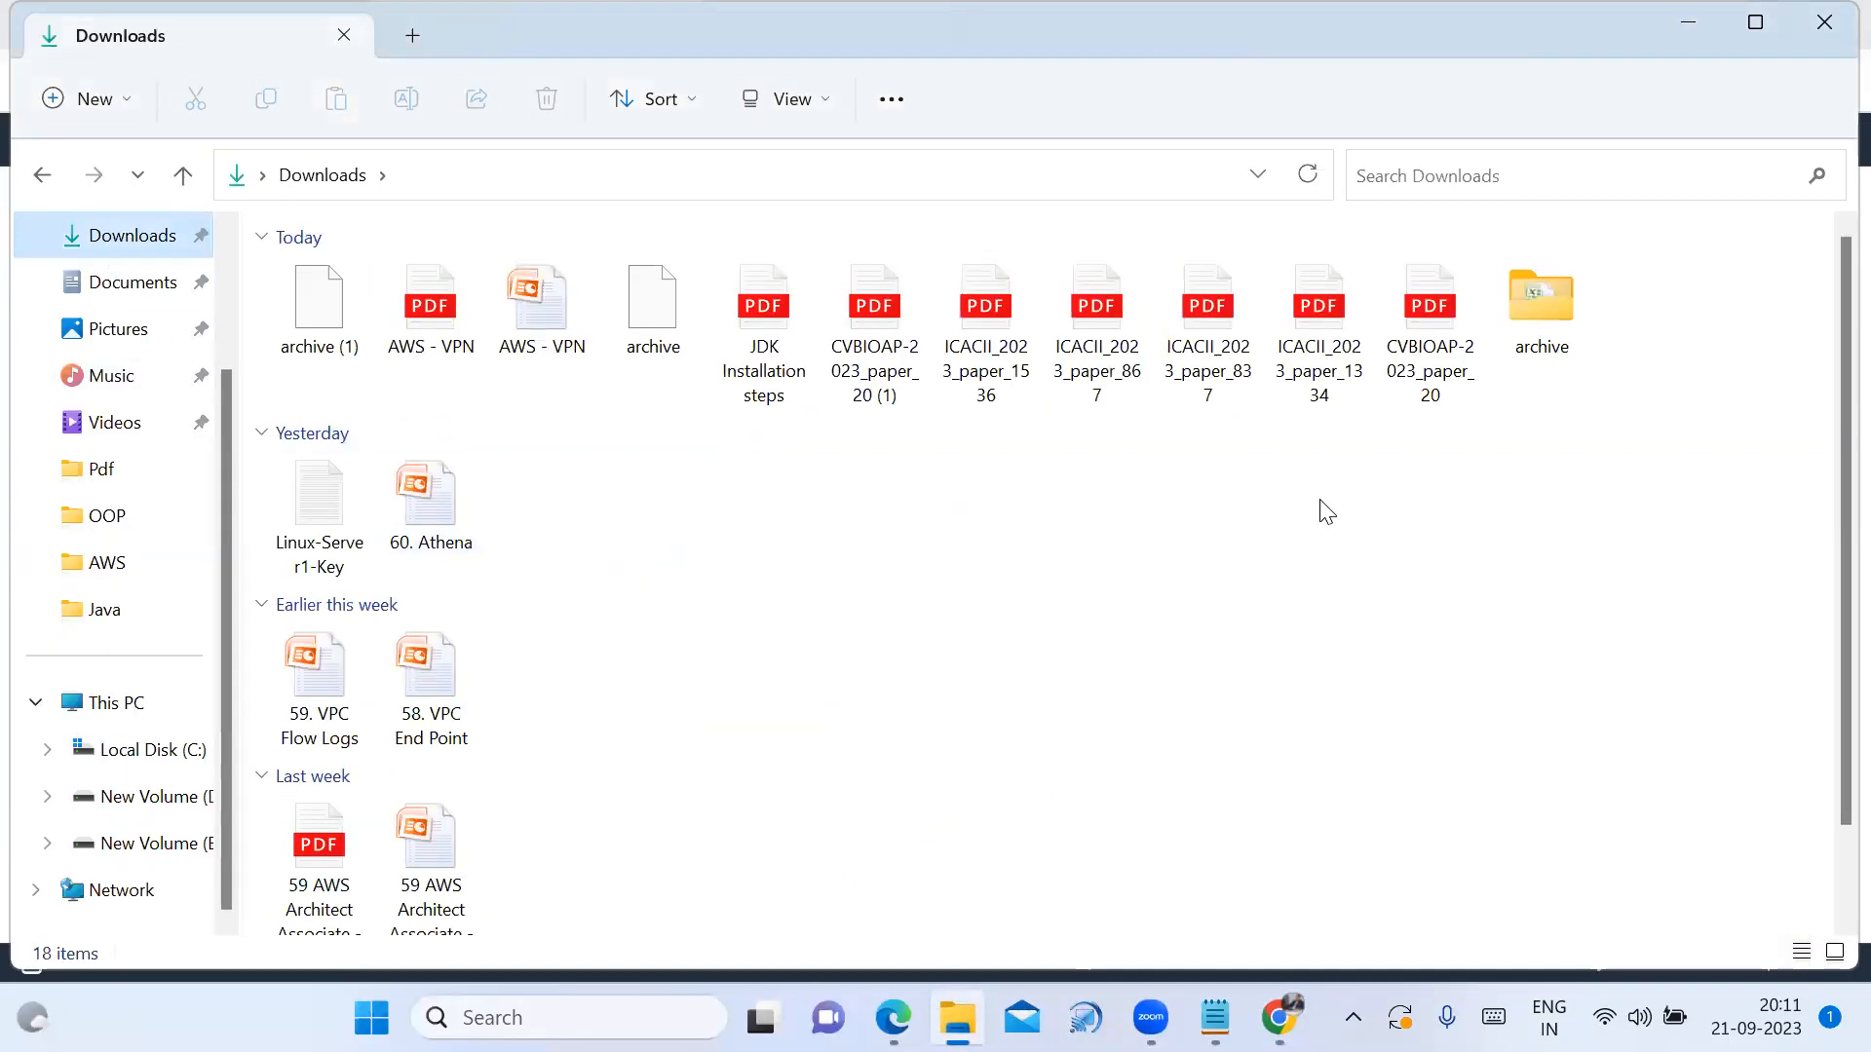
click(325, 350)
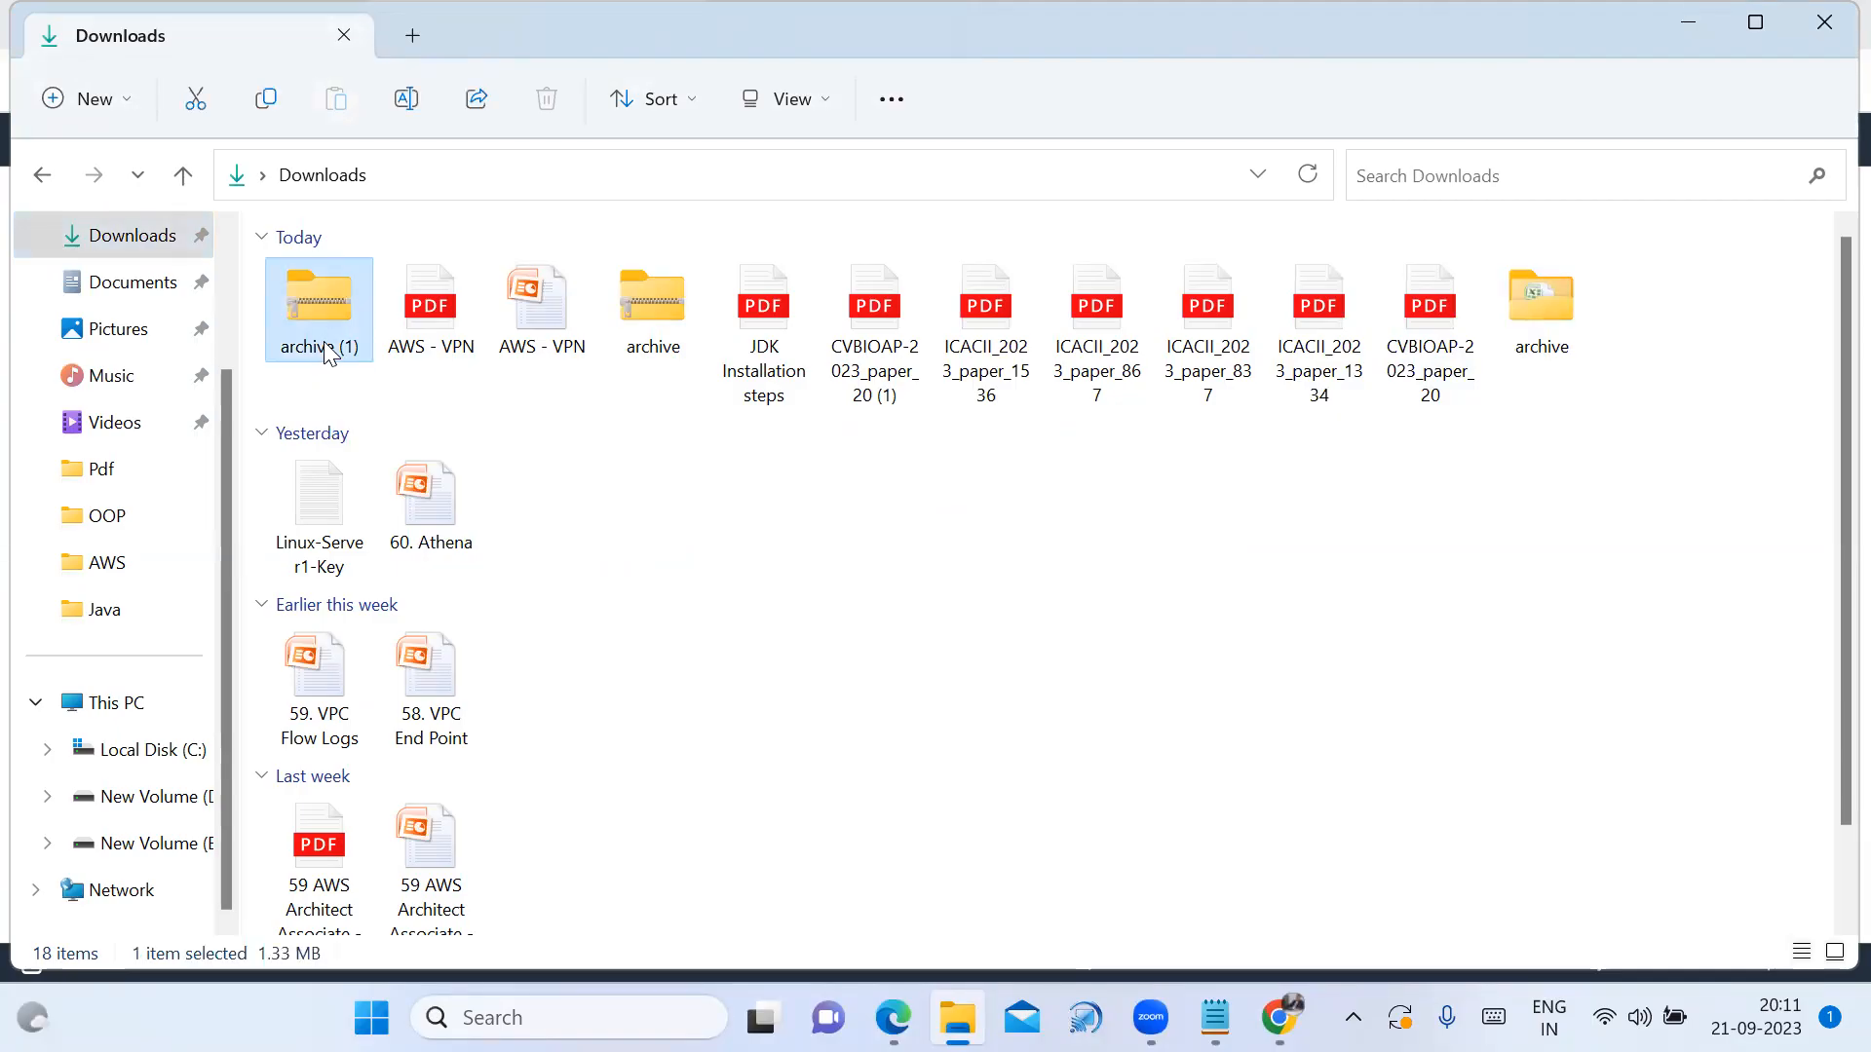
right_click(324, 351)
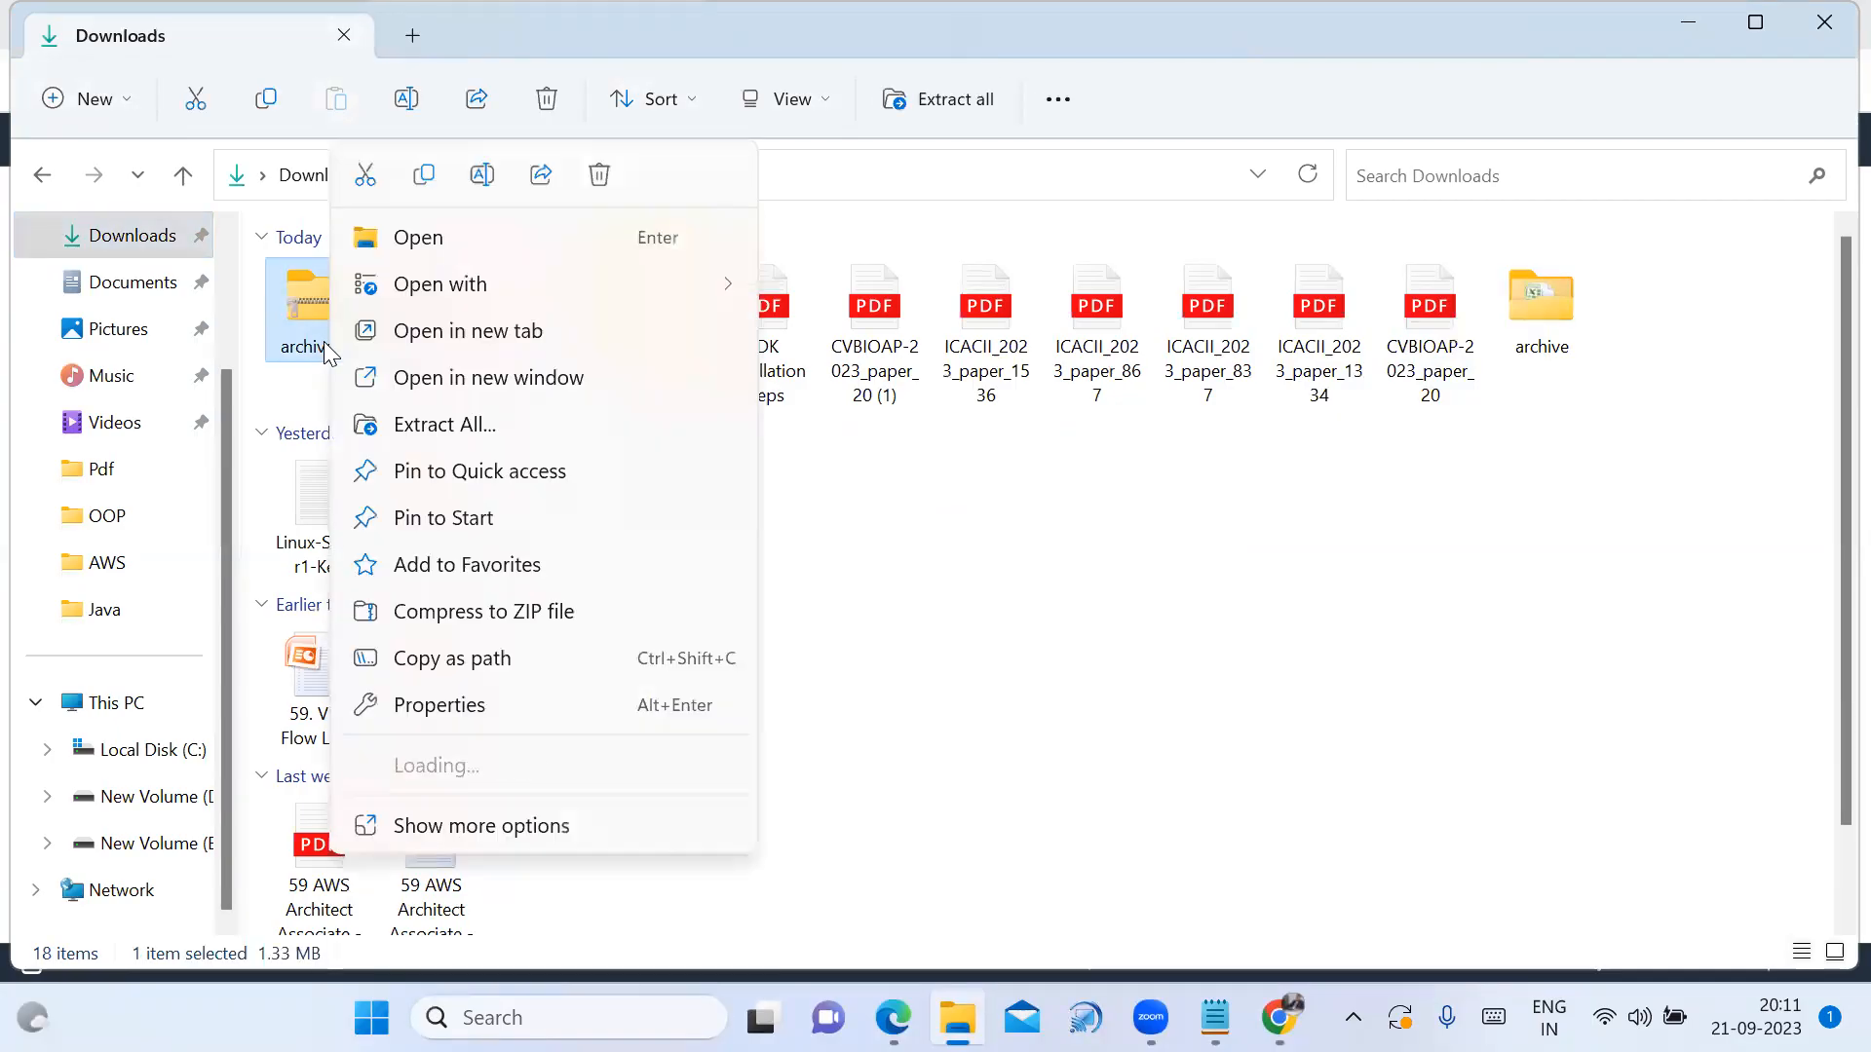
click(961, 535)
double_click(1543, 312)
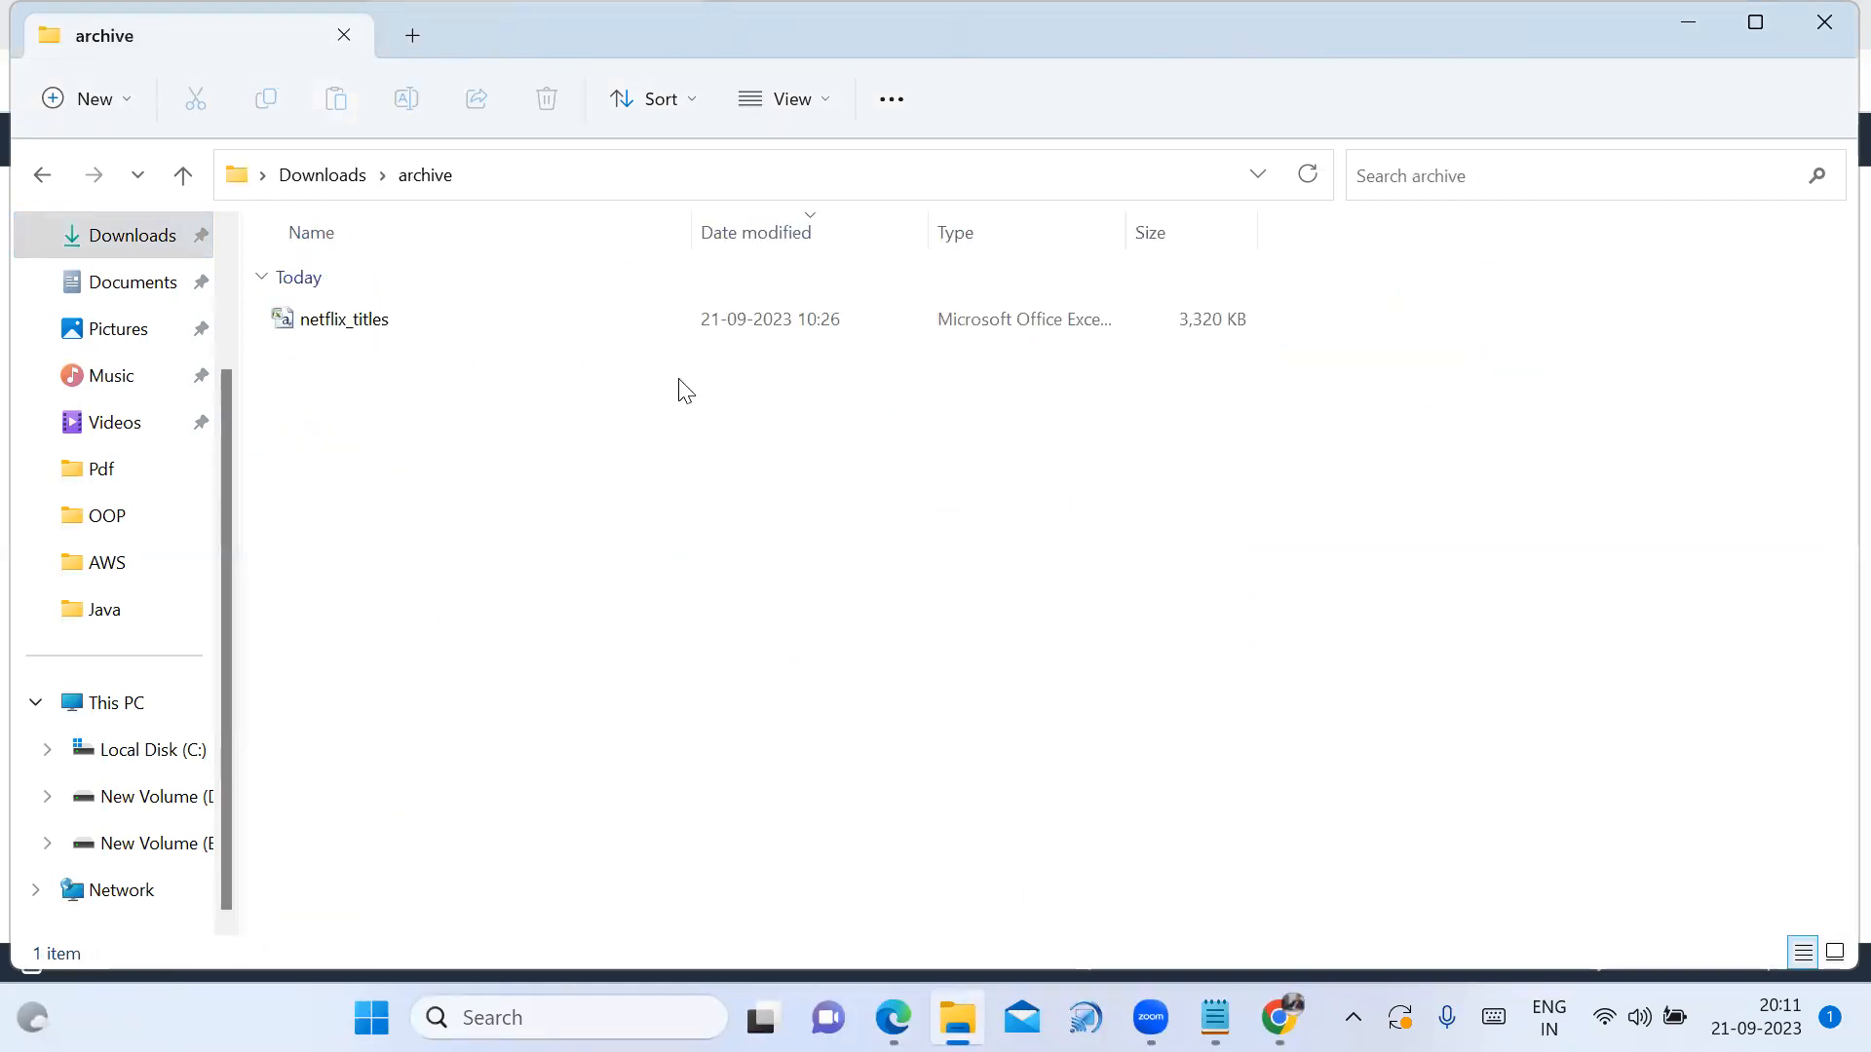
double_click(387, 320)
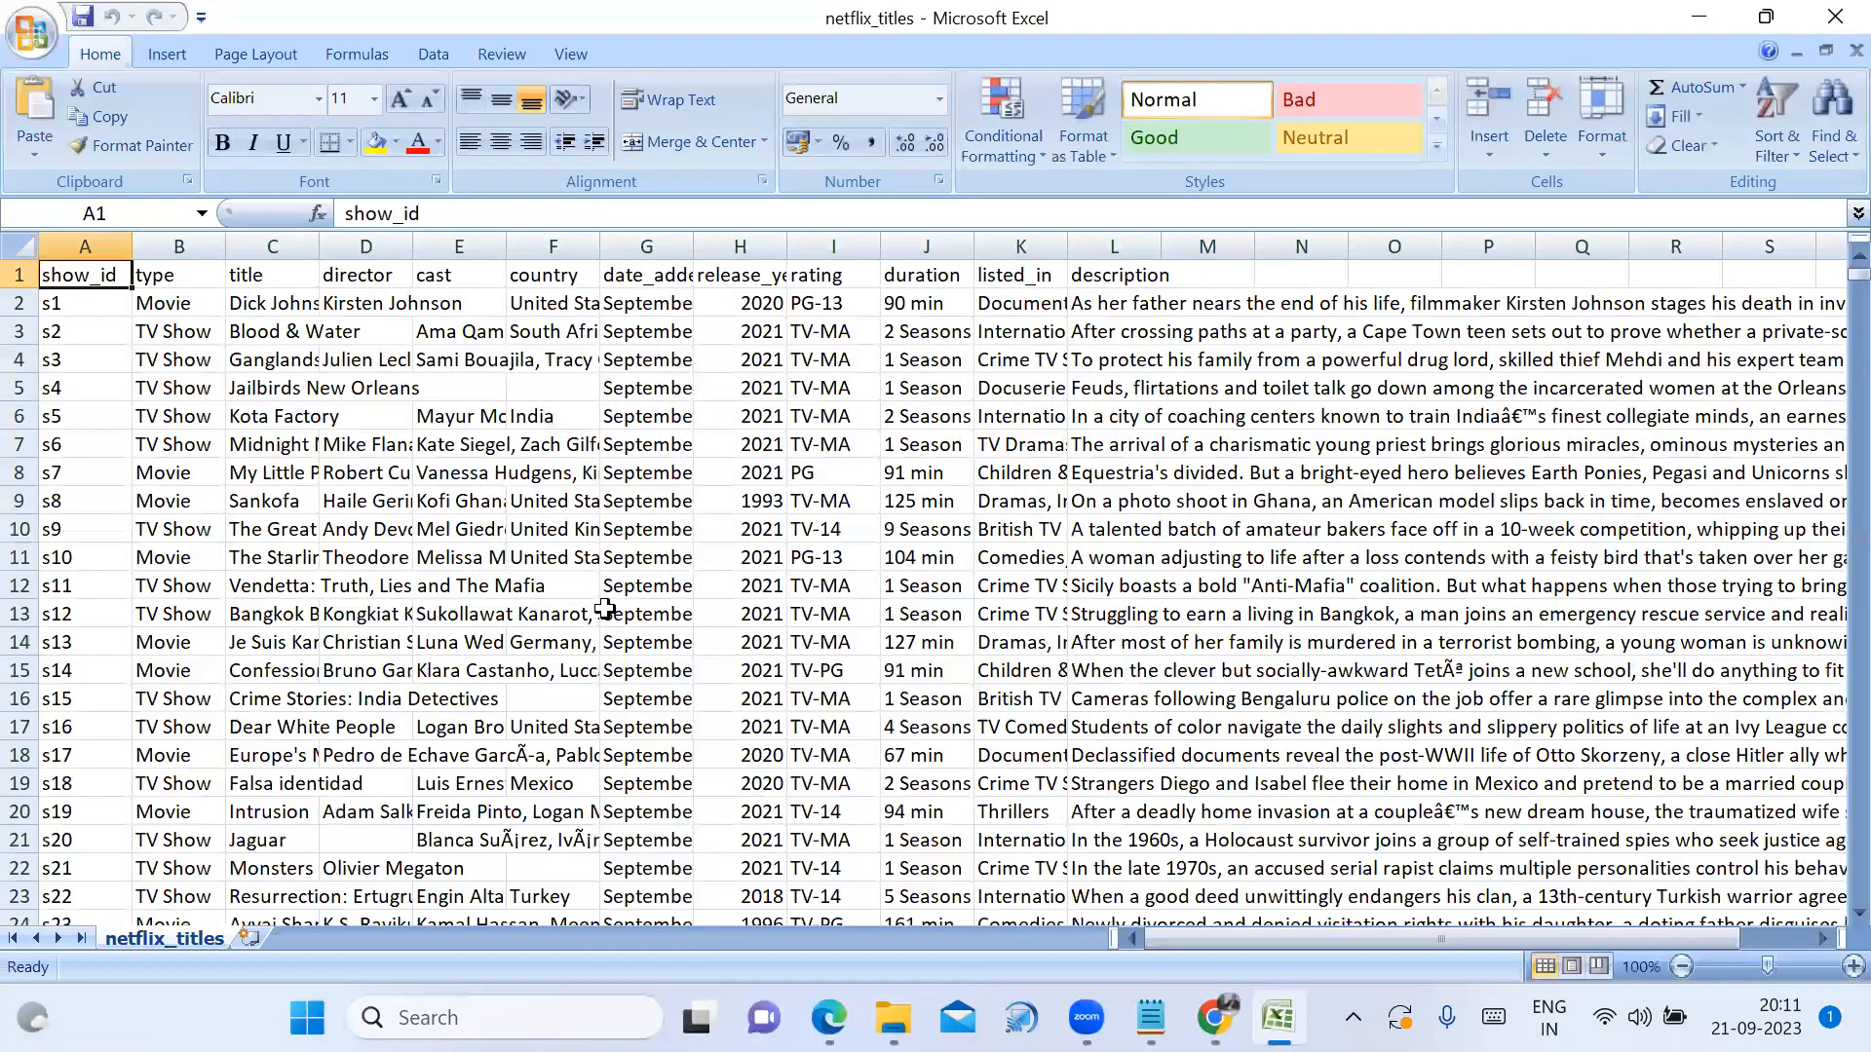
Review the netflix_titles column headers from type through duration, then close Excel
click(180, 268)
click(243, 269)
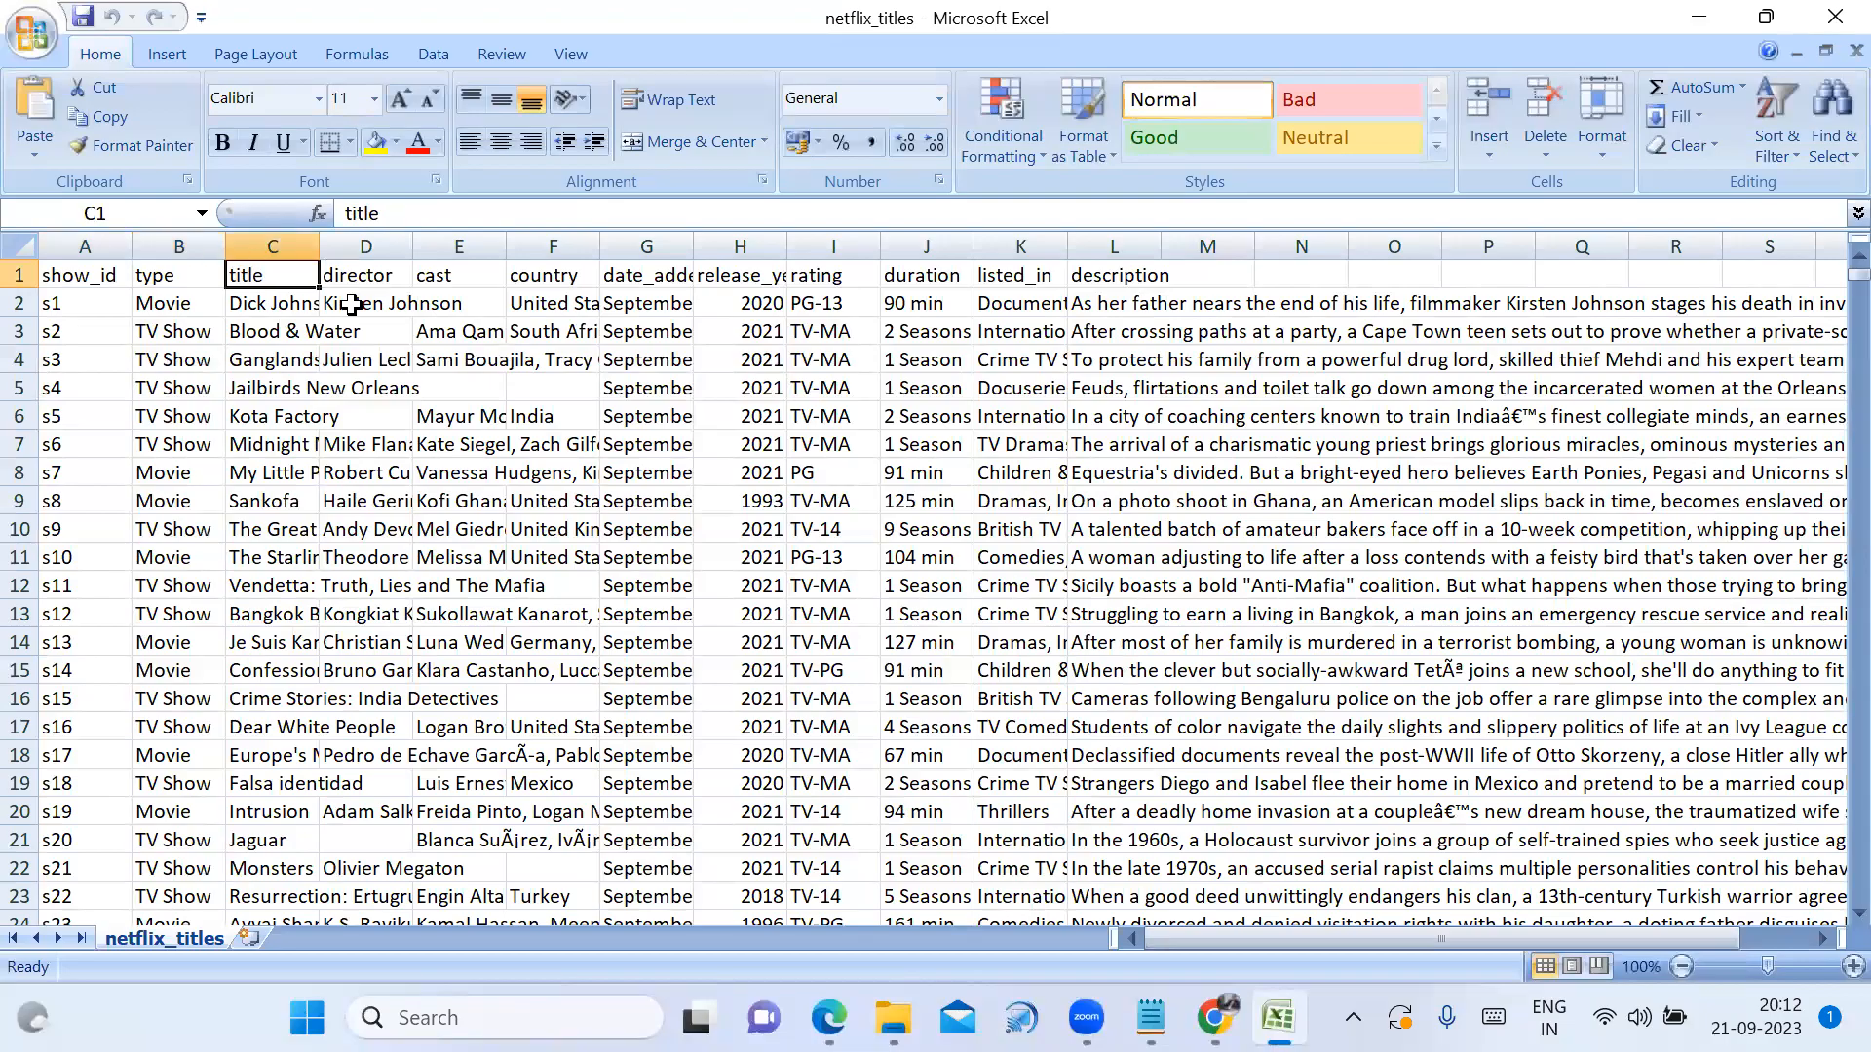
click(374, 274)
click(467, 276)
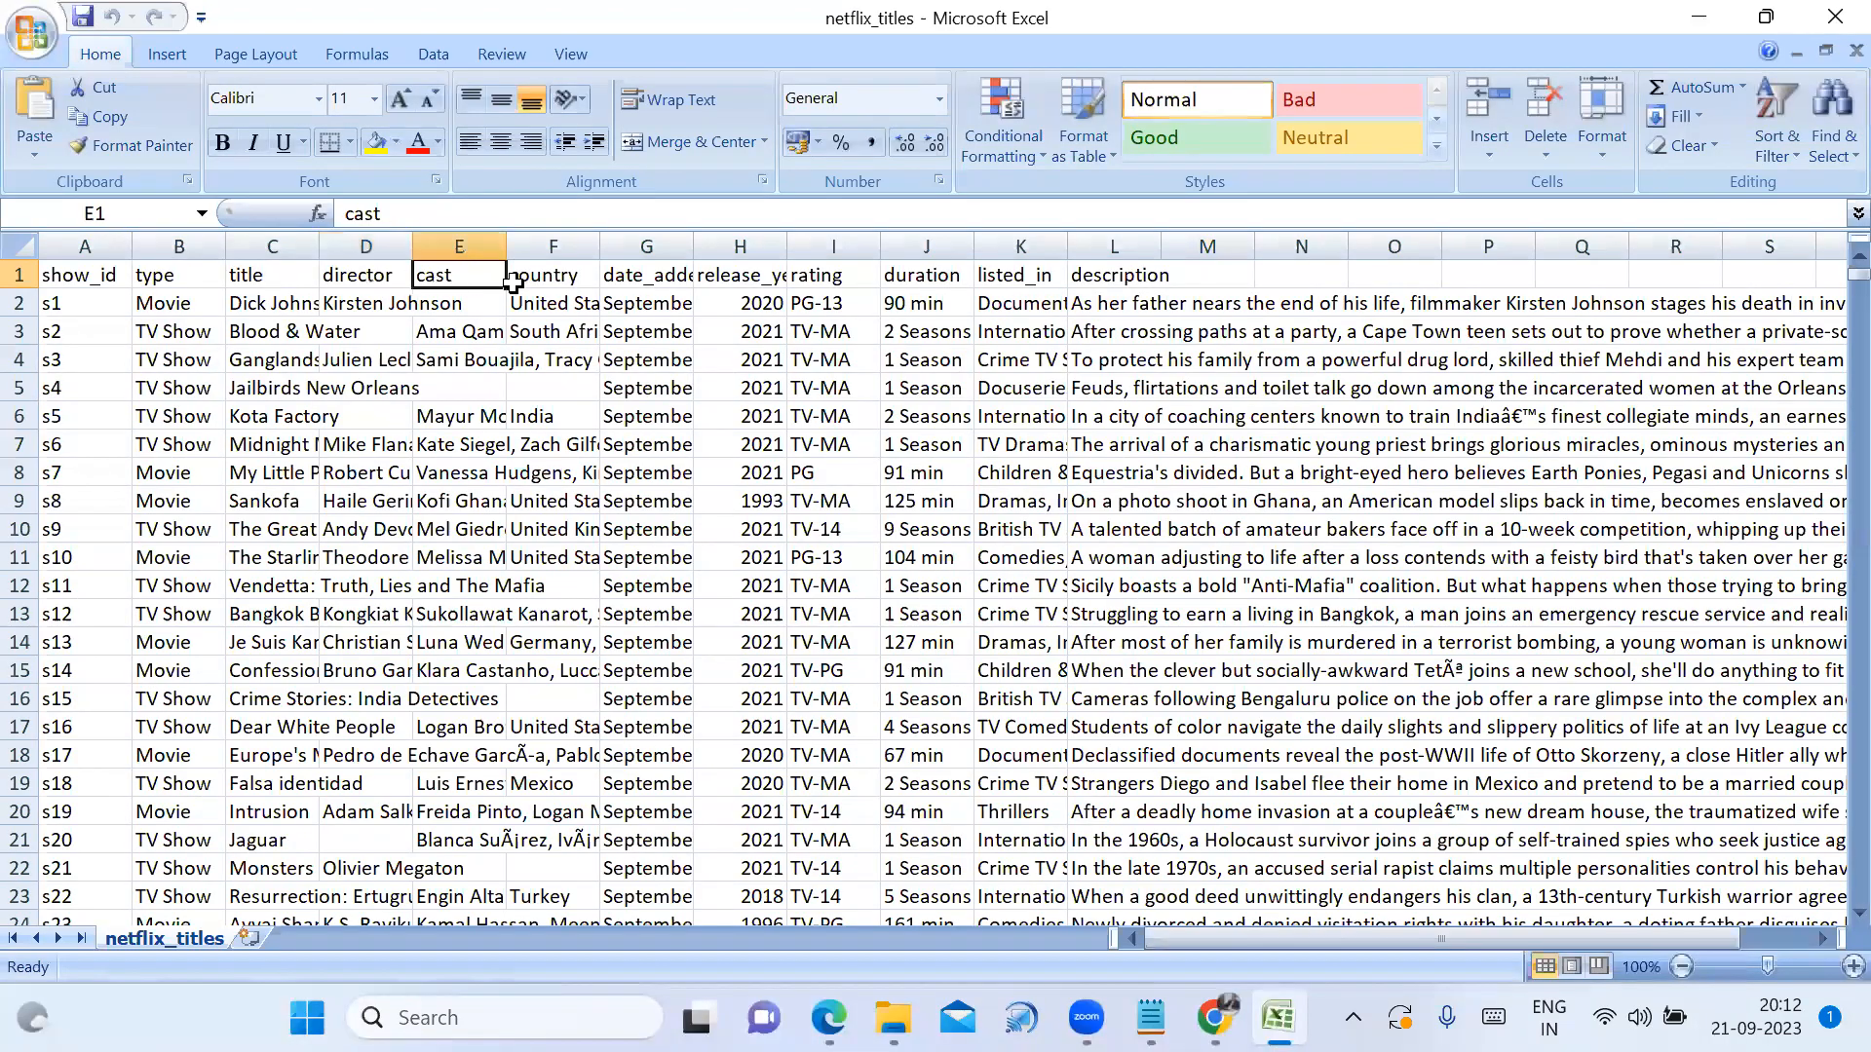
click(543, 278)
click(621, 271)
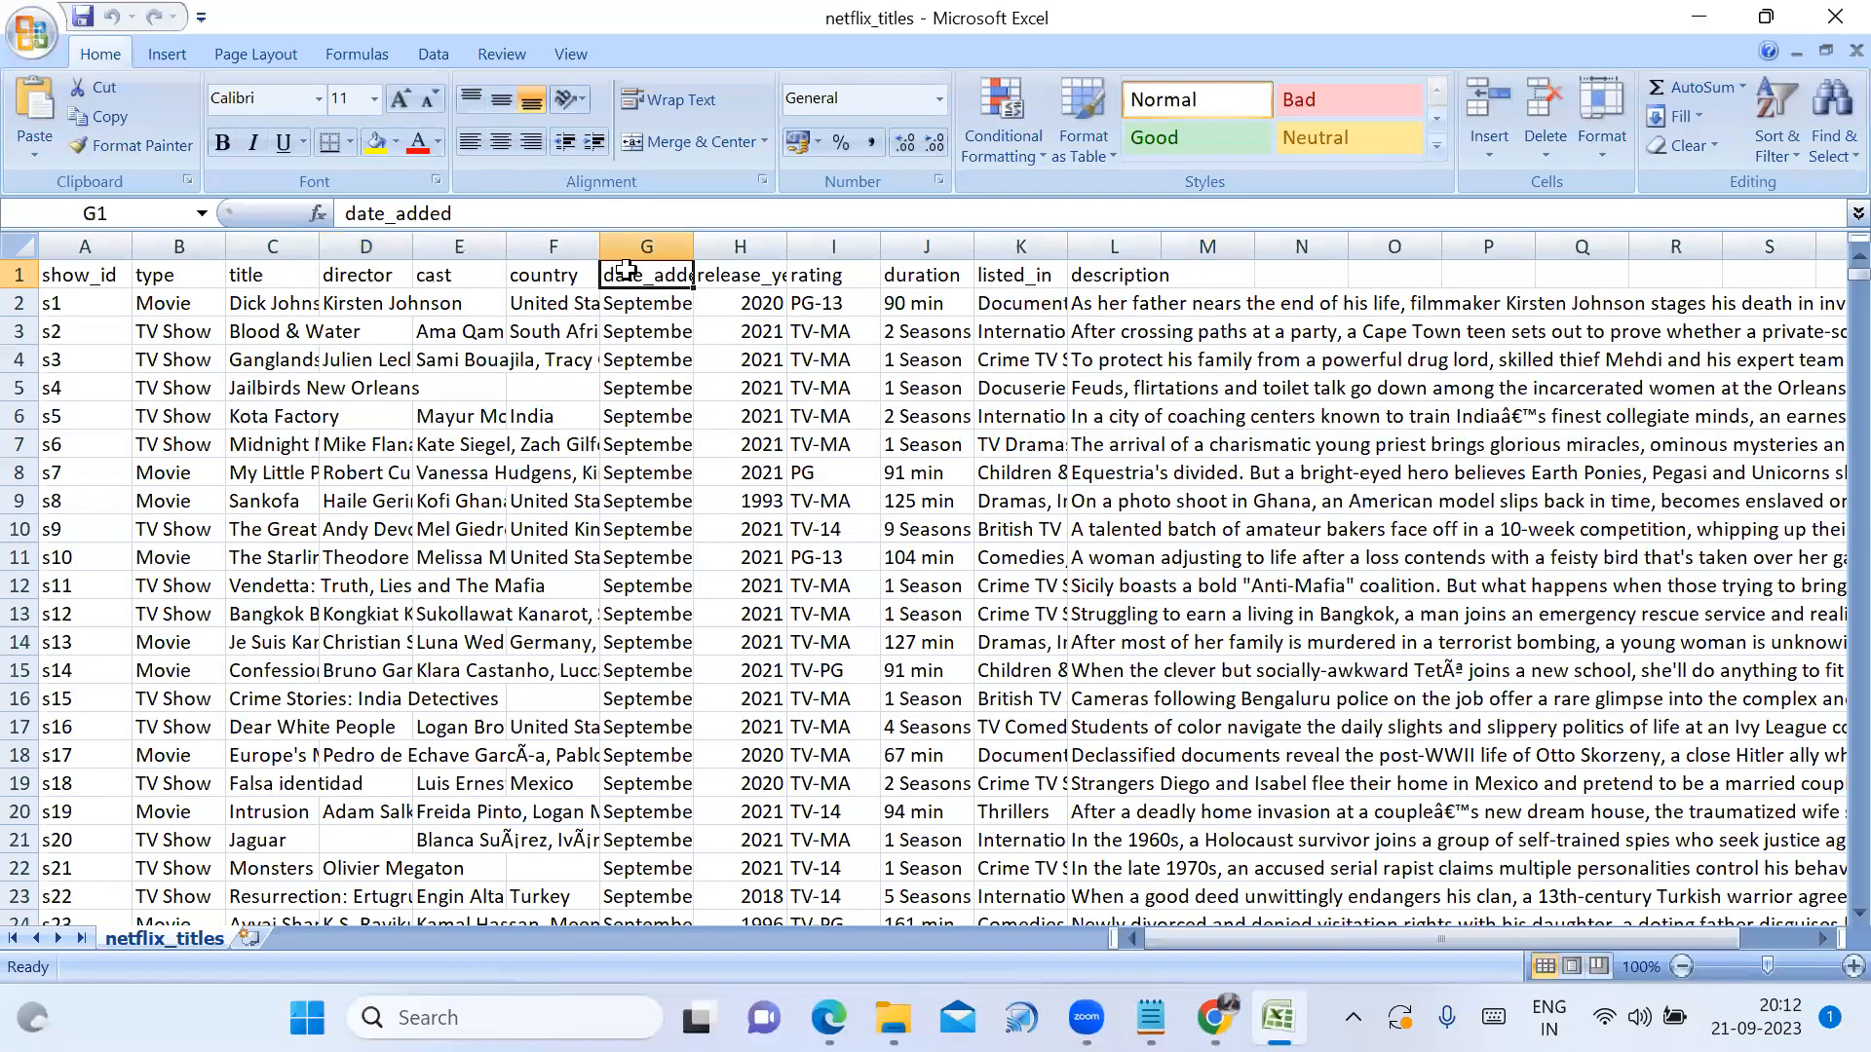
click(736, 277)
click(816, 272)
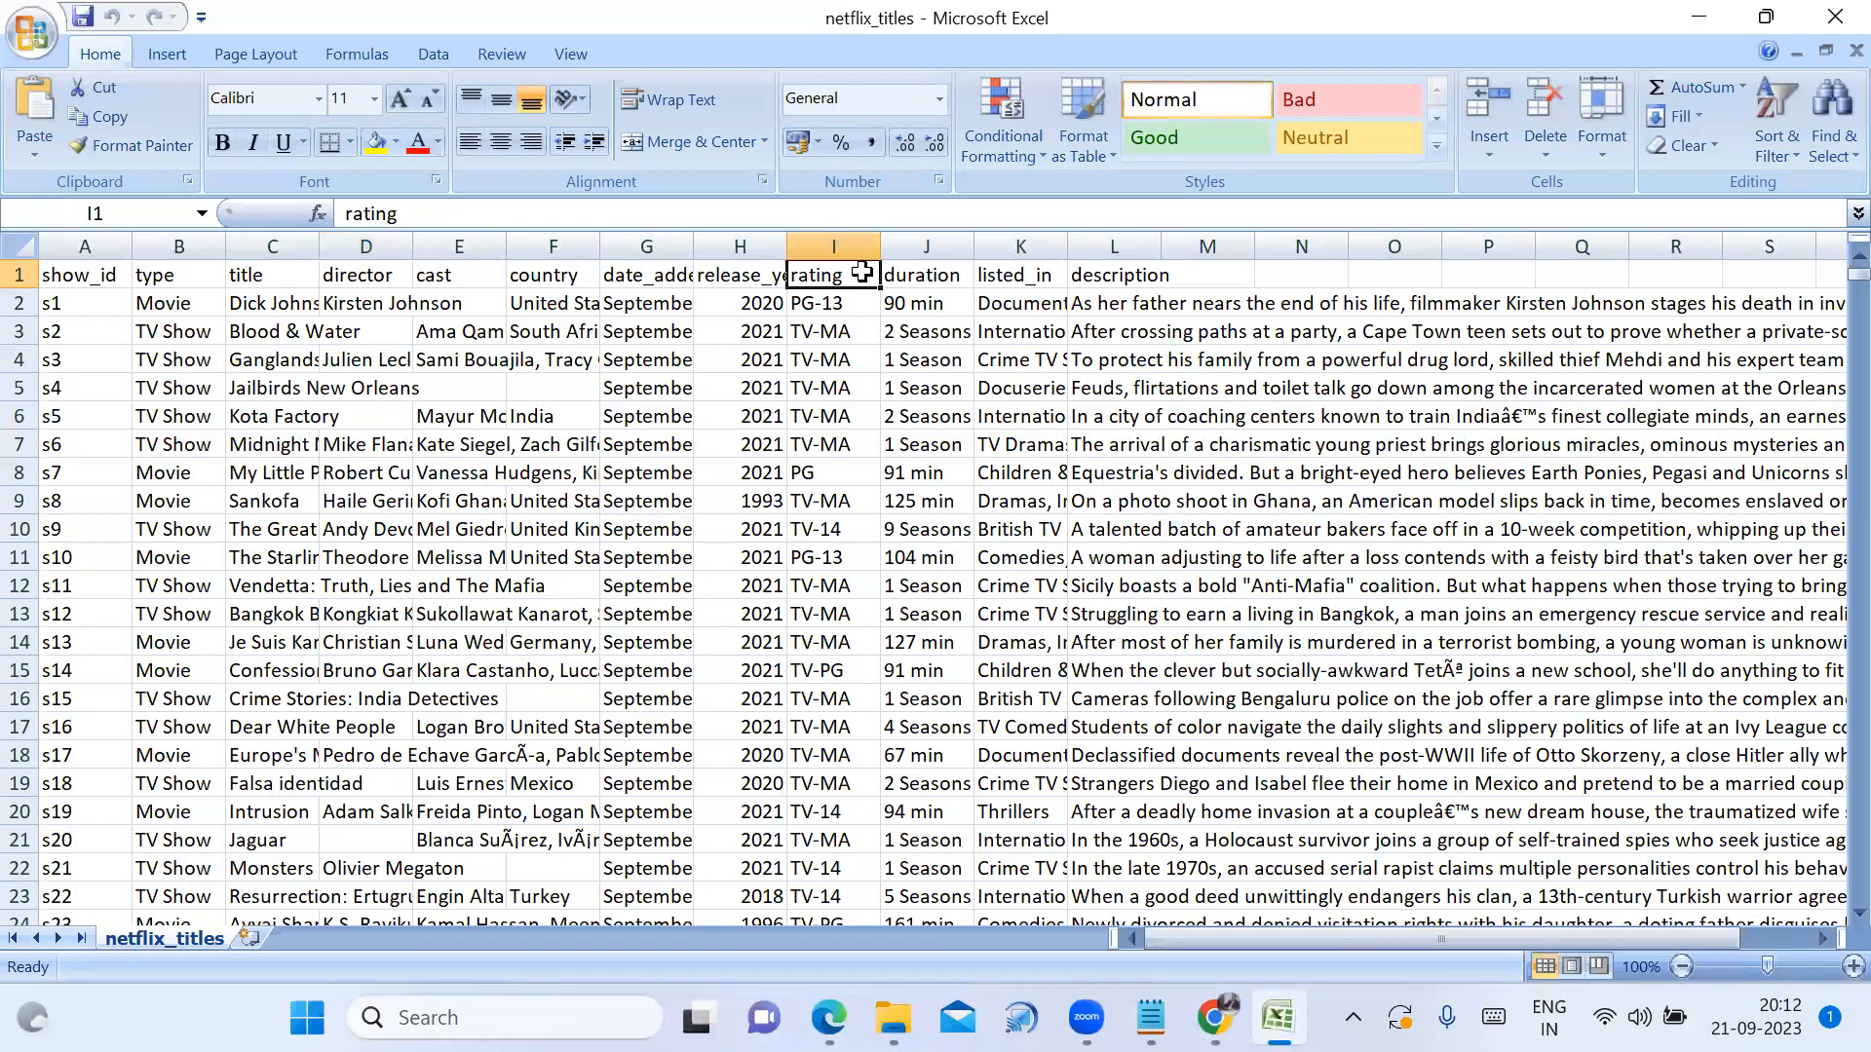
click(912, 278)
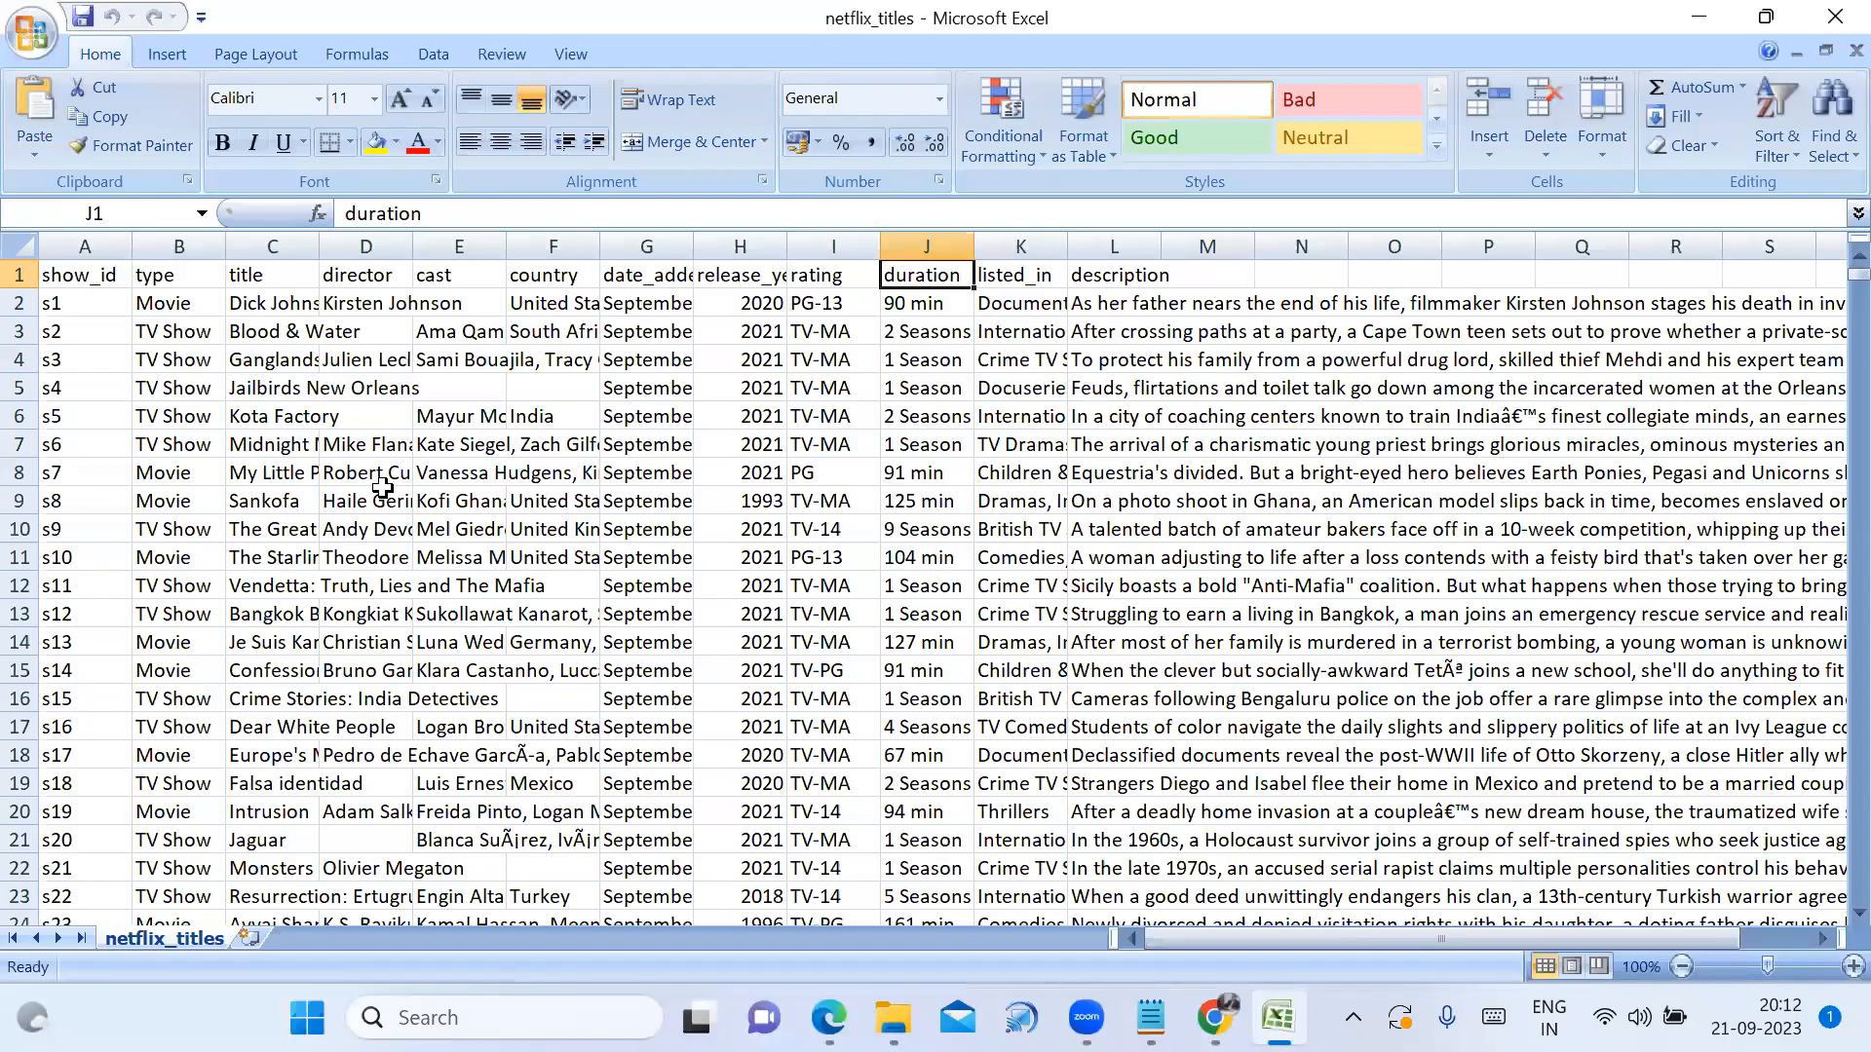
click(1834, 17)
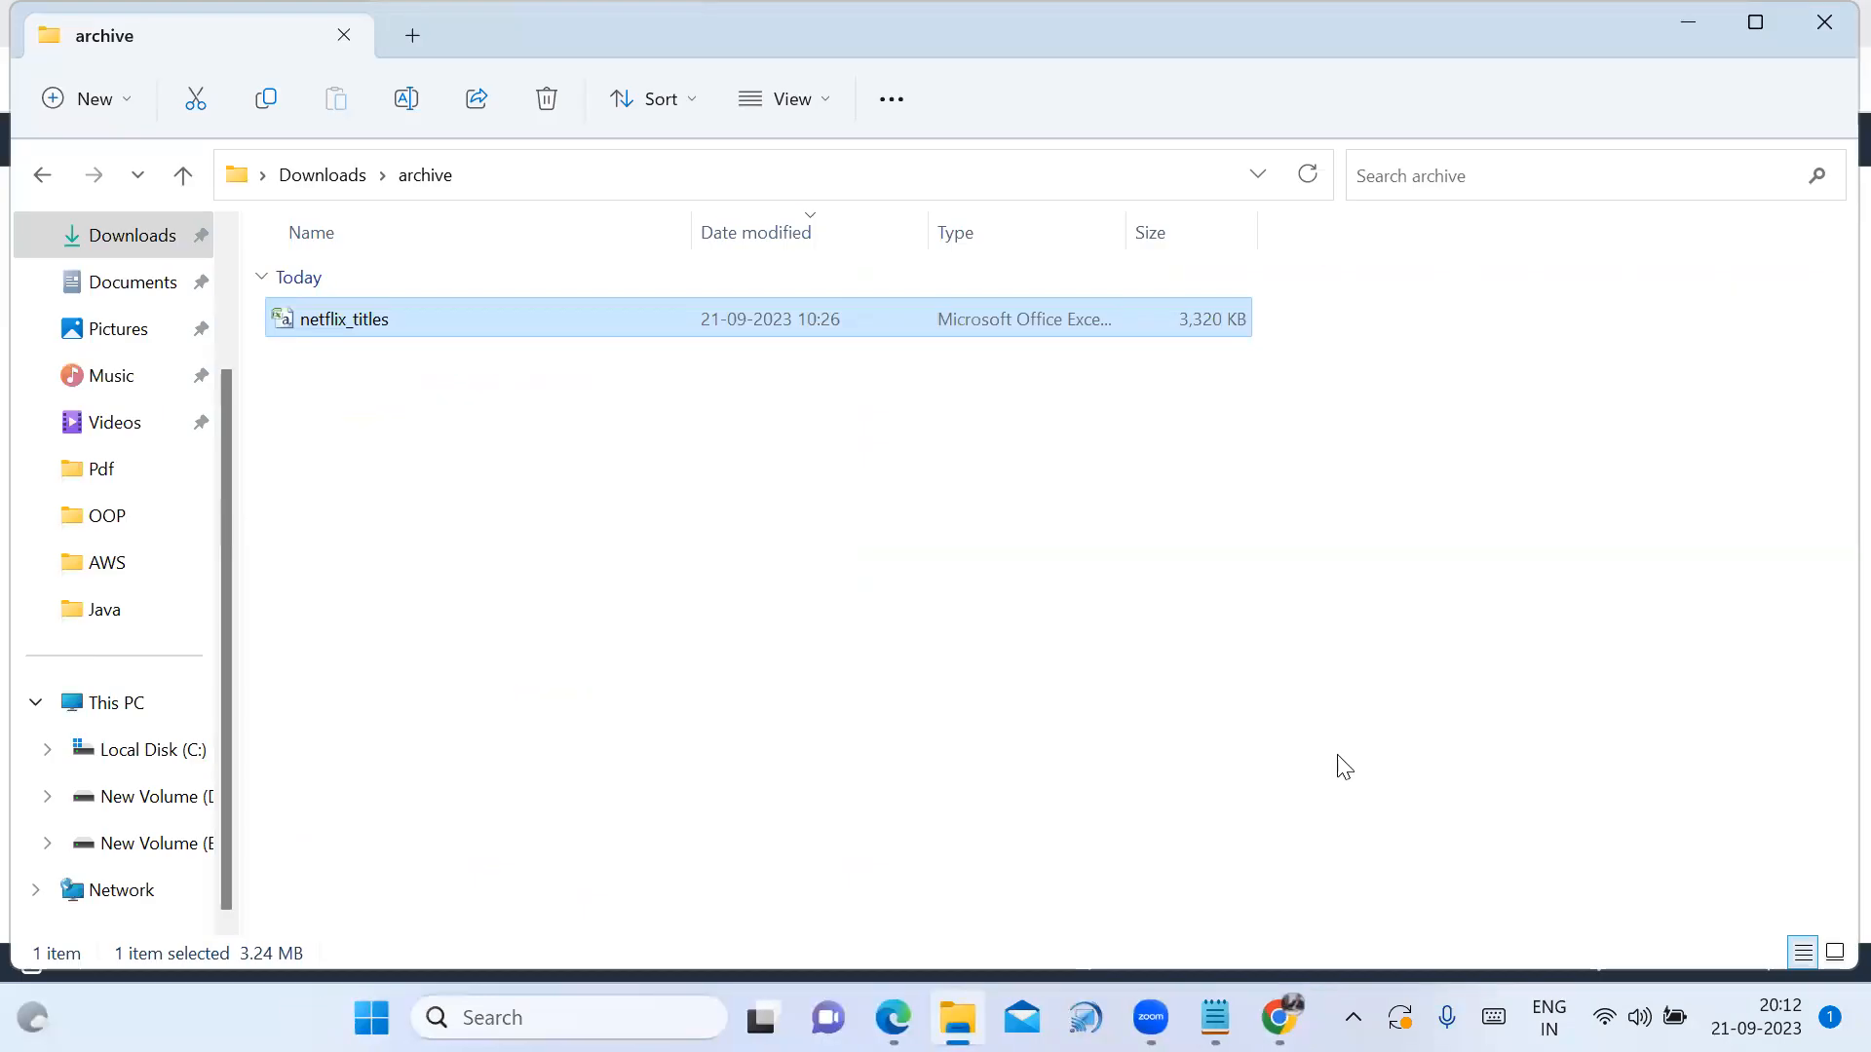
Open the netflixdataset9441 bucket and start adding files from the Downloads folder
click(1279, 1018)
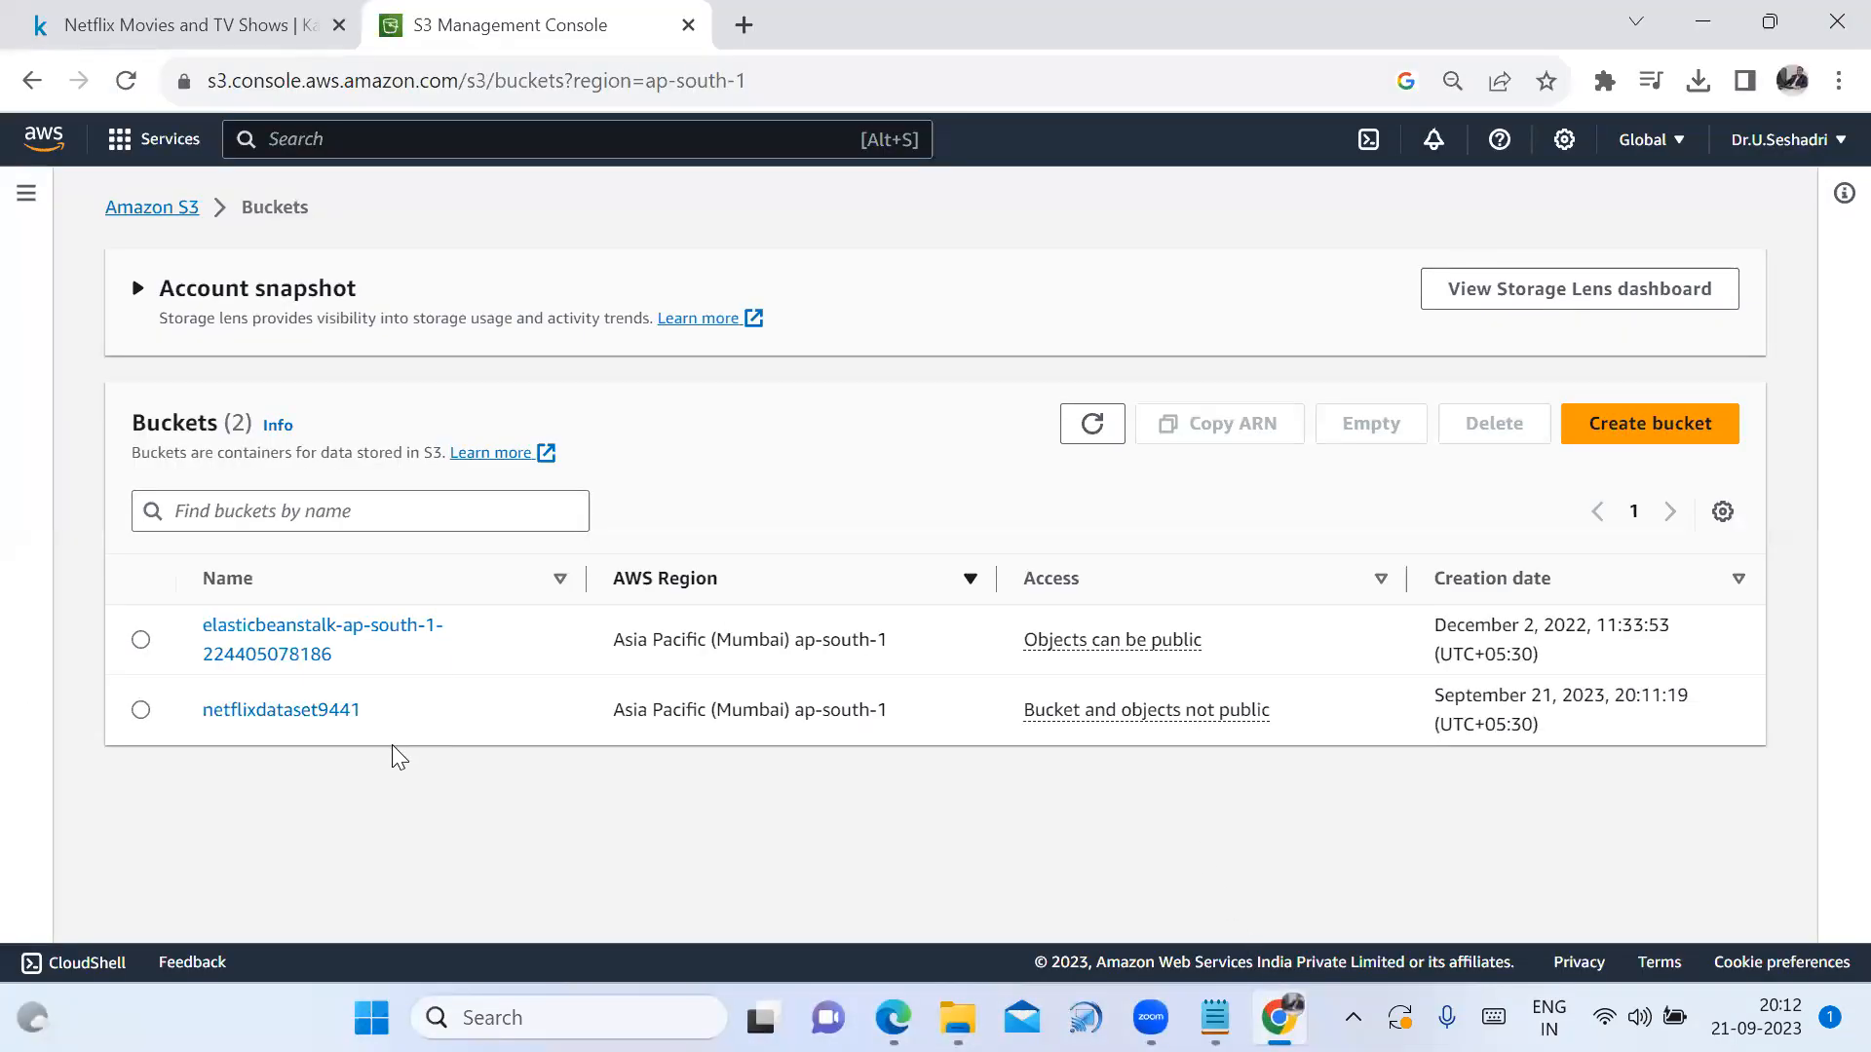
click(341, 714)
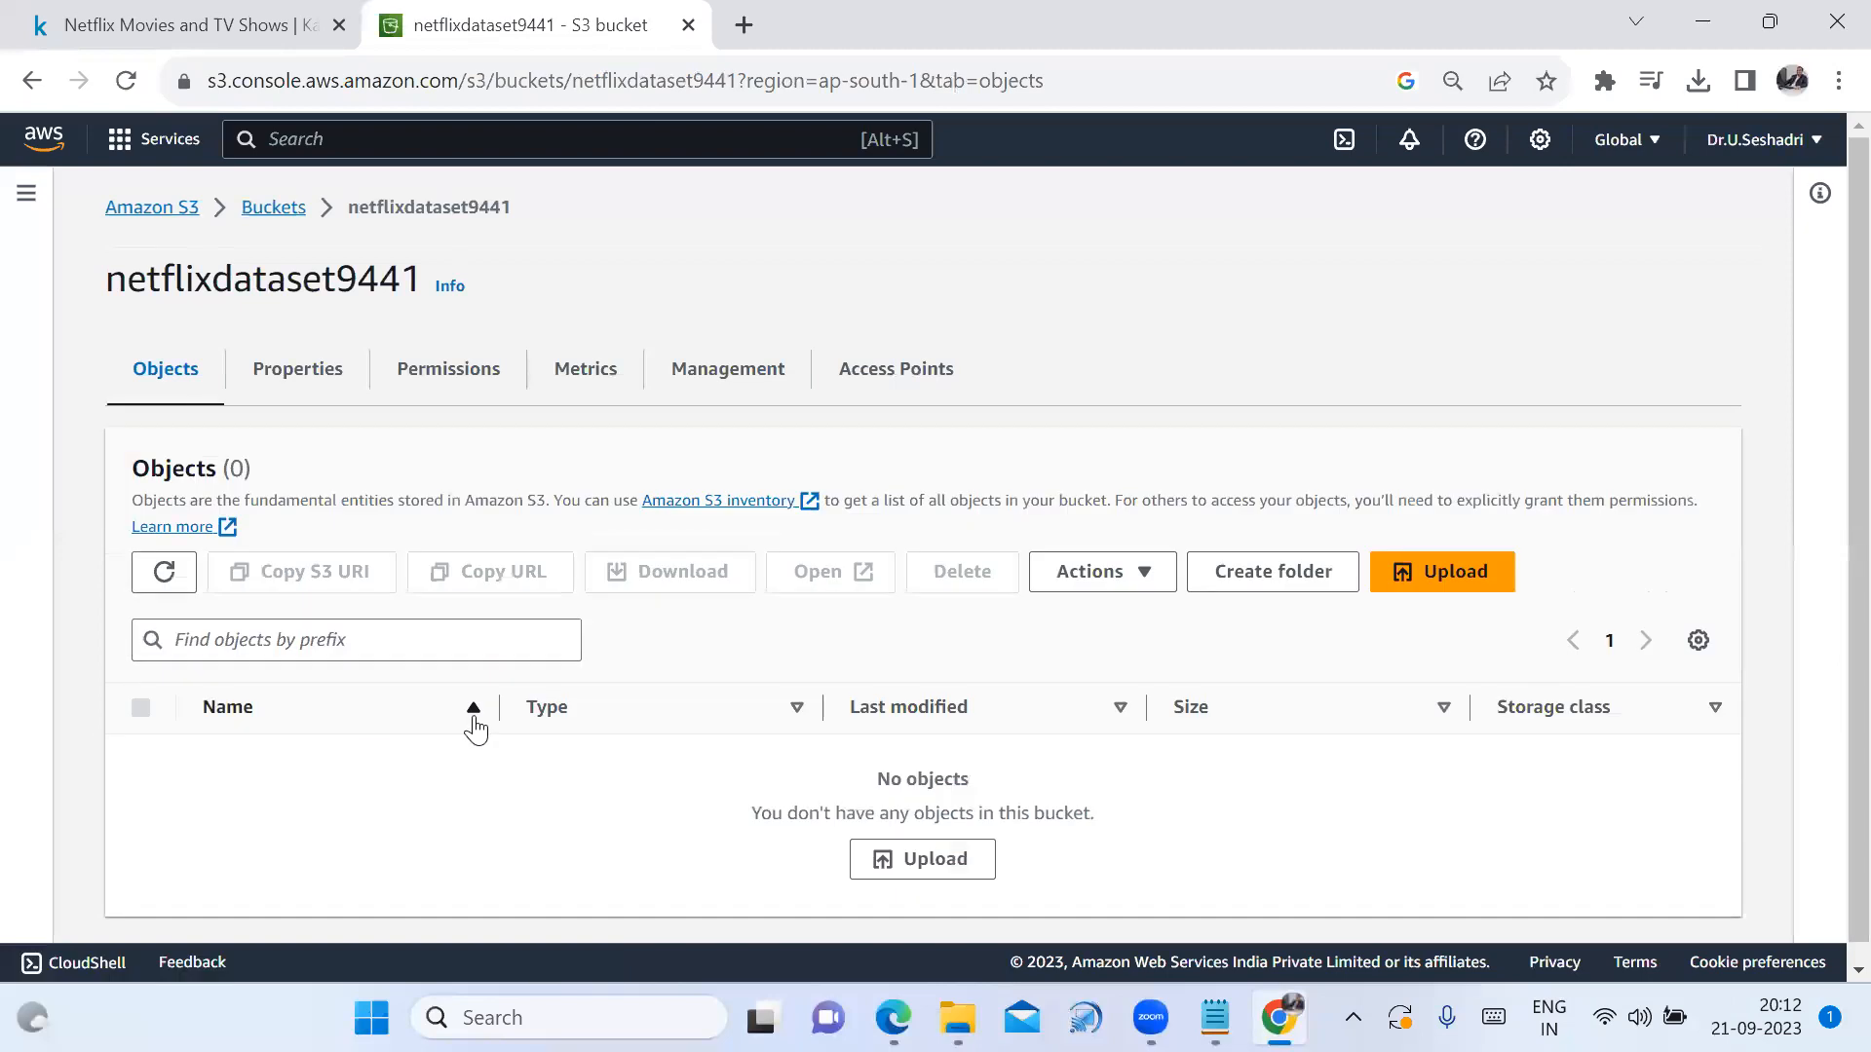
click(1455, 575)
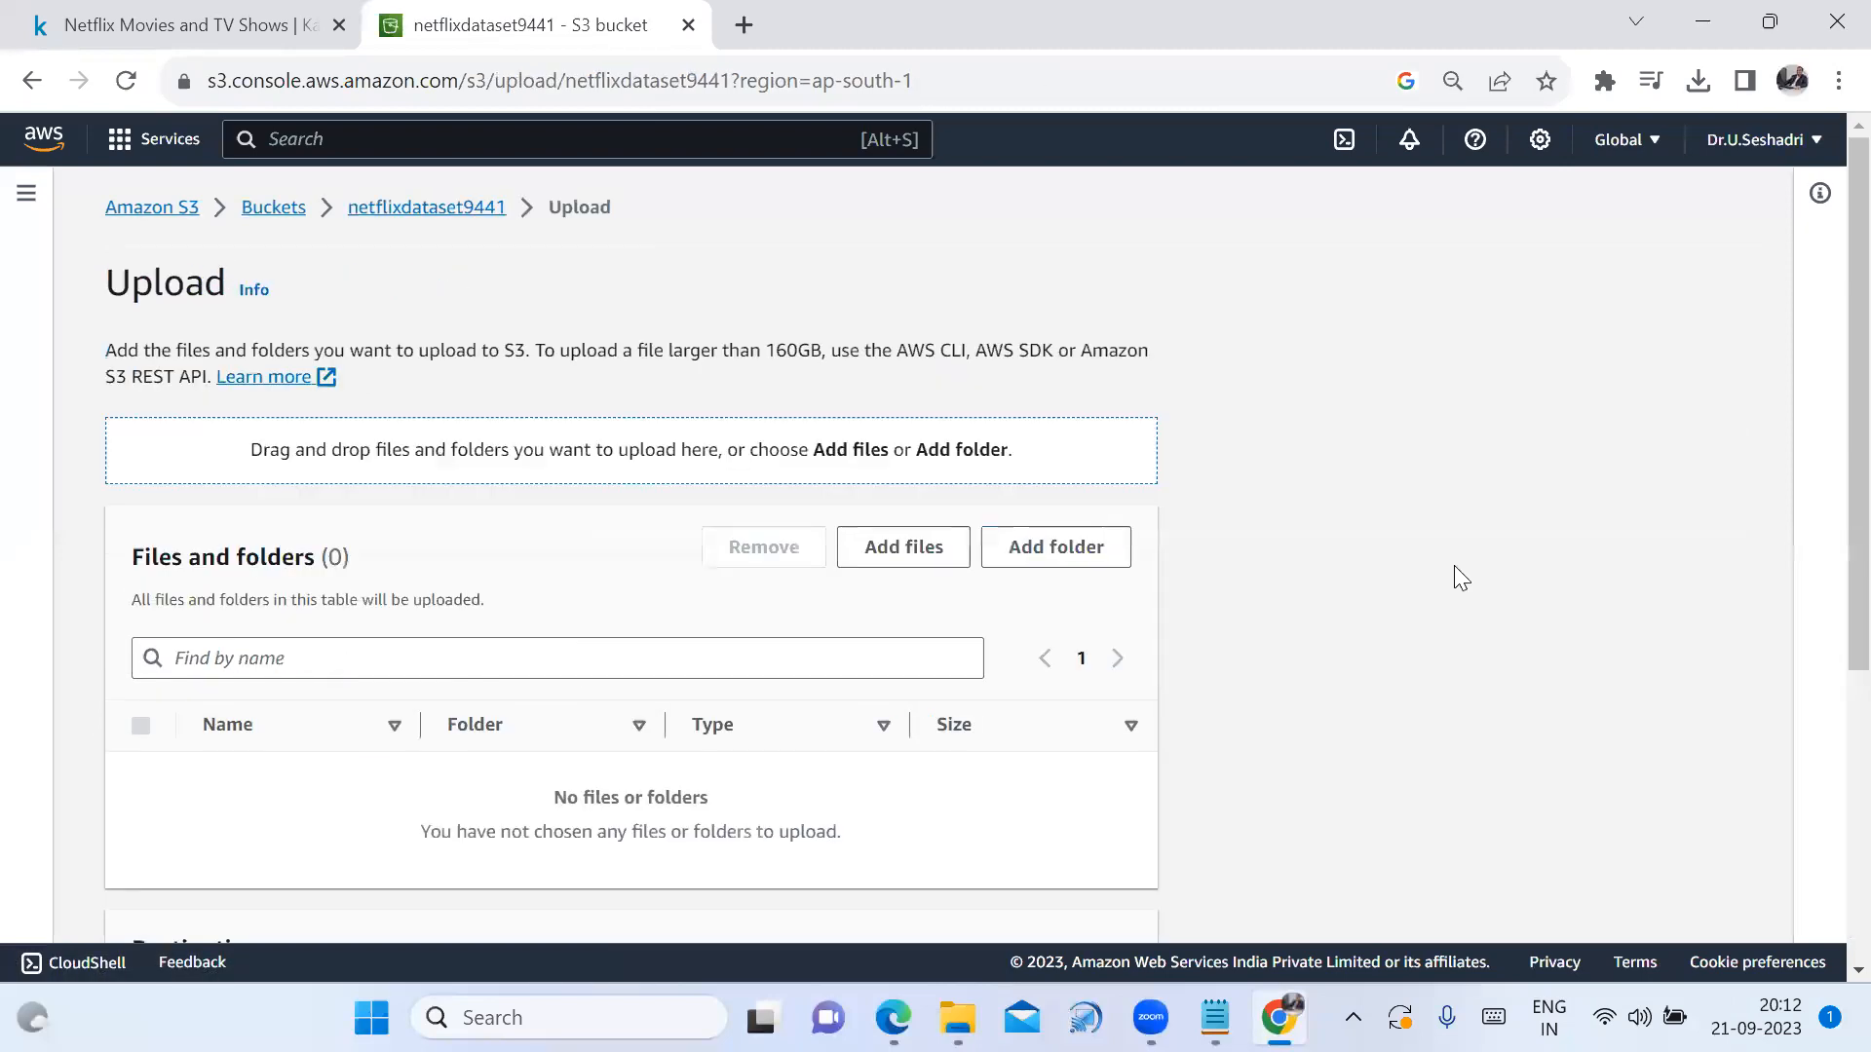
scroll(808, 659, down, 3)
click(908, 256)
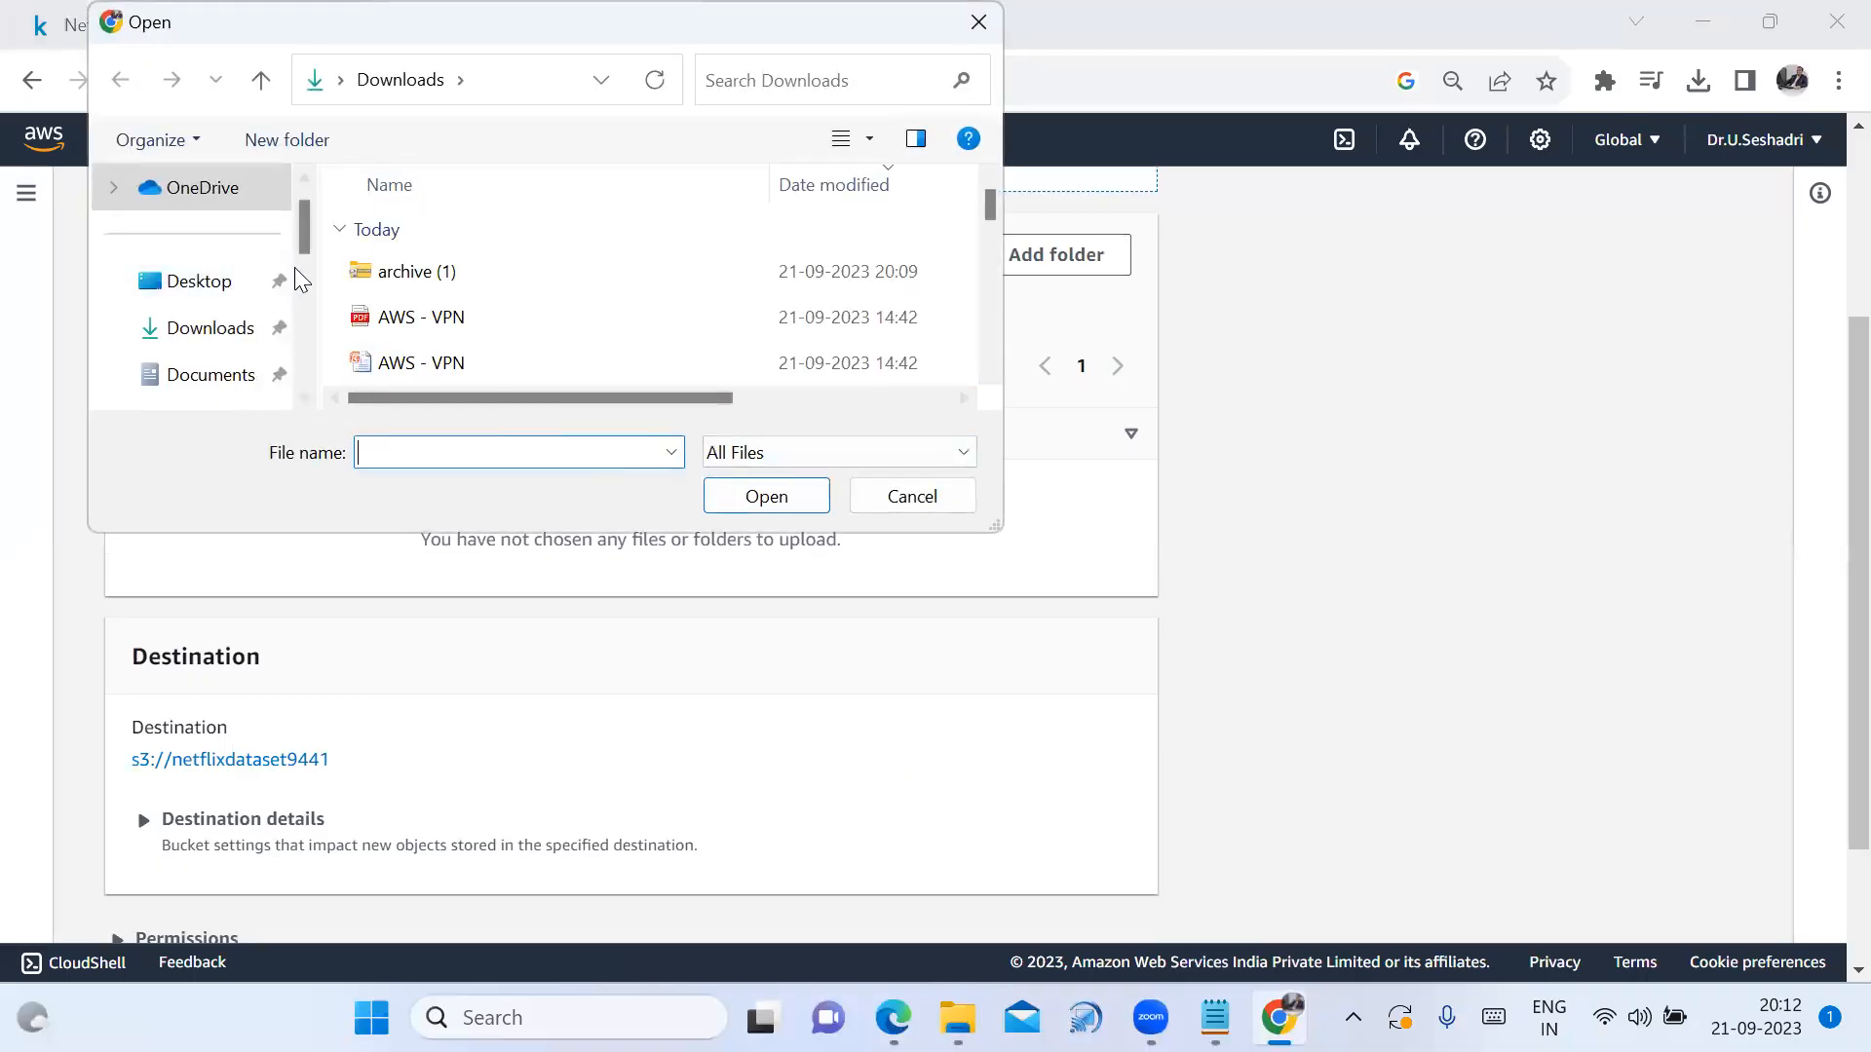
click(199, 331)
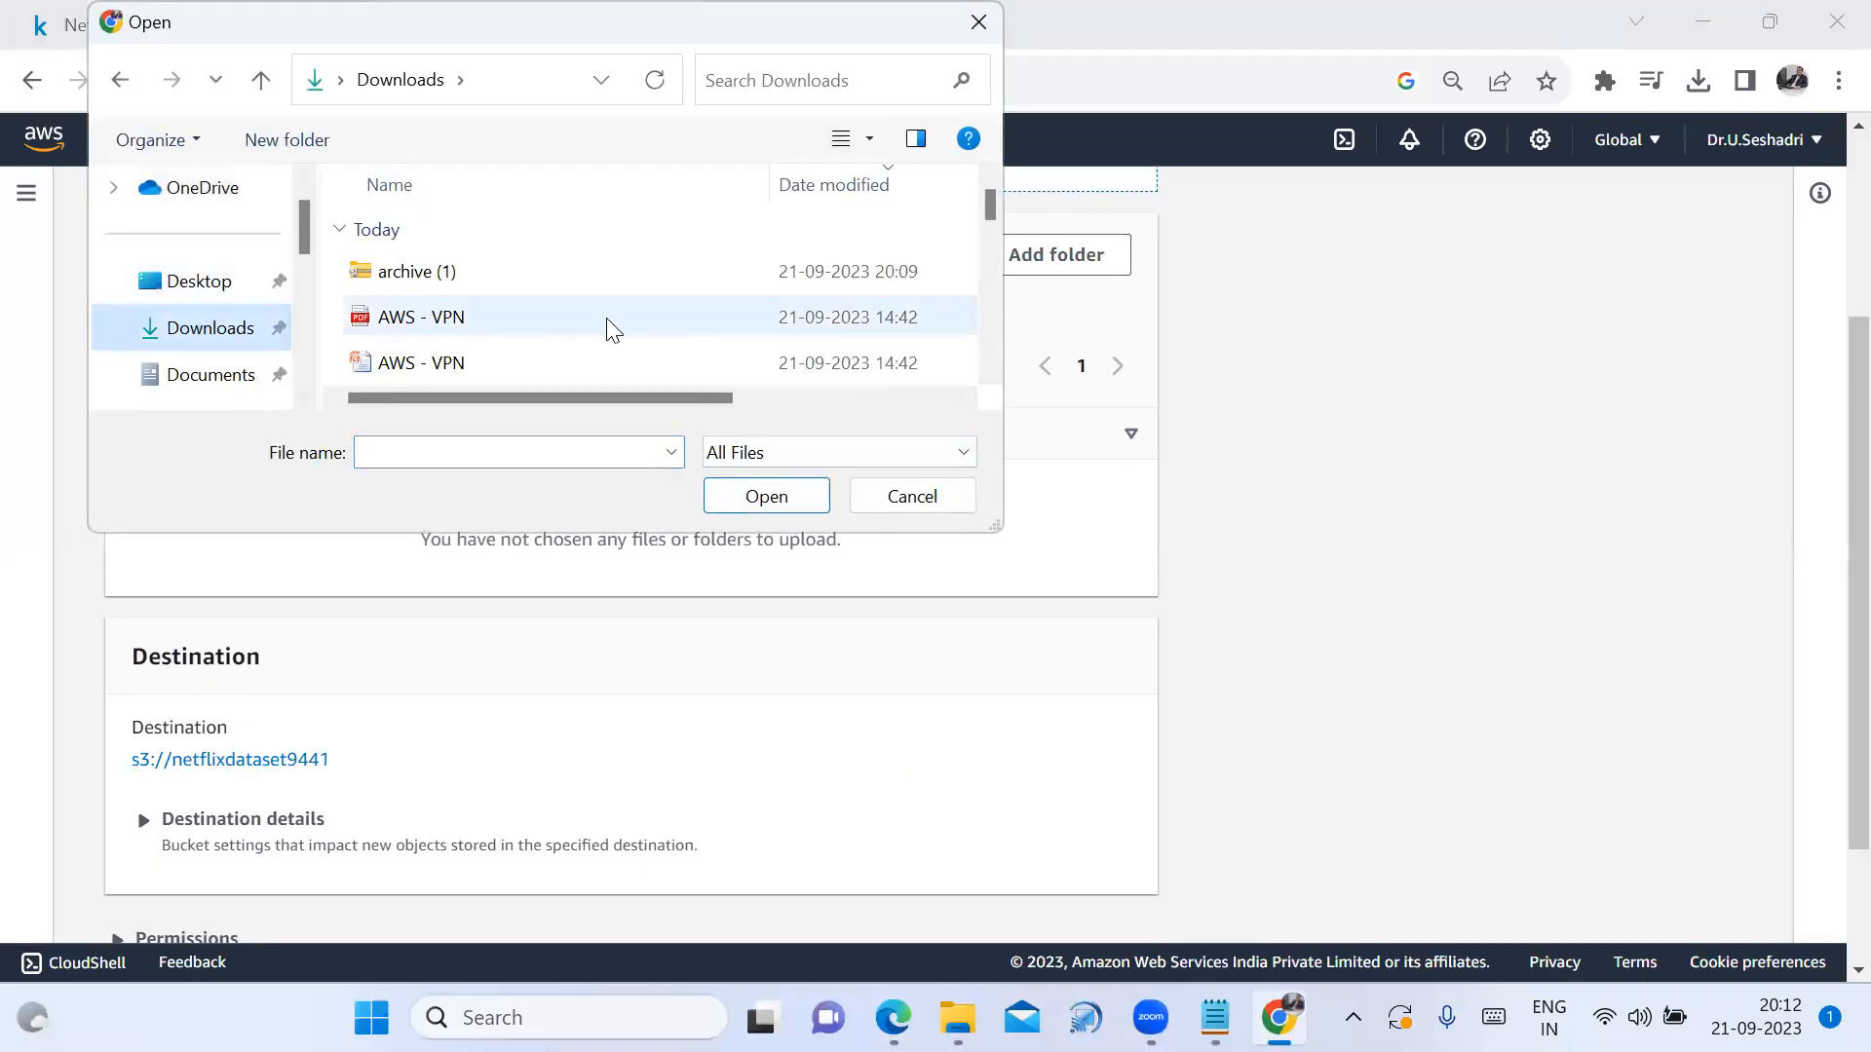
scroll(535, 326, down, 2)
scroll(518, 321, up, 1)
scroll(521, 317, down, 5)
scroll(519, 314, up, 4)
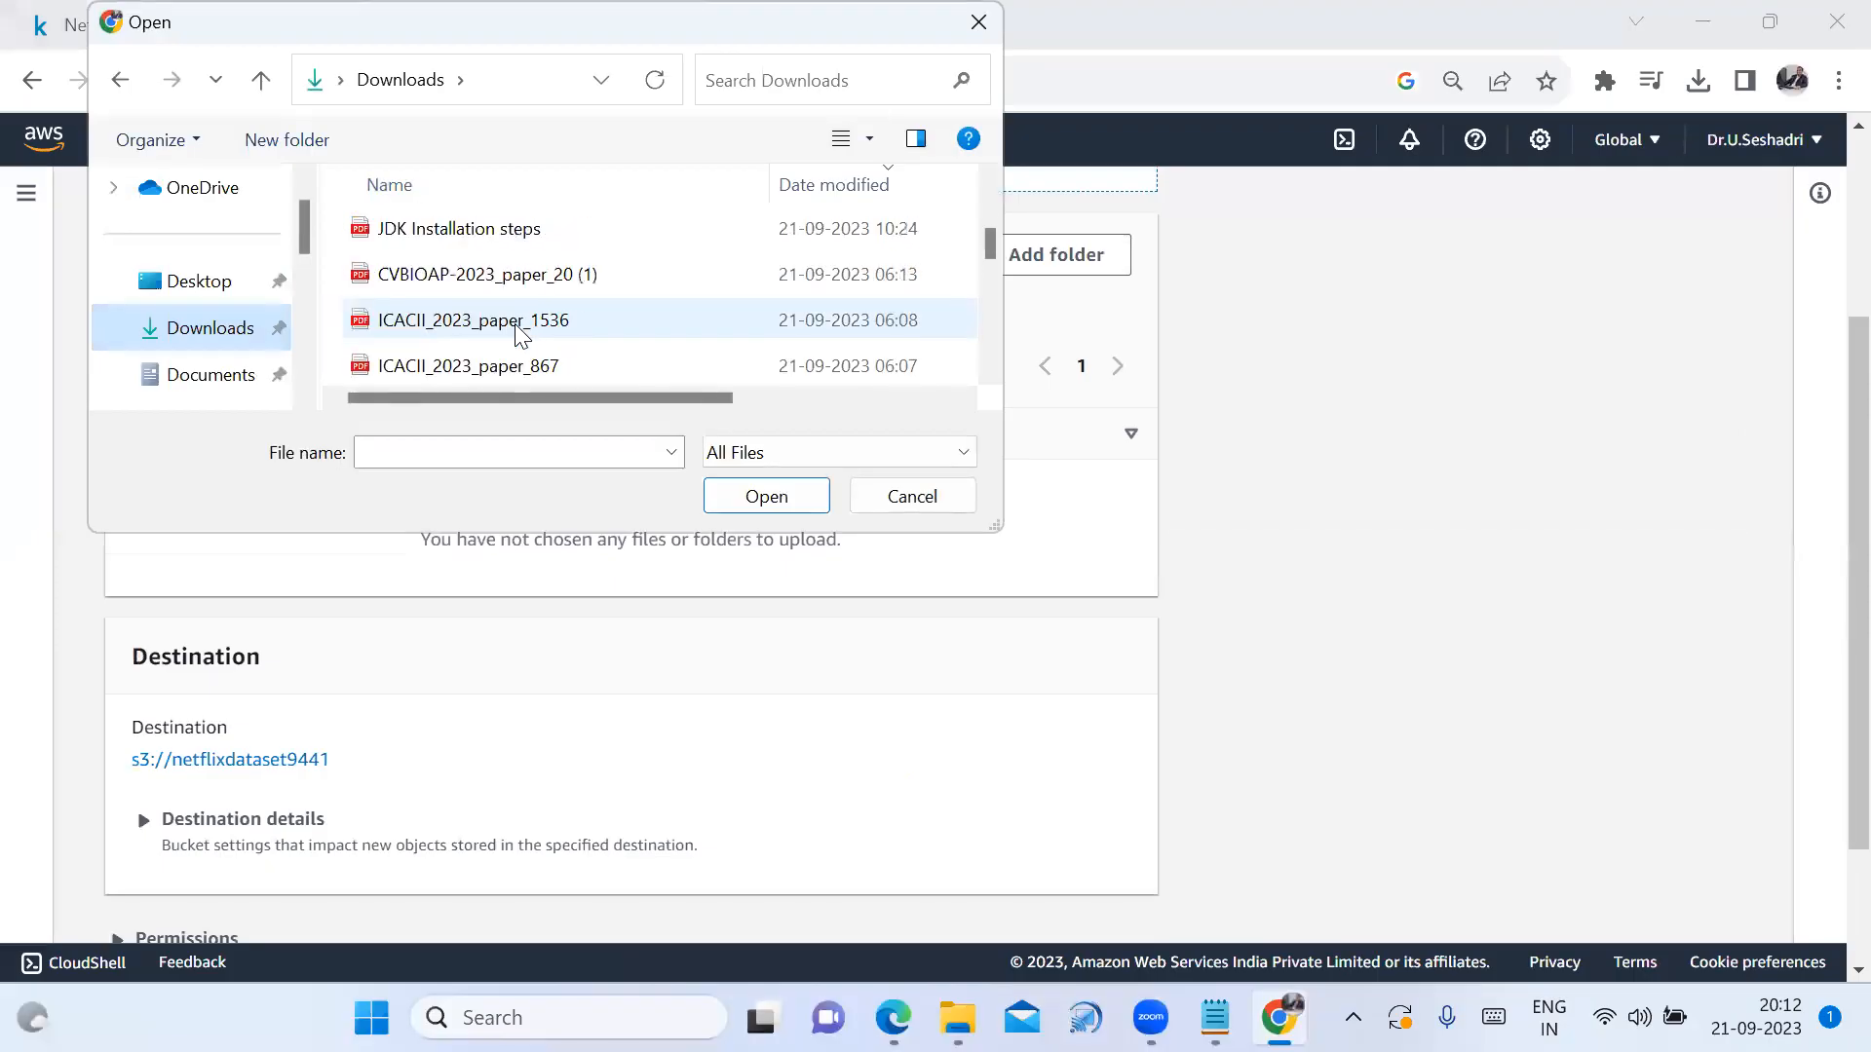
scroll(460, 291, up, 3)
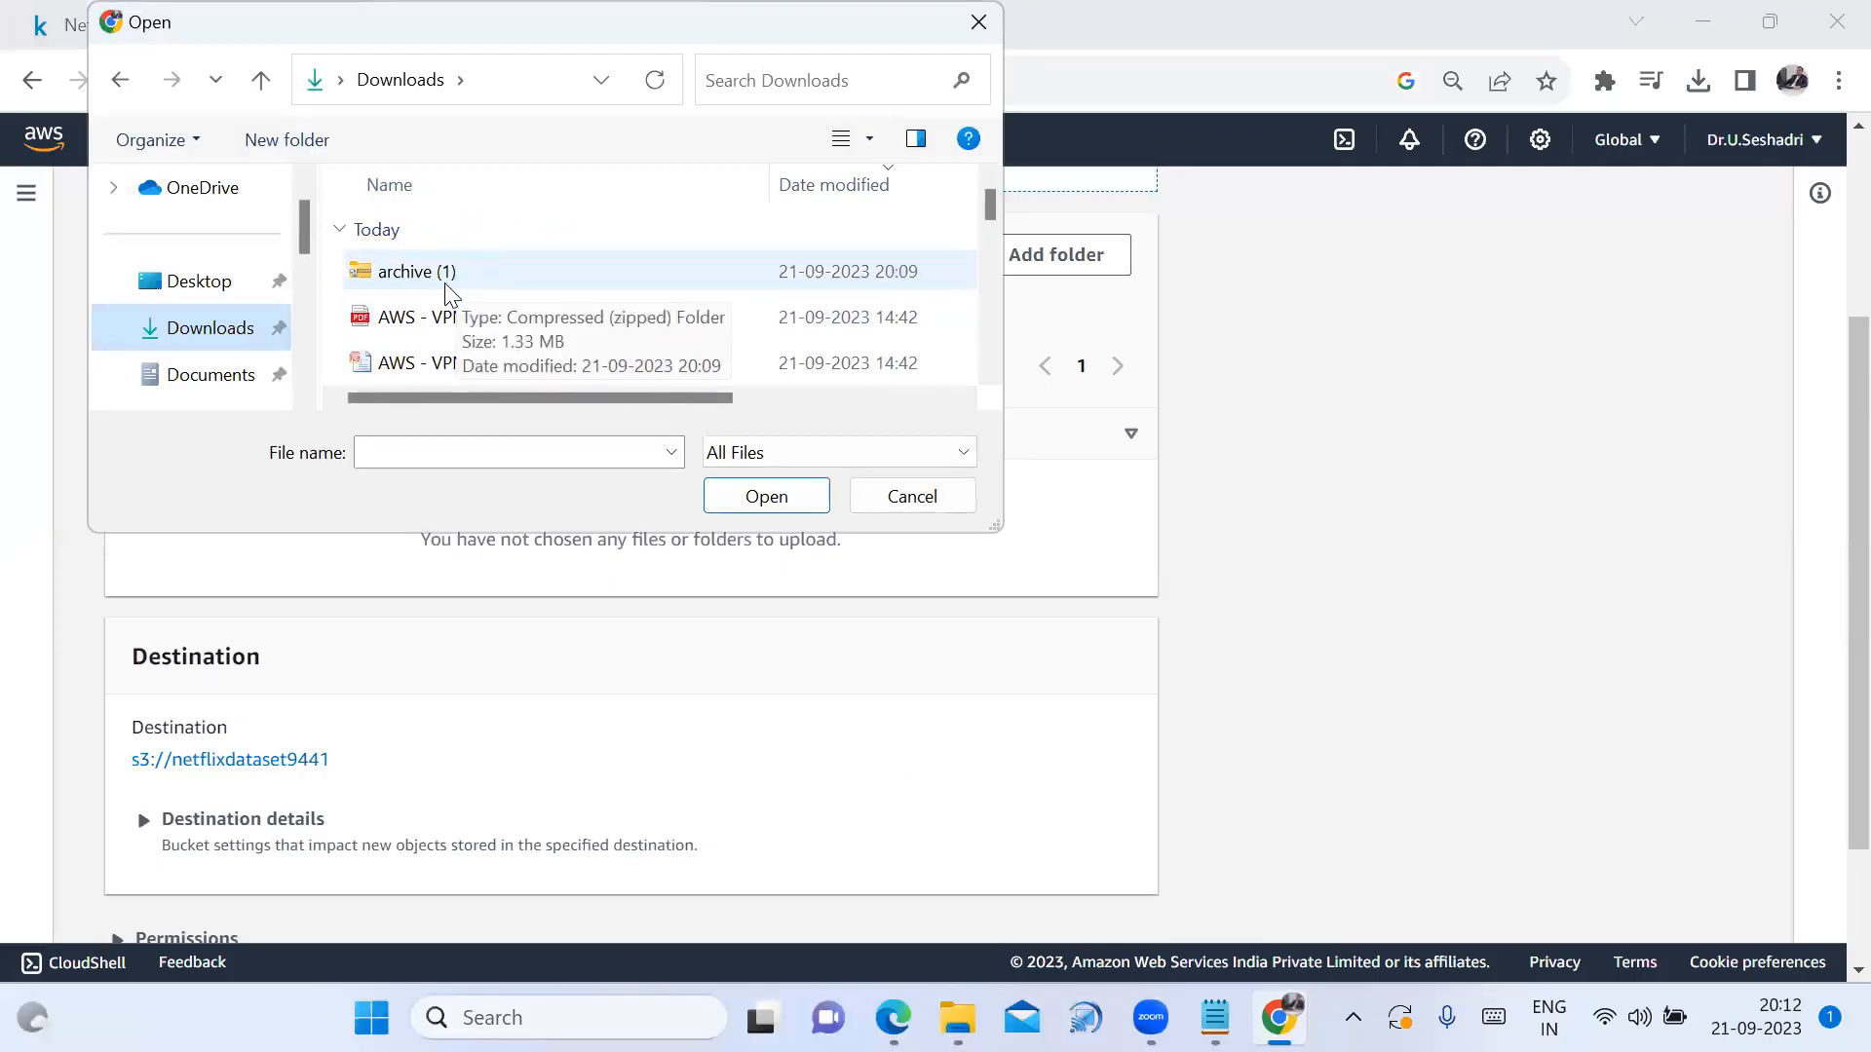
scroll(451, 302, down, 2)
scroll(468, 341, down, 5)
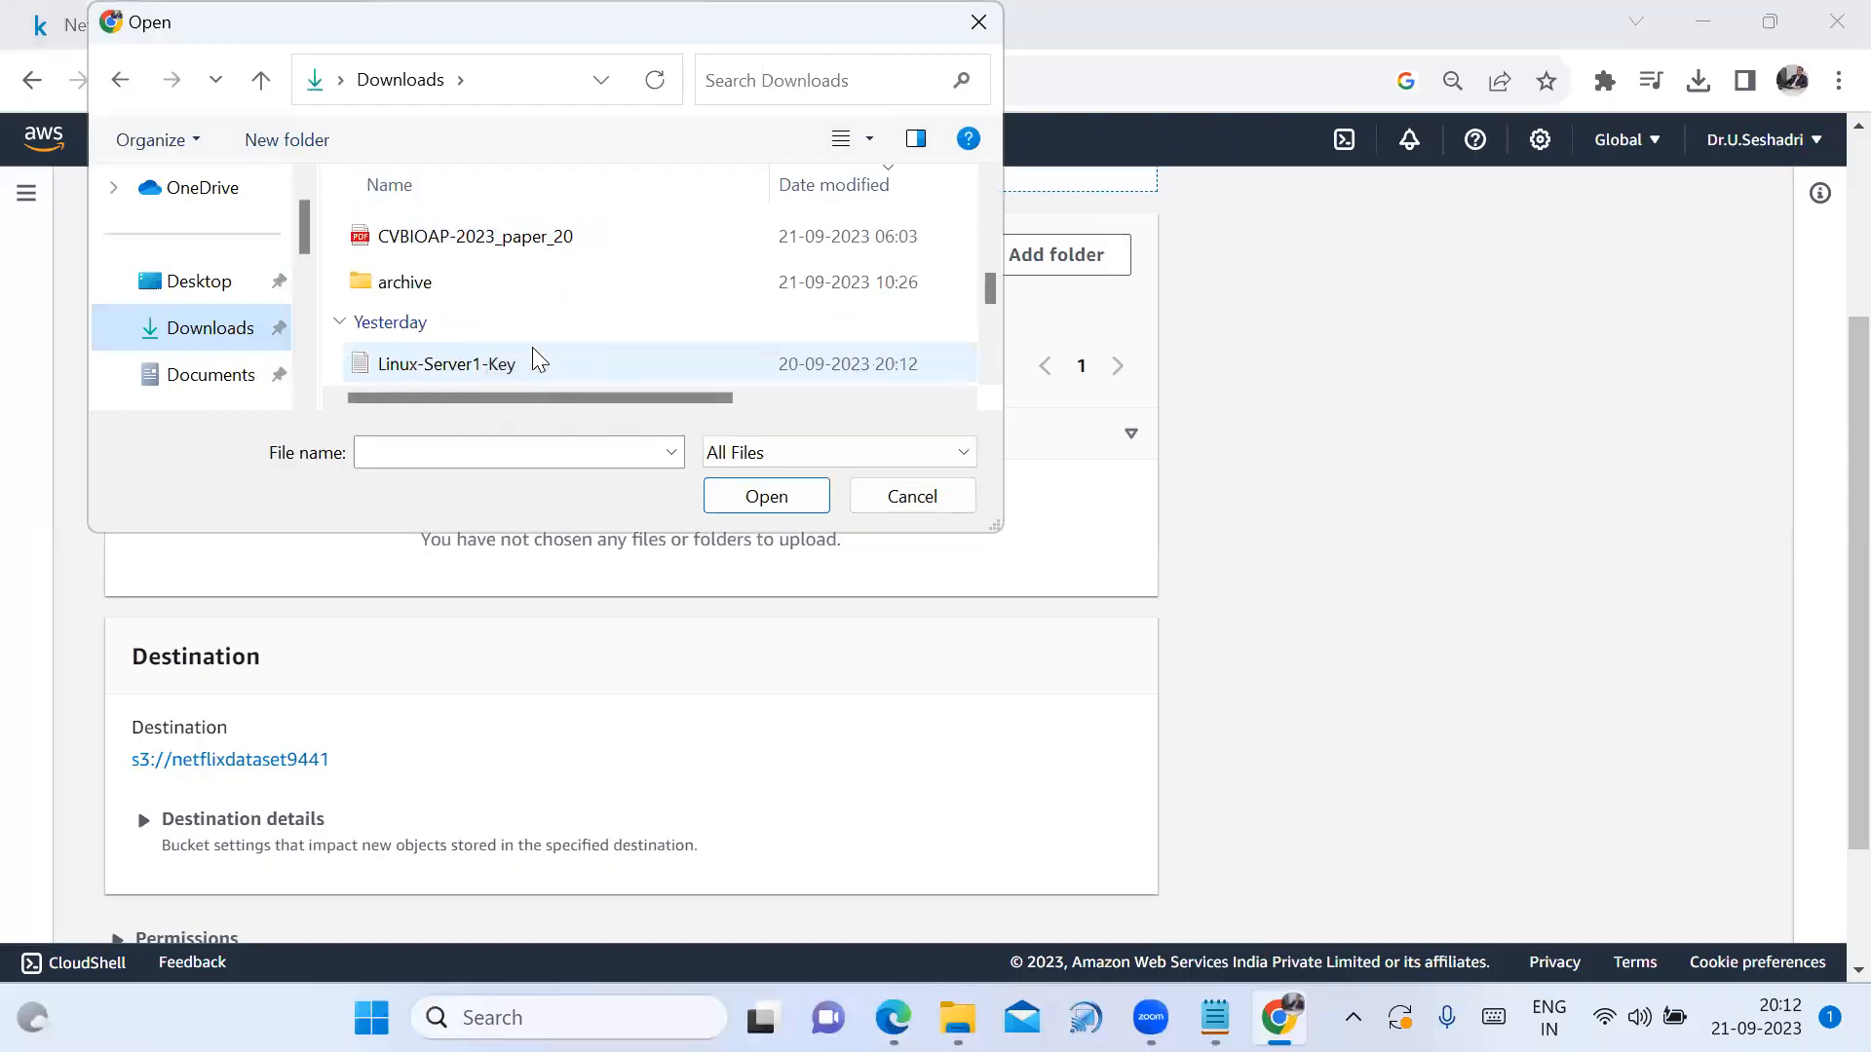
scroll(536, 339, up, 1)
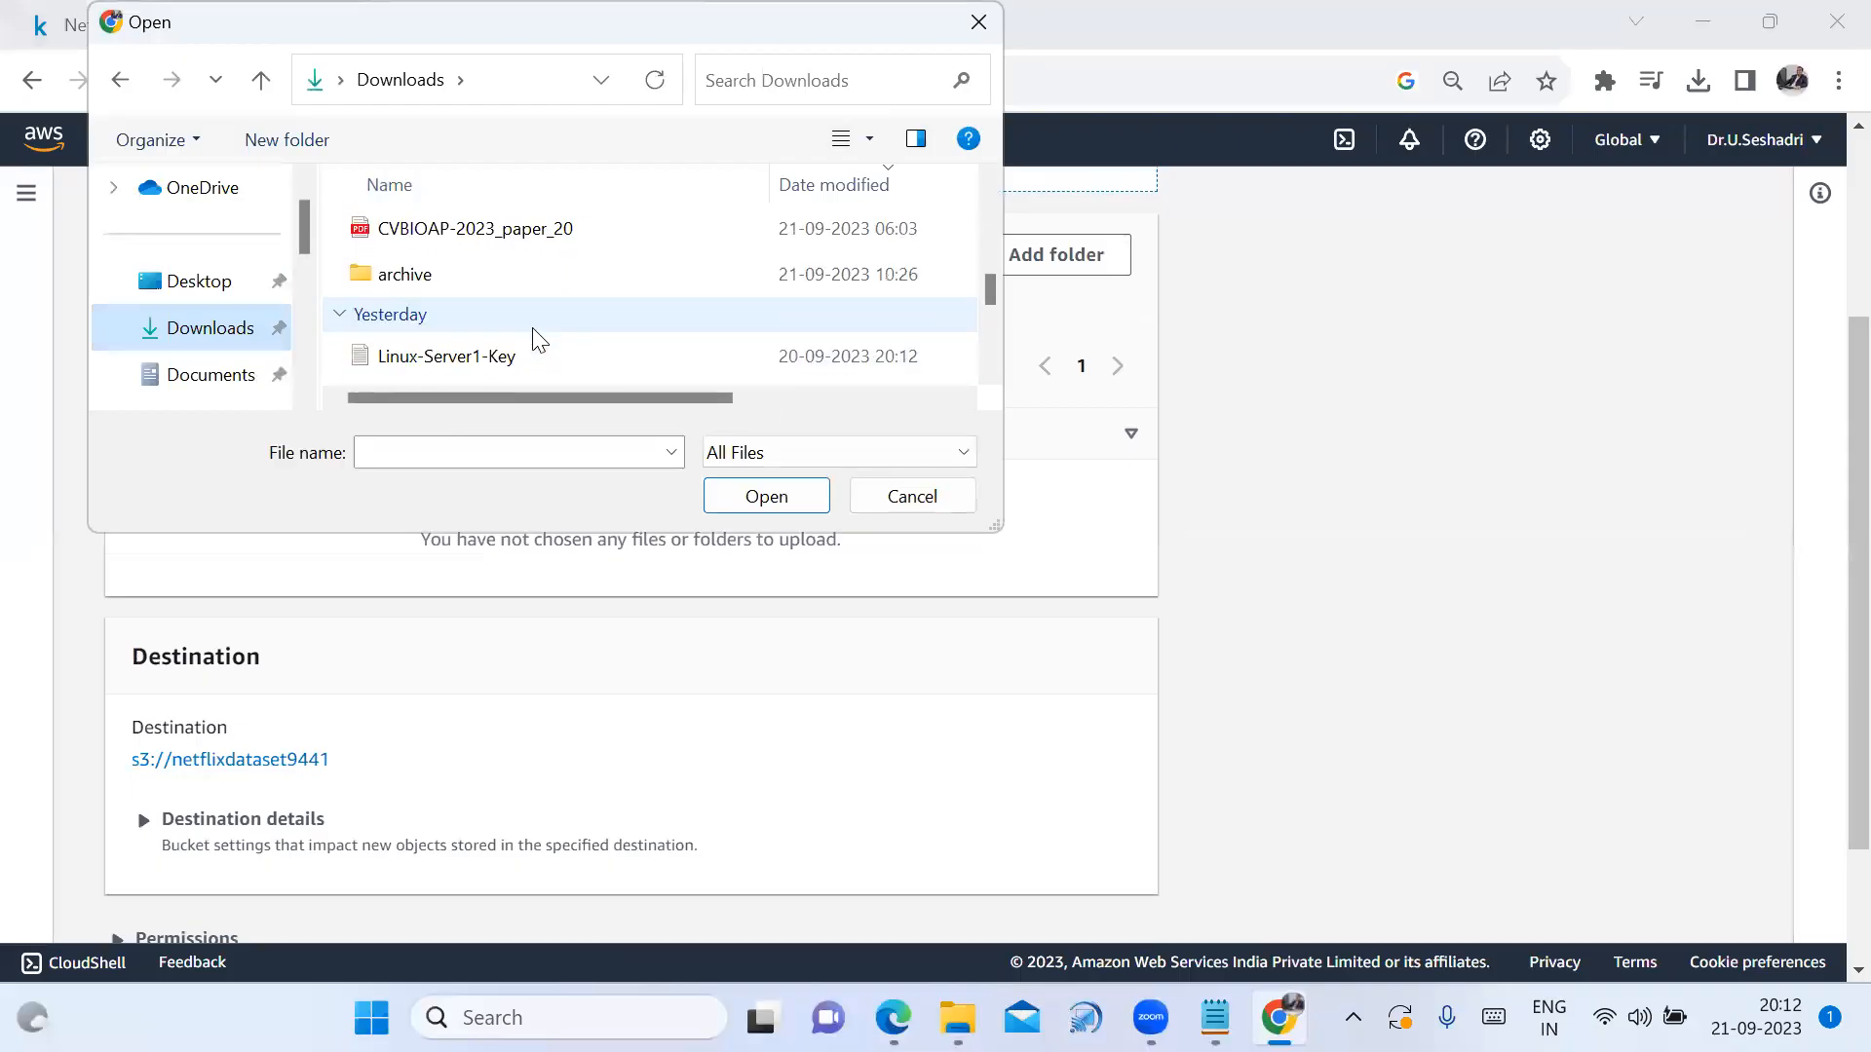
Upload netflix_titles.csv from the archive folder into the bucket
double_click(417, 281)
click(417, 281)
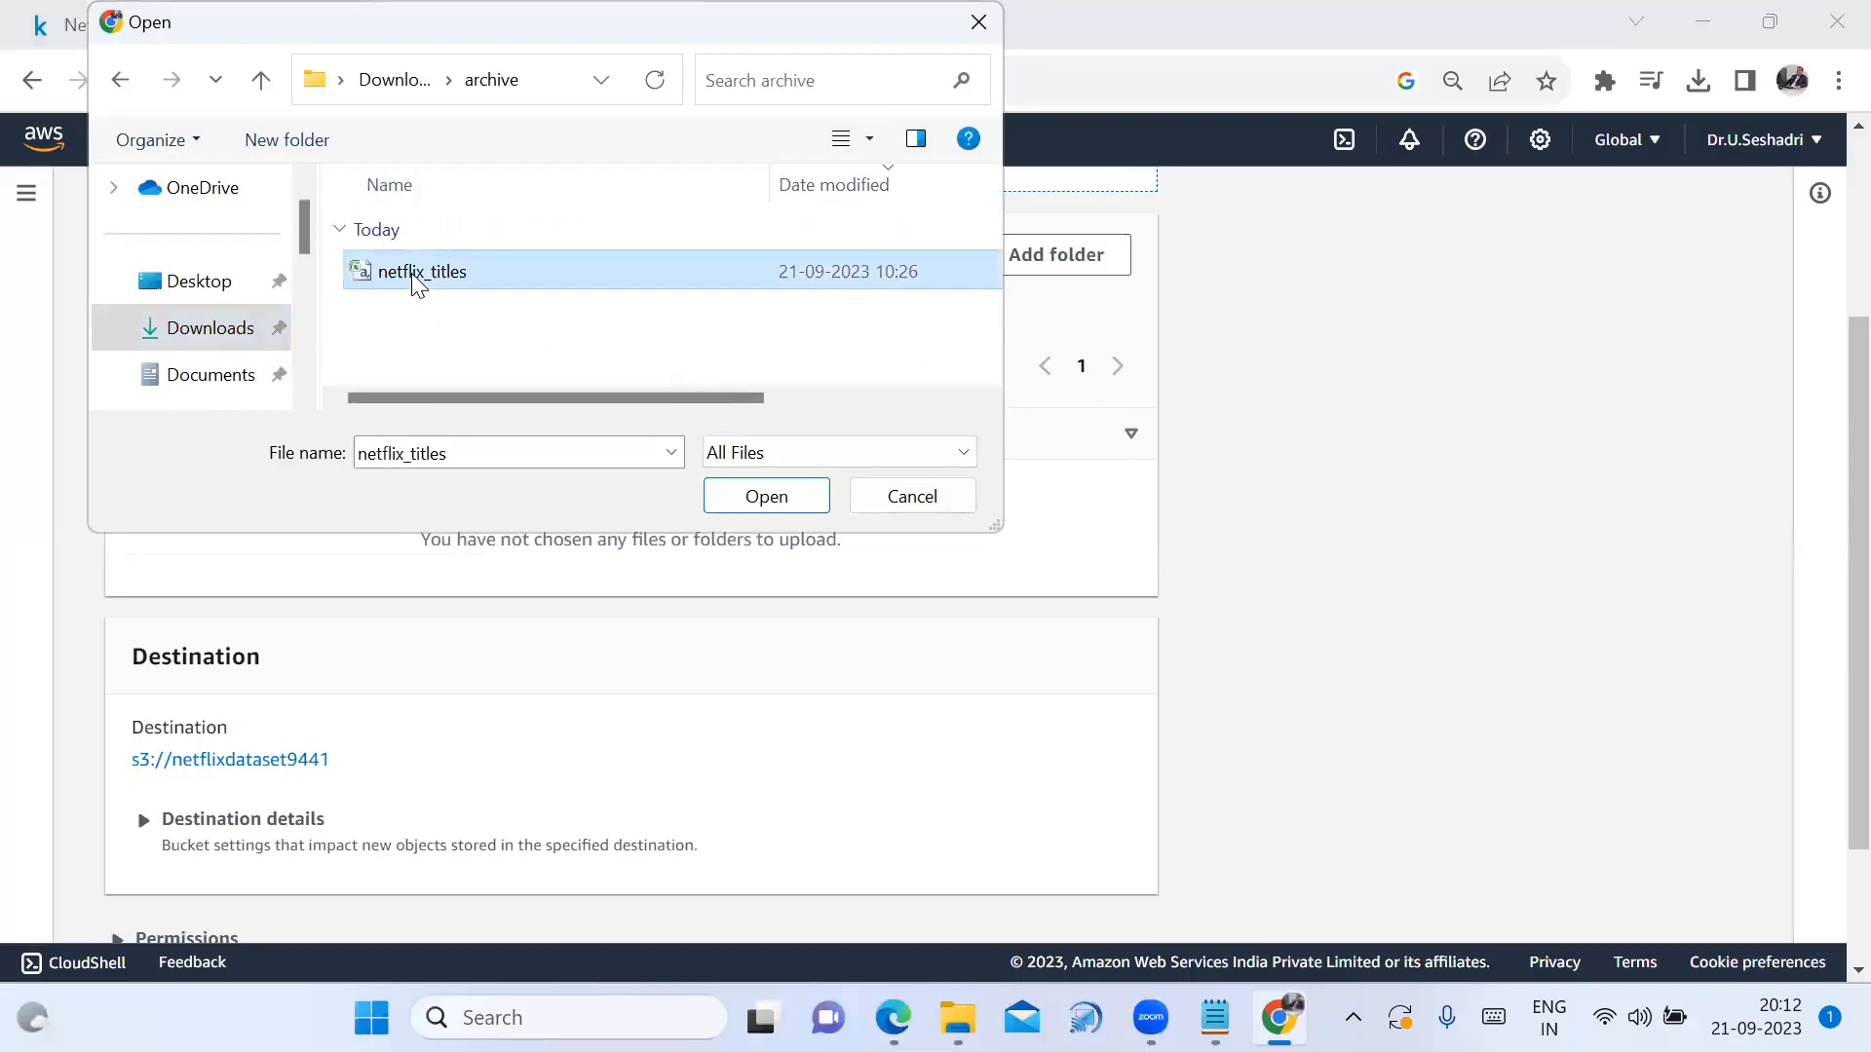
click(765, 496)
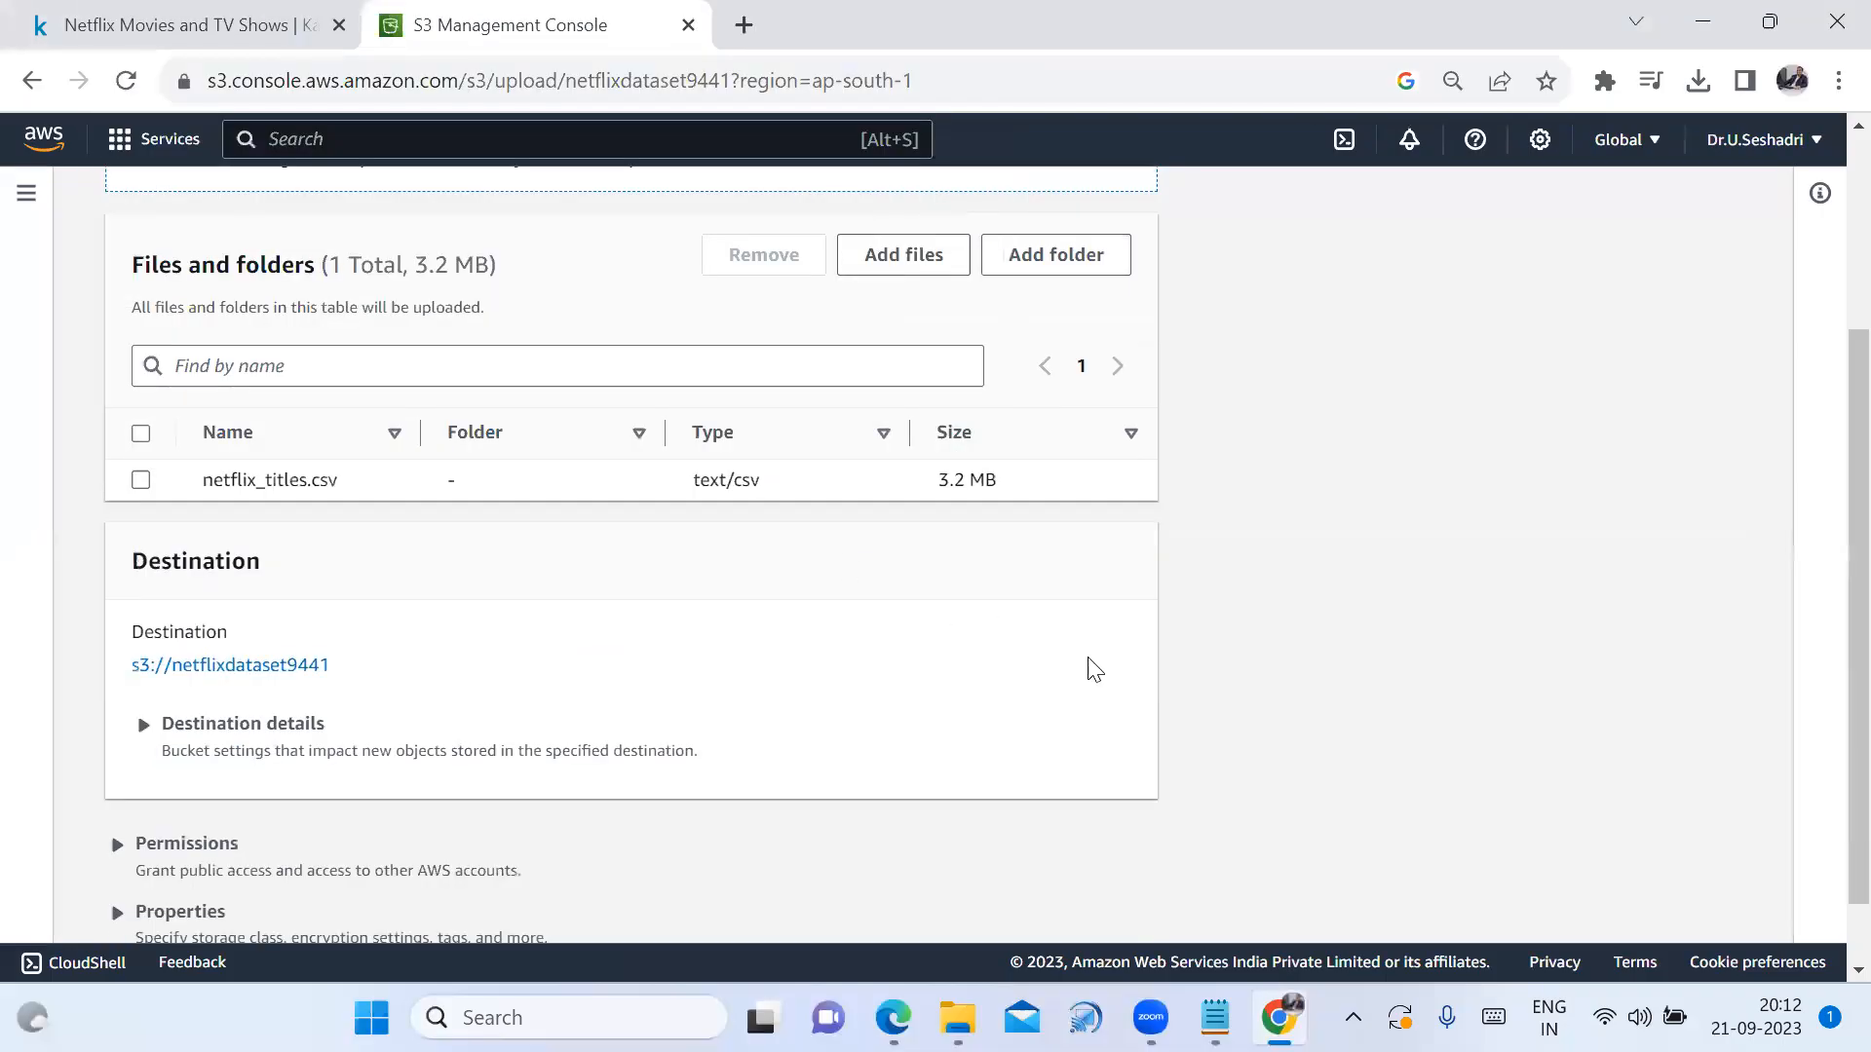
scroll(1121, 682, down, 1)
click(1116, 902)
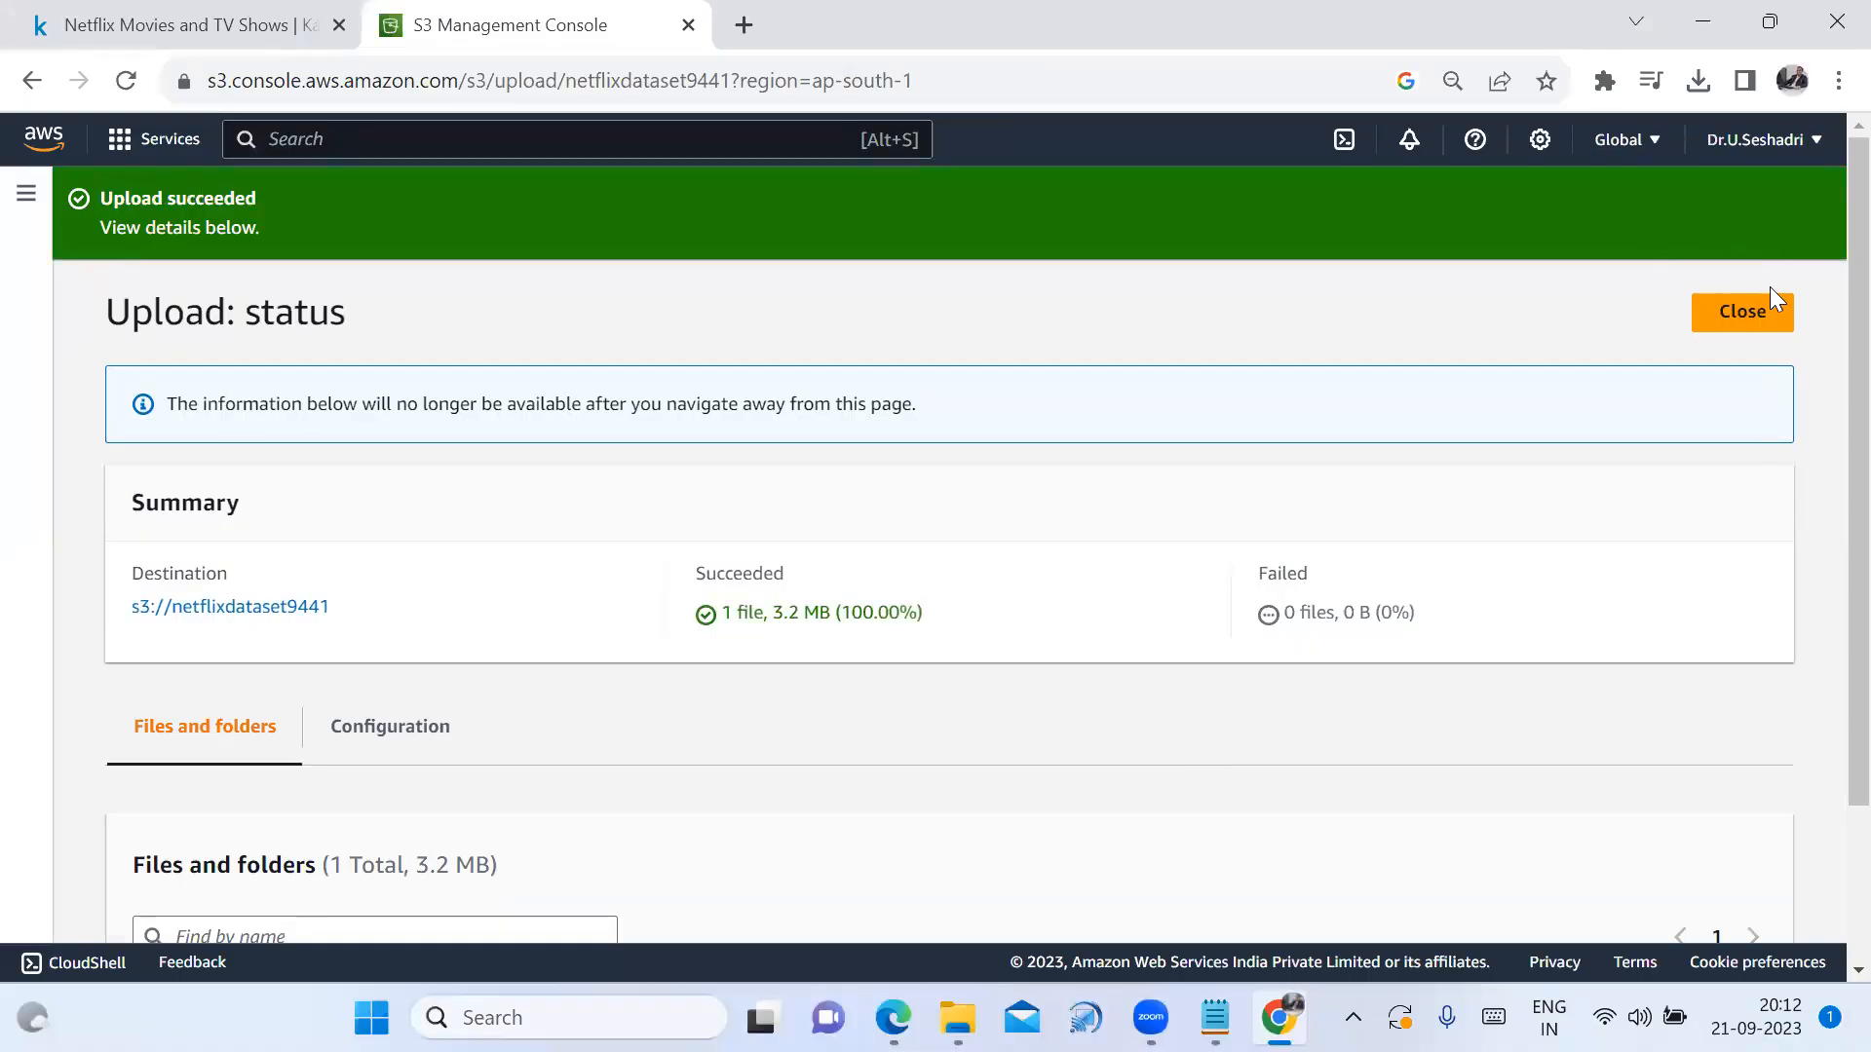
click(1759, 310)
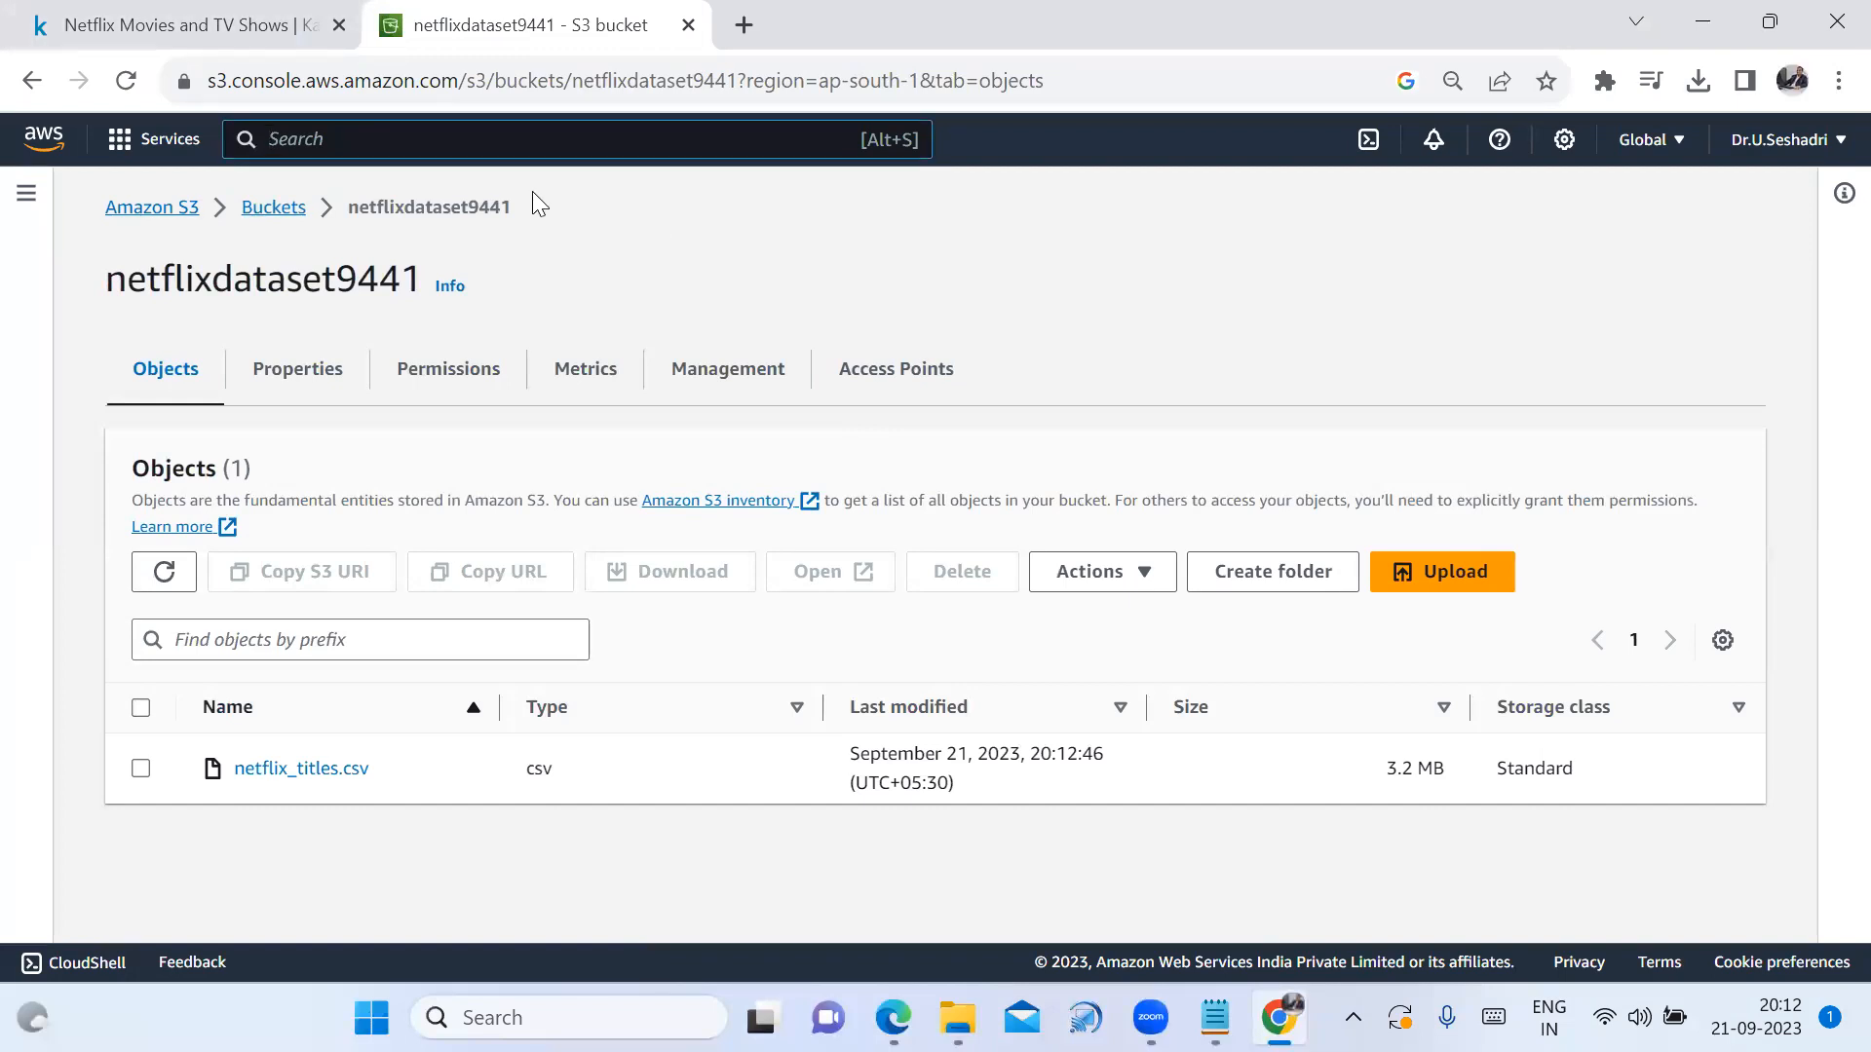
Search the console for athena and open the Athena query editor
text(athena)
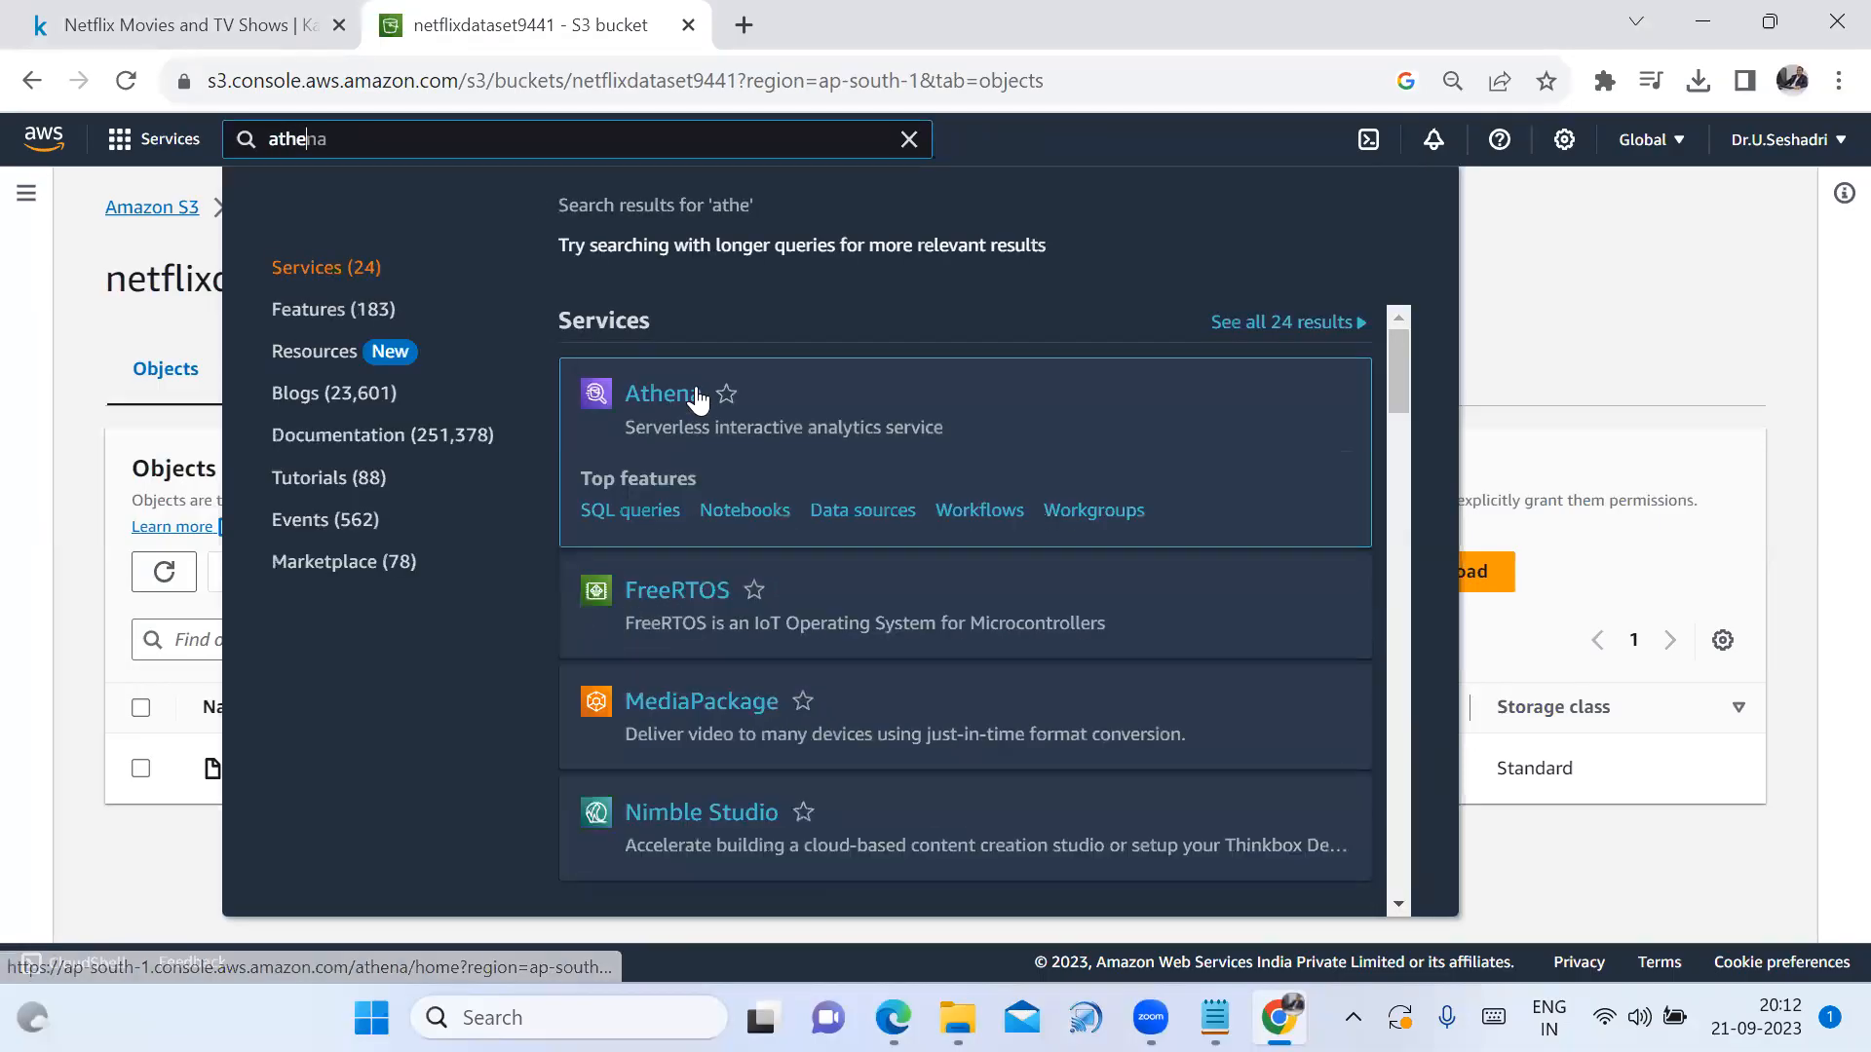
click(693, 392)
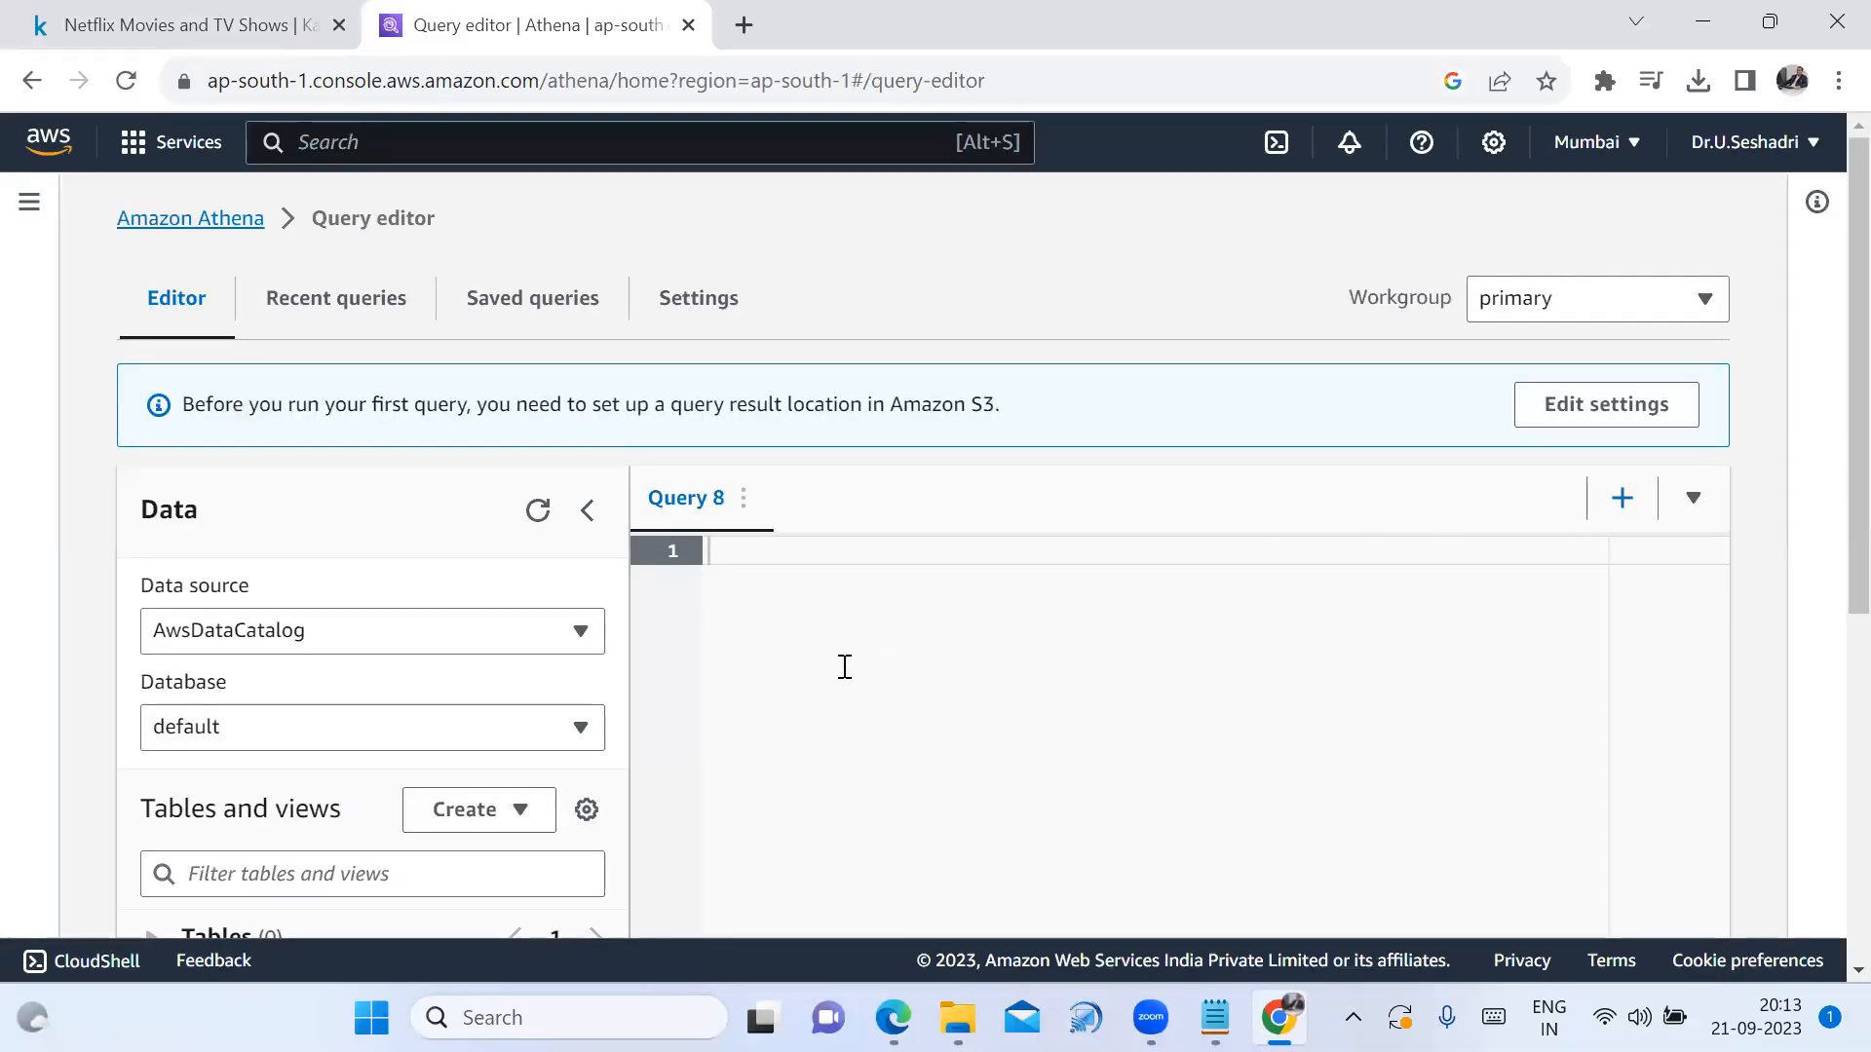
scroll(862, 619, down, 3)
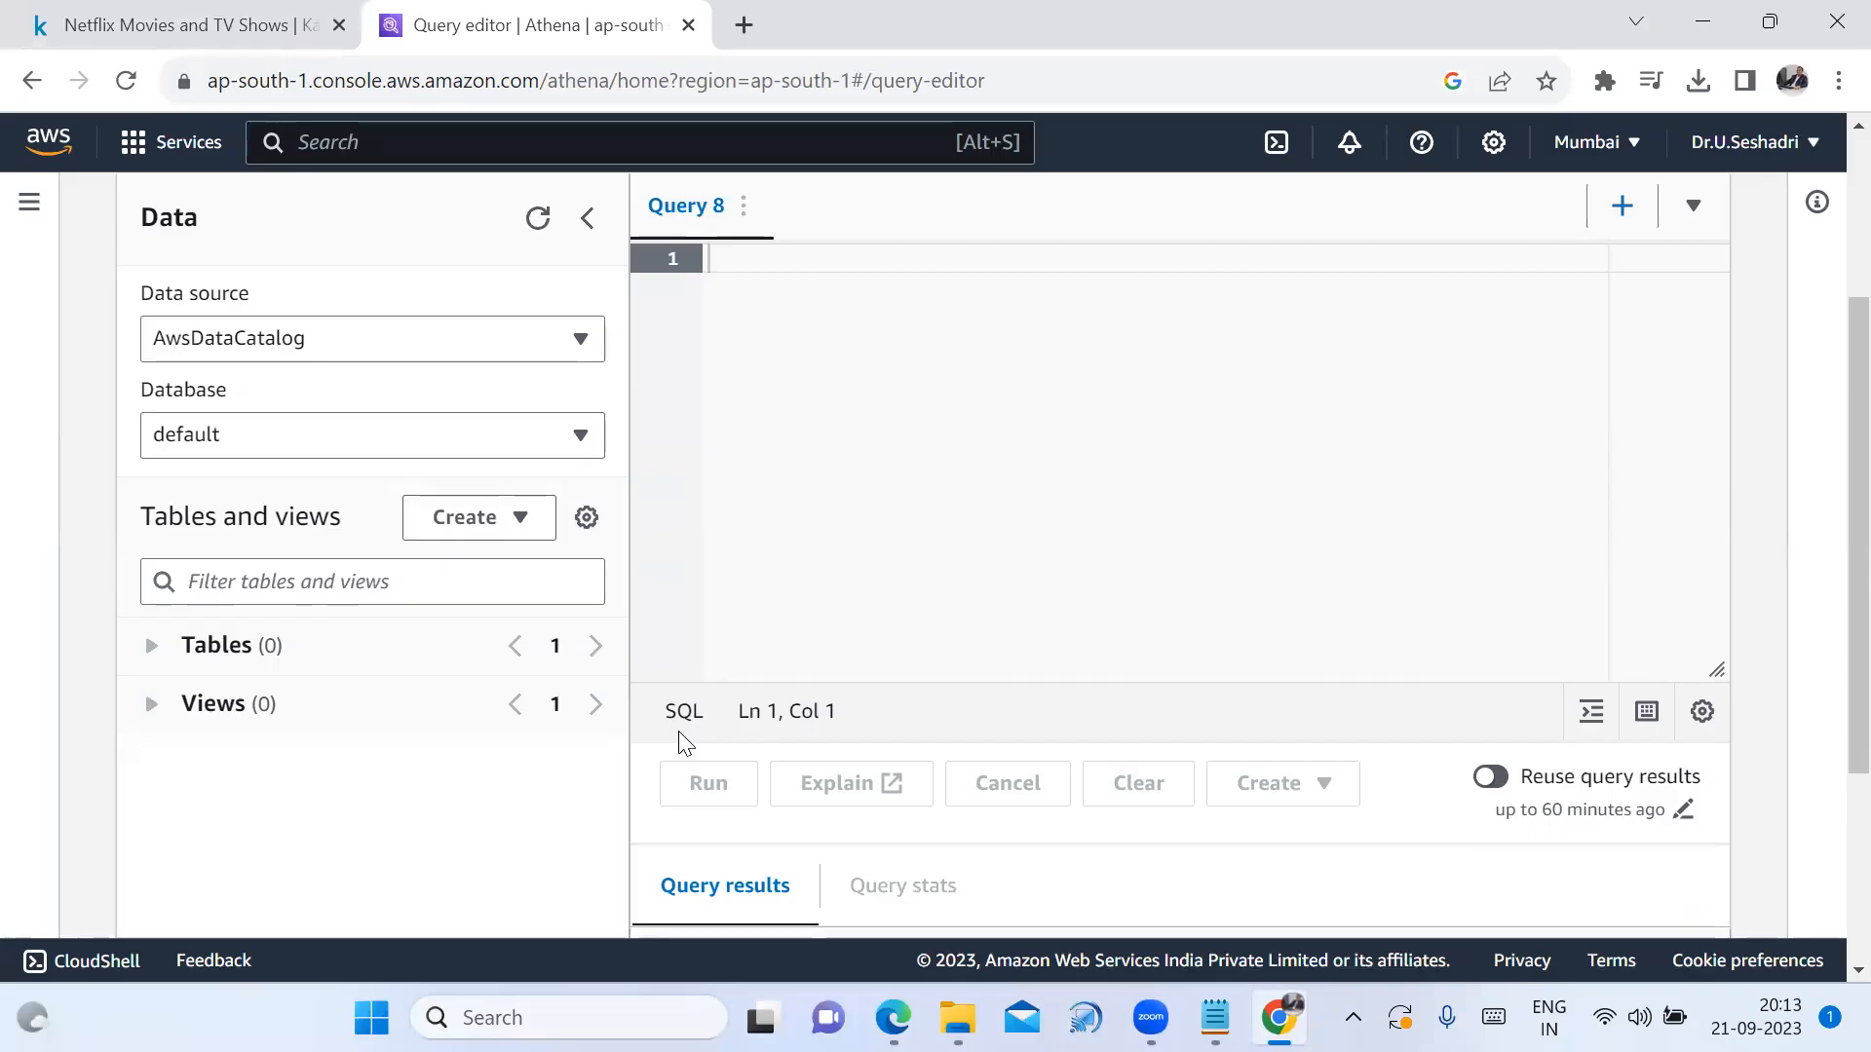
scroll(681, 740, up, 3)
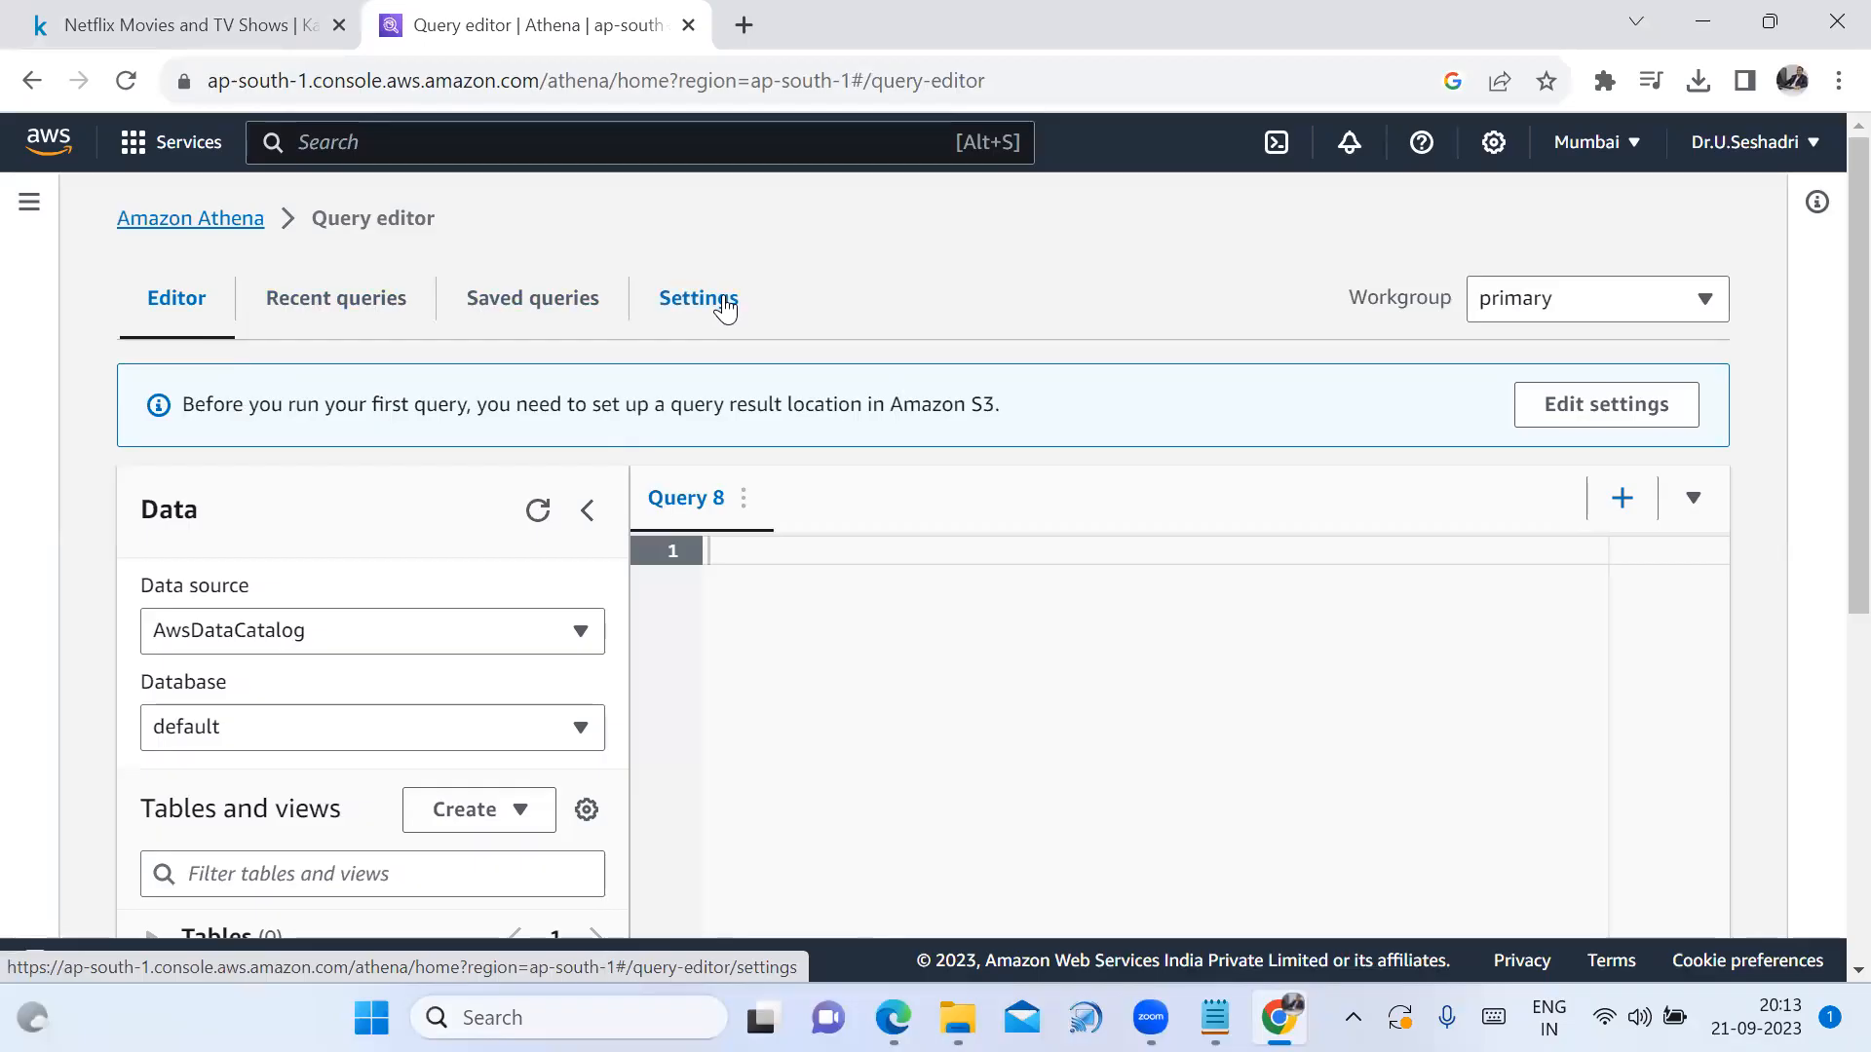
scroll(934, 389, down, 2)
scroll(906, 434, up, 2)
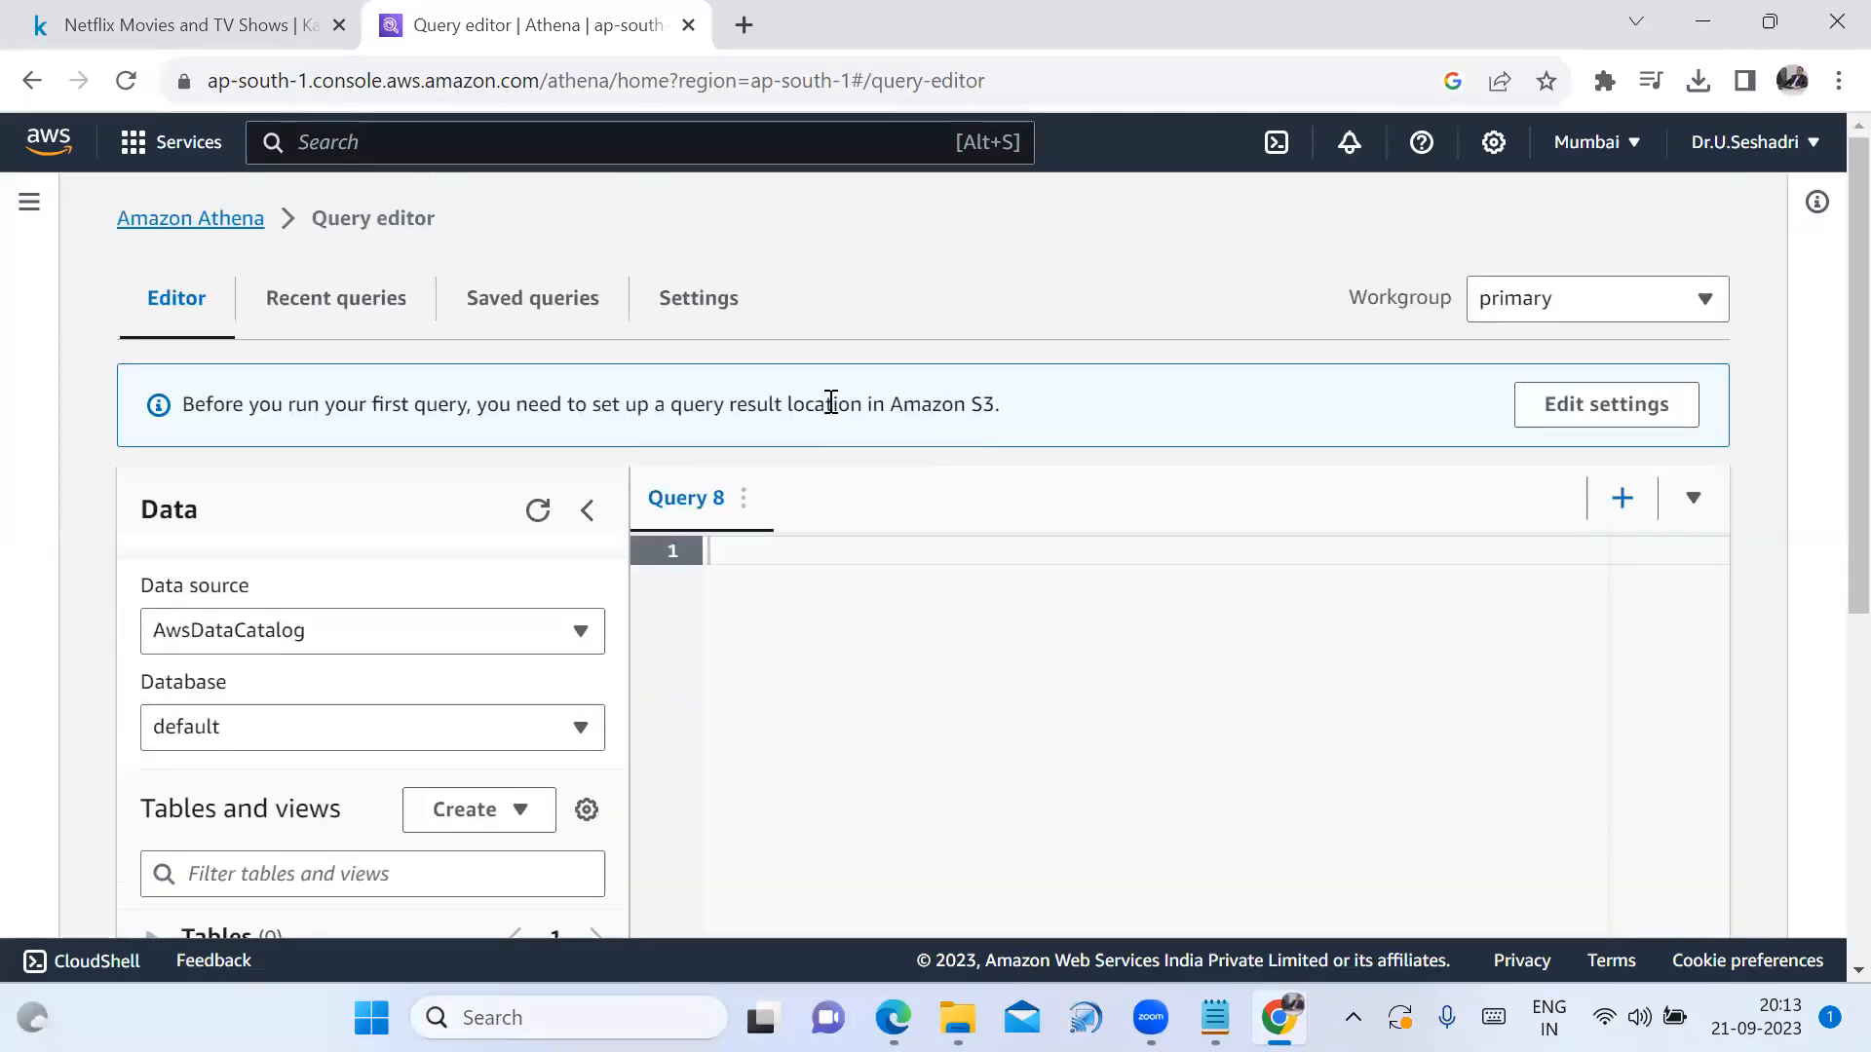
Set Athena's query result location to s3://netflixdataset9441/ and save the settings
click(704, 304)
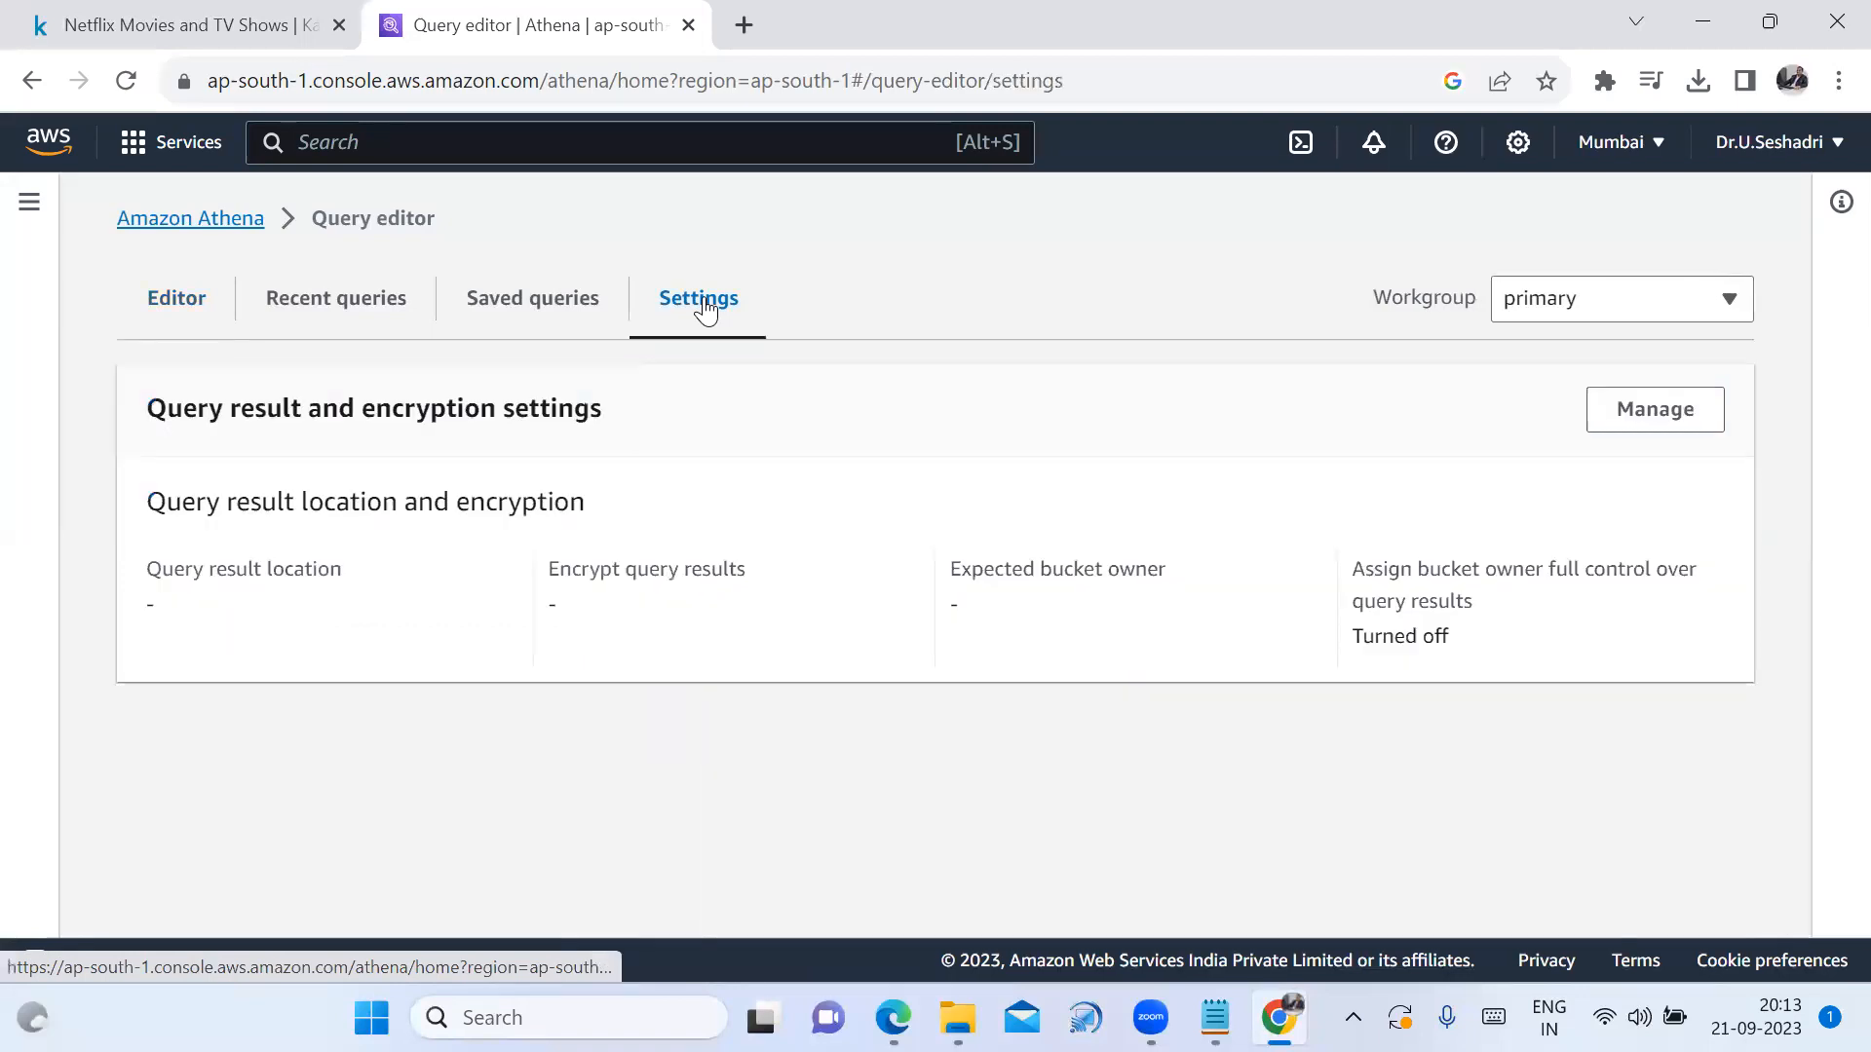
click(1653, 426)
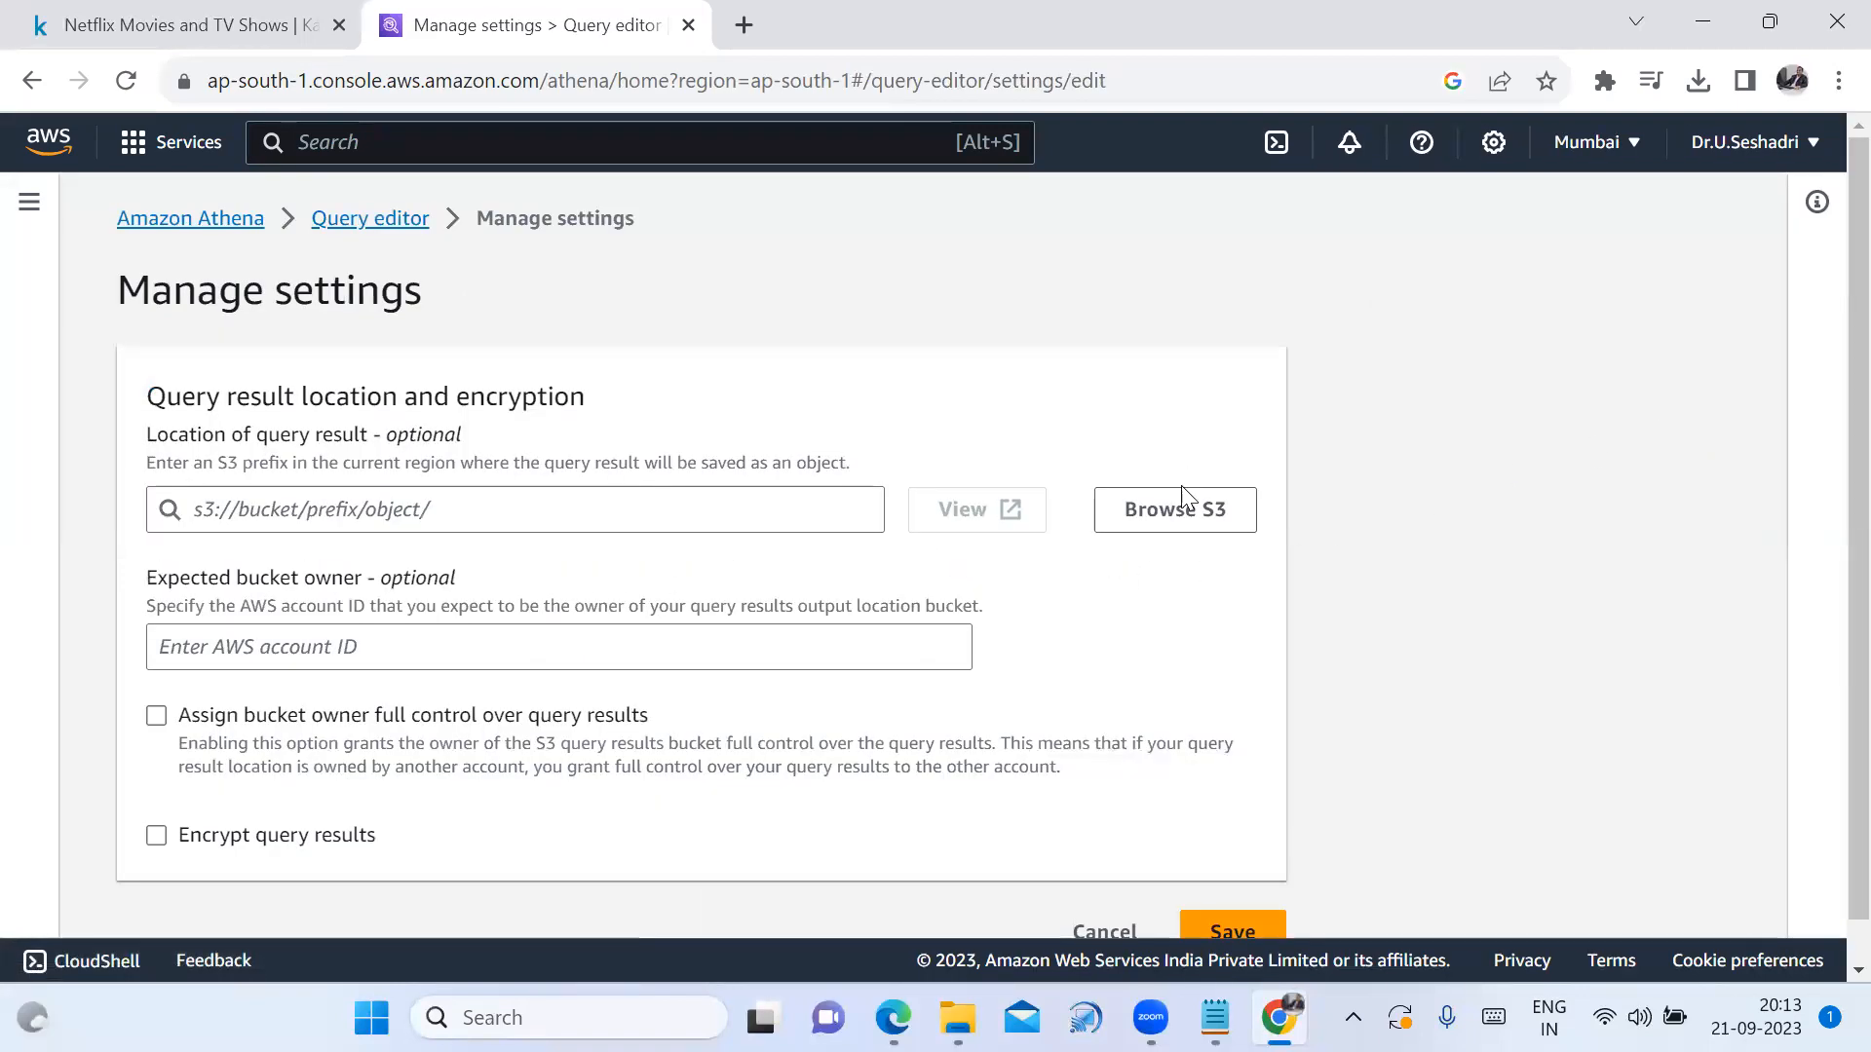
click(1182, 518)
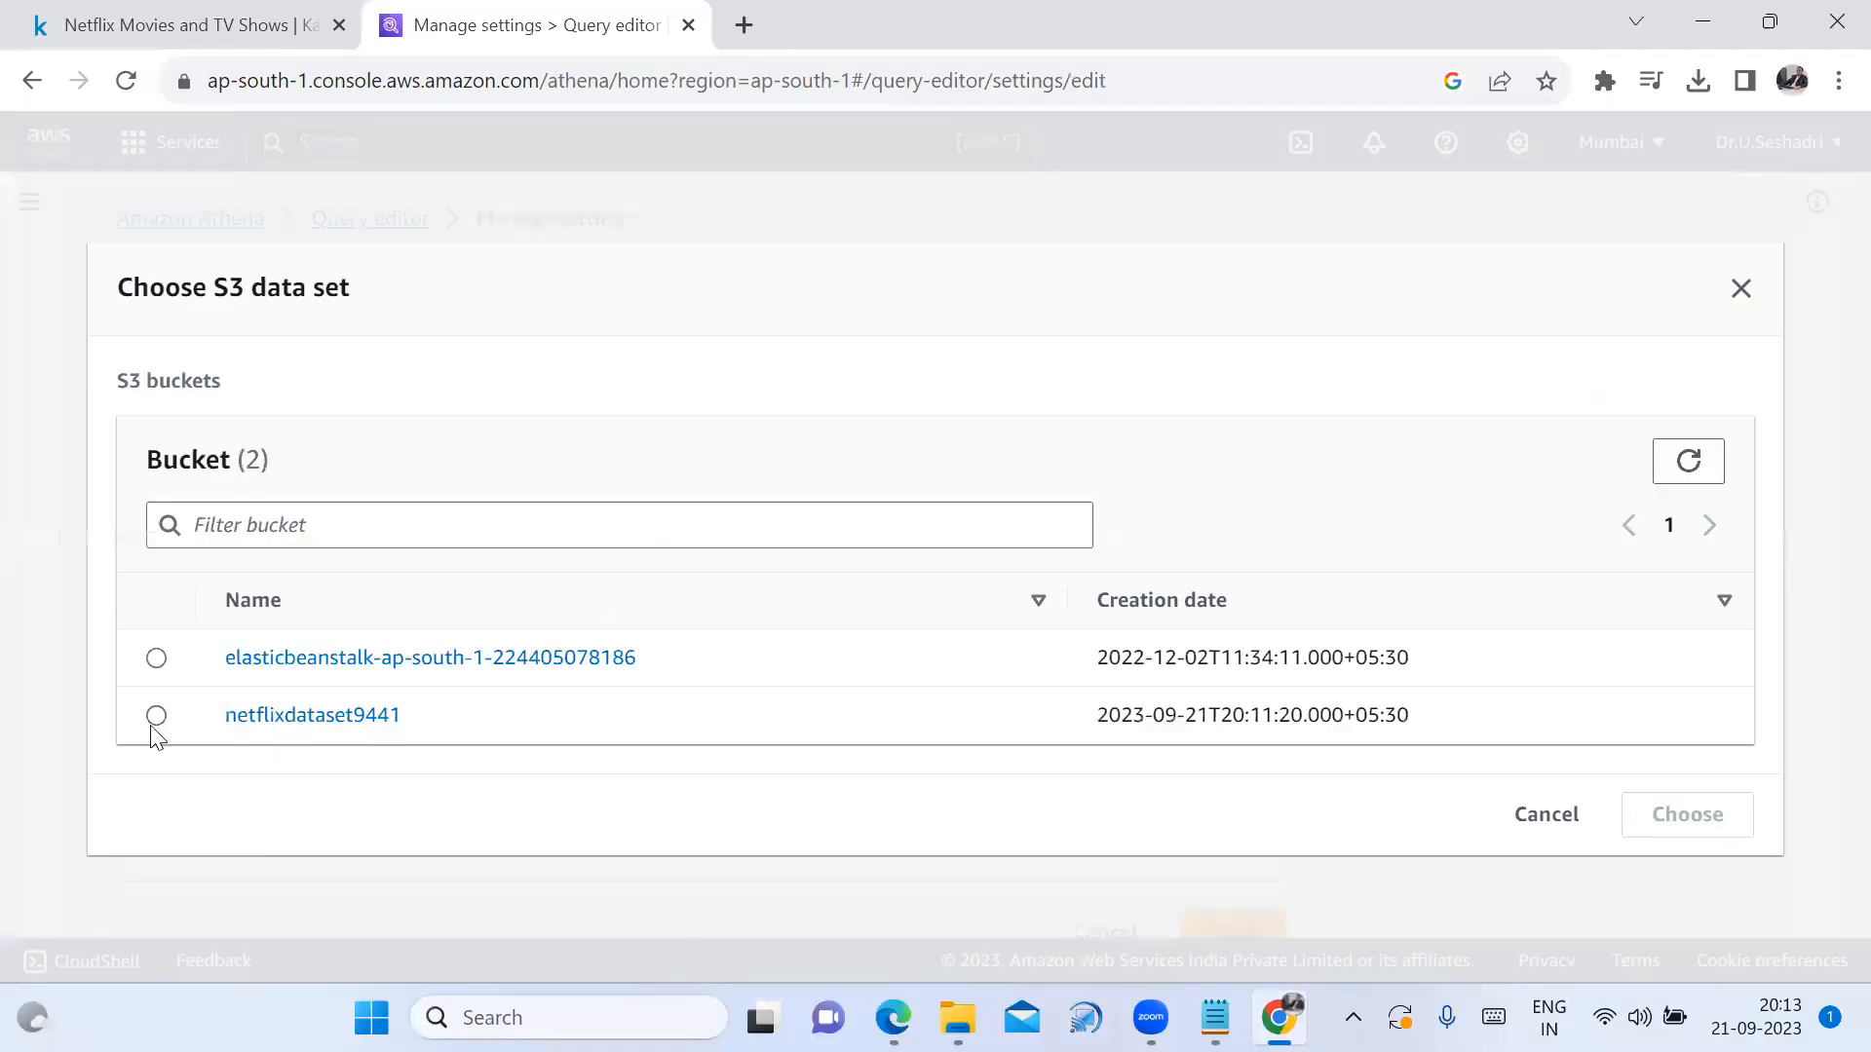
click(156, 717)
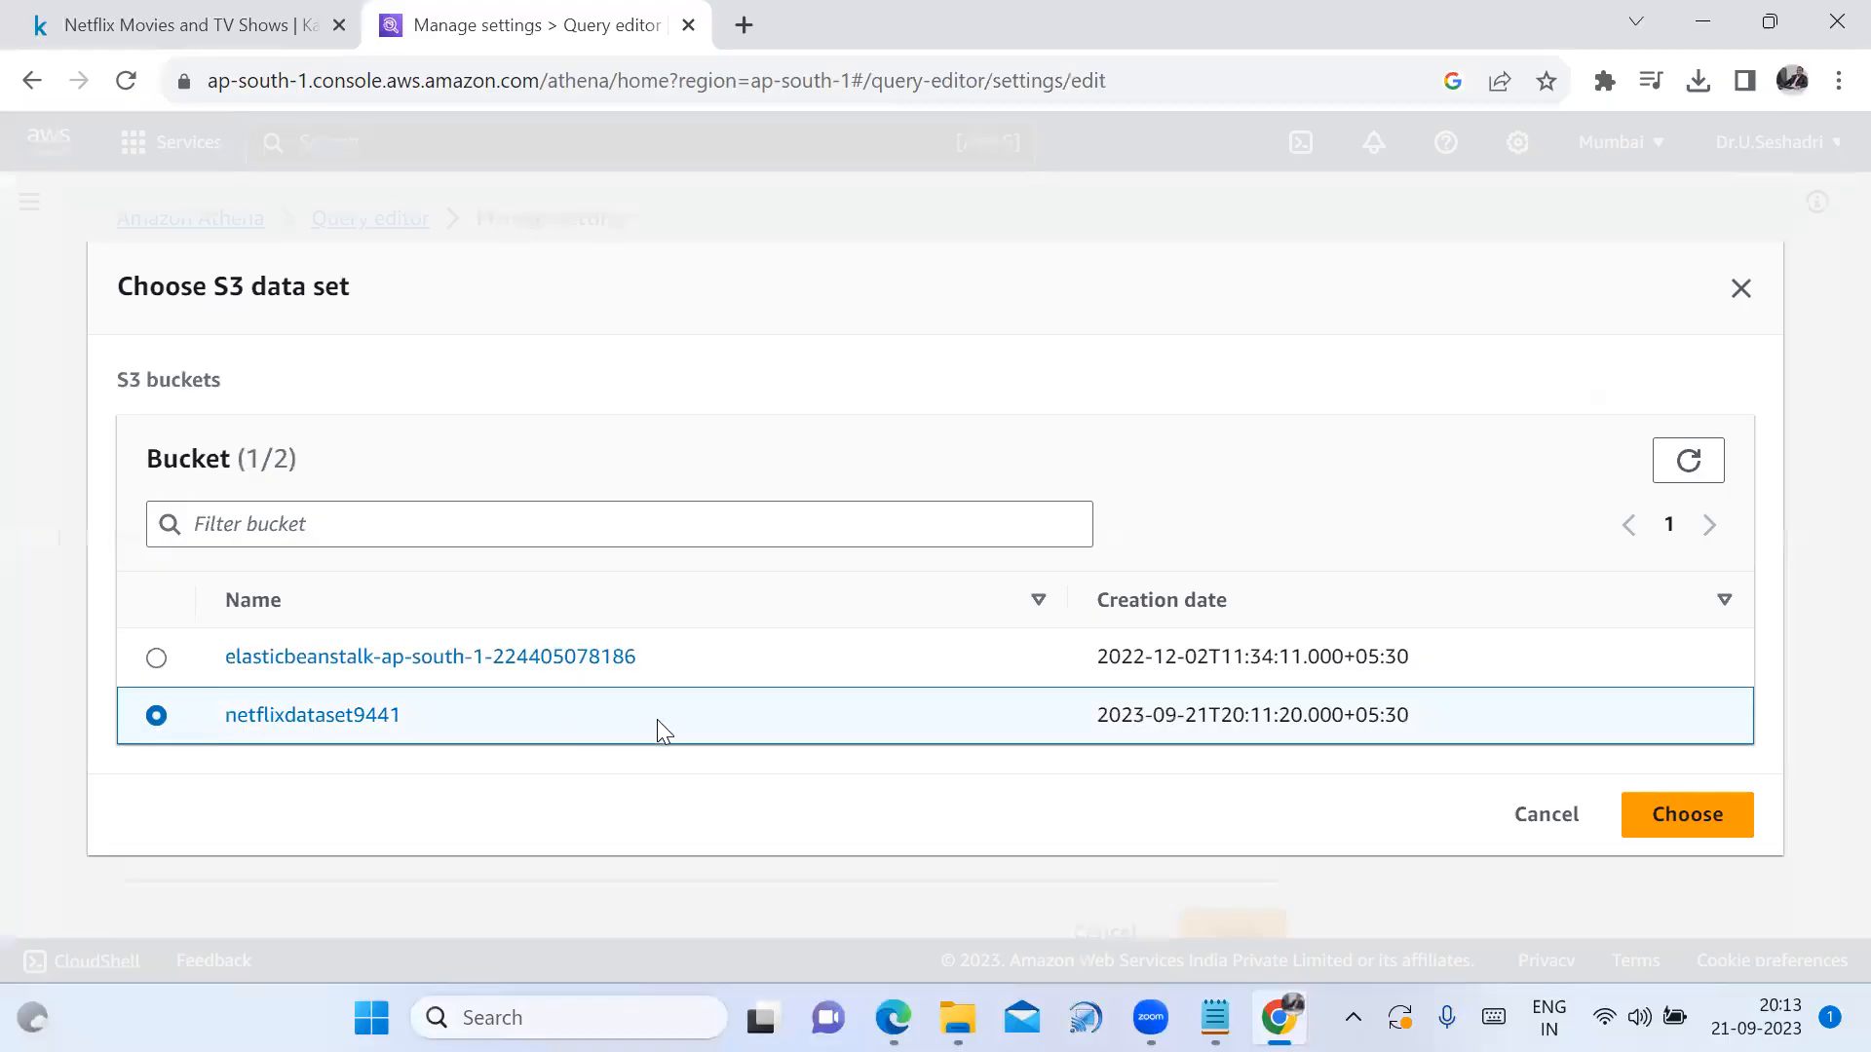
click(1673, 836)
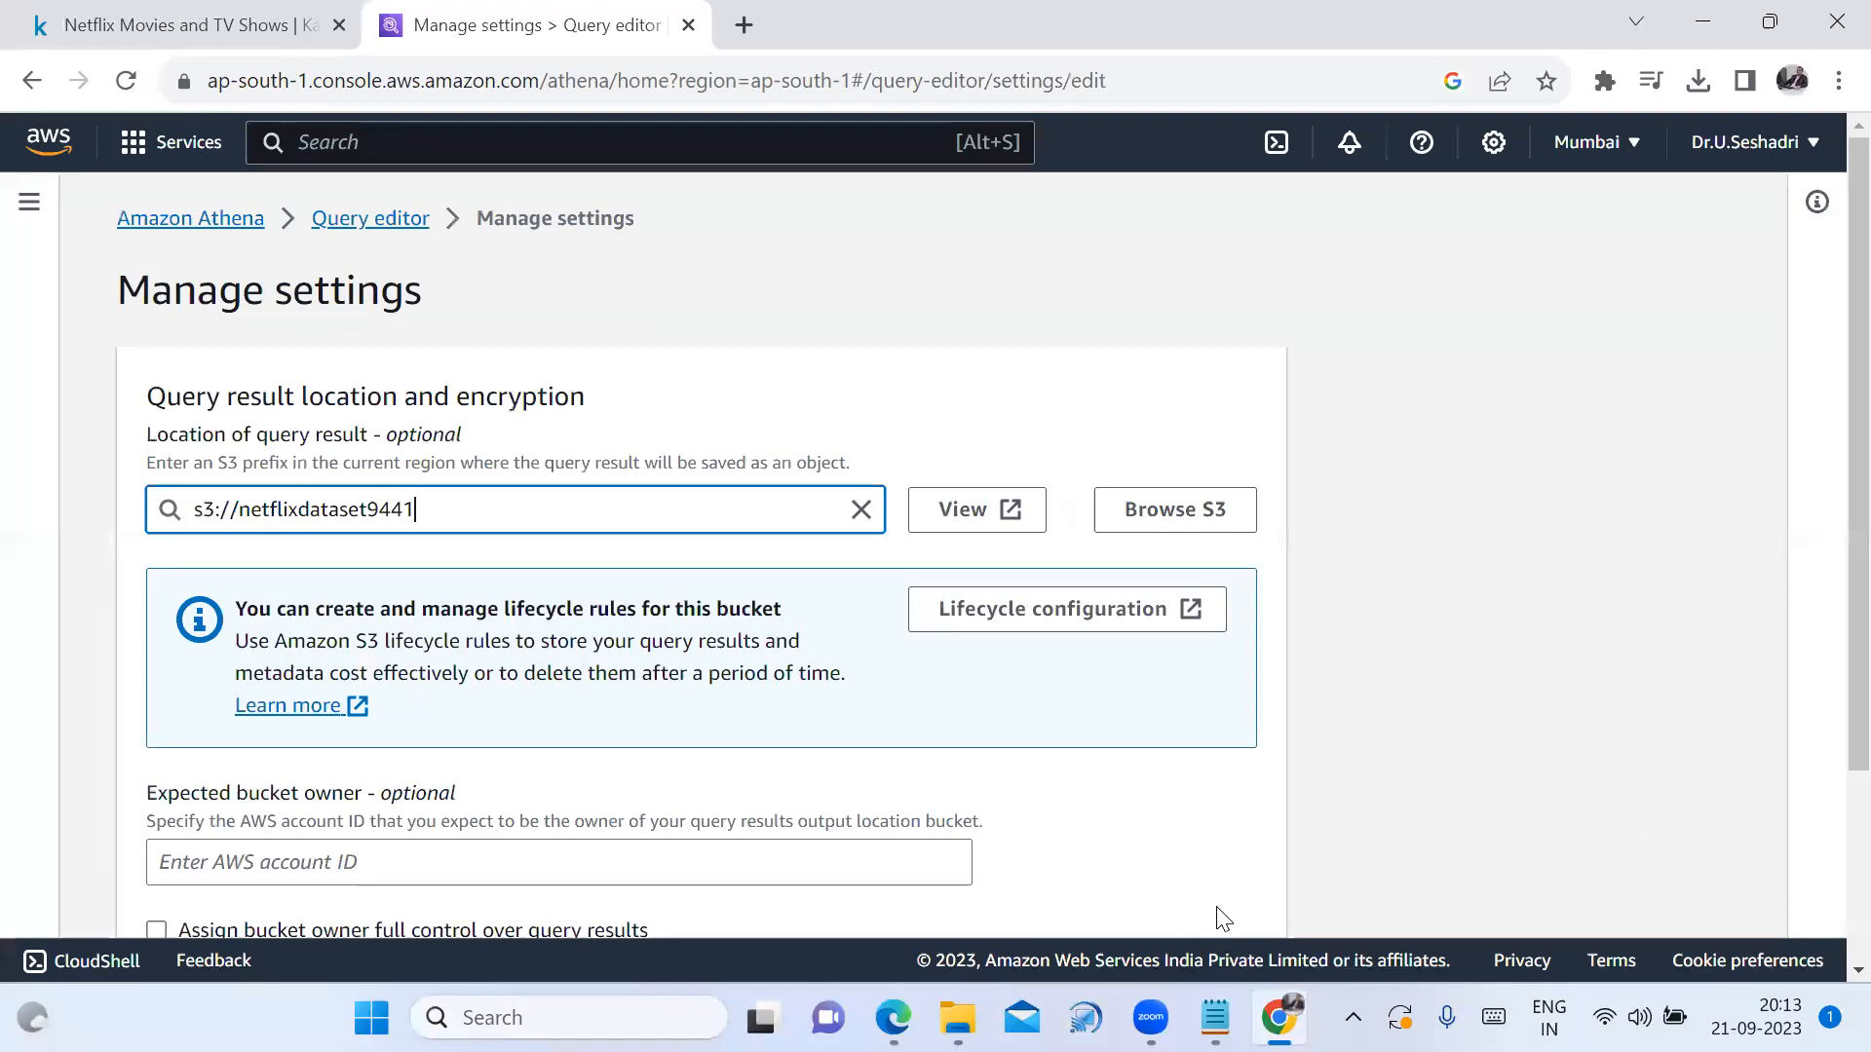
scroll(1196, 806, down, 3)
click(1232, 891)
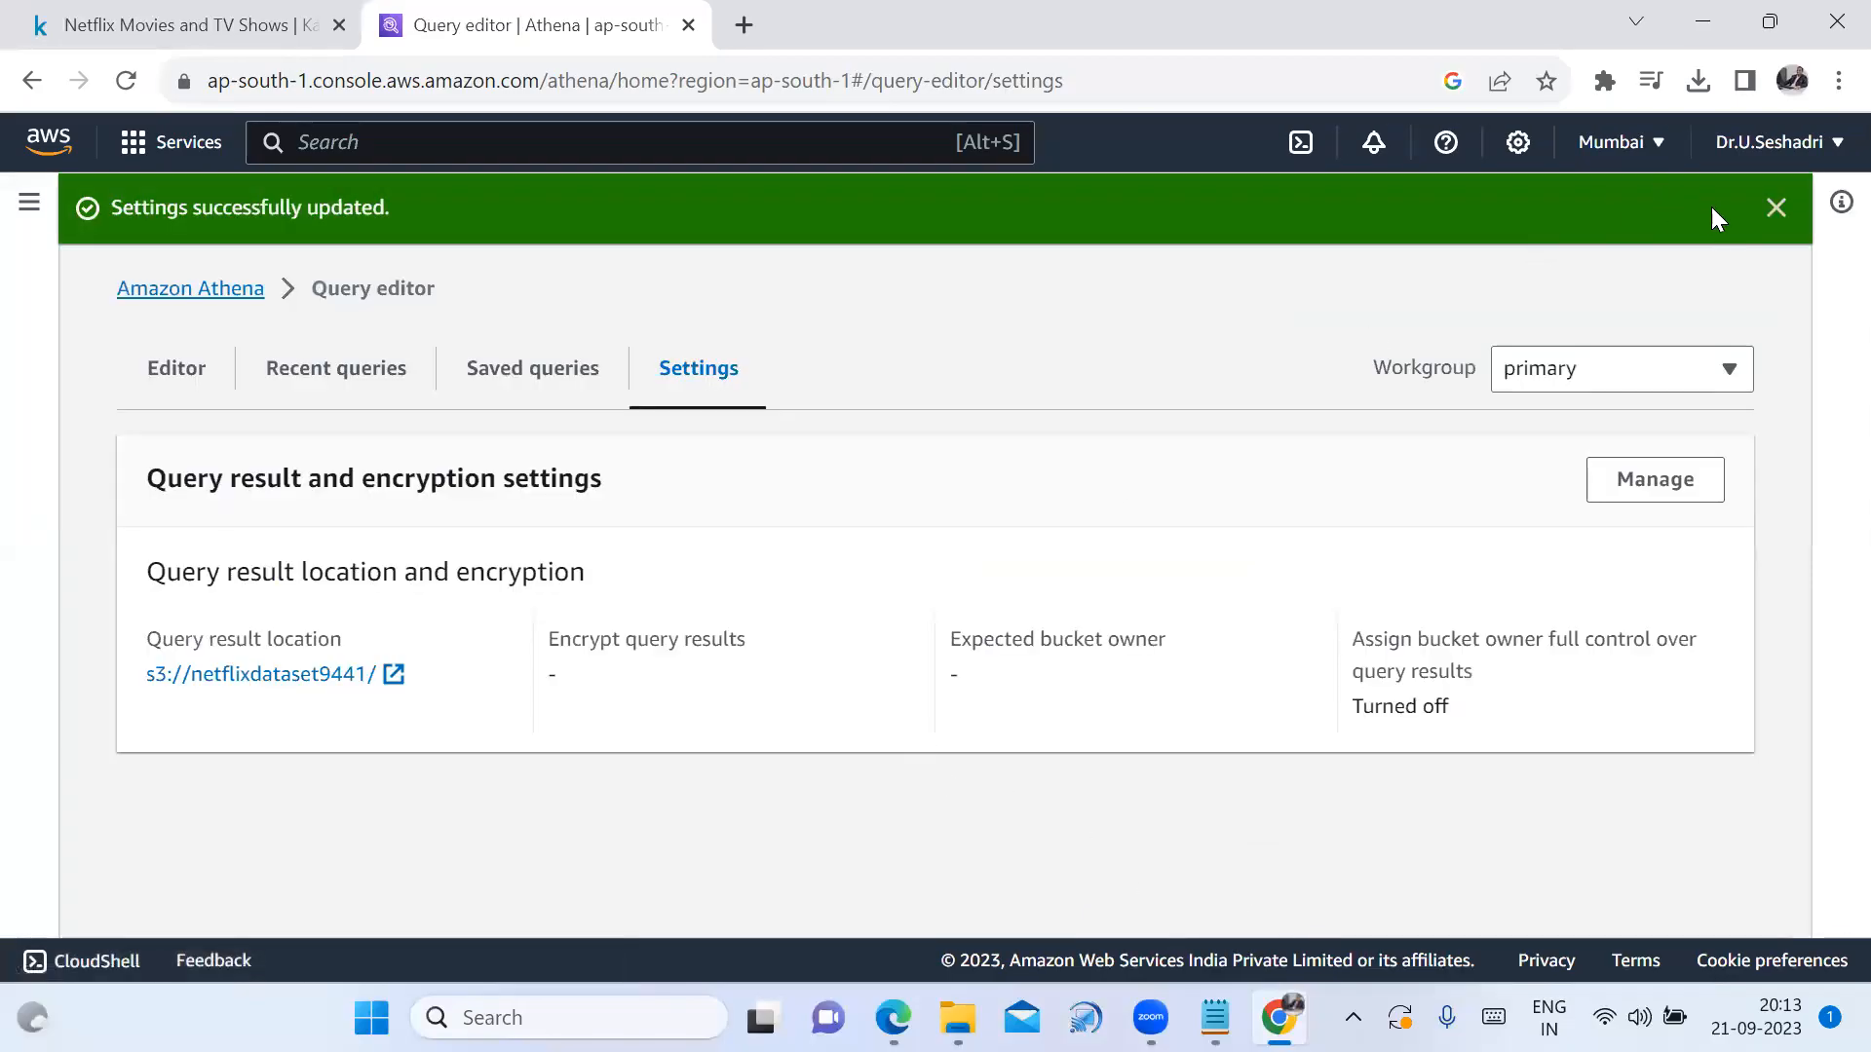
click(1775, 206)
click(156, 295)
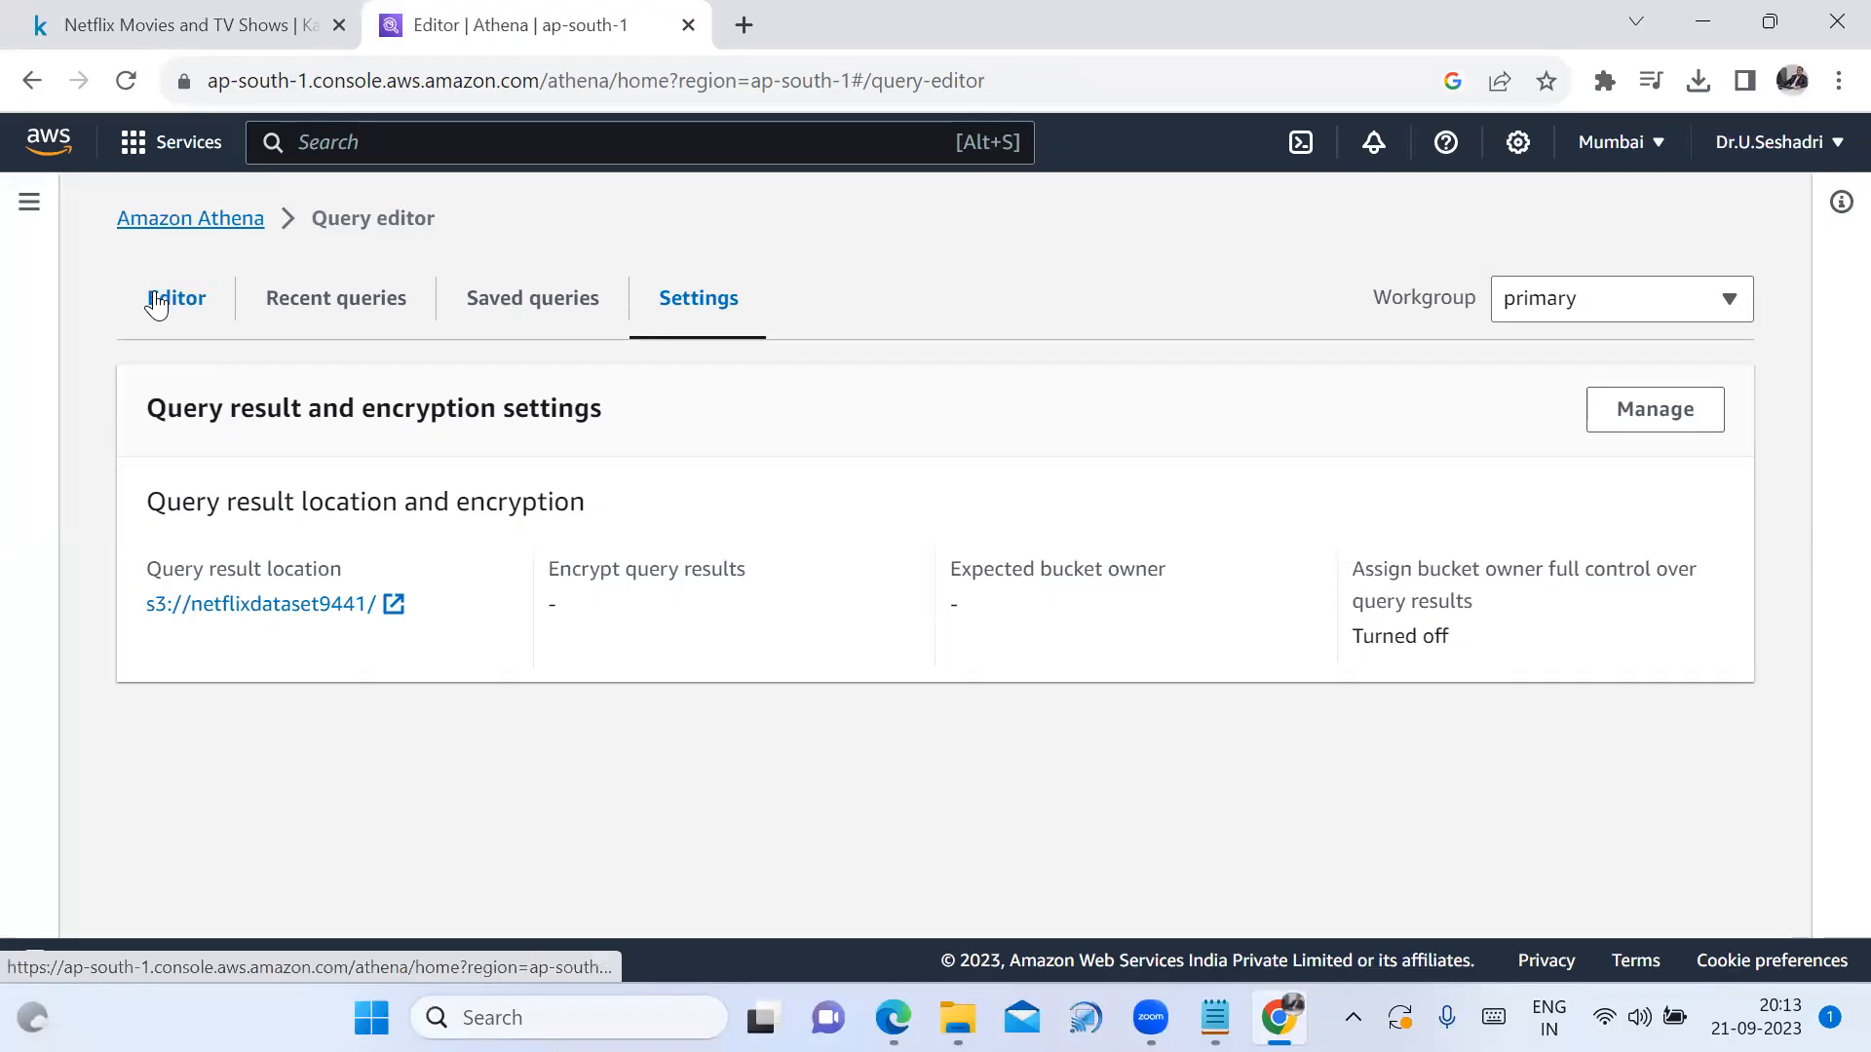
Choose AWS Glue Crawler from the Create menu under Tables and views
scroll(755, 863, down, 1)
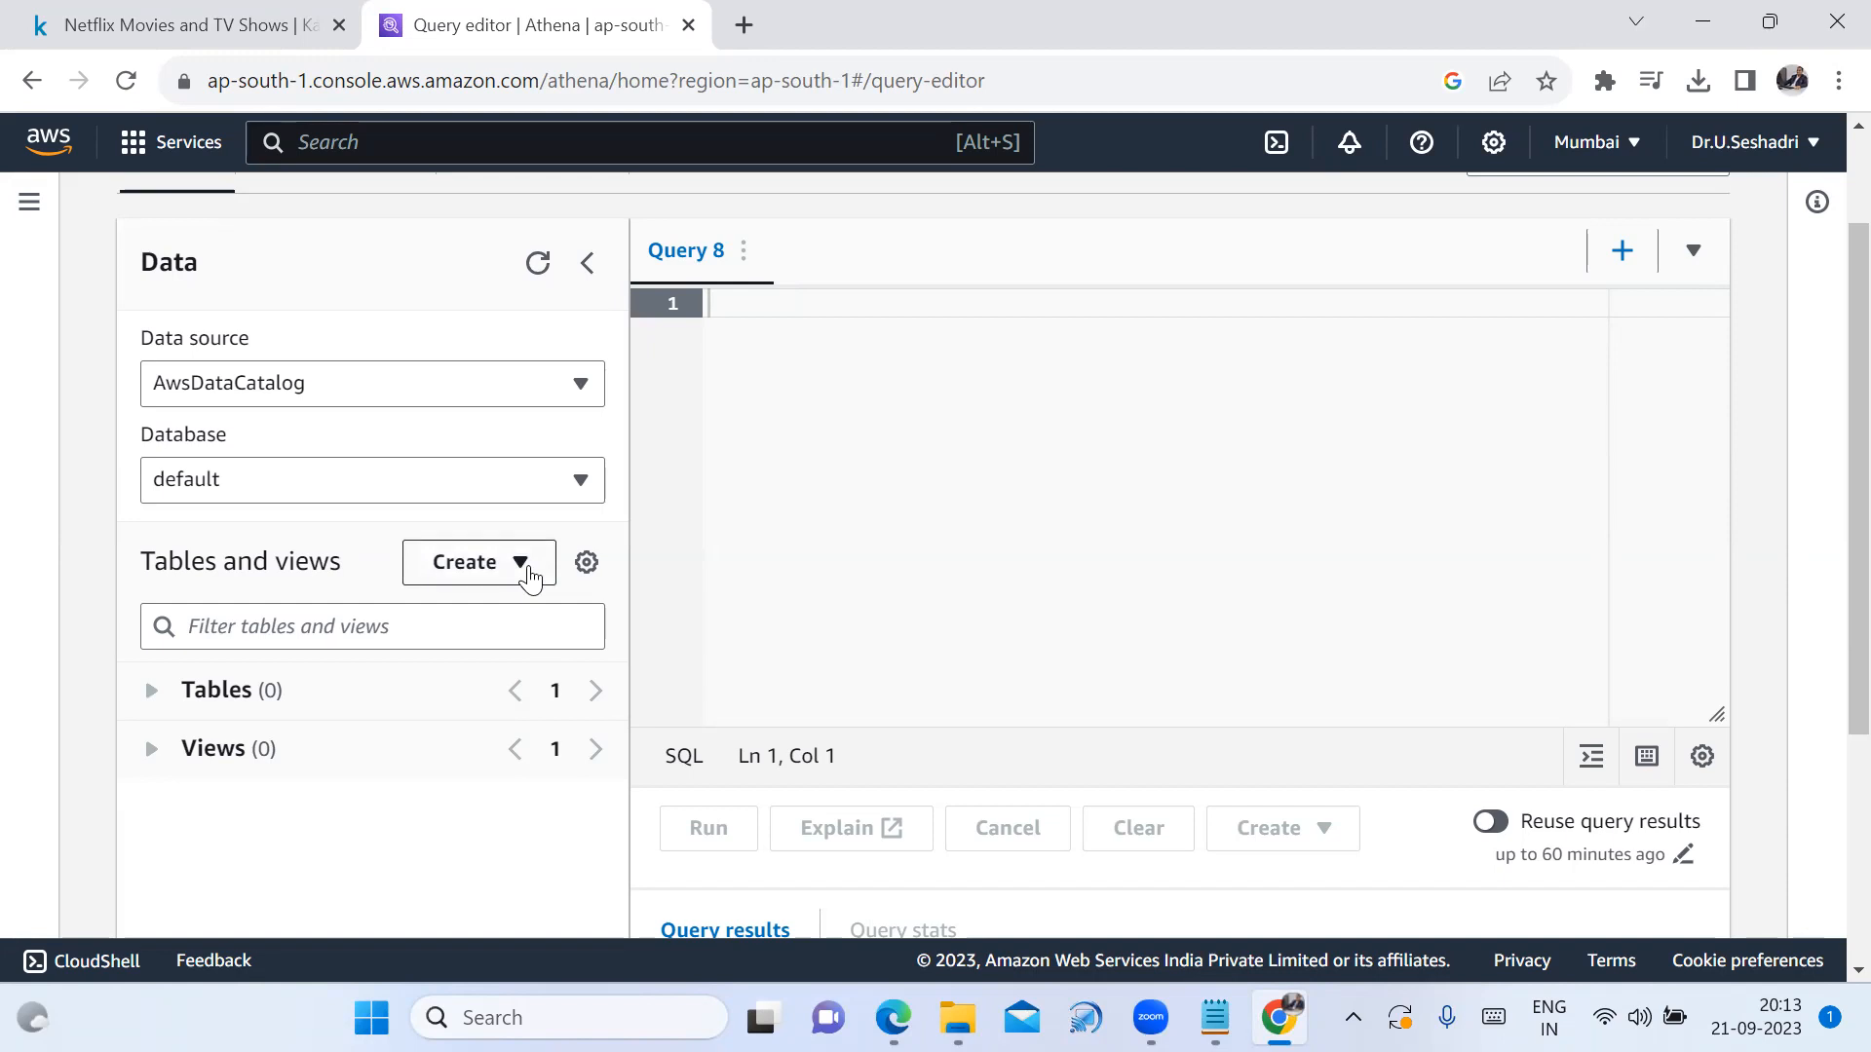
click(534, 582)
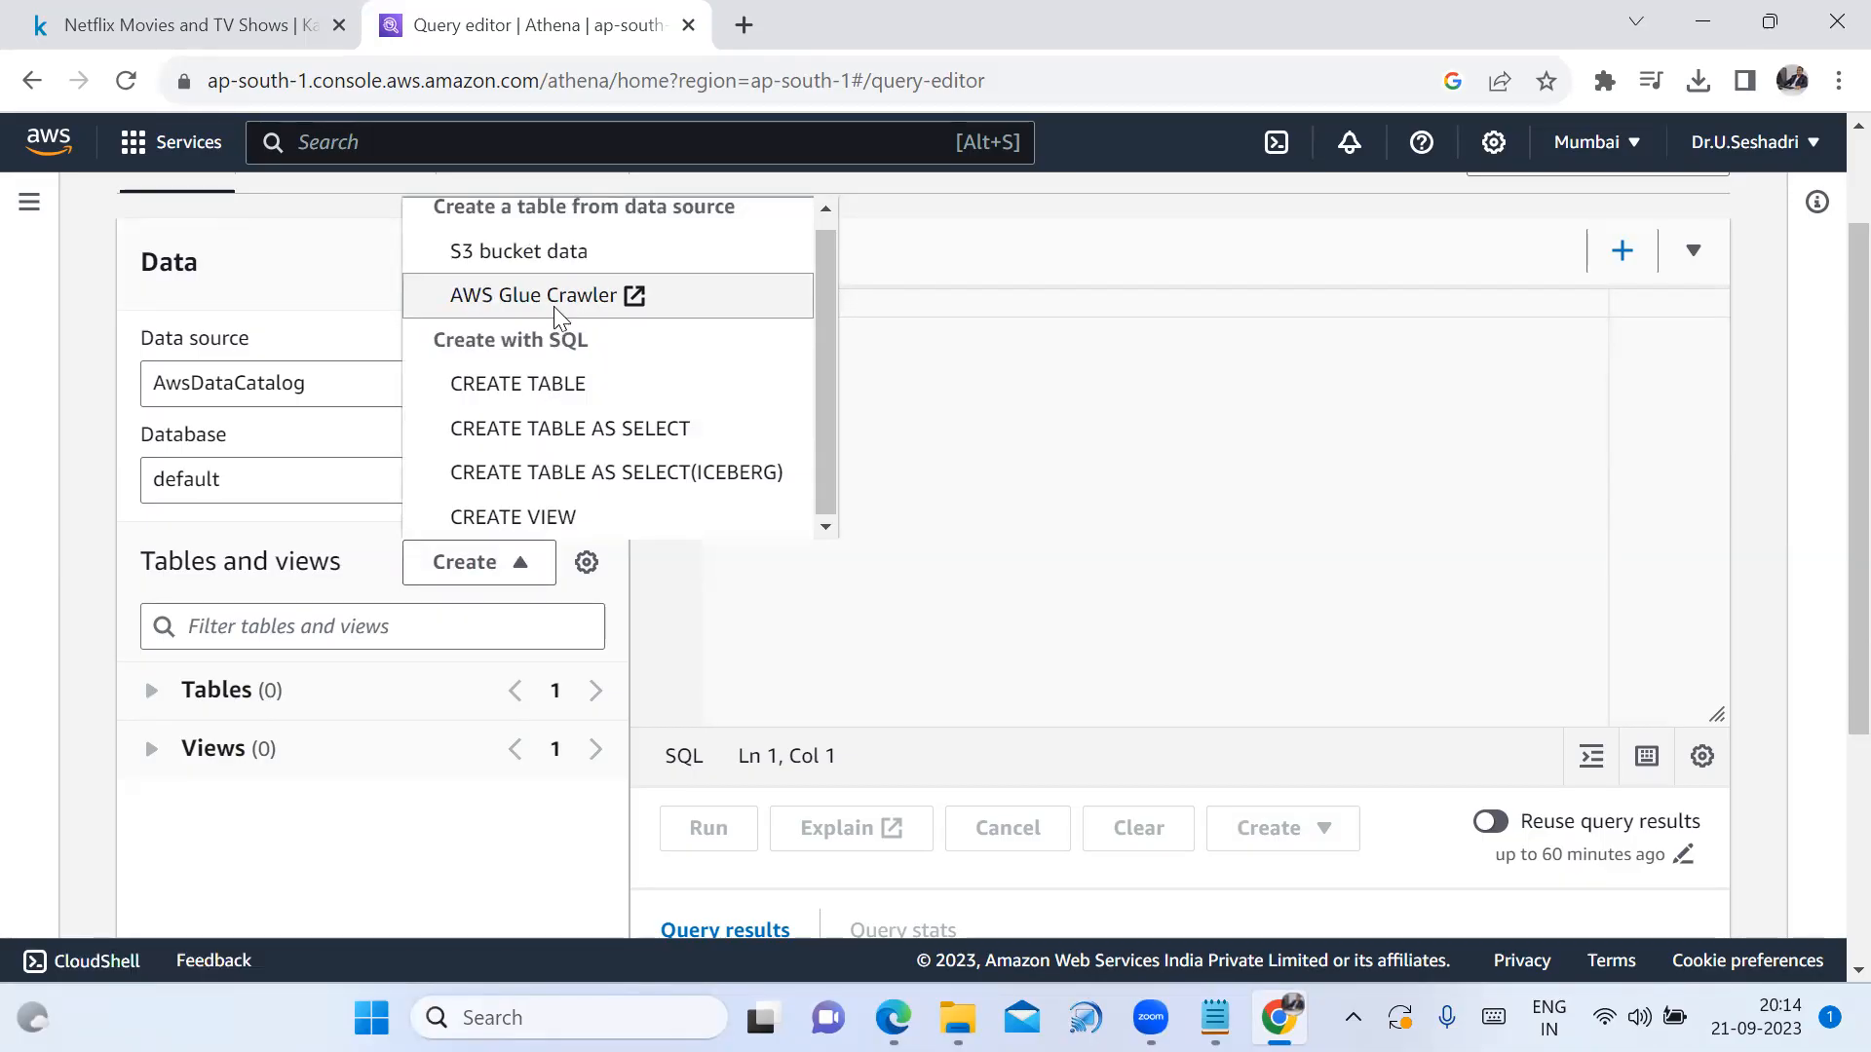
click(553, 308)
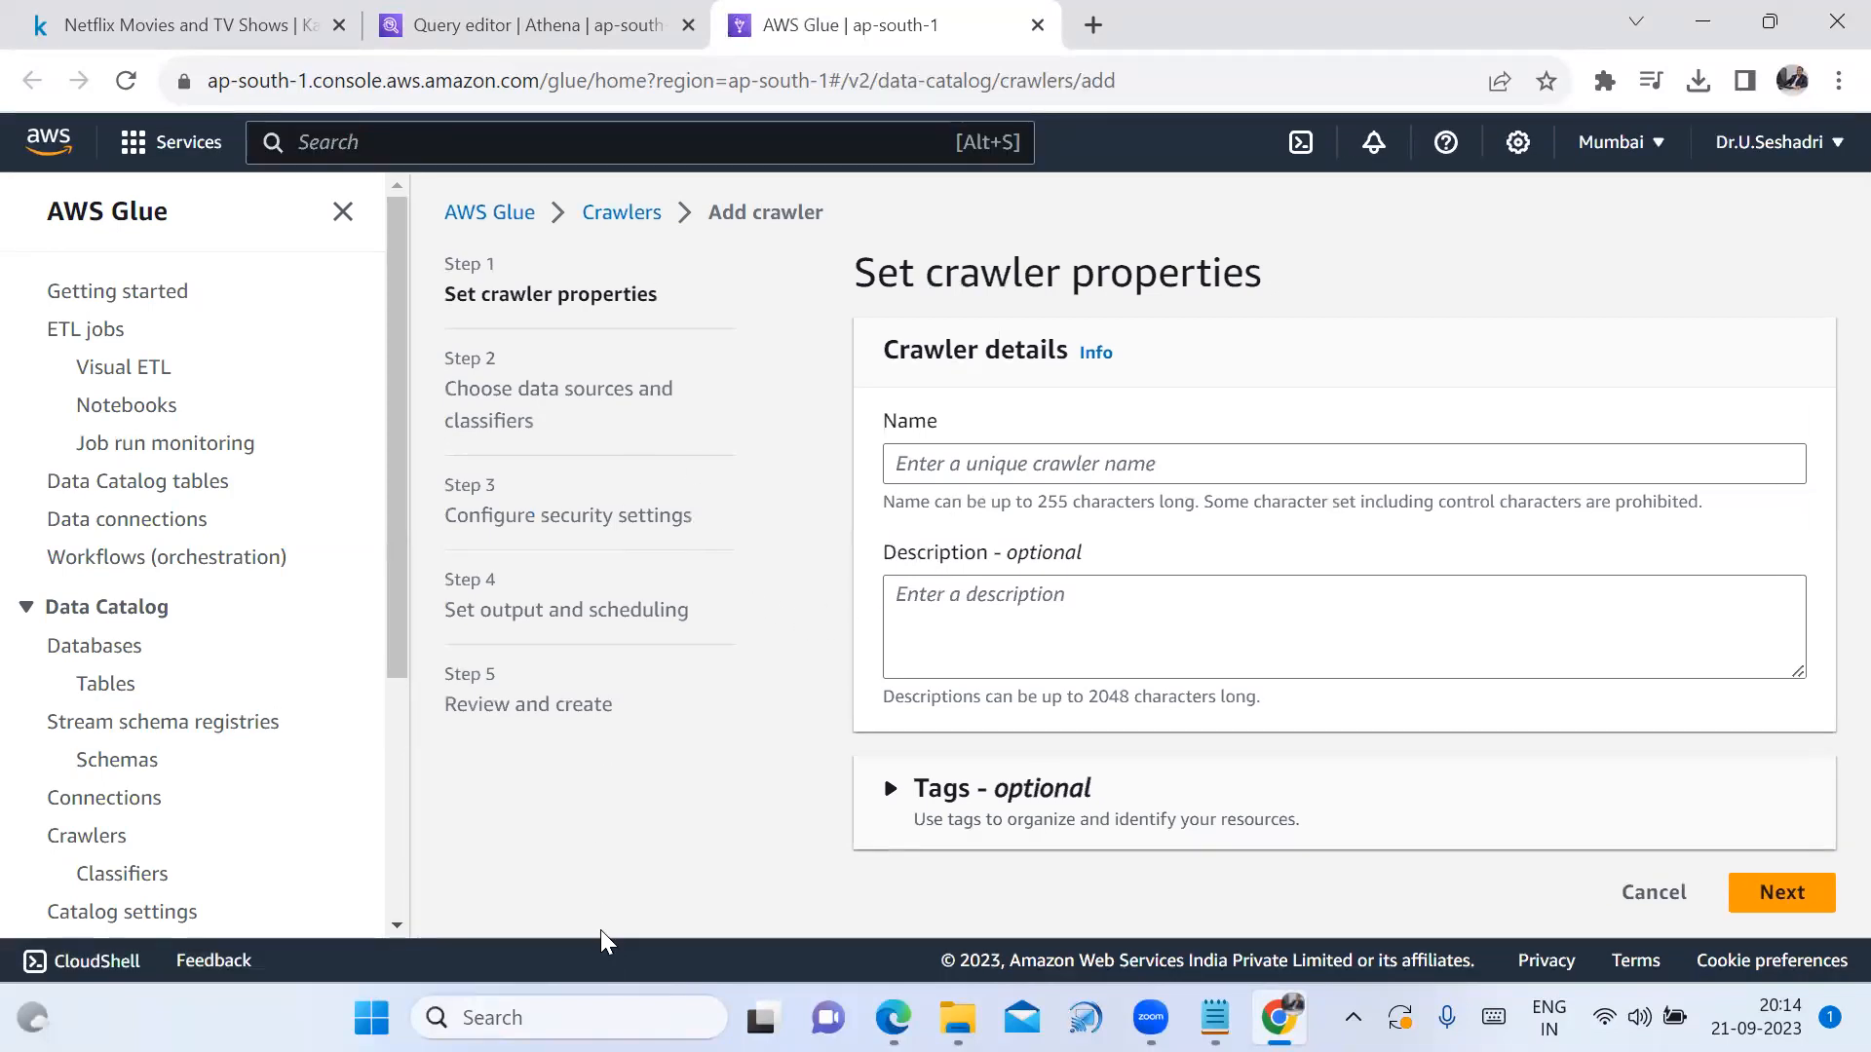
Enter netflix_data_crawler as both the crawler name and its description, then continue
click(1112, 468)
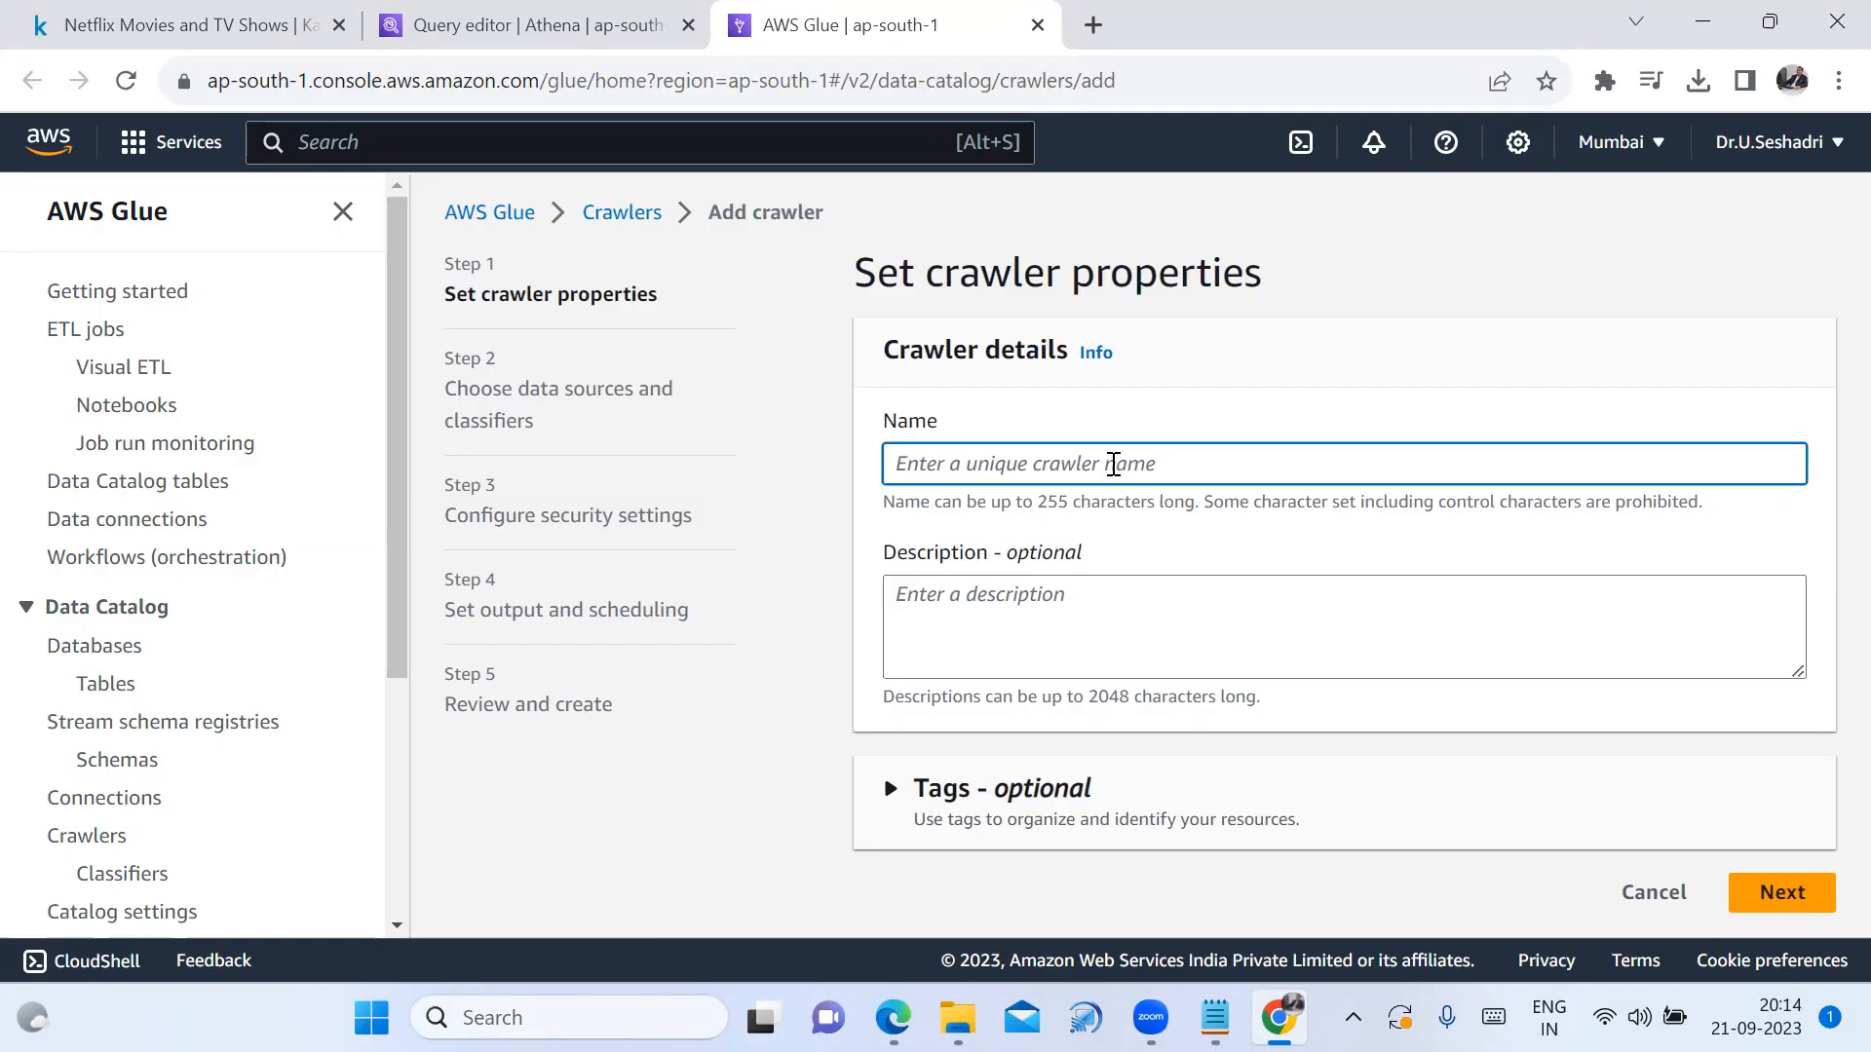
text(netflix)
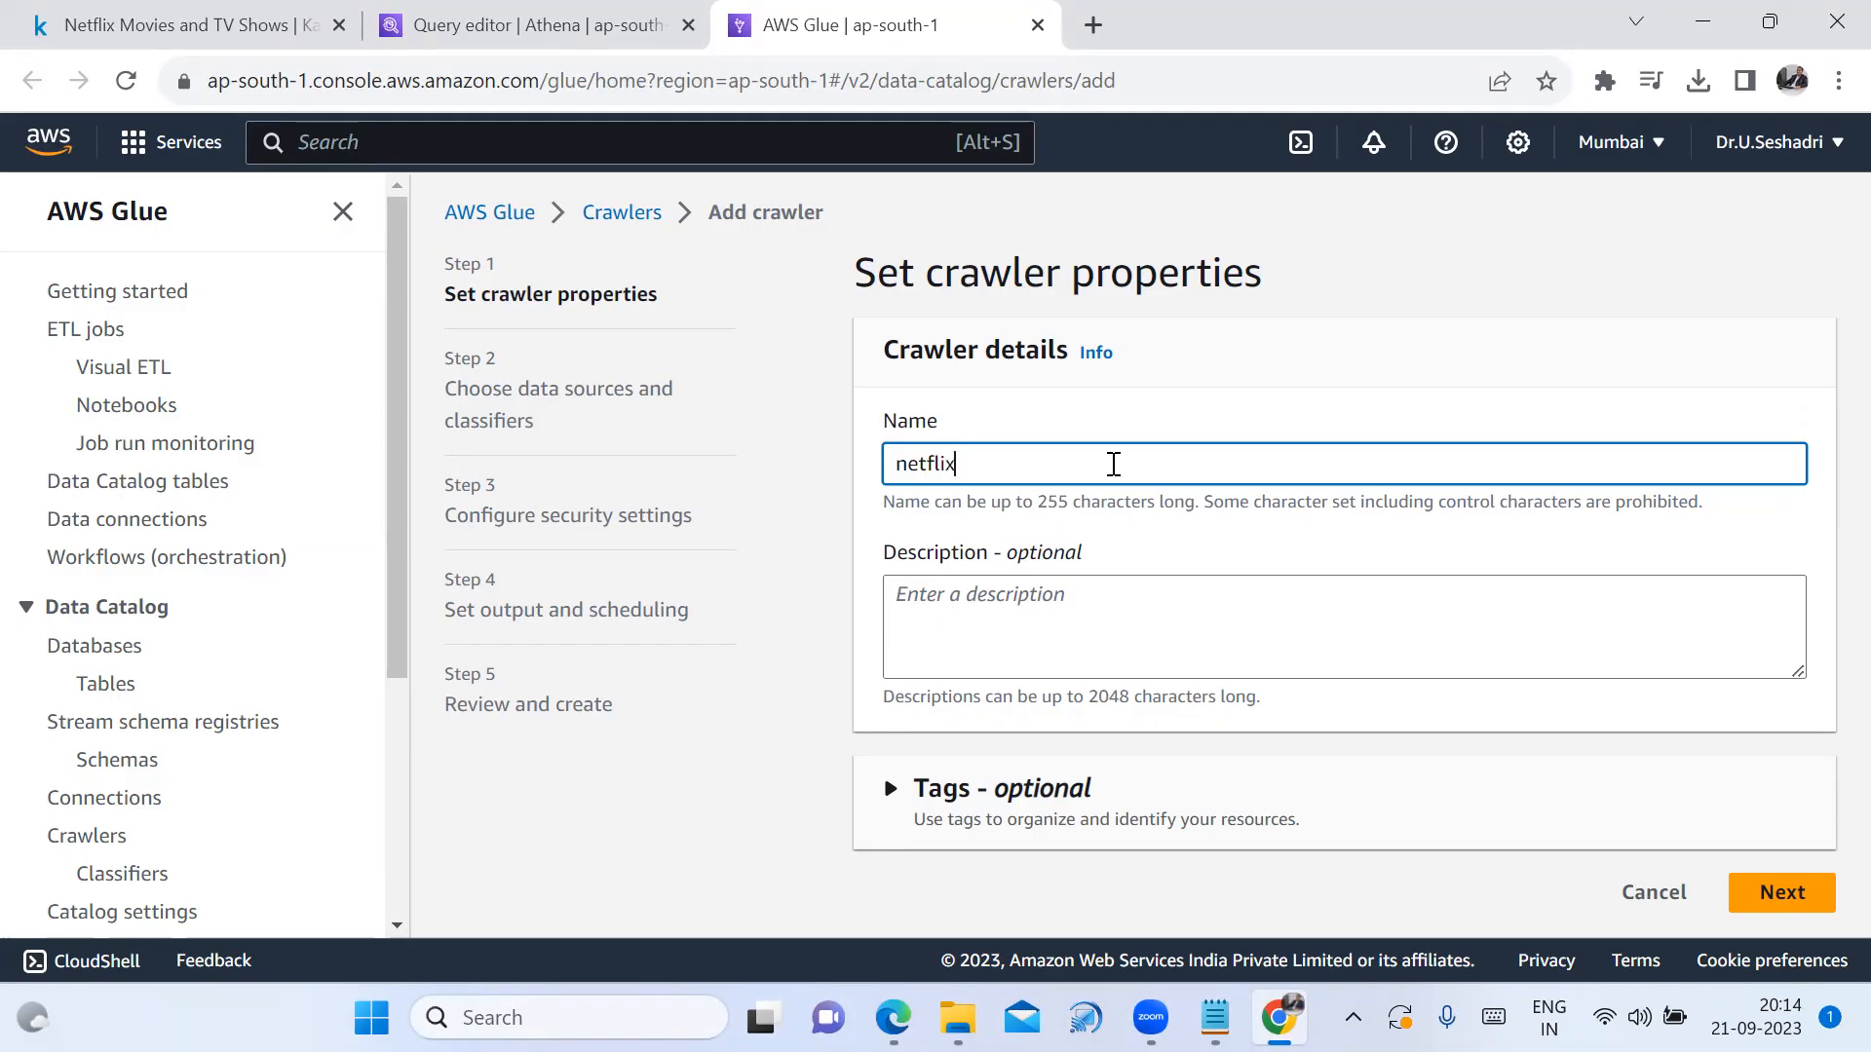
text(_data_crawler)
drag(1114, 464, 807, 458)
key(ctrl+c)
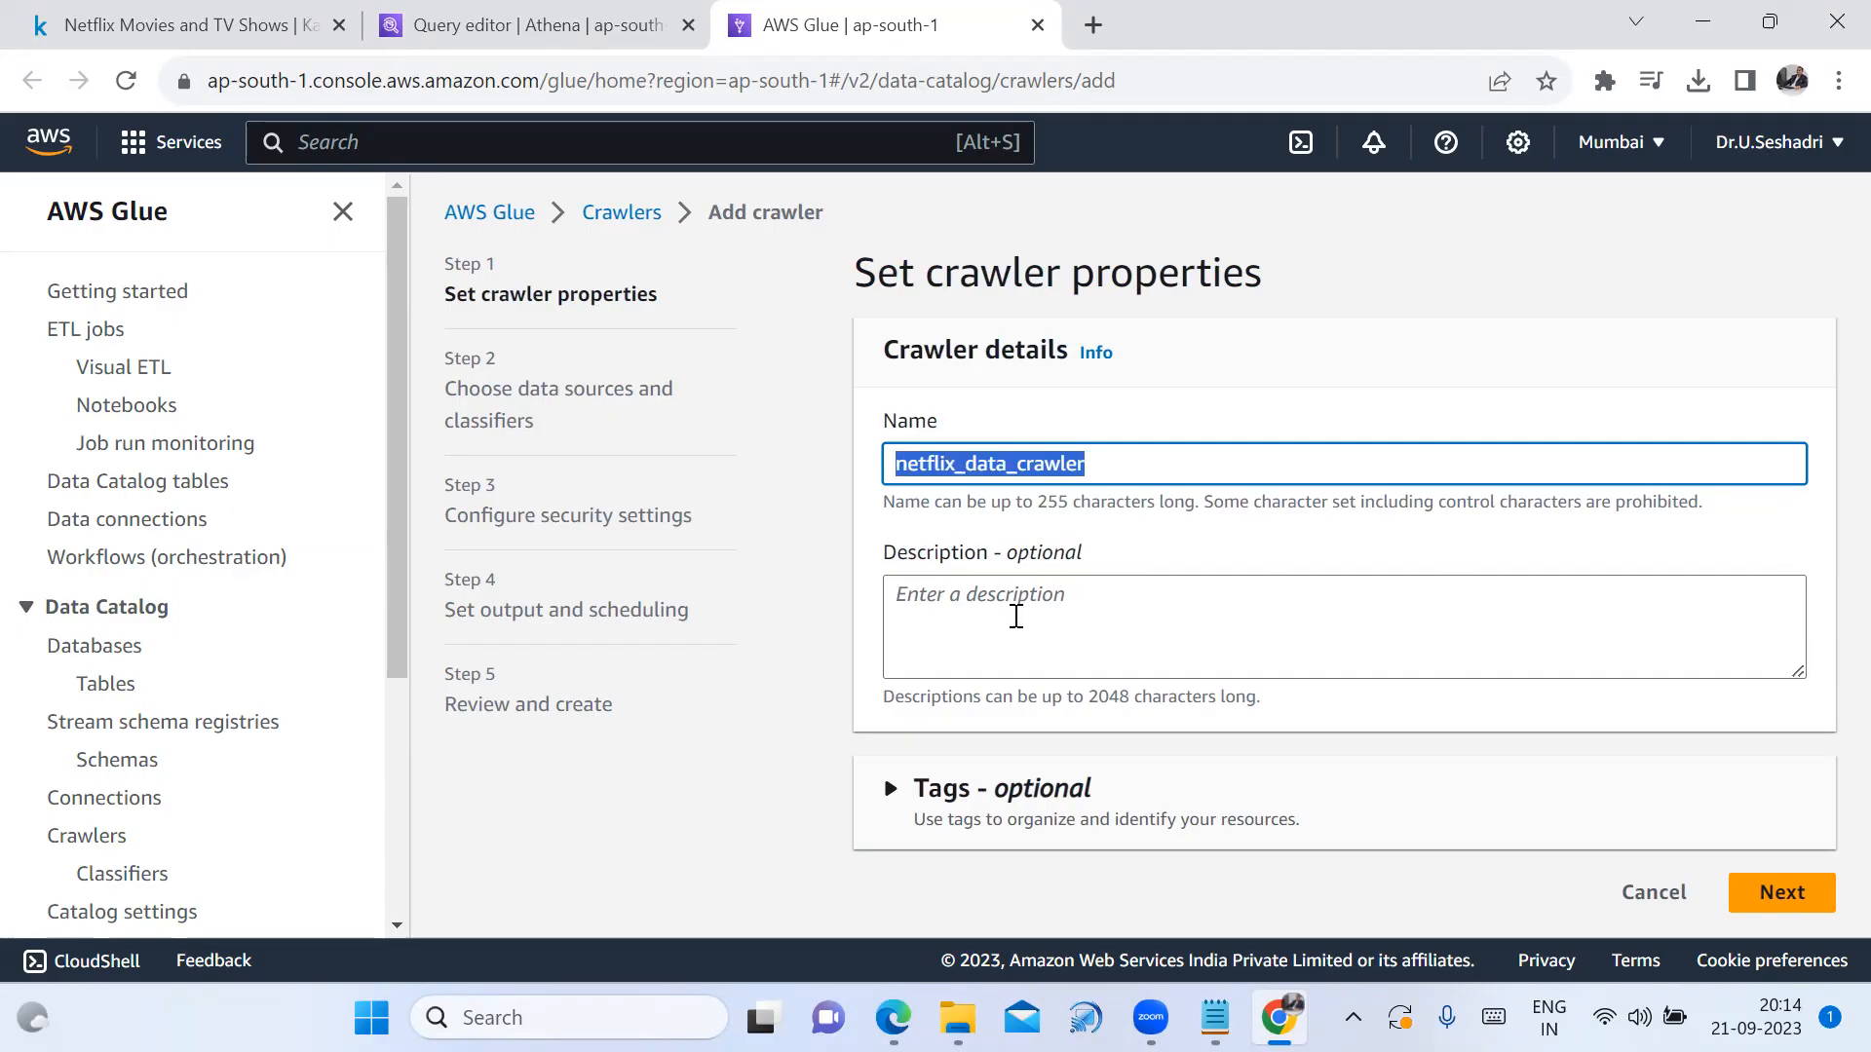
click(1018, 614)
key(ctrl+v)
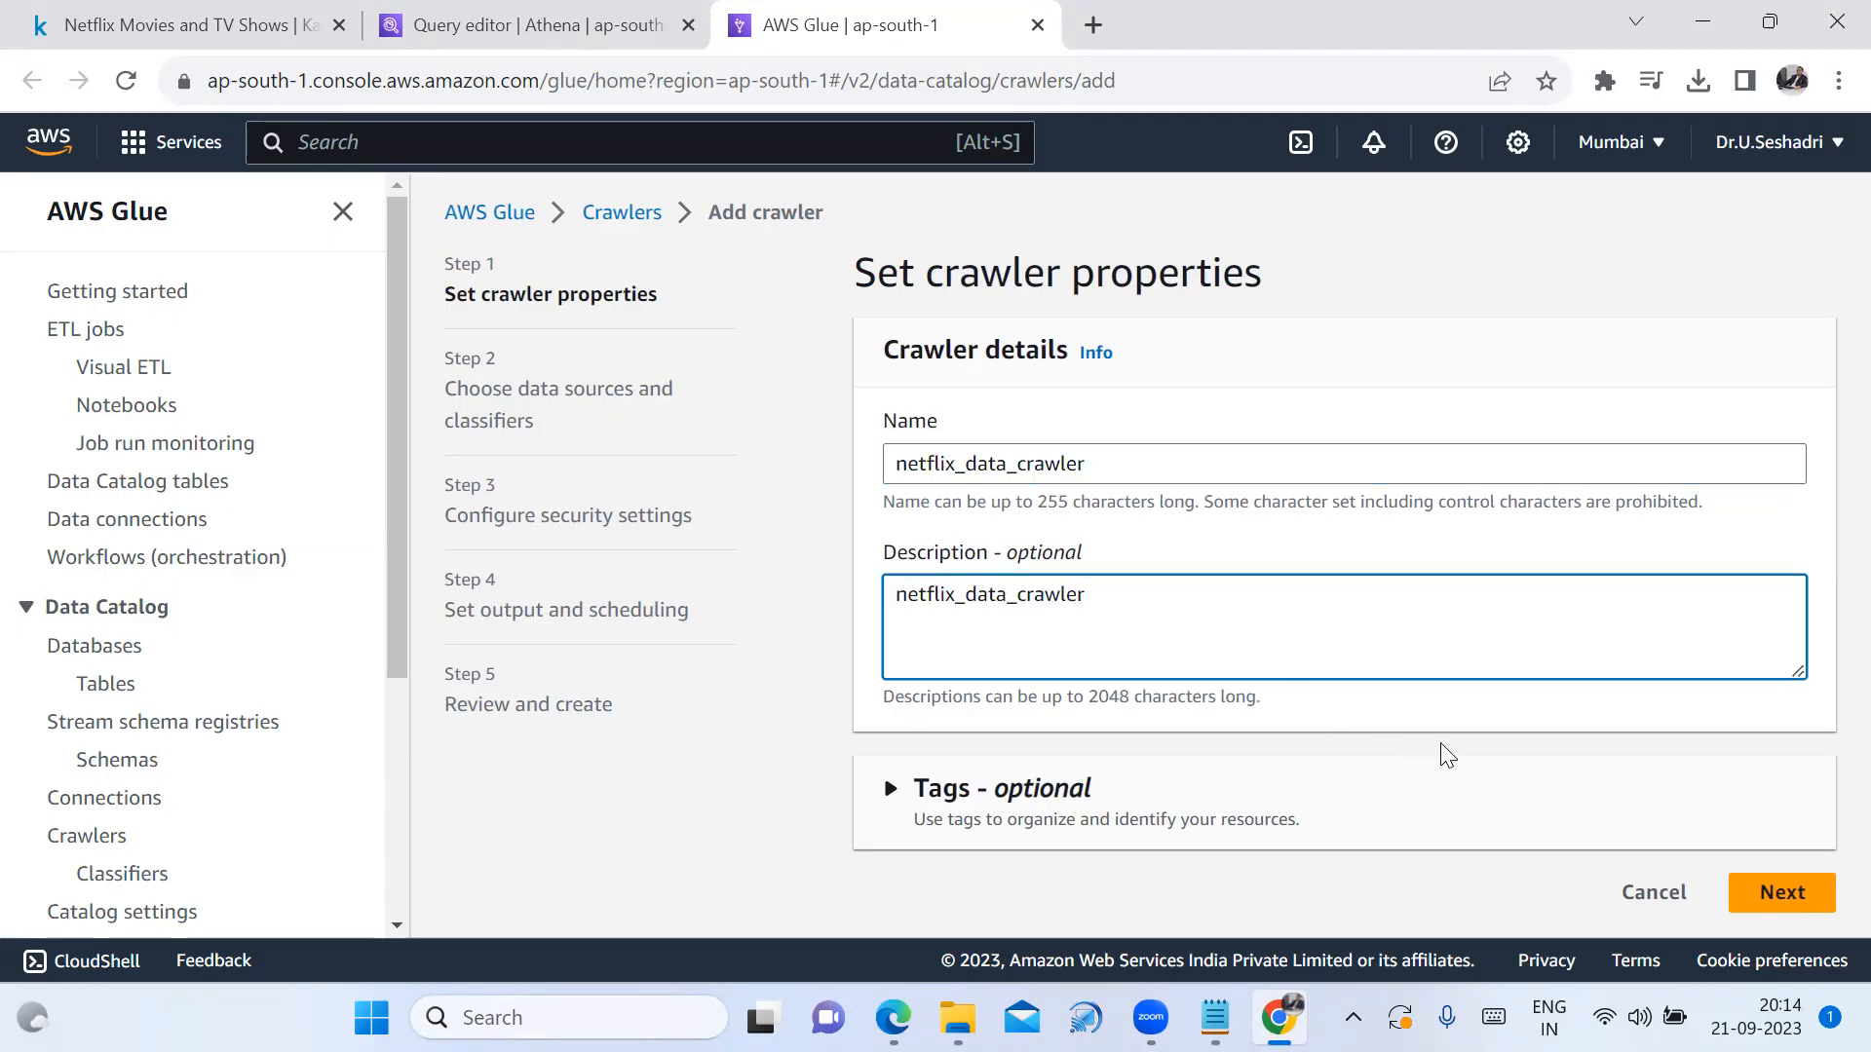
click(1779, 901)
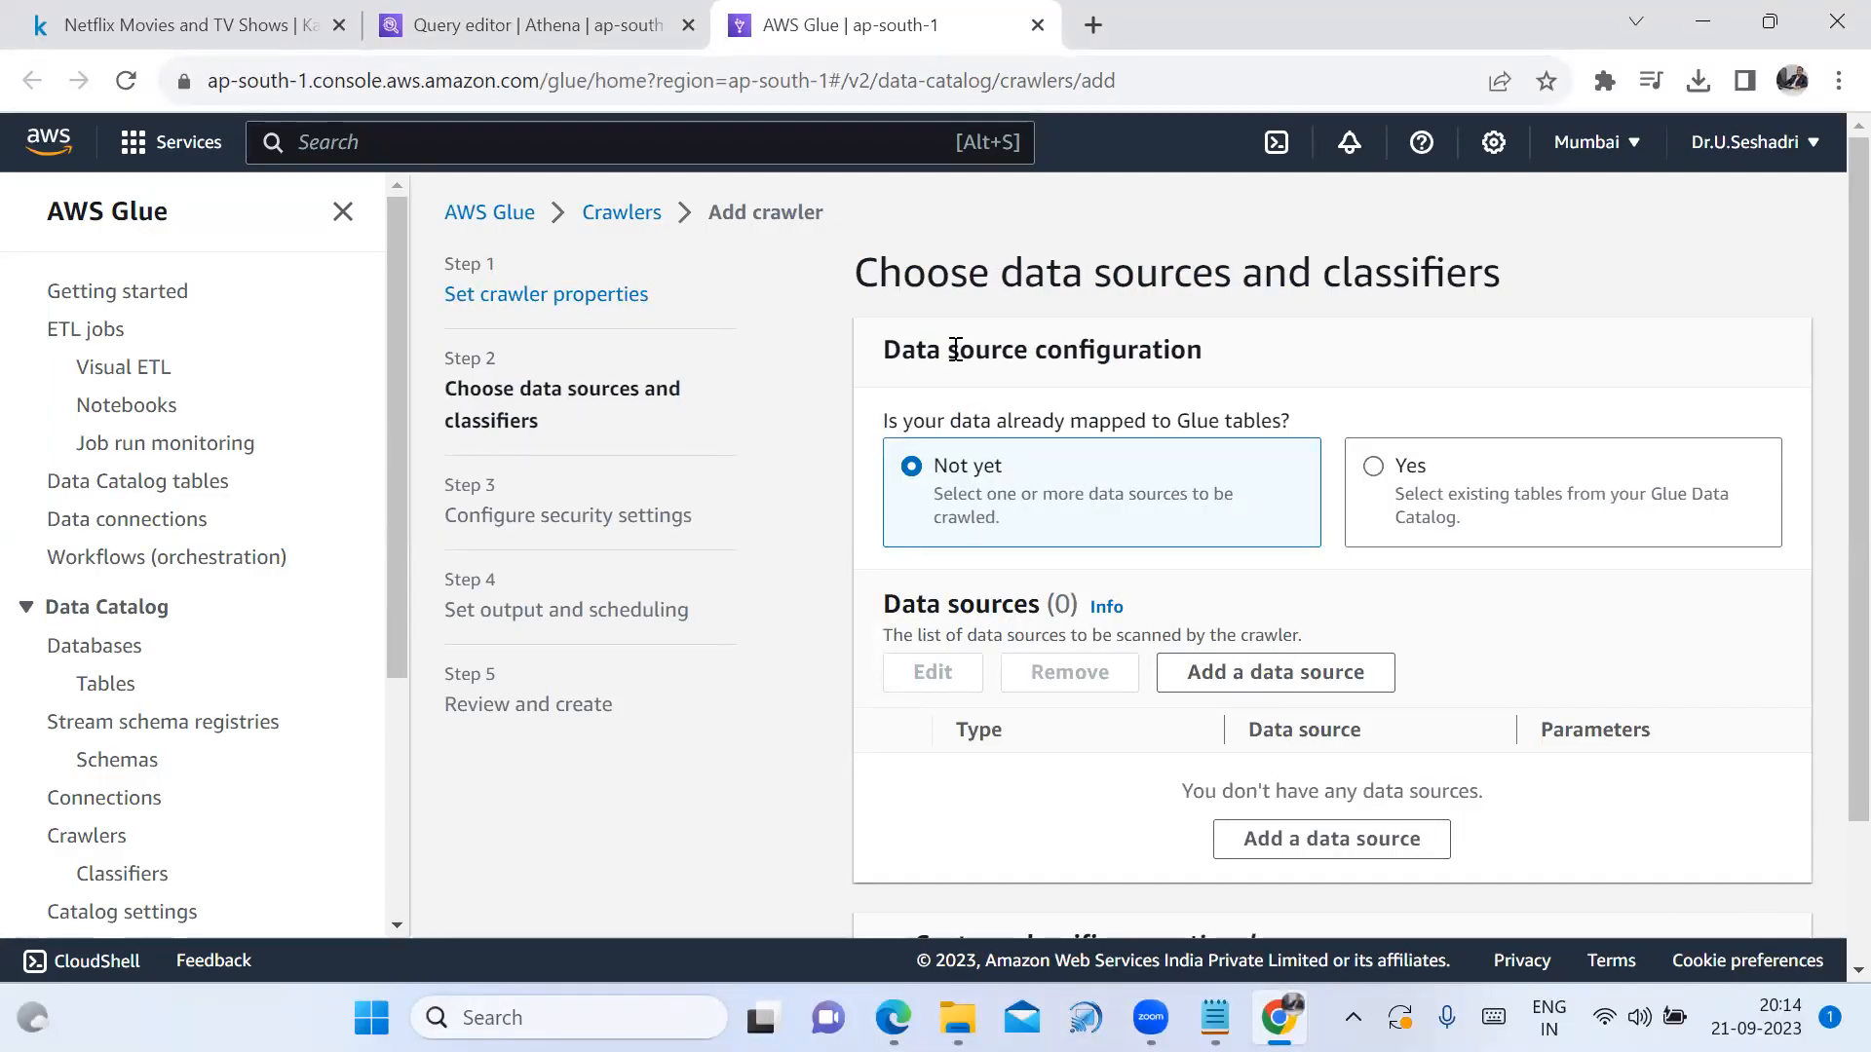
Keep 'Not yet' for Glue table mapping and begin adding a new S3 data source
drag(1213, 353, 865, 360)
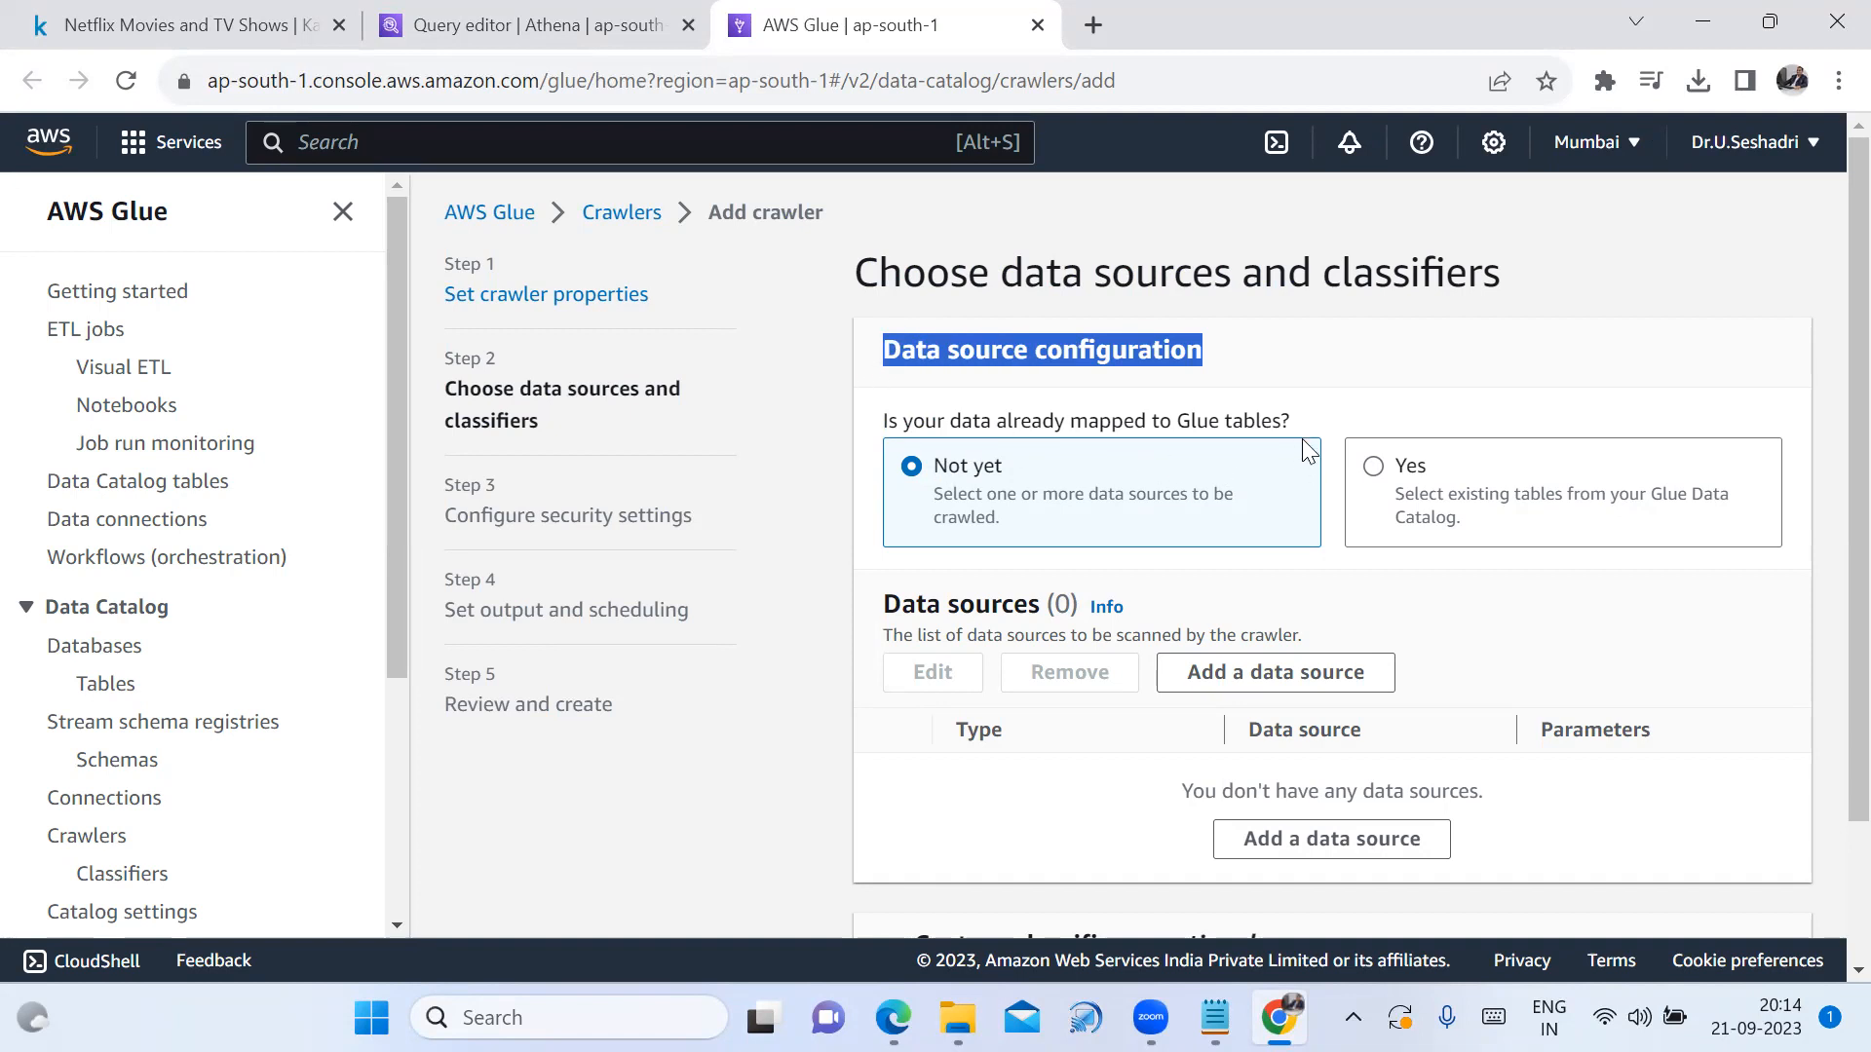
click(1382, 484)
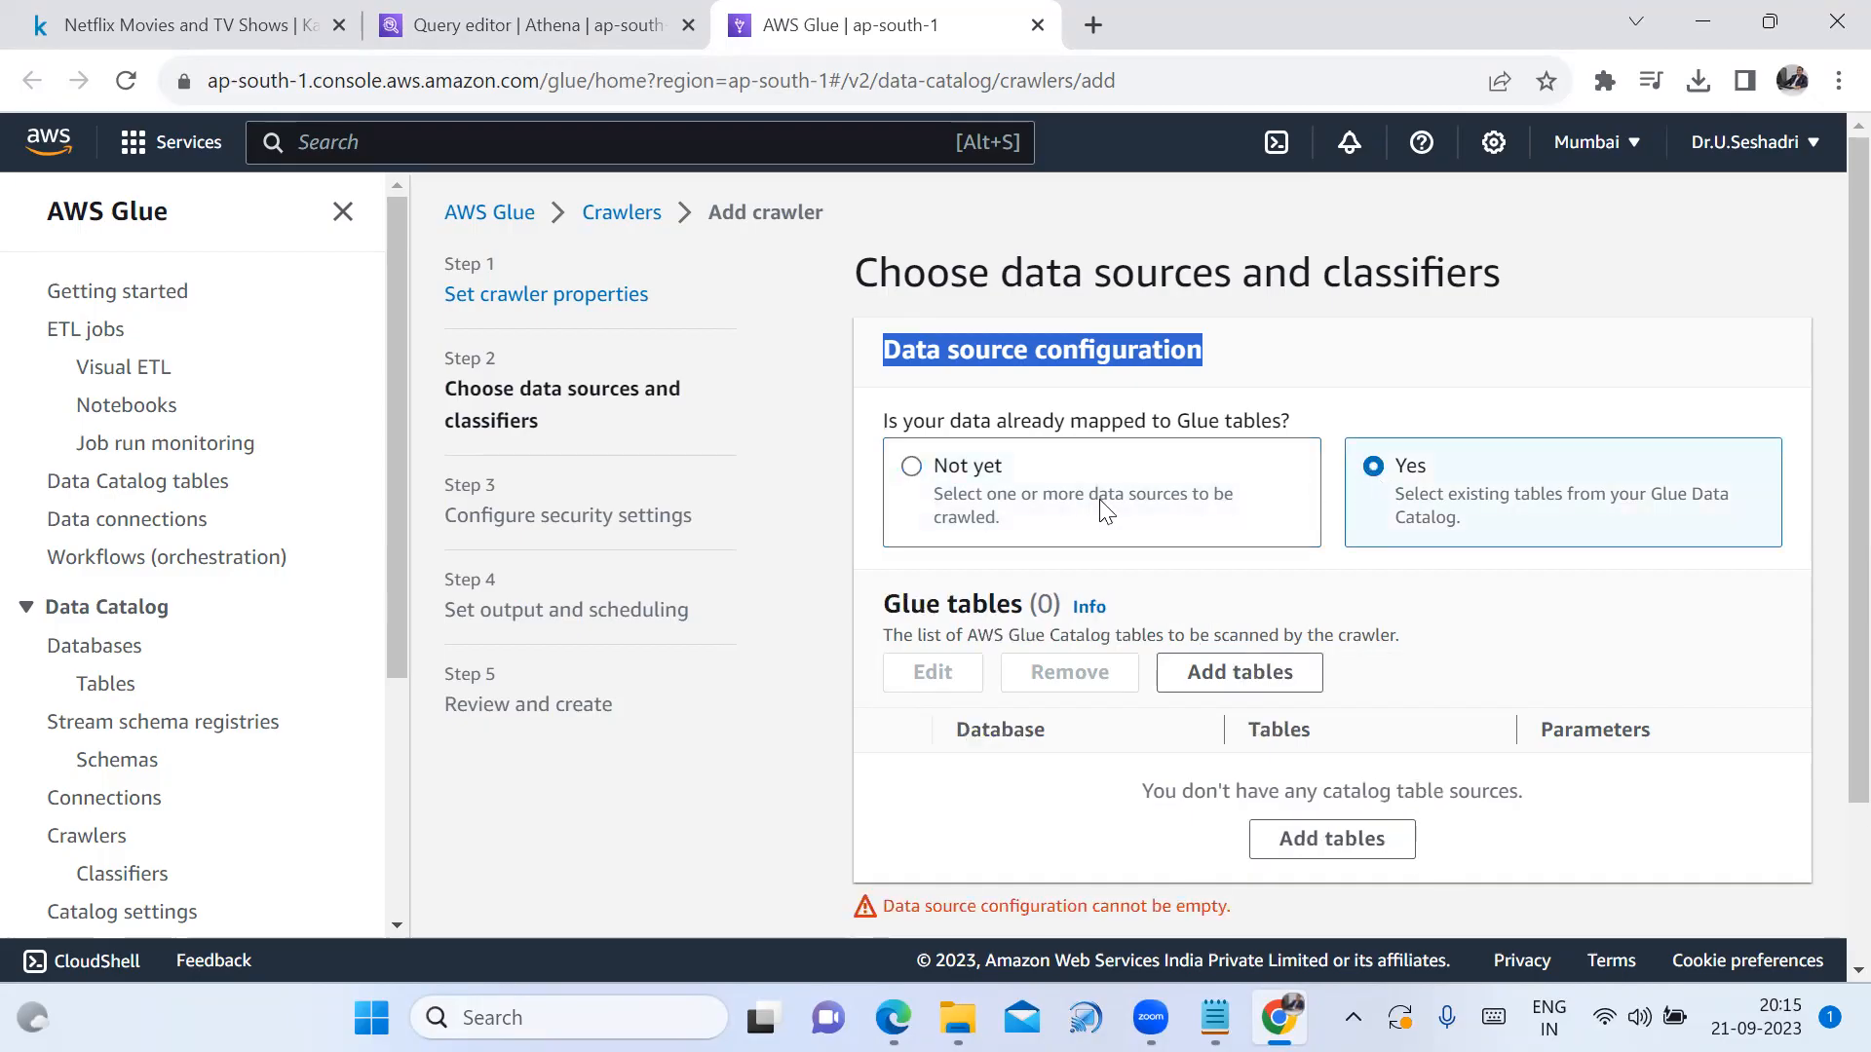
click(914, 472)
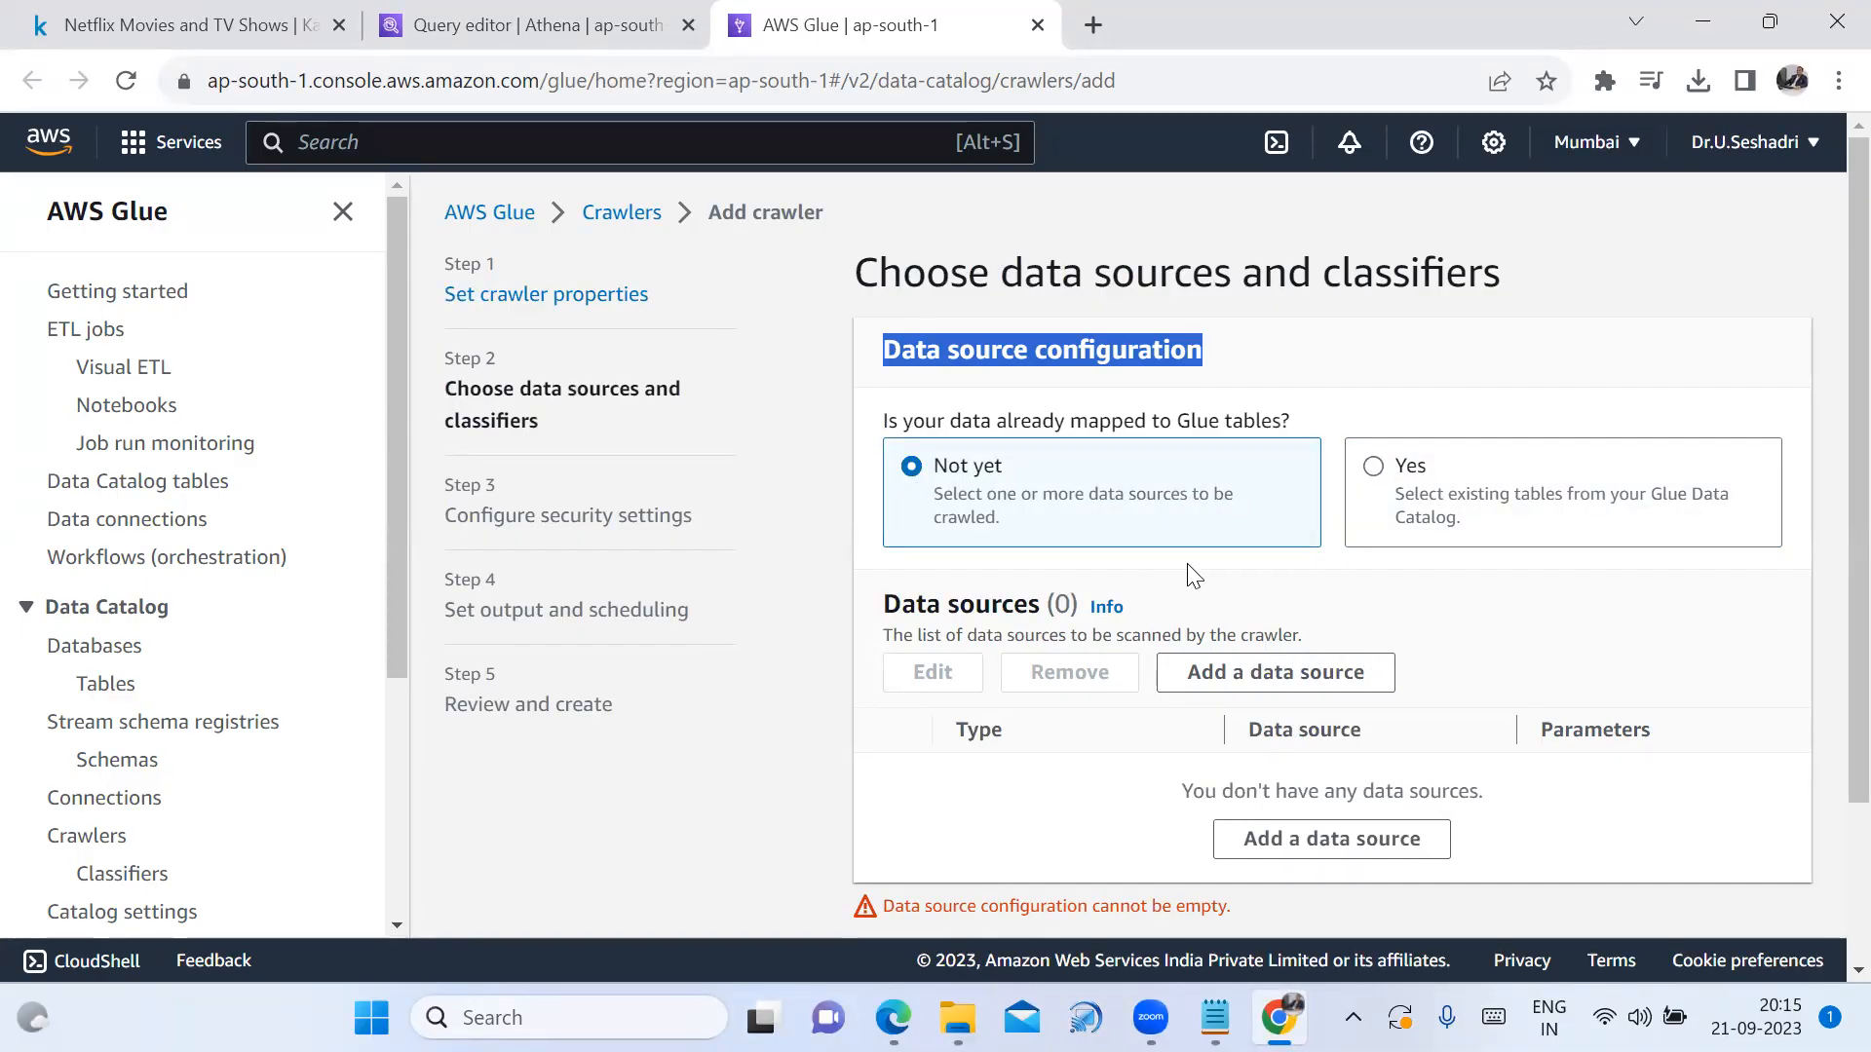
click(1414, 850)
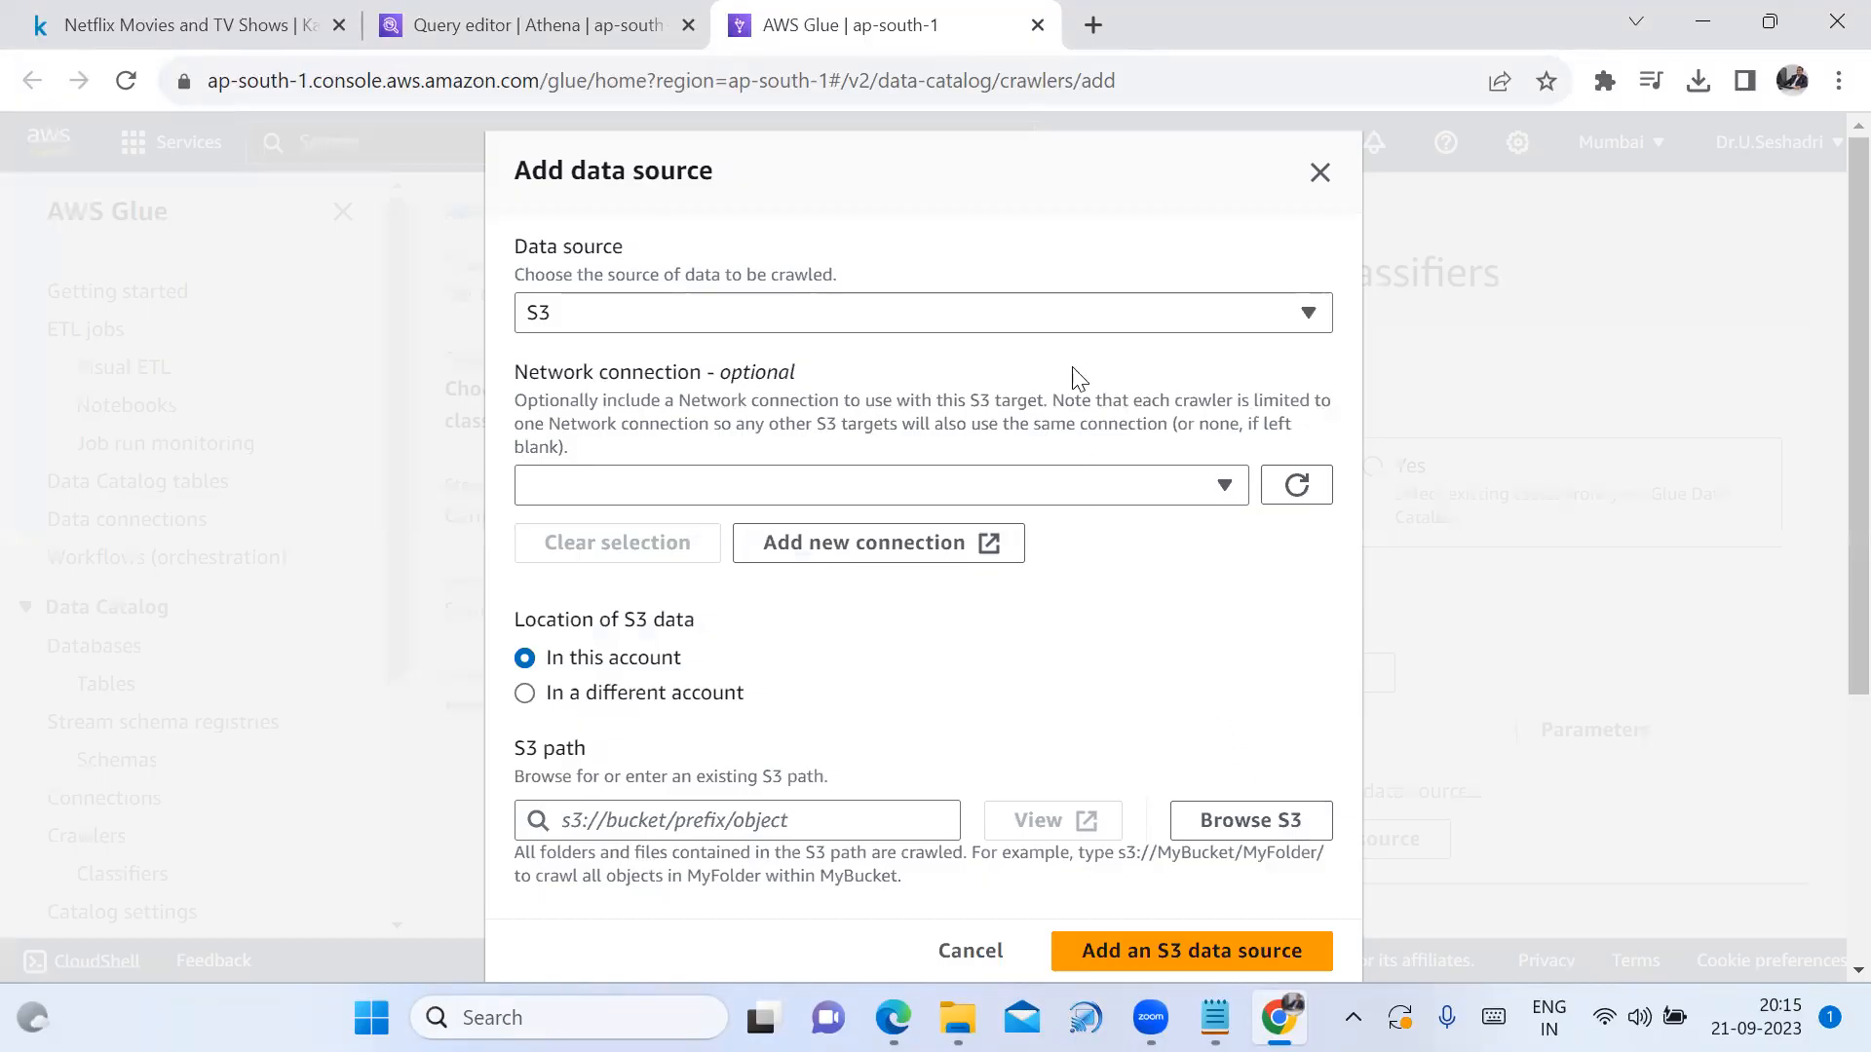
Set the data source type to S3 with data located in this account
click(1011, 314)
click(908, 368)
scroll(926, 735, down, 1)
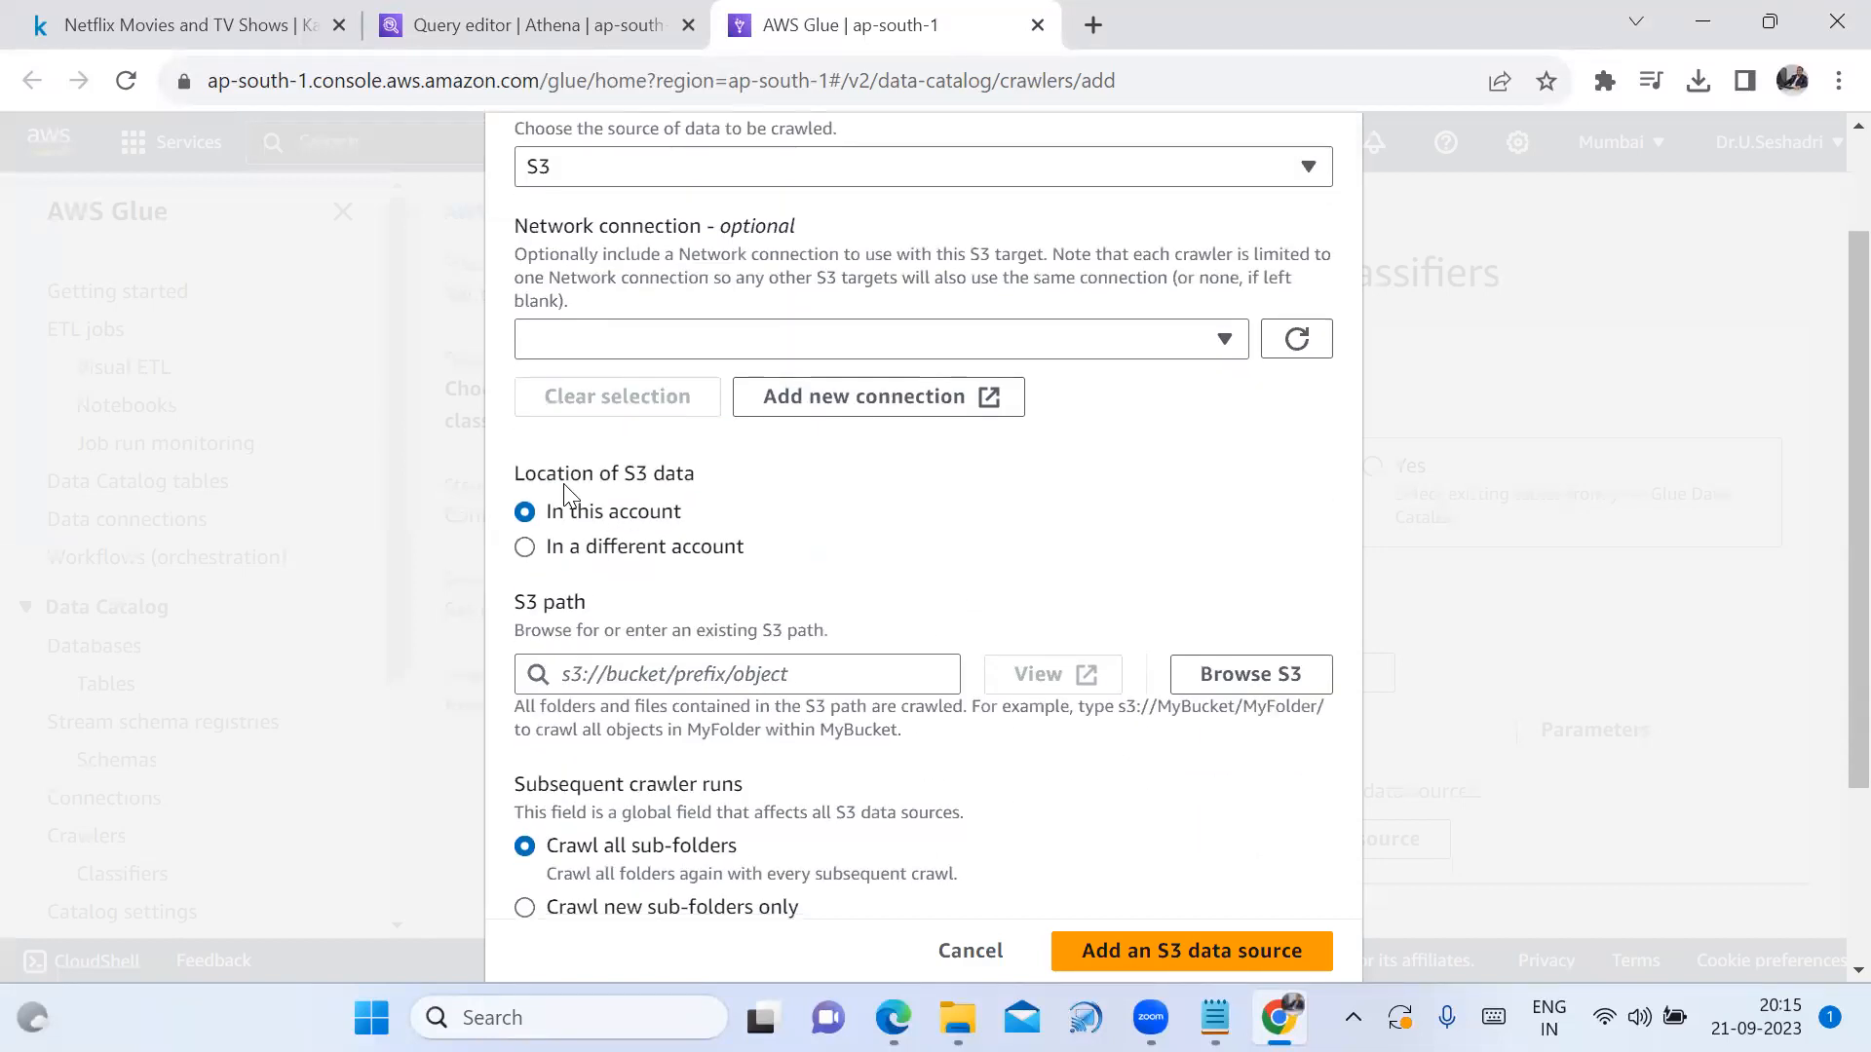
drag(710, 474, 485, 458)
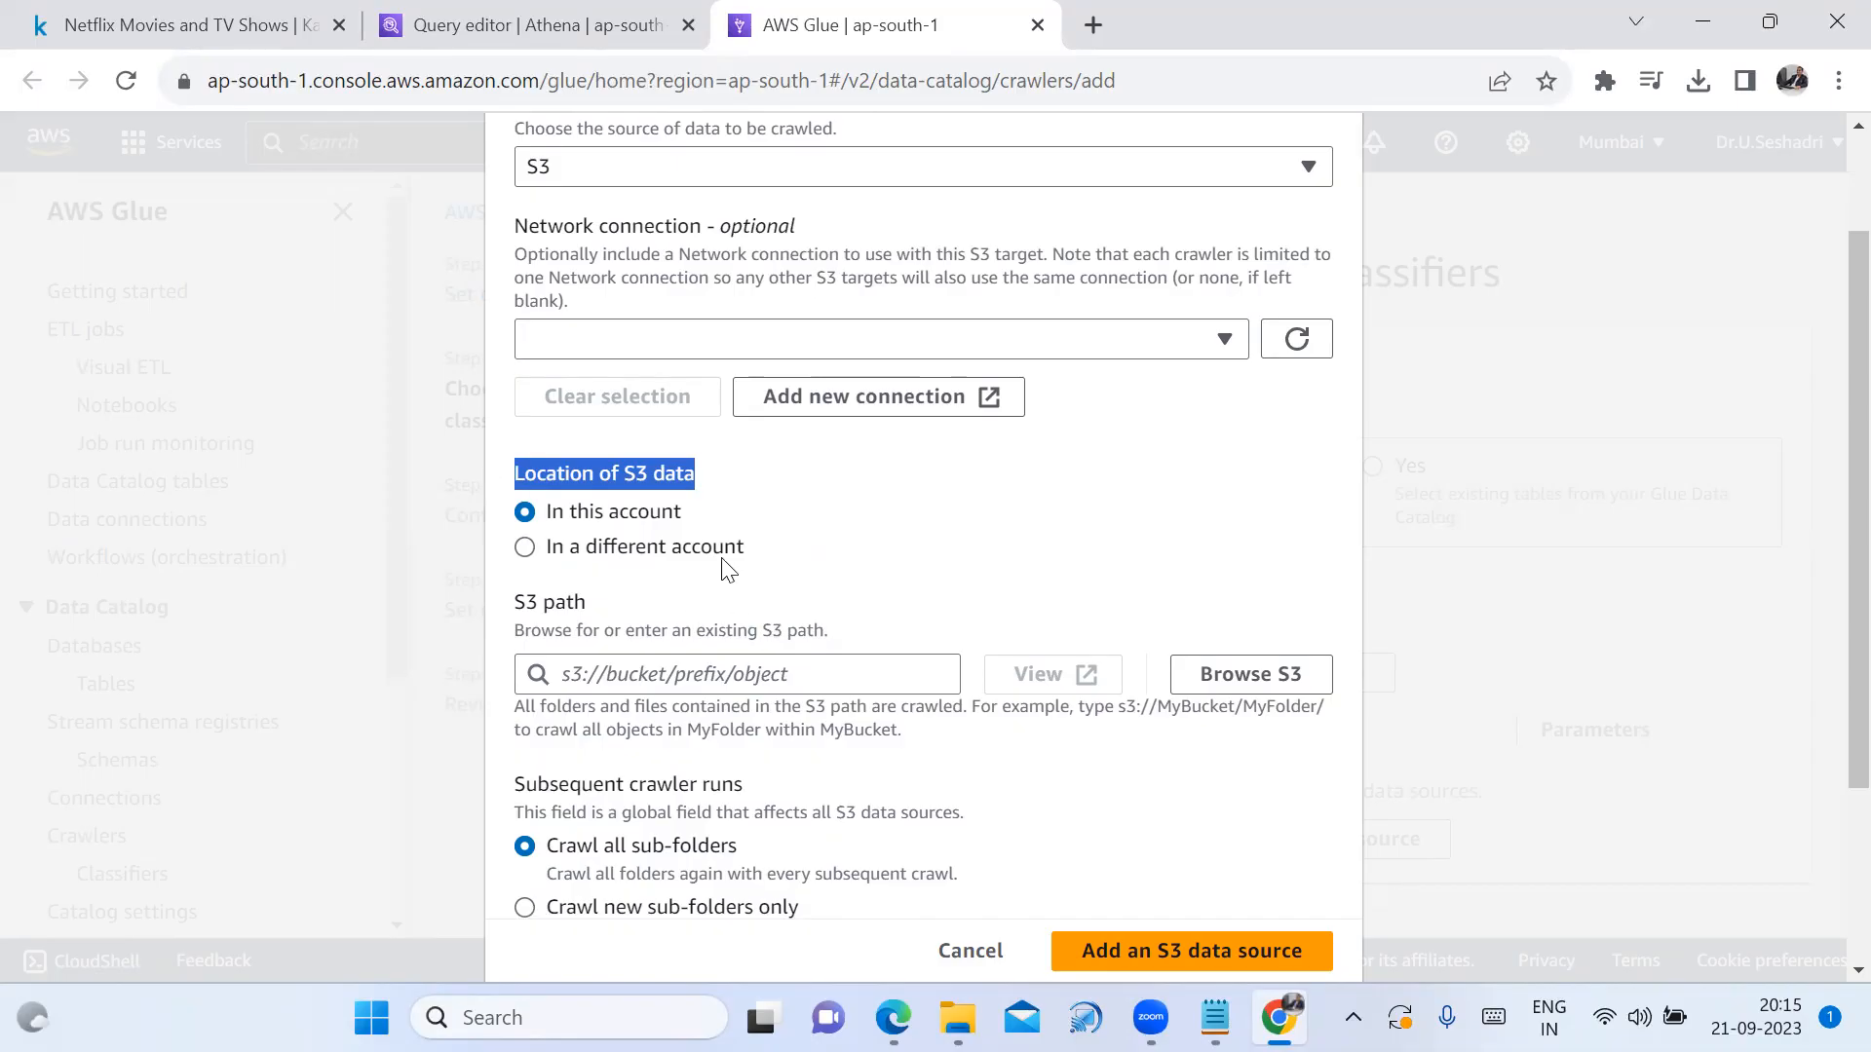
click(532, 551)
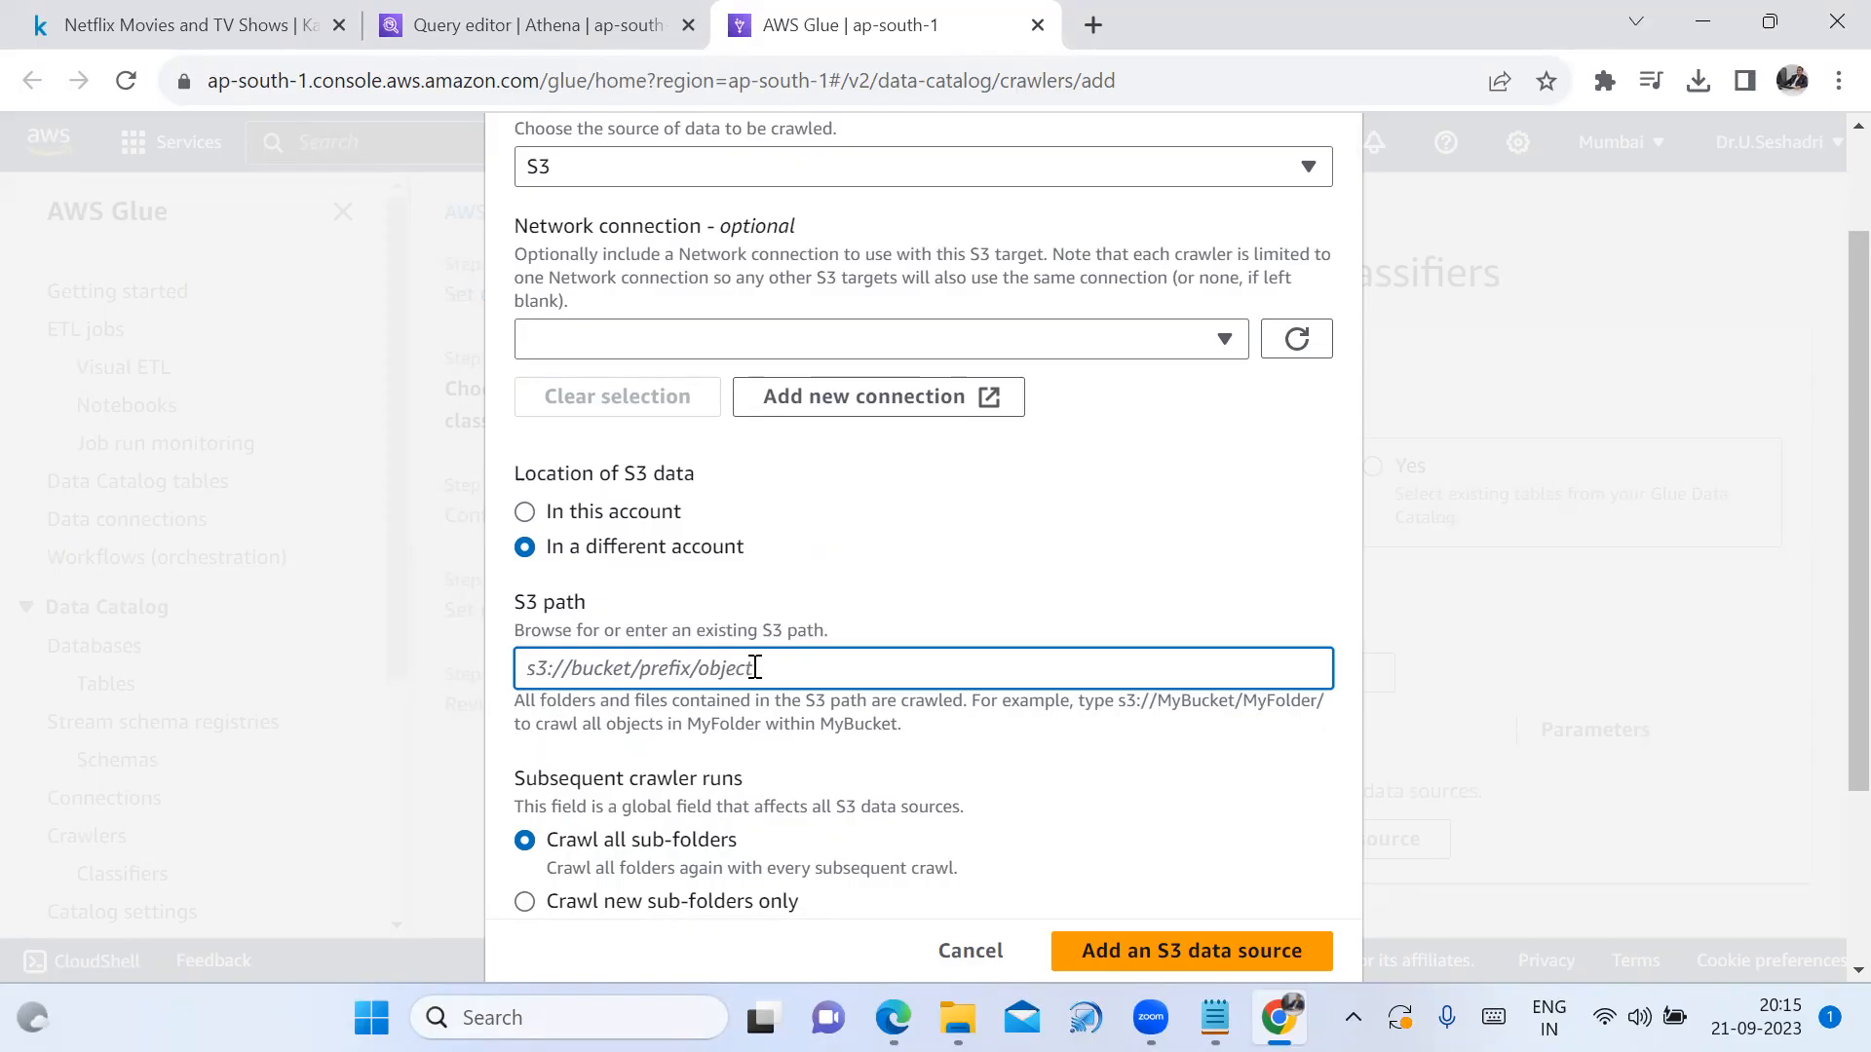
click(526, 512)
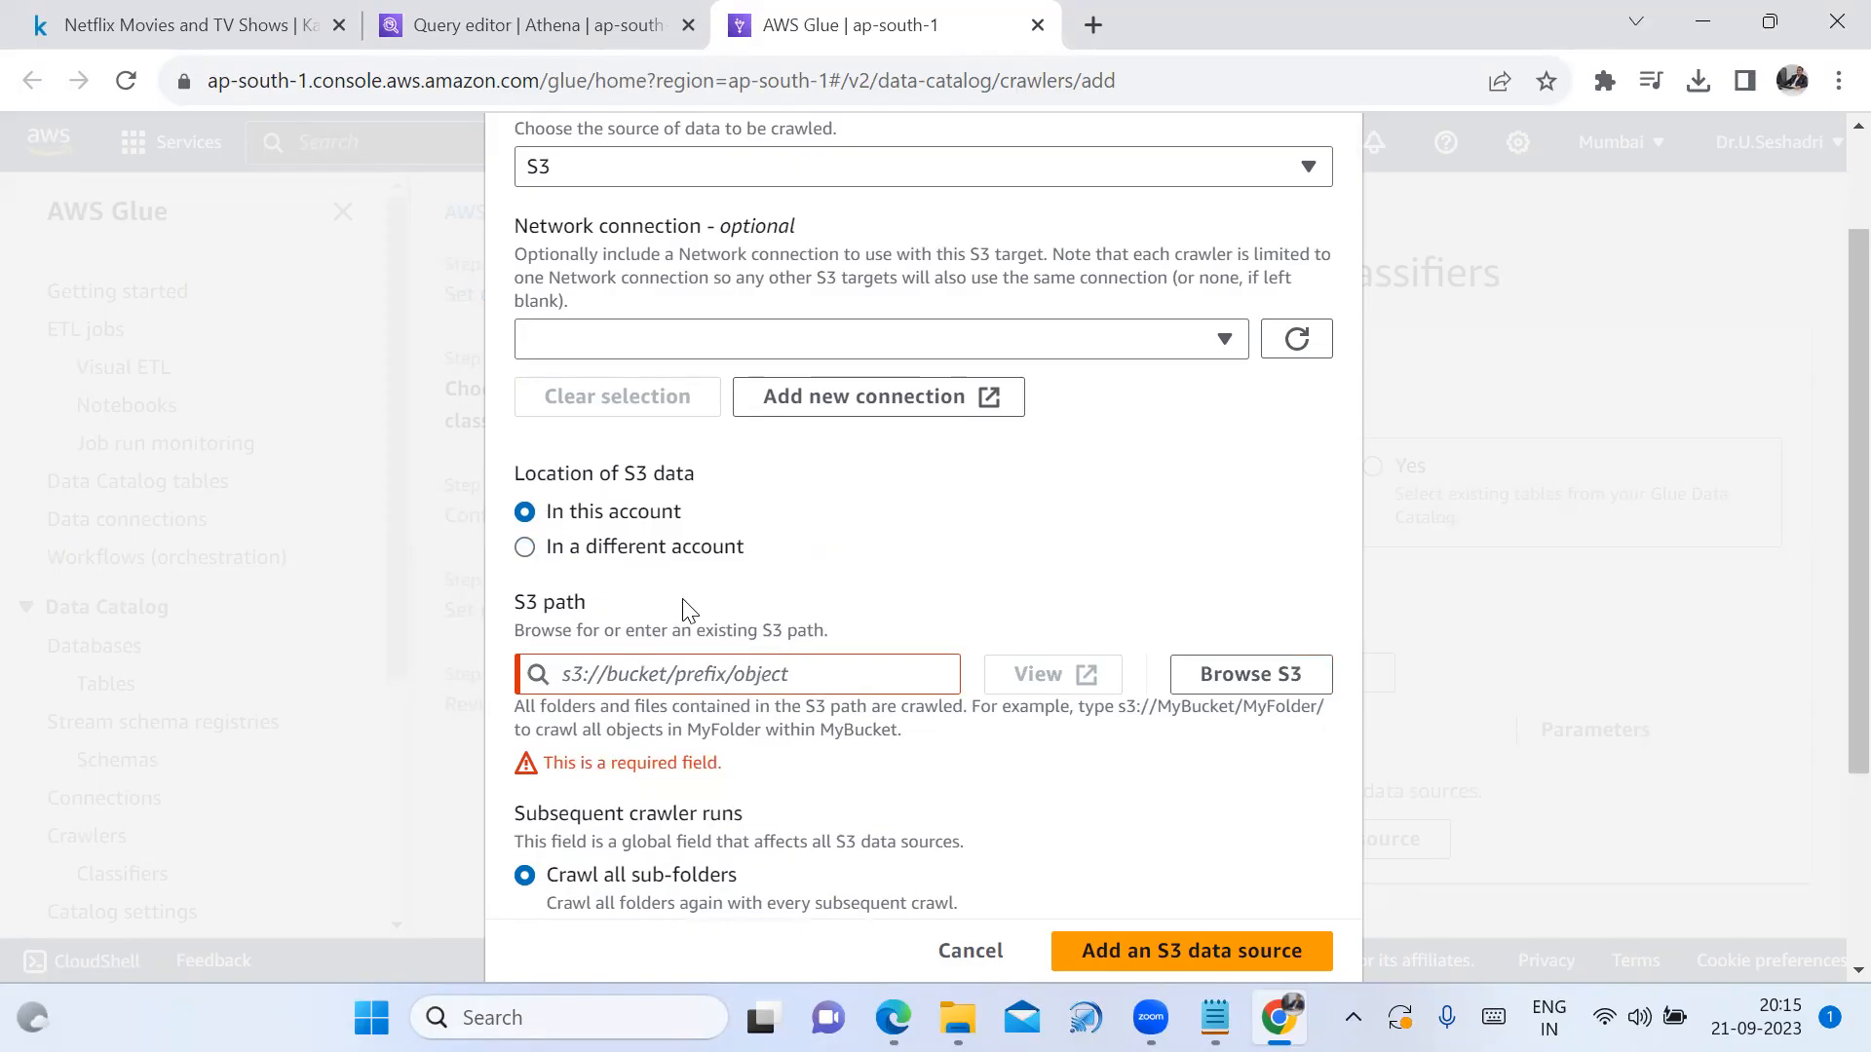
Add bucket netflixdataset9441 as the S3 path s3://netflixdataset9441/ and save the data source
click(1253, 676)
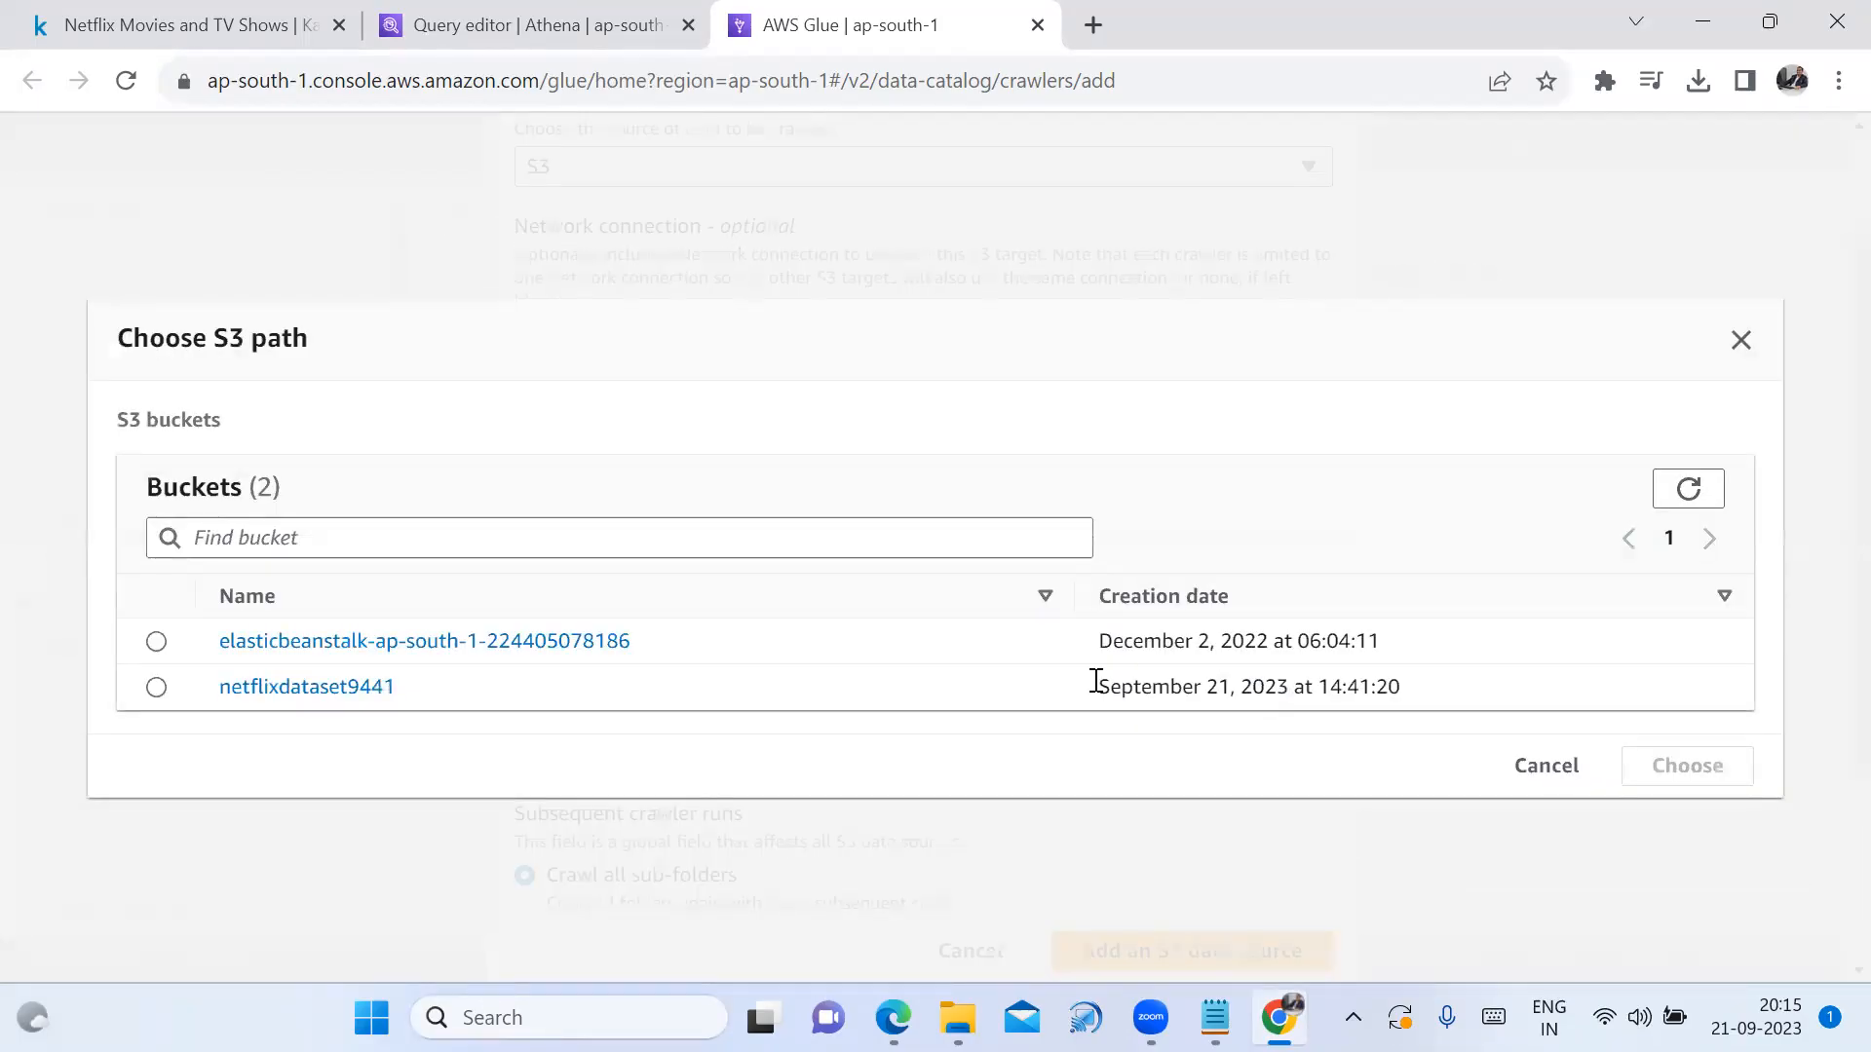
click(156, 687)
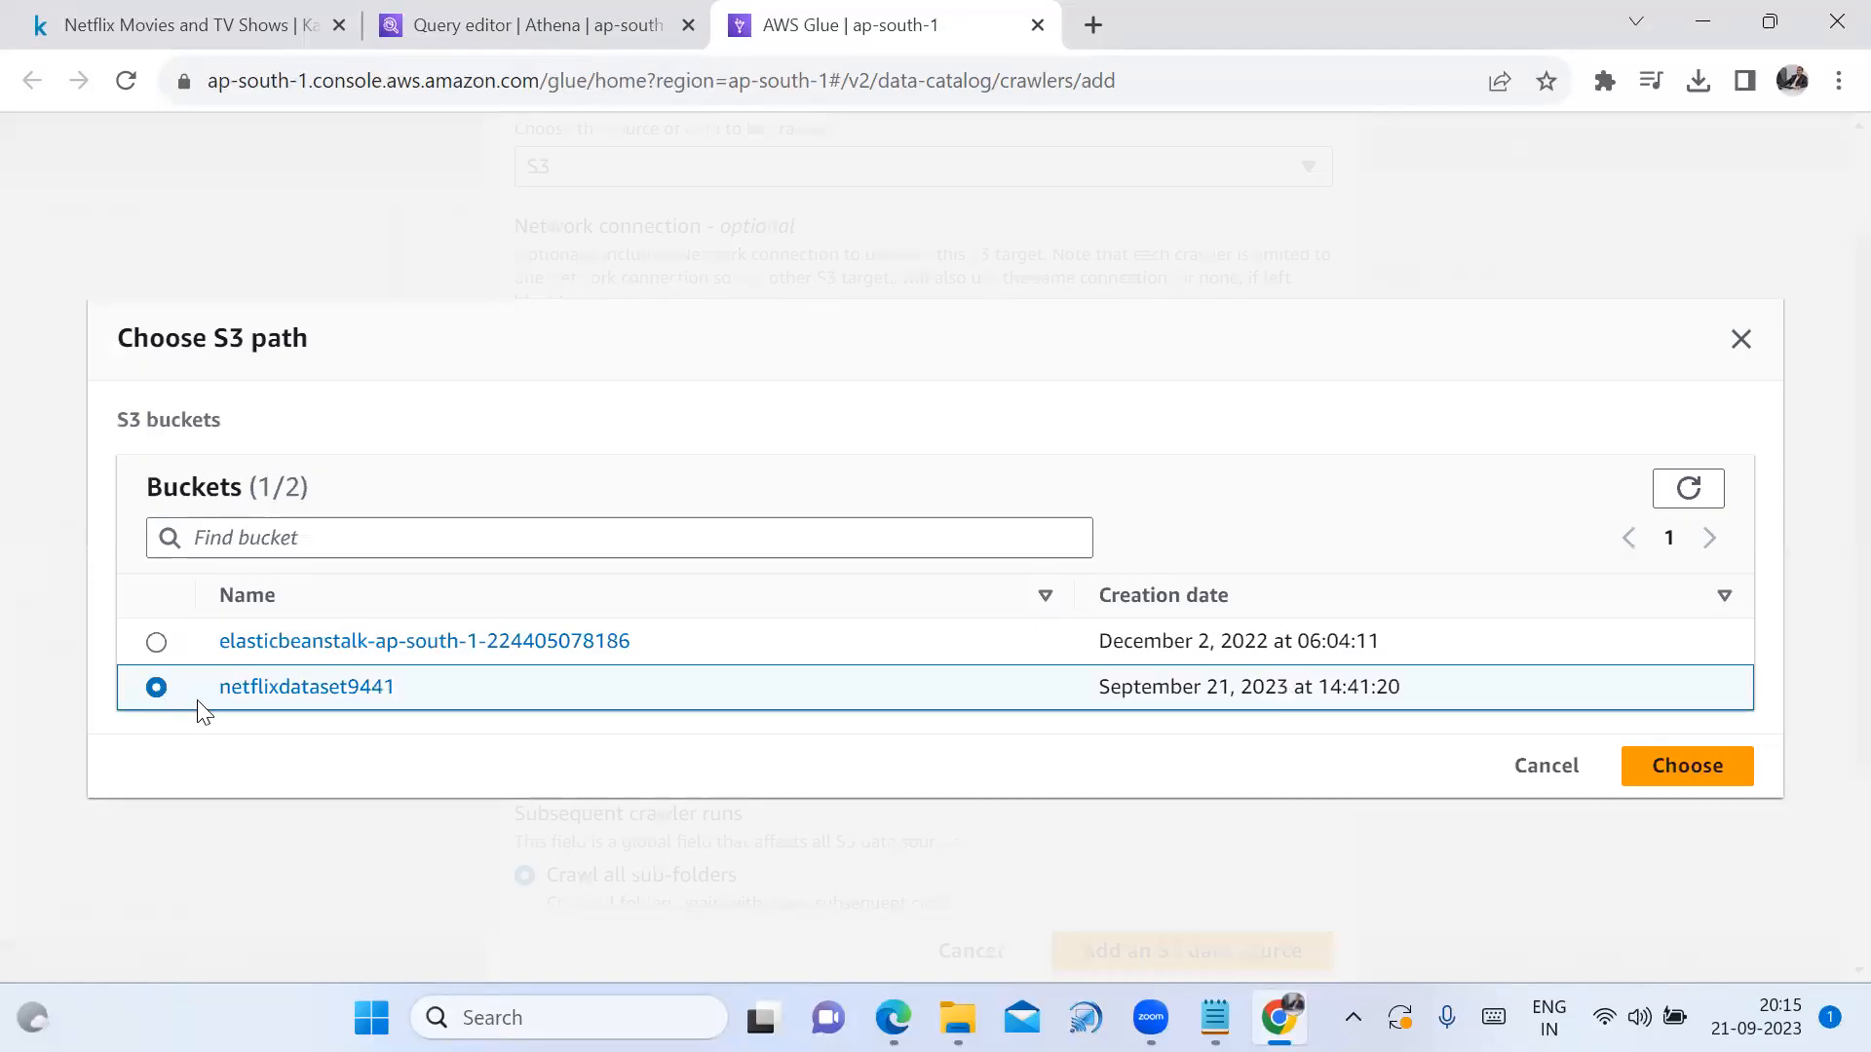
click(1678, 775)
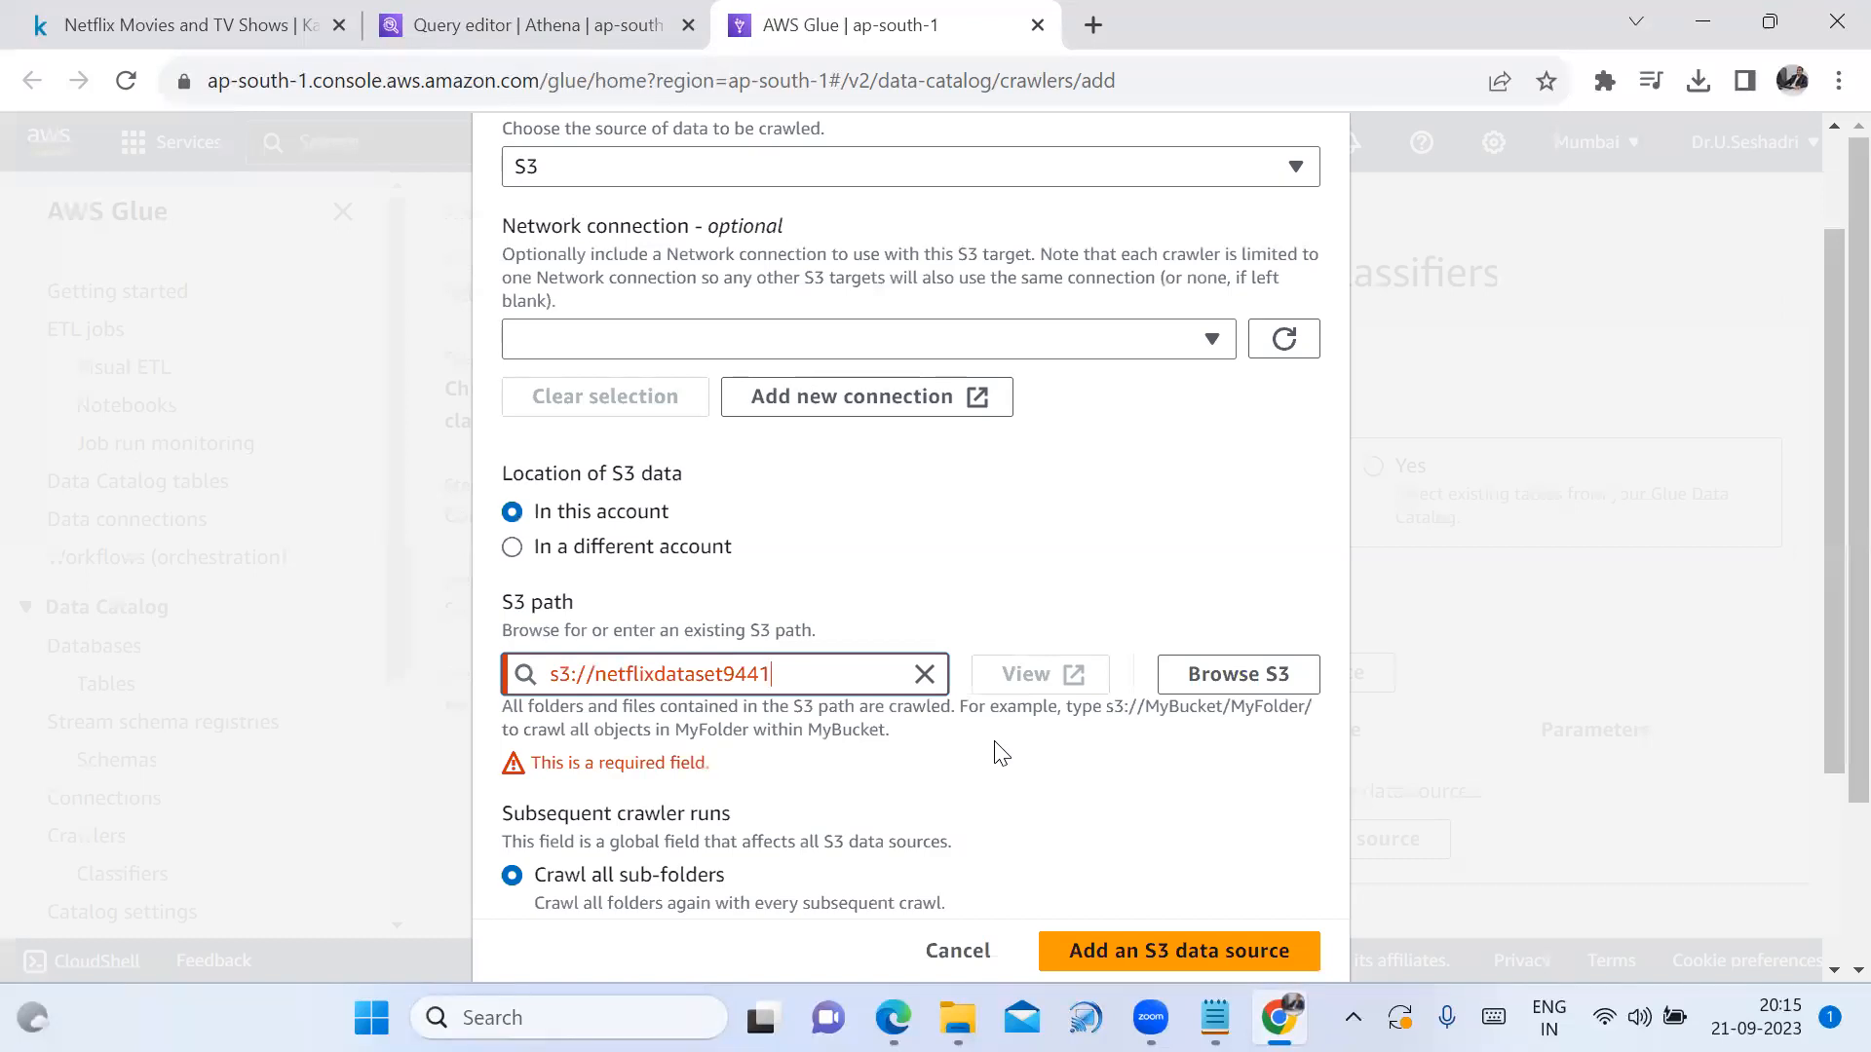
text(/)
click(1150, 812)
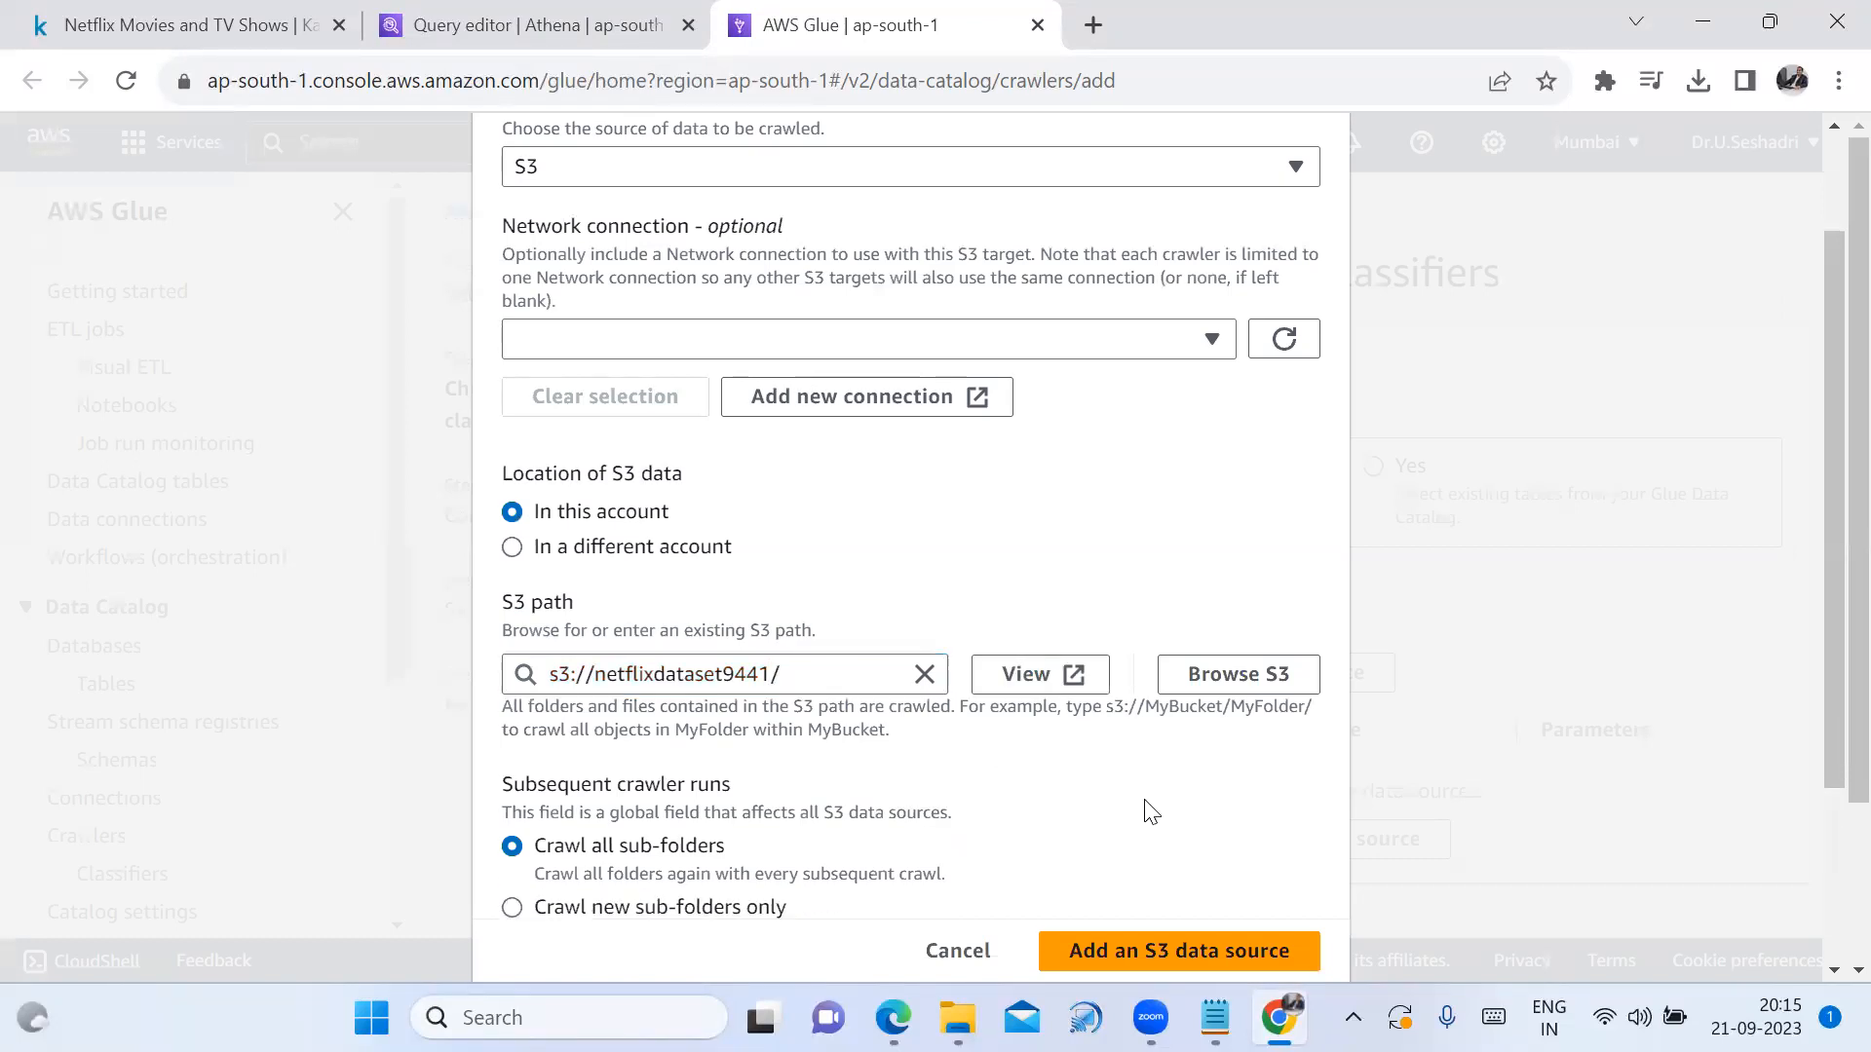
scroll(1250, 884, down, 2)
scroll(1233, 868, down, 2)
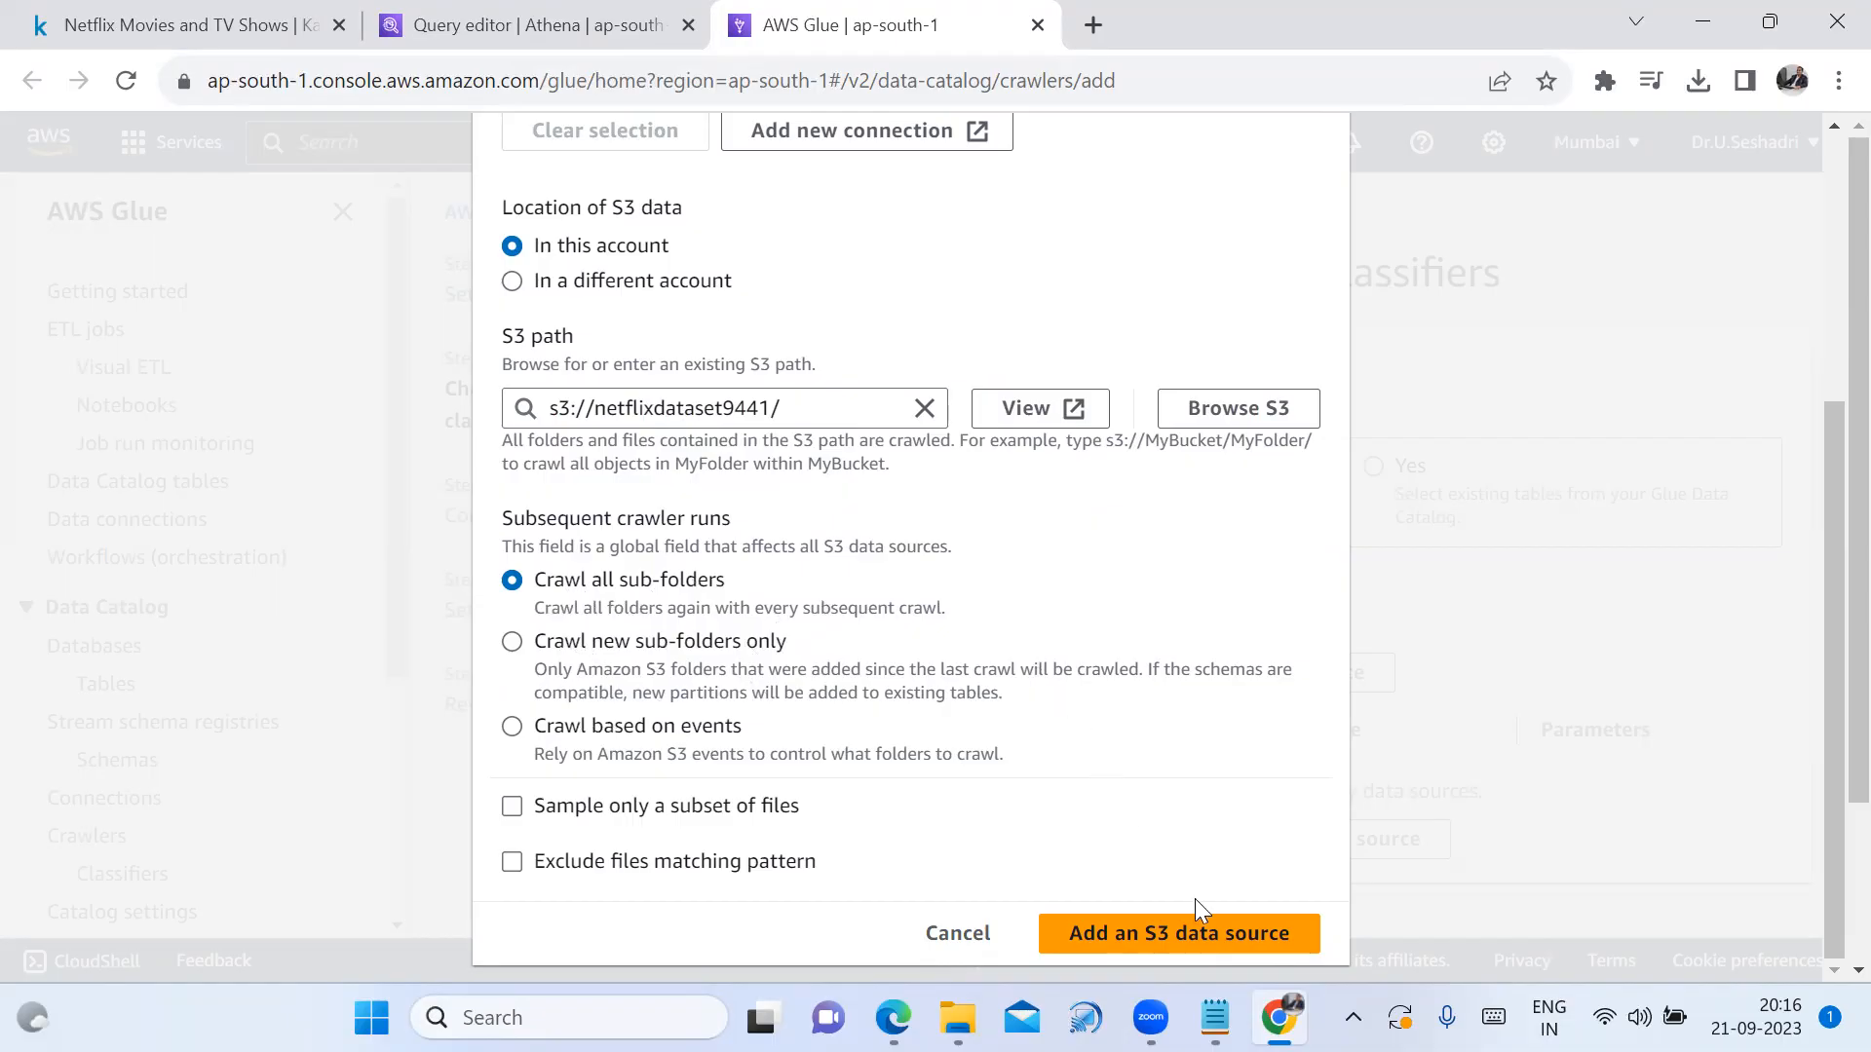
click(1230, 953)
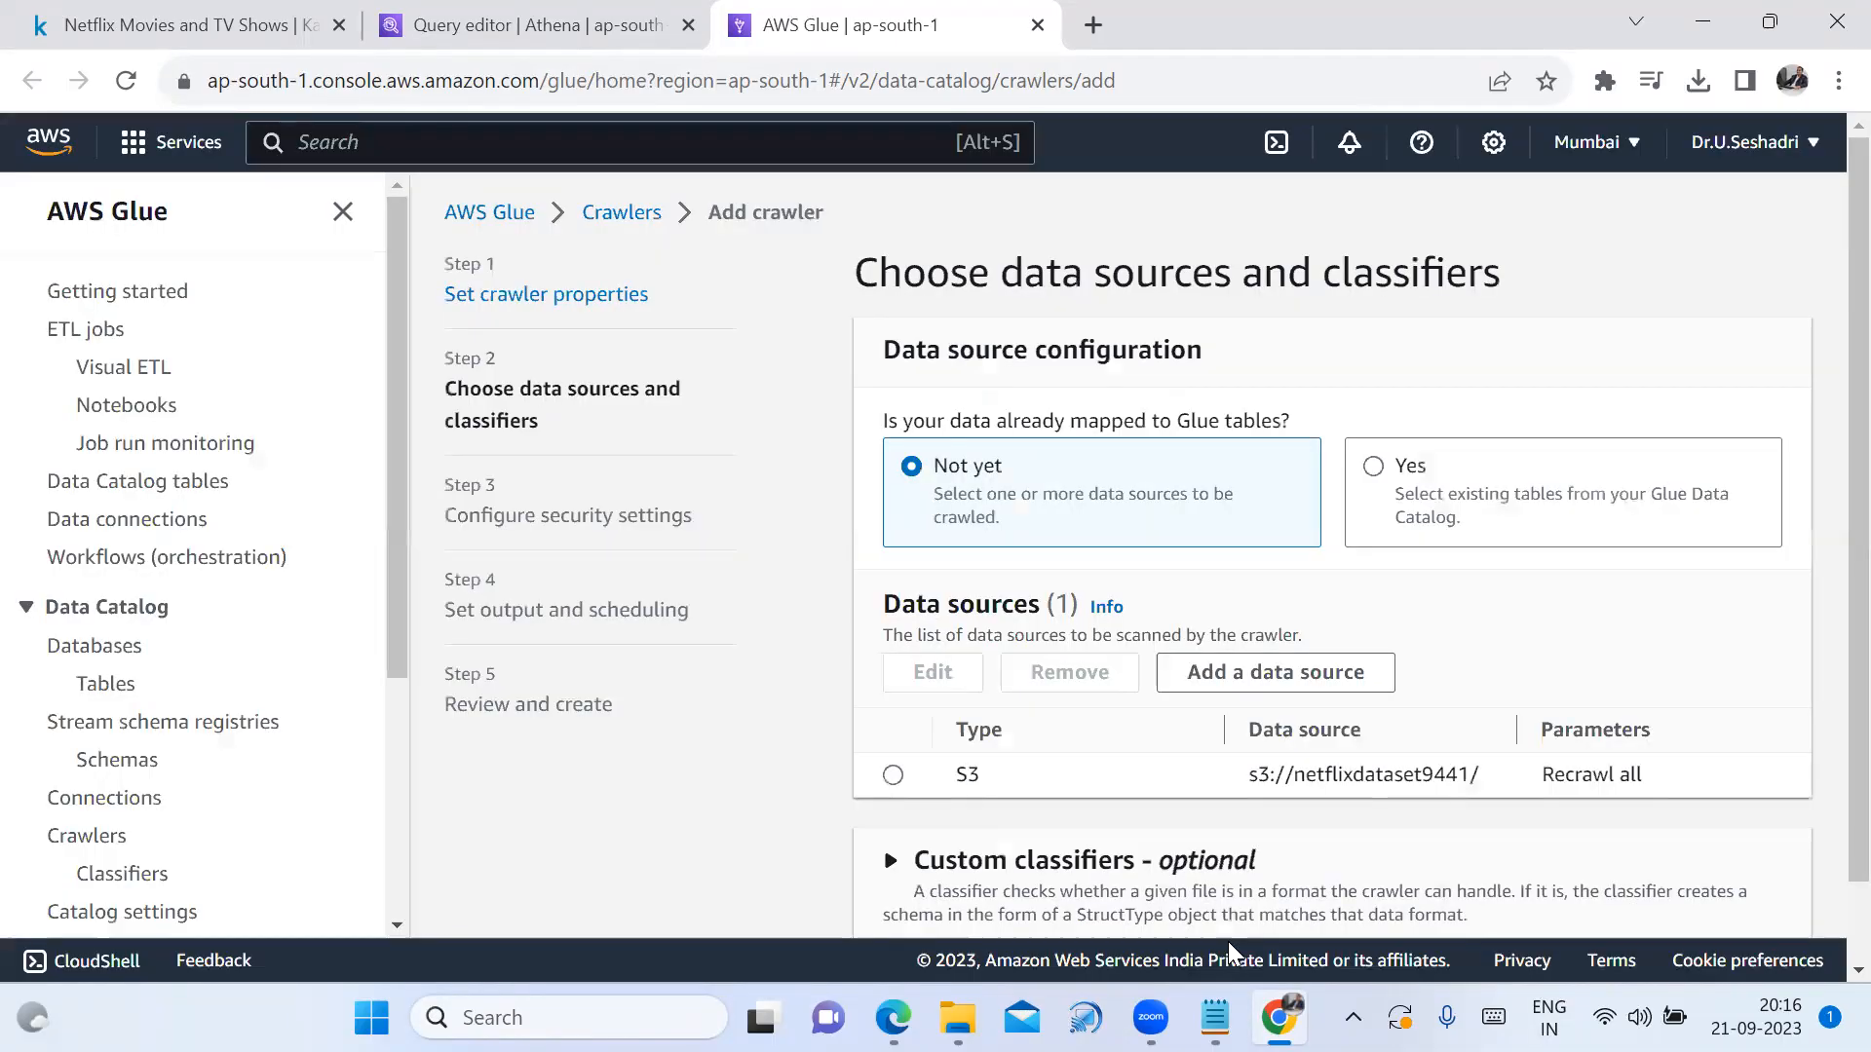
Advance the crawler wizard to the Configure security settings step
scroll(1315, 731, down, 1)
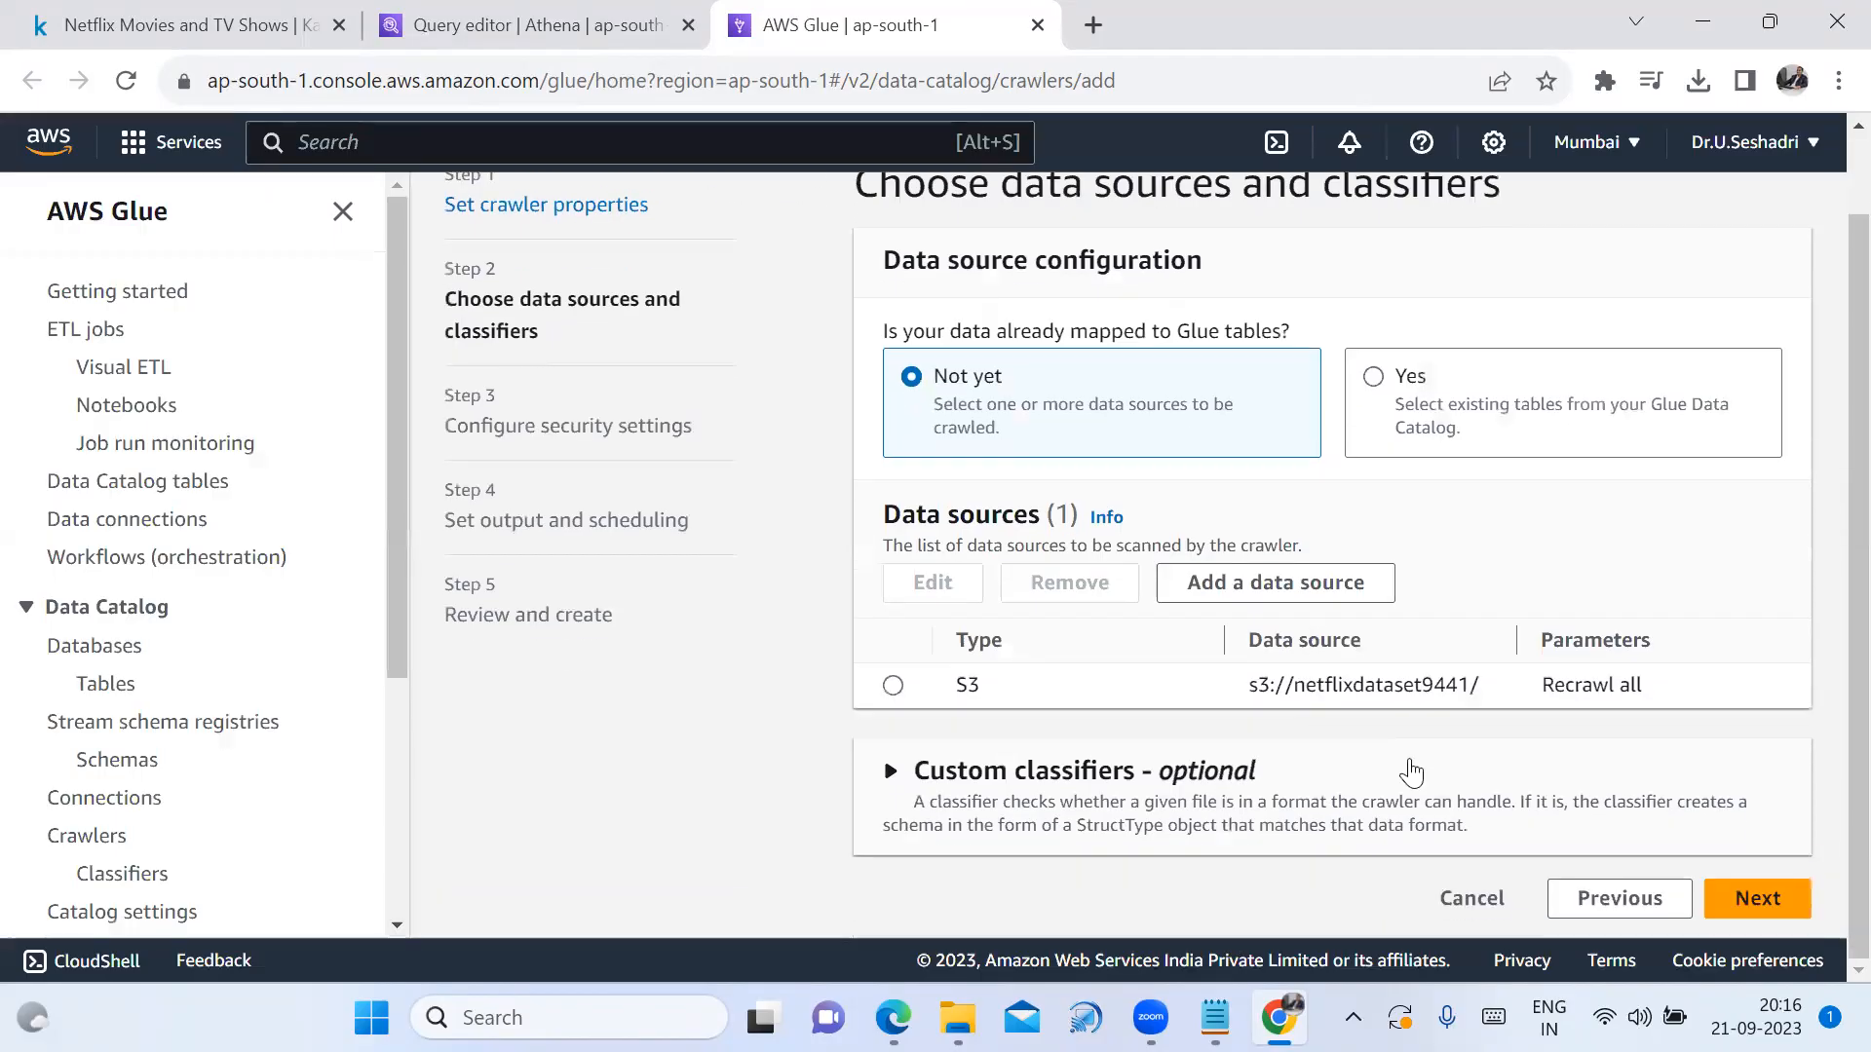
click(1758, 898)
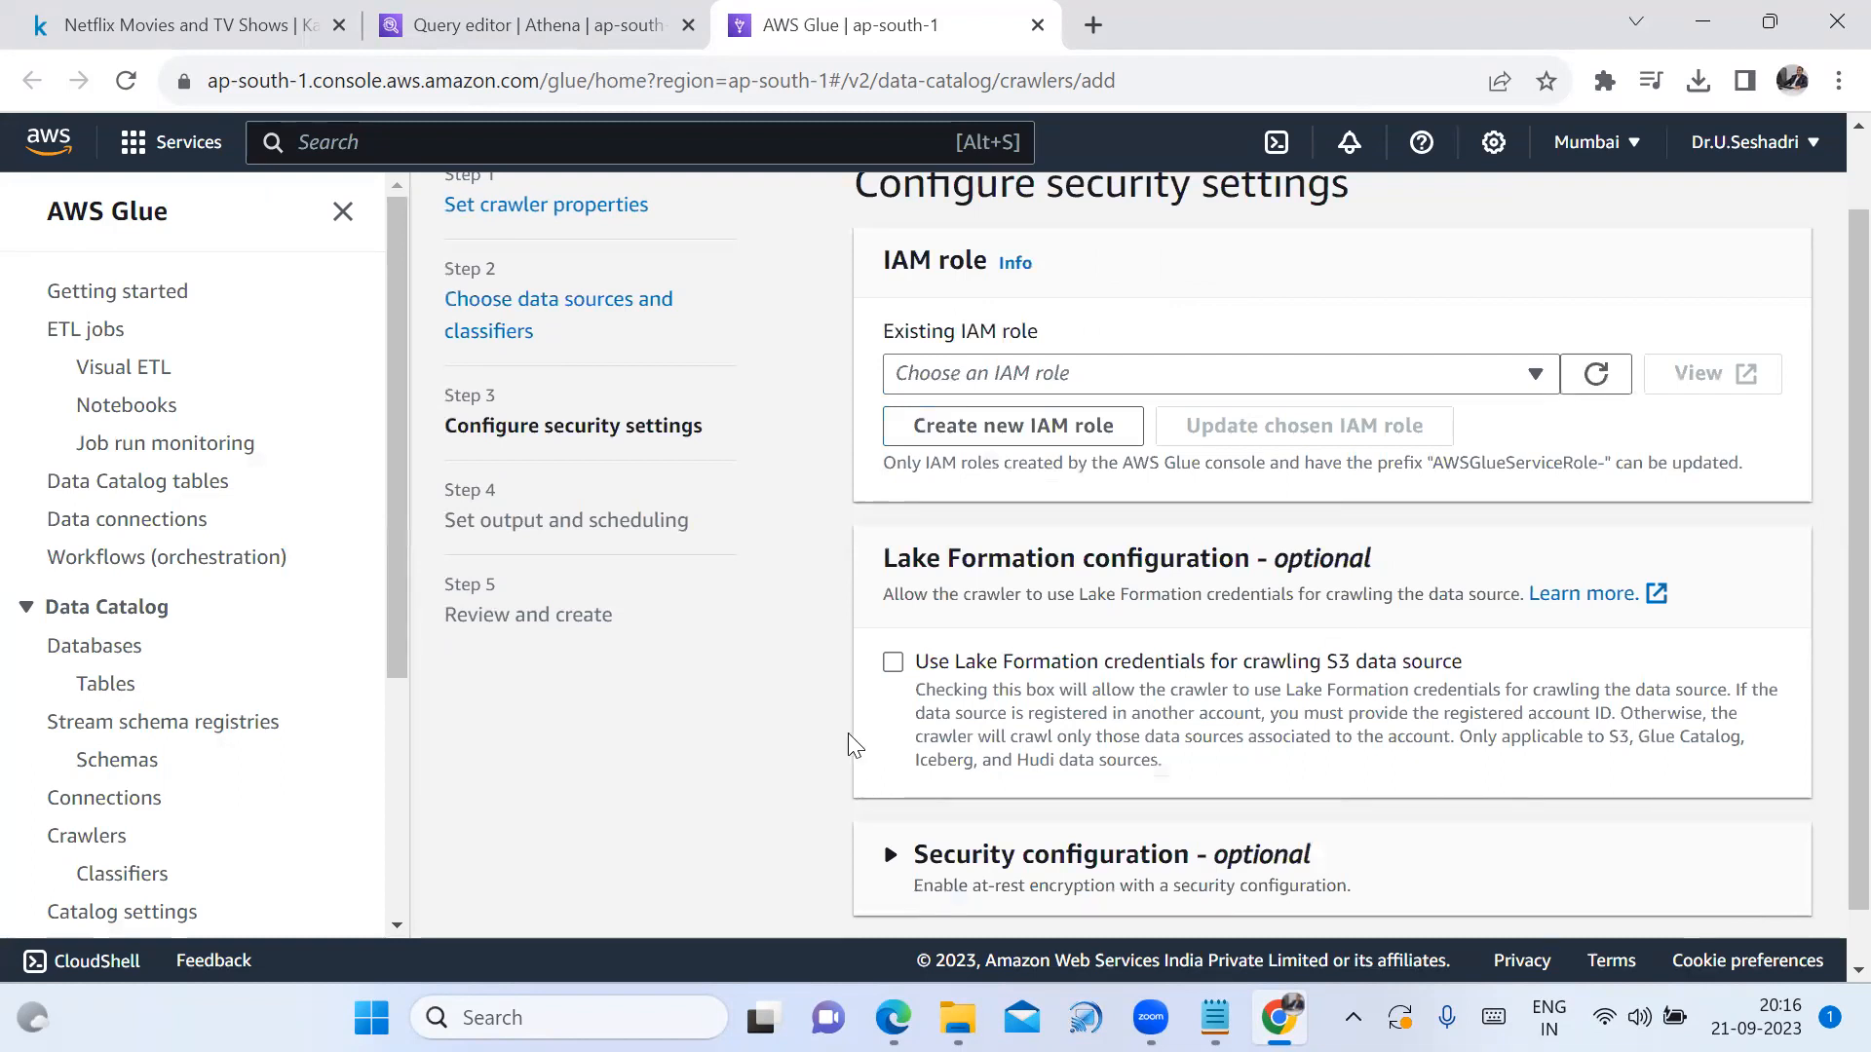
scroll(955, 425, up, 1)
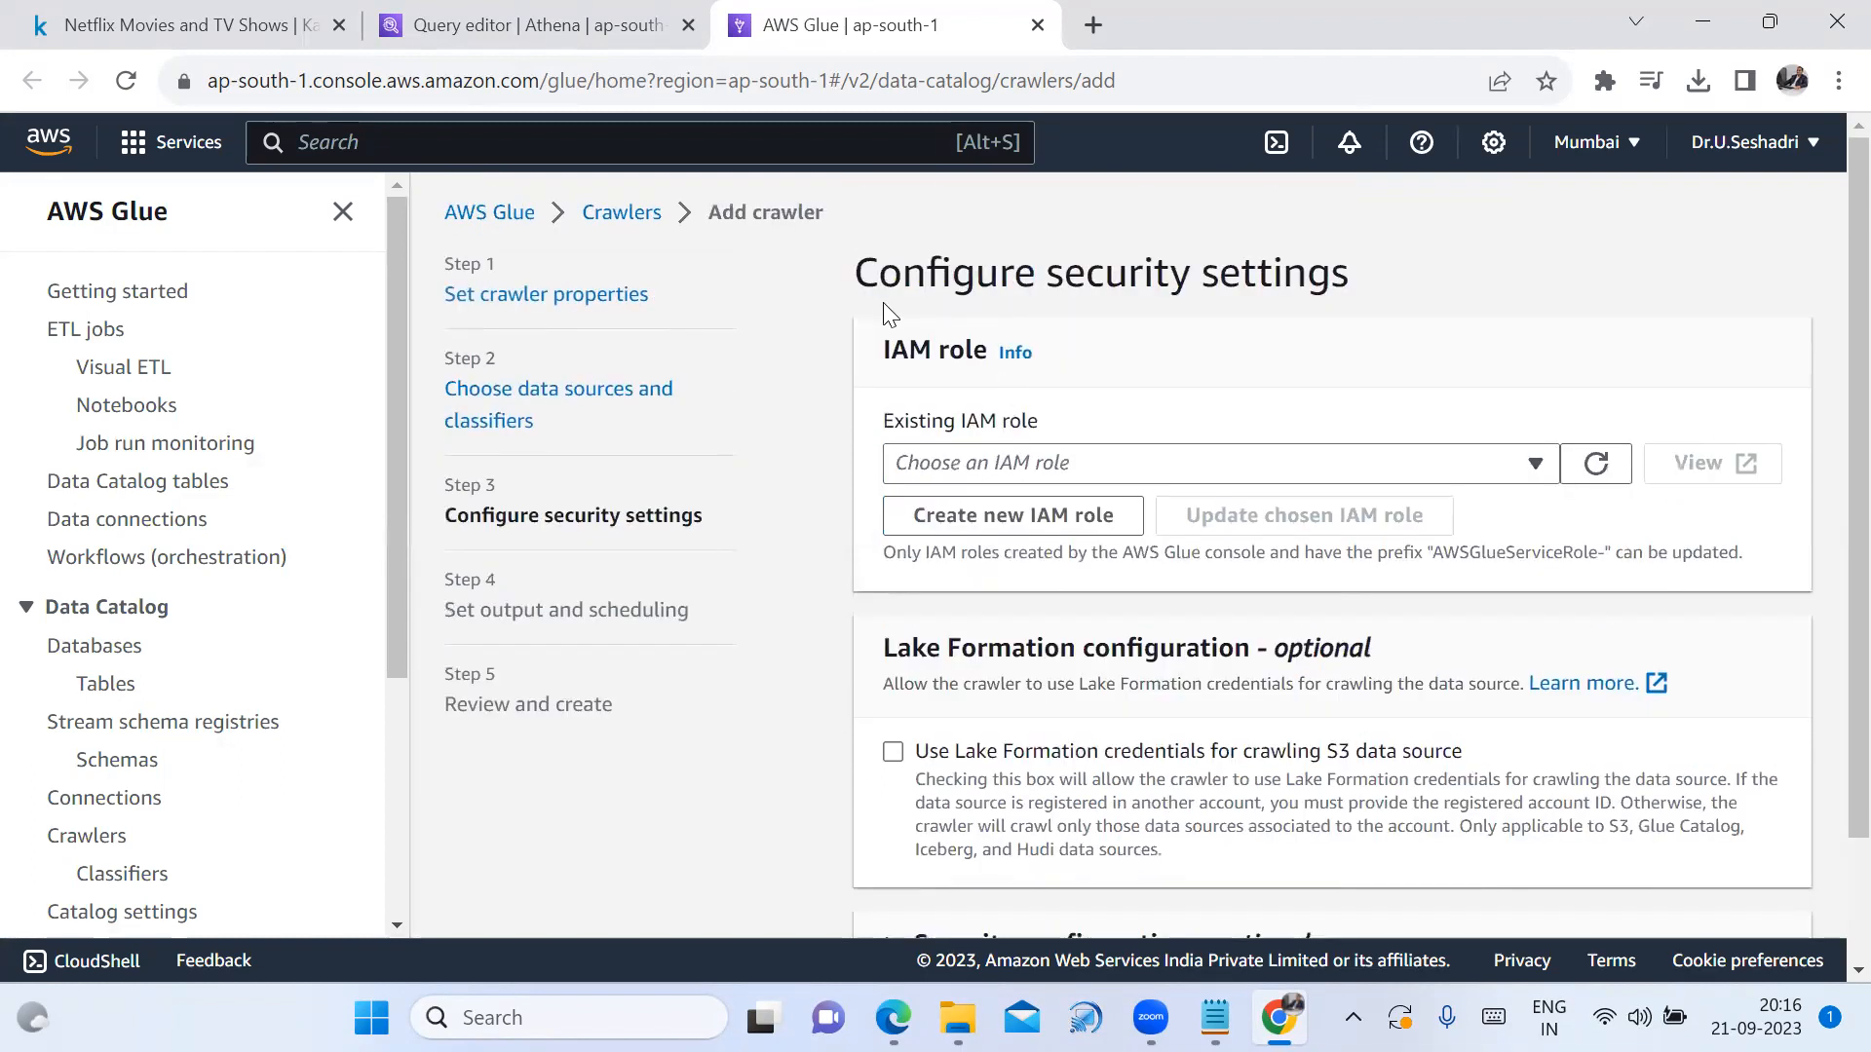
drag(856, 278, 1400, 297)
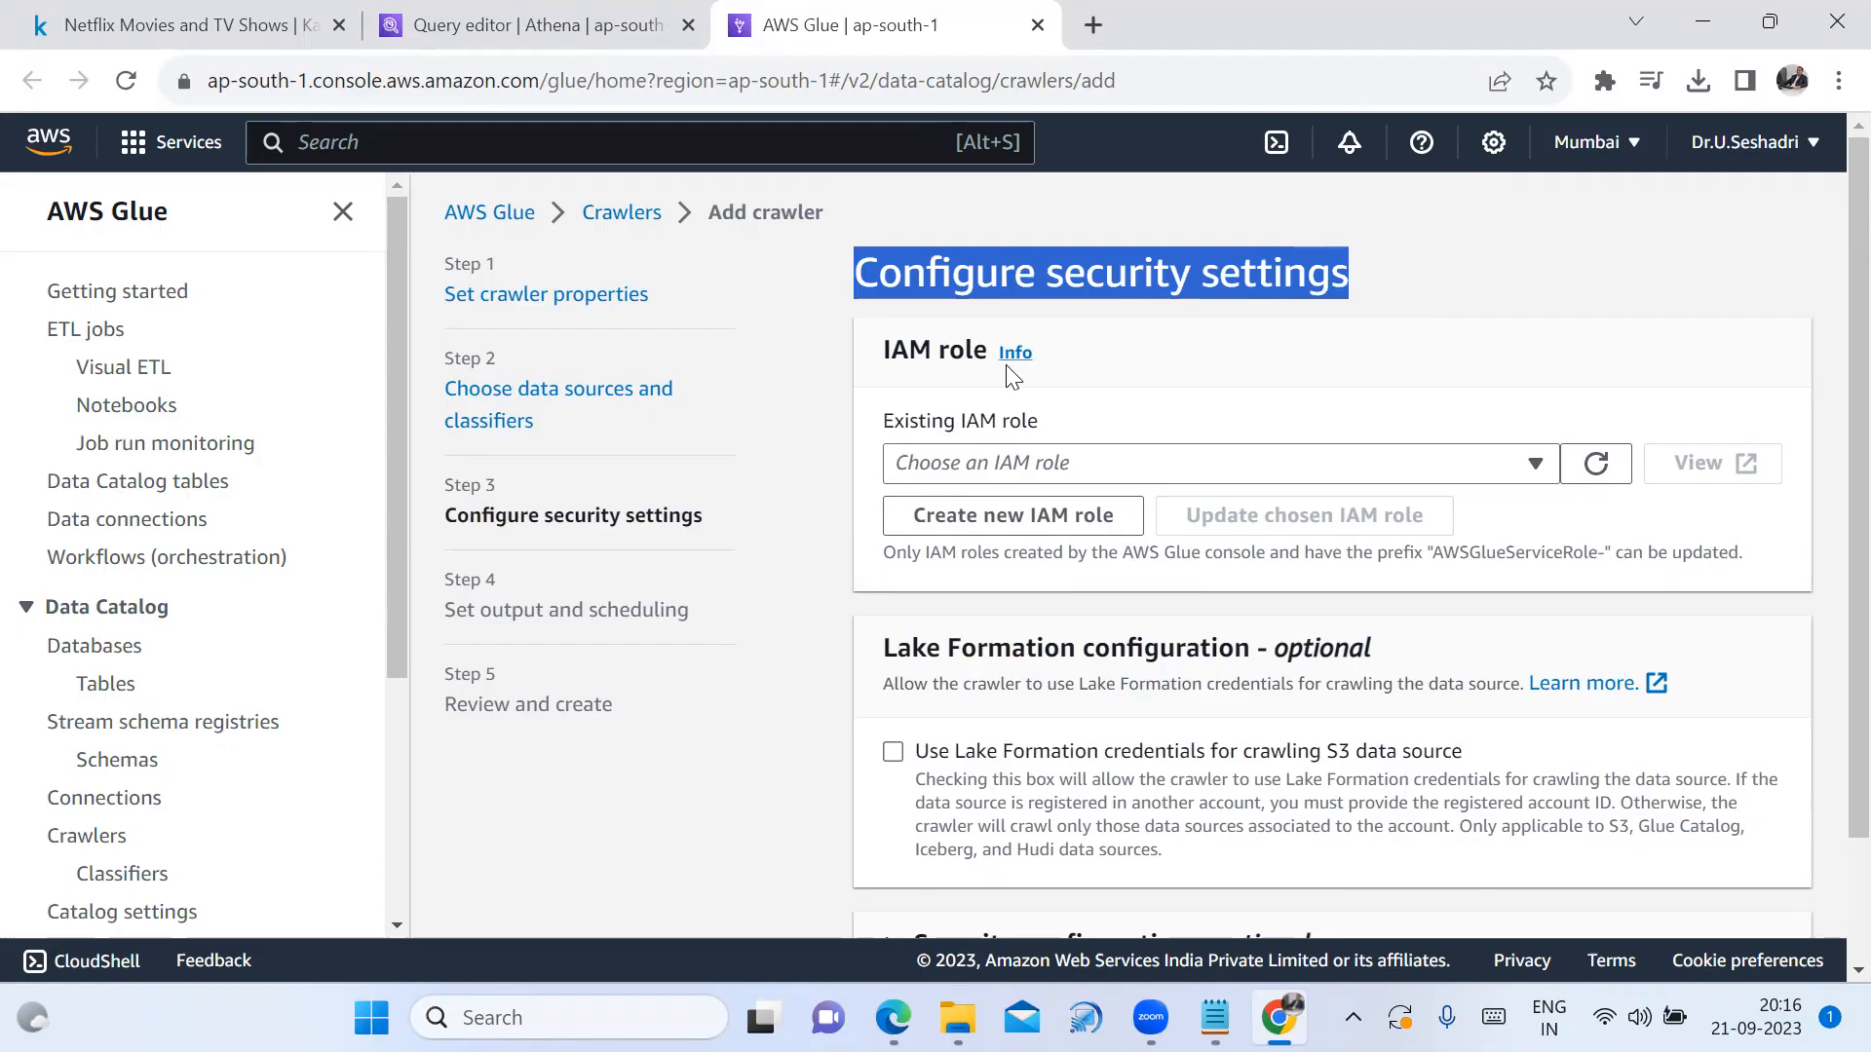
drag(884, 352, 1030, 364)
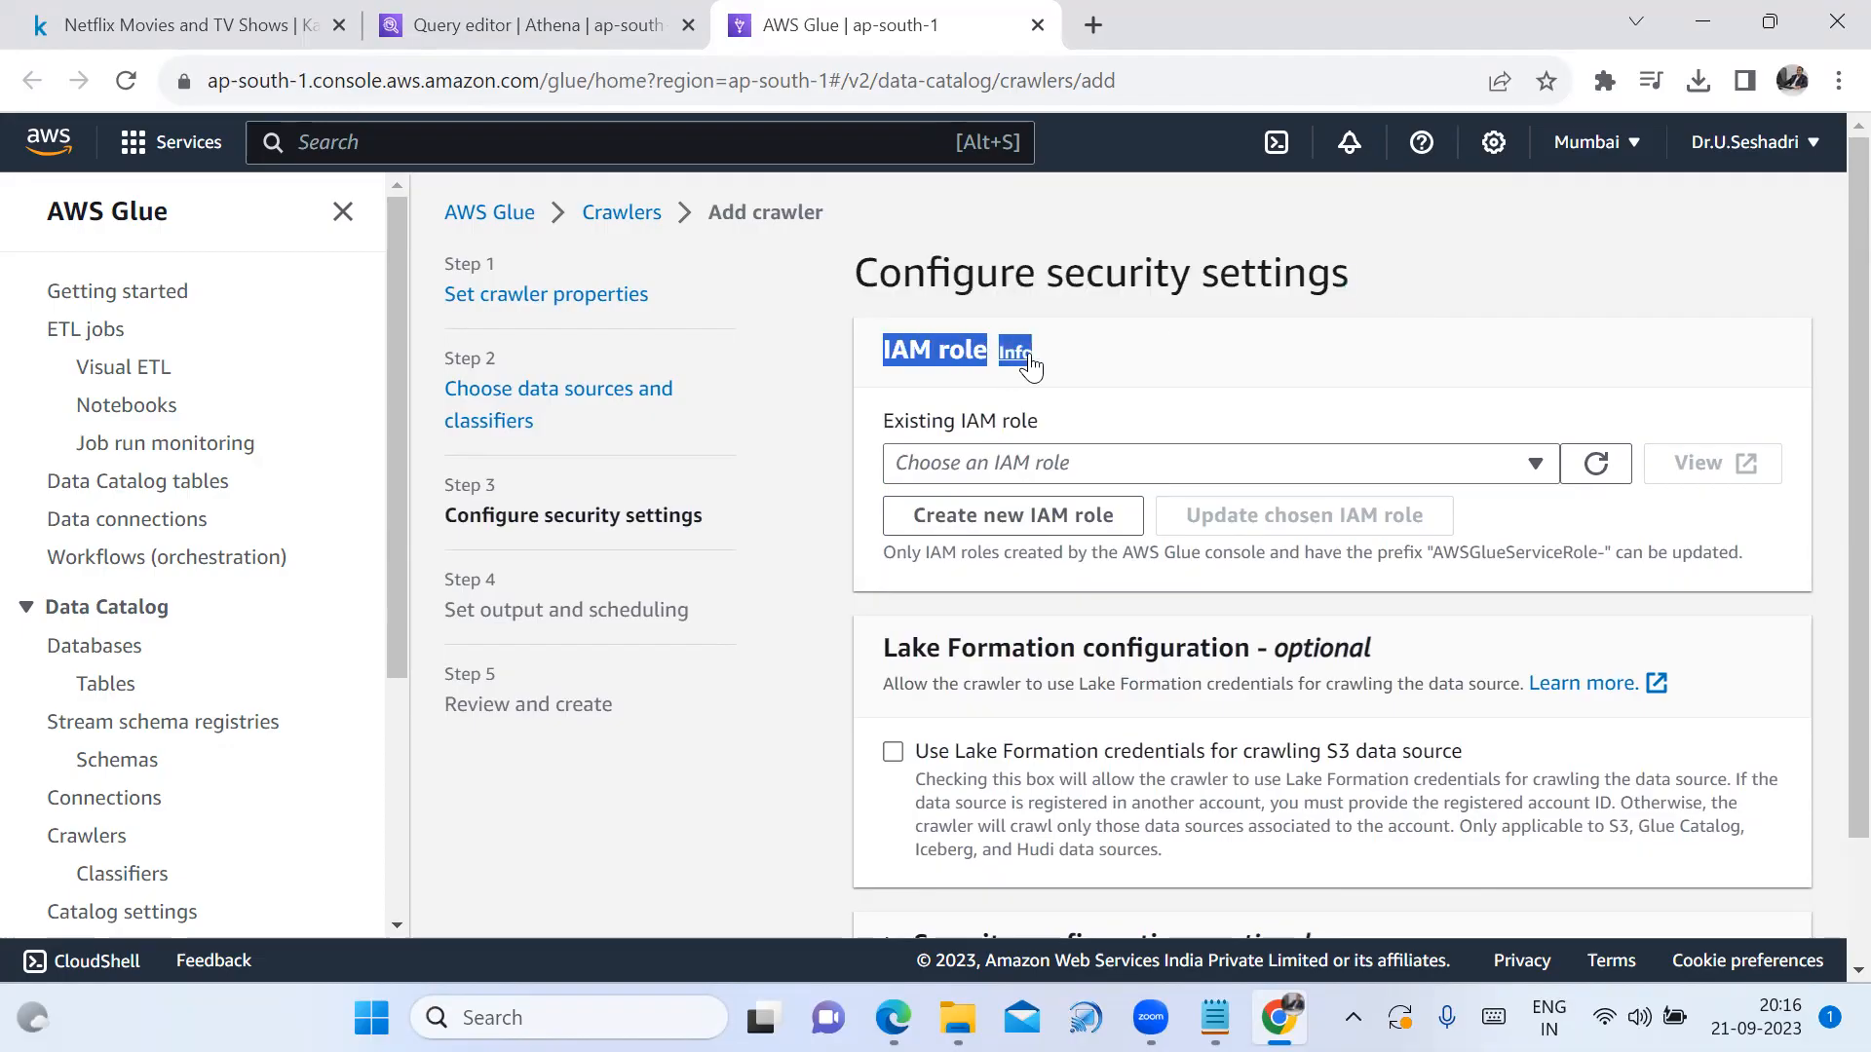
click(1174, 377)
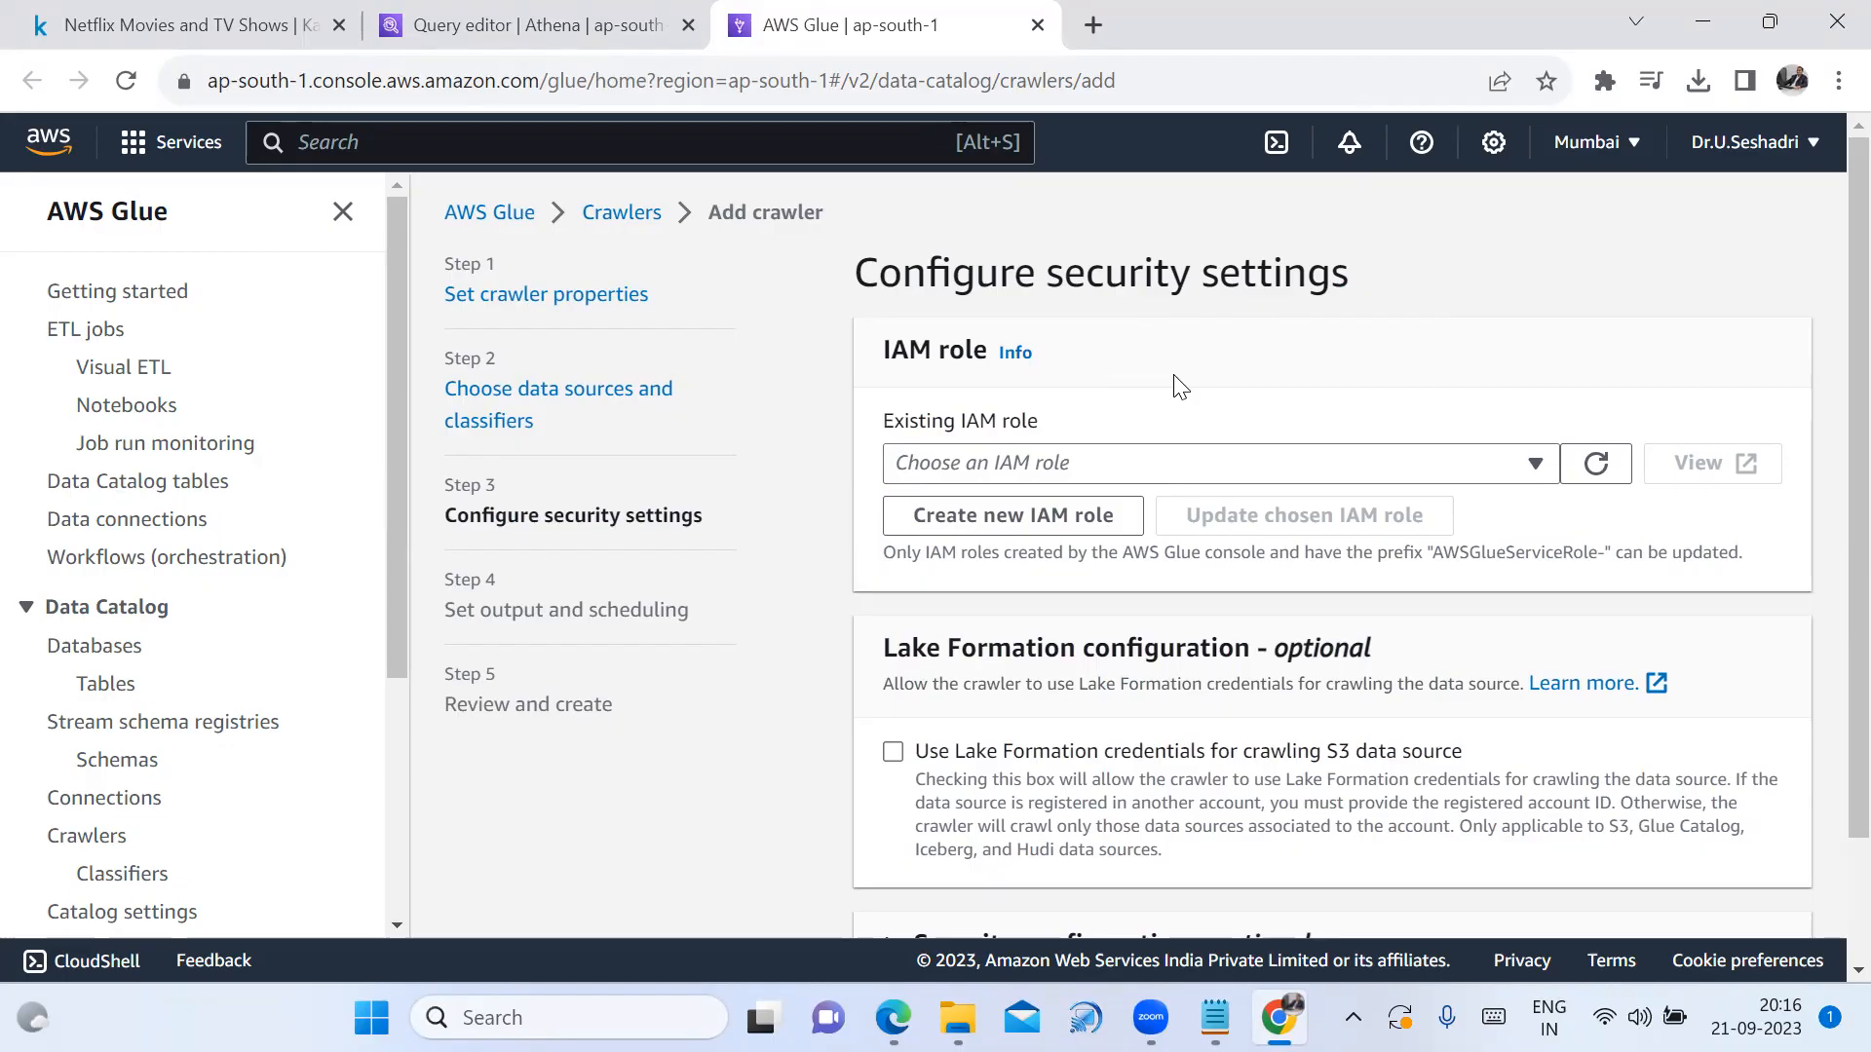
Check the existing IAM roles, then start creating a new IAM role
click(1511, 471)
click(1512, 472)
click(1069, 526)
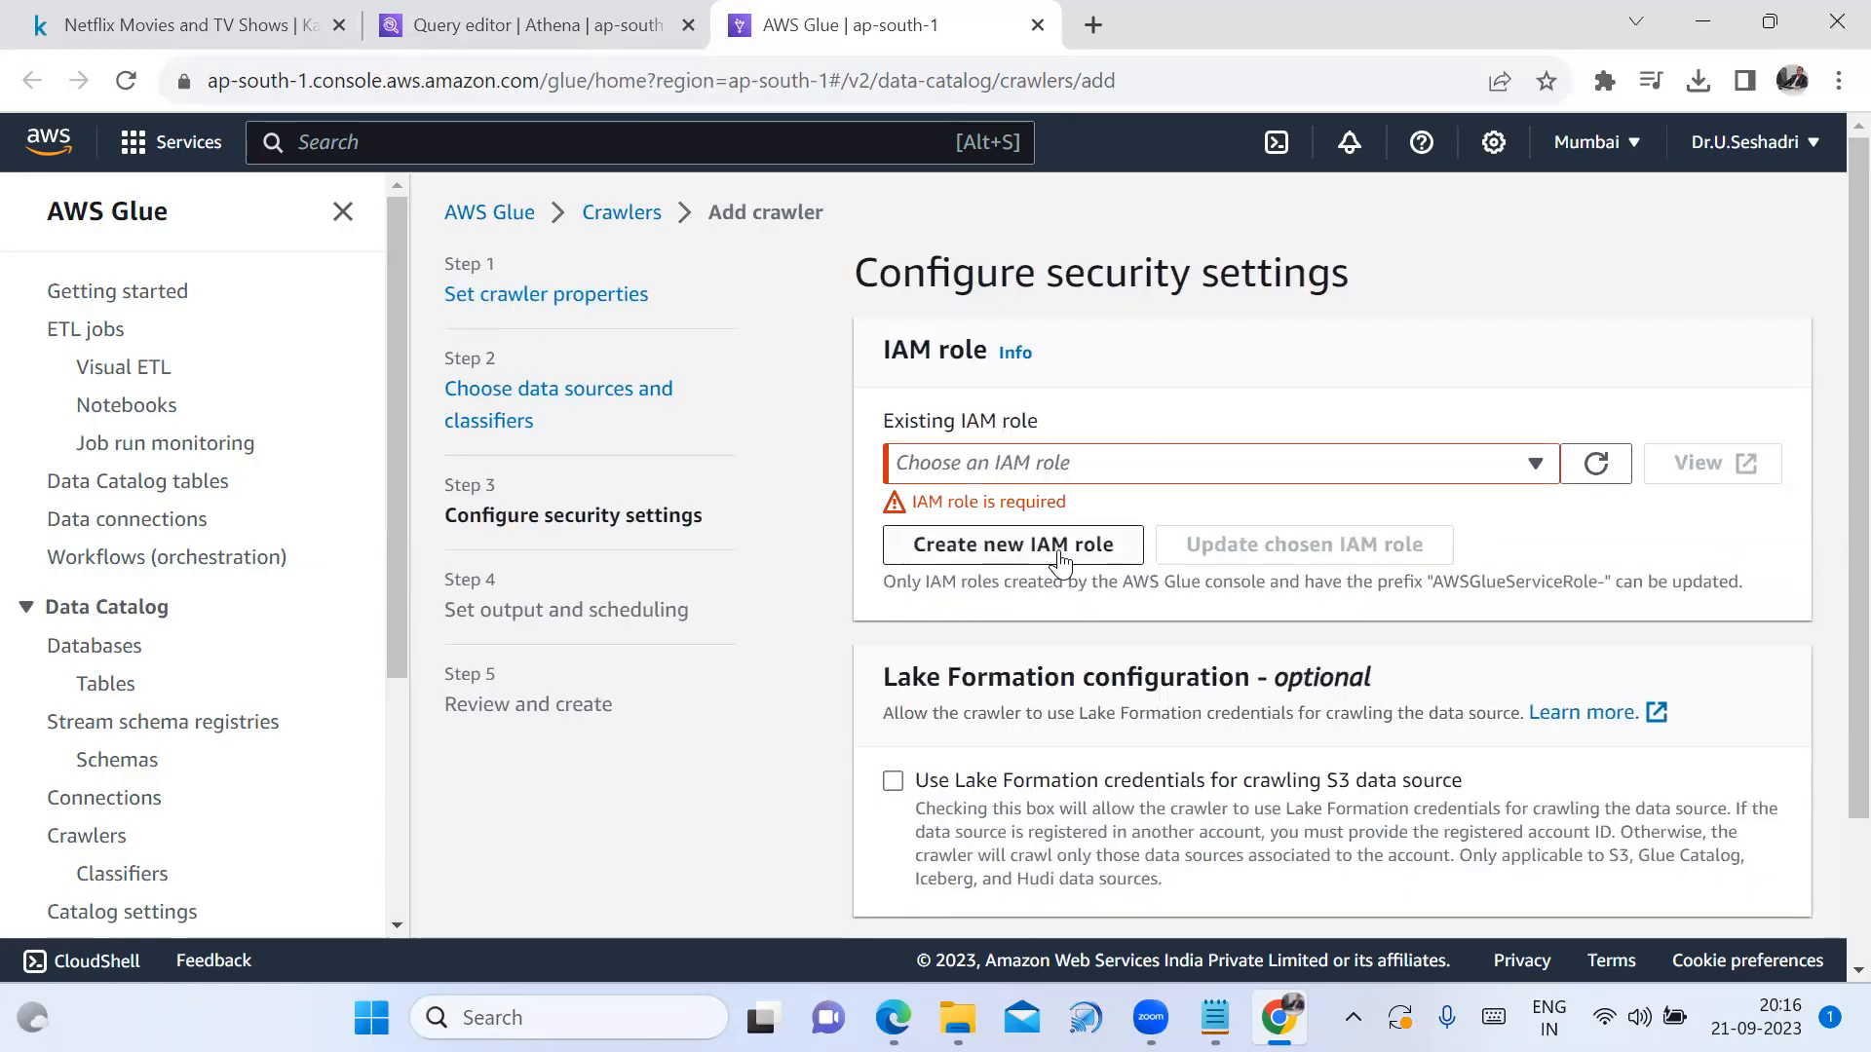
click(1060, 547)
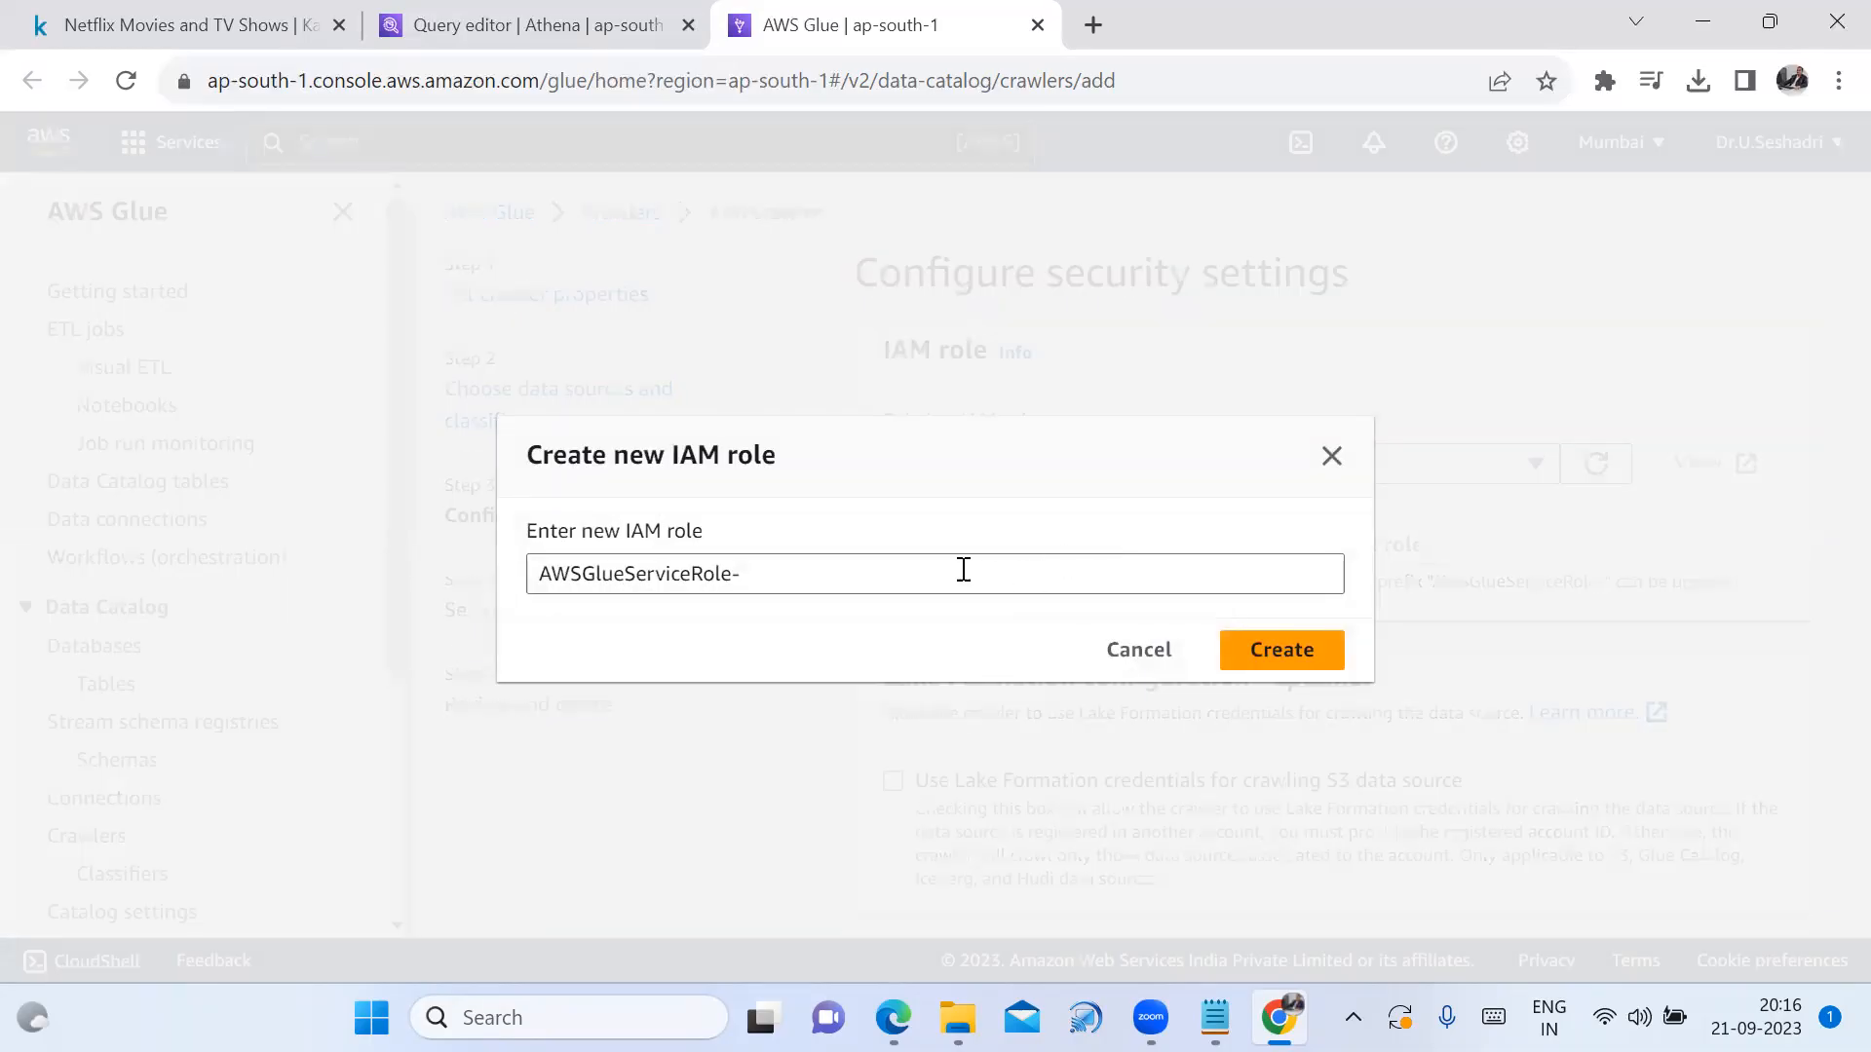
Give the new role the suffix netflix_crawler_role_us, using an underscore separator
click(786, 584)
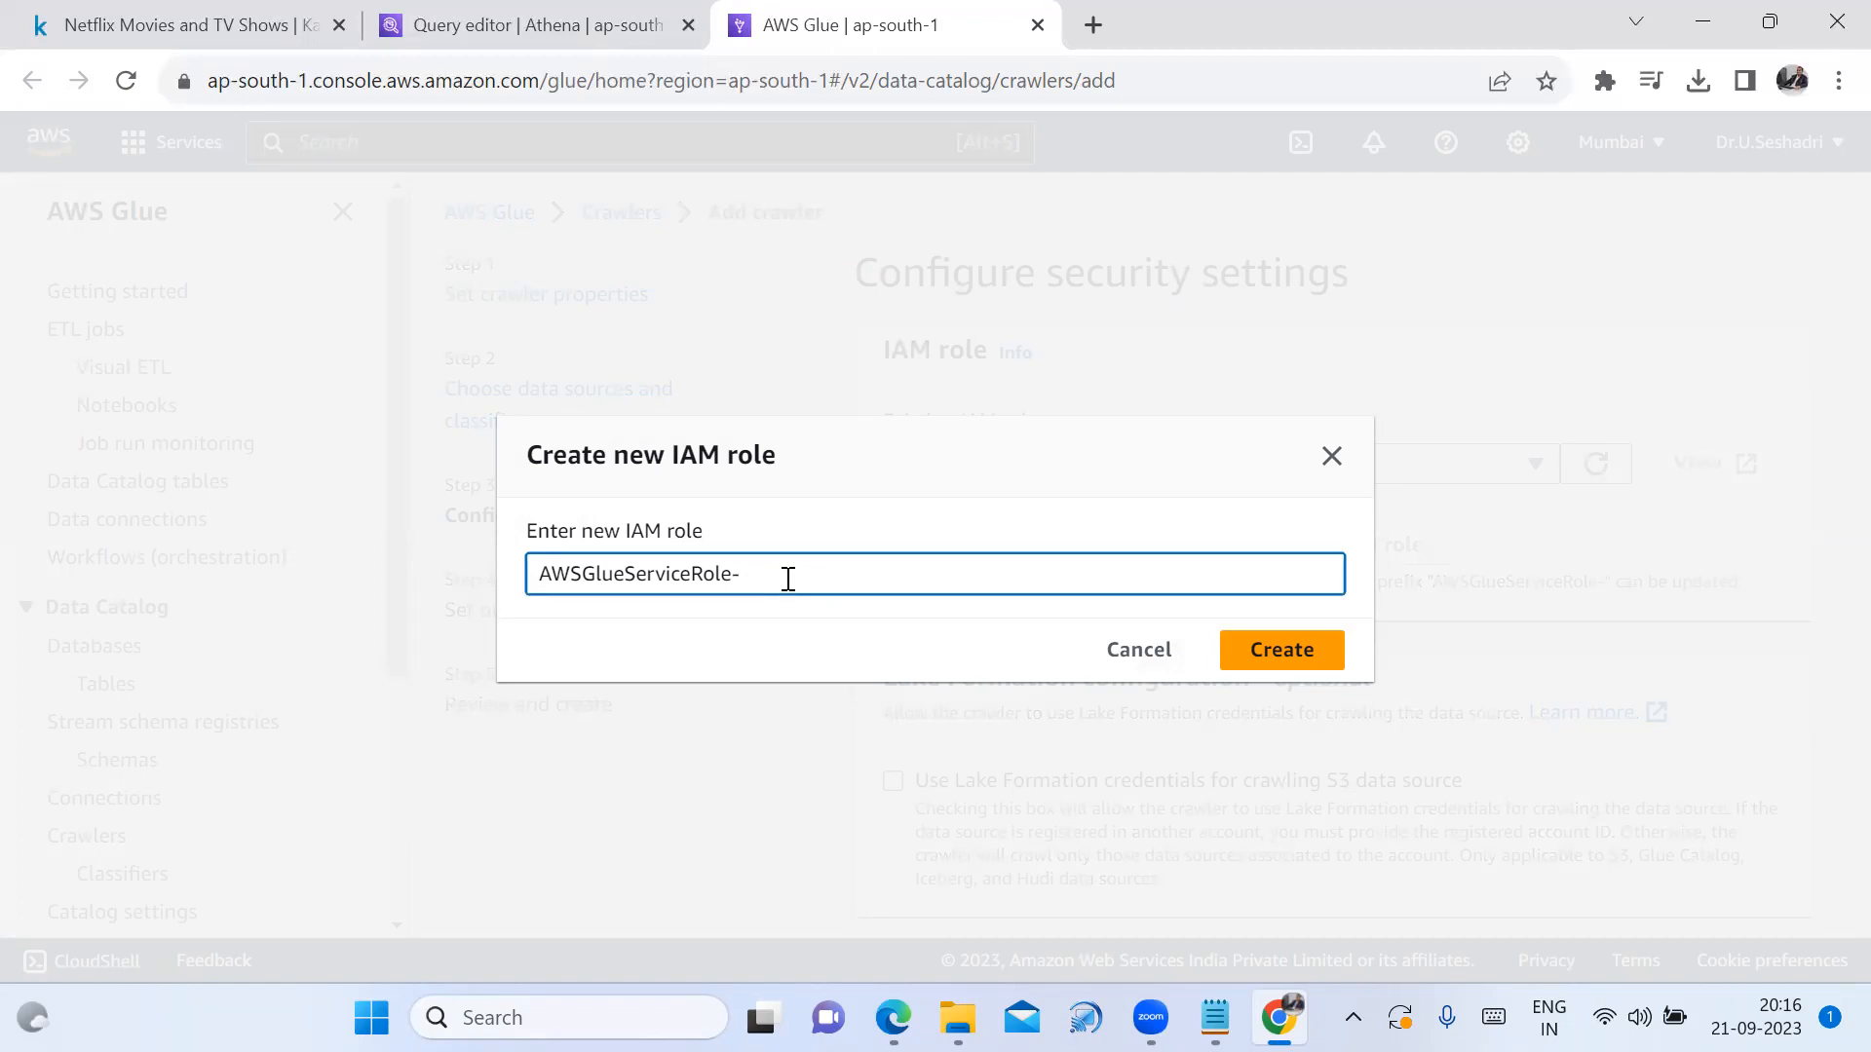
text(netflix_crawler_)
click(807, 574)
key(BackSpace)
text(_crawler_role_us)
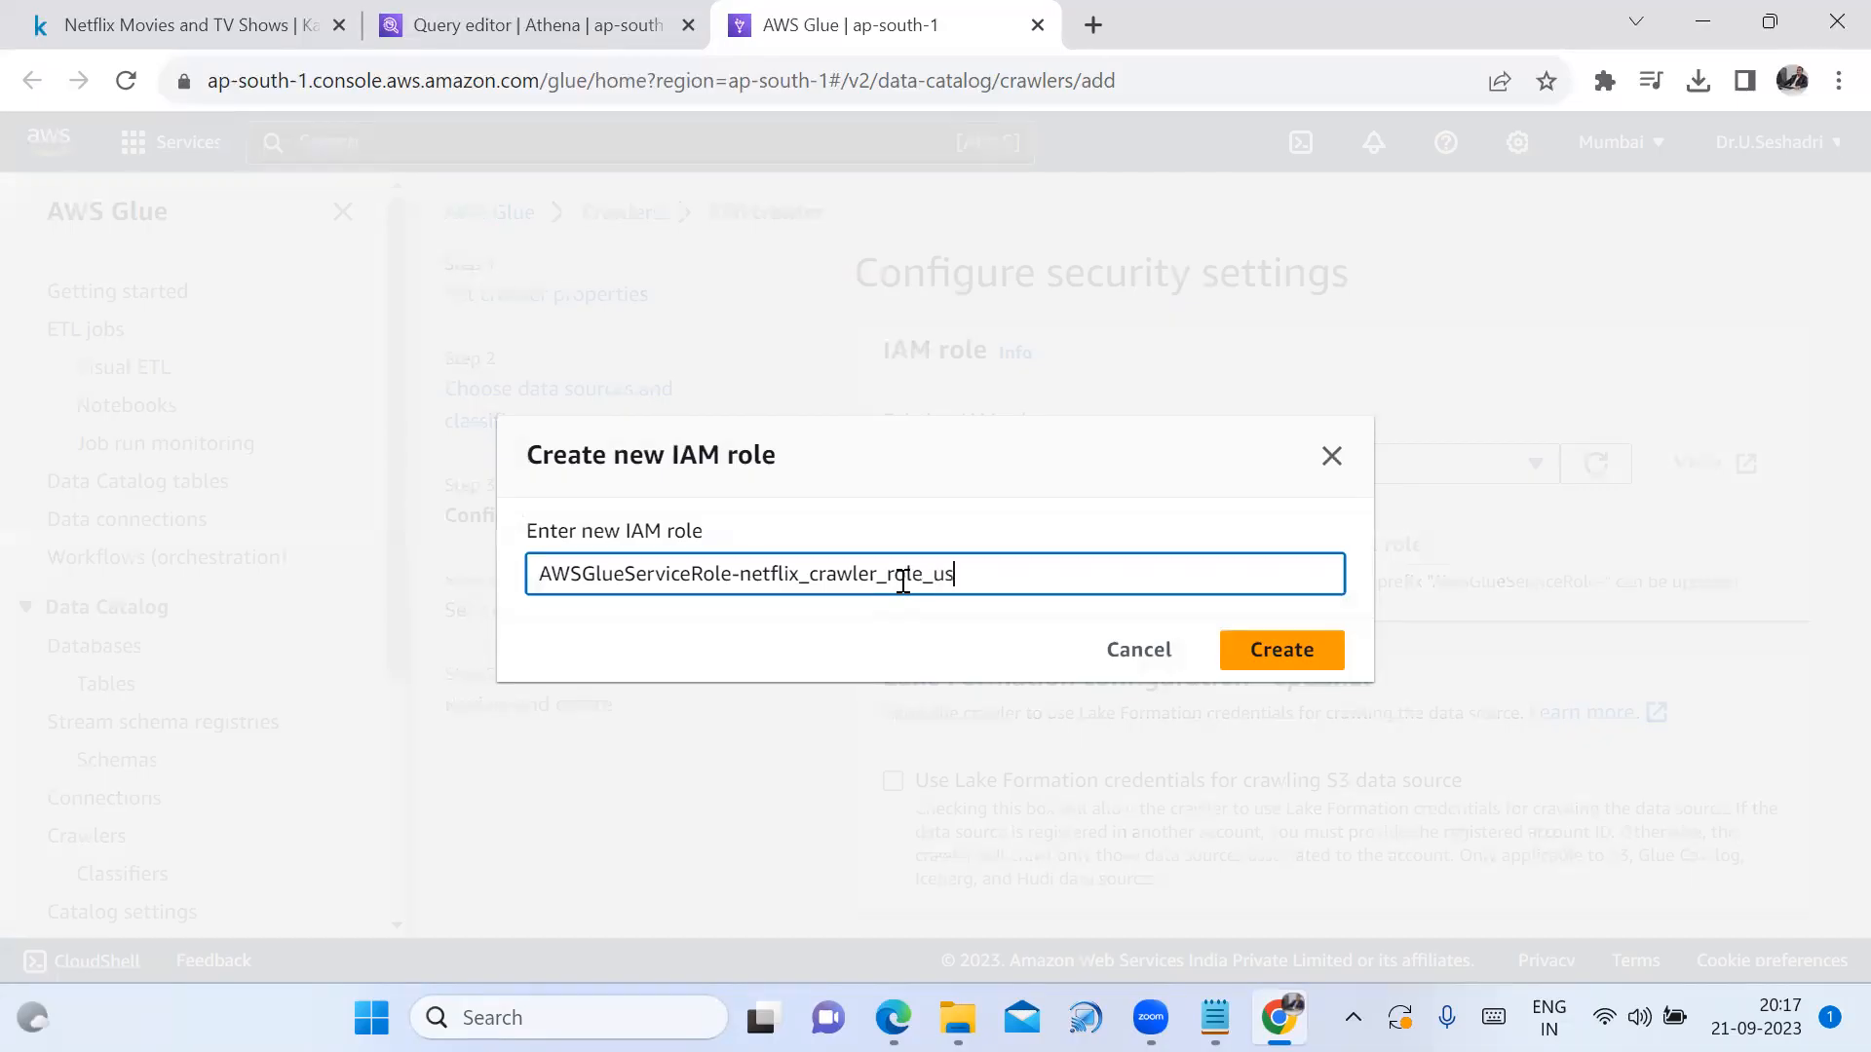
Copy netflix_crawler_role_us into the Notepad notes on its own line
drag(956, 573, 742, 573)
key(ctrl+c)
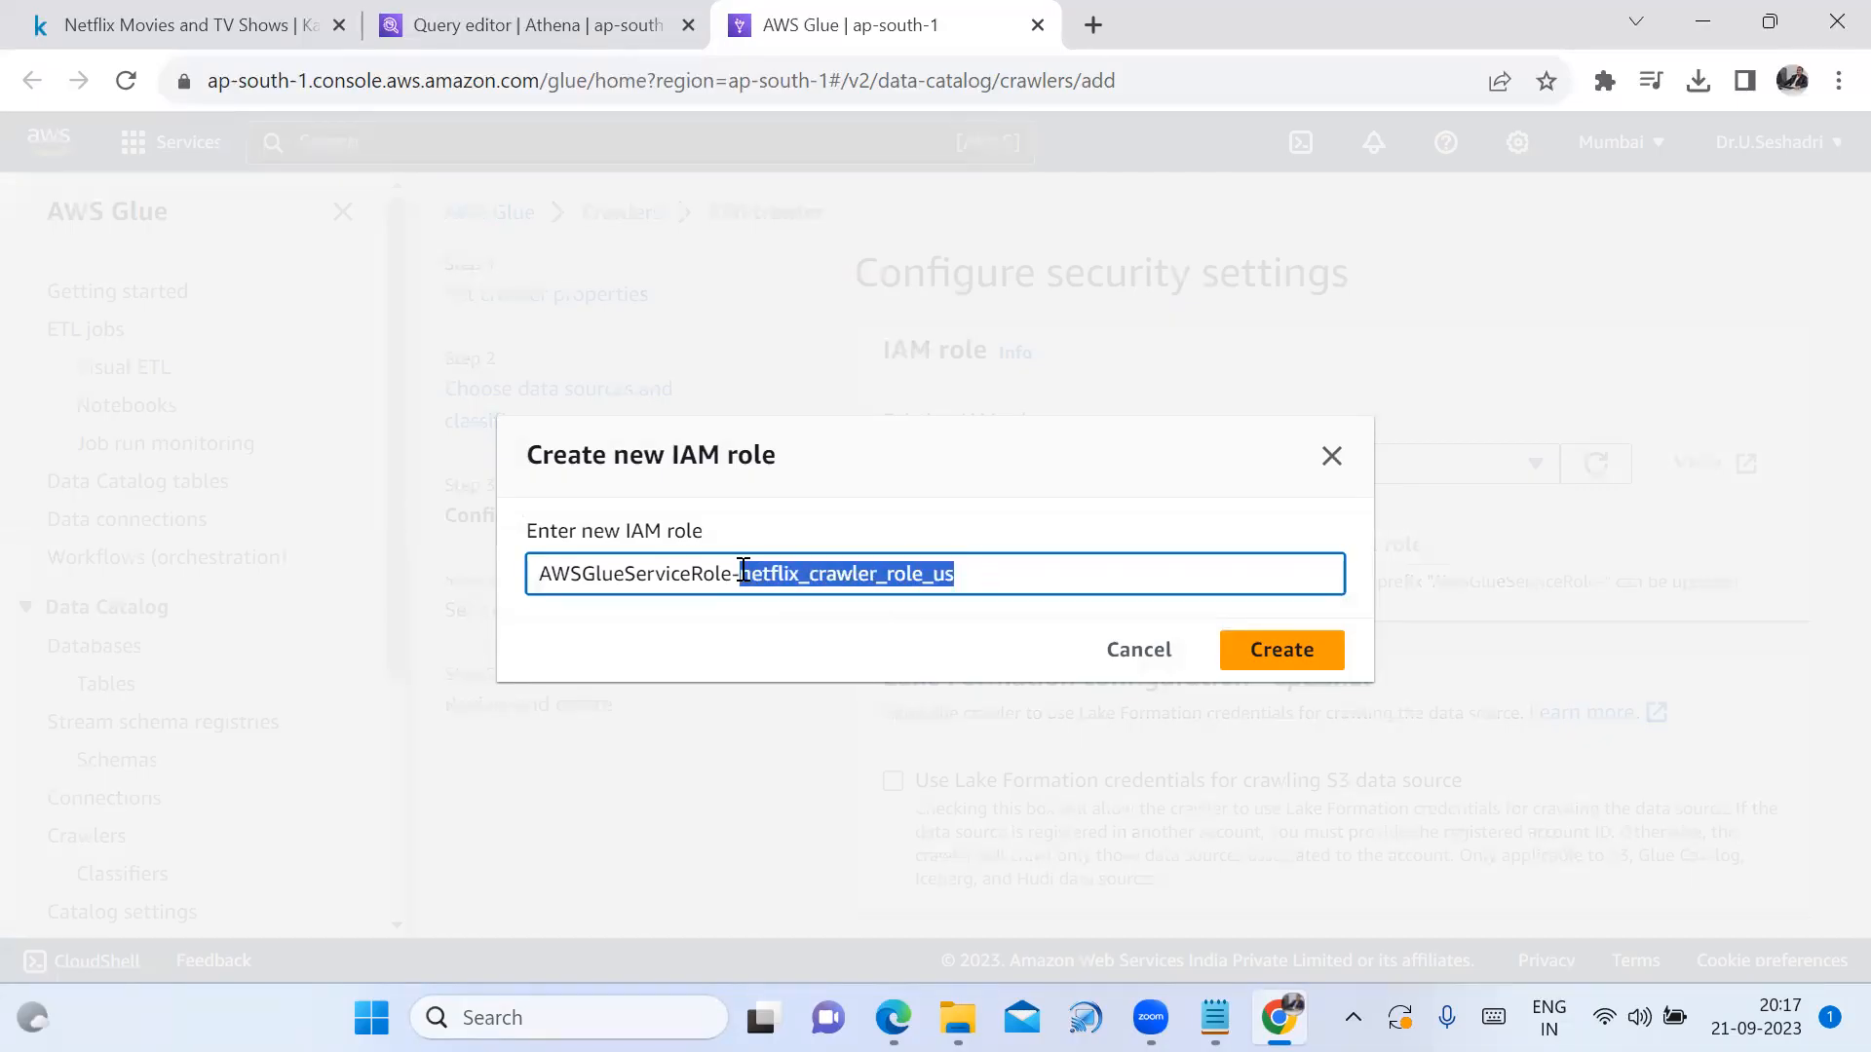
click(1215, 1015)
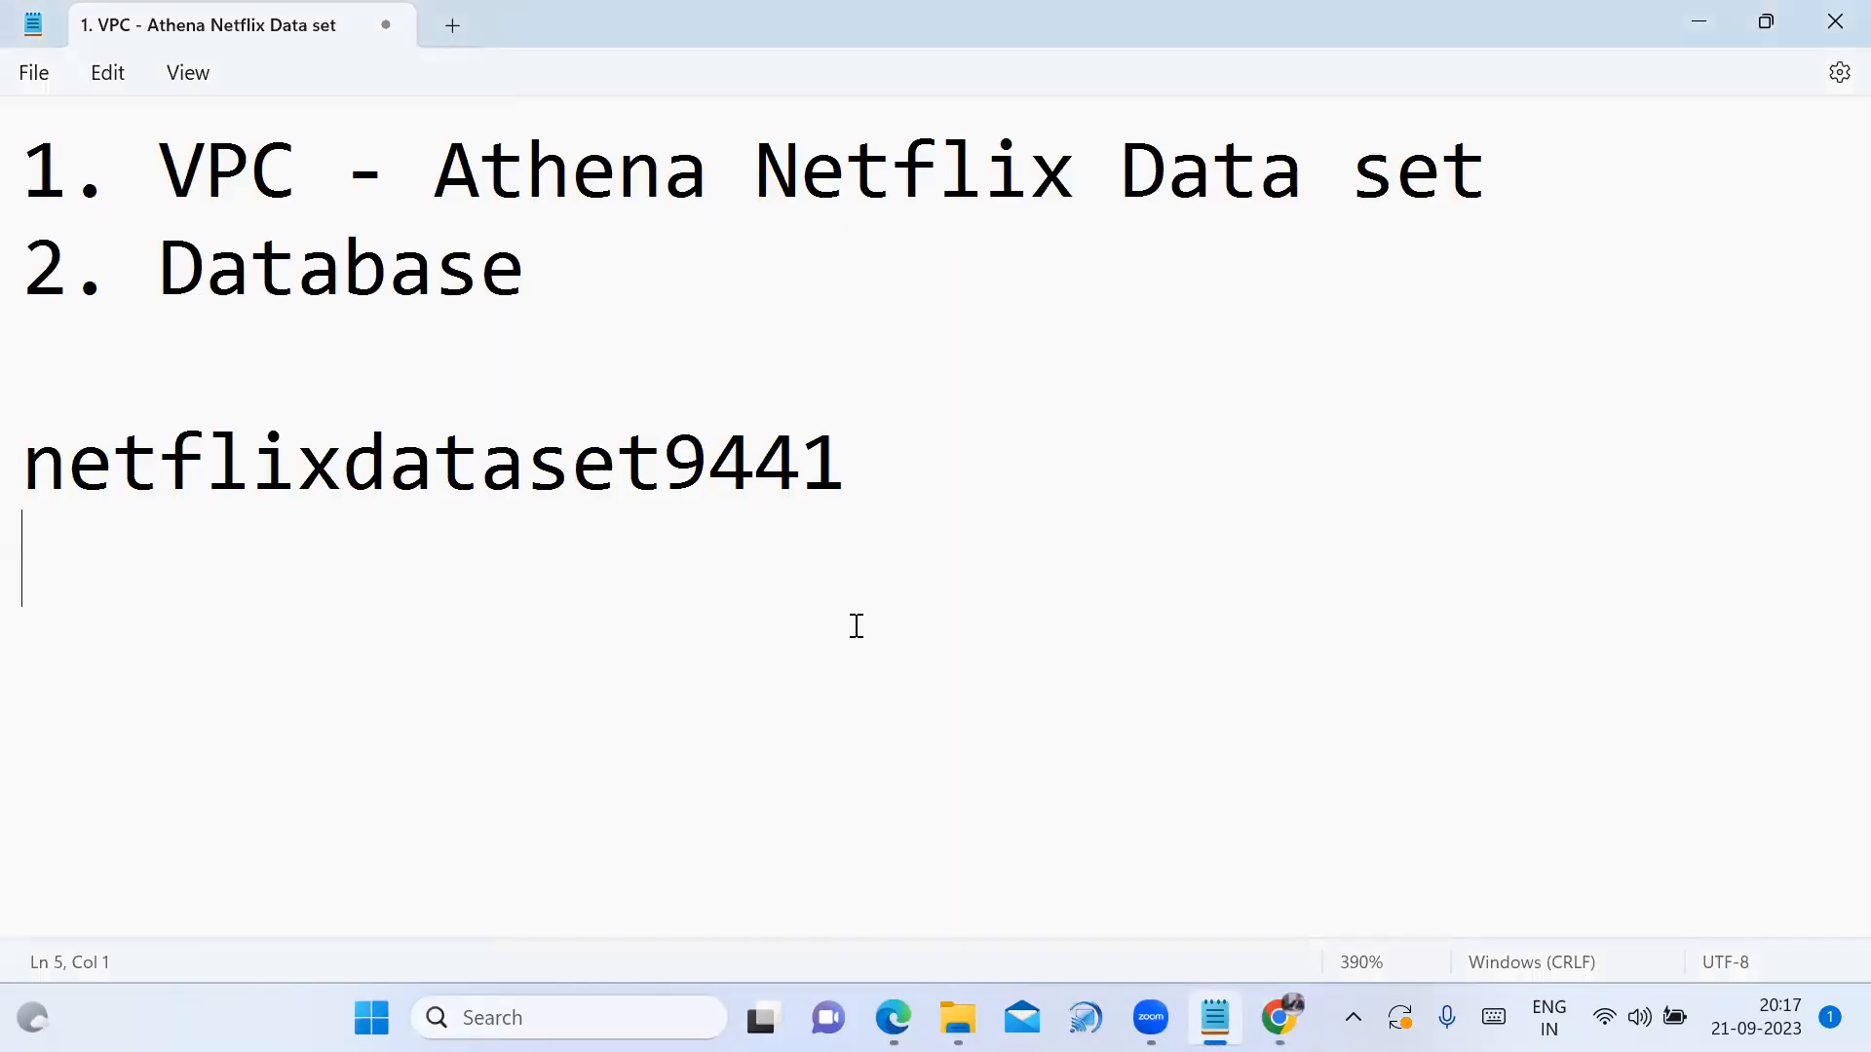
key(ctrl+v)
key(Return)
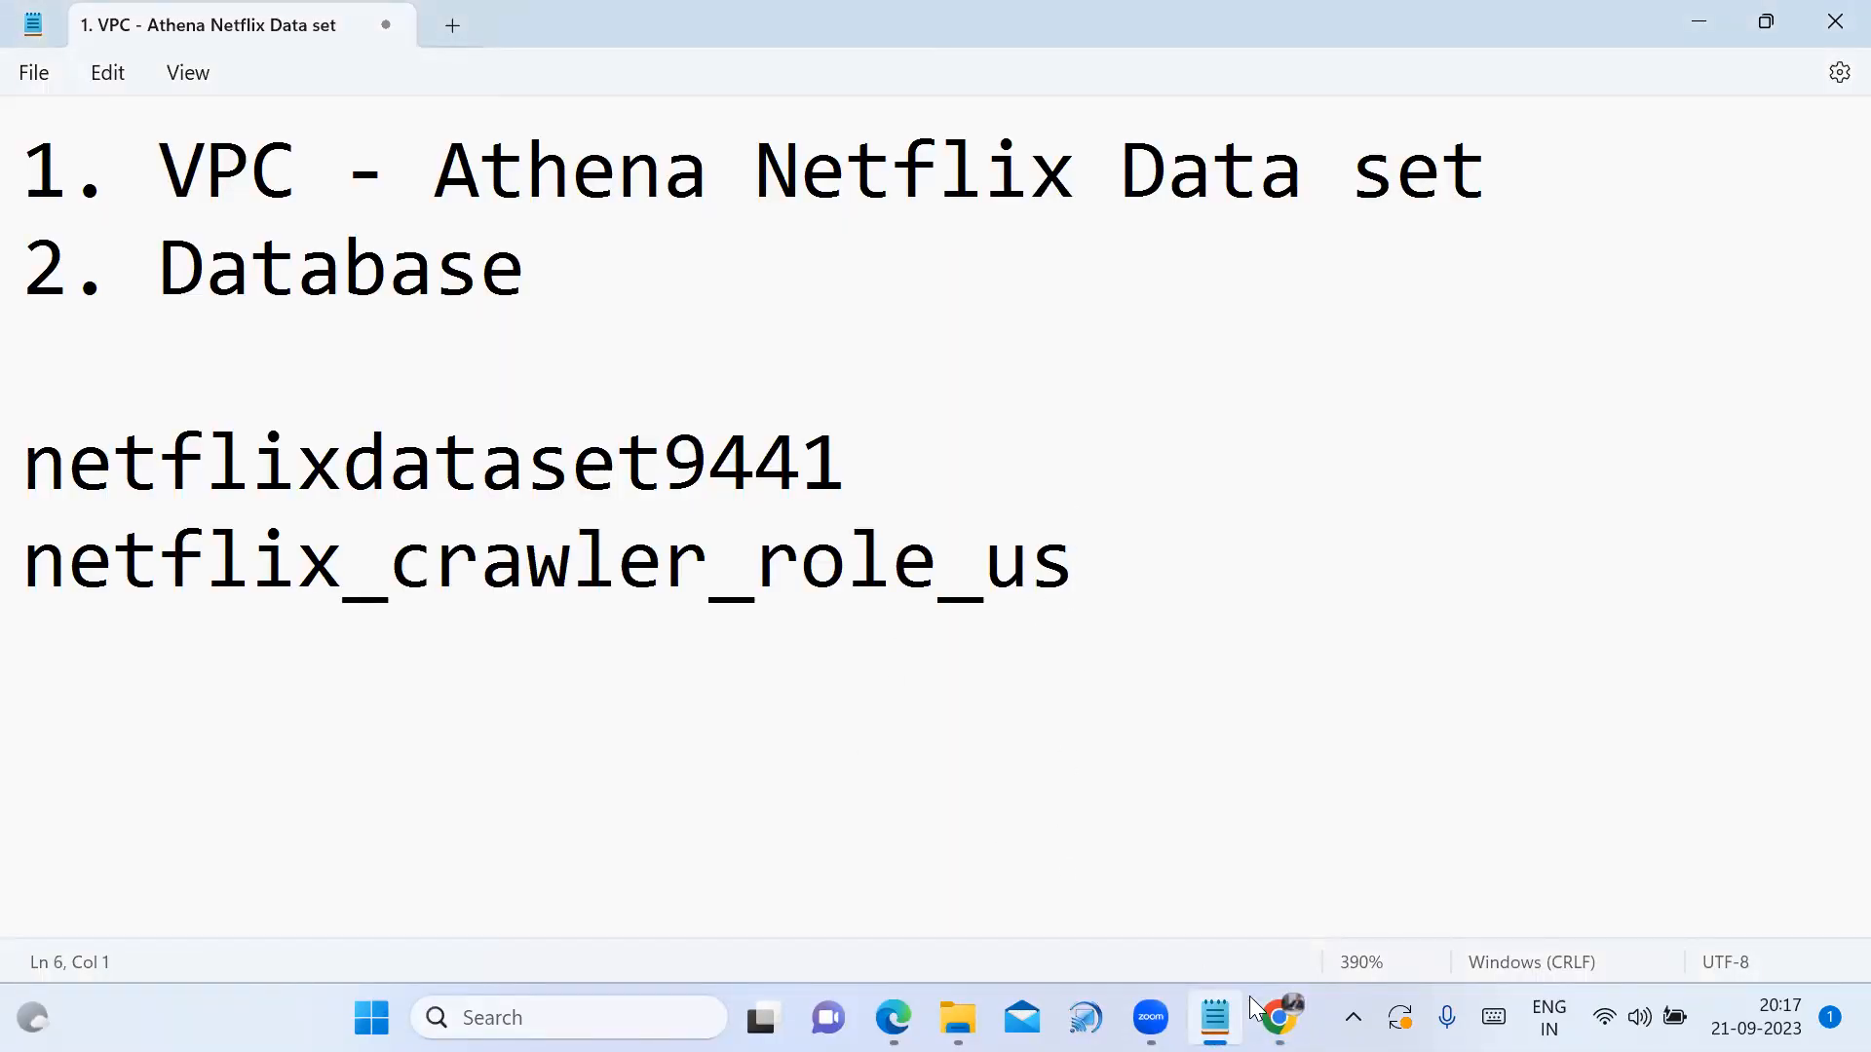
Create AWSGlueServiceRole-netflix_crawler_role_us, assign it to the crawler, and continue to output and scheduling
key(alt+Tab)
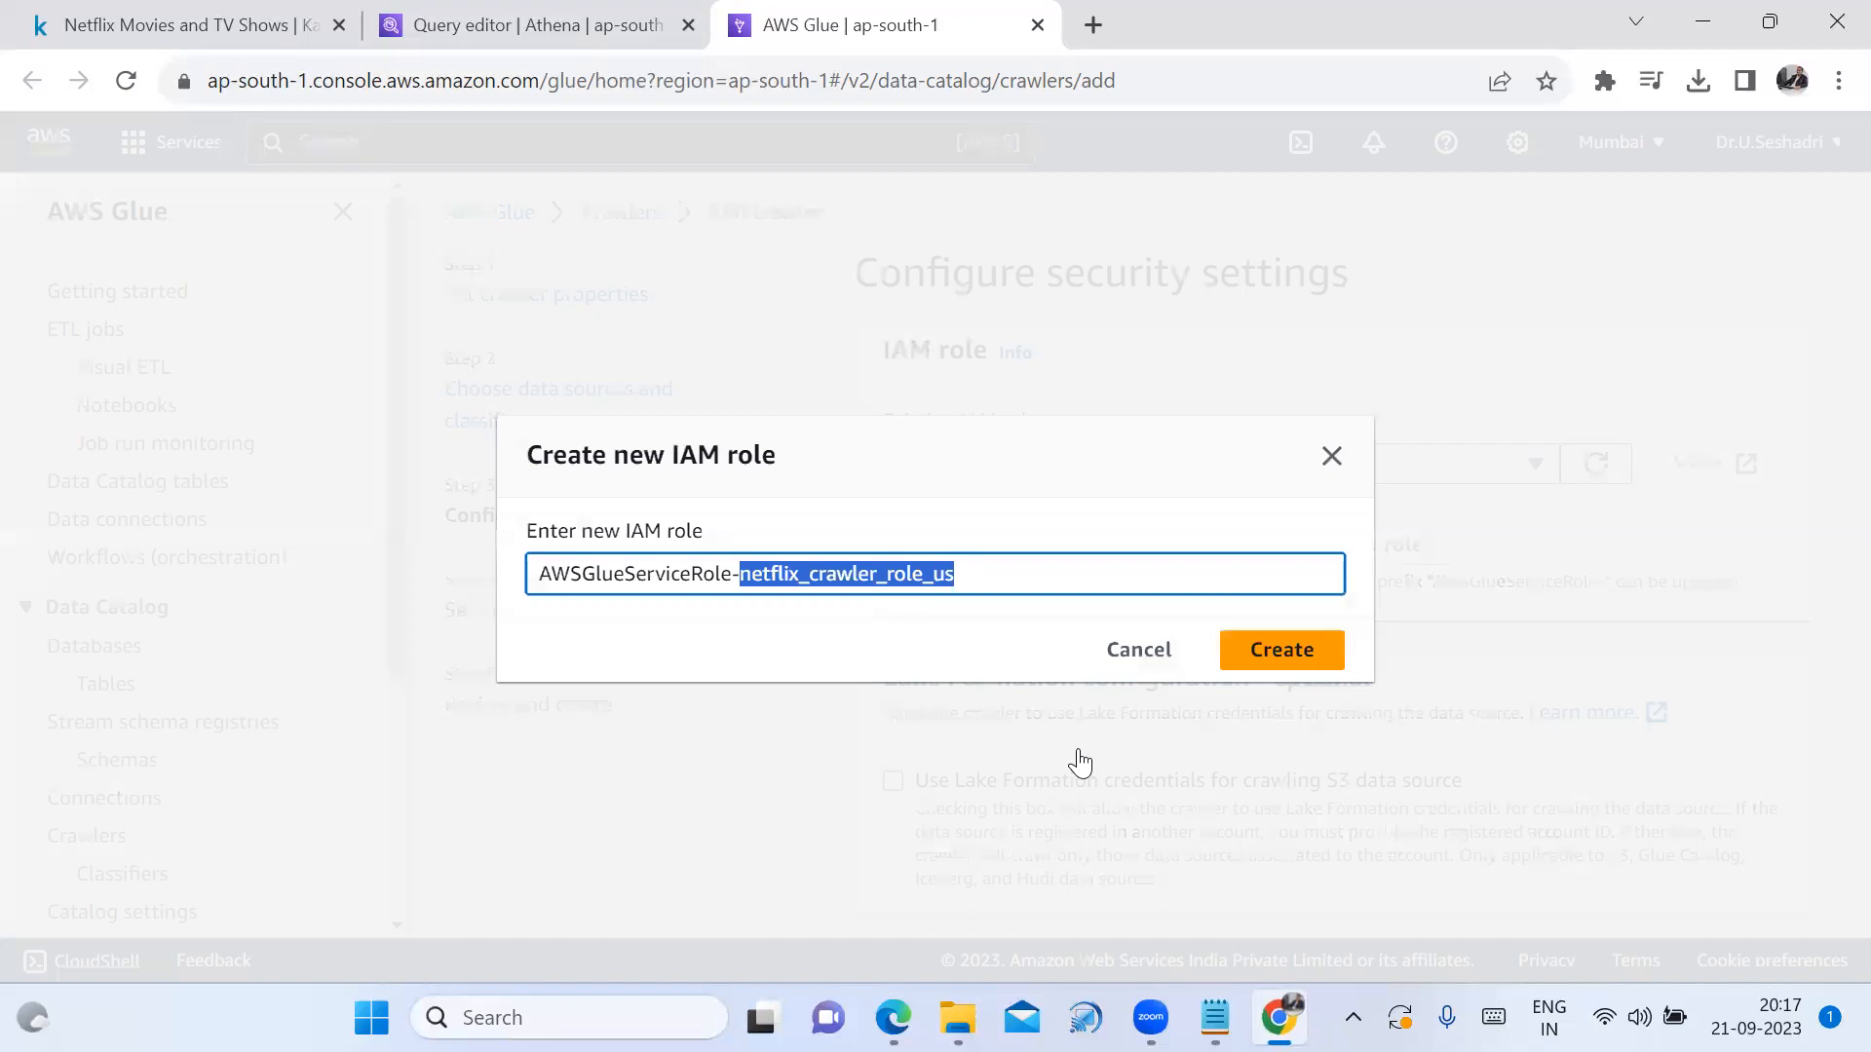
click(1292, 652)
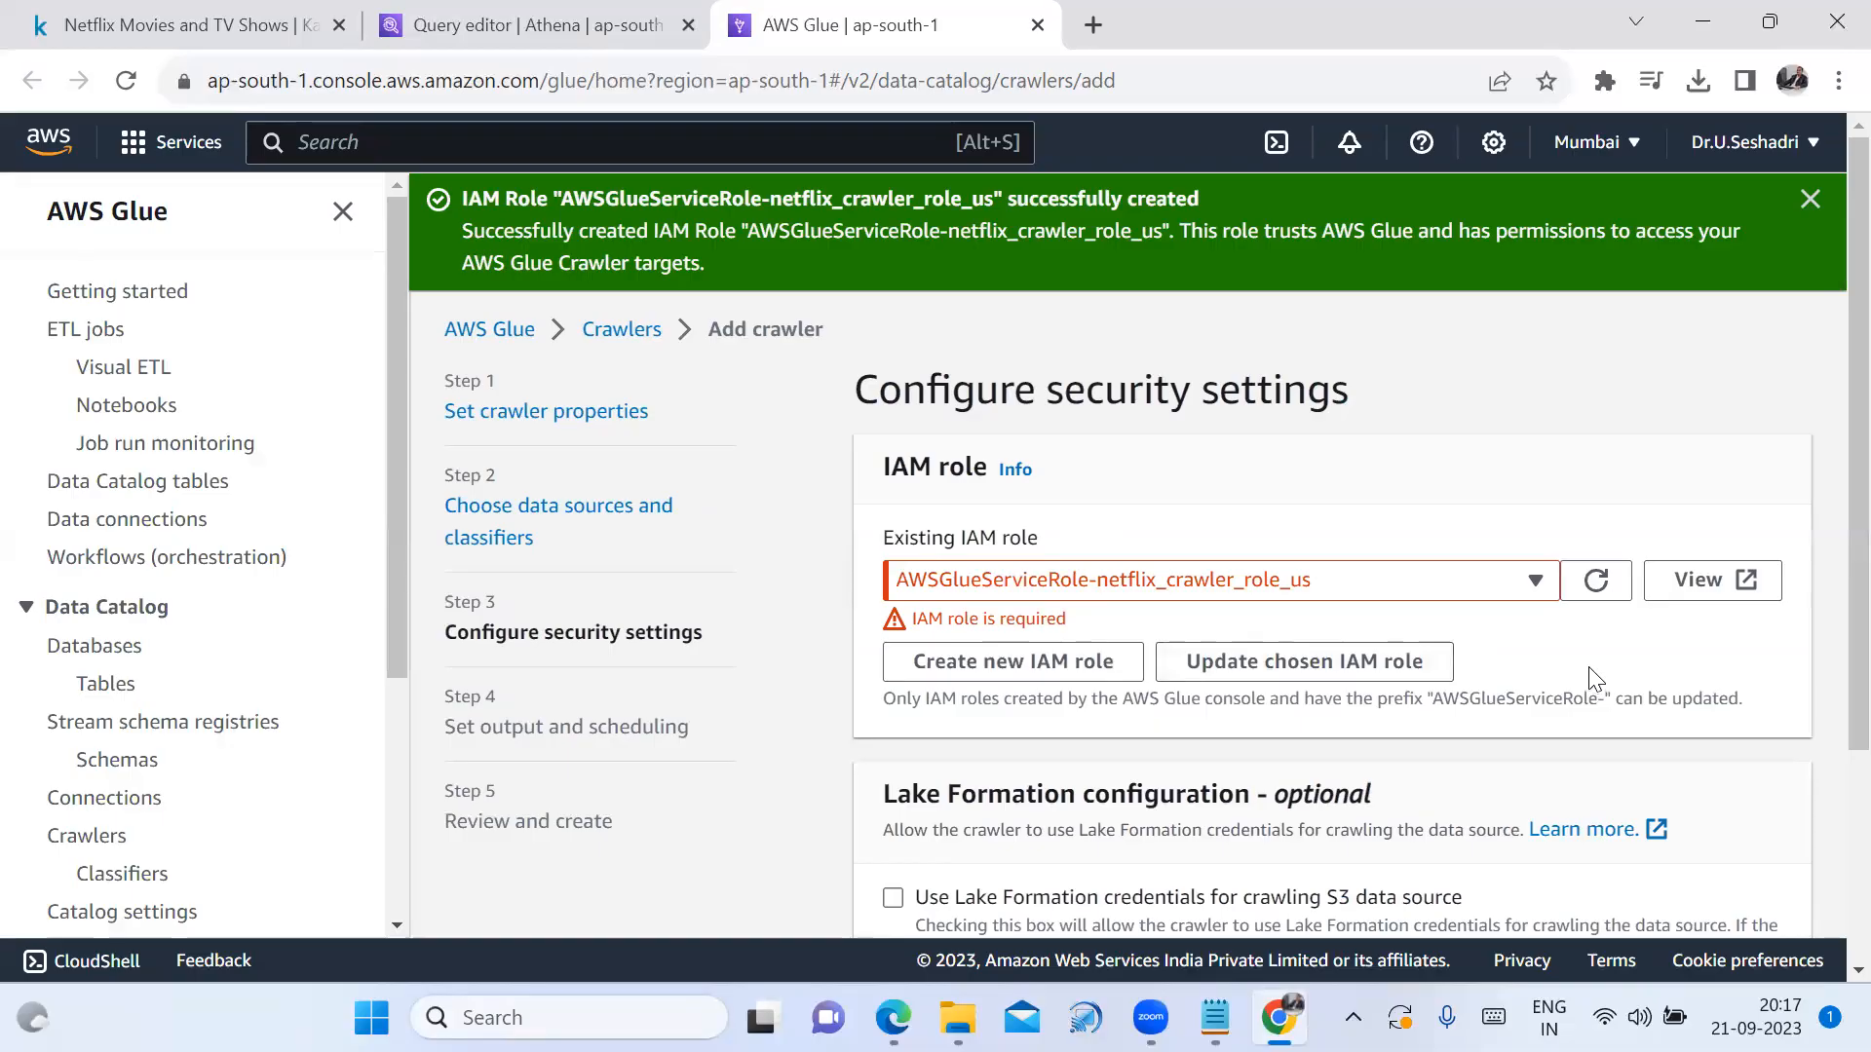
click(1595, 583)
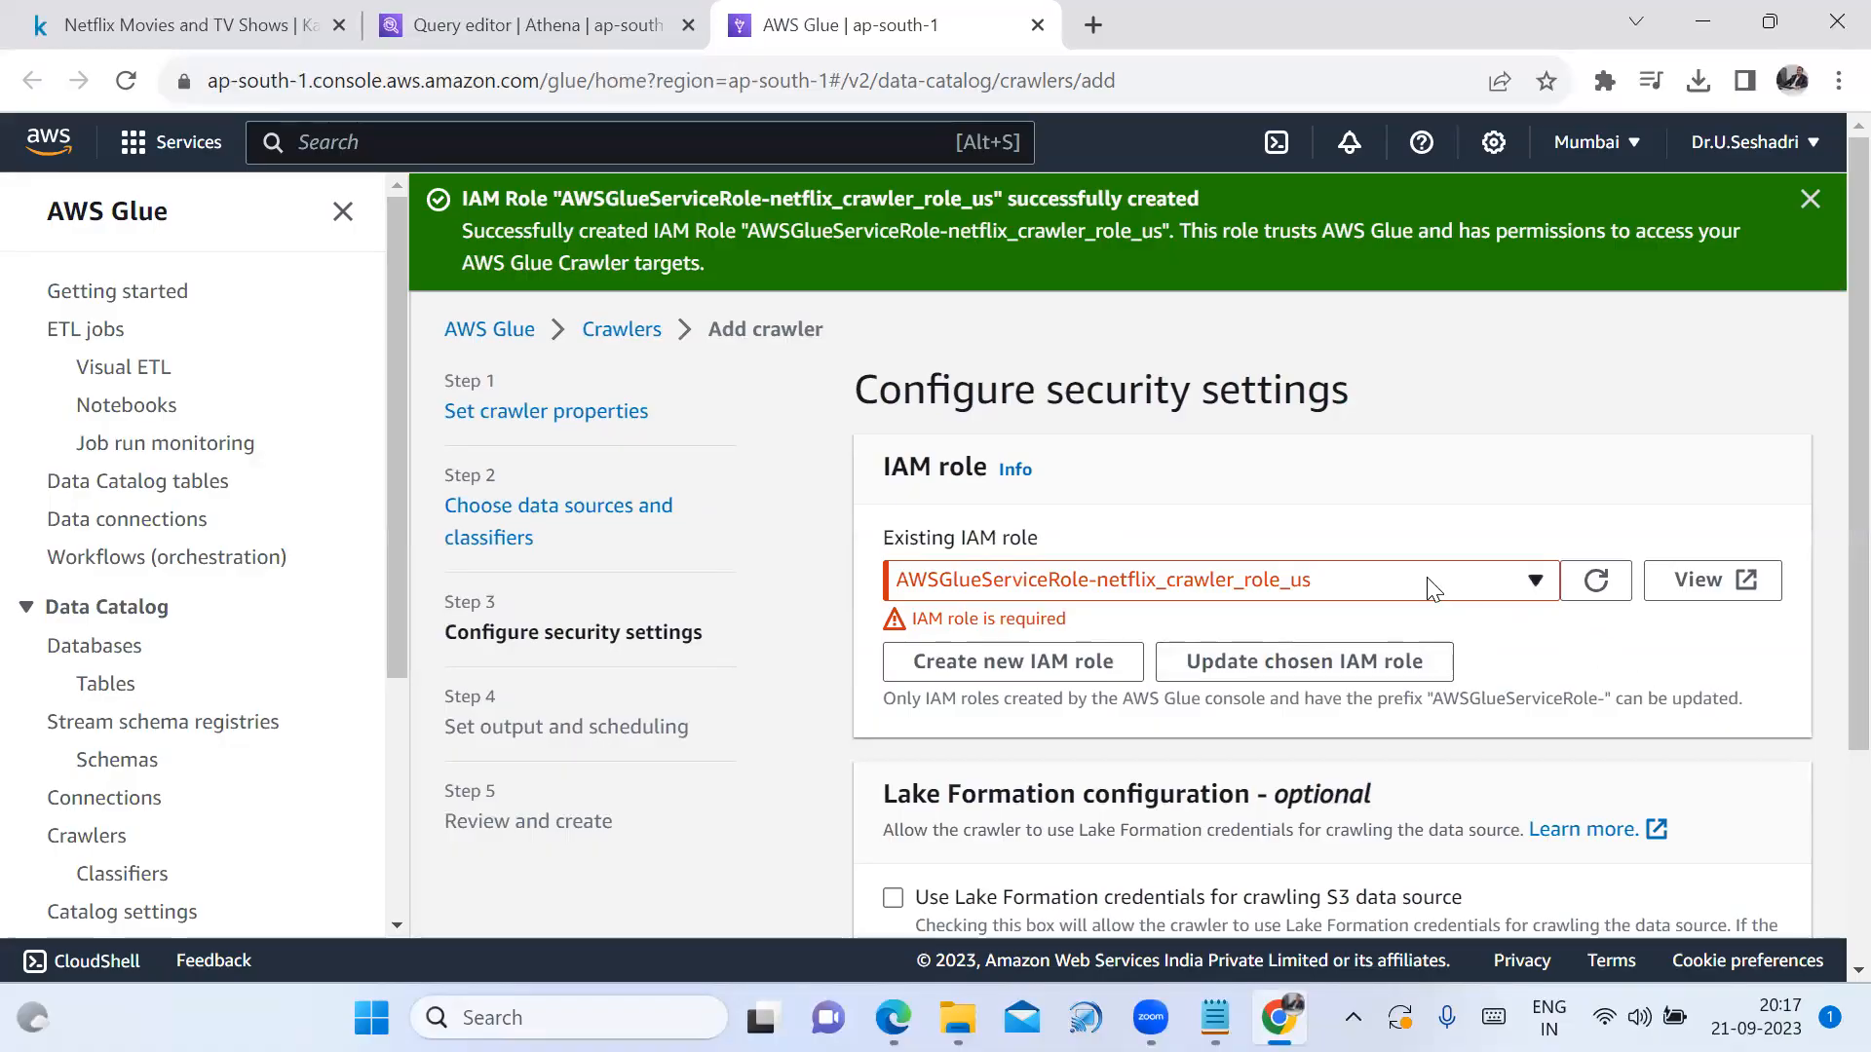
scroll(1578, 692, down, 1)
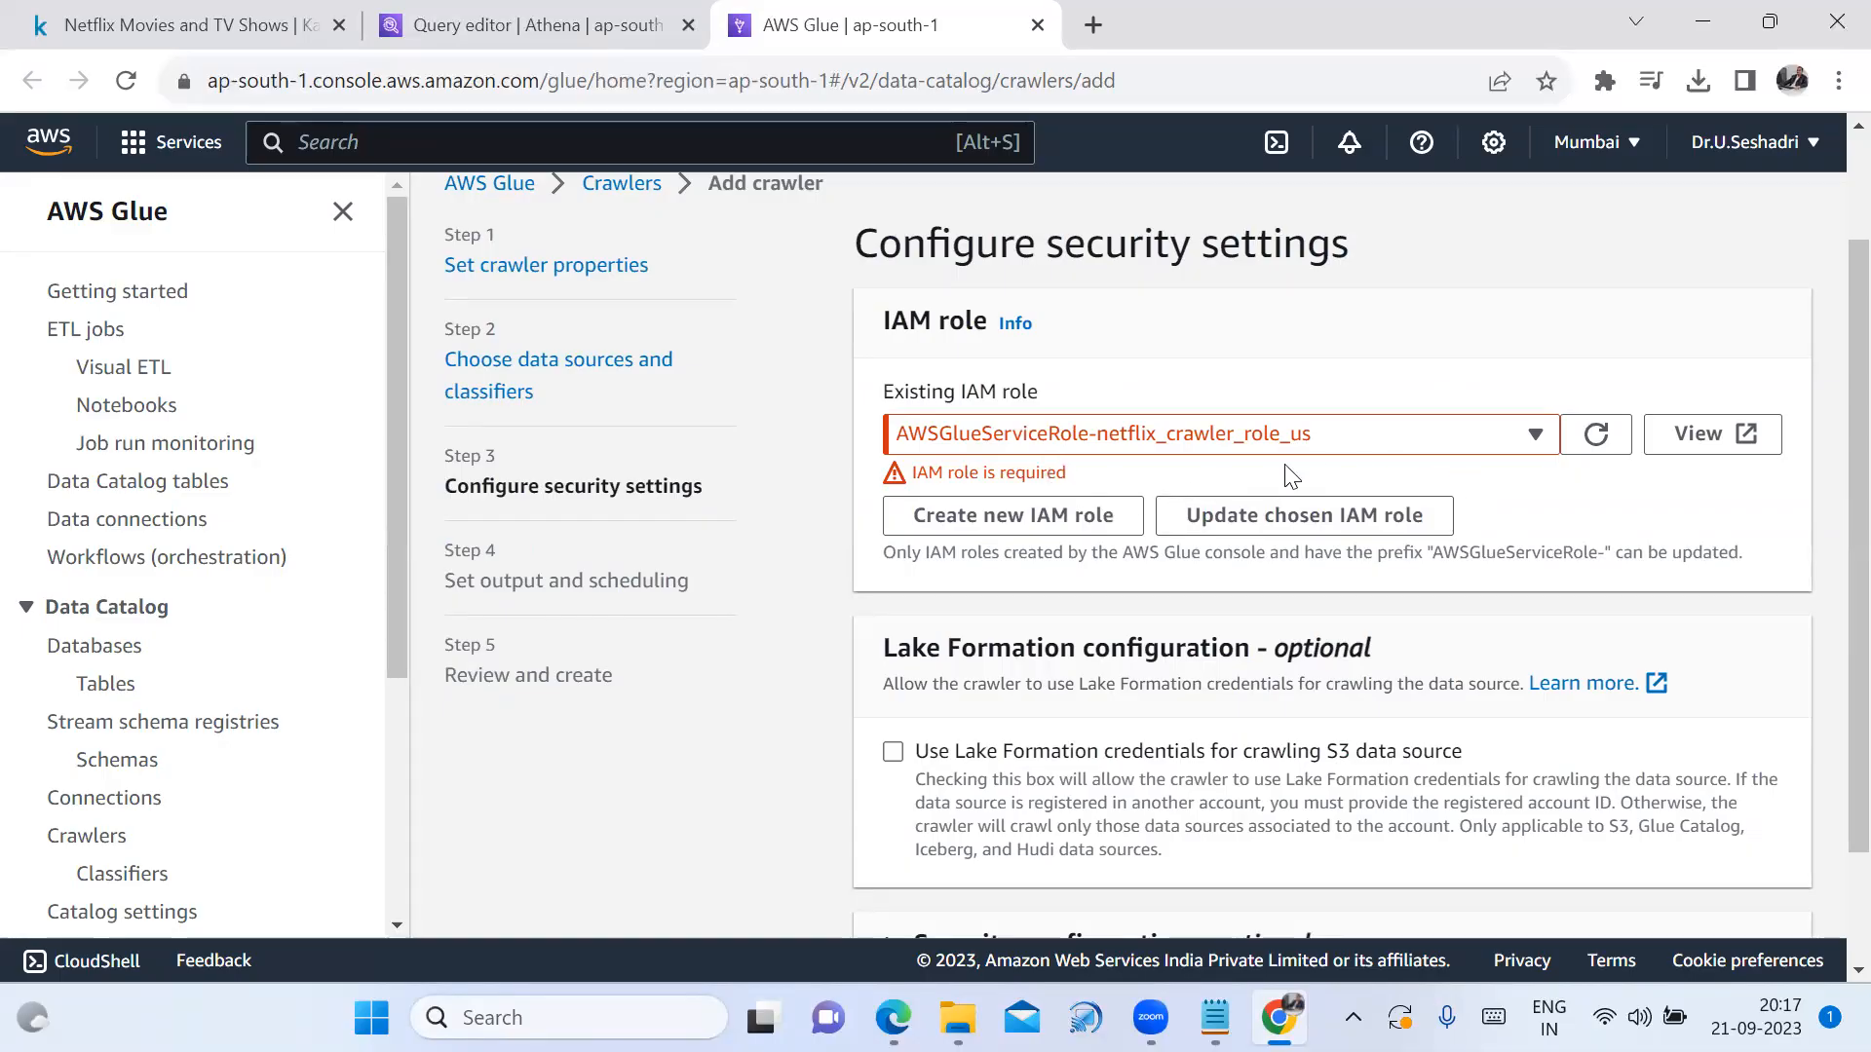
click(1534, 434)
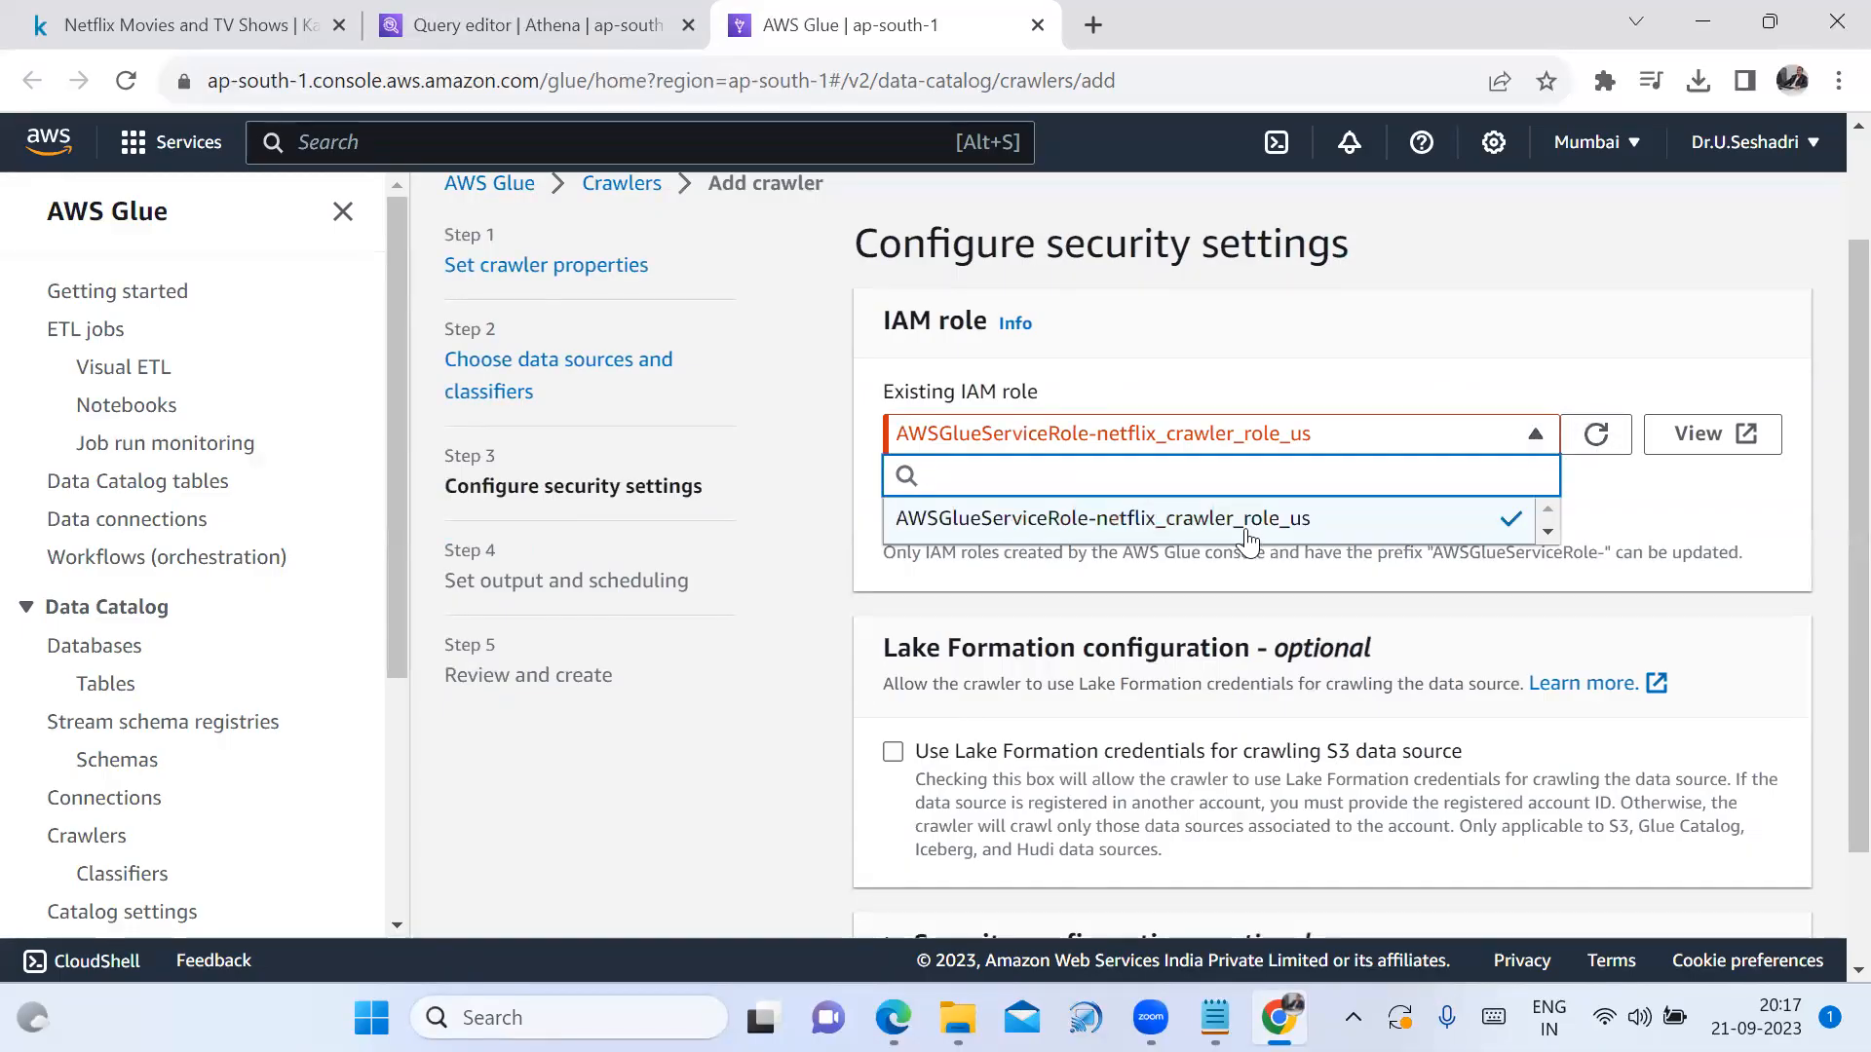
click(1247, 531)
scroll(1452, 663, down, 1)
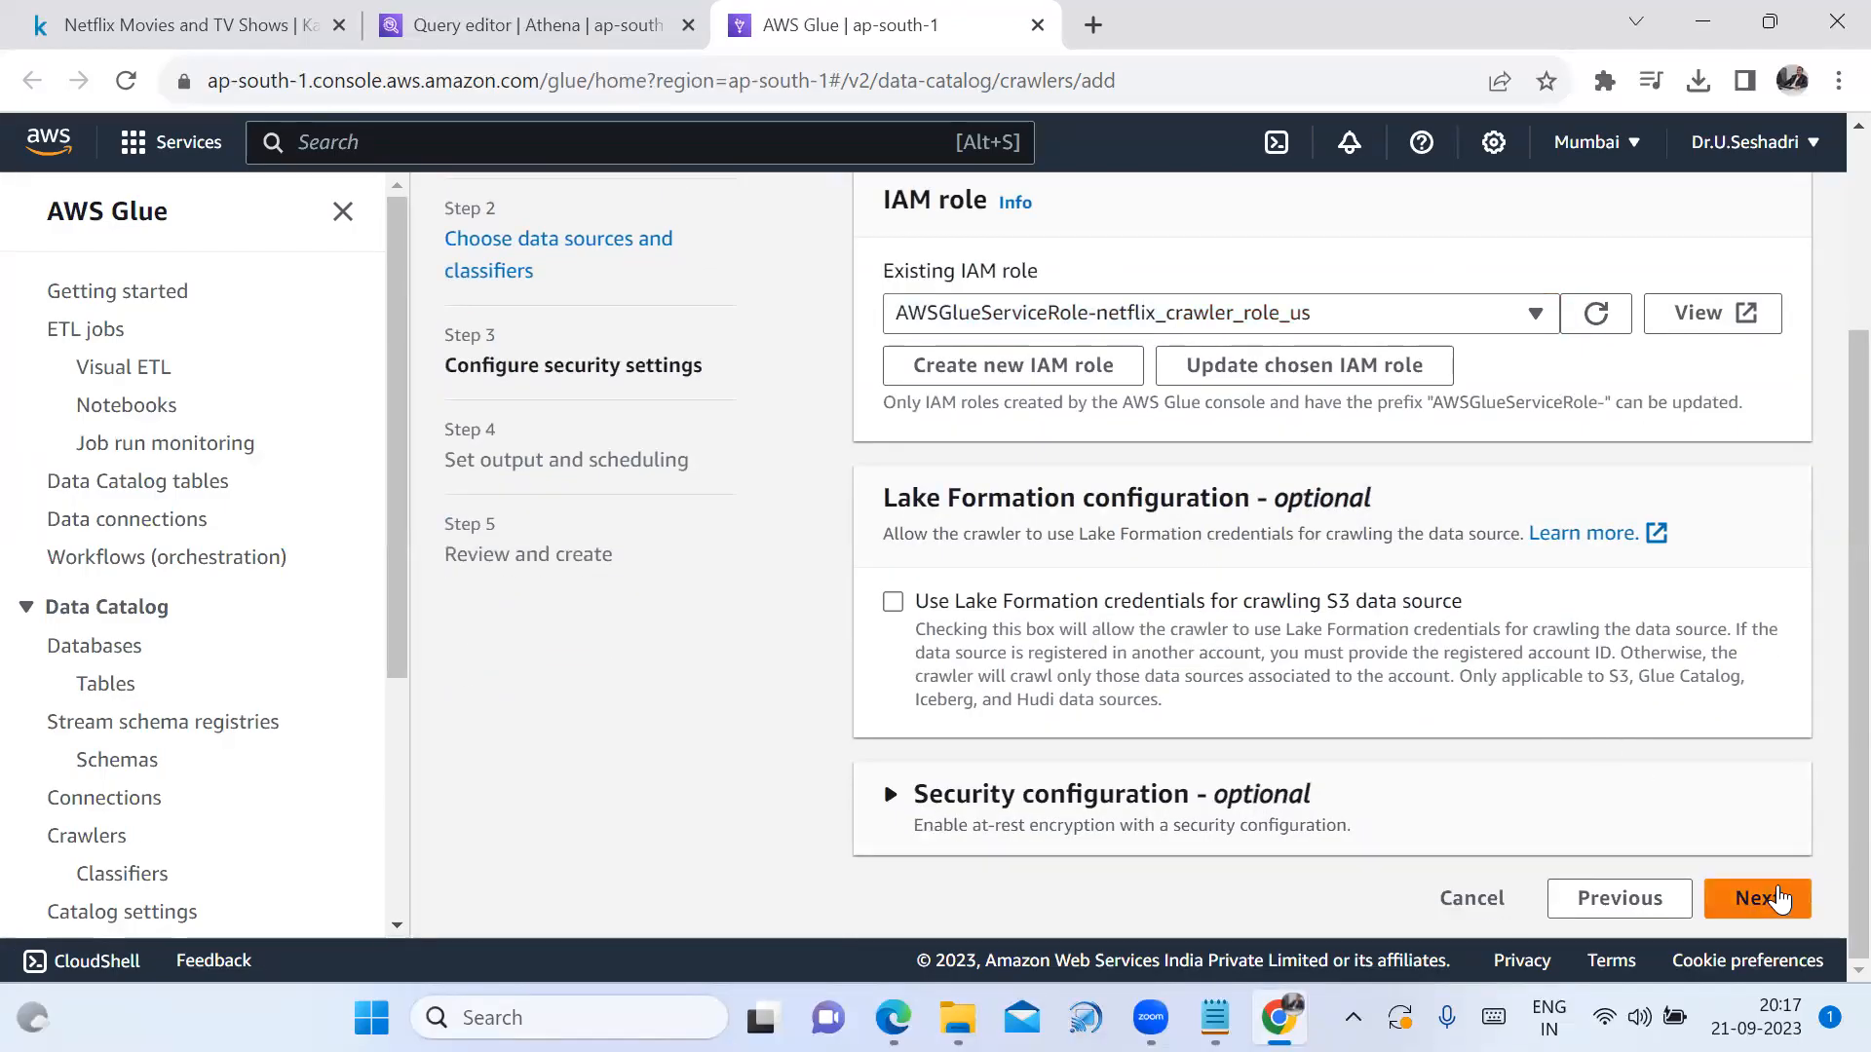
click(1758, 898)
Check the Target database list, then open the form to add a new database
scroll(1396, 624, up, 1)
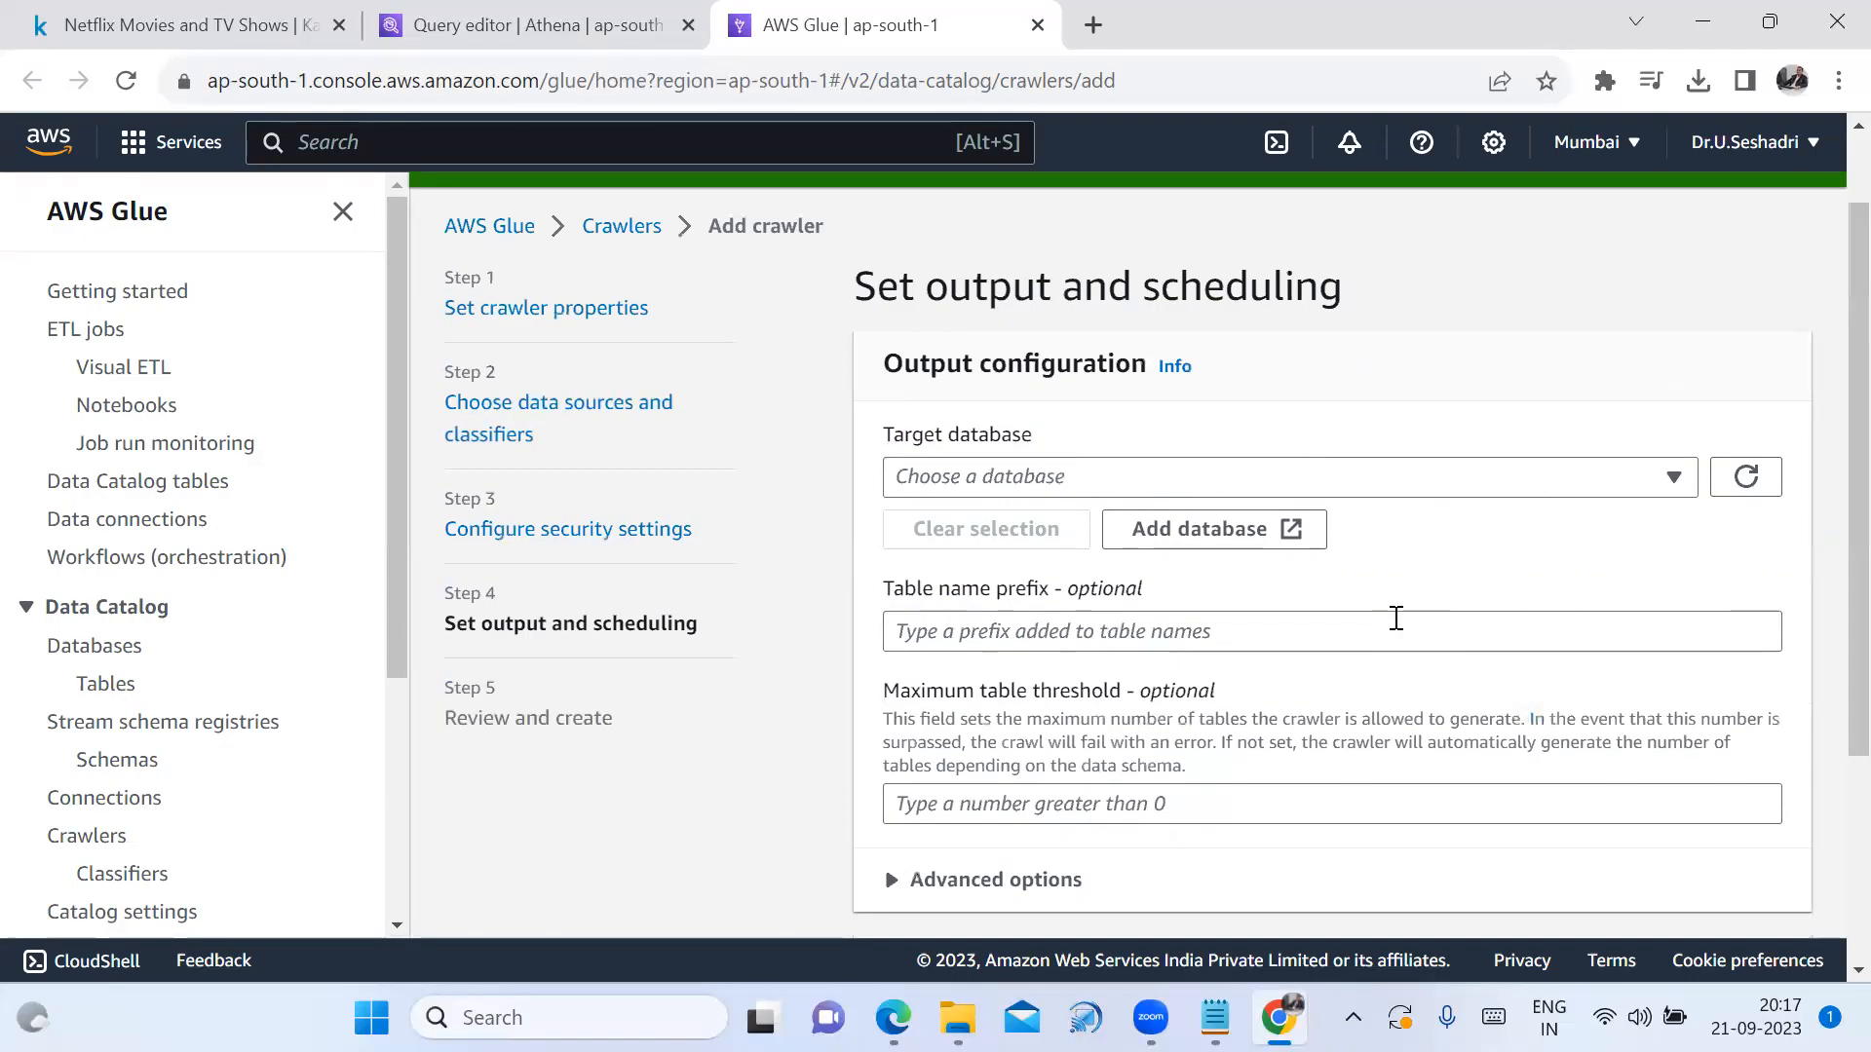
triple_click(990, 434)
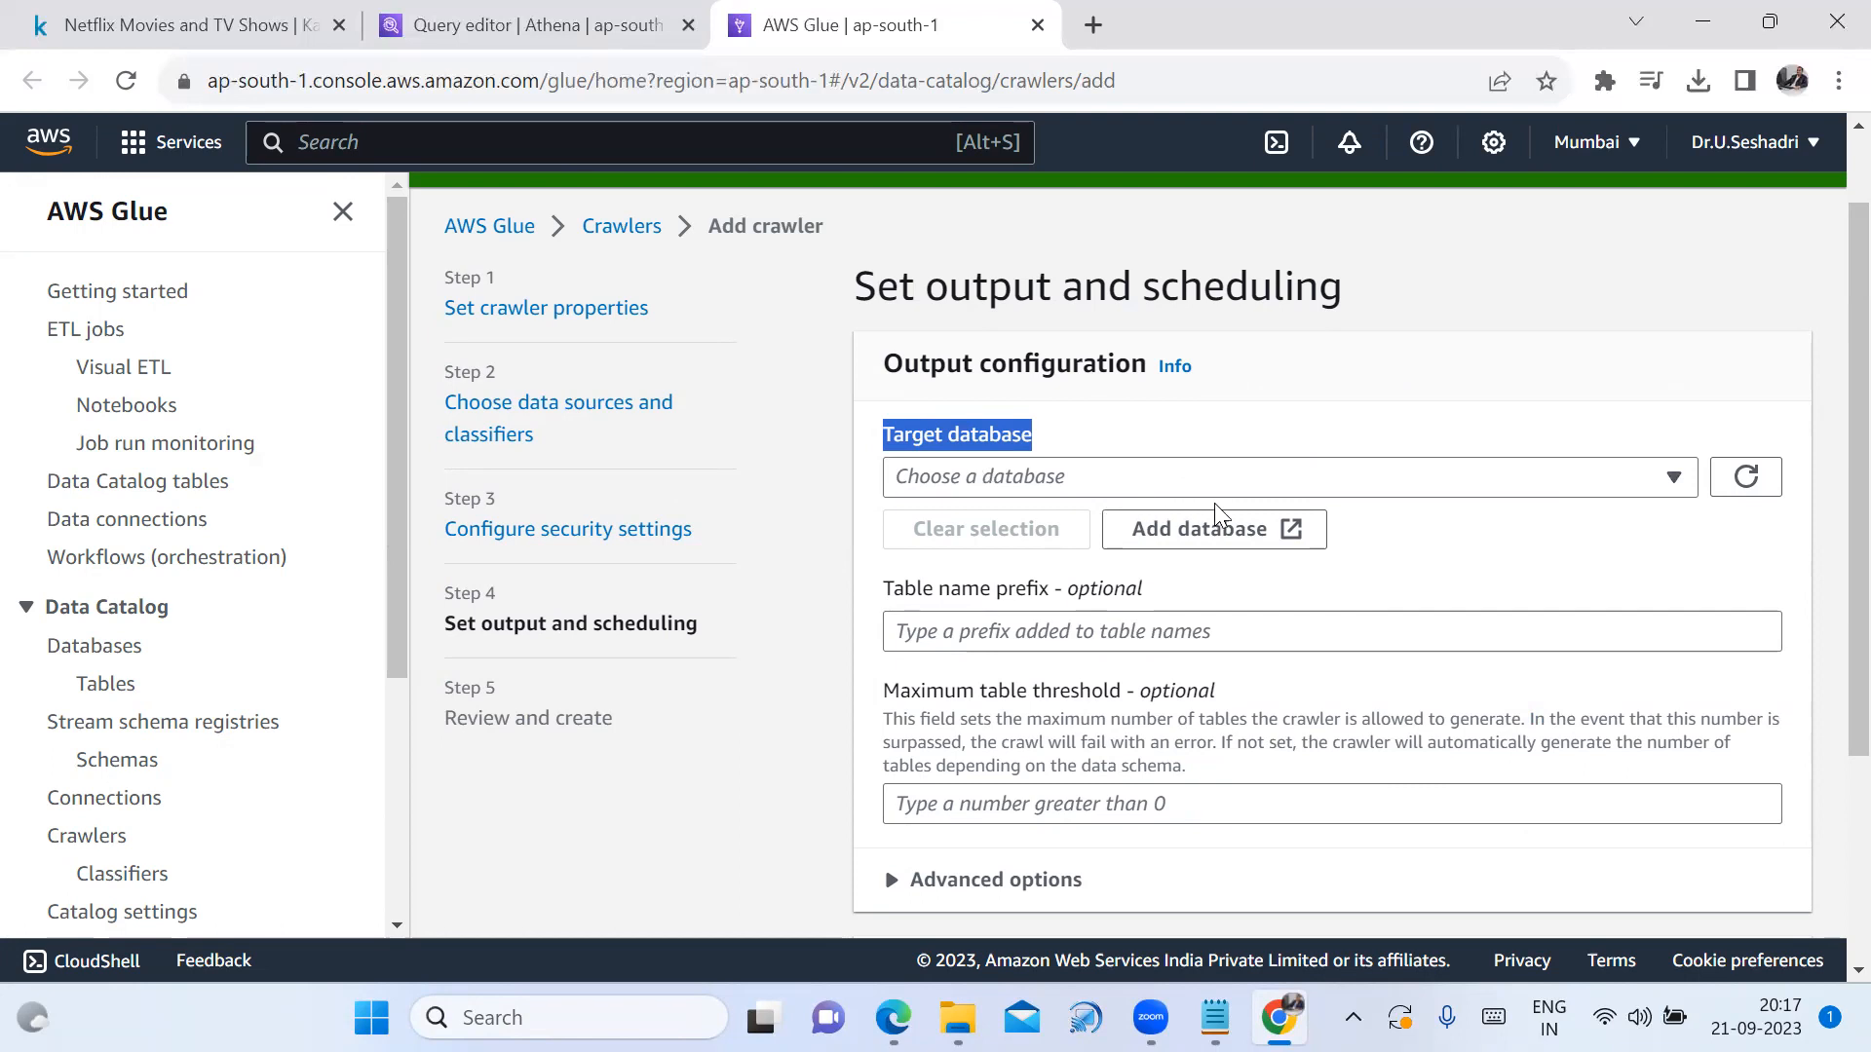
click(1563, 479)
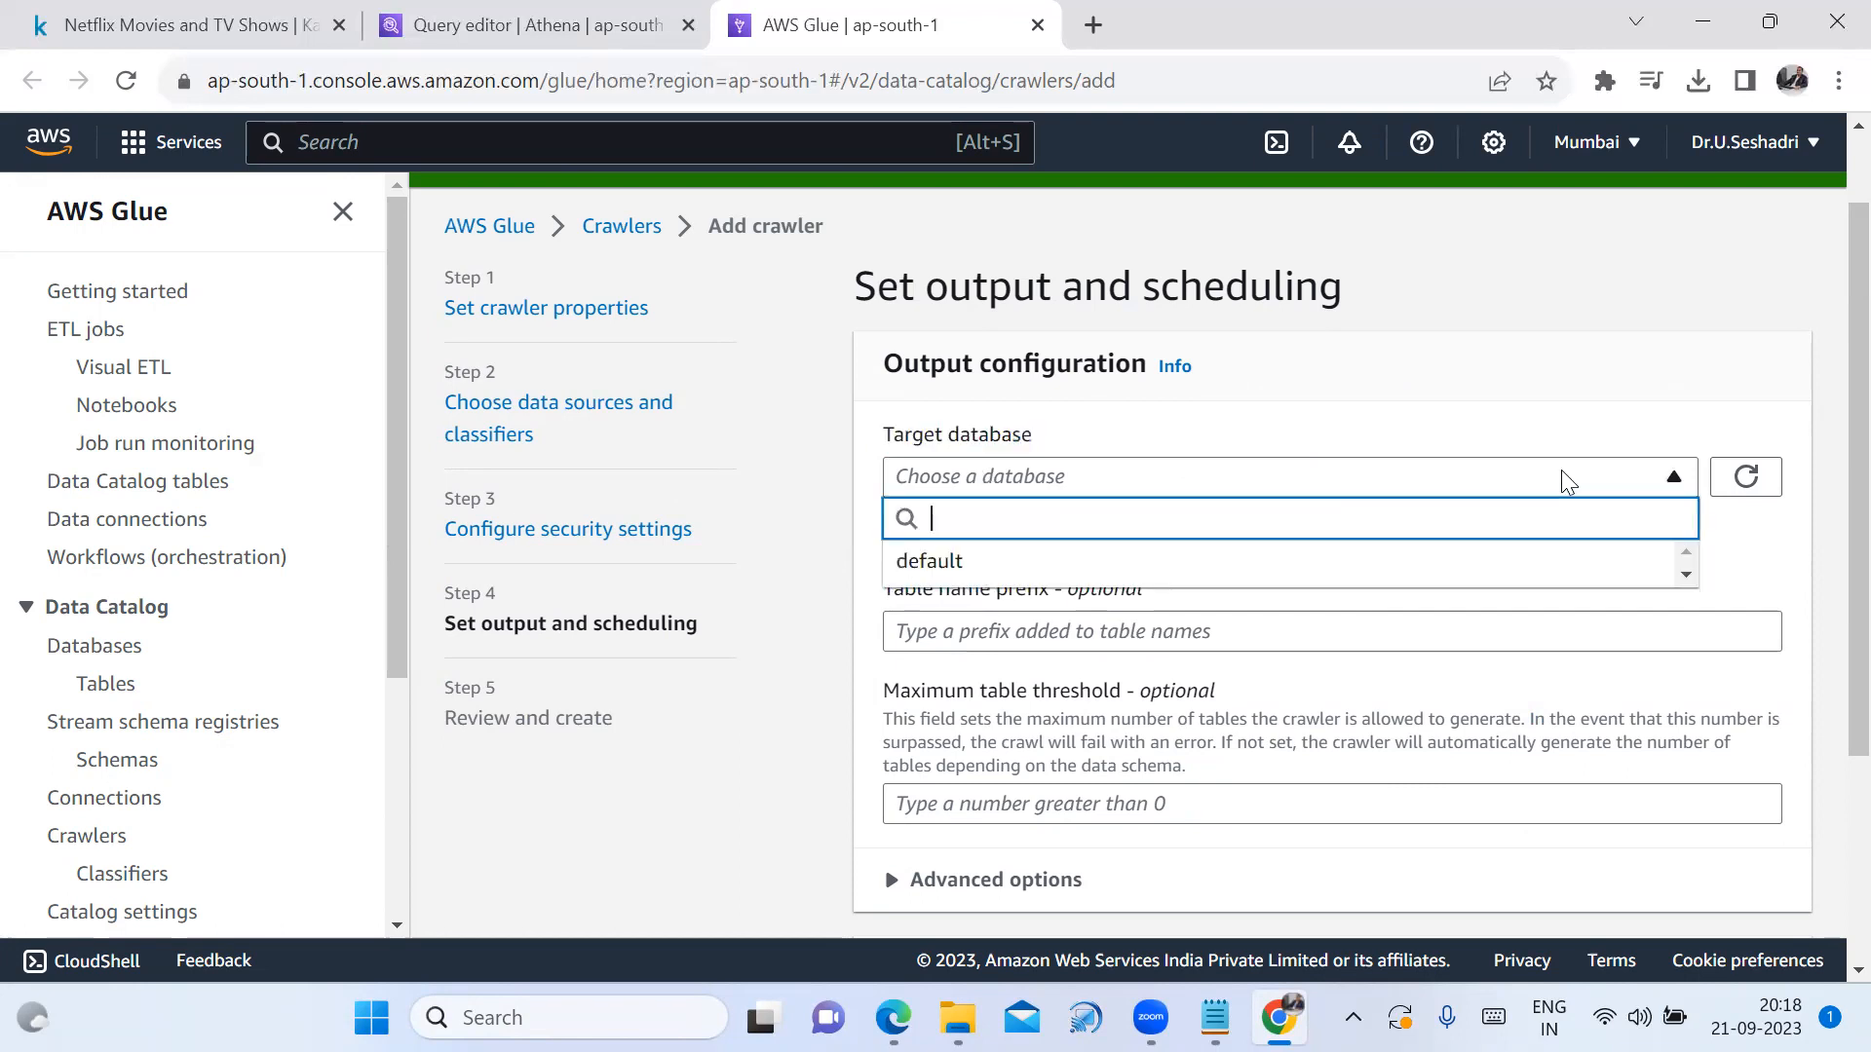
click(1598, 433)
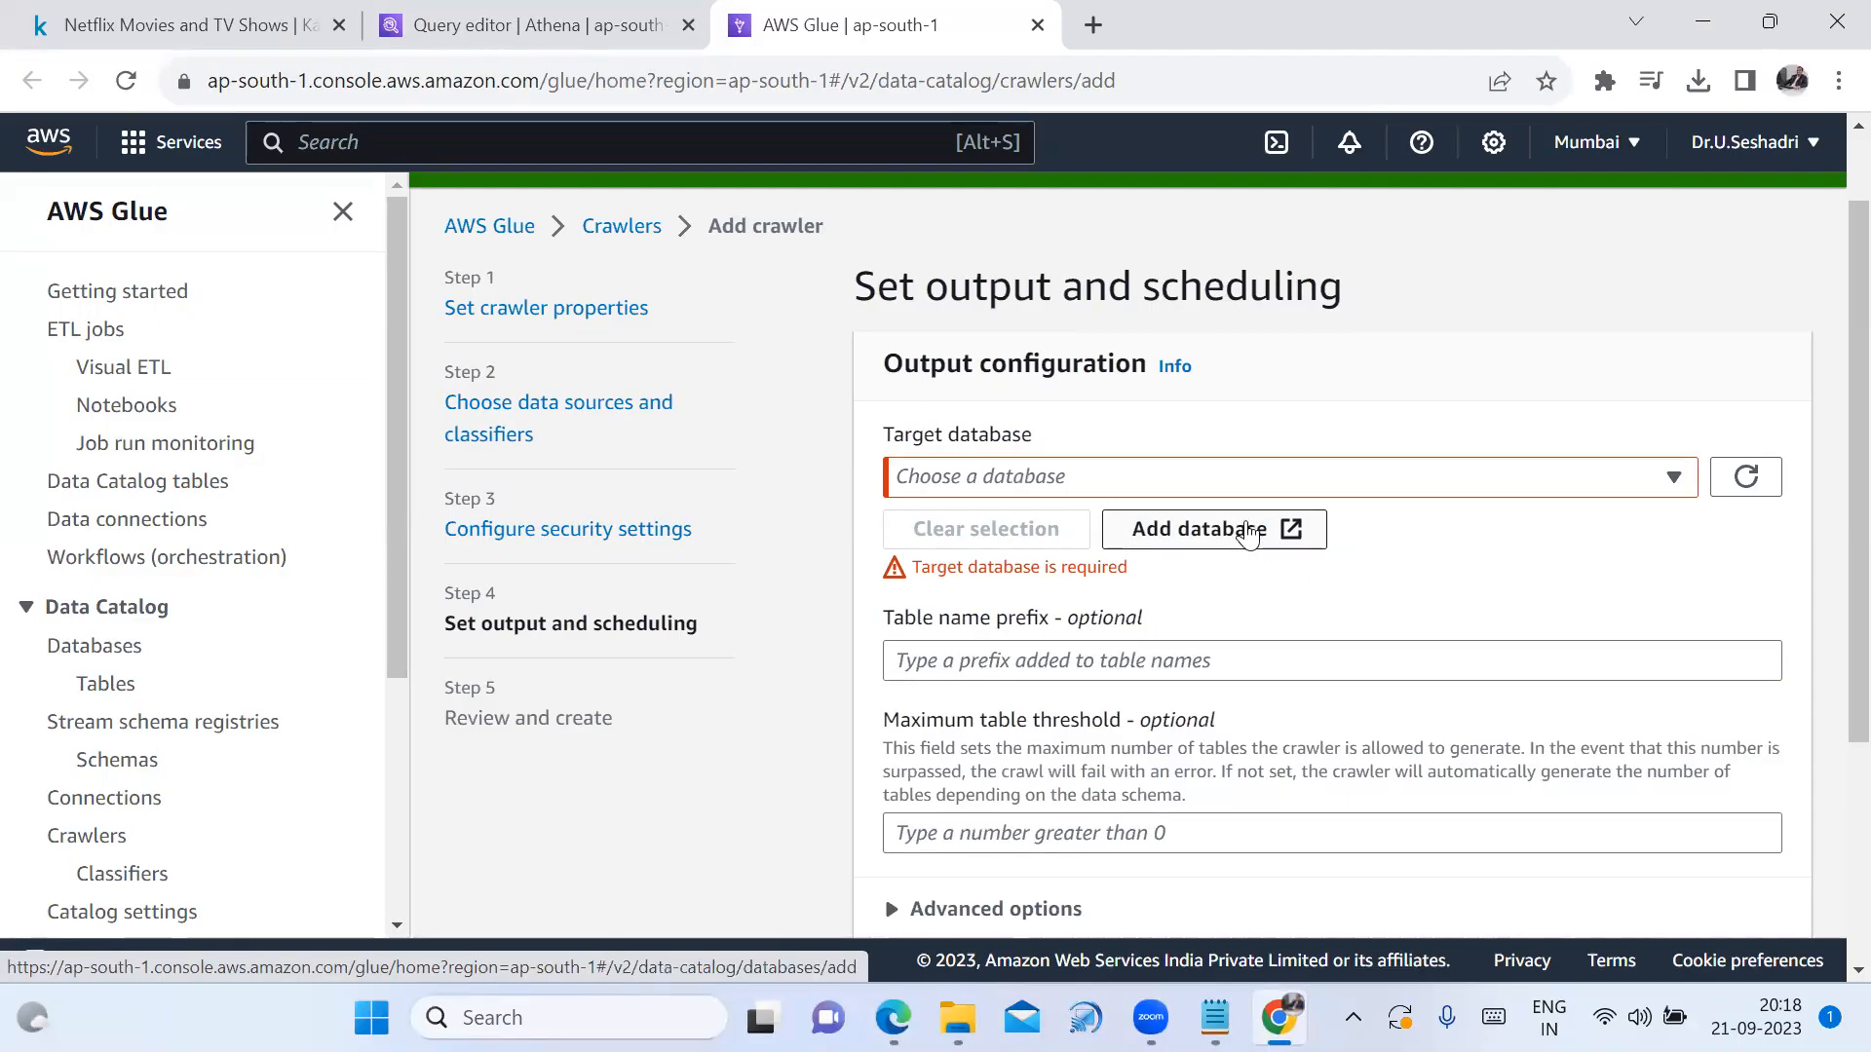
click(1247, 528)
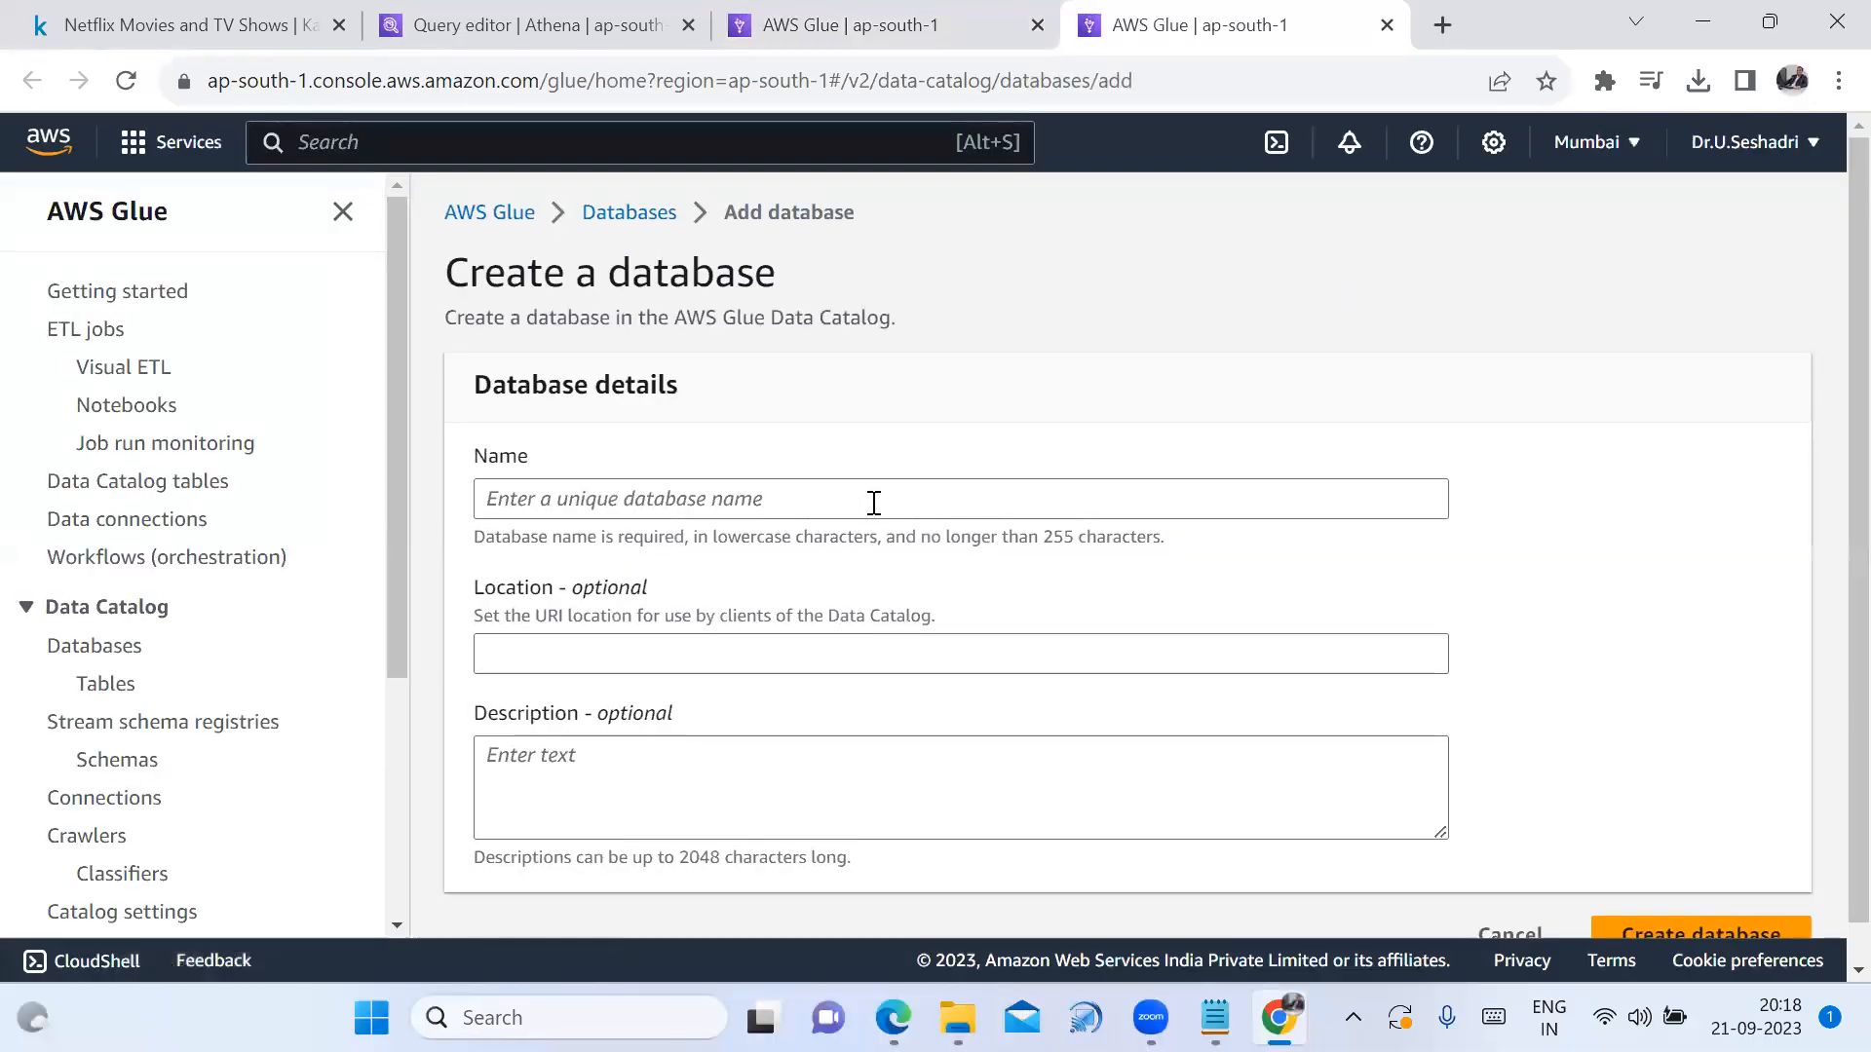
Name the new database netflix_db and use netflix_db as its description
click(874, 501)
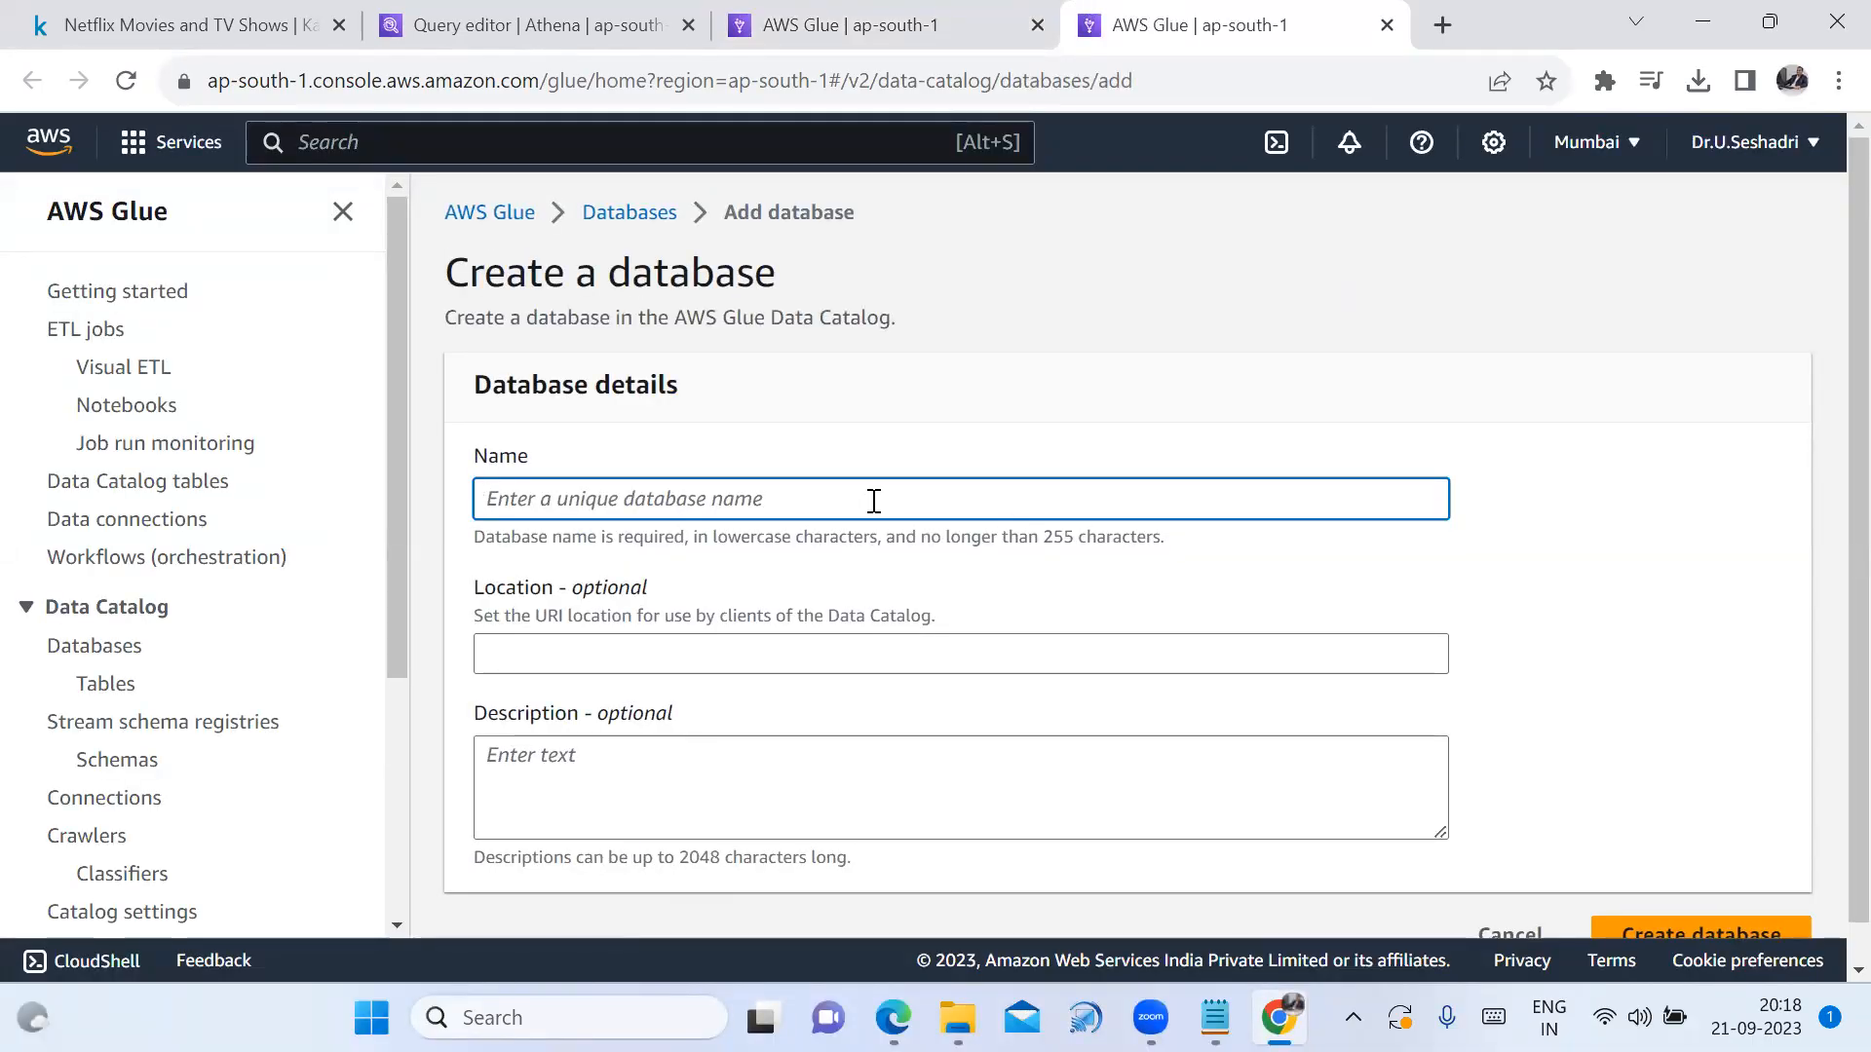
text(netfl)
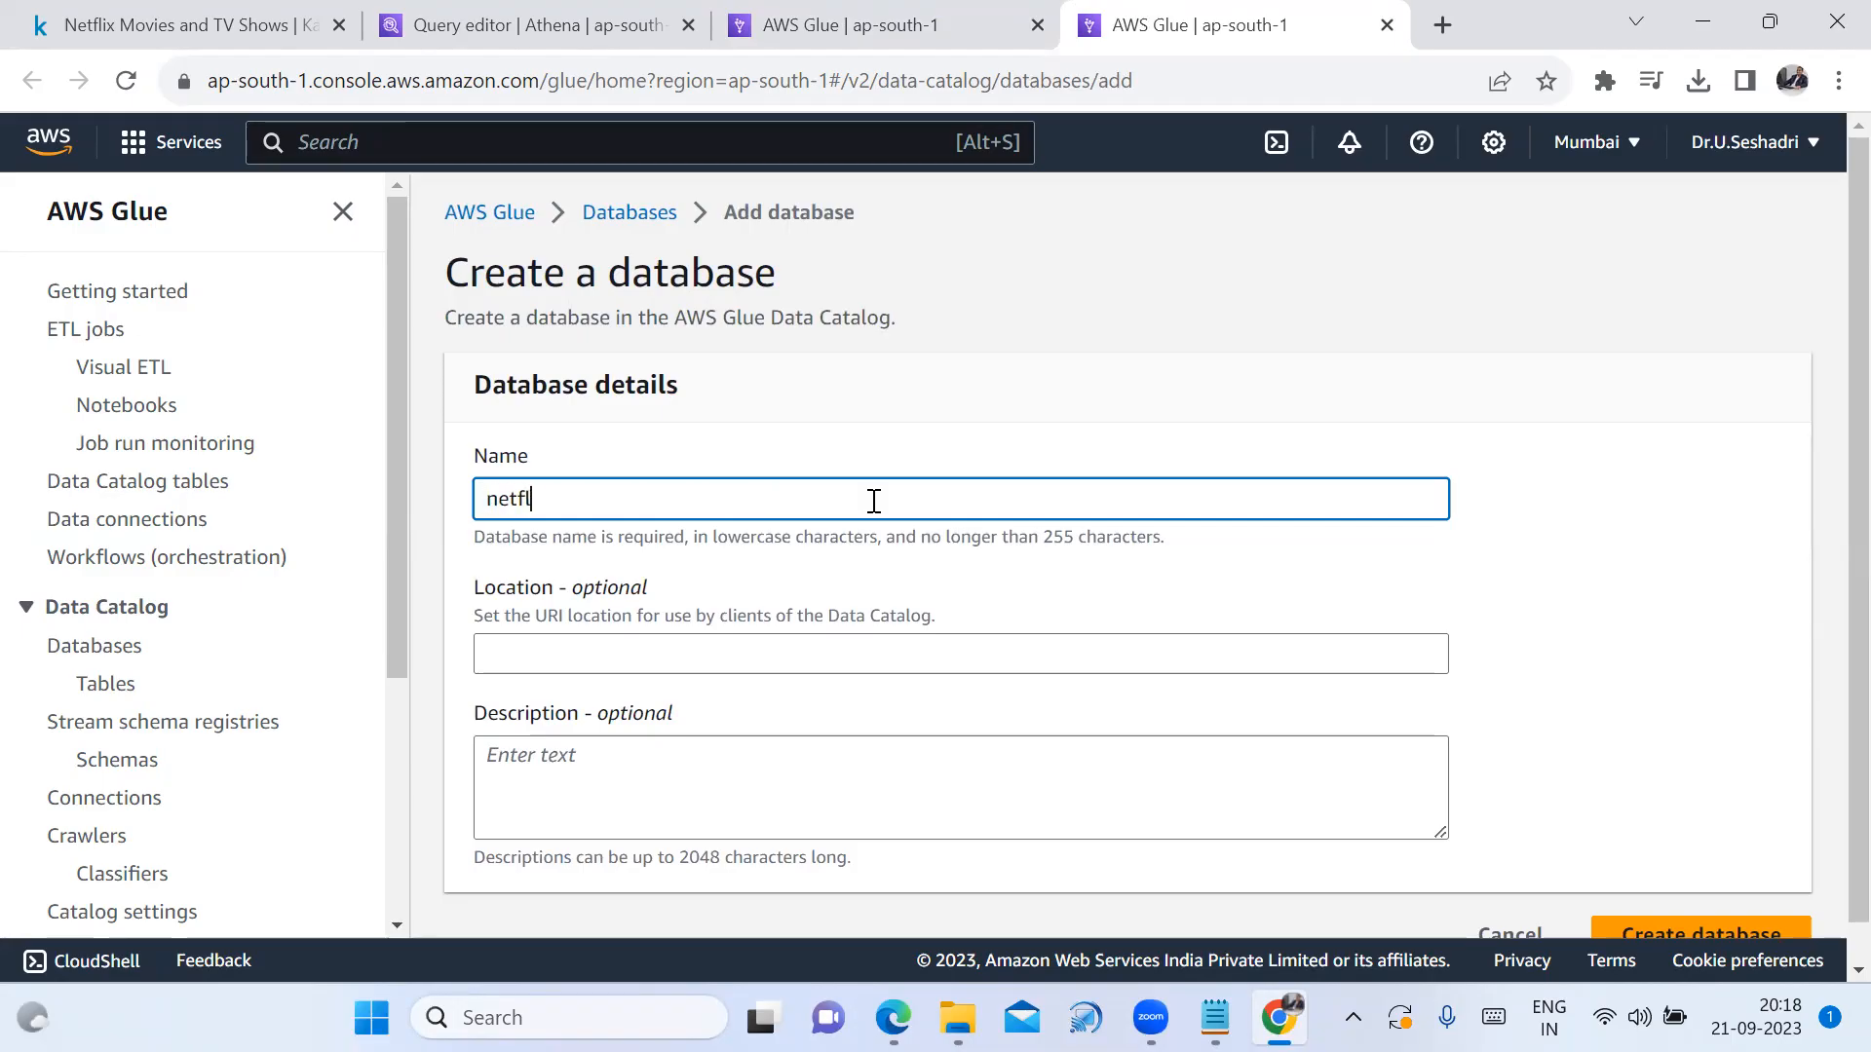
text(ix_db)
drag(822, 492, 415, 518)
key(ctrl+c)
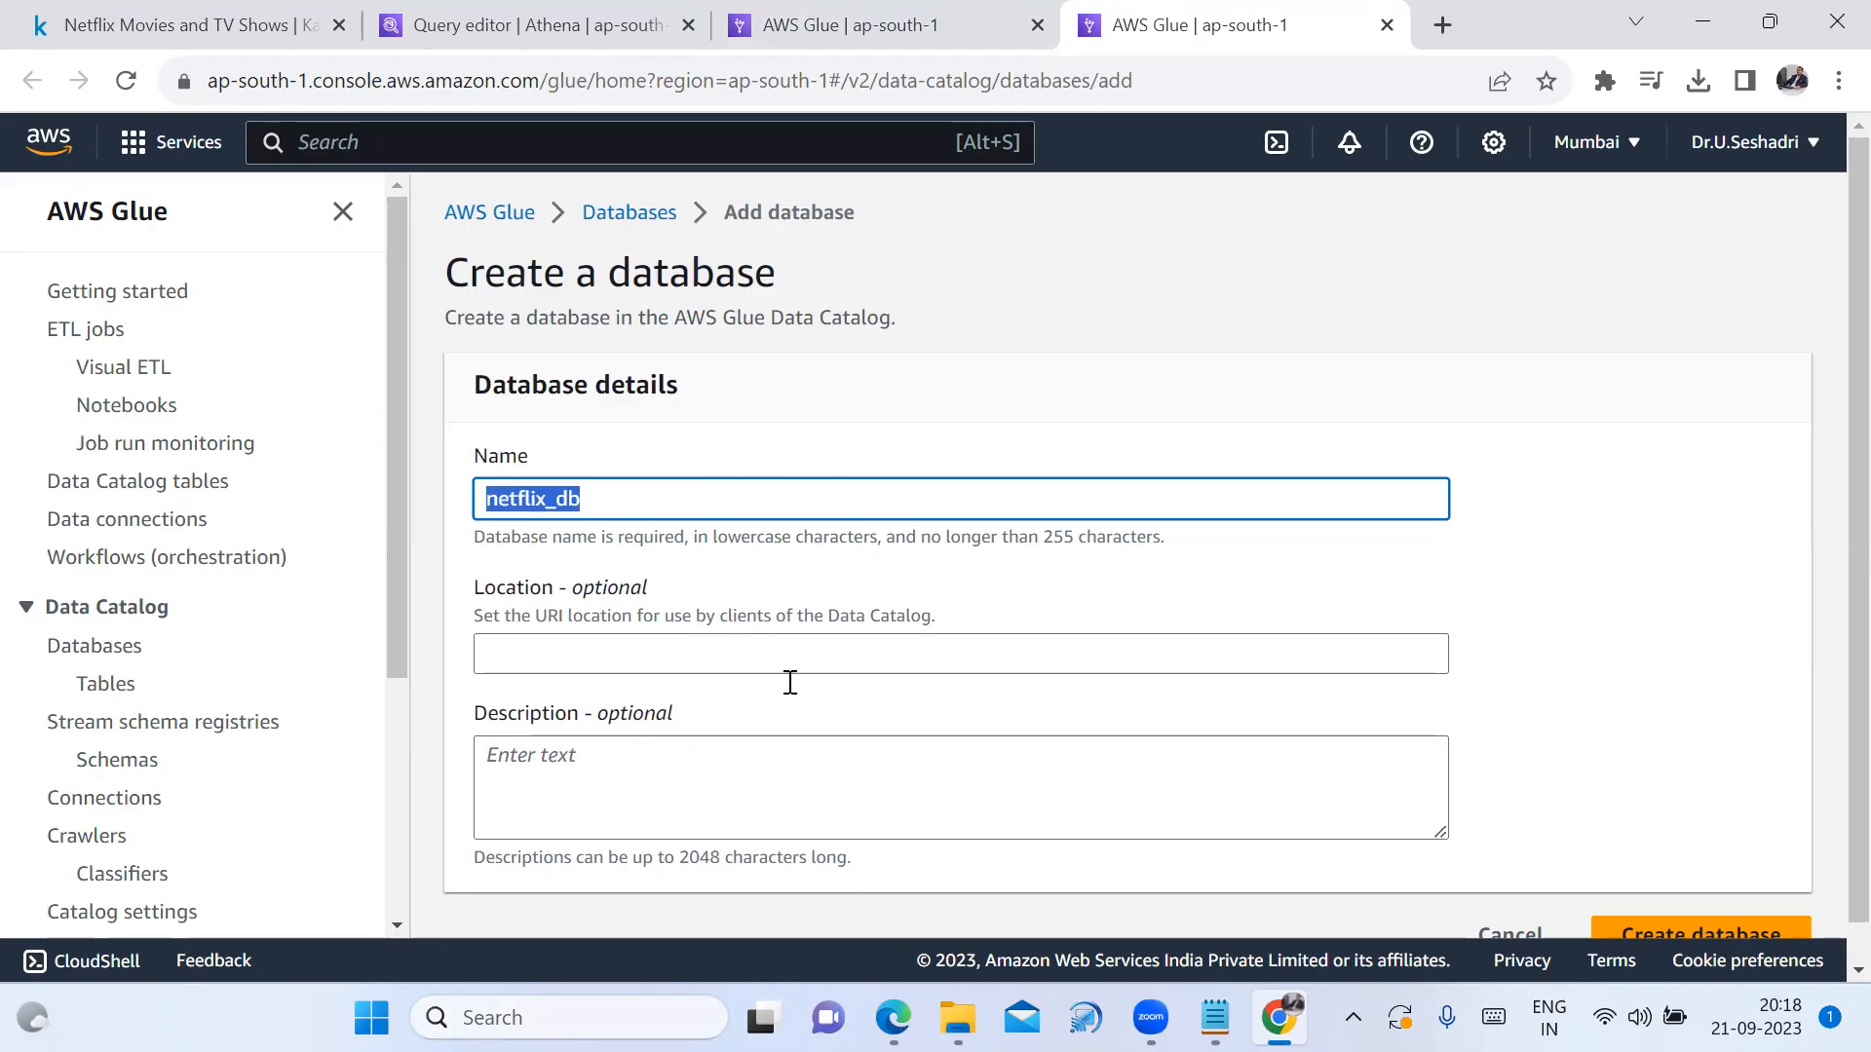
click(788, 797)
key(ctrl+v)
Append netflix_db on a new line in the Notepad notes
click(1214, 1017)
click(1099, 580)
key(Return)
key(ctrl+v)
Create the netflix_db database and select it in the databases list
click(1279, 1017)
click(1161, 784)
scroll(1175, 716, down, 1)
click(1700, 898)
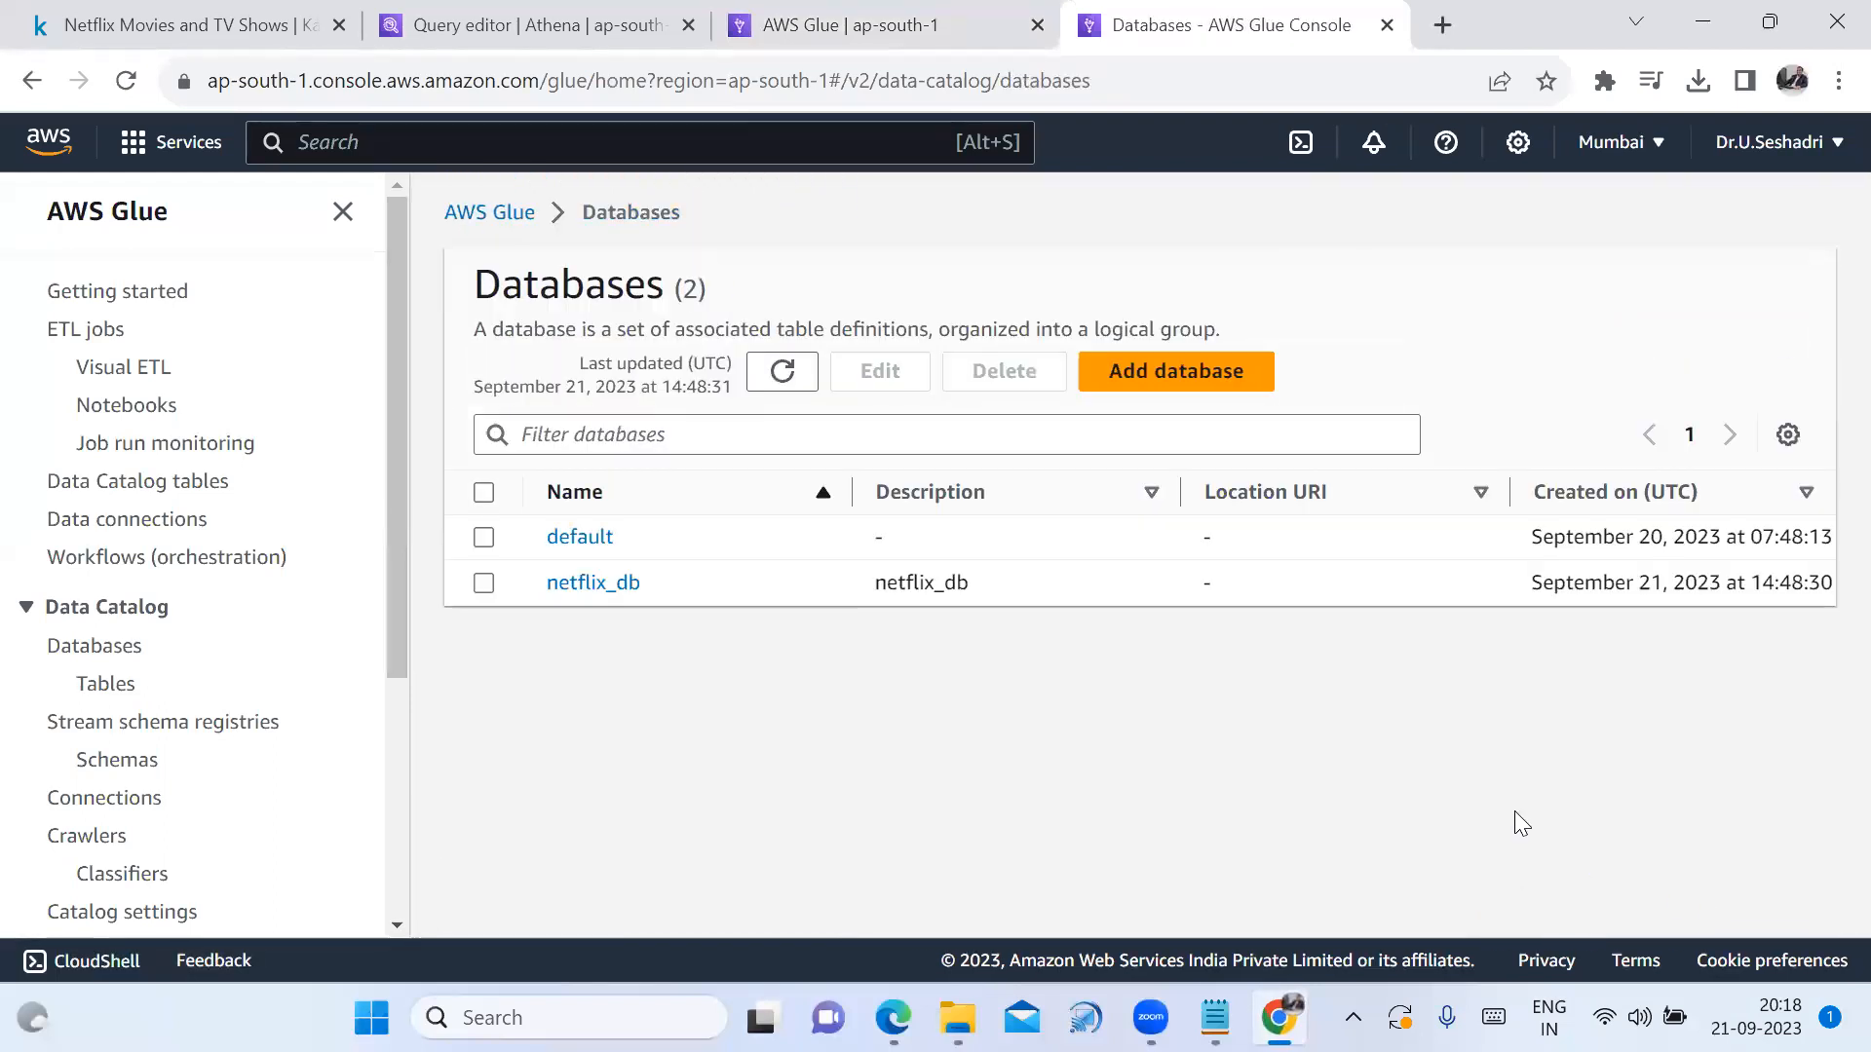
click(483, 584)
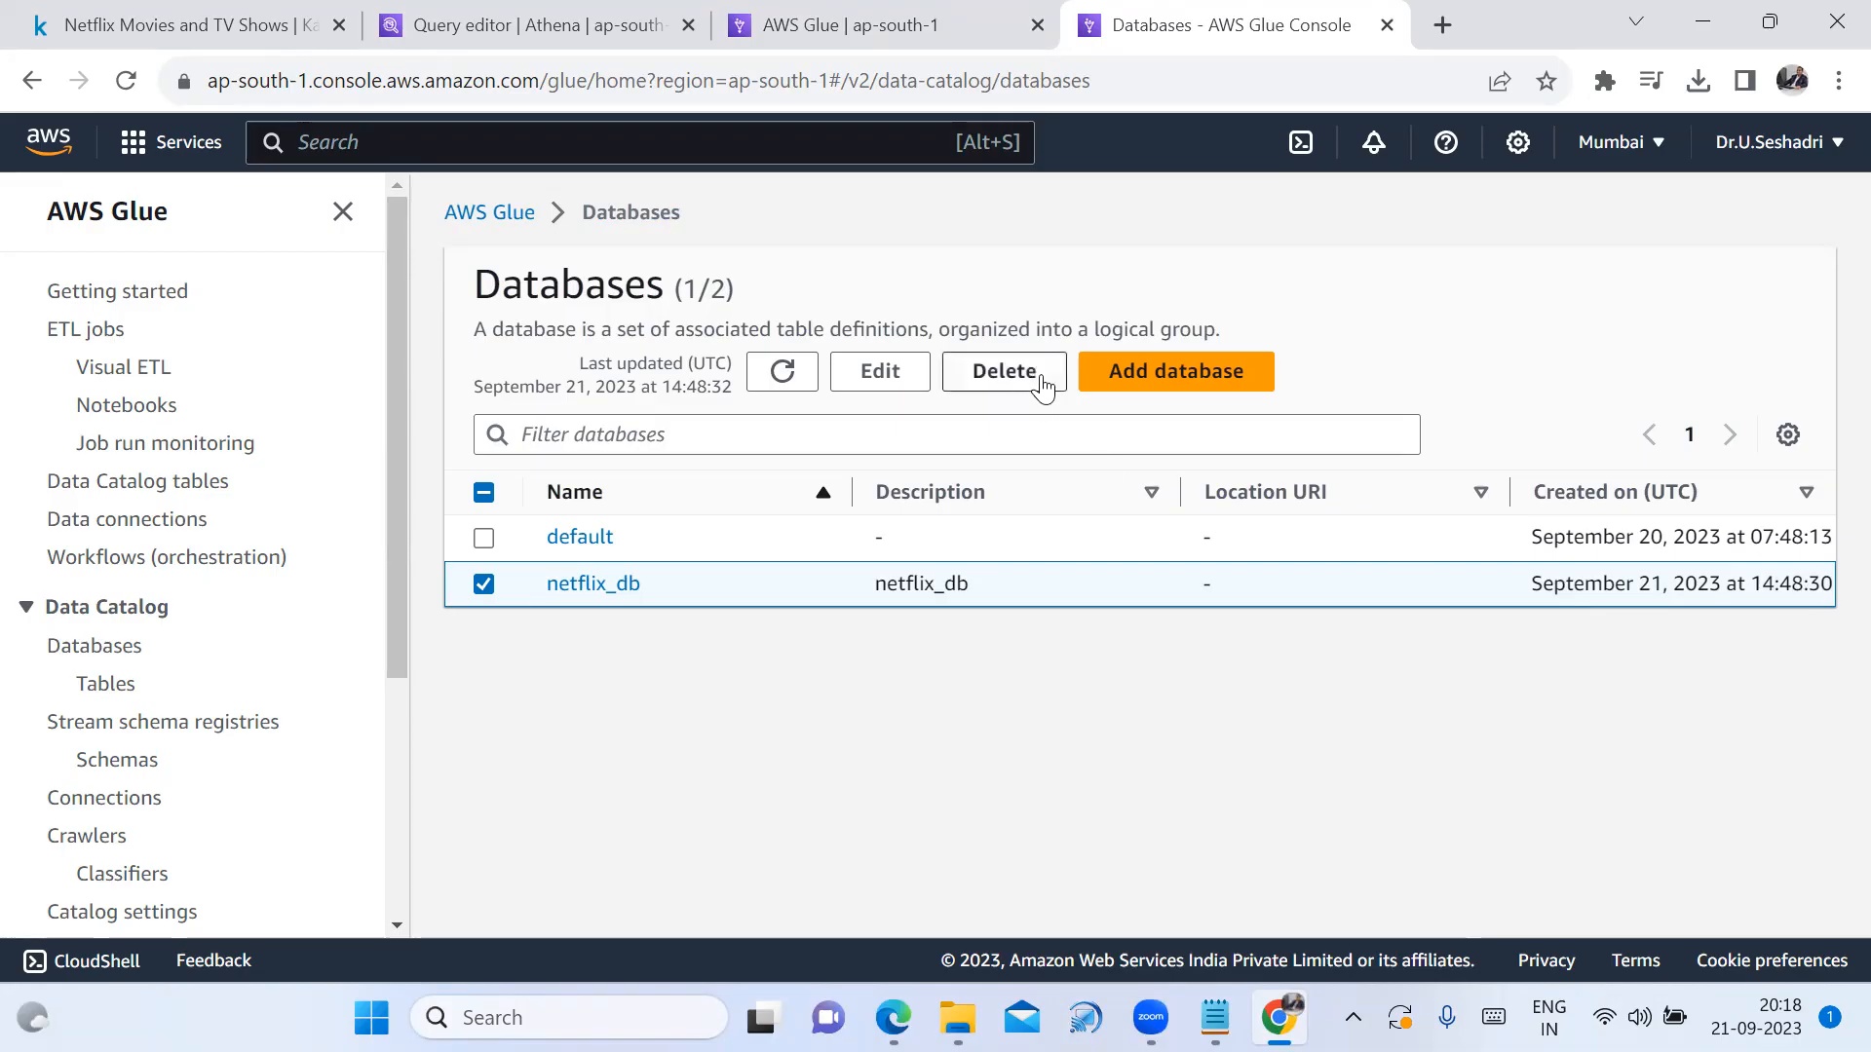
Set netflix_db as the crawler's target database with On demand frequency, then proceed to review
click(876, 25)
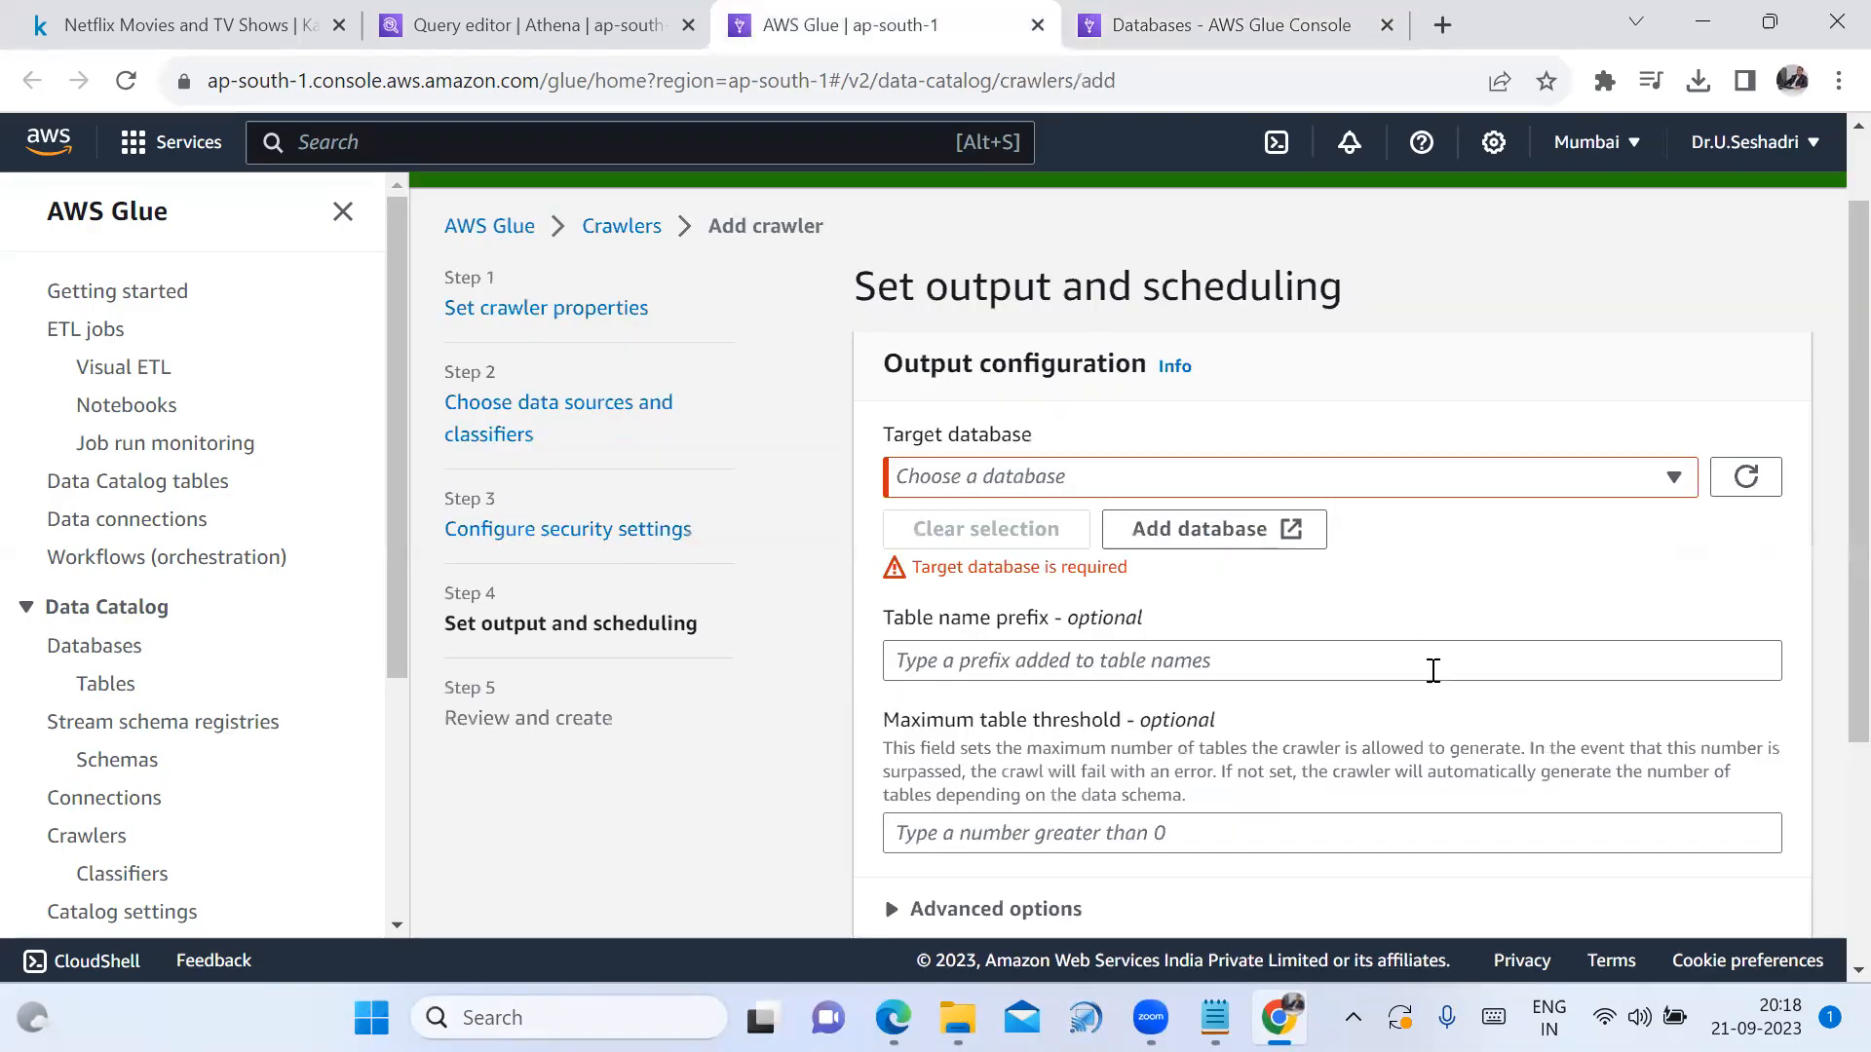
click(1745, 477)
click(1678, 479)
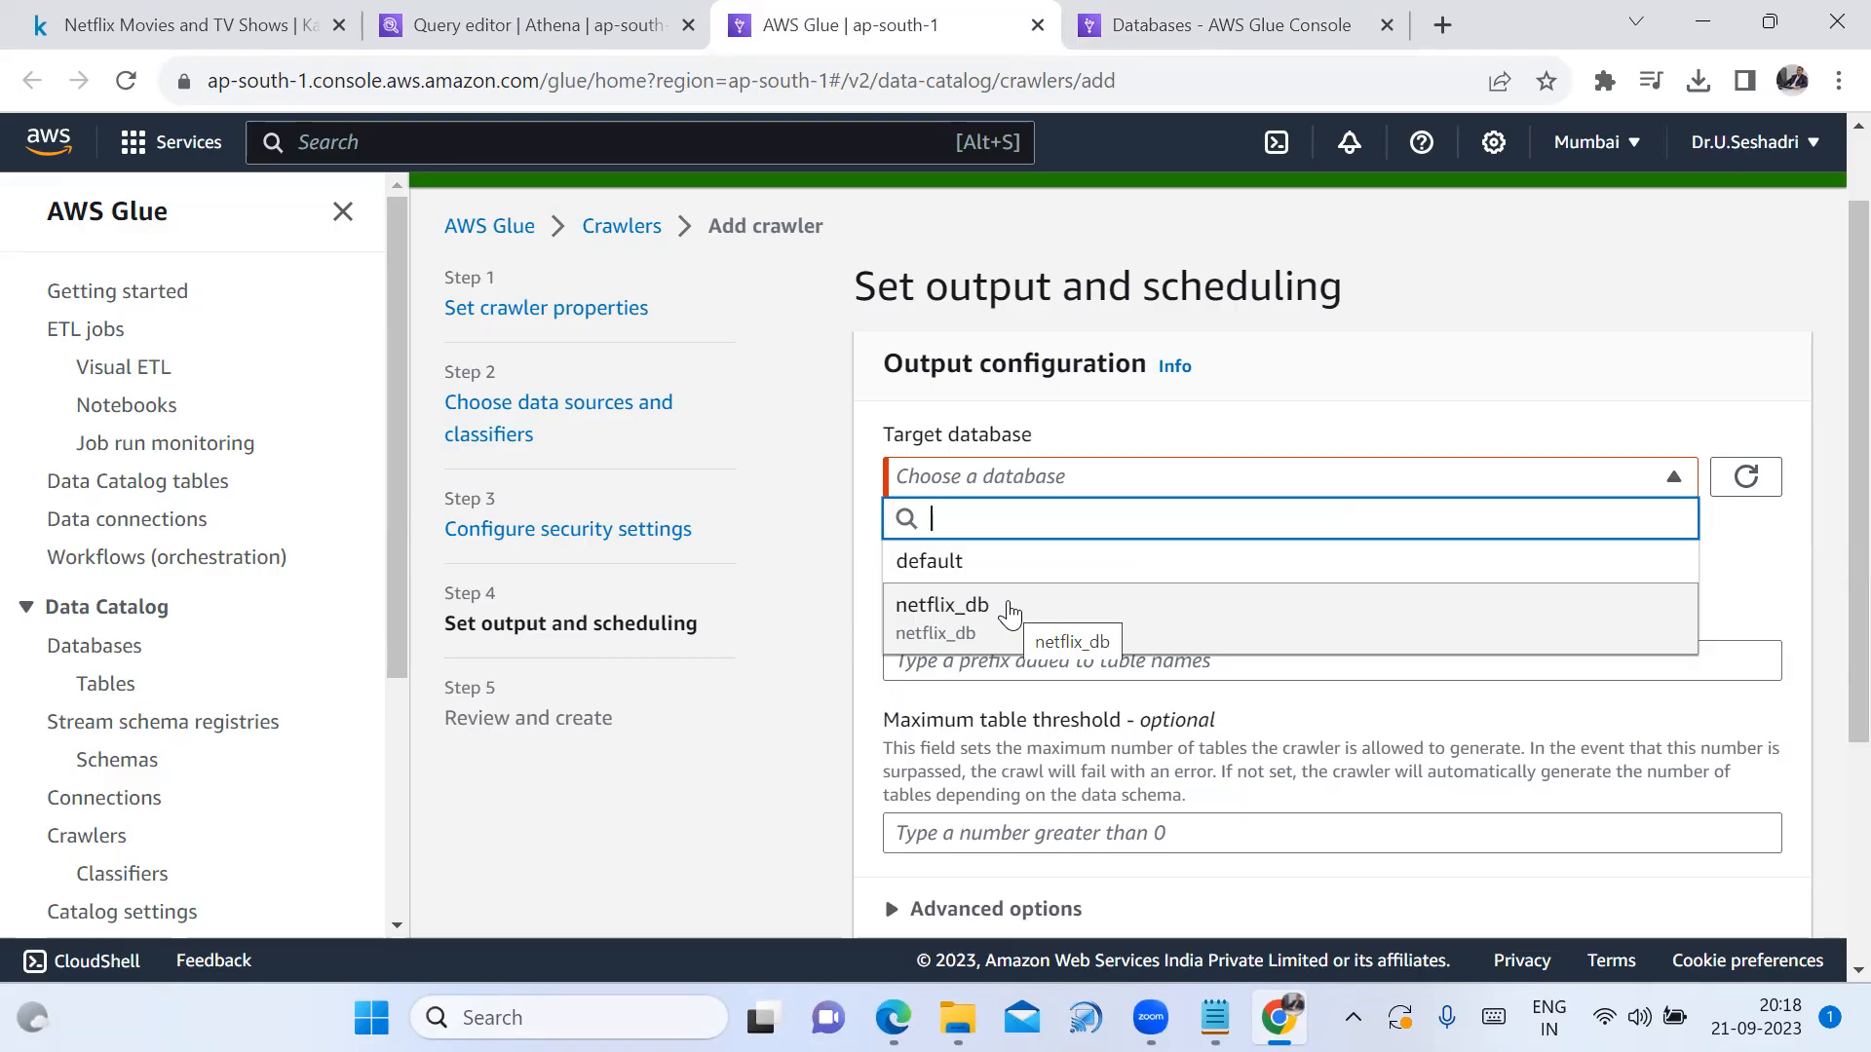
click(1009, 609)
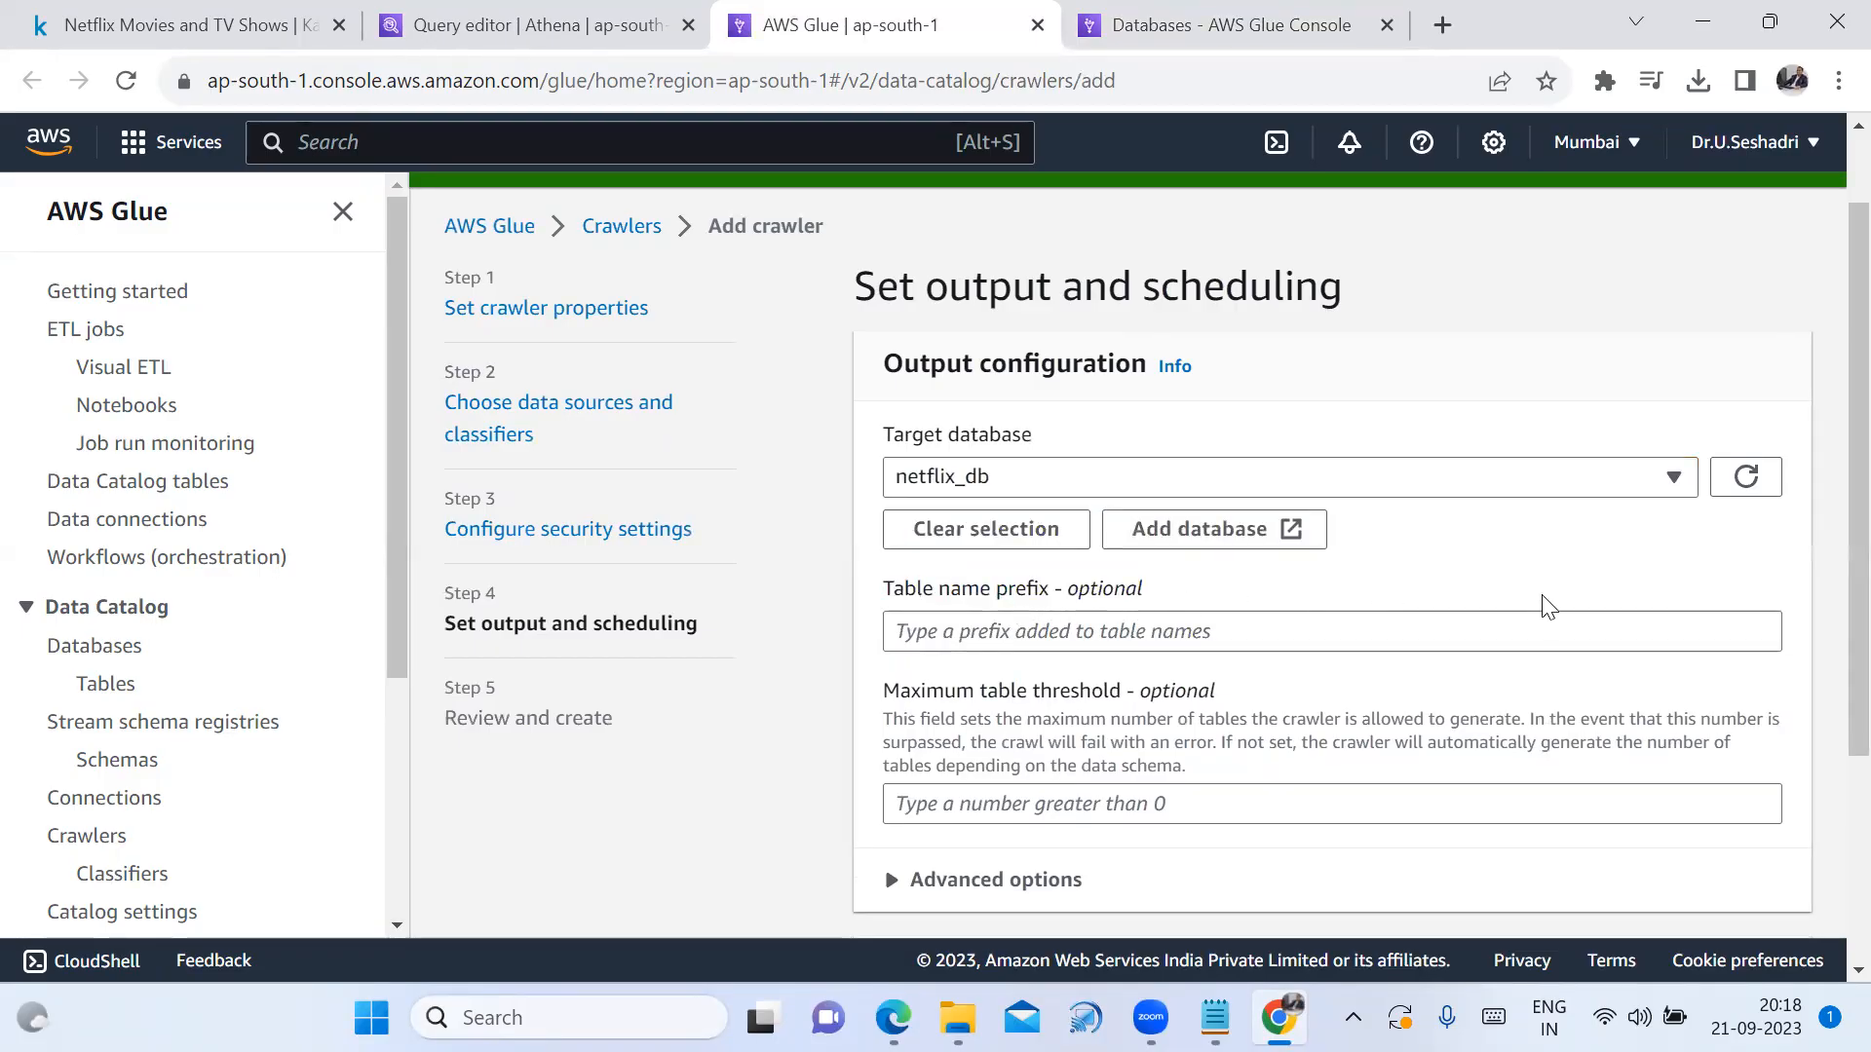
scroll(1547, 608, down, 3)
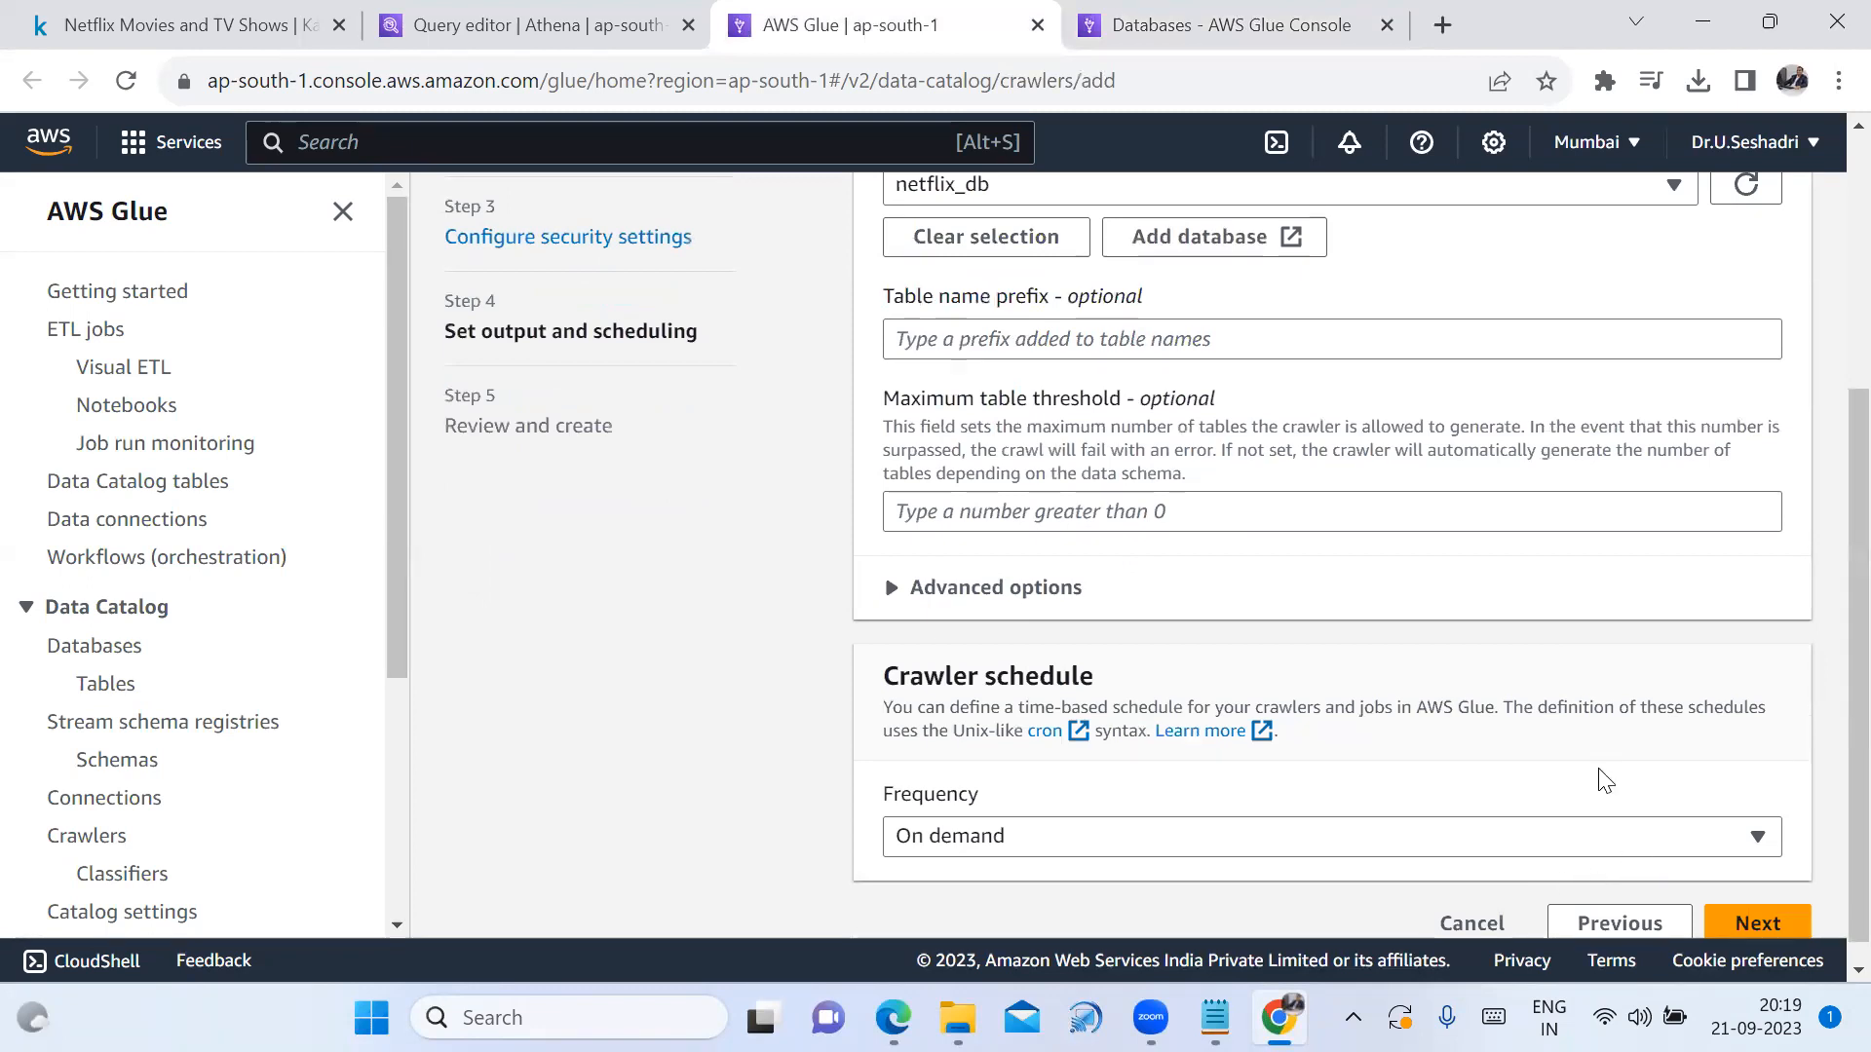
click(1730, 843)
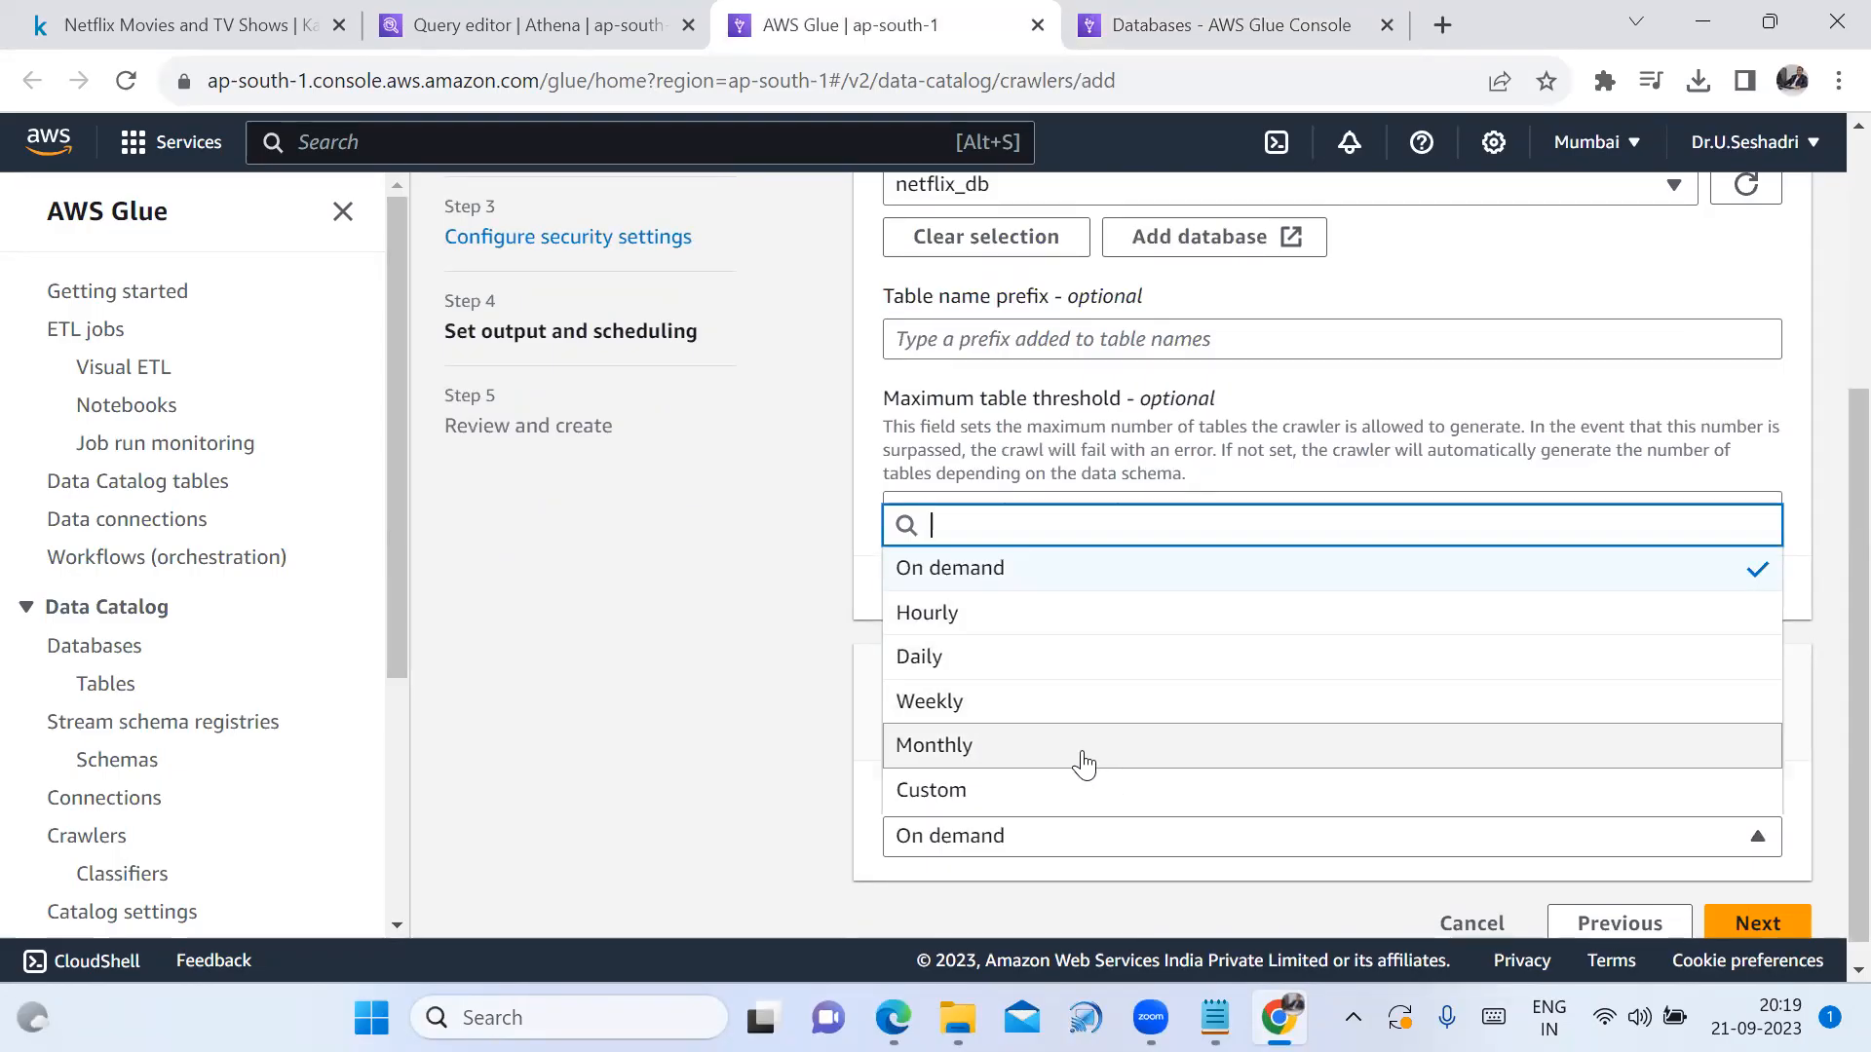
click(1055, 577)
click(1751, 923)
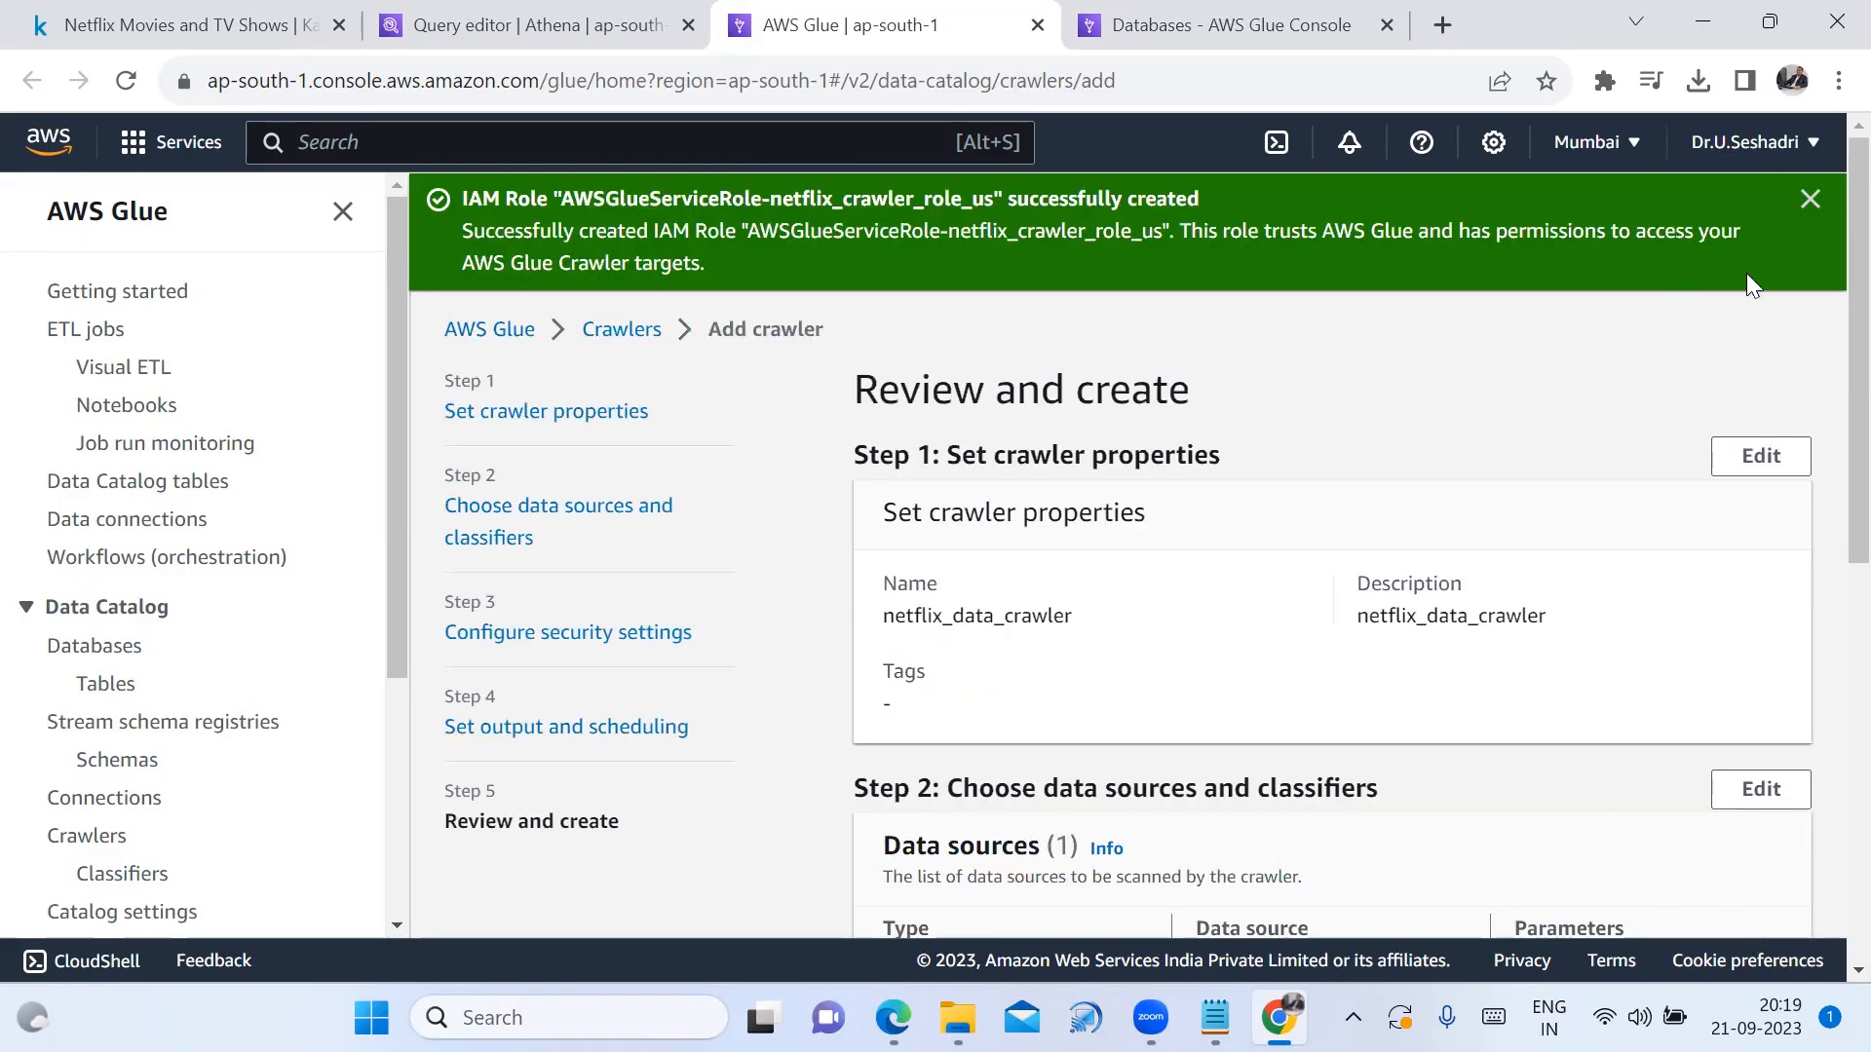
Review the settings and create netflix_data_crawler targeting netflix_db
click(1809, 199)
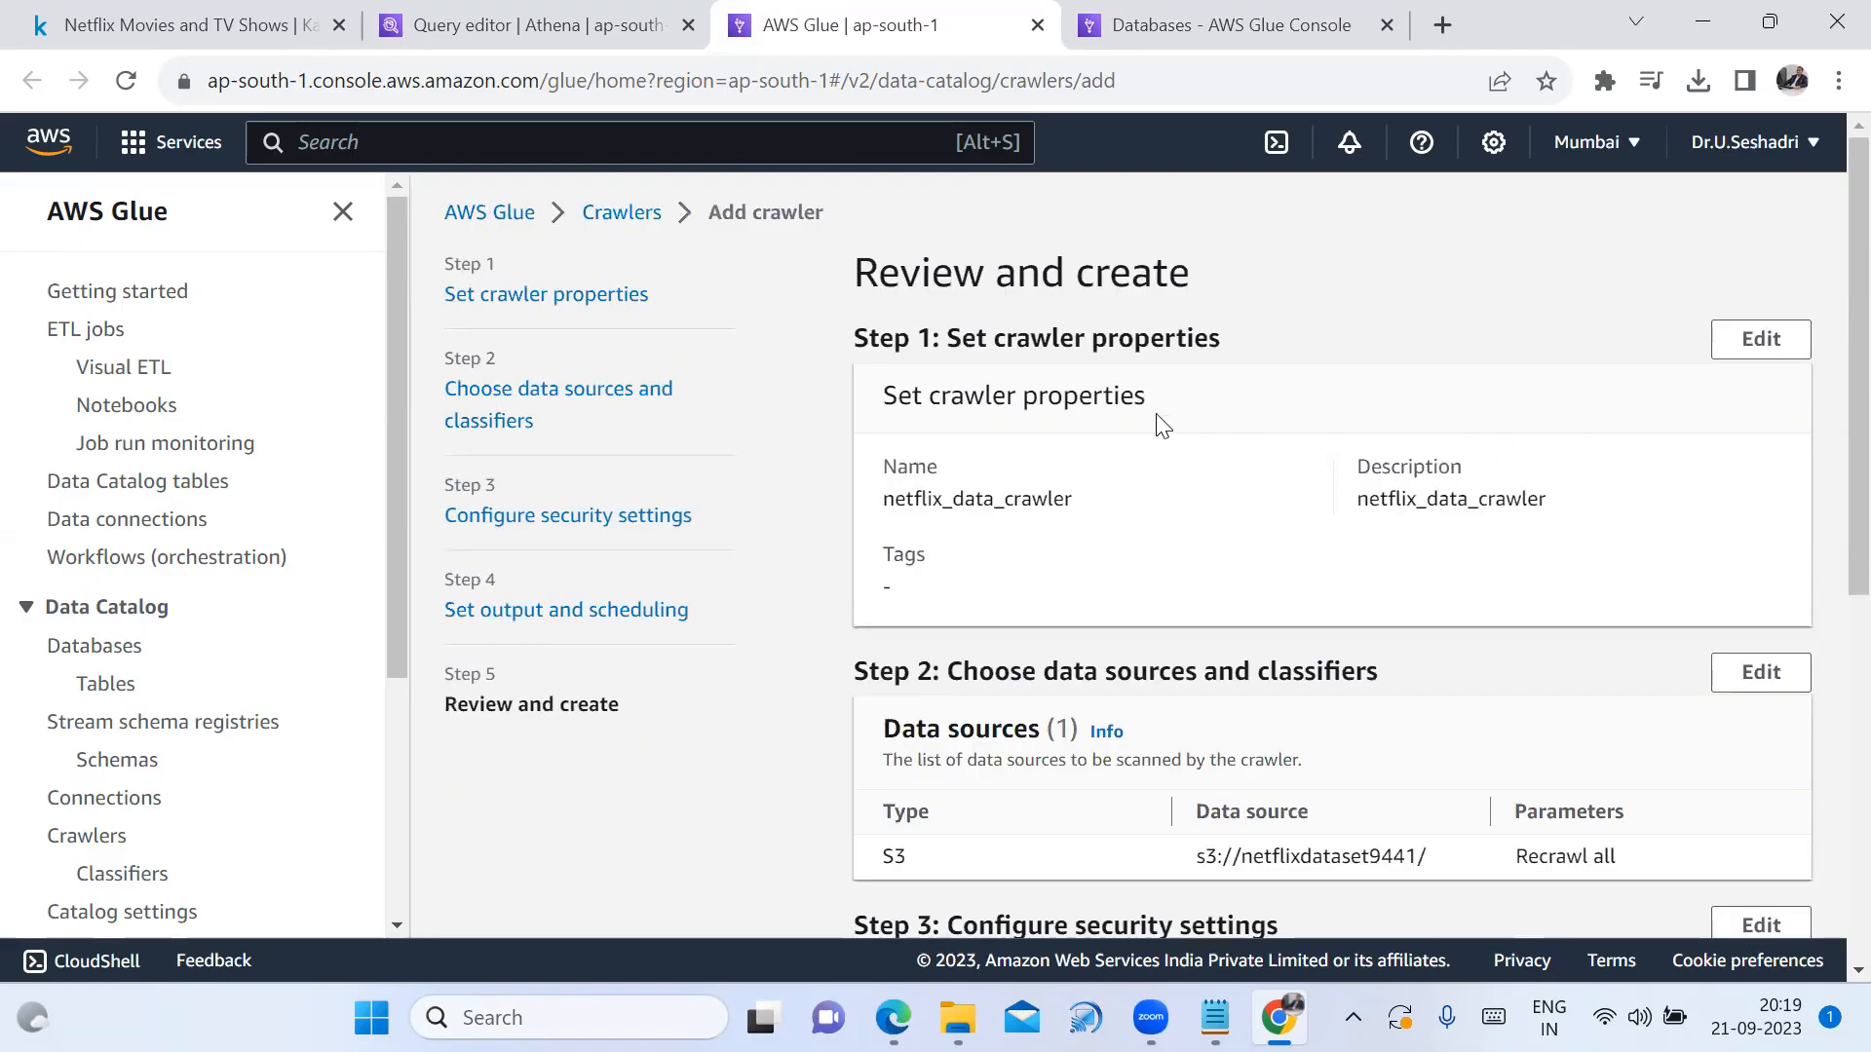
drag(854, 255, 1225, 302)
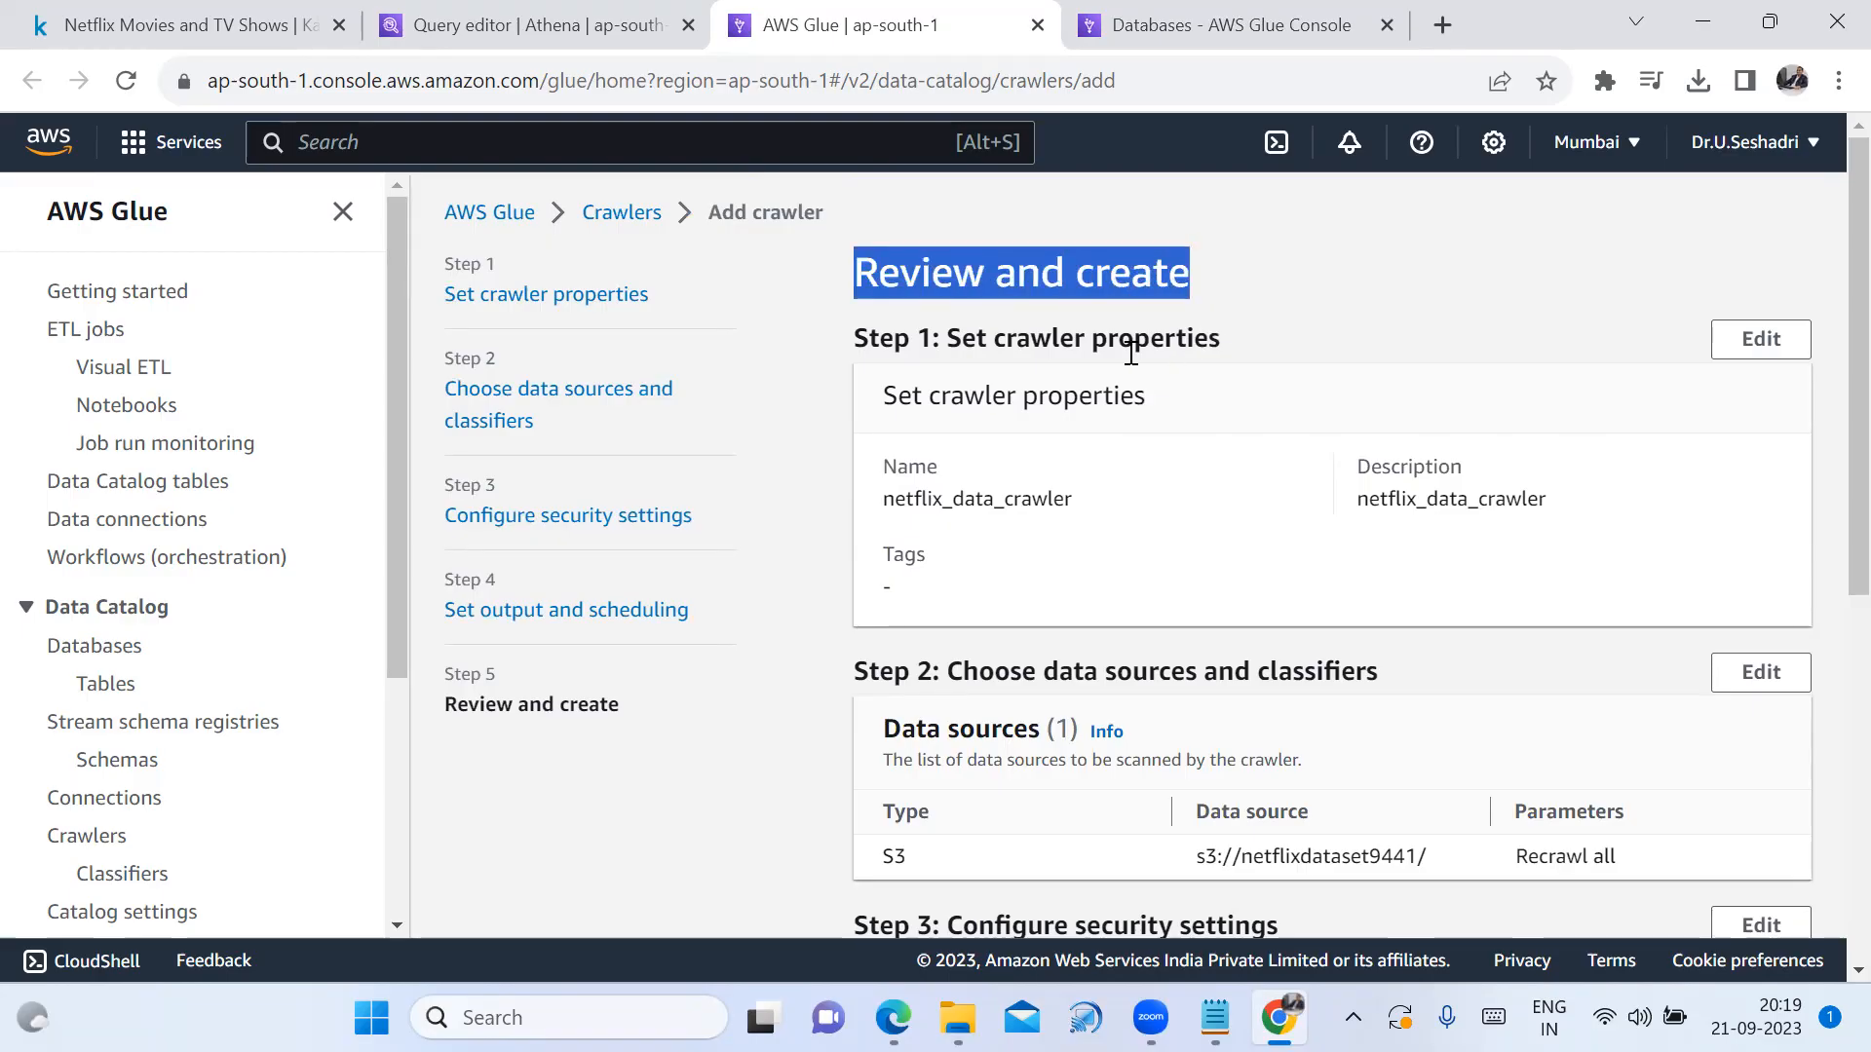
scroll(1122, 368, down, 5)
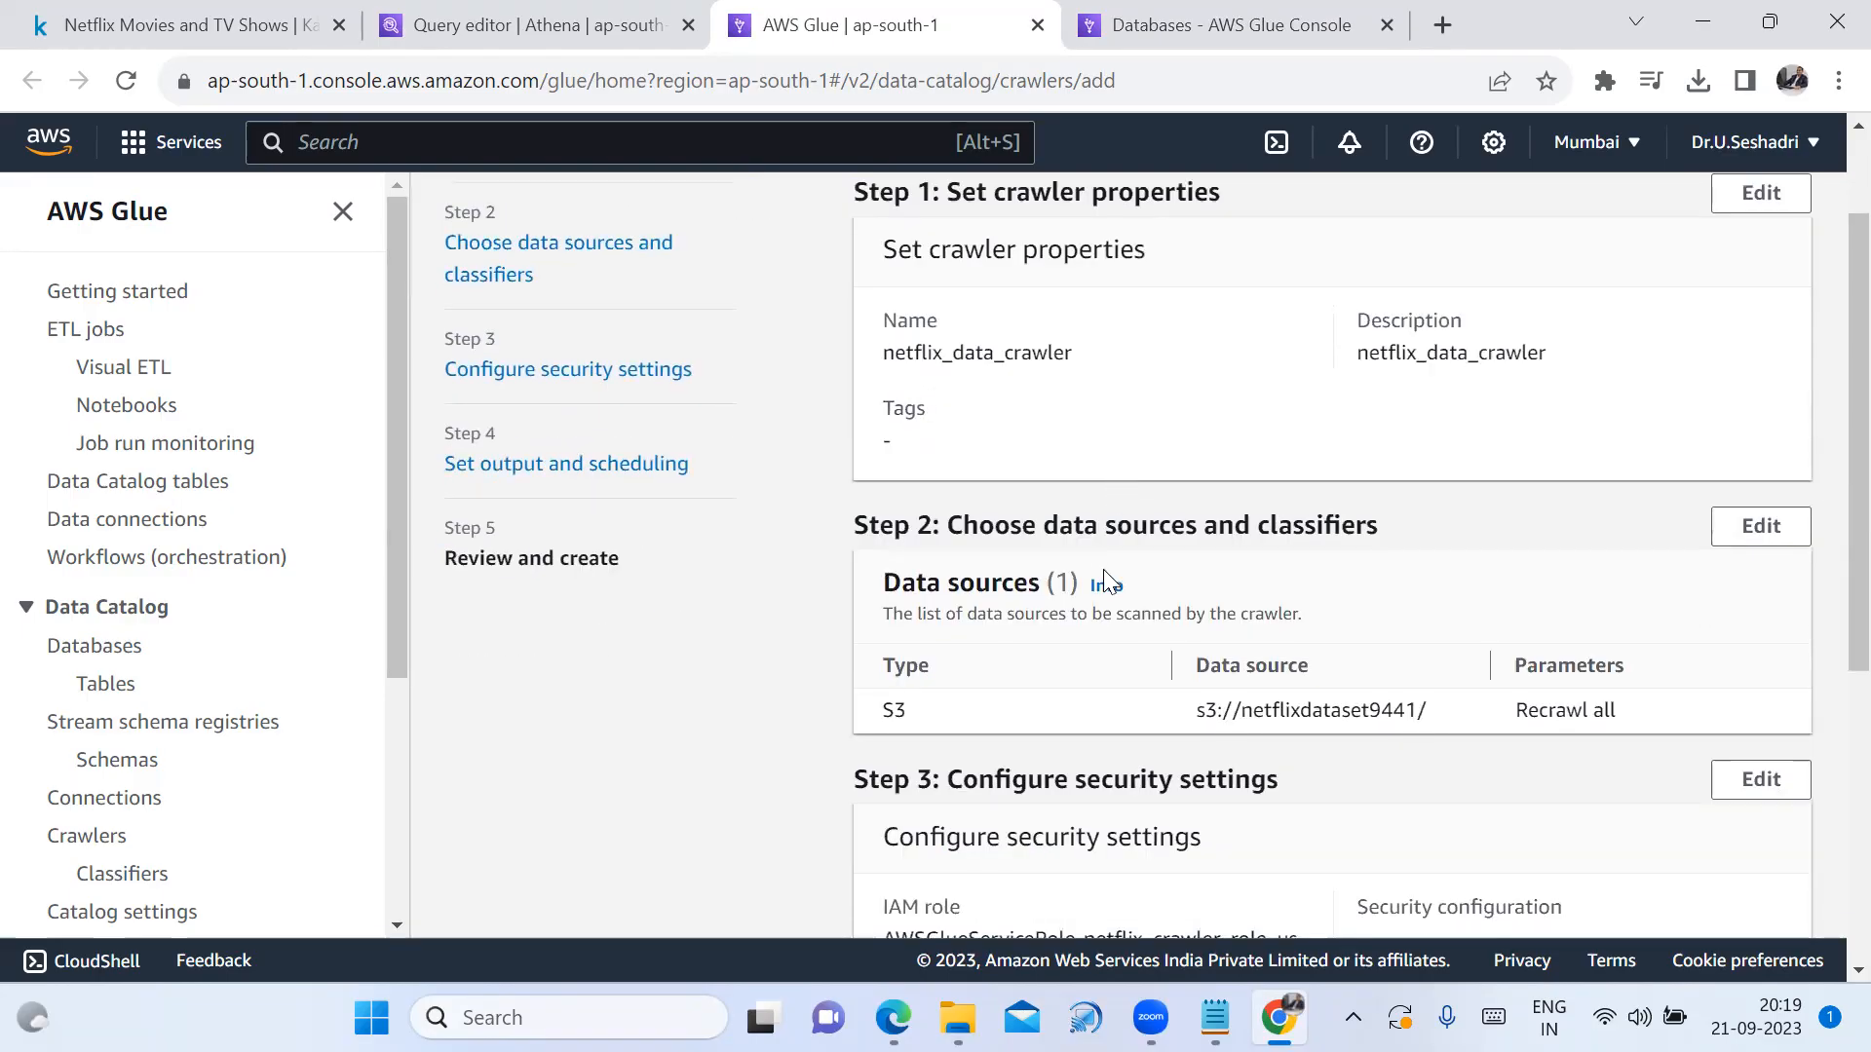
scroll(1125, 633, down, 2)
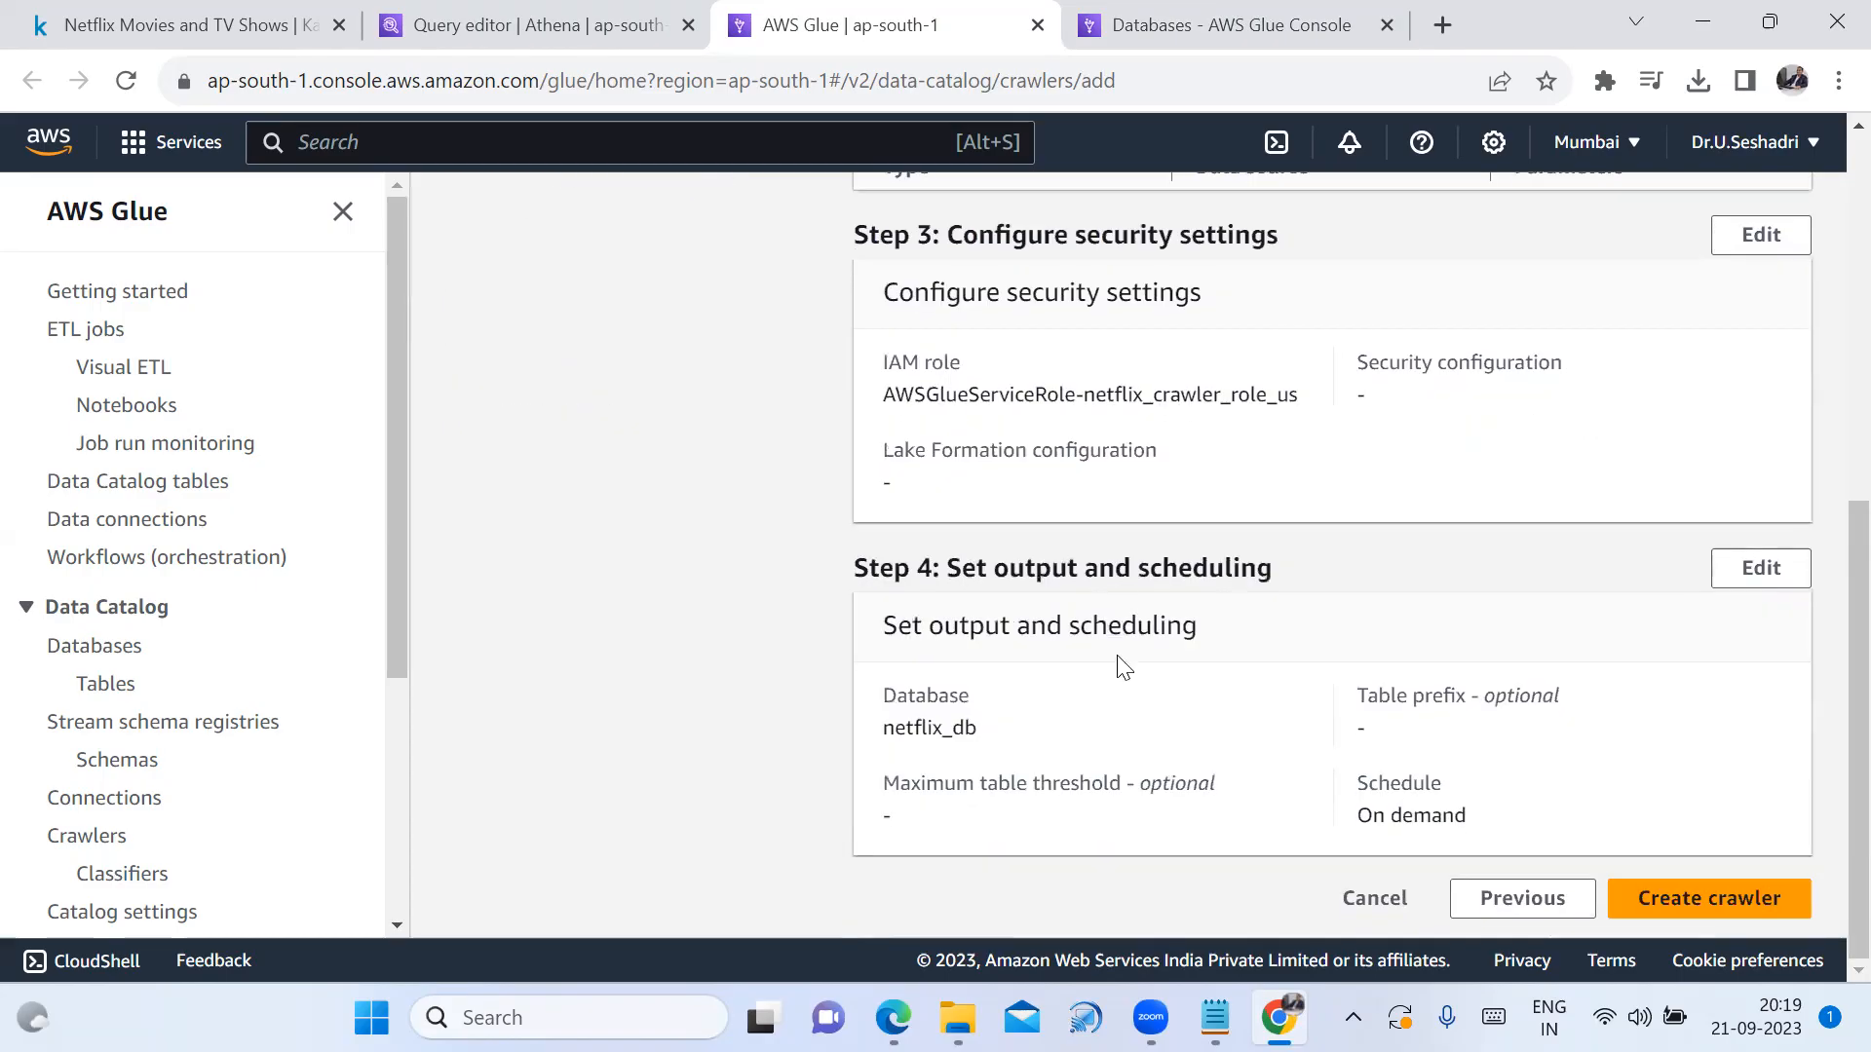
click(1742, 899)
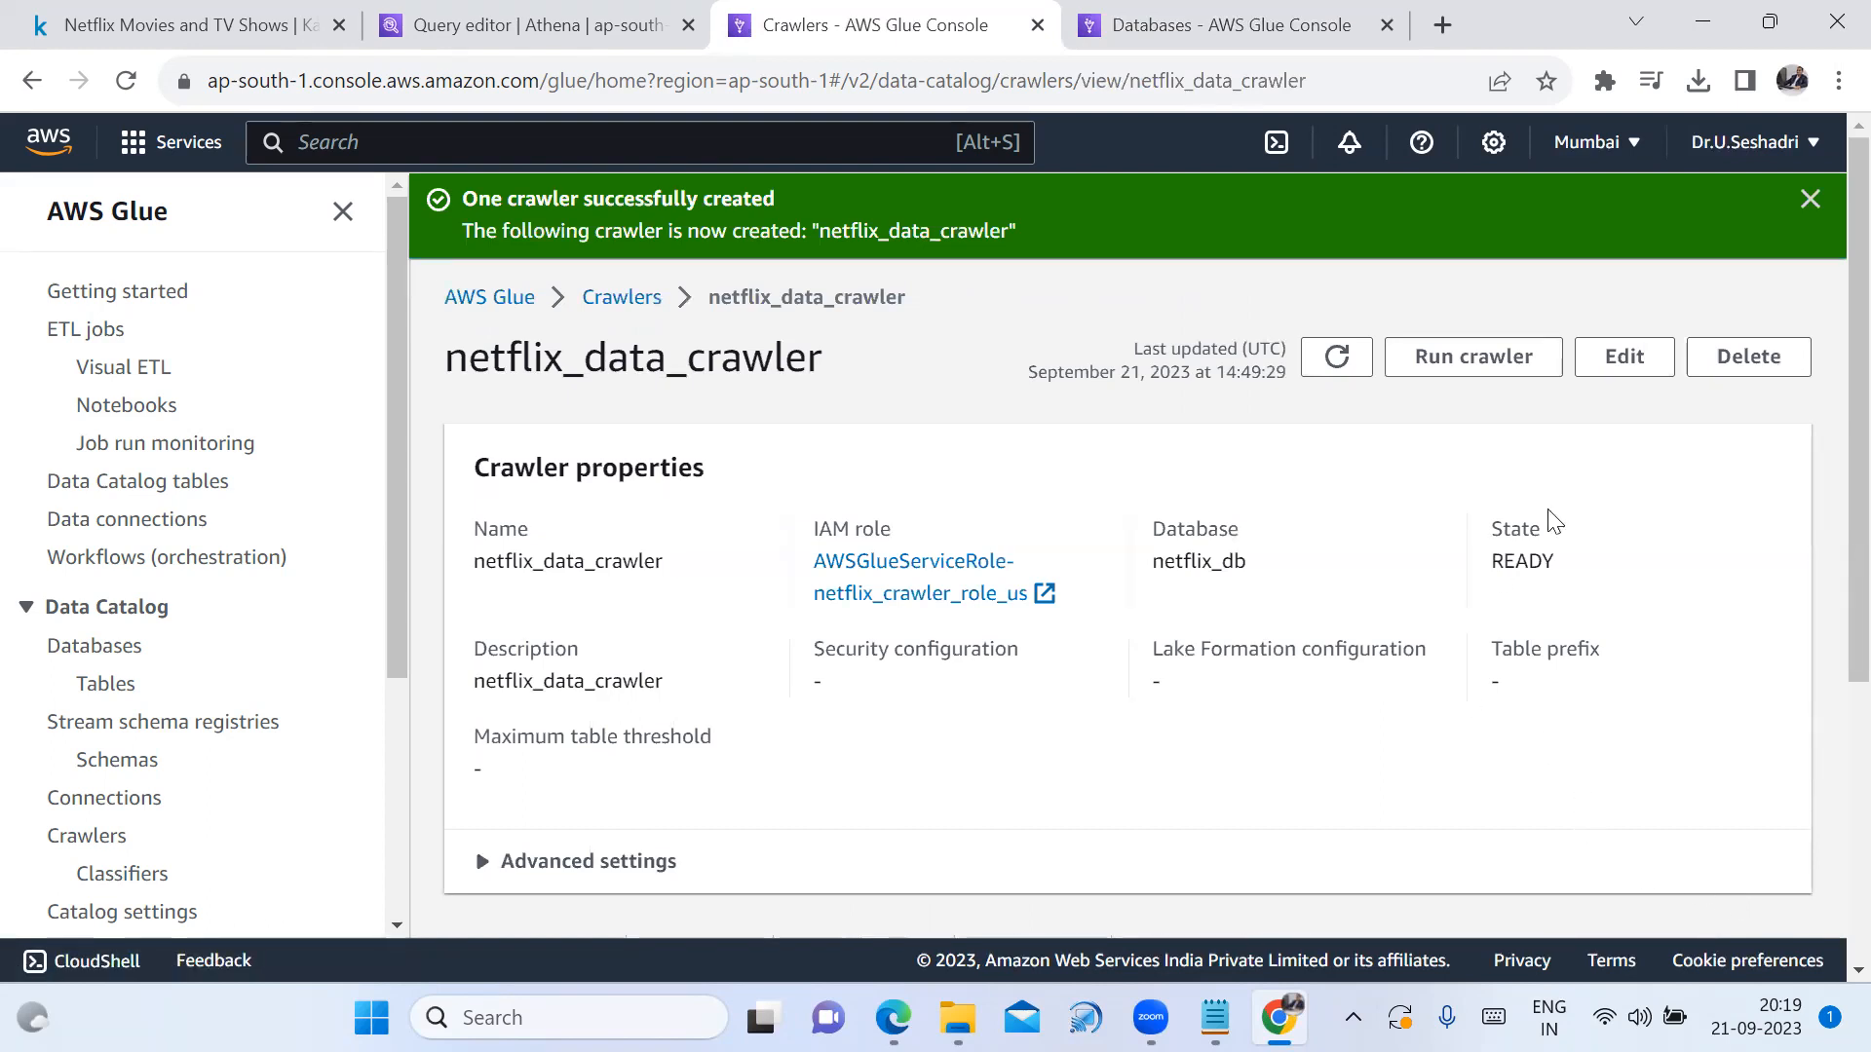
Run netflix_data_crawler and sort its Crawler runs list by status
click(1809, 200)
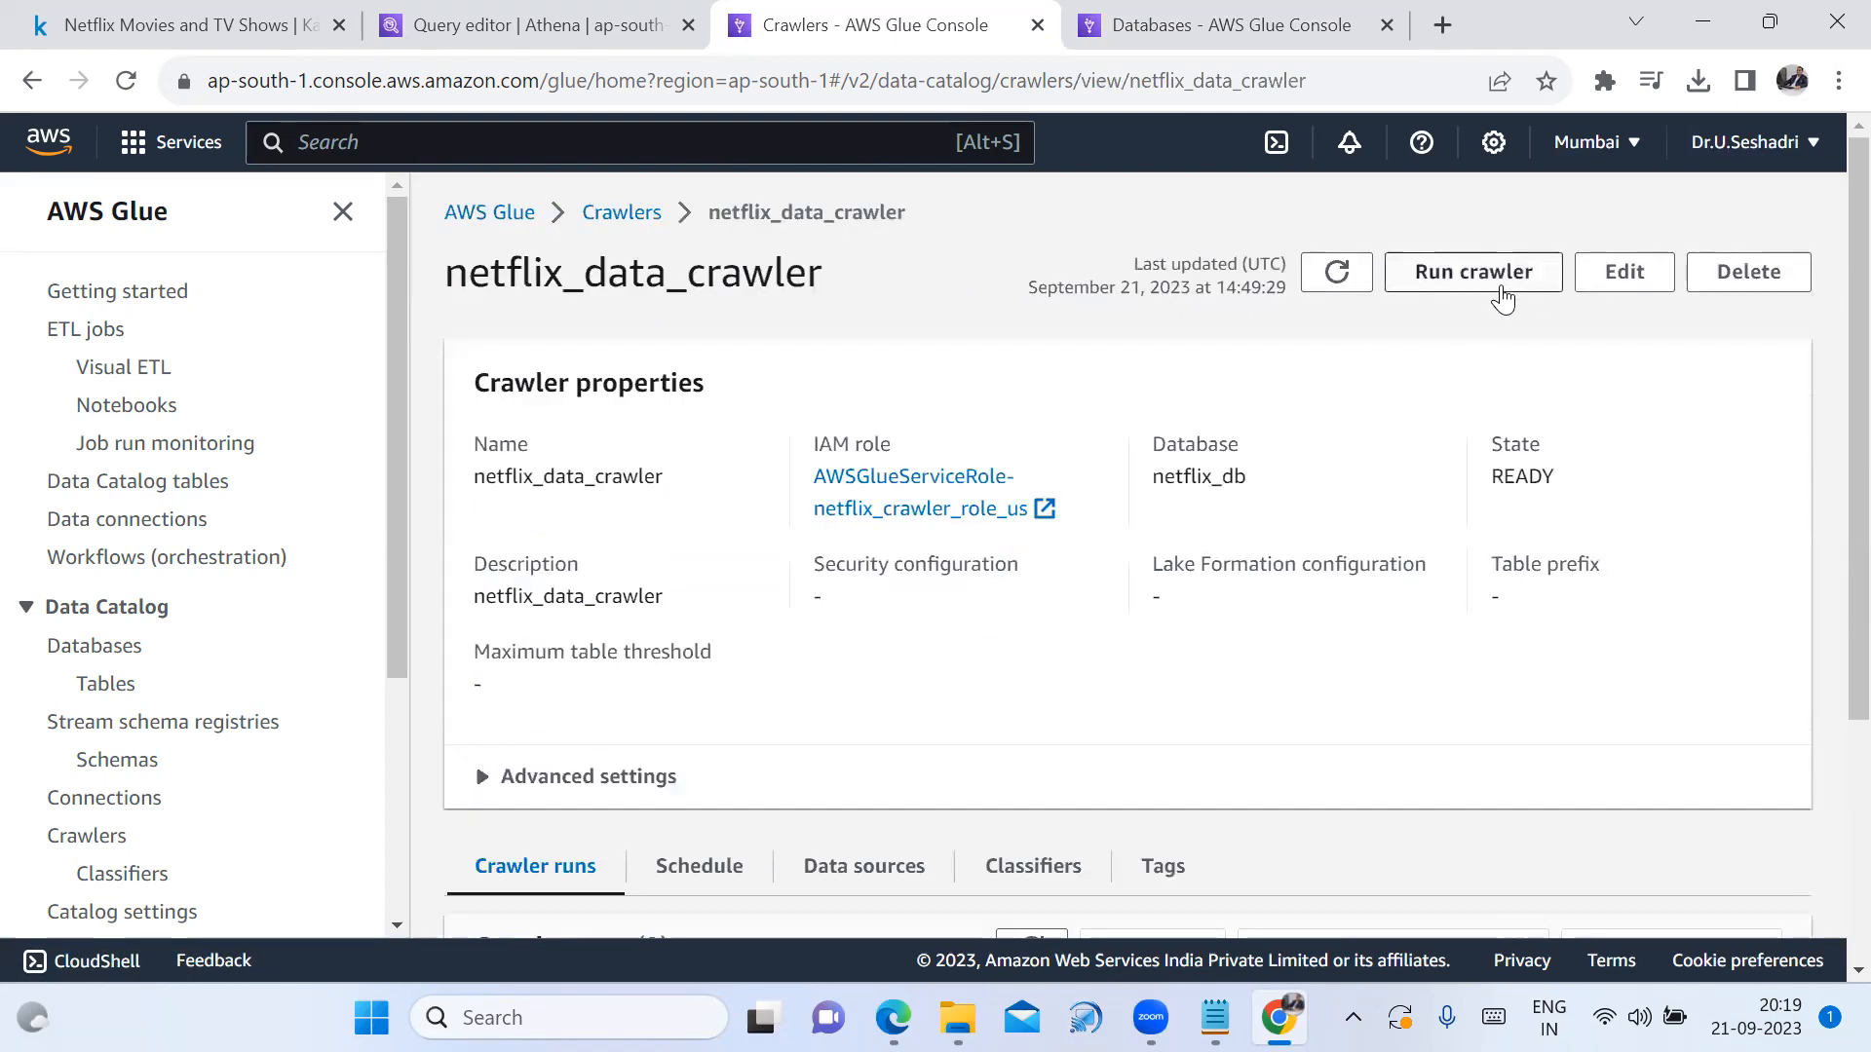
click(1501, 288)
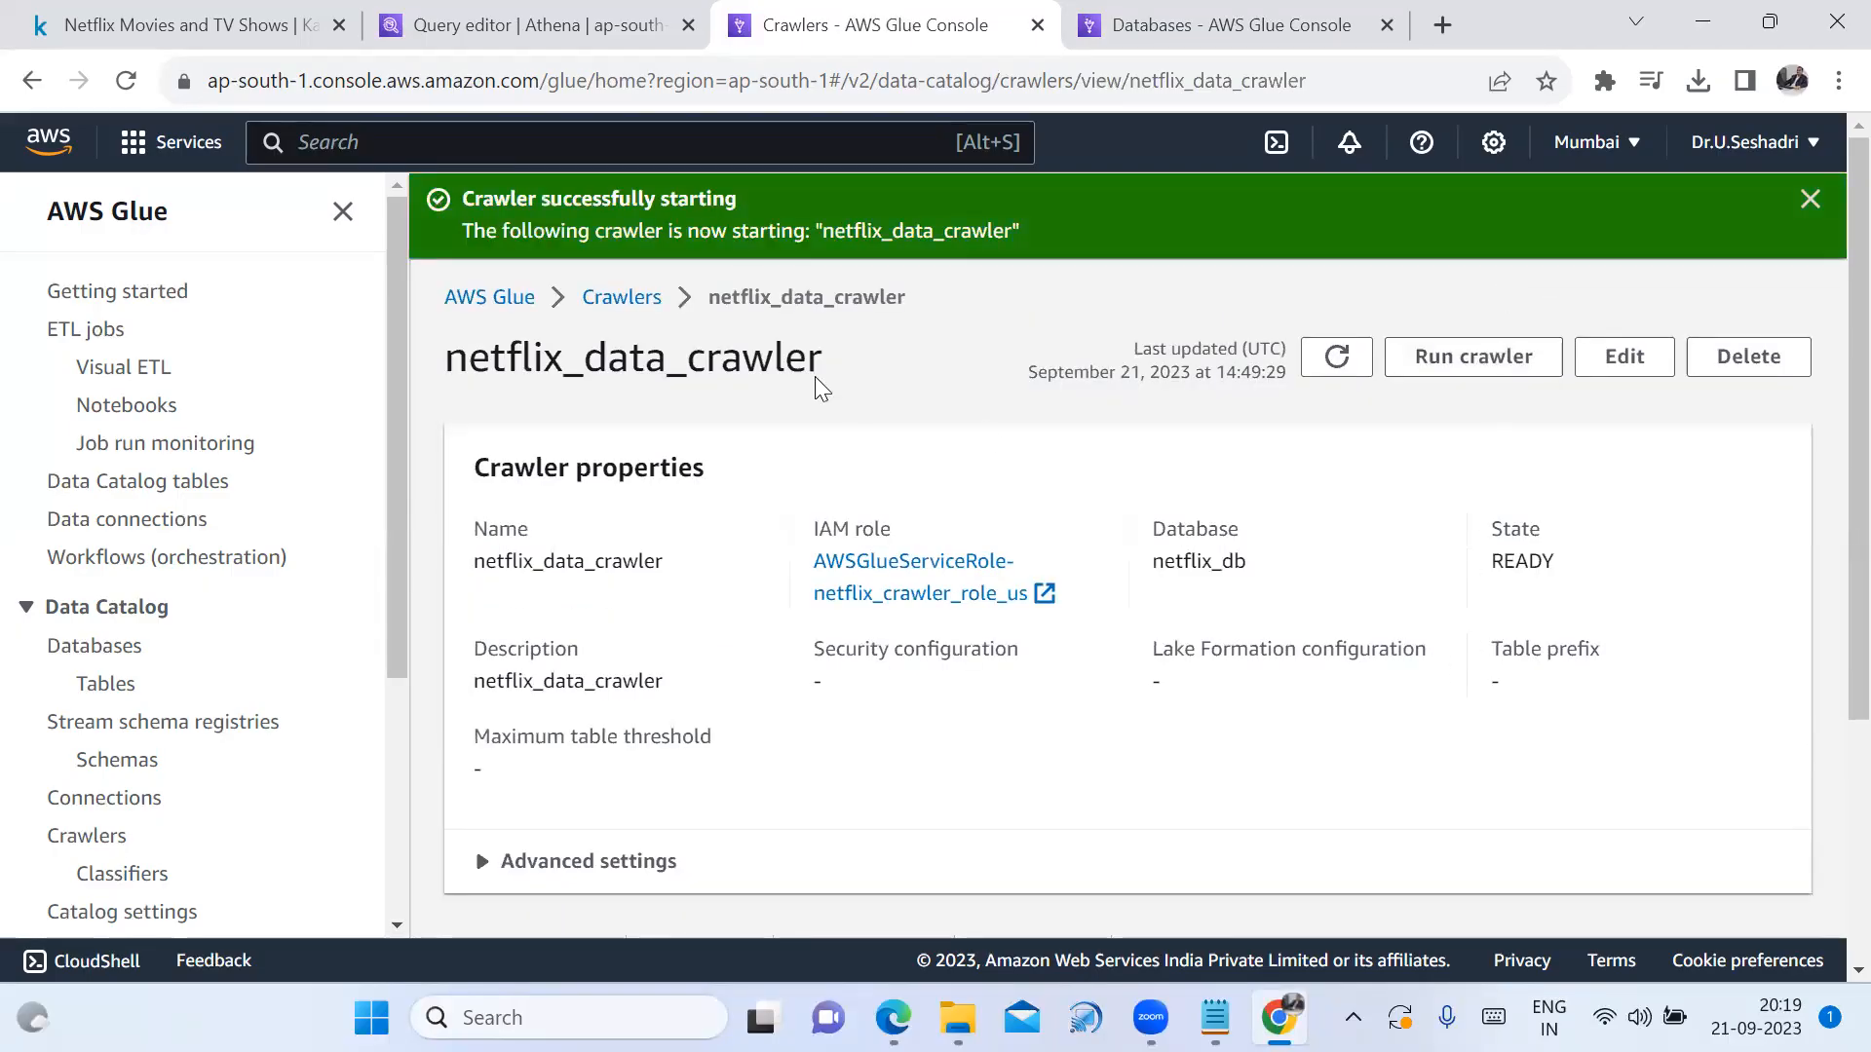
scroll(1550, 506, down, 4)
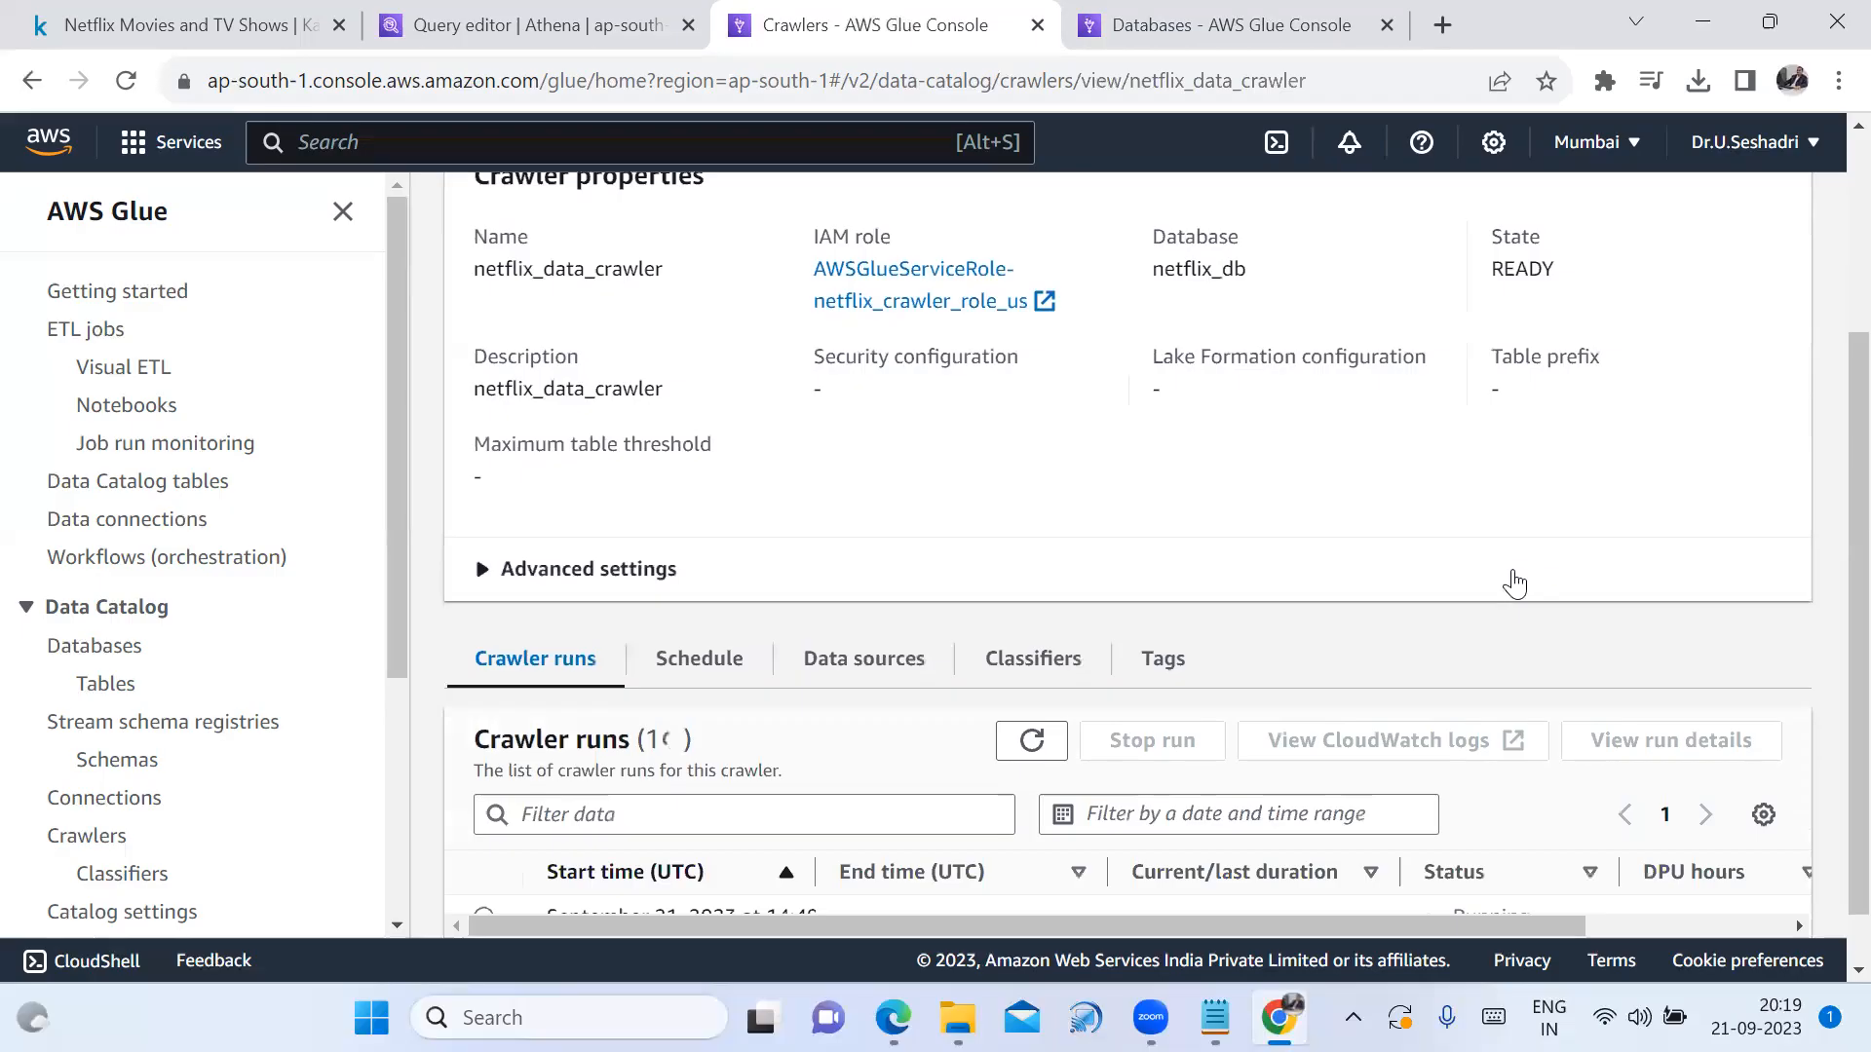
drag(1490, 818, 1420, 818)
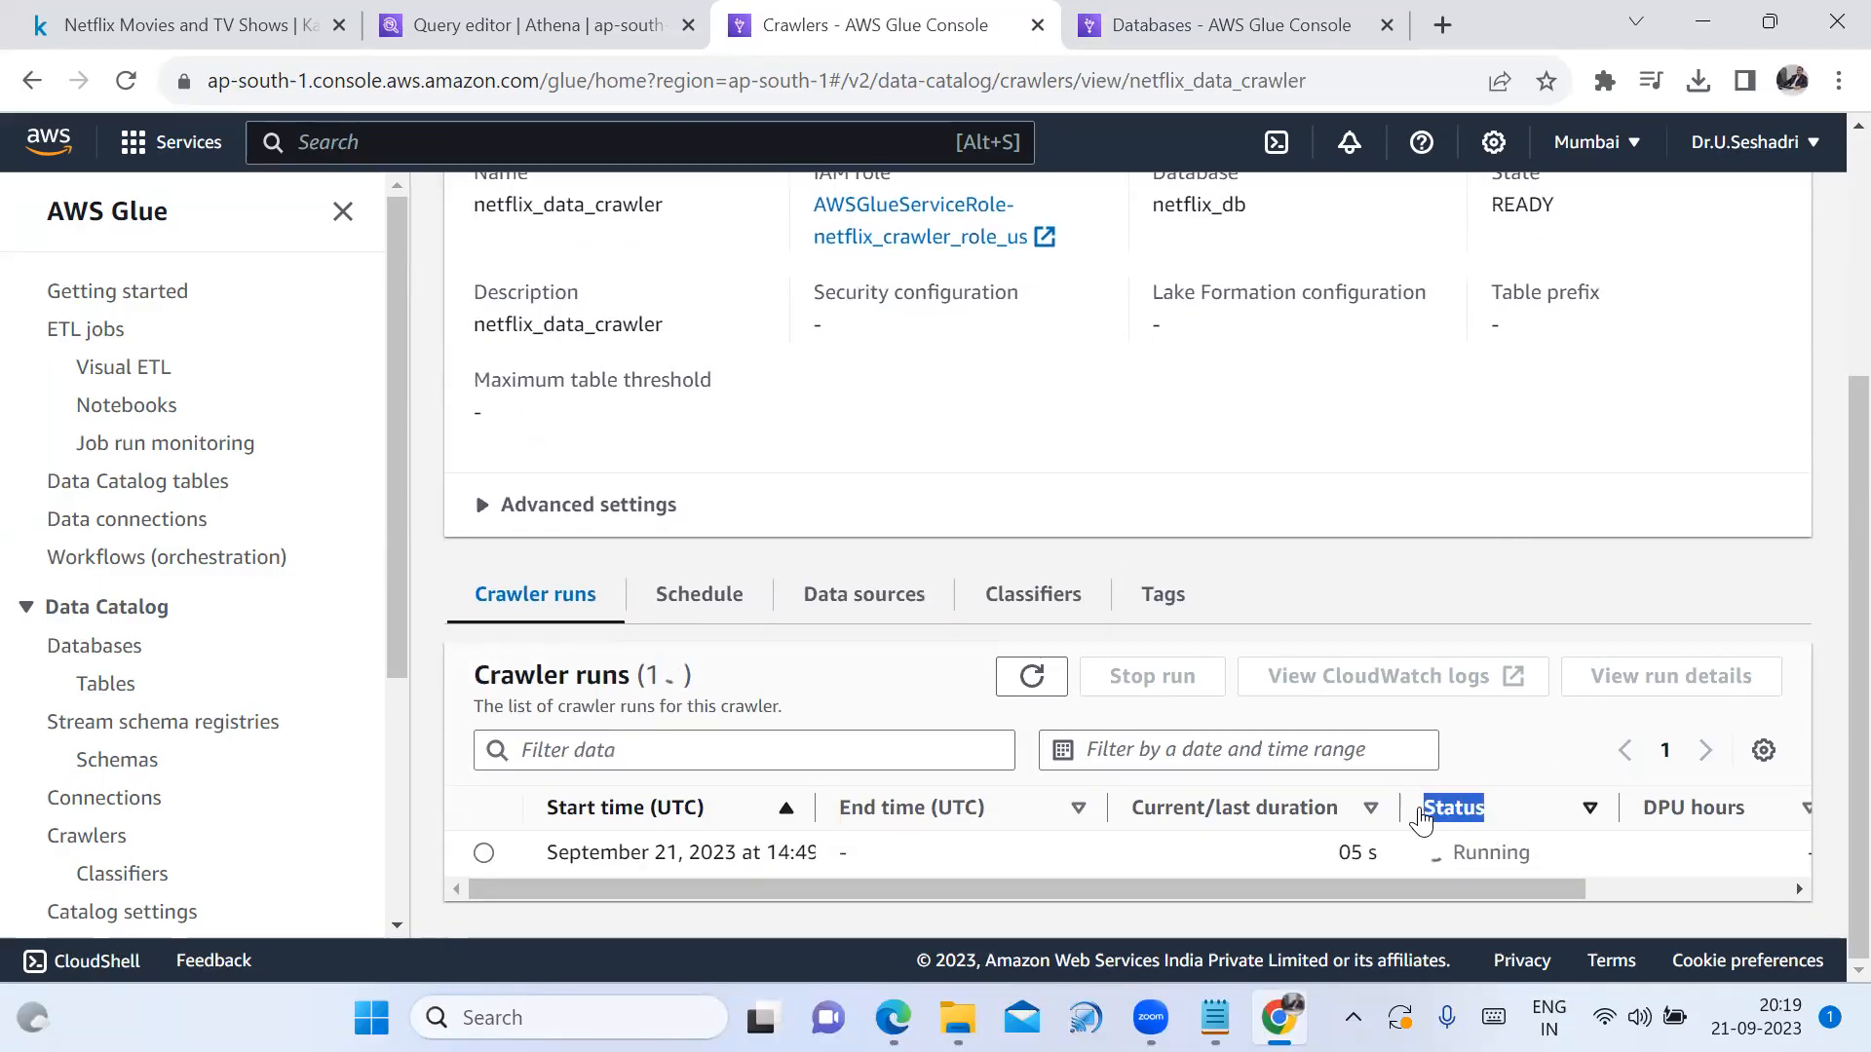
click(1420, 818)
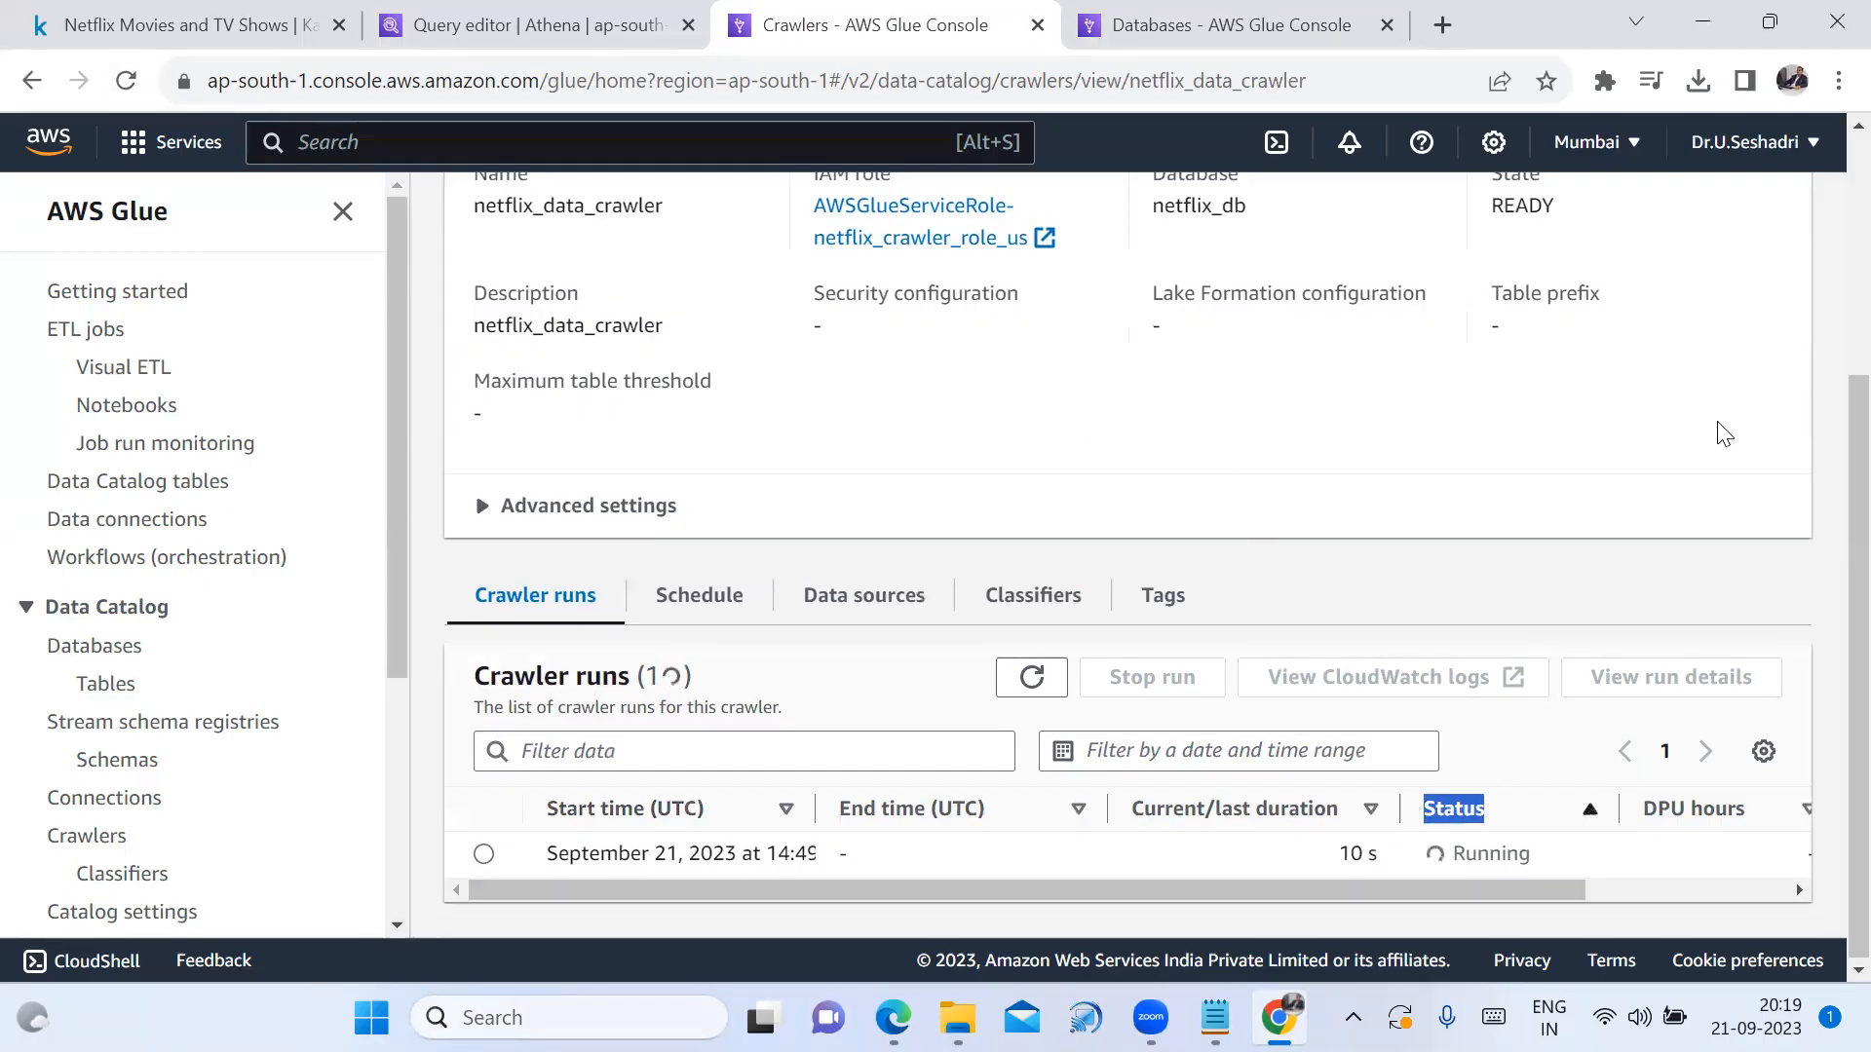
click(1032, 689)
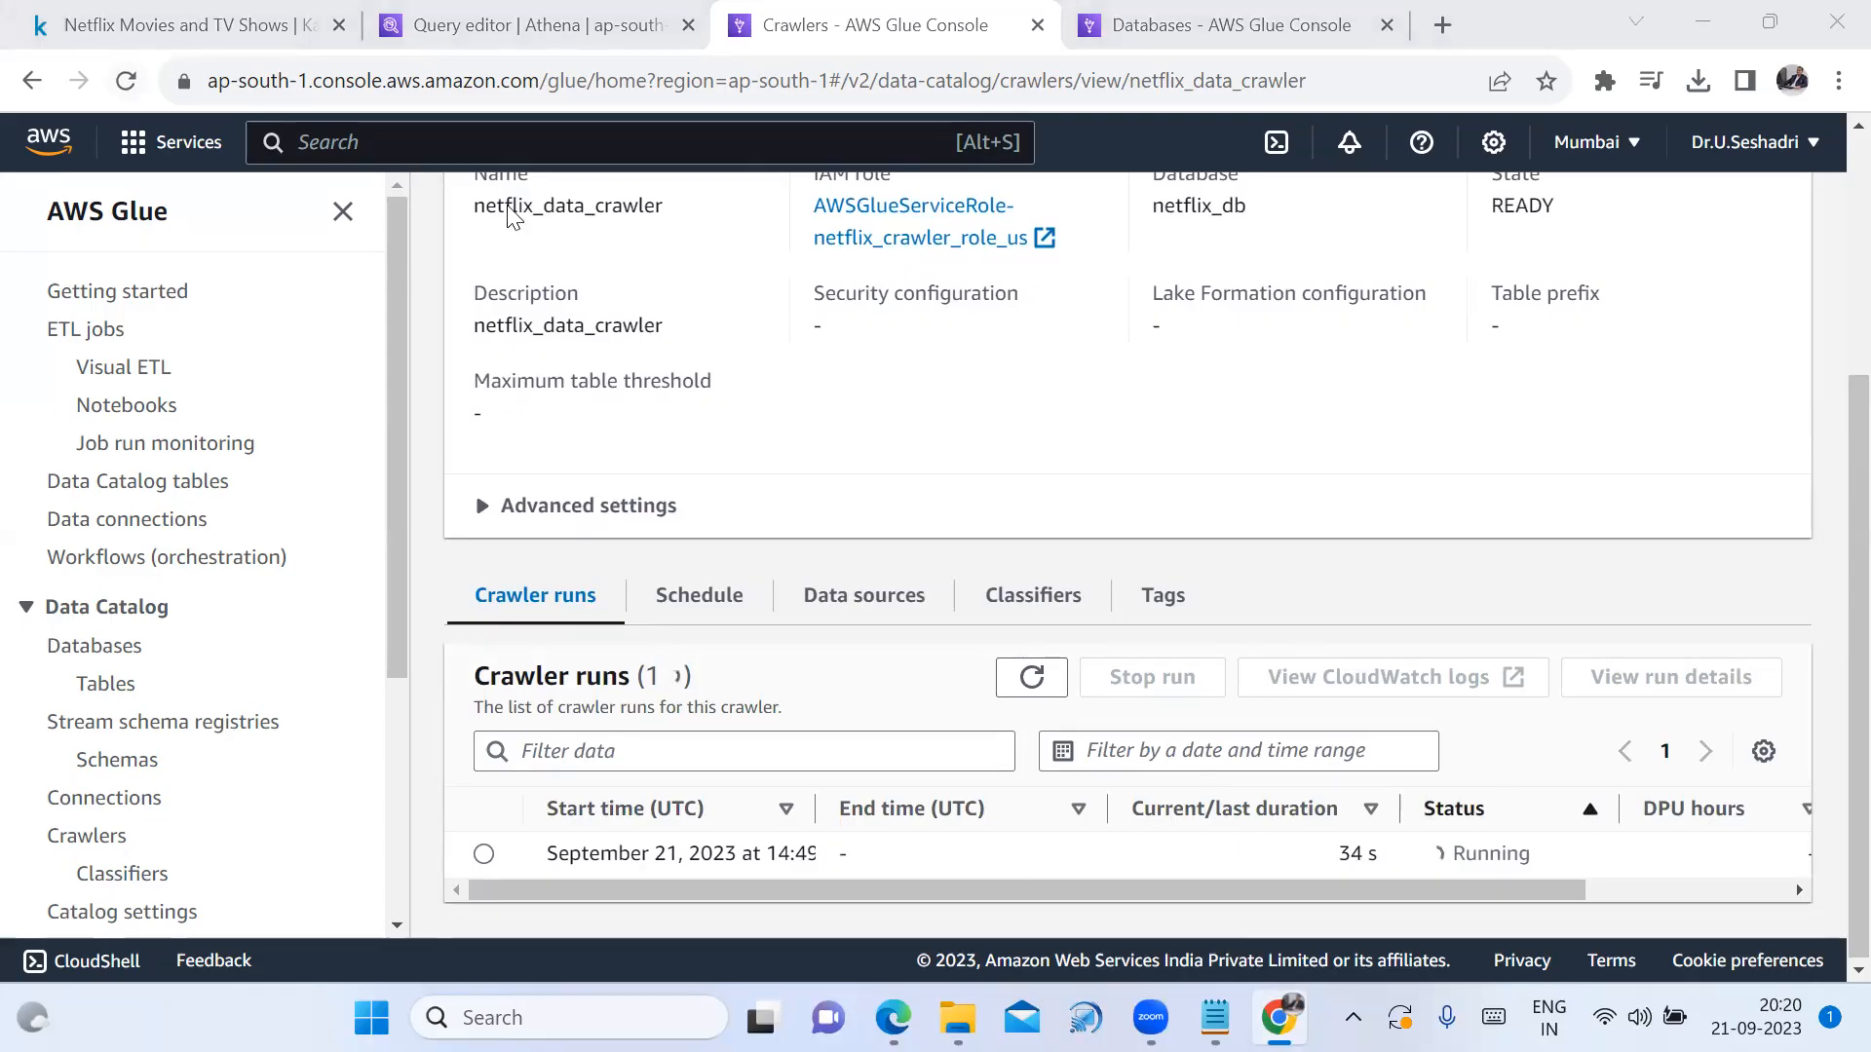
Reload the crawler page and confirm the run shows Completed after 45 s
key(F5)
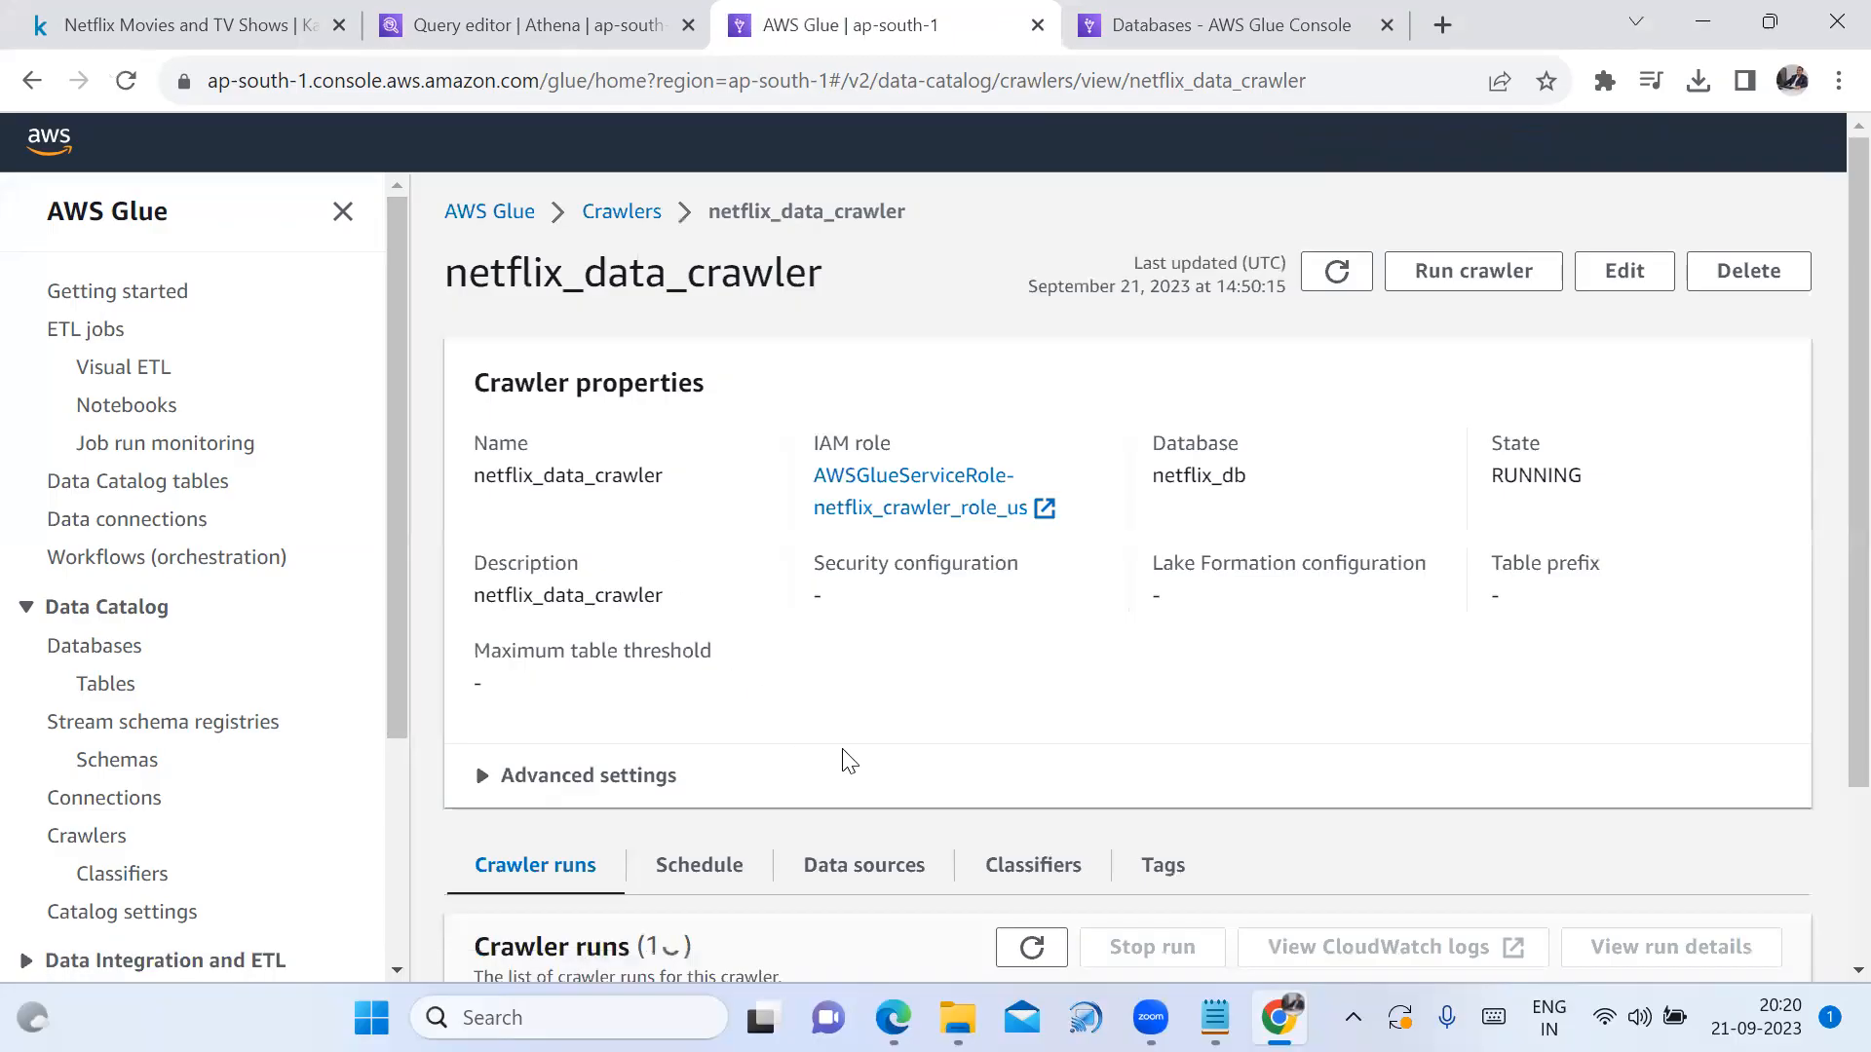
scroll(1286, 827, down, 1)
scroll(1481, 844, down, 1)
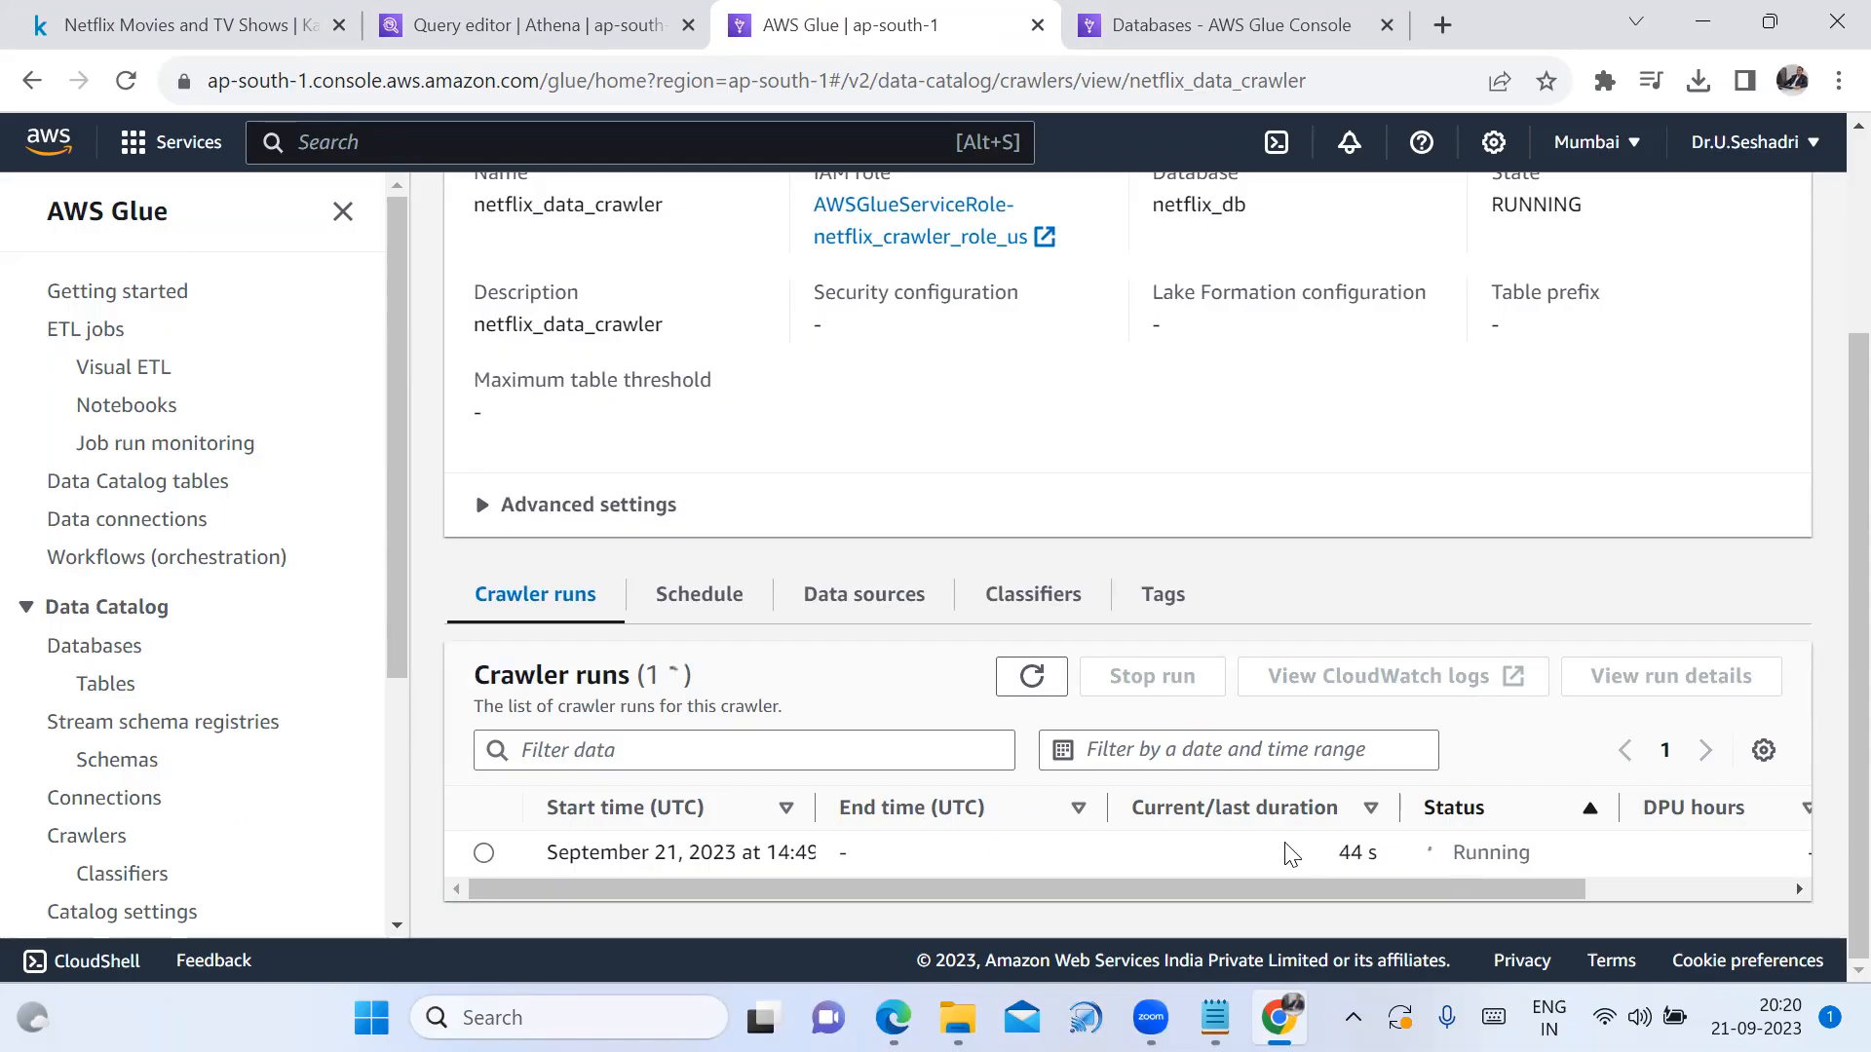
scroll(1213, 745, up, 3)
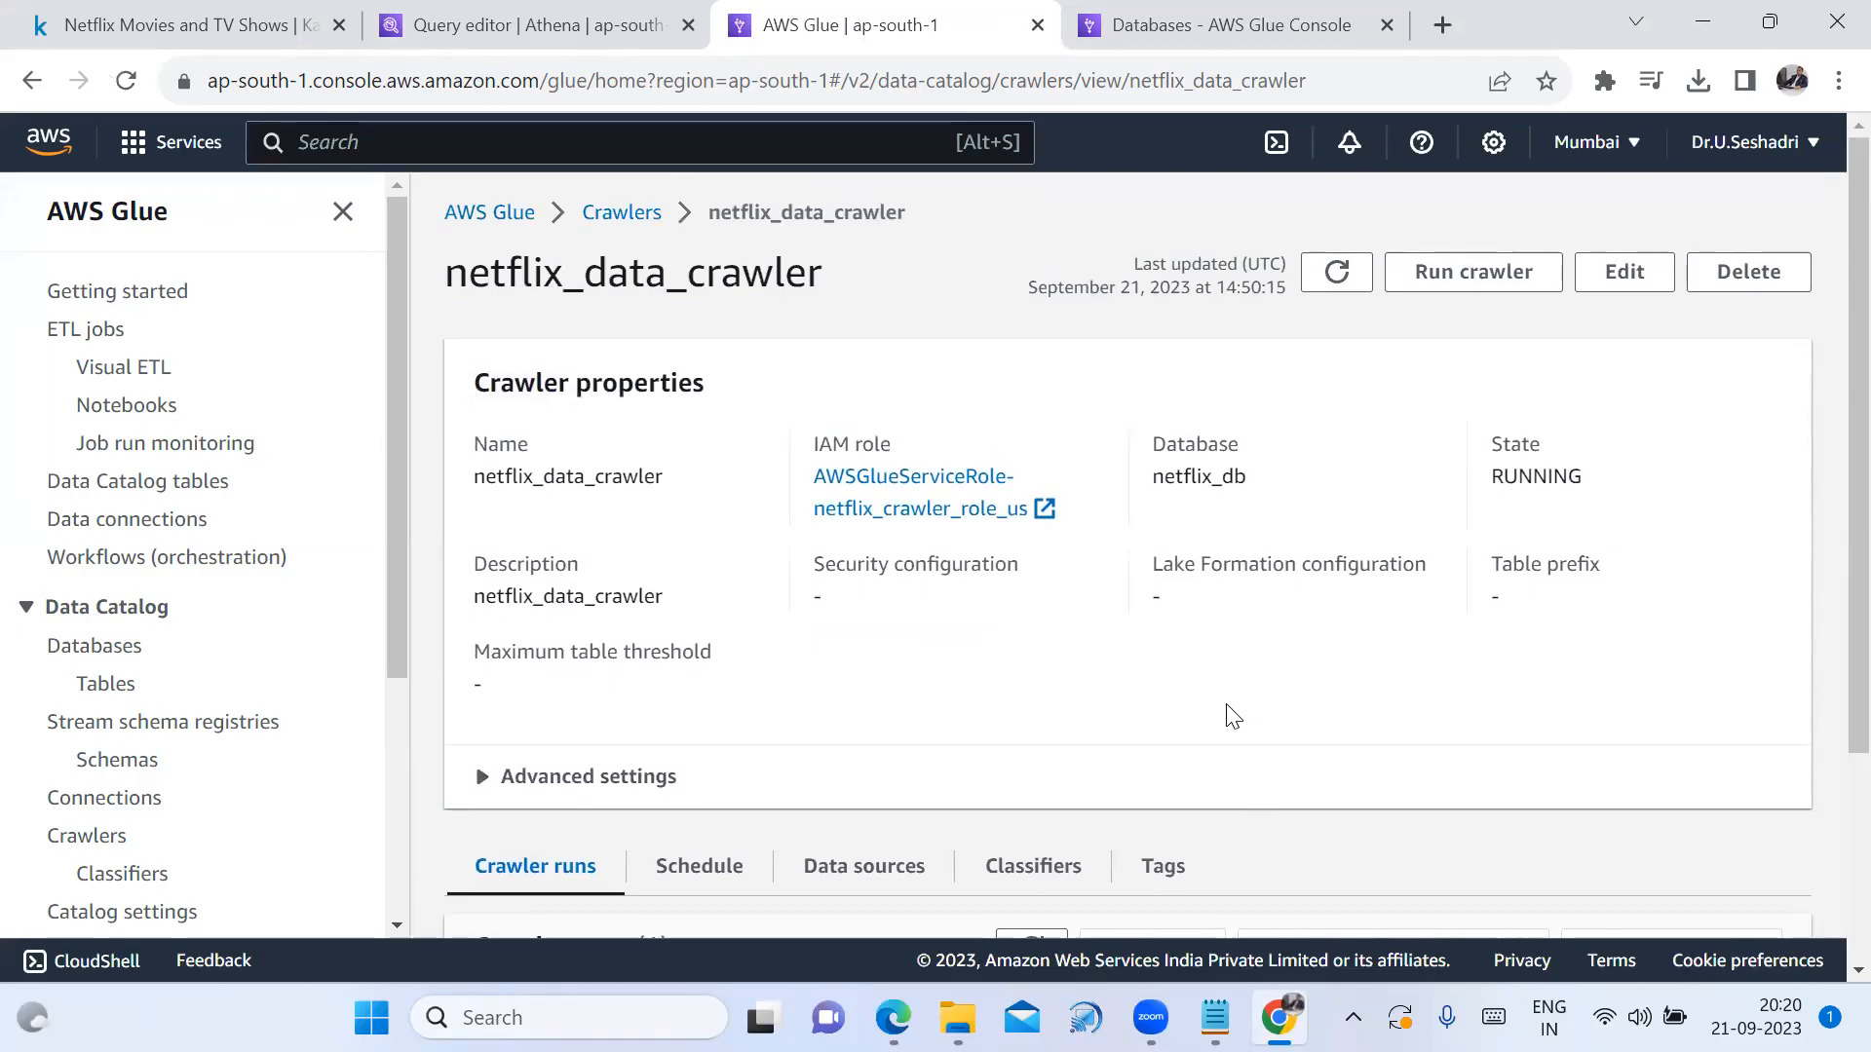
scroll(1231, 716, down, 3)
drag(1569, 844, 1453, 842)
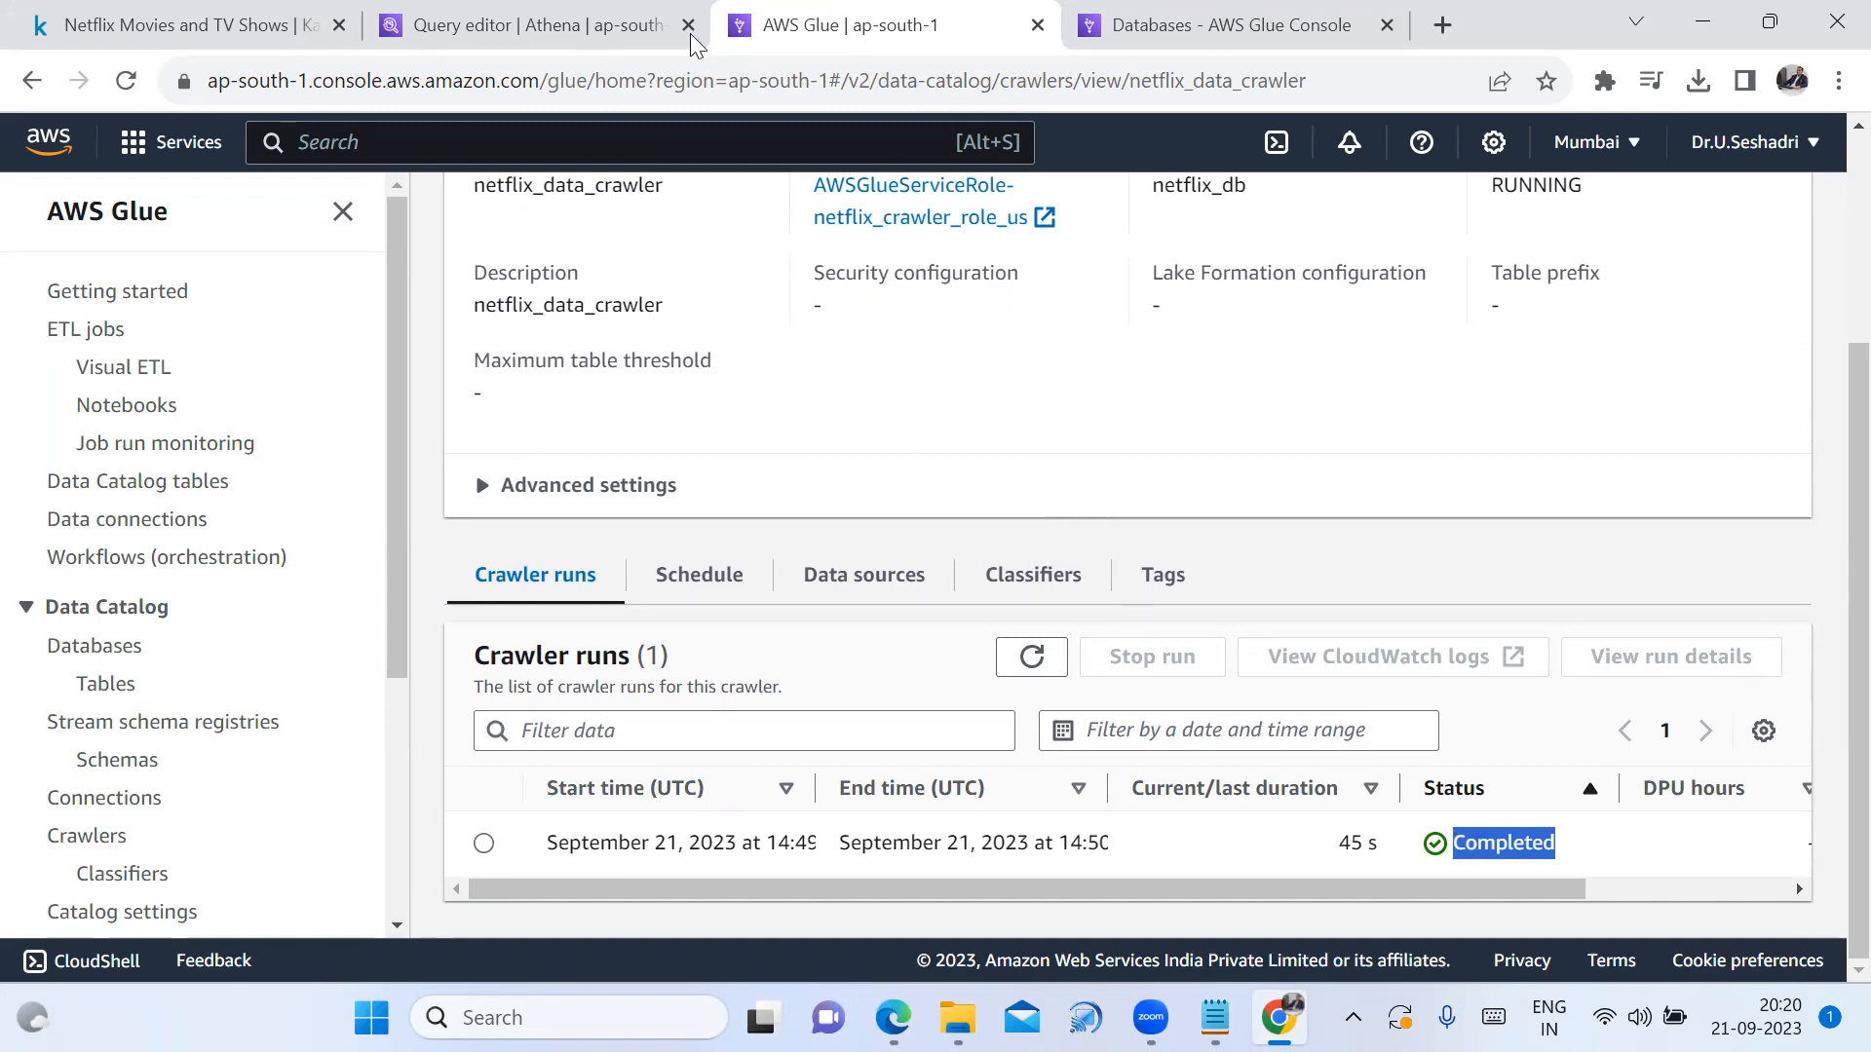
Reload the Athena query editor and expand netflixdataset9441 to list its columns
click(606, 25)
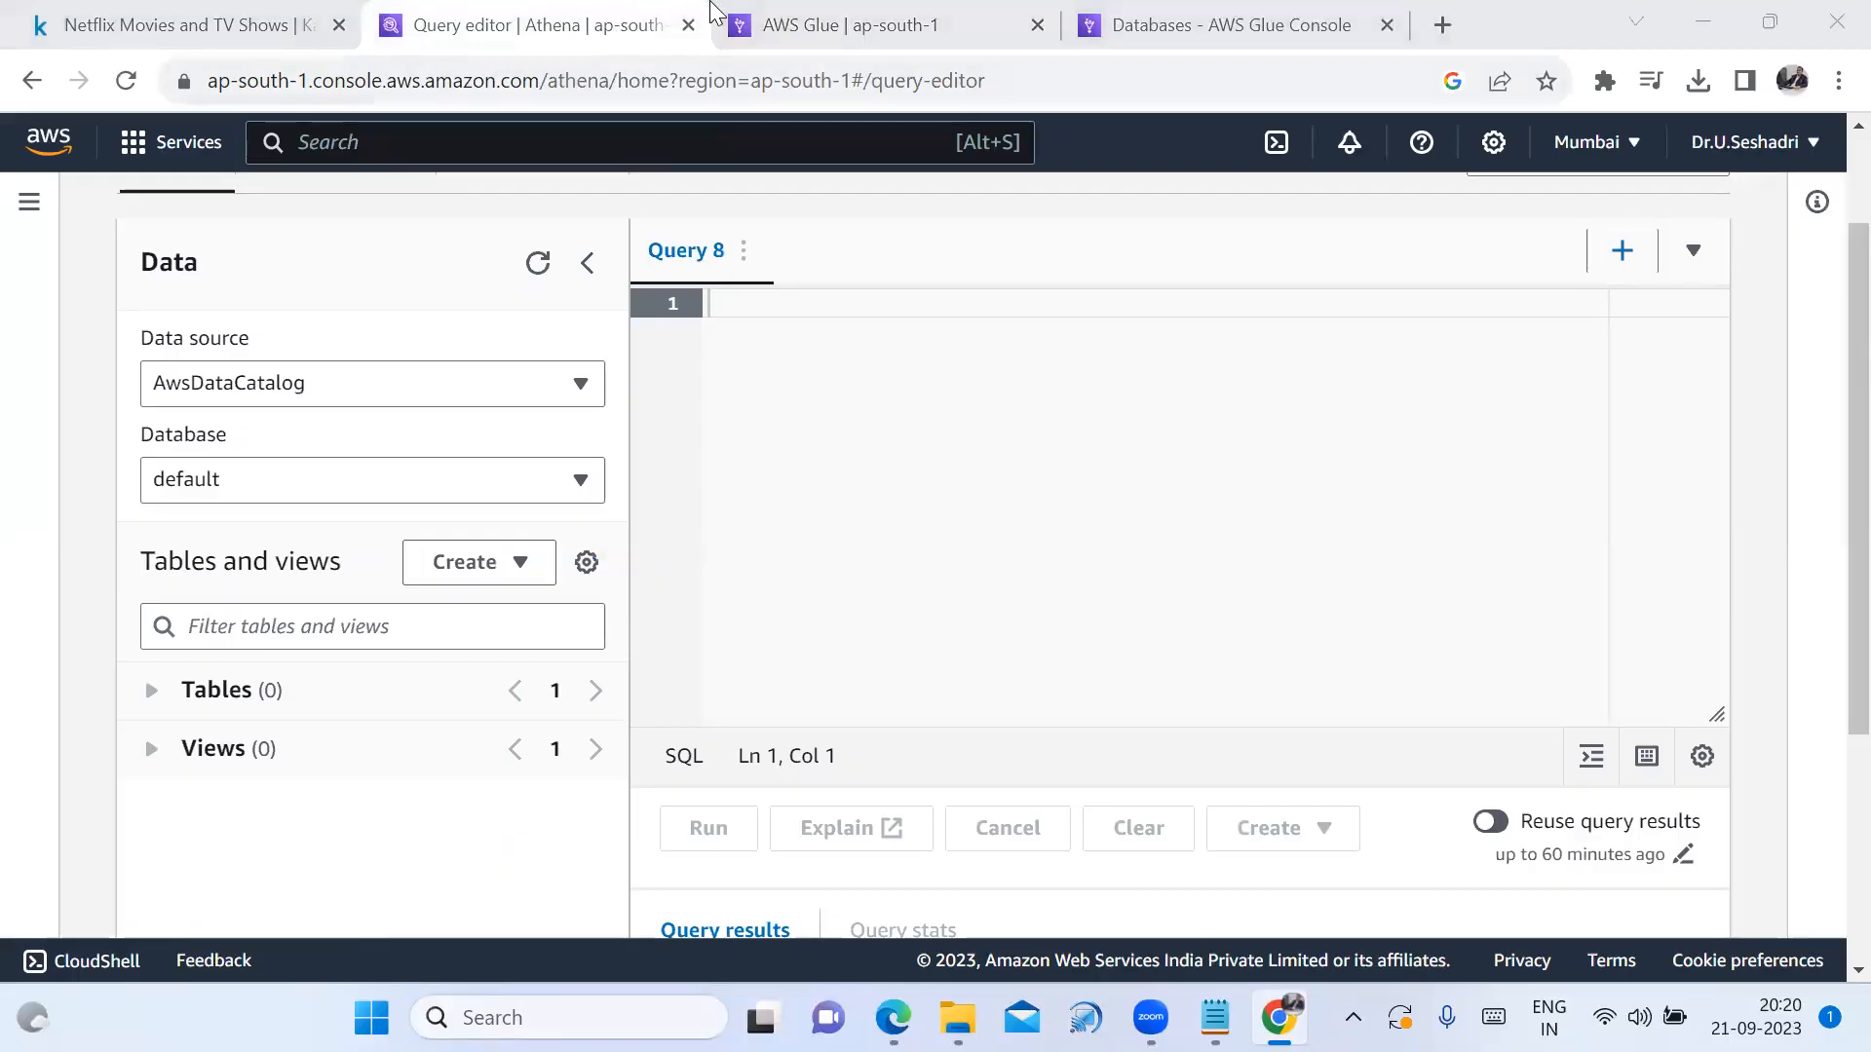
click(124, 81)
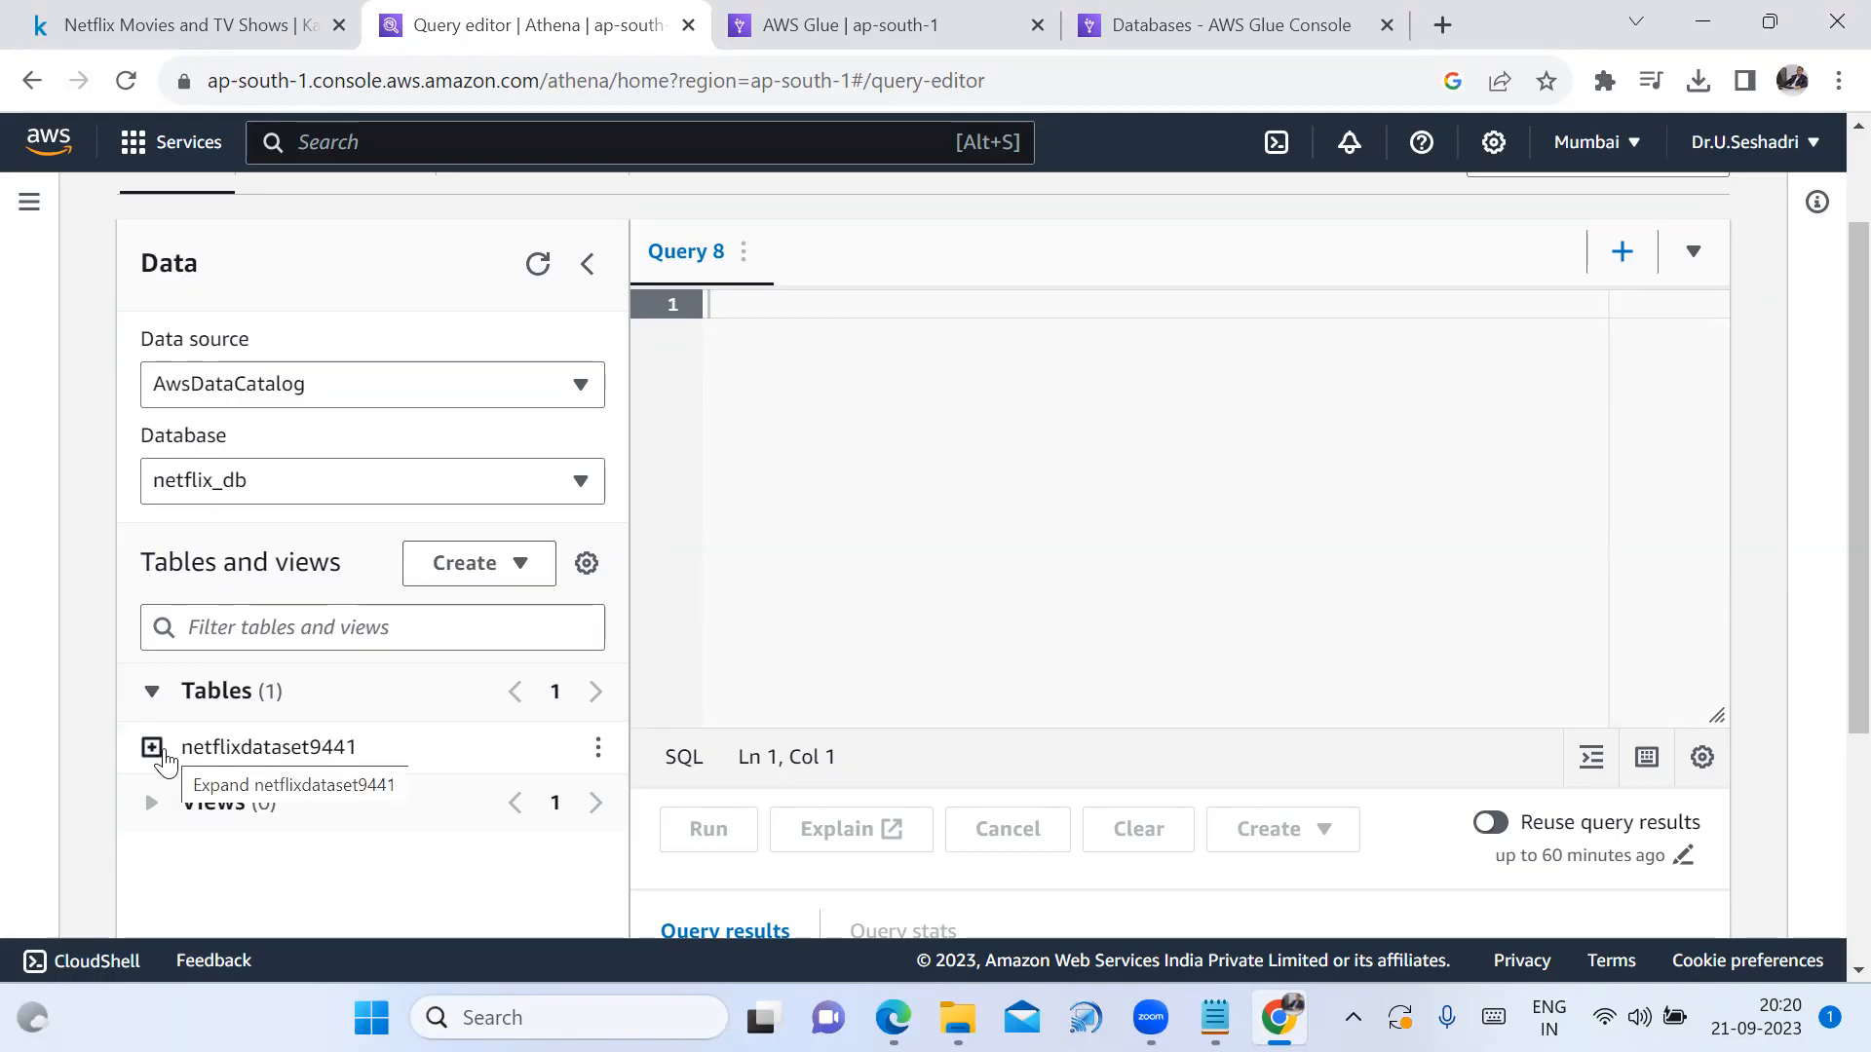
click(156, 752)
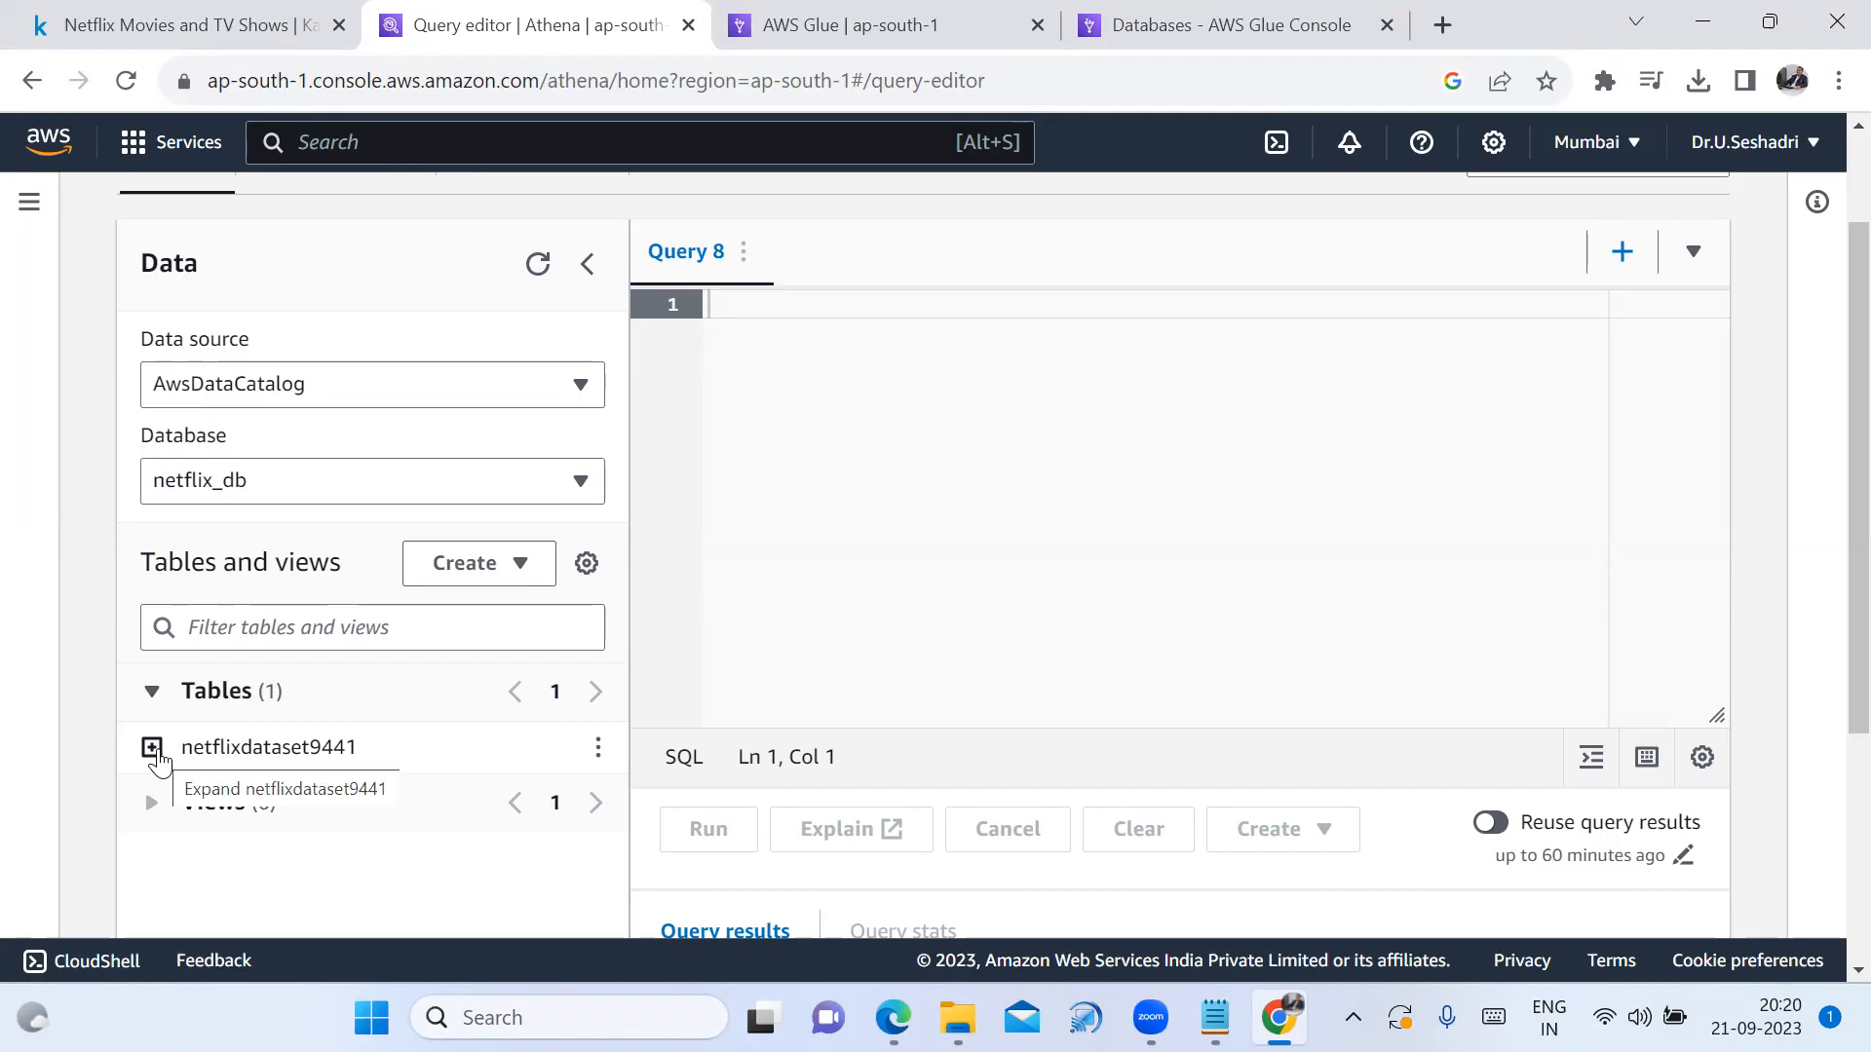
click(153, 750)
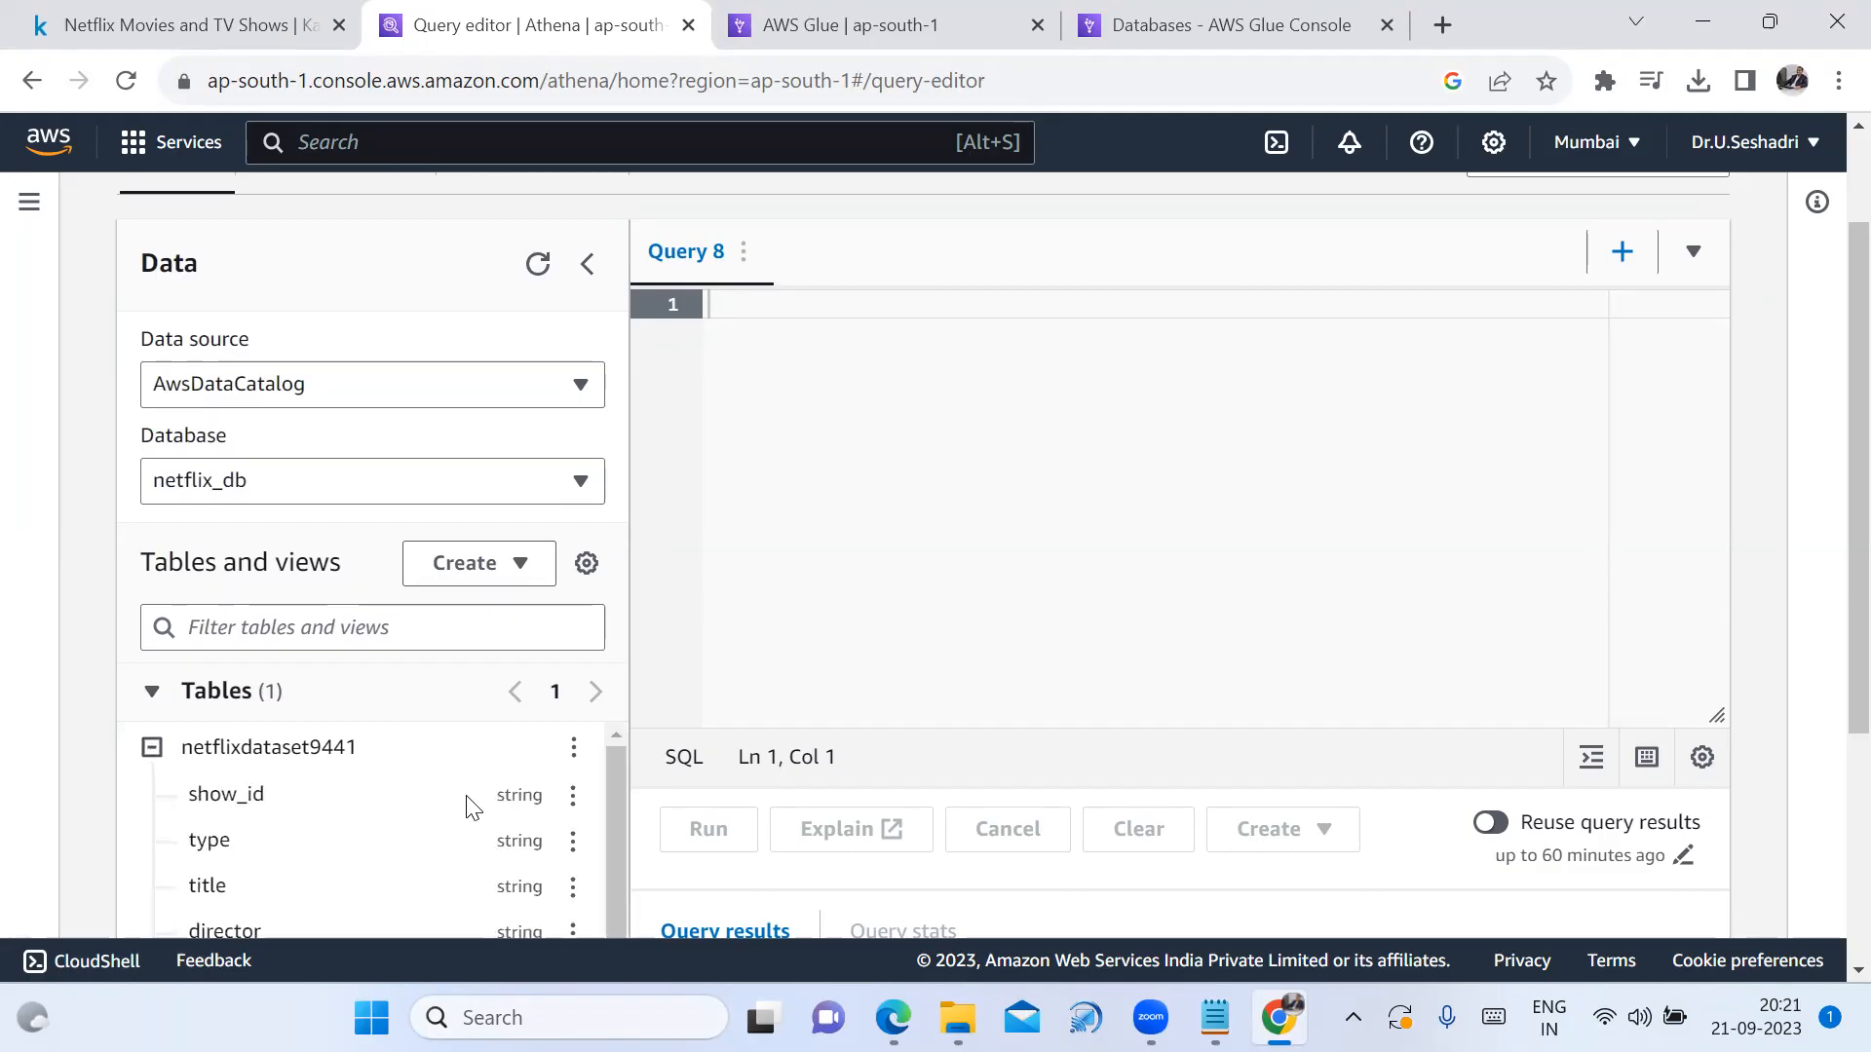
scroll(473, 815, down, 2)
scroll(409, 830, up, 3)
scroll(563, 887, down, 1)
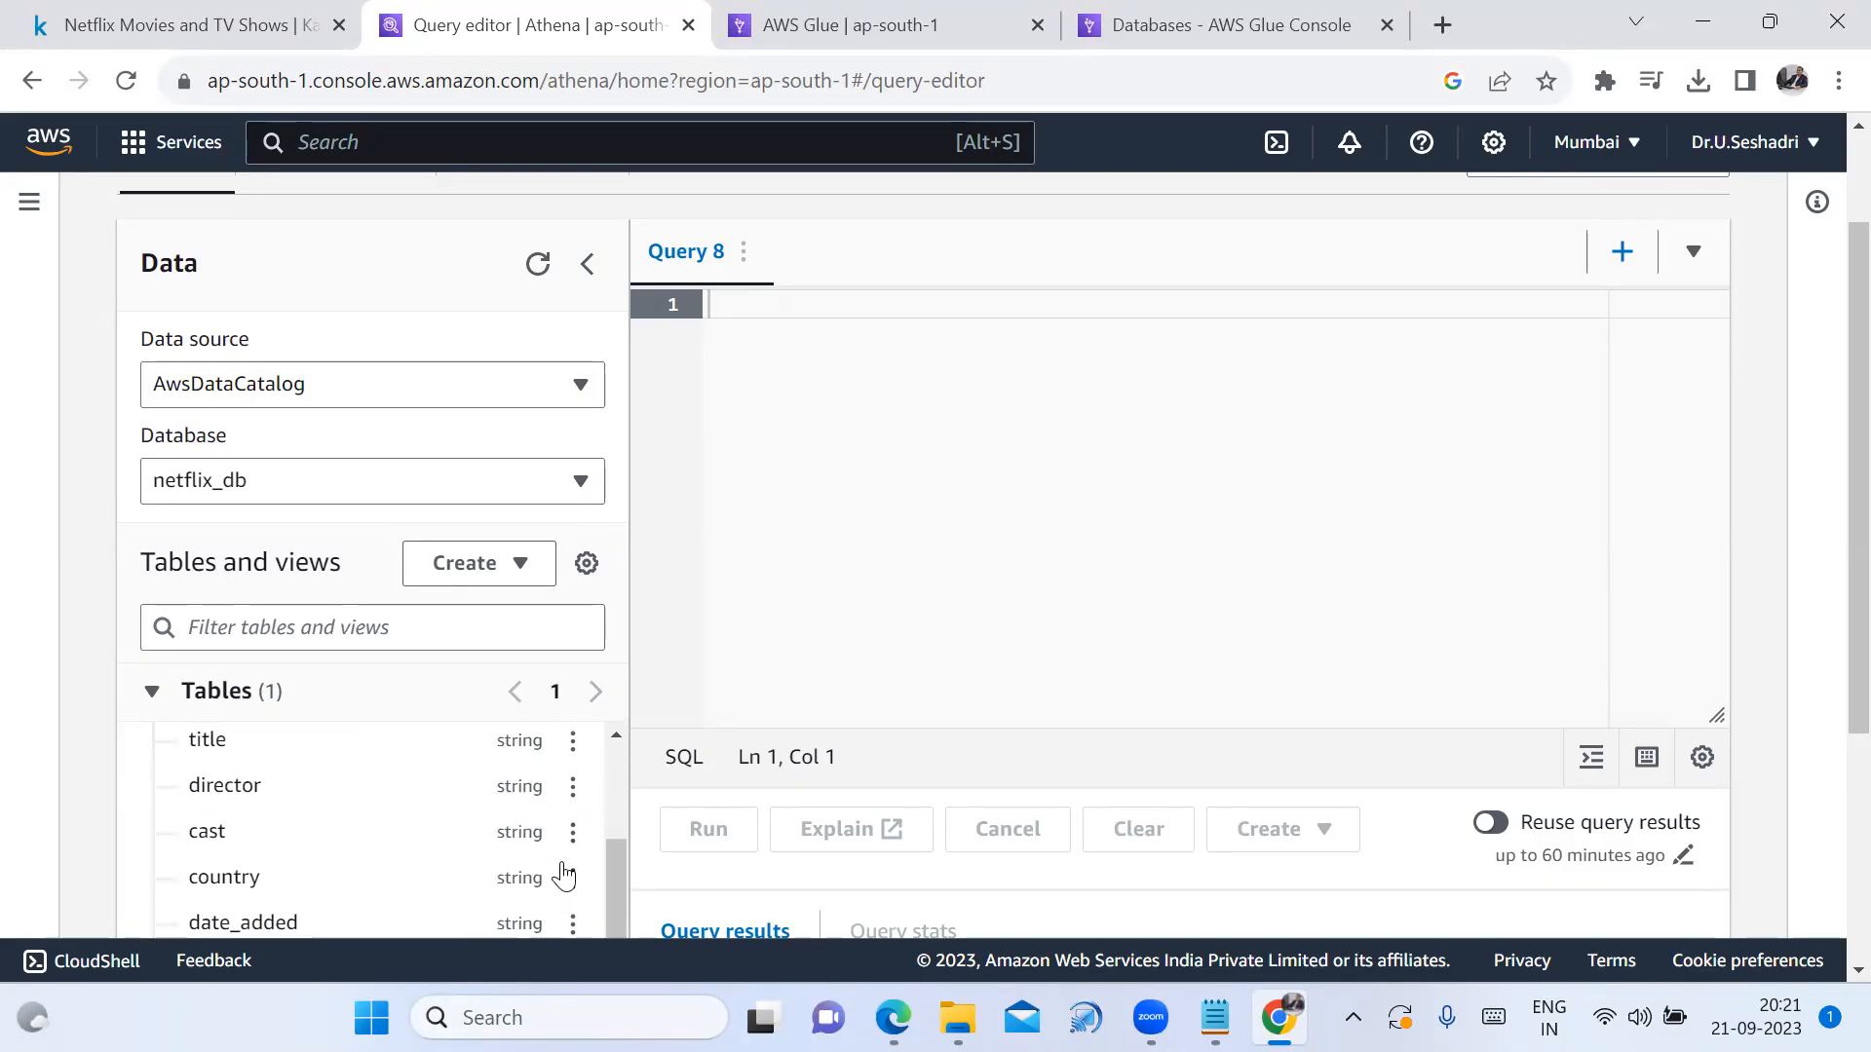
scroll(563, 875, down, 3)
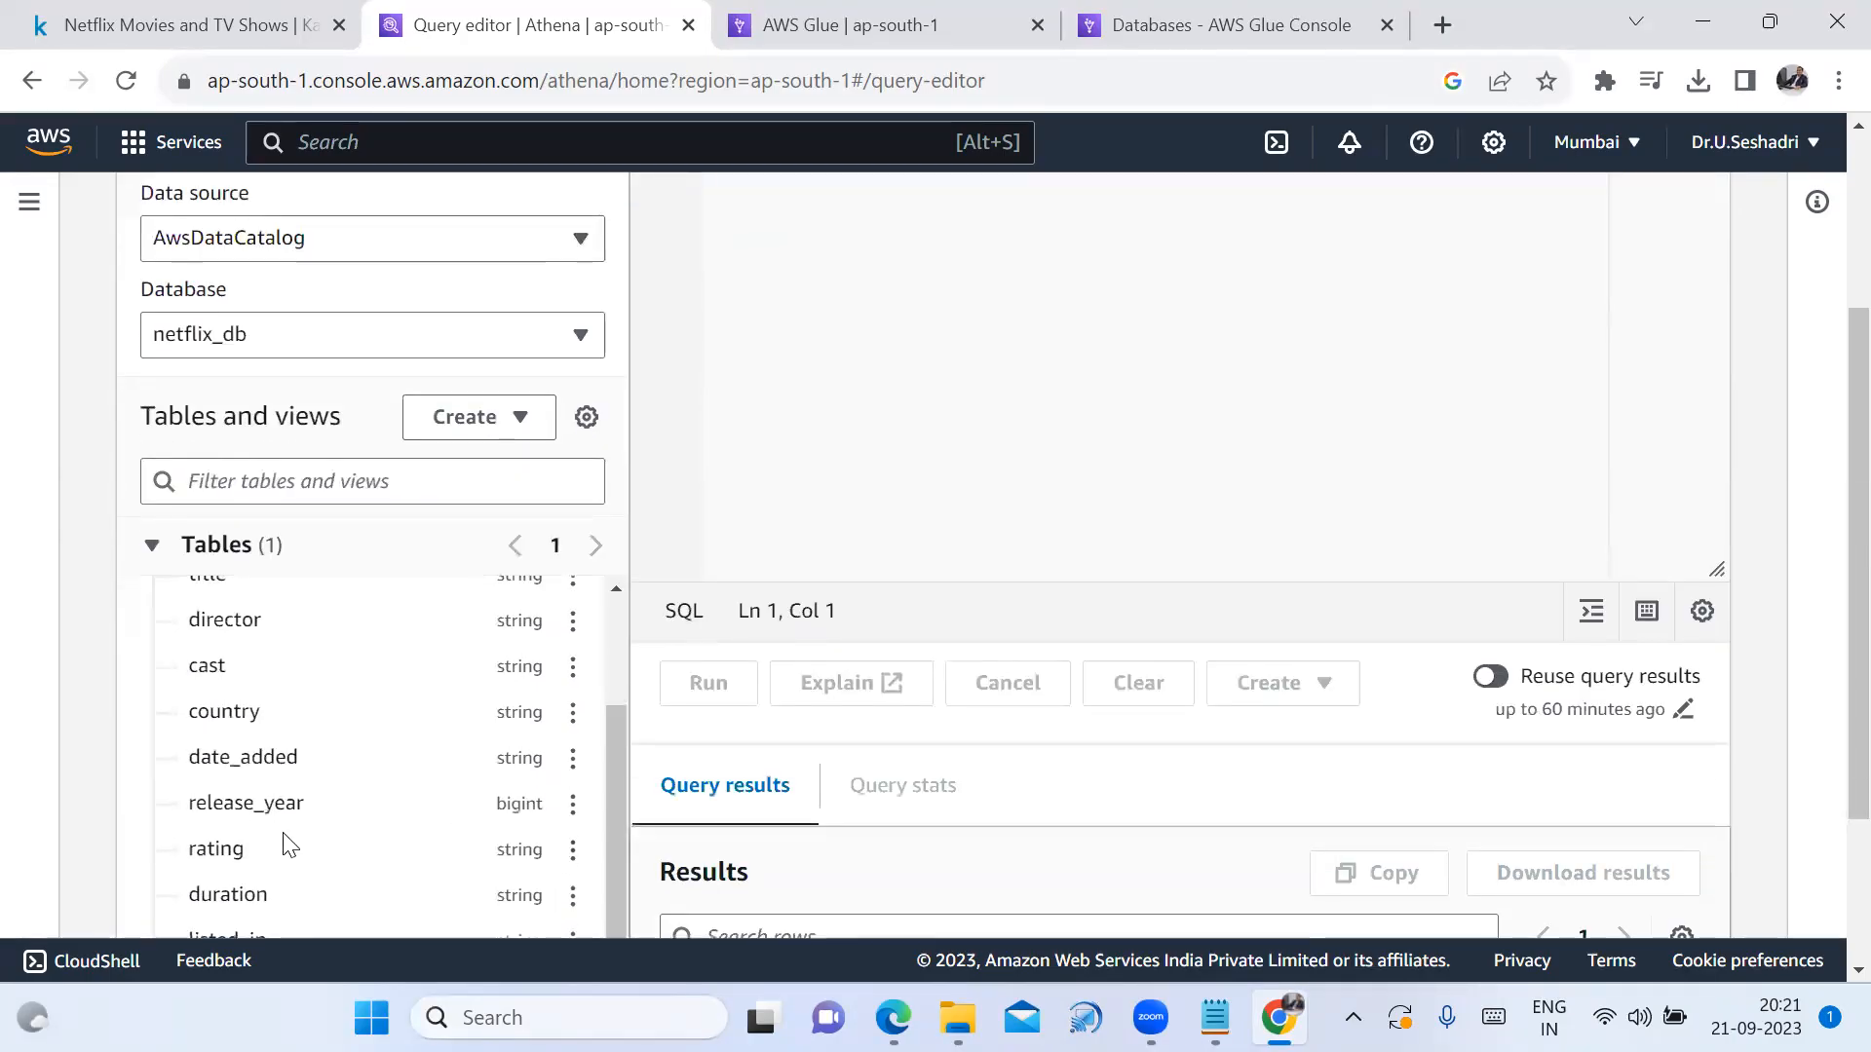
scroll(550, 883, down, 1)
scroll(560, 853, down, 2)
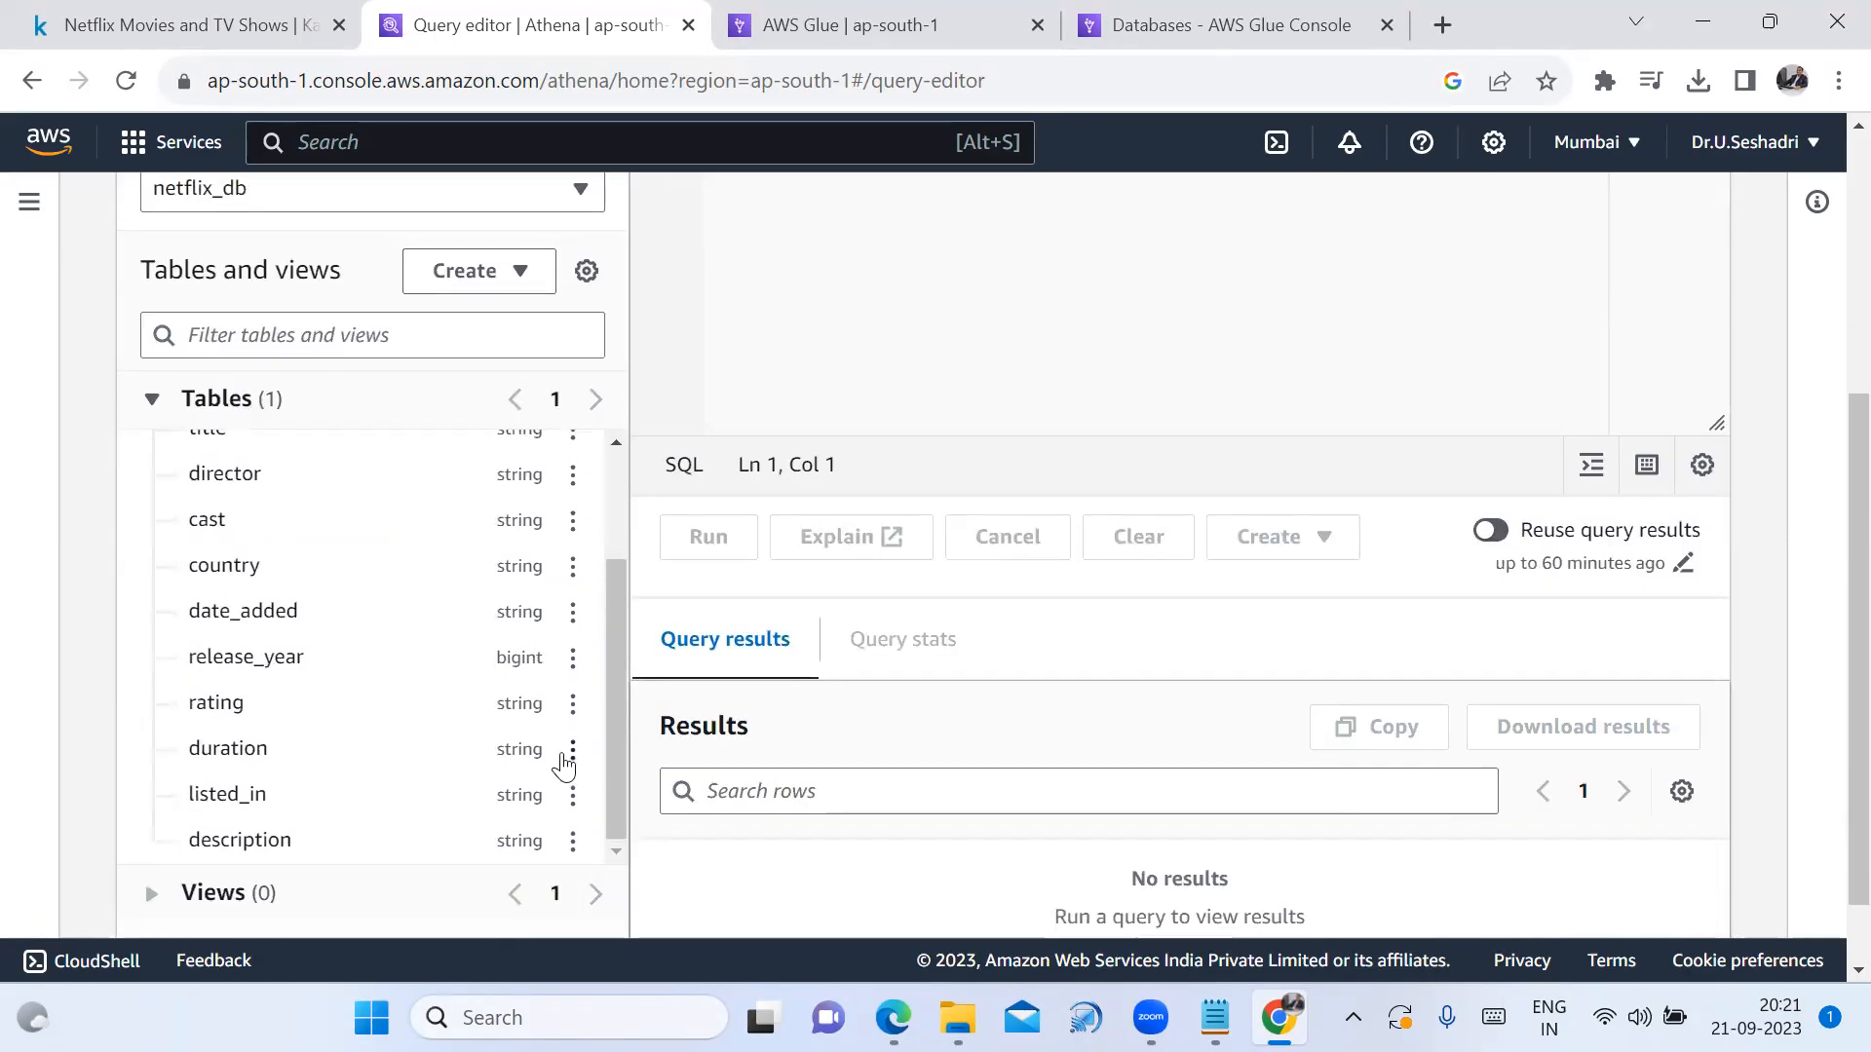
scroll(503, 719, up, 1)
scroll(499, 708, up, 1)
scroll(505, 691, up, 3)
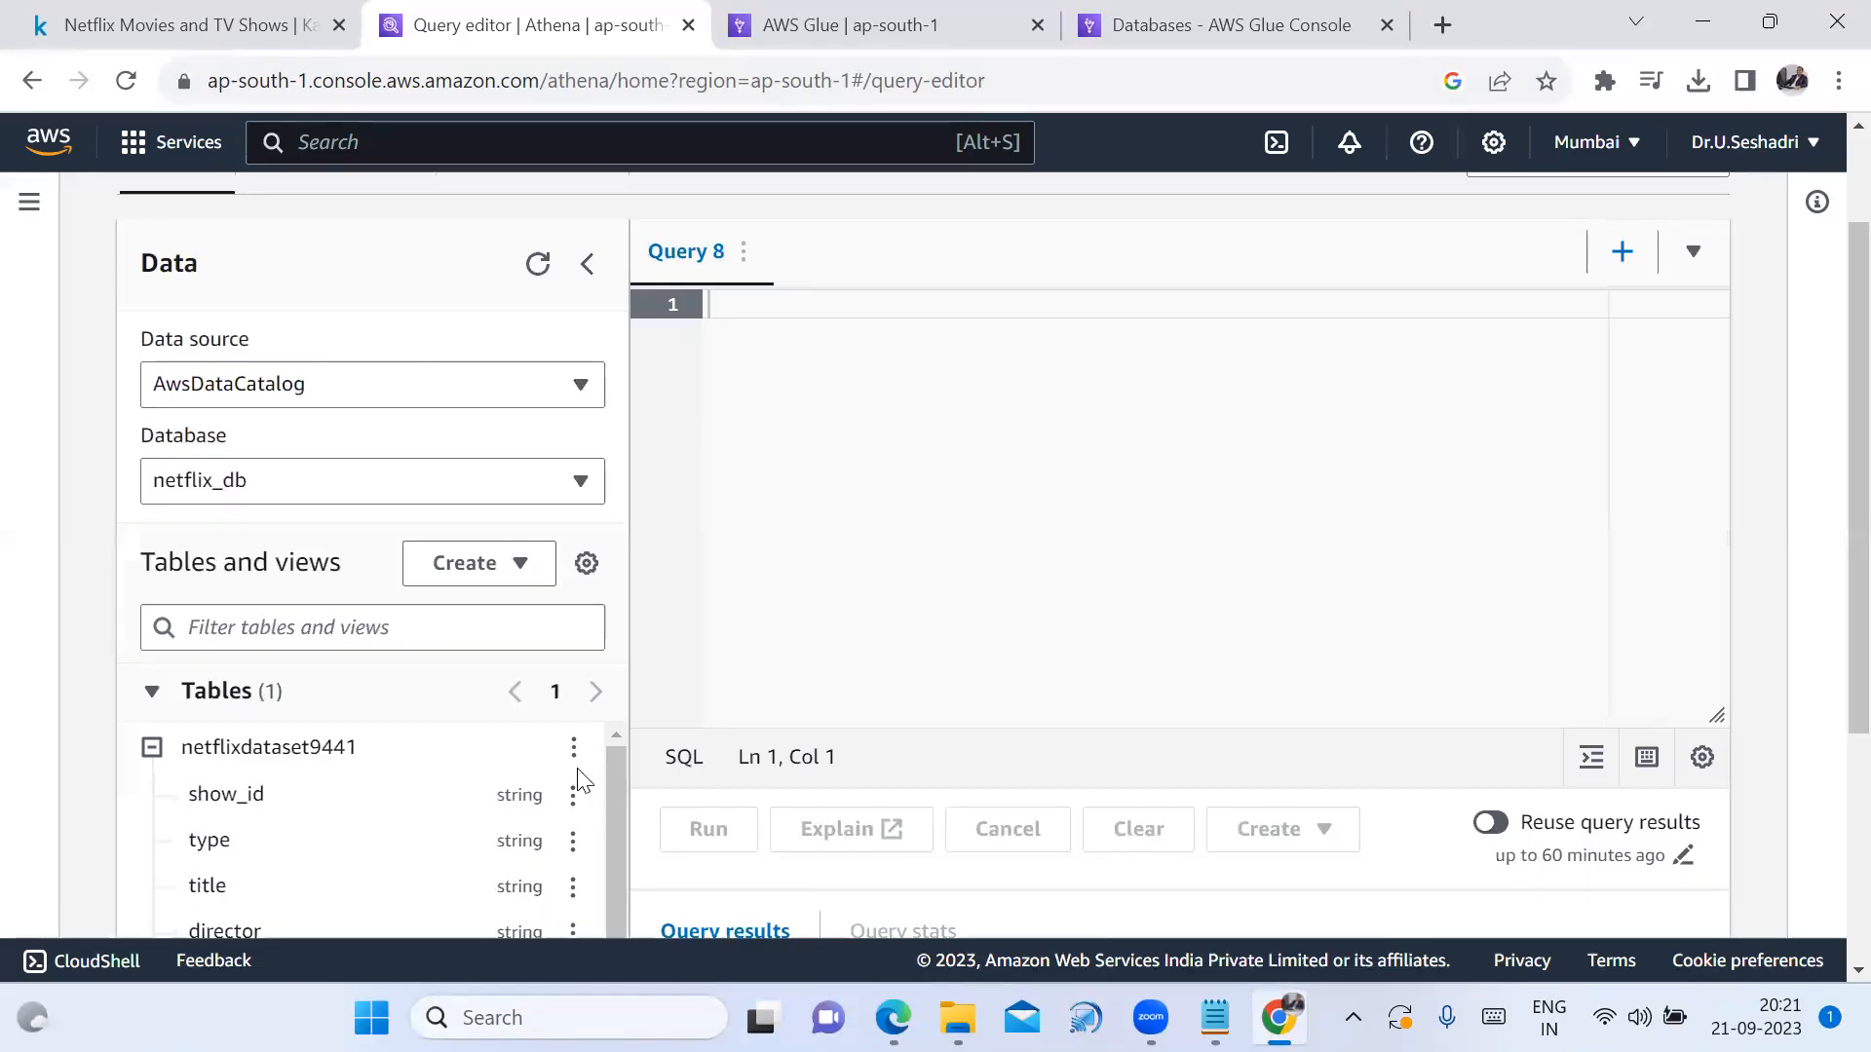
scroll(569, 750, up, 2)
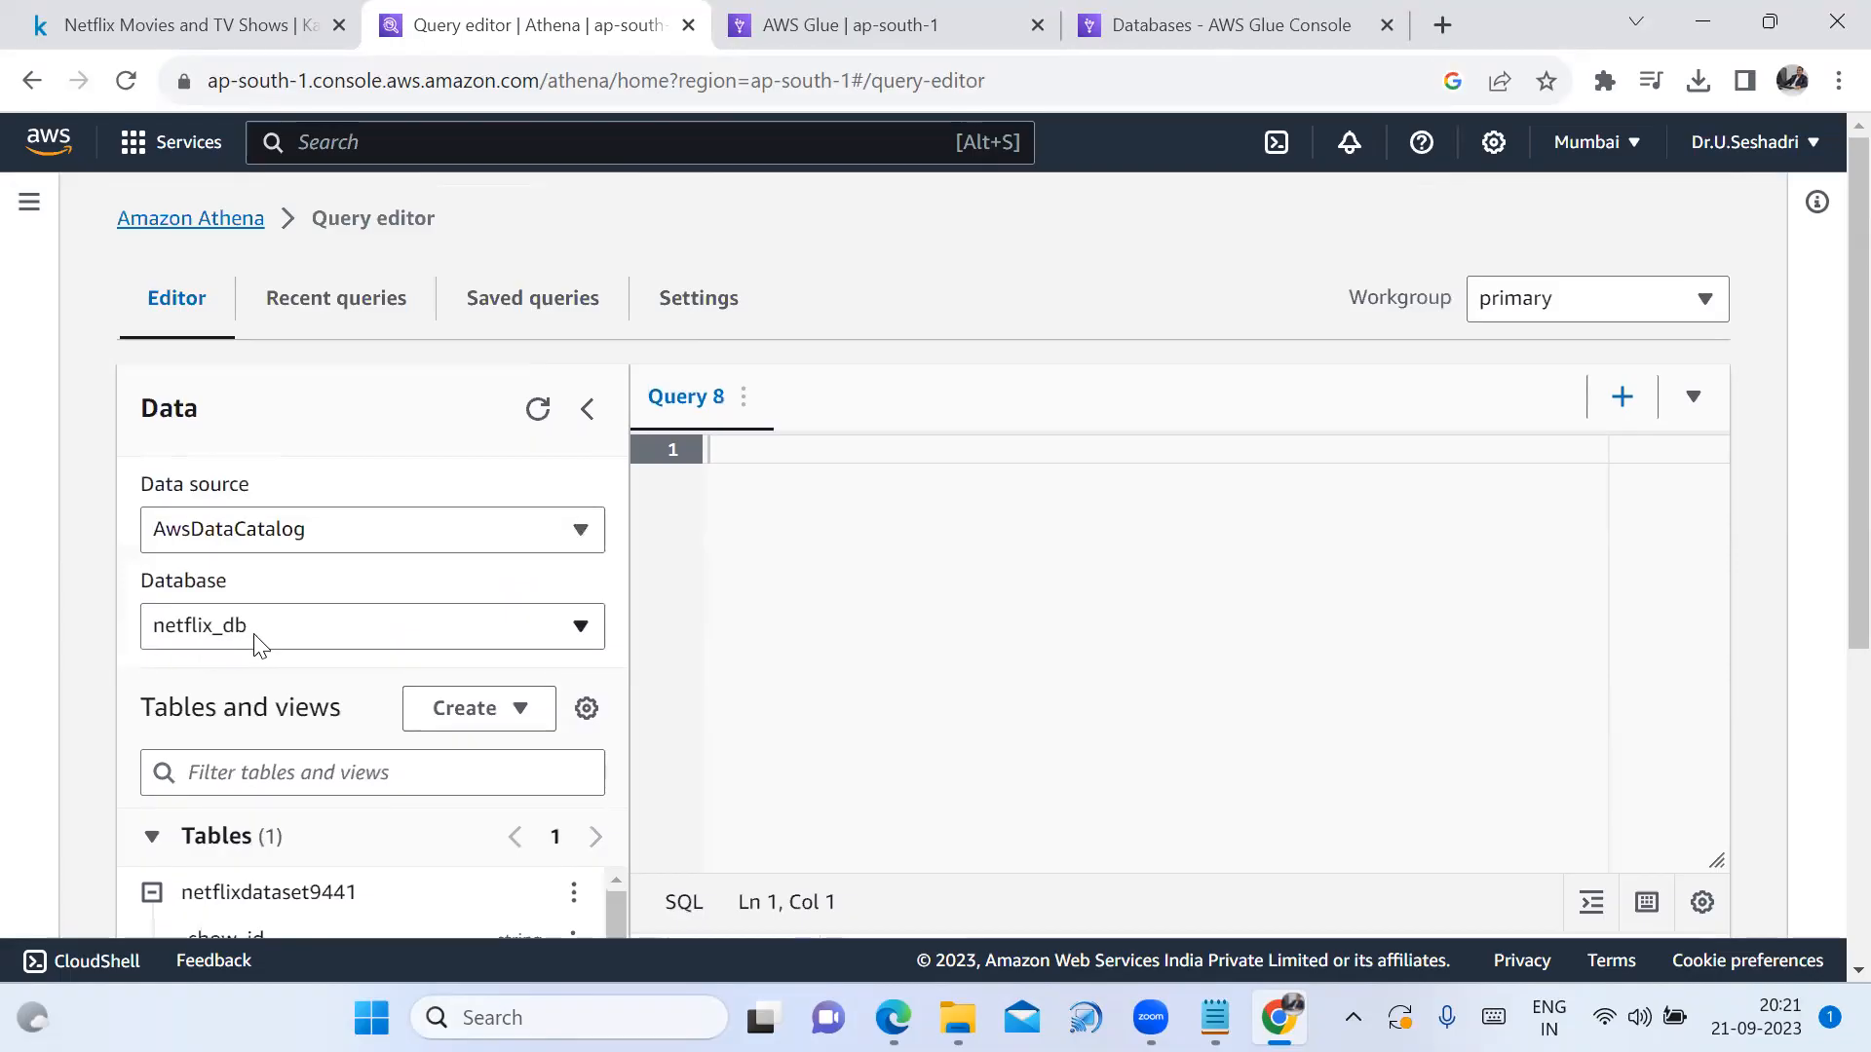
Select netflix_db in the Database dropdown
click(541, 626)
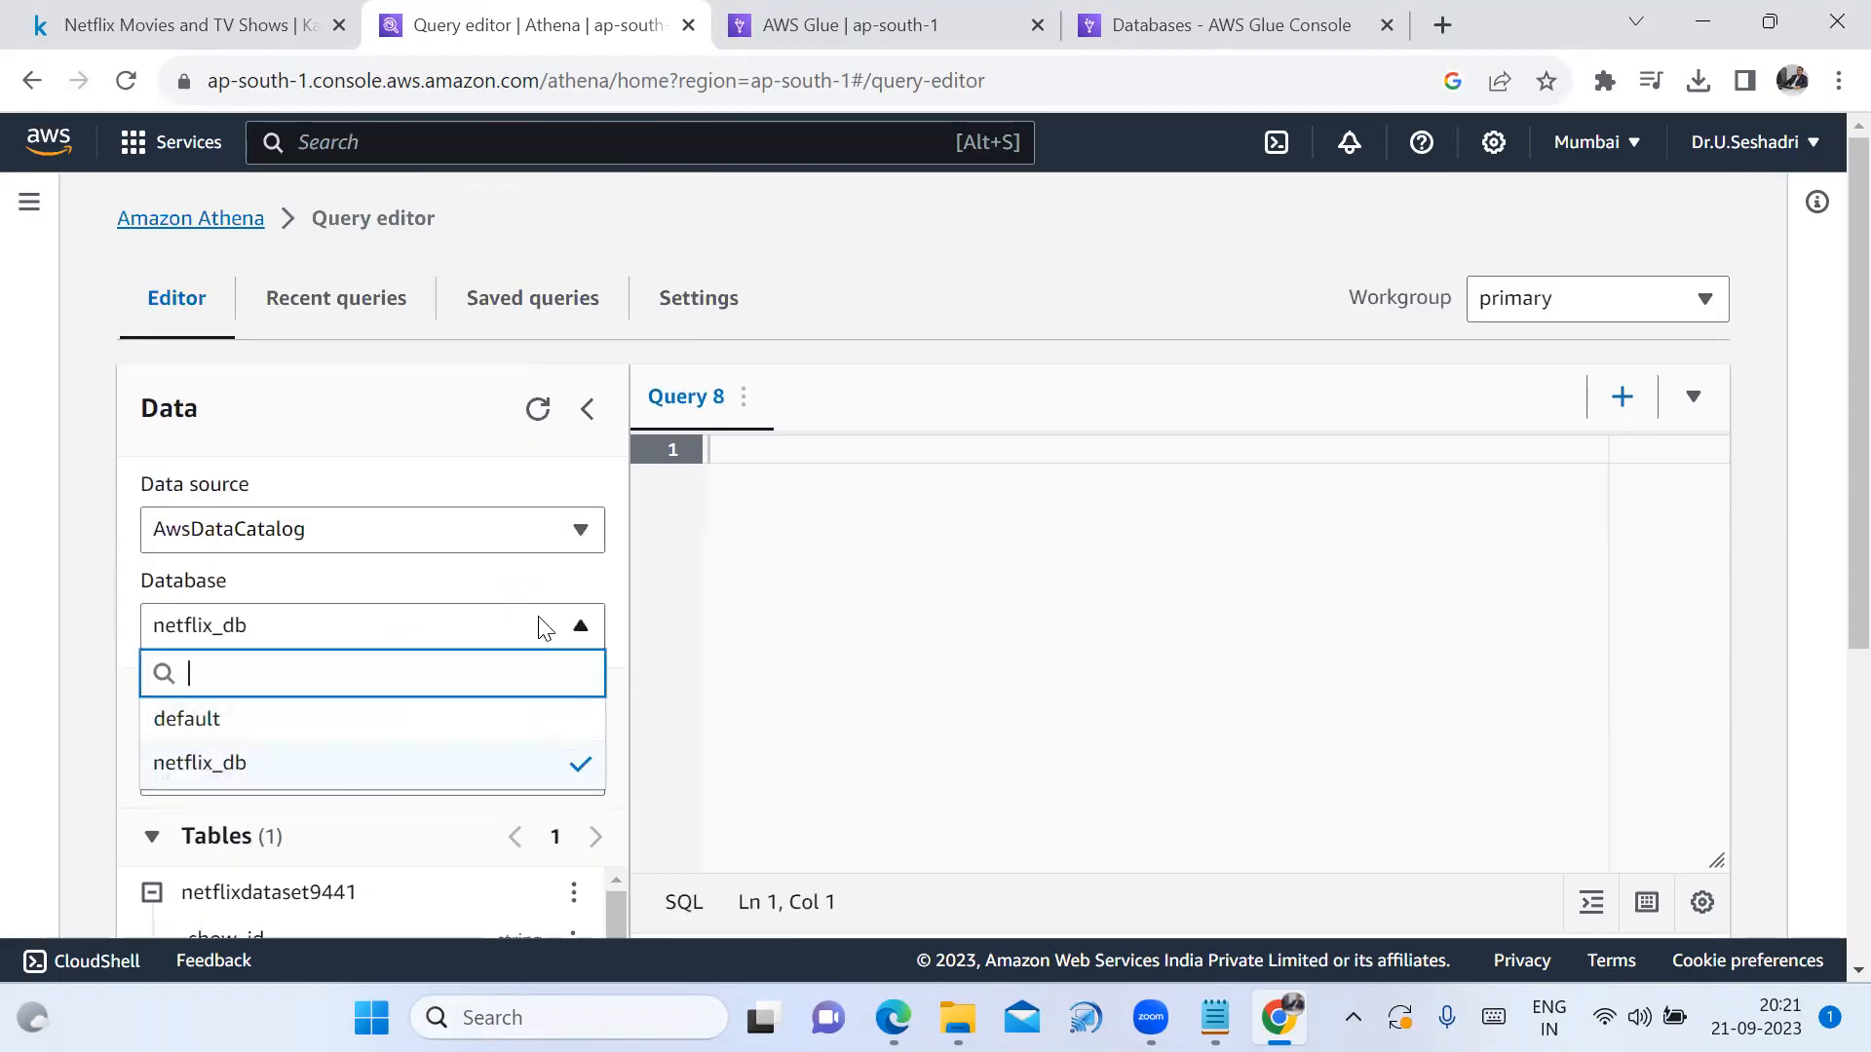
click(272, 766)
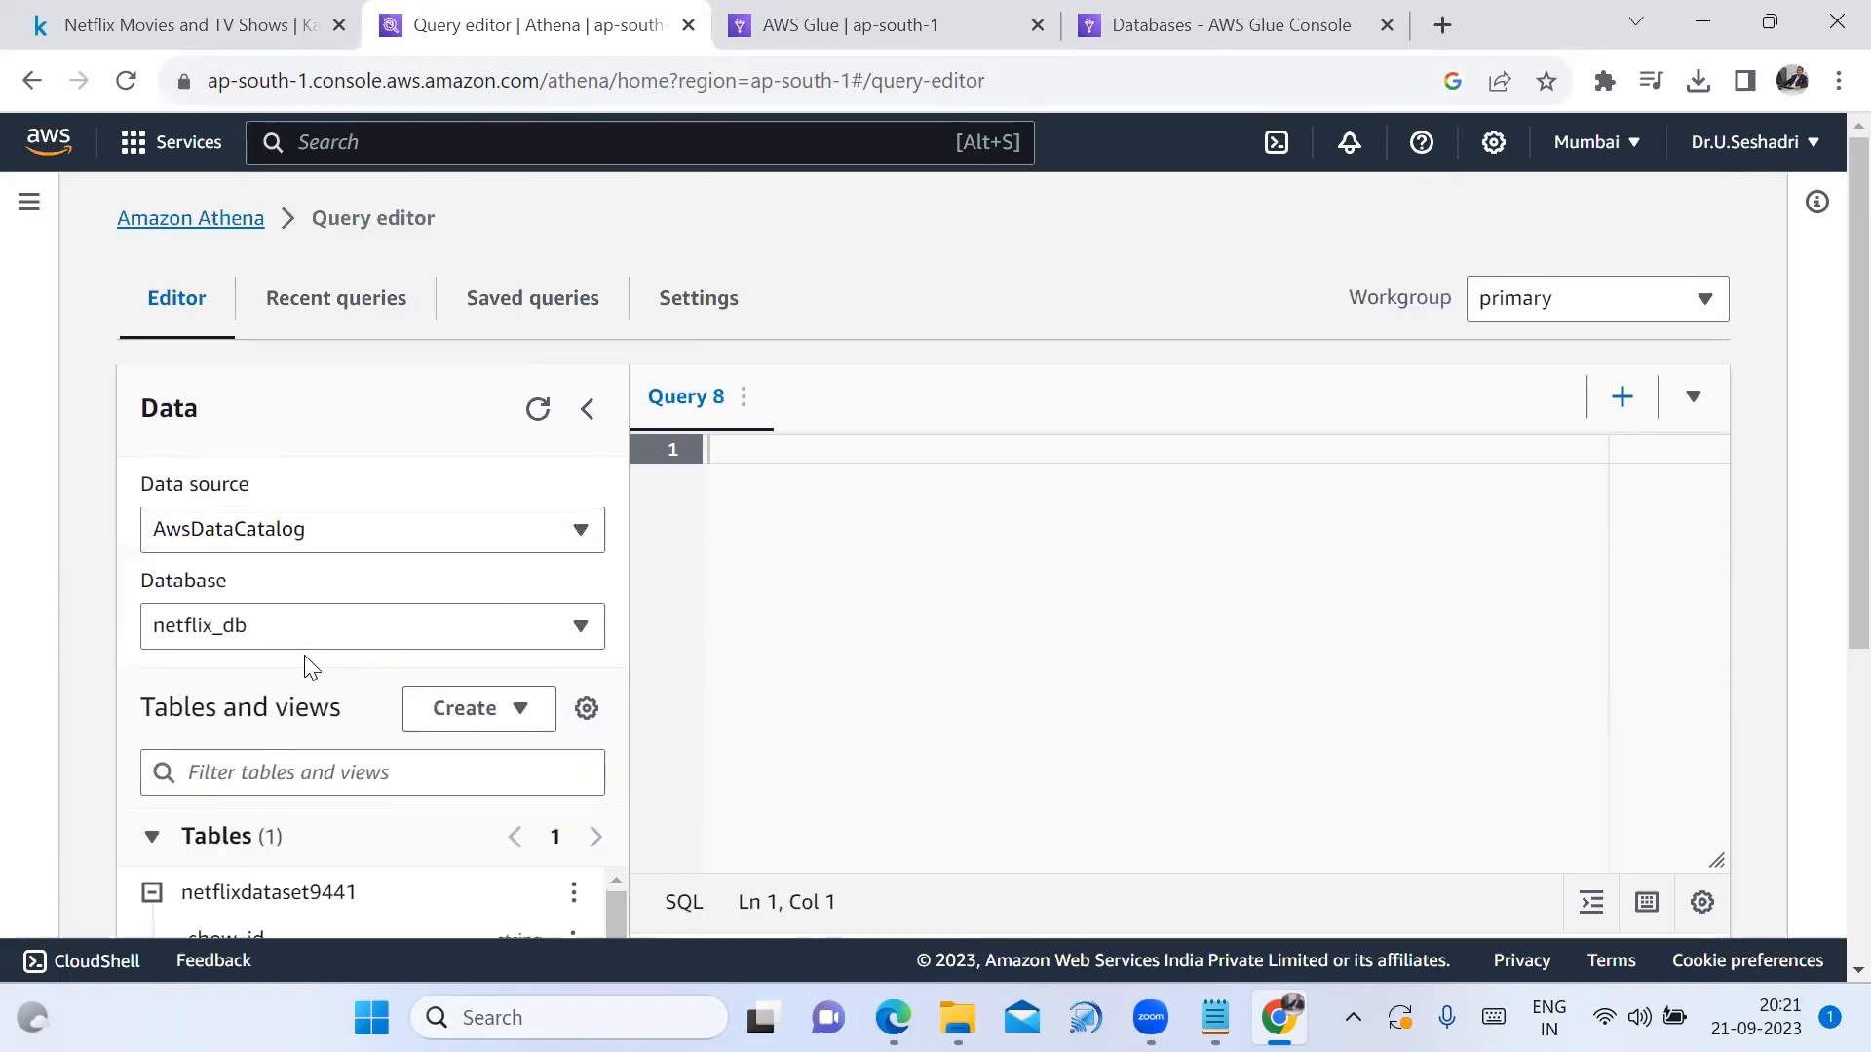
scroll(487, 760, down, 1)
scroll(605, 779, down, 1)
scroll(574, 779, up, 1)
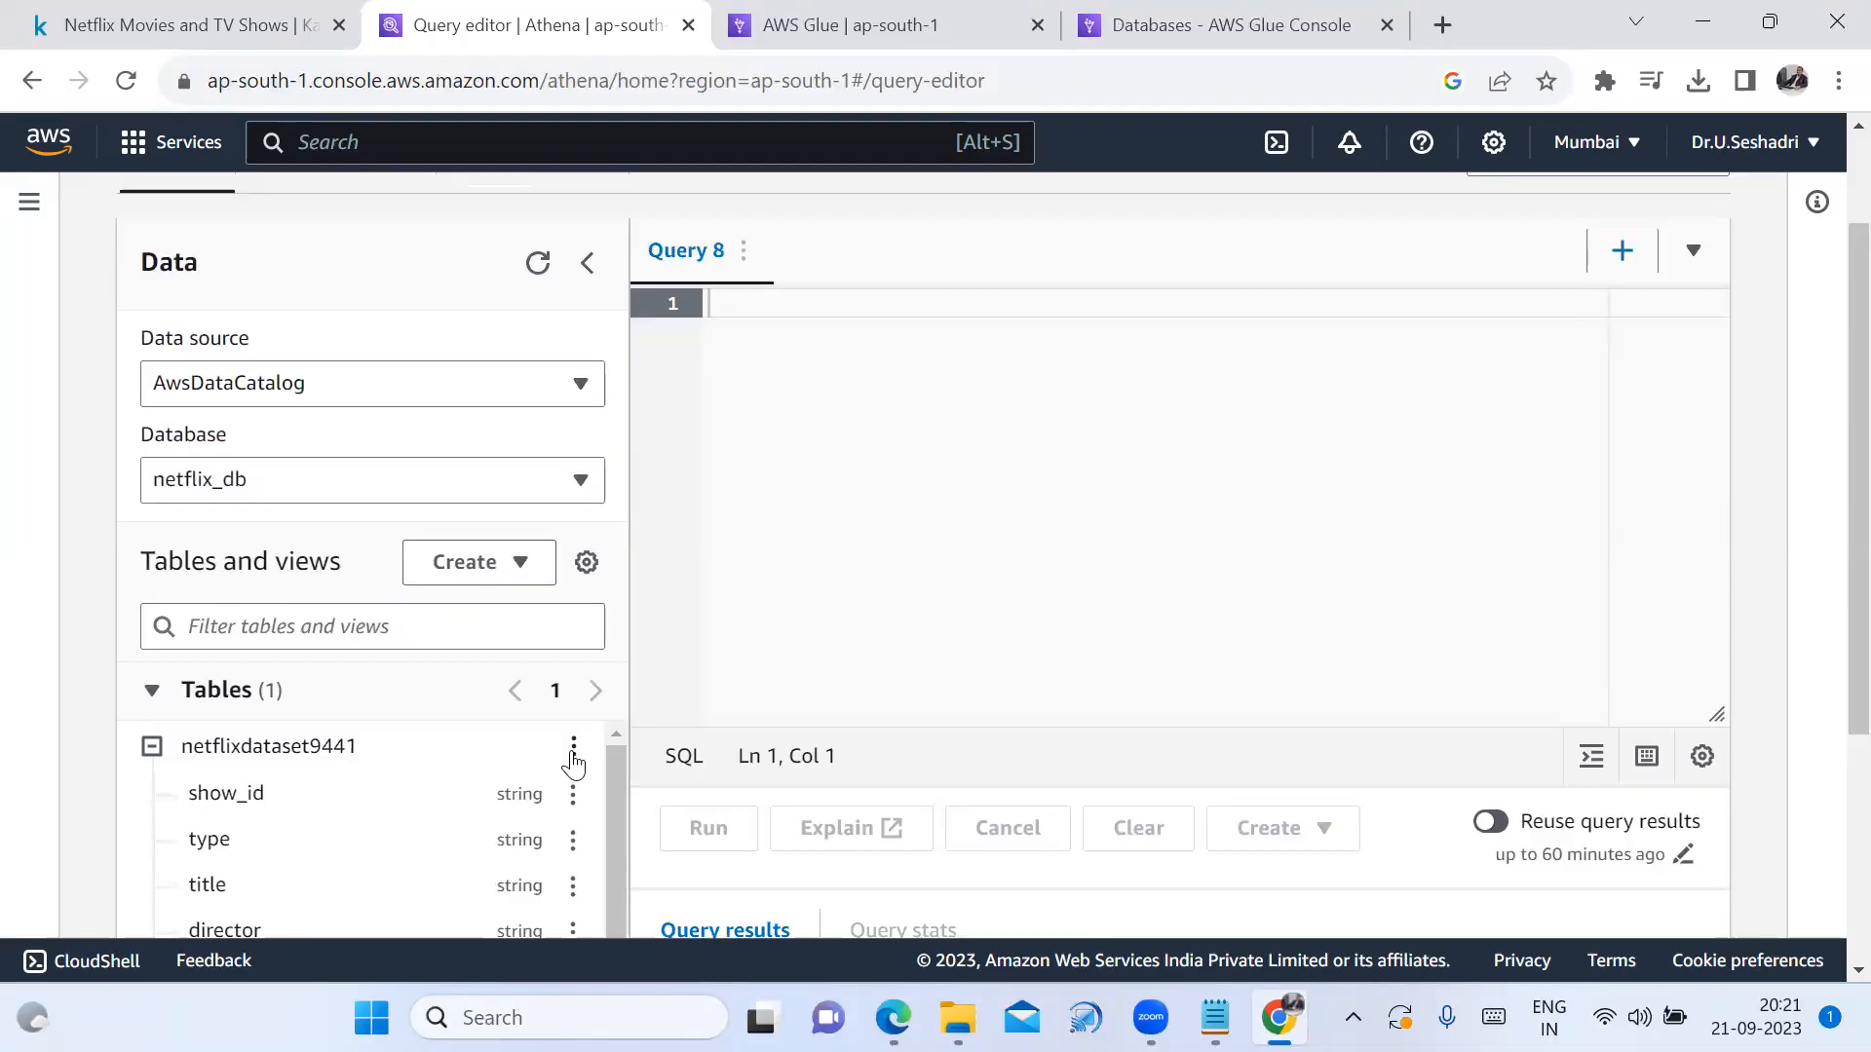
Preview netflixdataset9441 and rerun SELECT * ... limit 10 to view ten Netflix rows
click(573, 752)
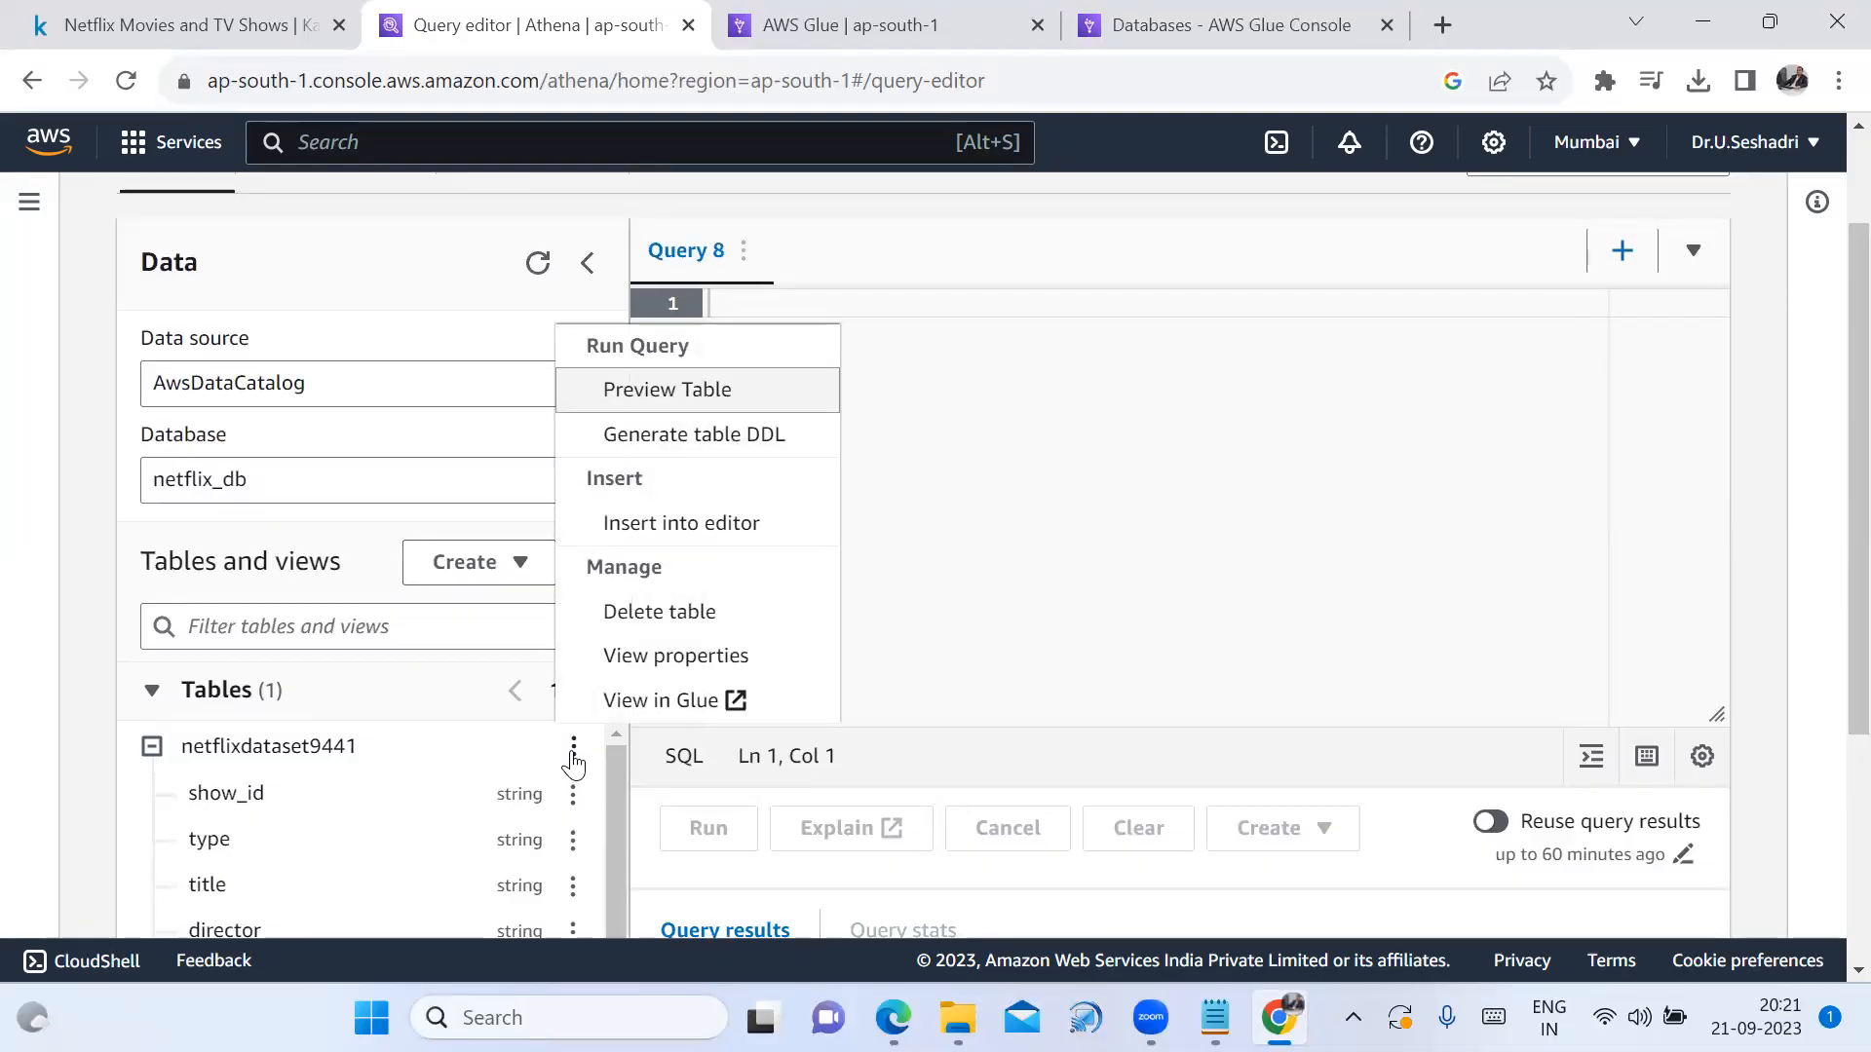
click(702, 399)
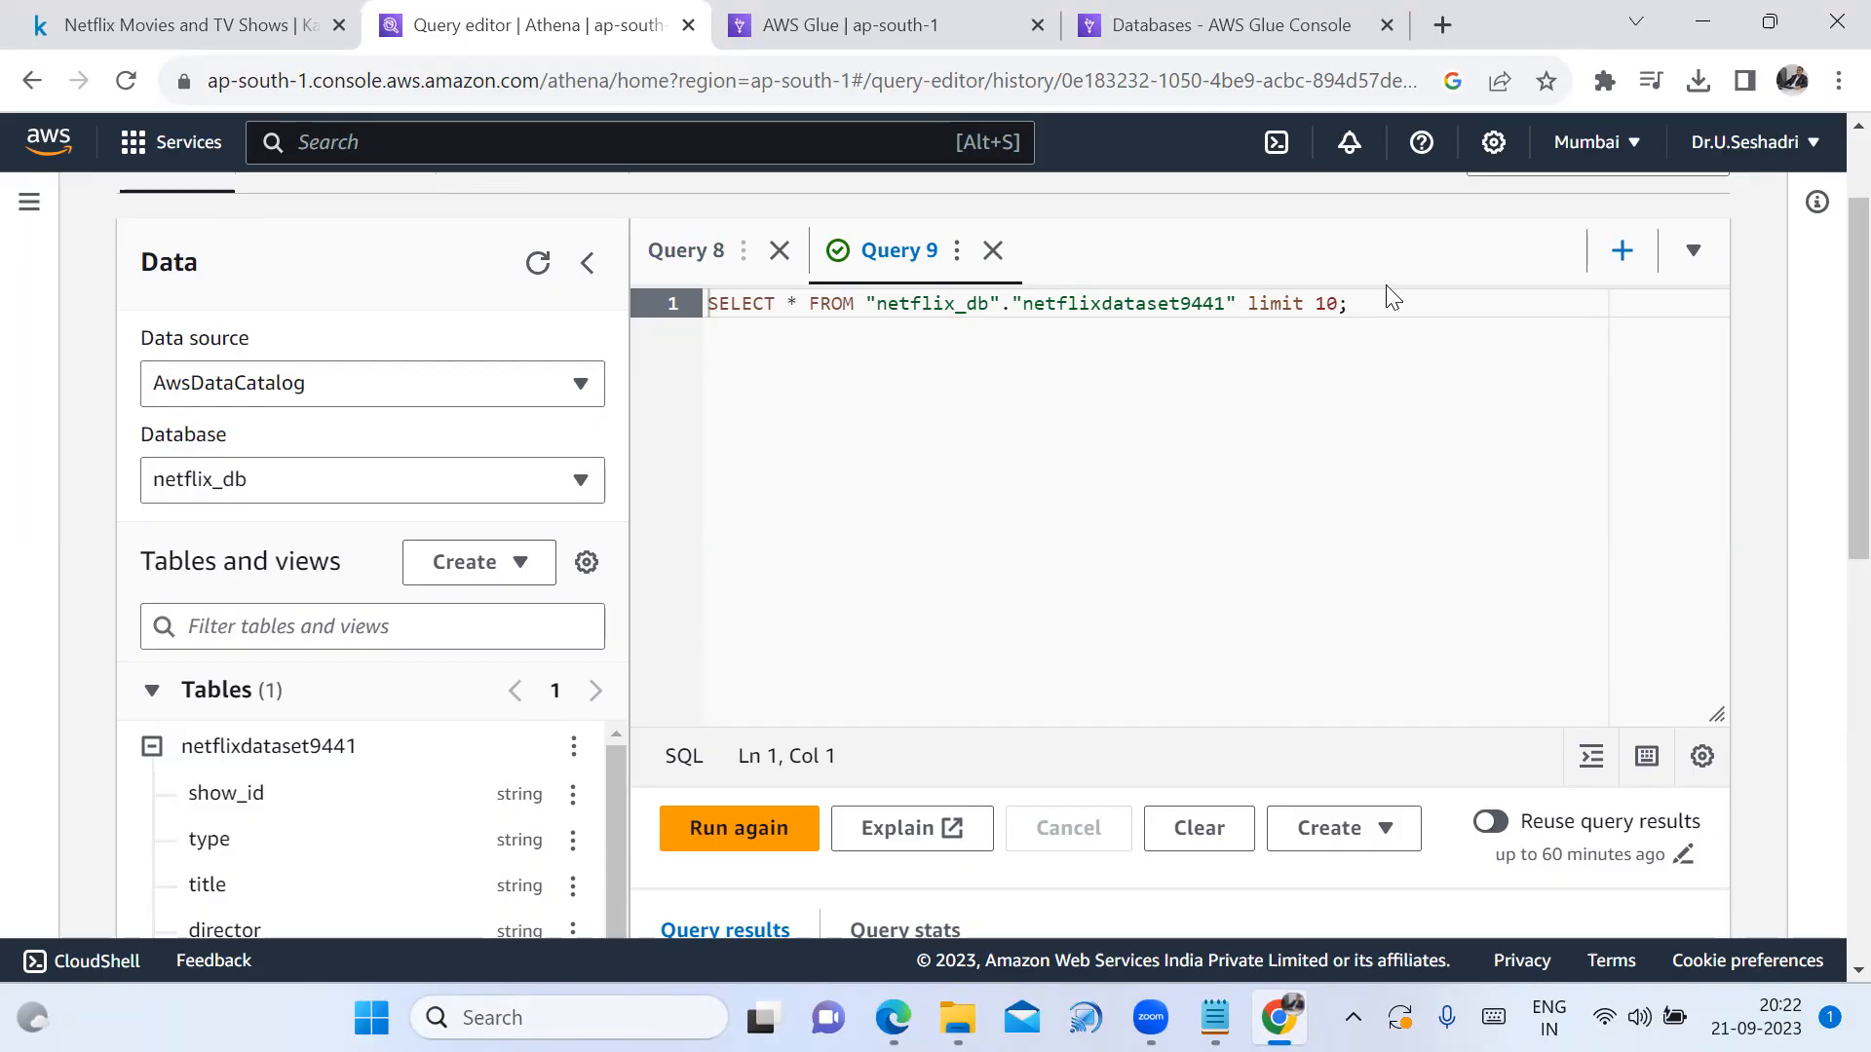
click(1354, 310)
scroll(1095, 637, down, 1)
click(739, 681)
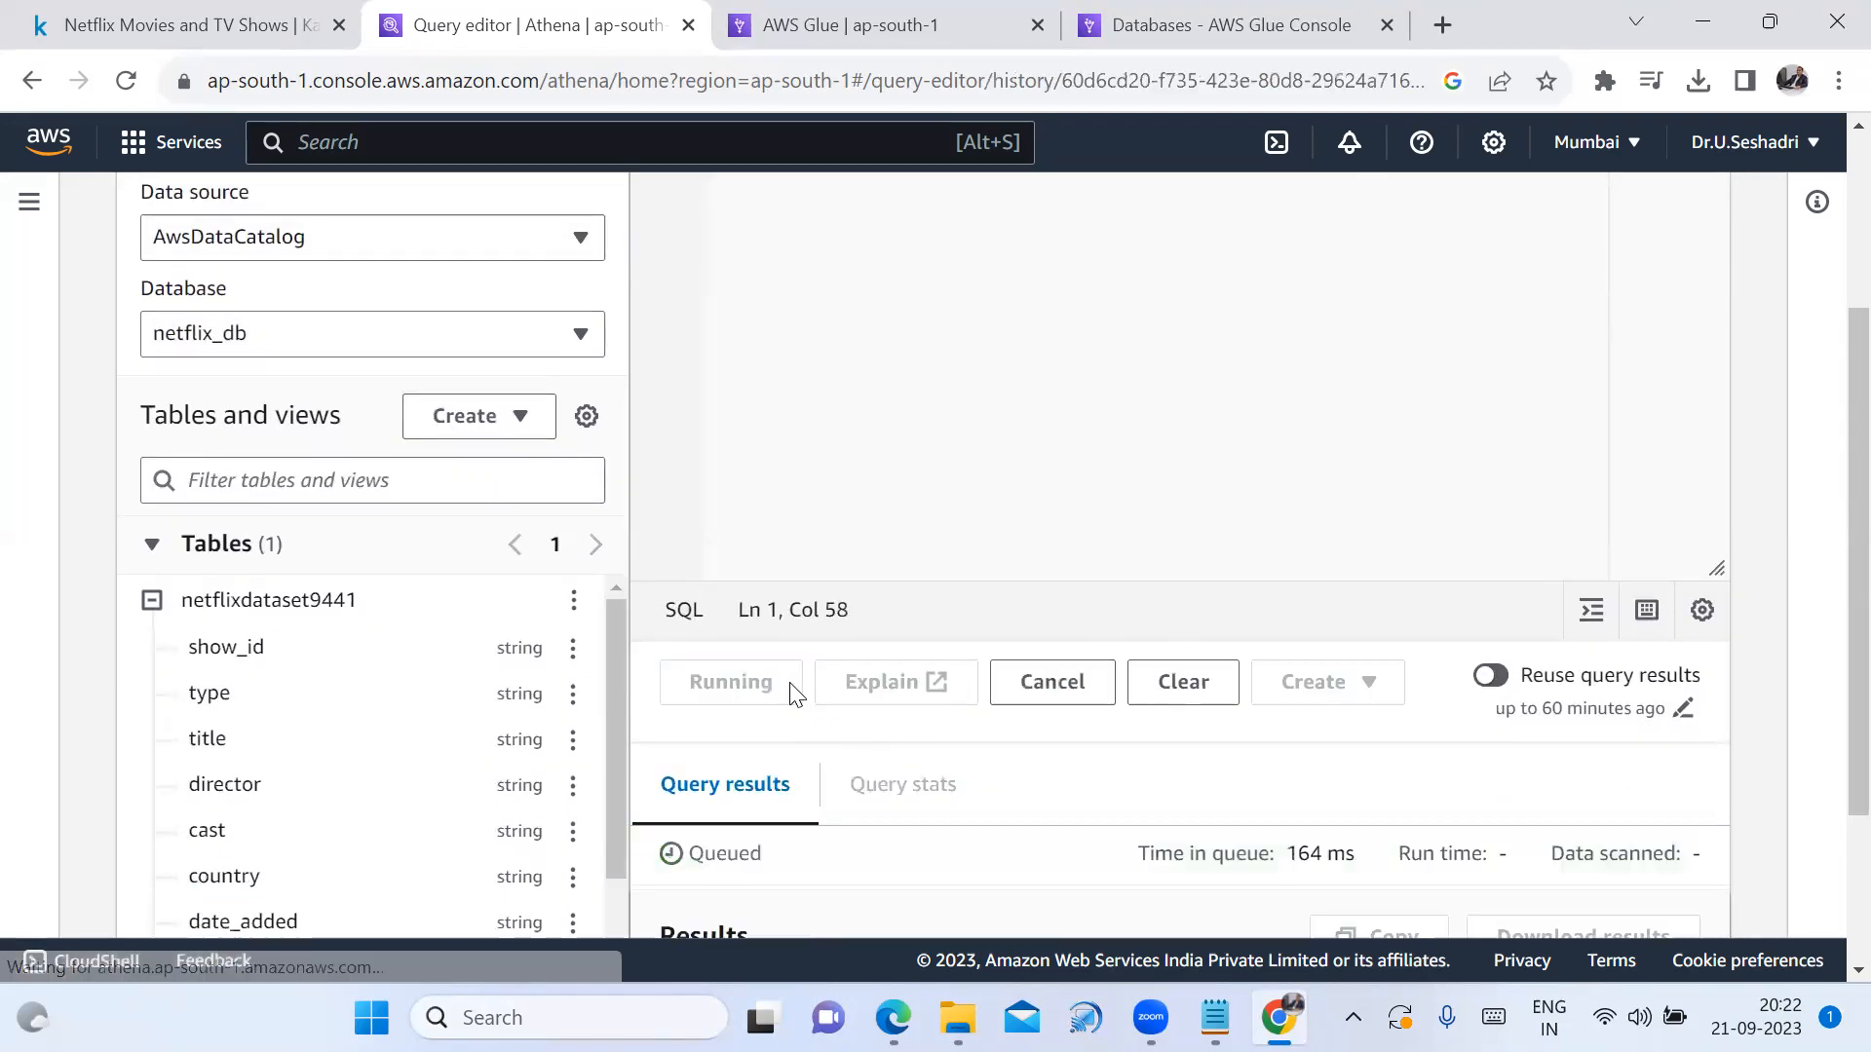
scroll(1111, 837, down, 5)
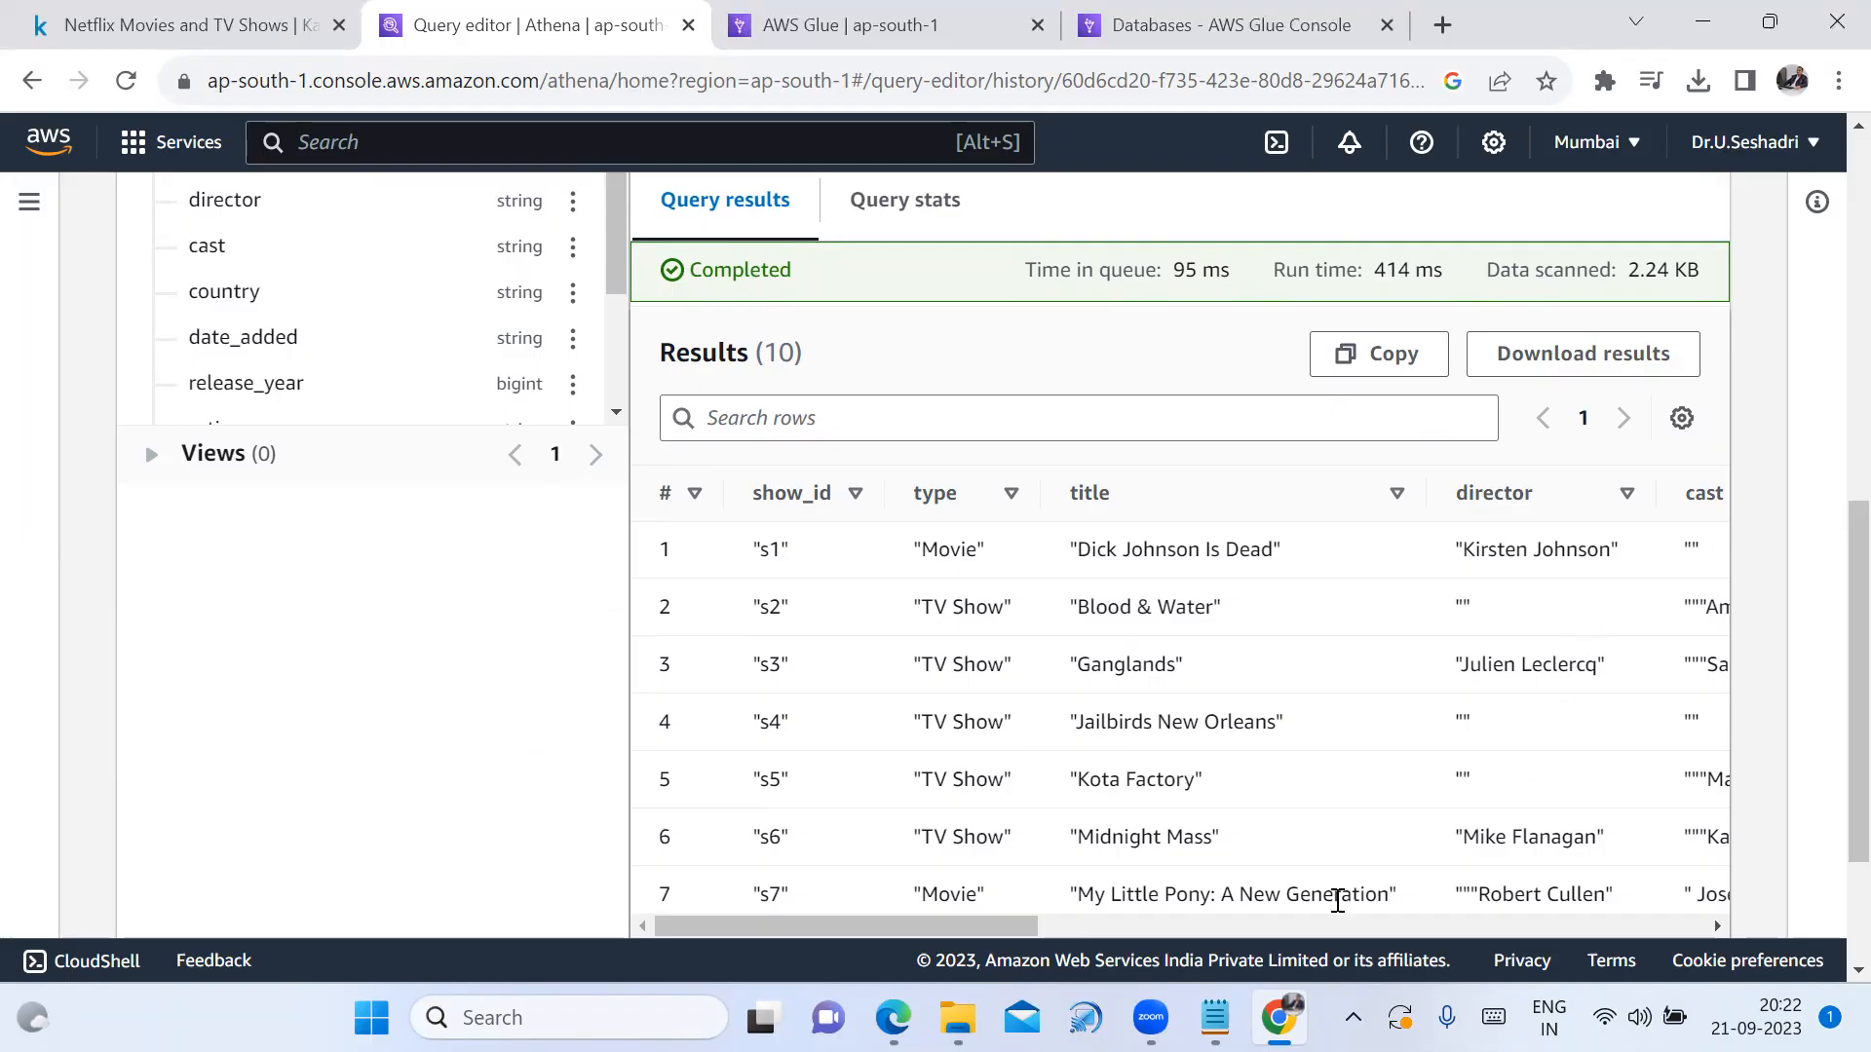
drag(1019, 928, 1766, 964)
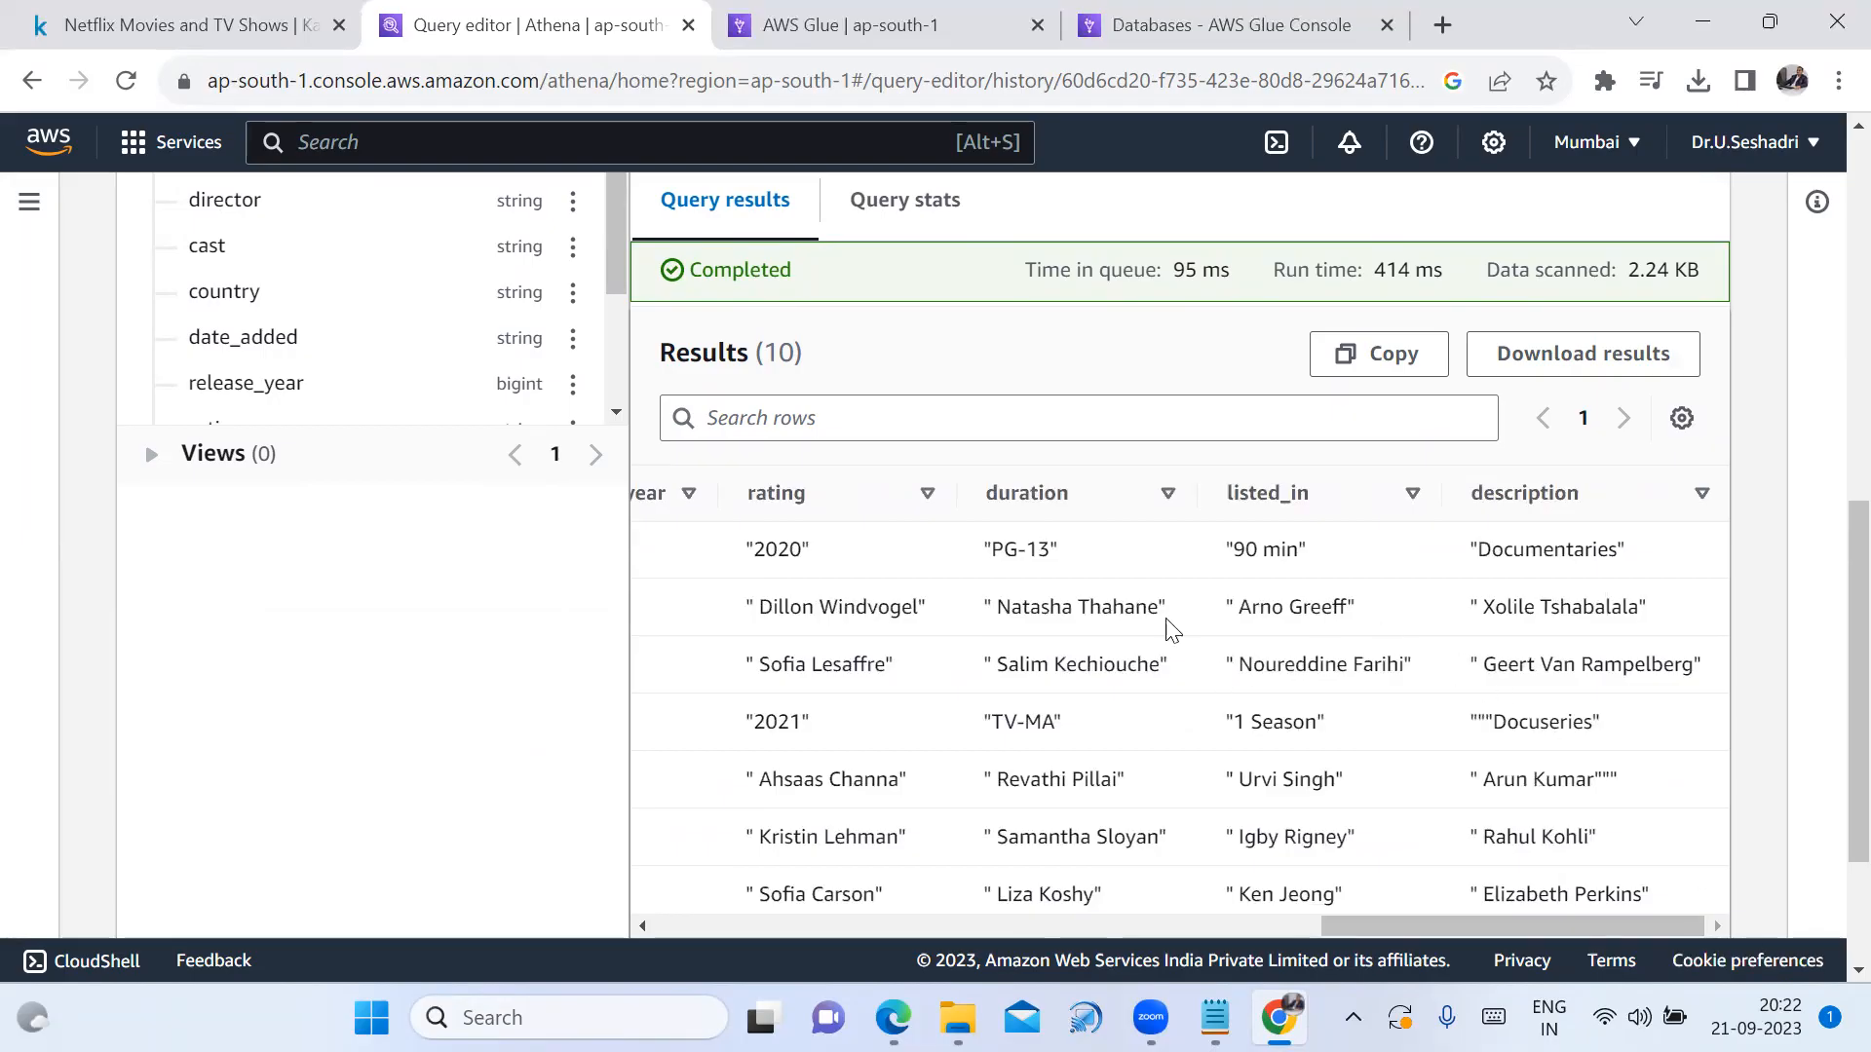
scroll(1059, 679, up, 2)
scroll(1059, 679, up, 5)
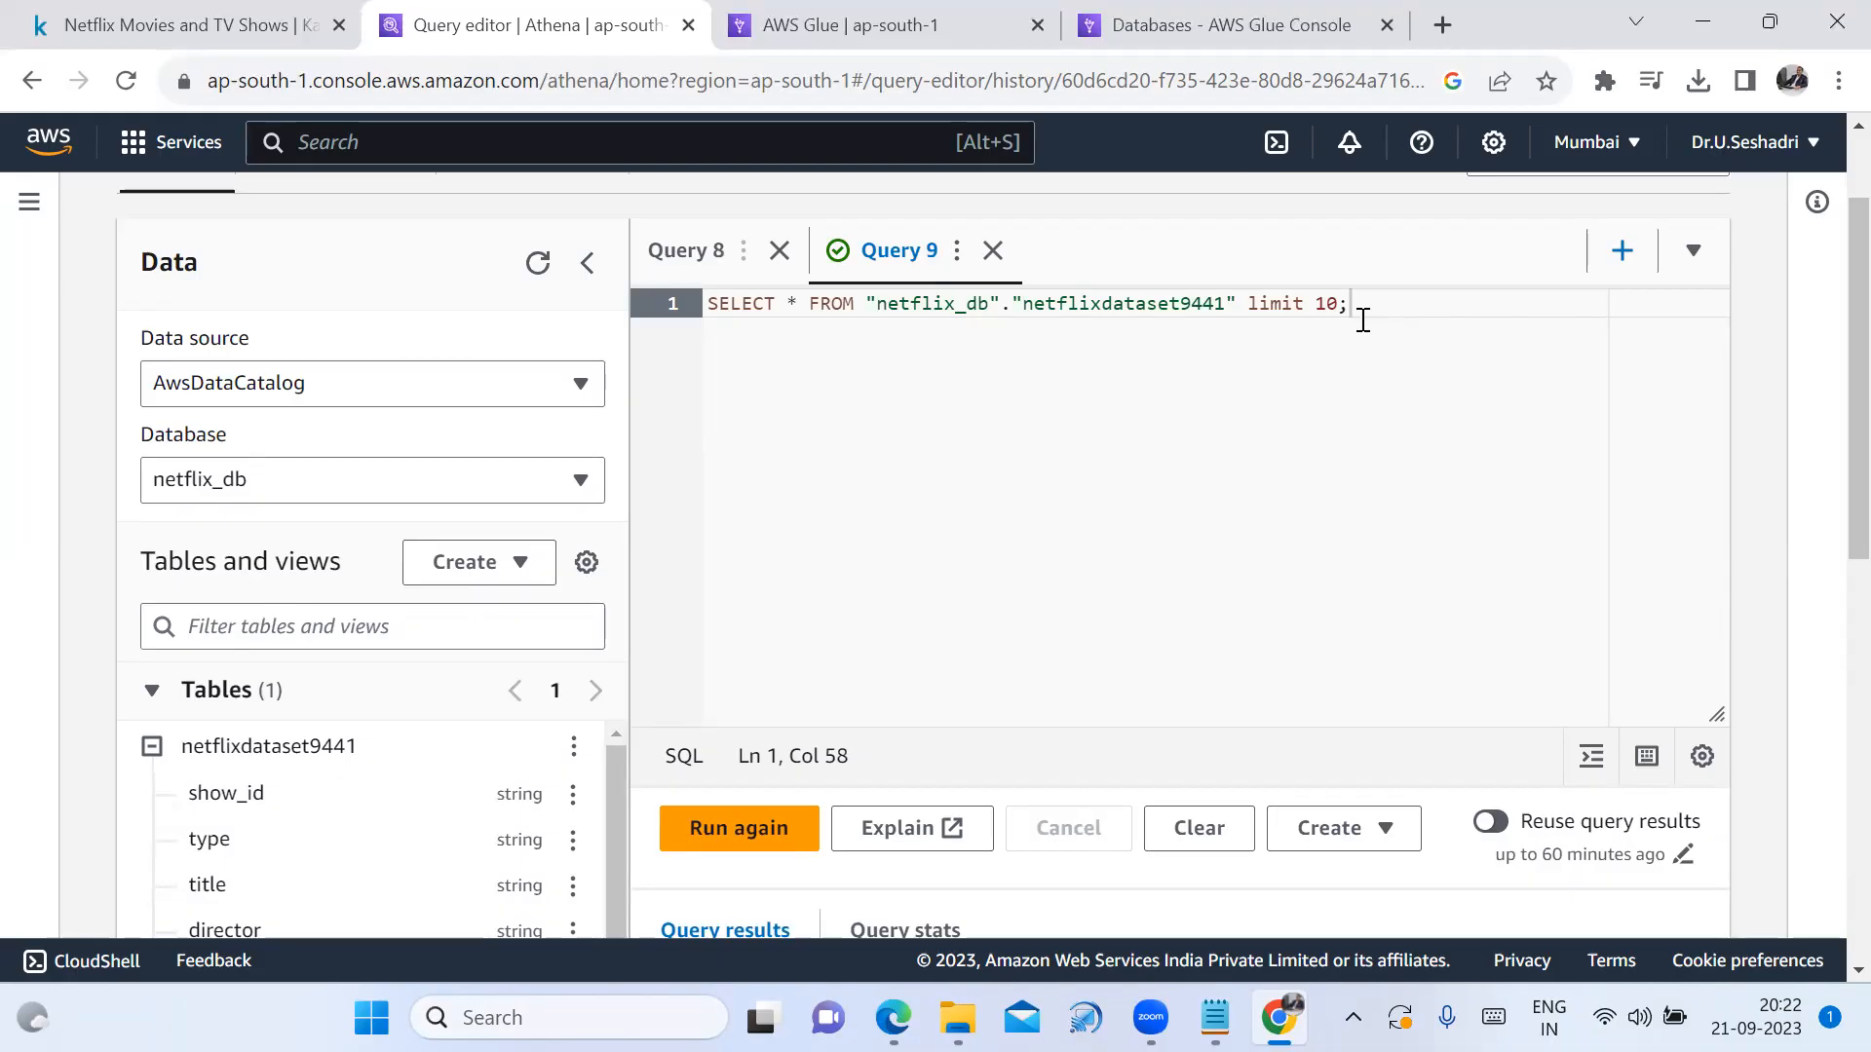
Replace the LIMIT clause with where country = 'India' and run it, reviewing the results
key(BackSpace)
key(BackSpace)
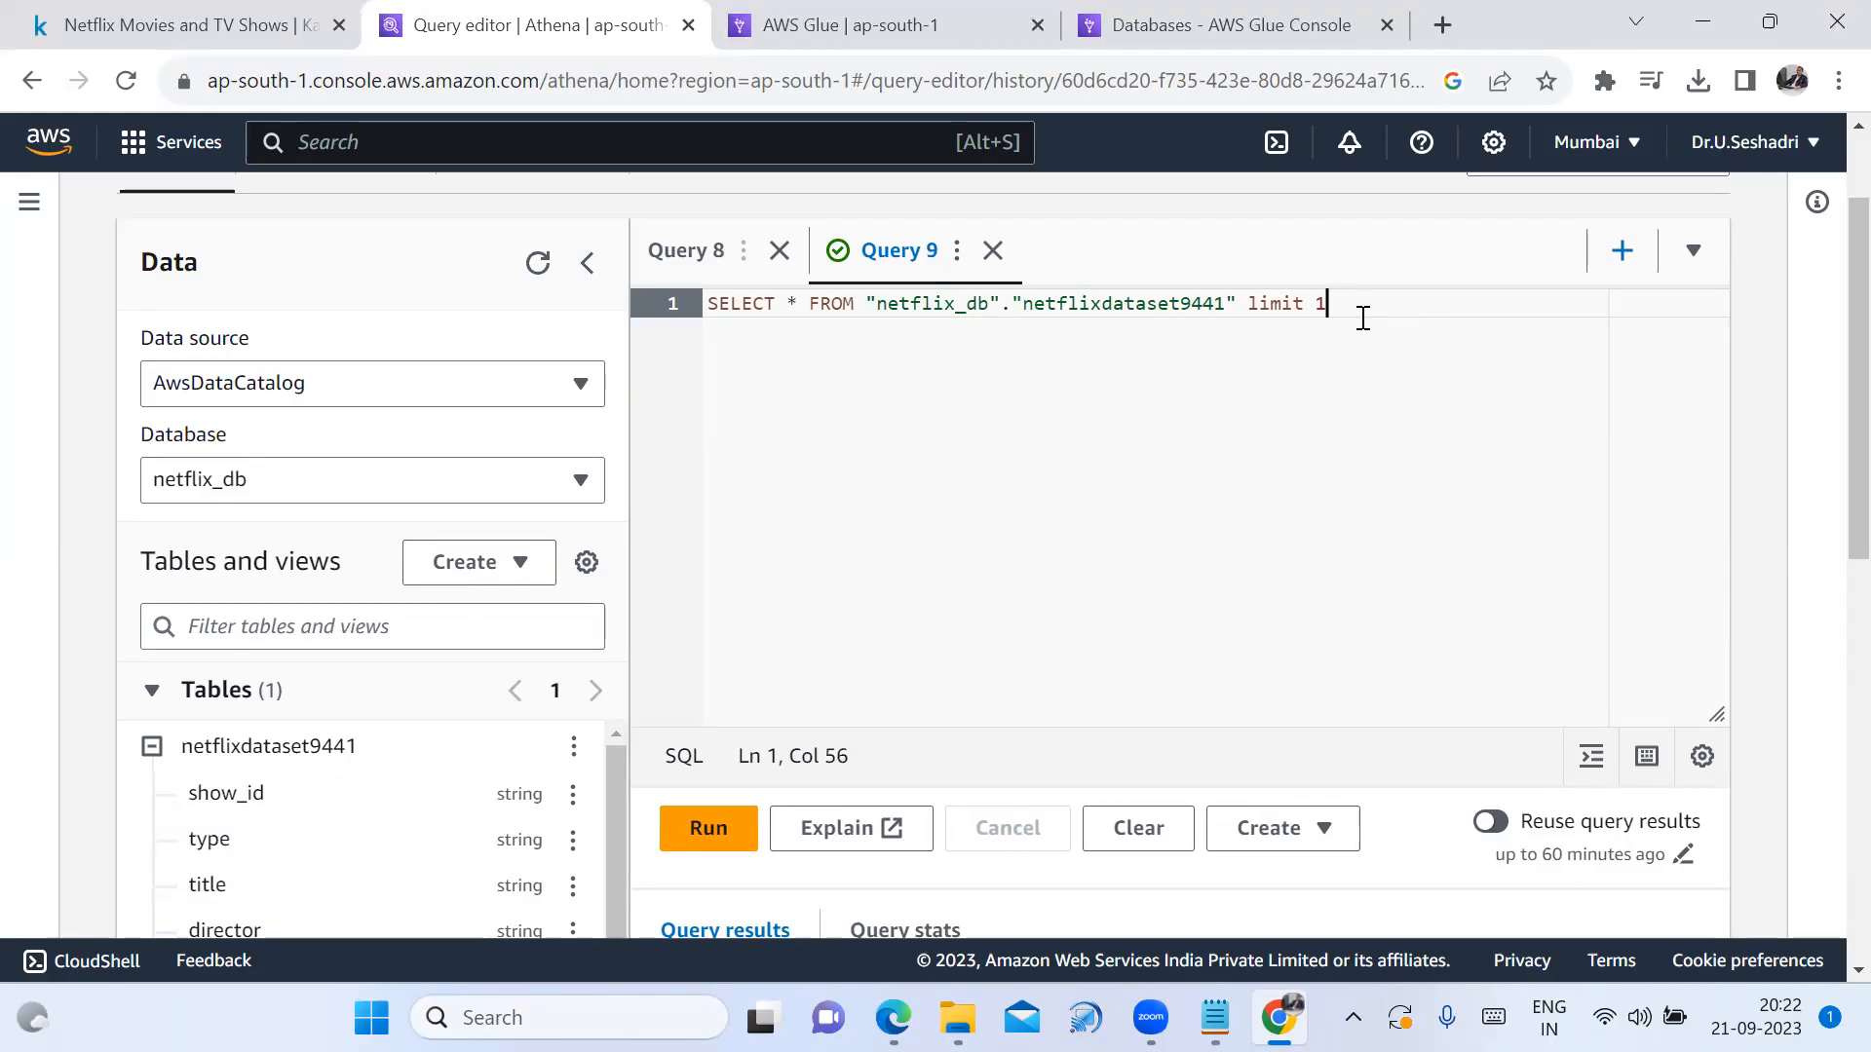
key(BackSpace)
key(BackSpace)
key(BackSpace)
key(BackSpace)
key(BackSpace)
text(where co)
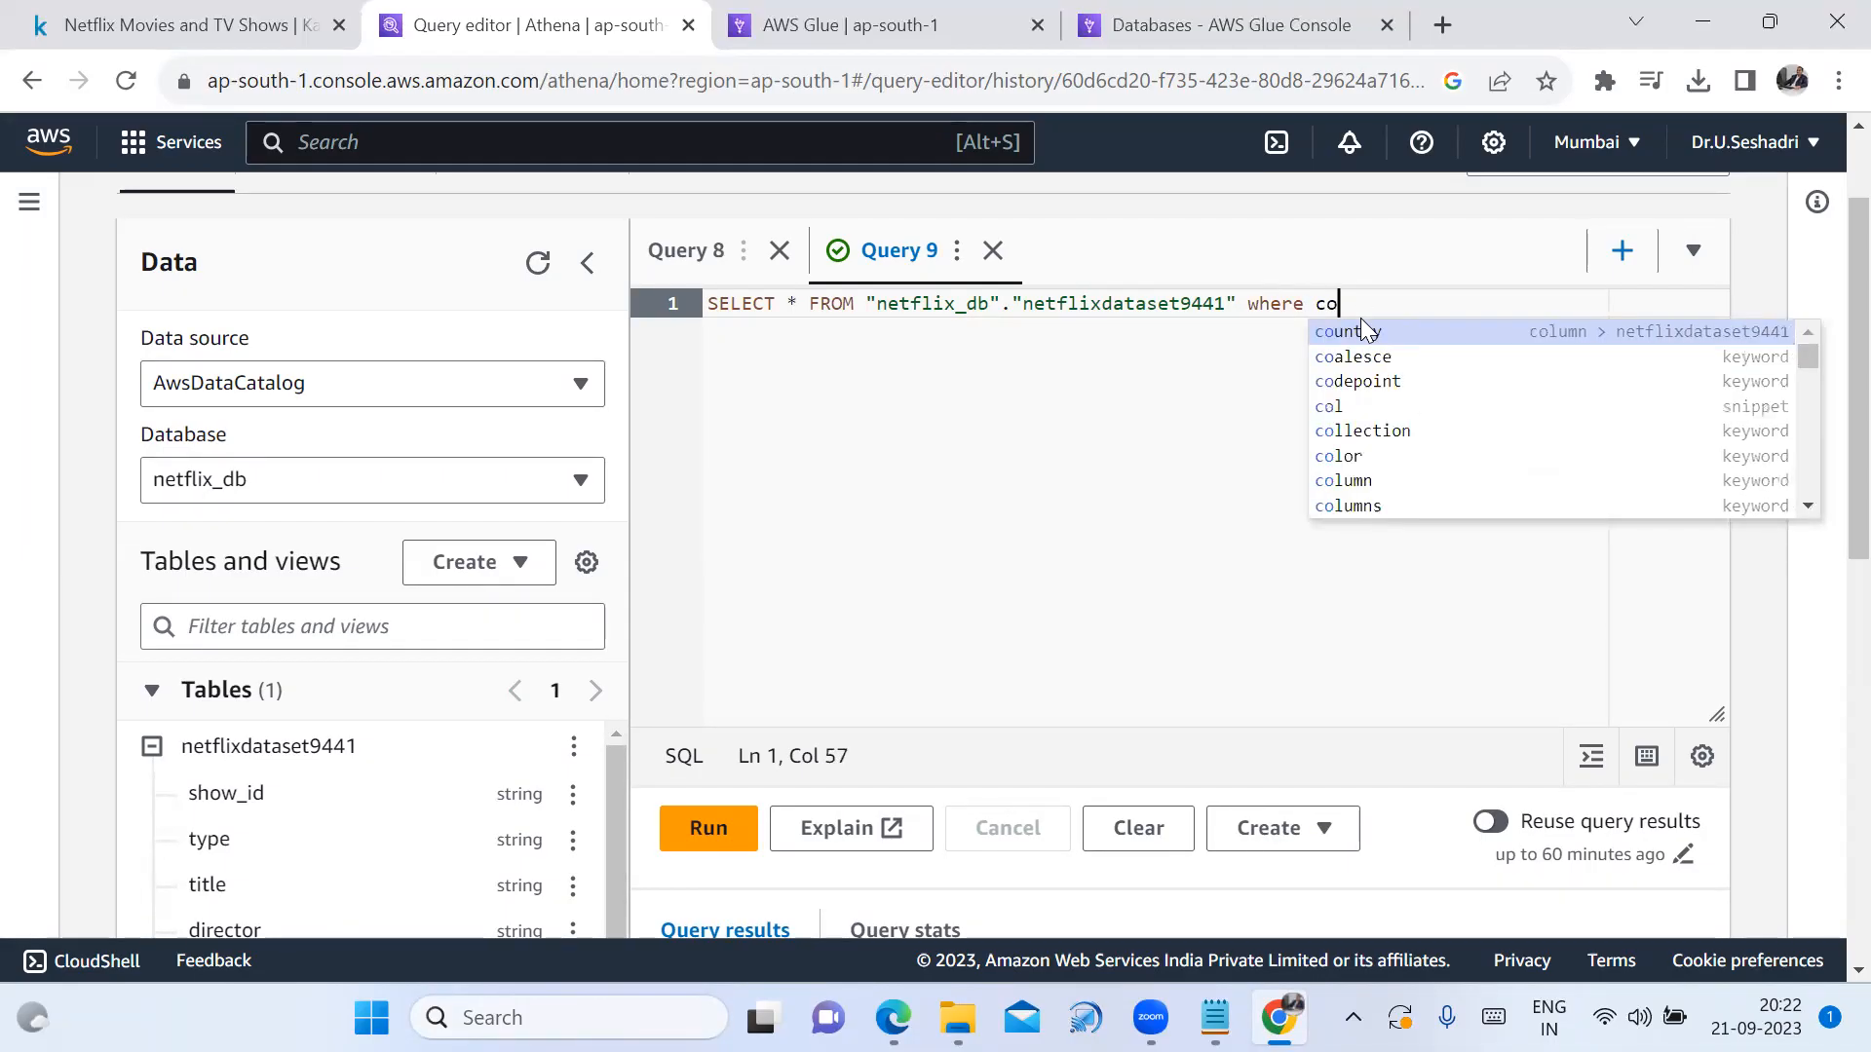
text(untry )
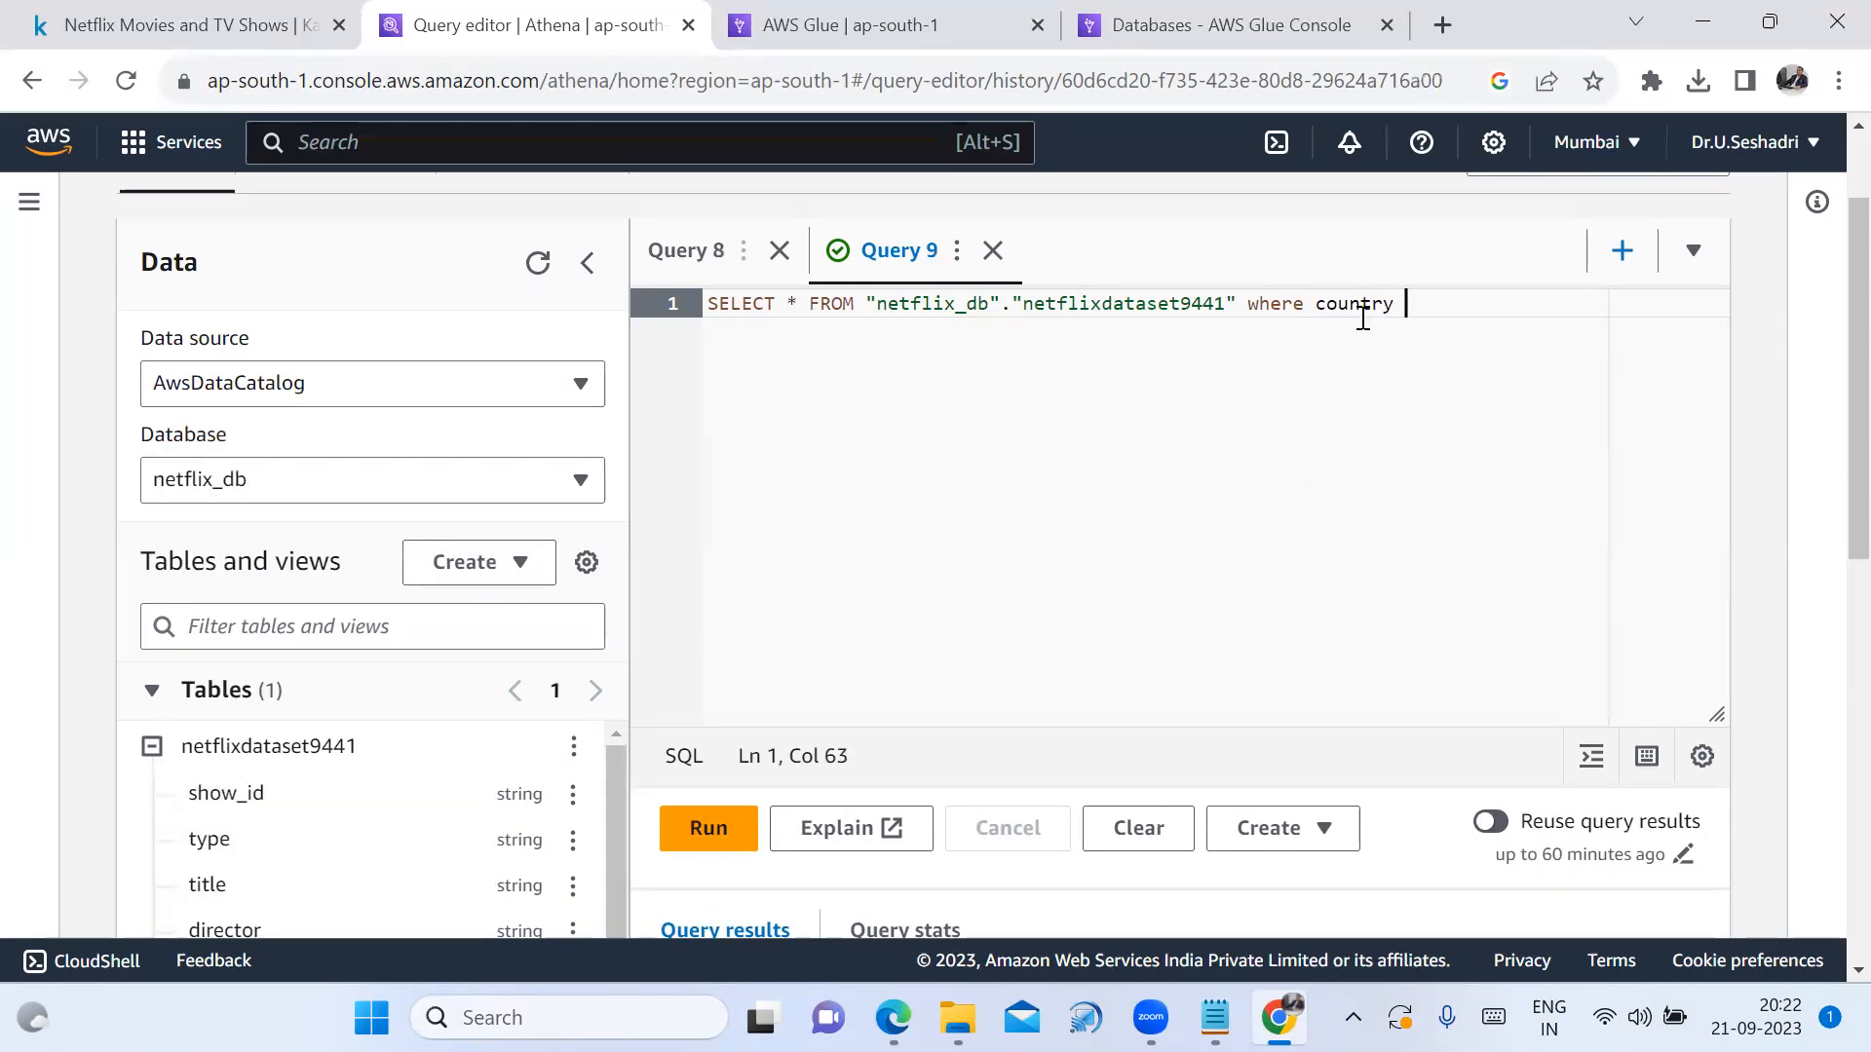
text(= 'India)
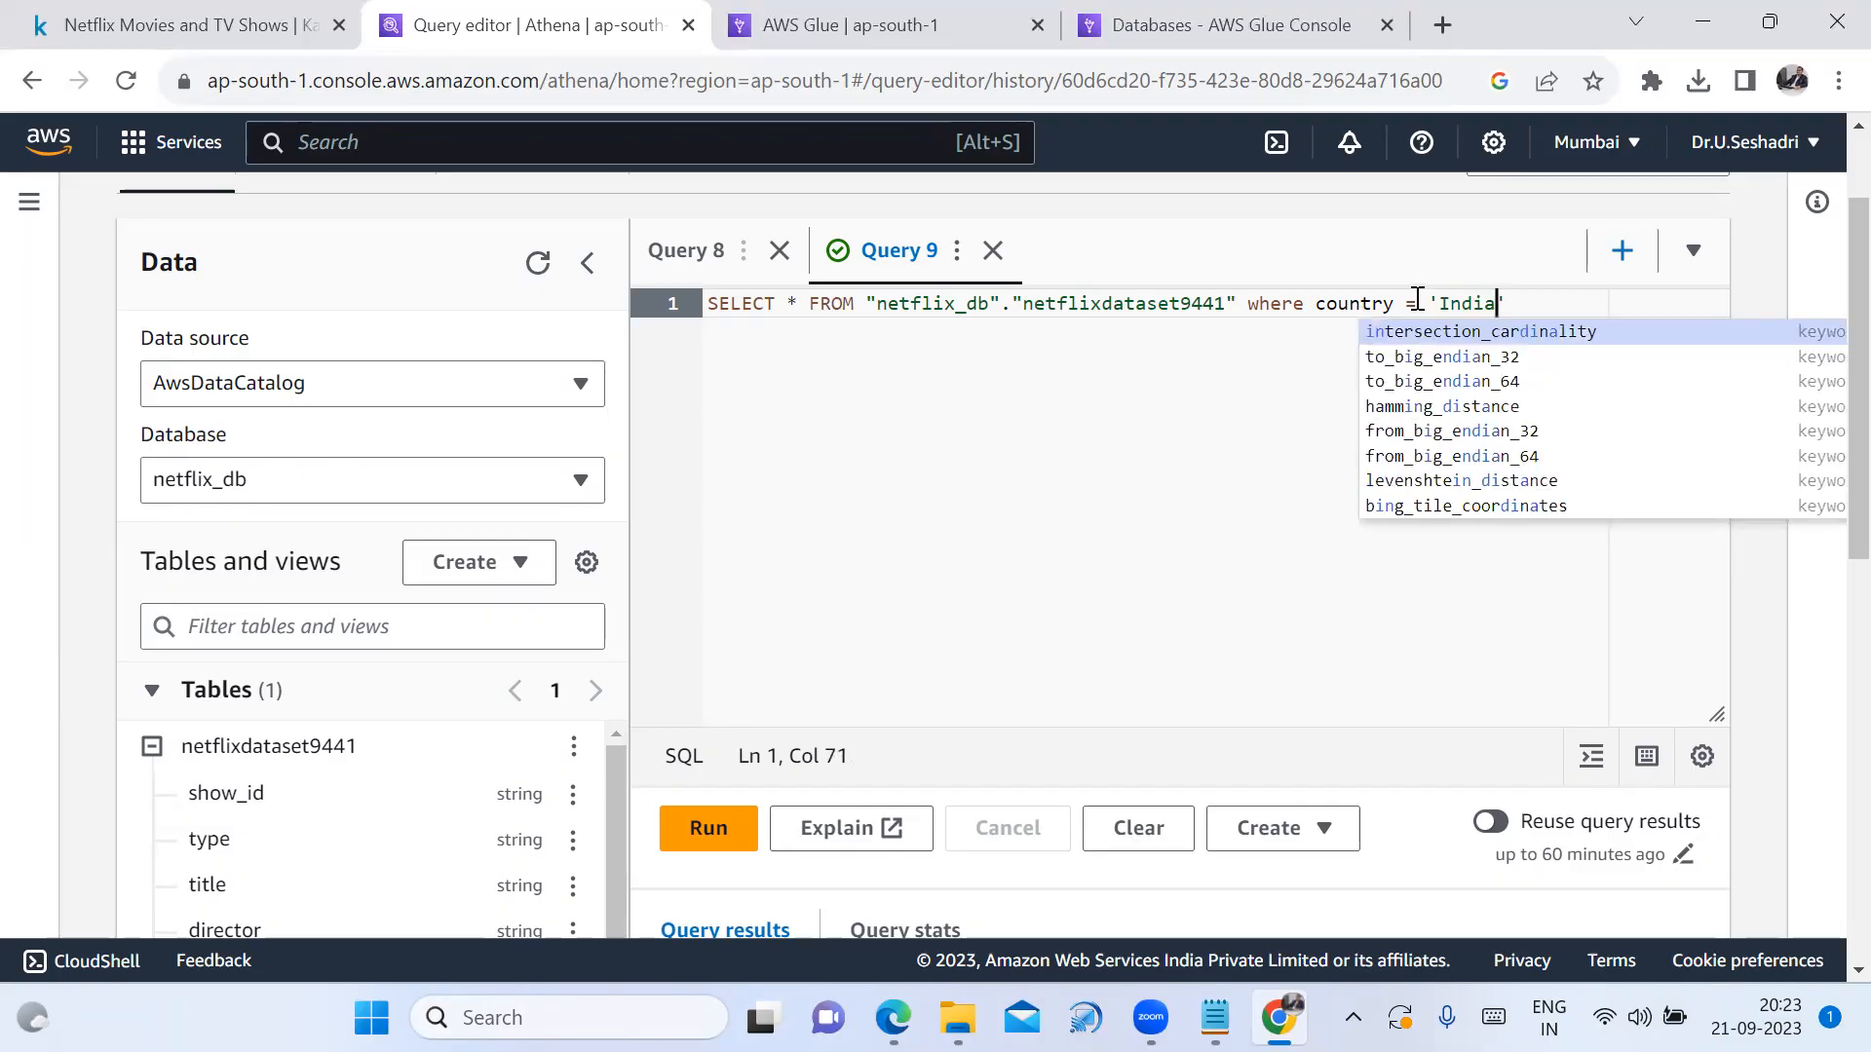
click(1515, 303)
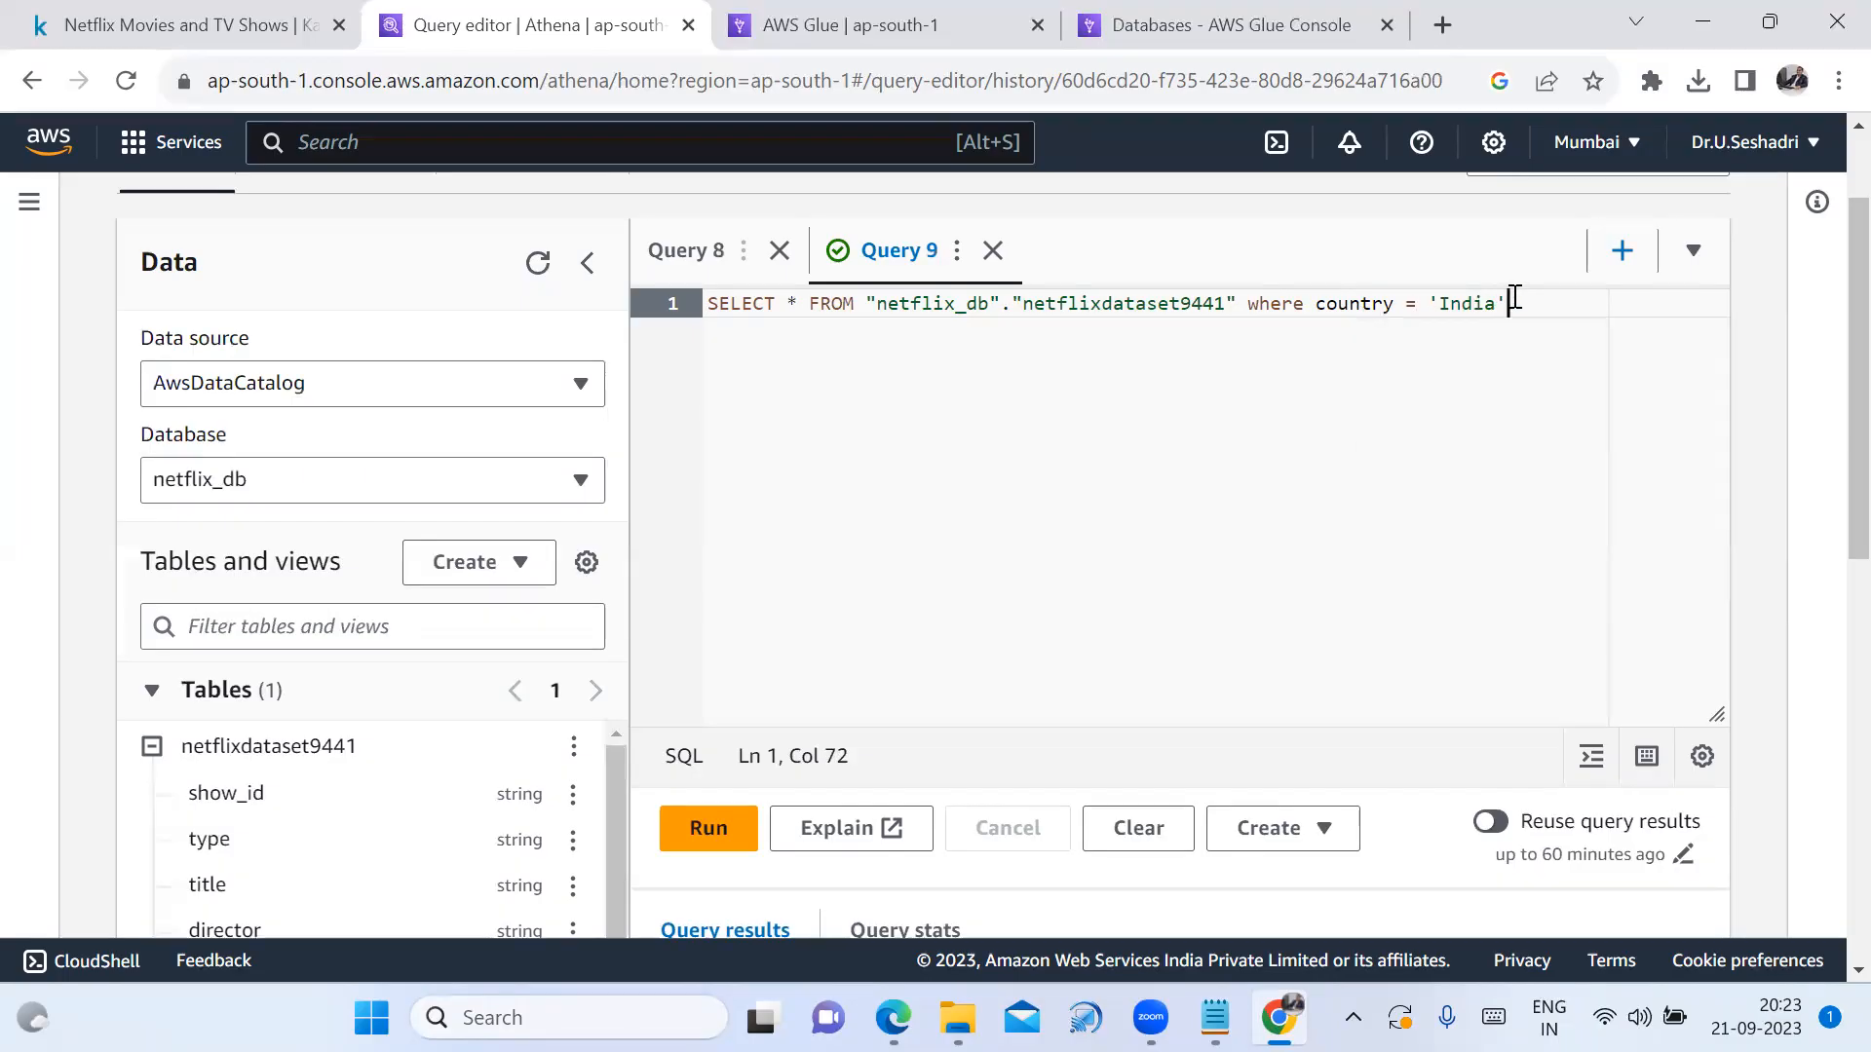
click(714, 836)
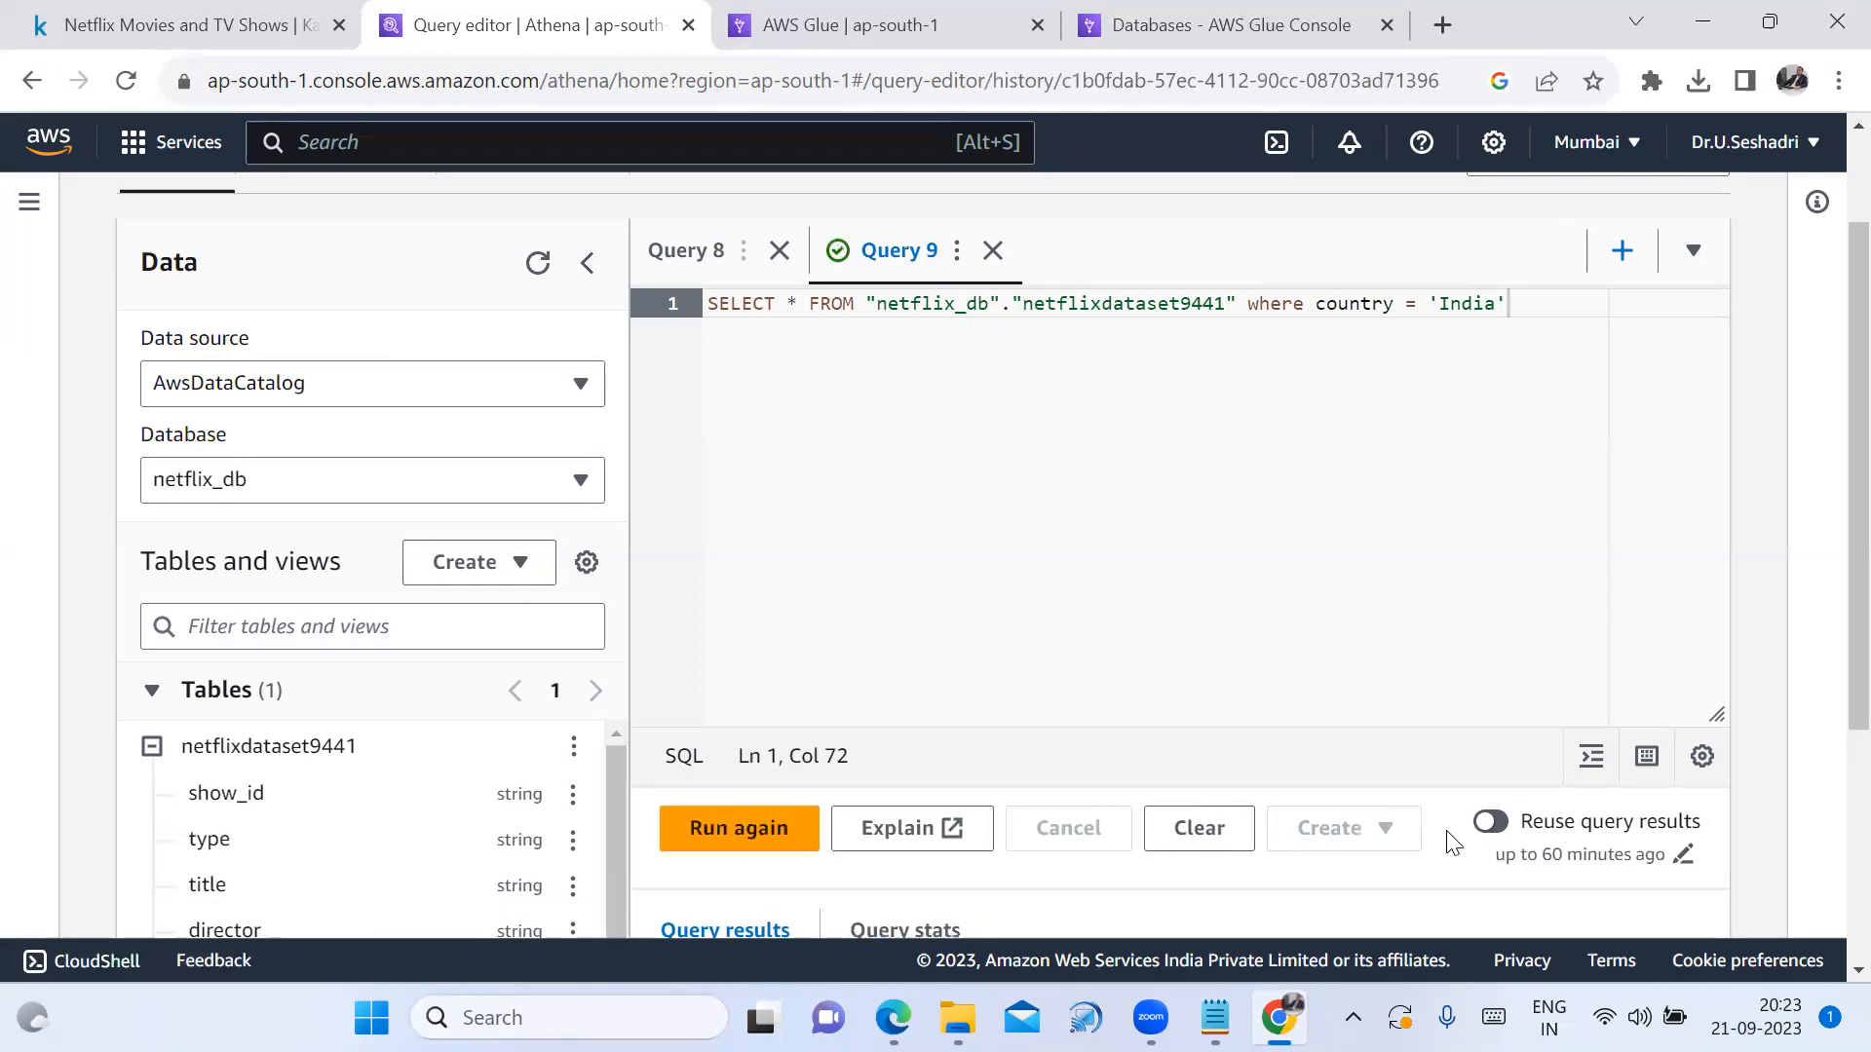
scroll(1449, 843, down, 2)
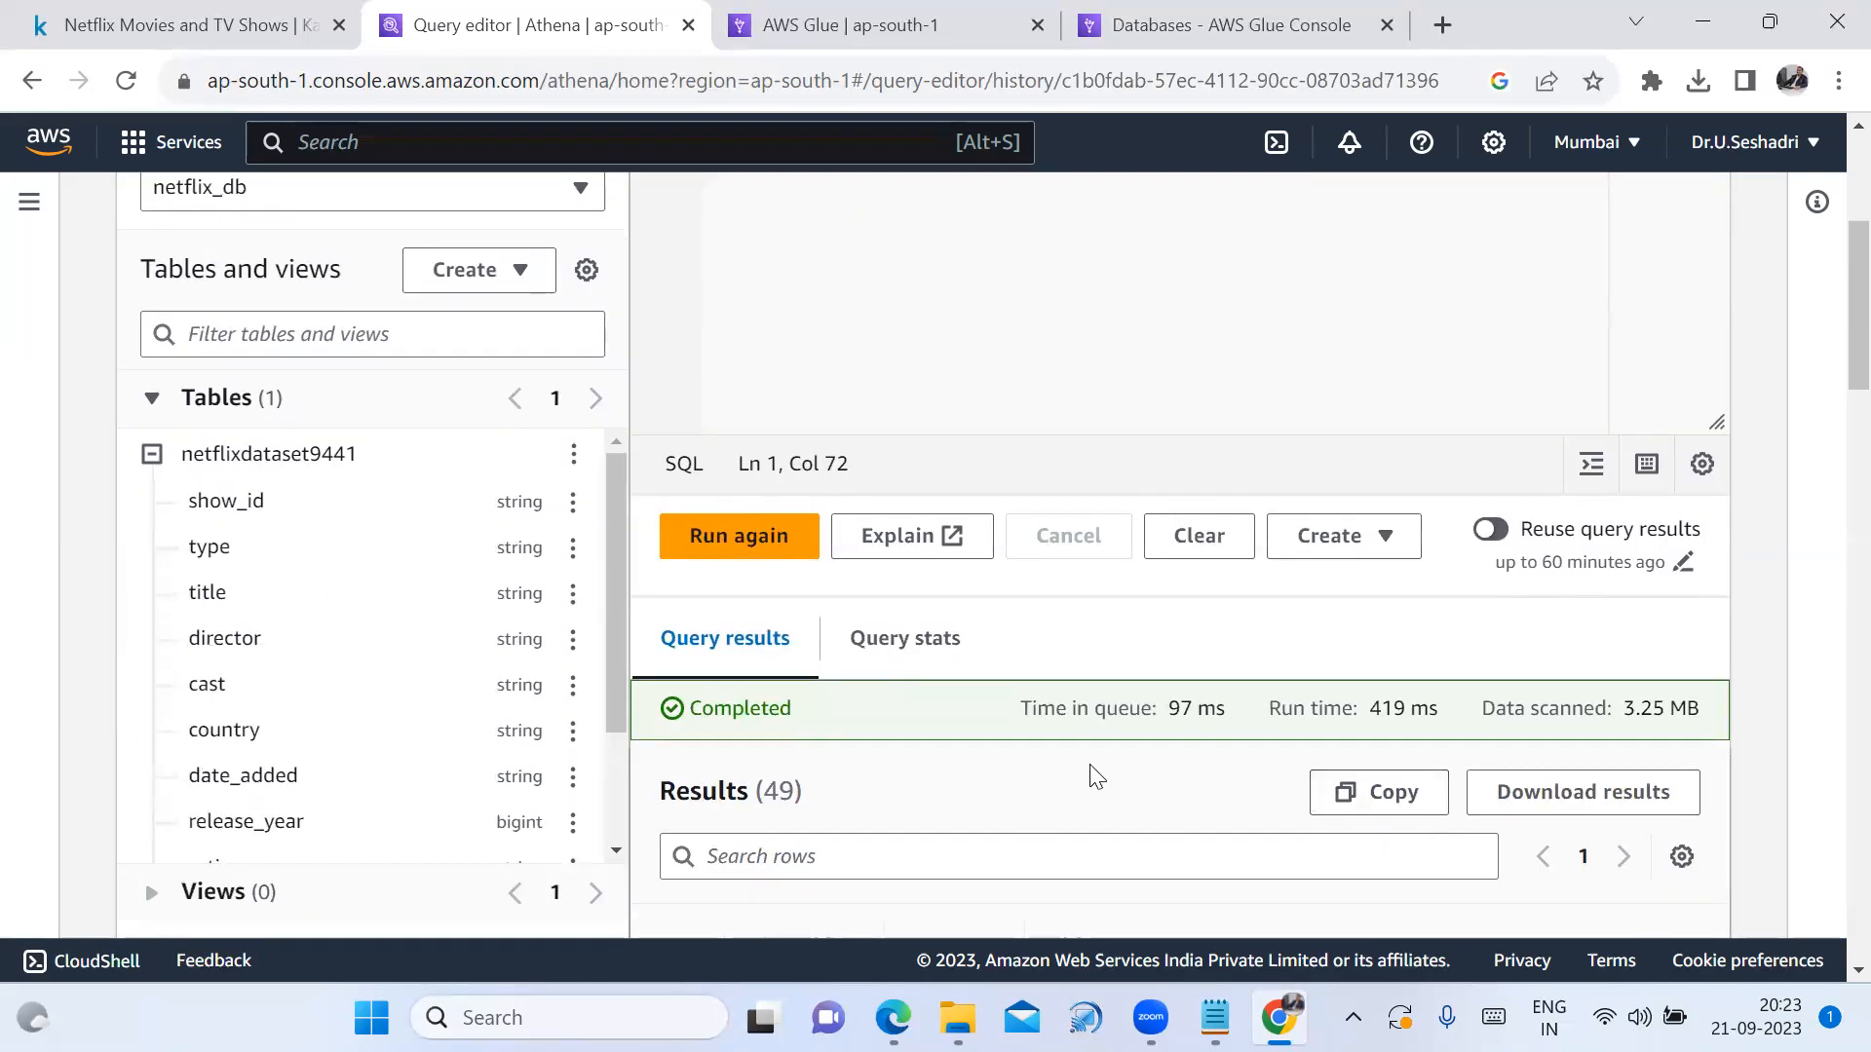
scroll(1097, 776, down, 4)
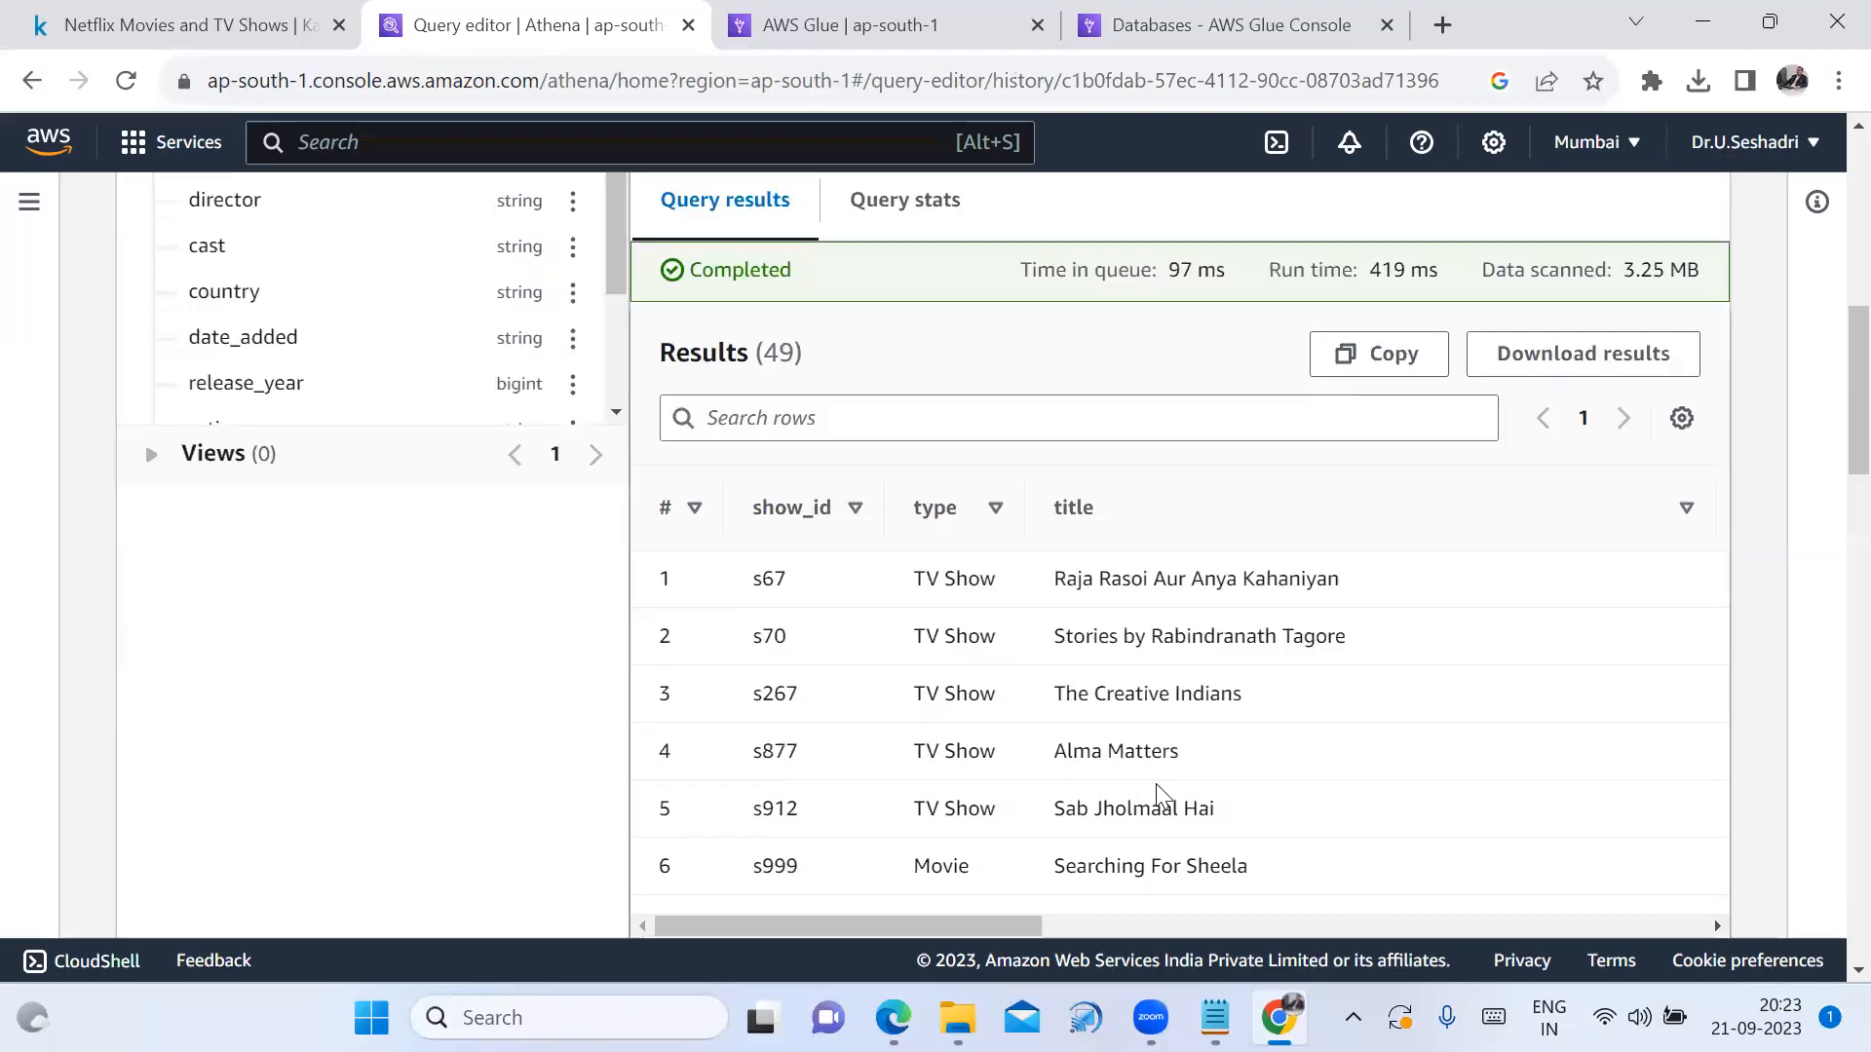
scroll(1120, 809, down, 7)
scroll(1059, 796, up, 4)
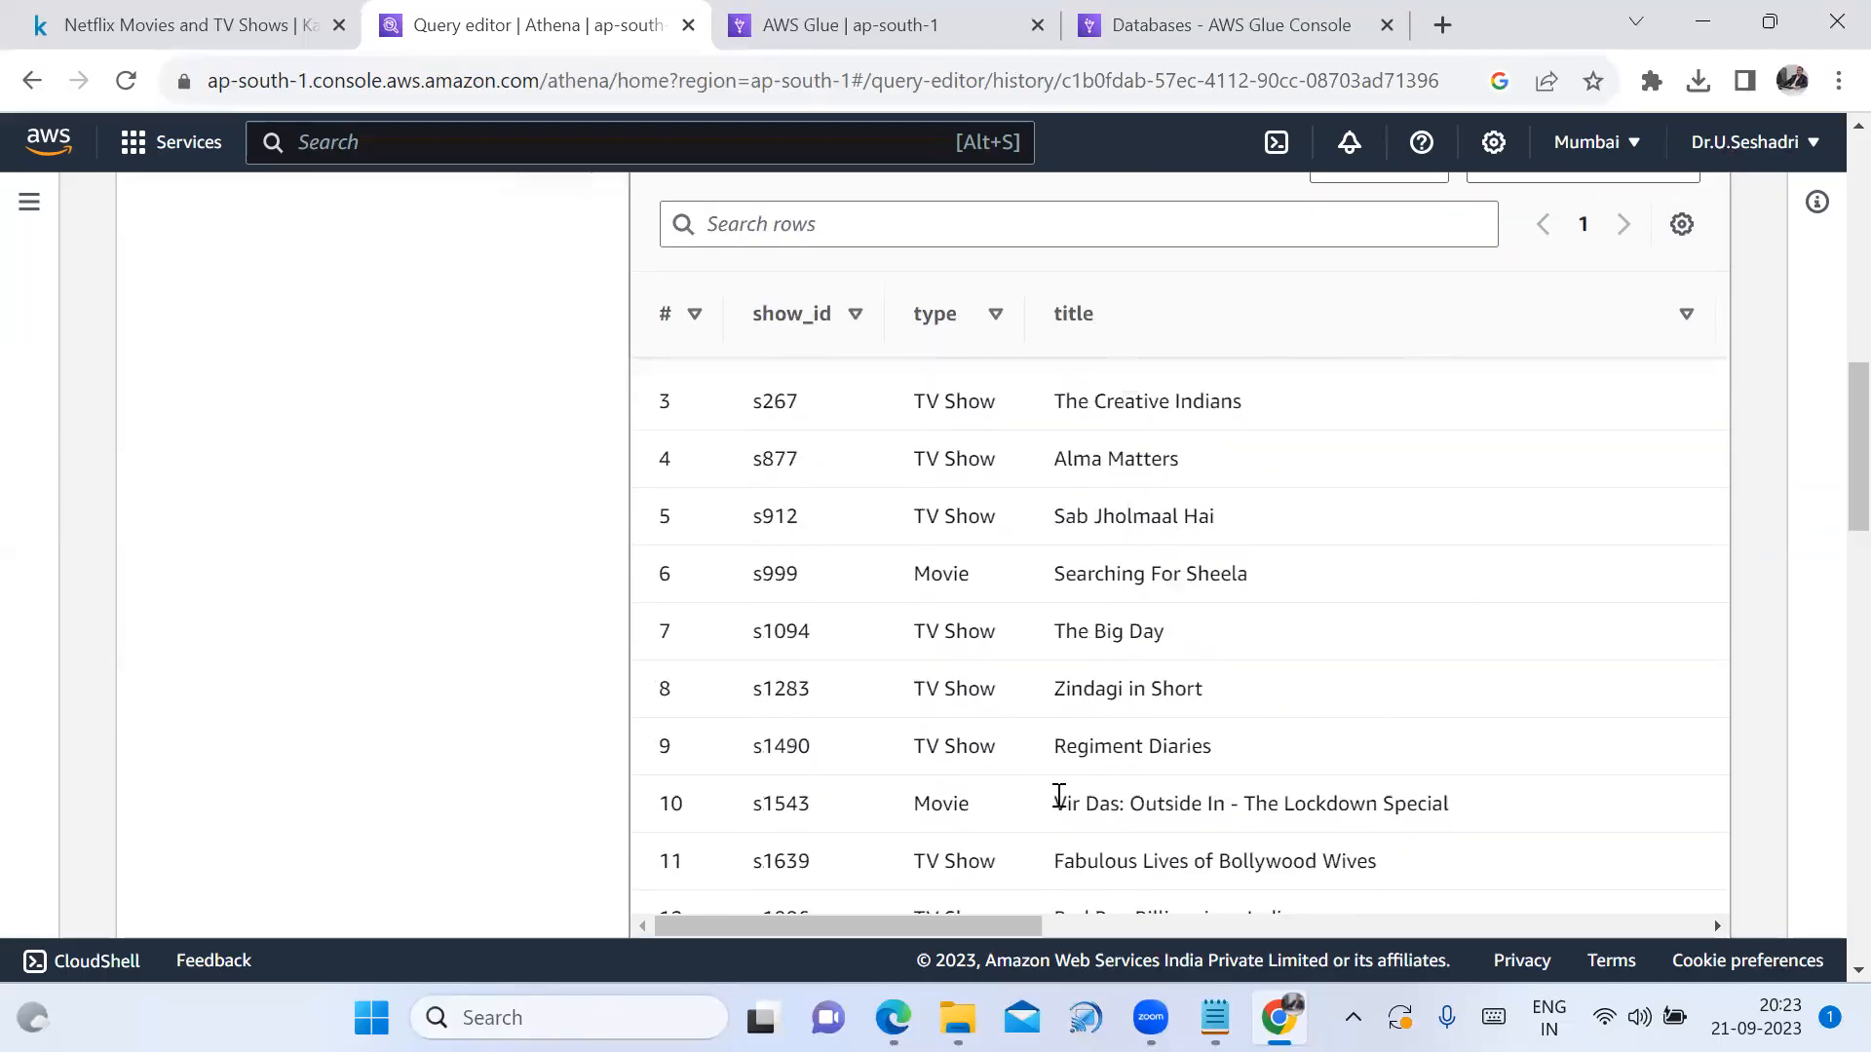
scroll(1059, 796, up, 5)
scroll(1099, 917, down, 6)
drag(1027, 924, 1396, 895)
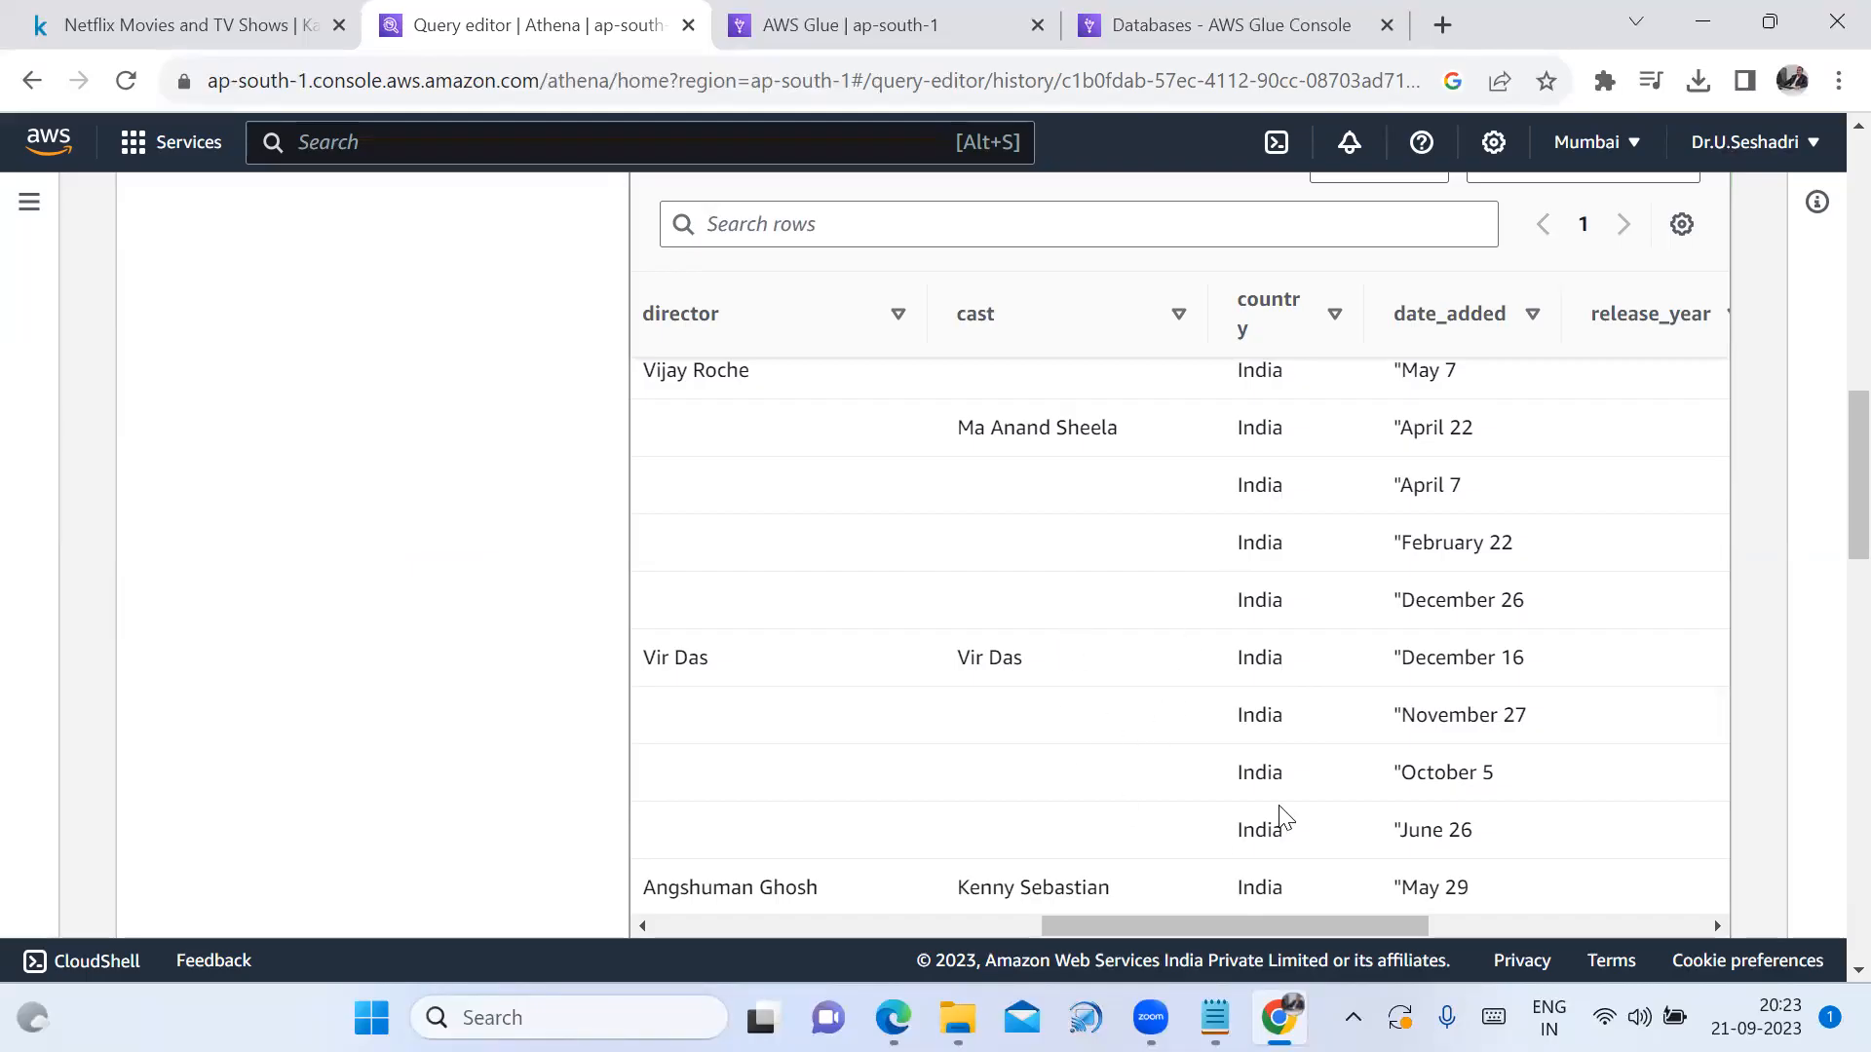
drag(1286, 932, 1012, 893)
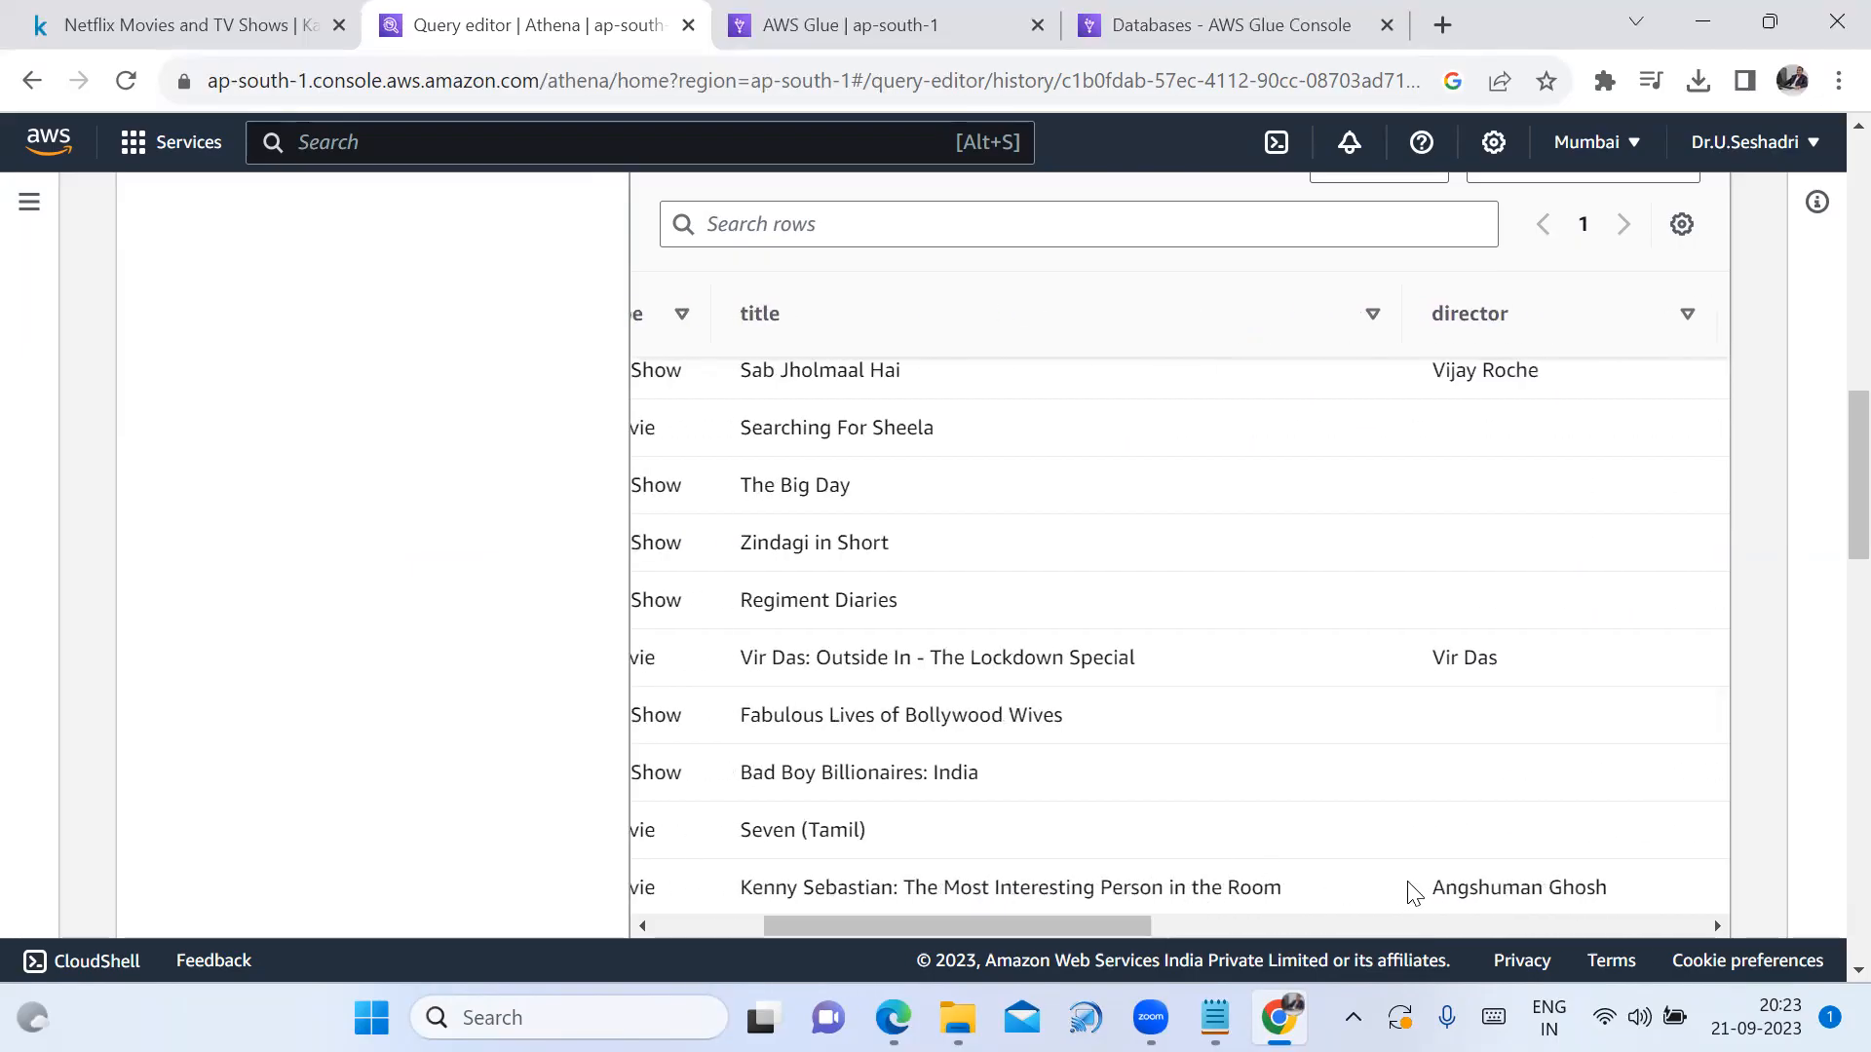
Copy a director's name from the India results
drag(1436, 895, 1612, 894)
key(ctrl+c)
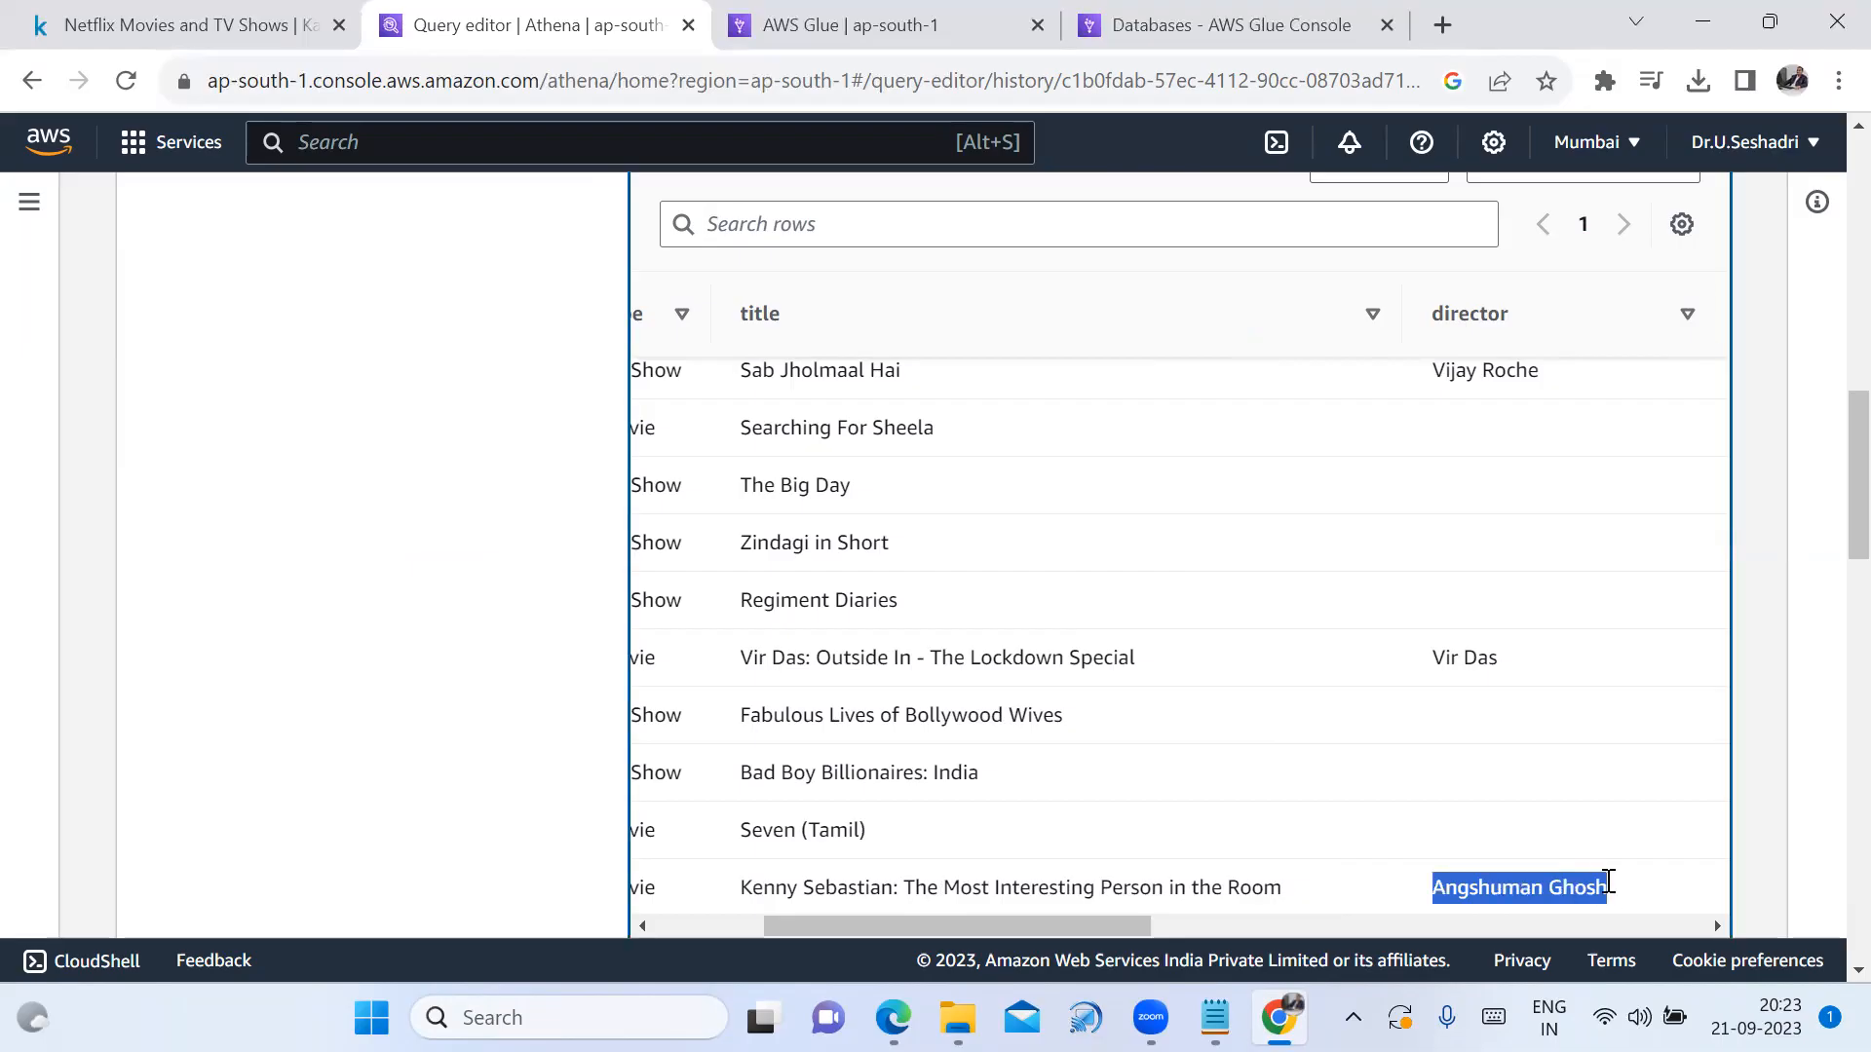
scroll(1034, 627, up, 8)
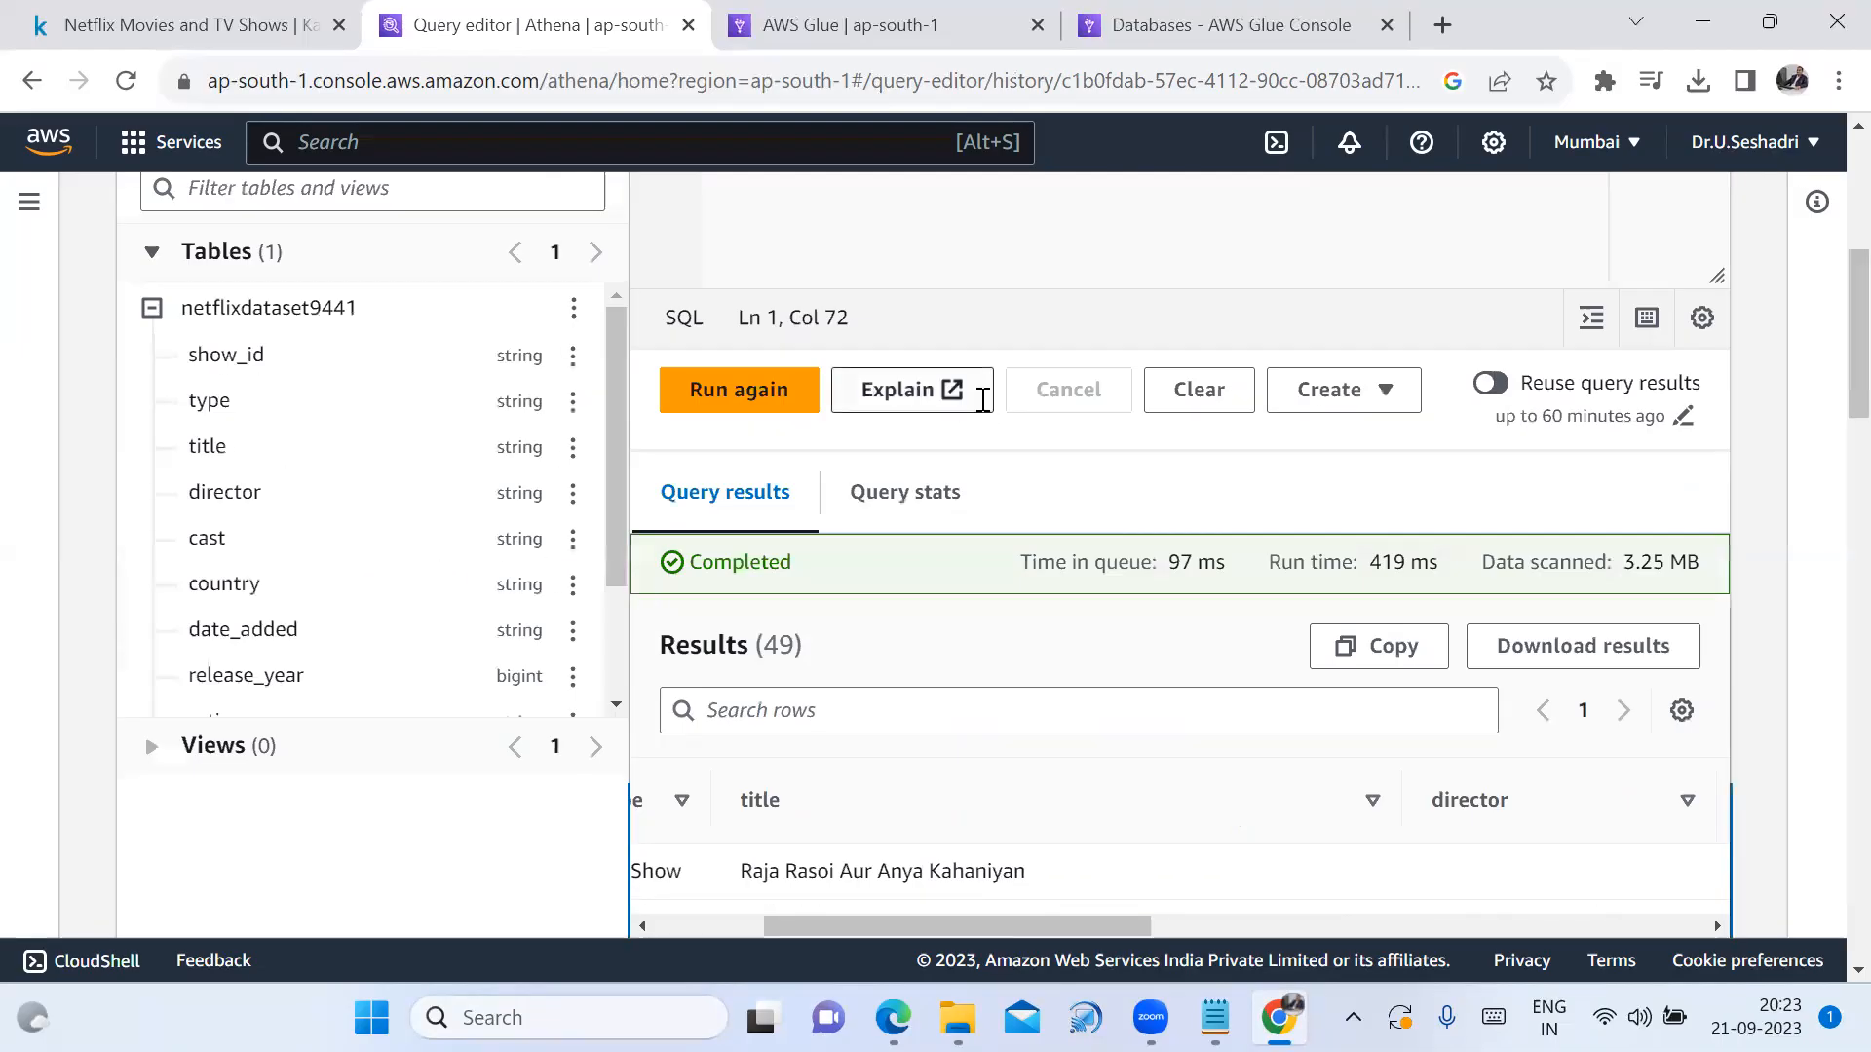
scroll(1099, 413, up, 3)
scroll(1099, 413, down, 3)
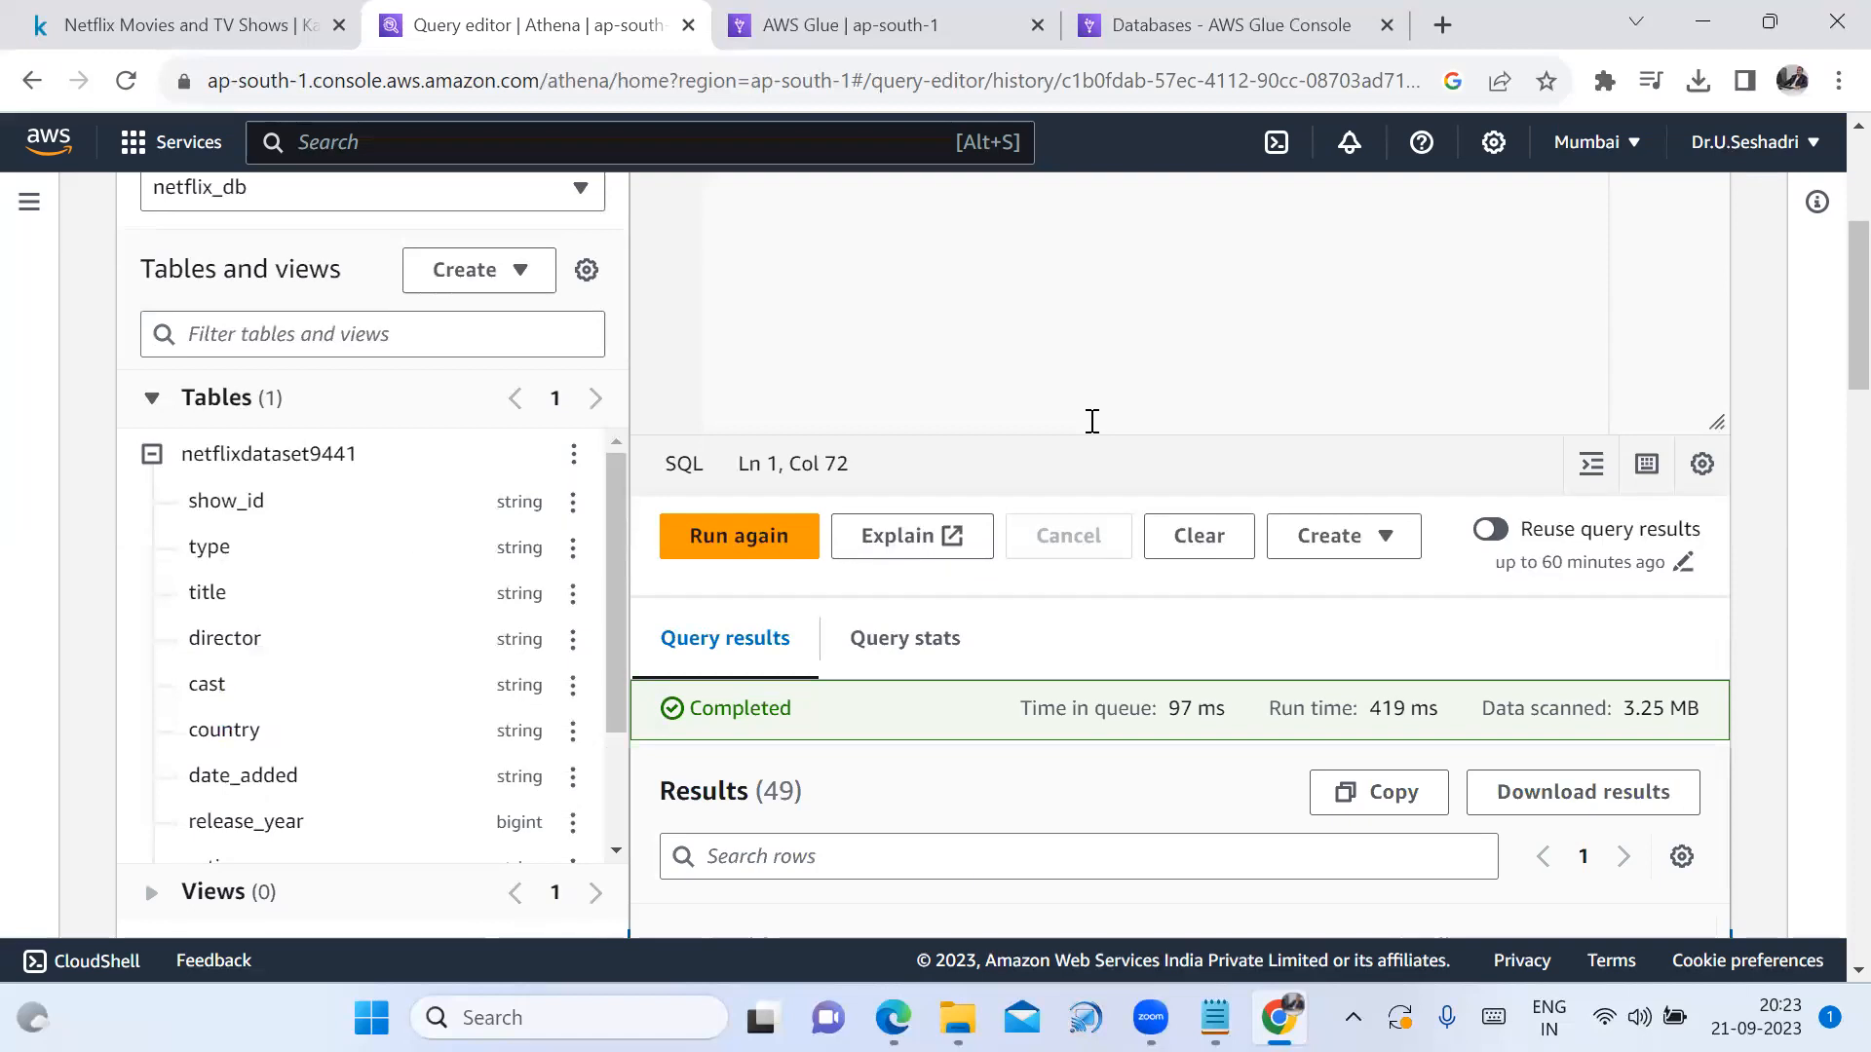
scroll(1072, 427, up, 5)
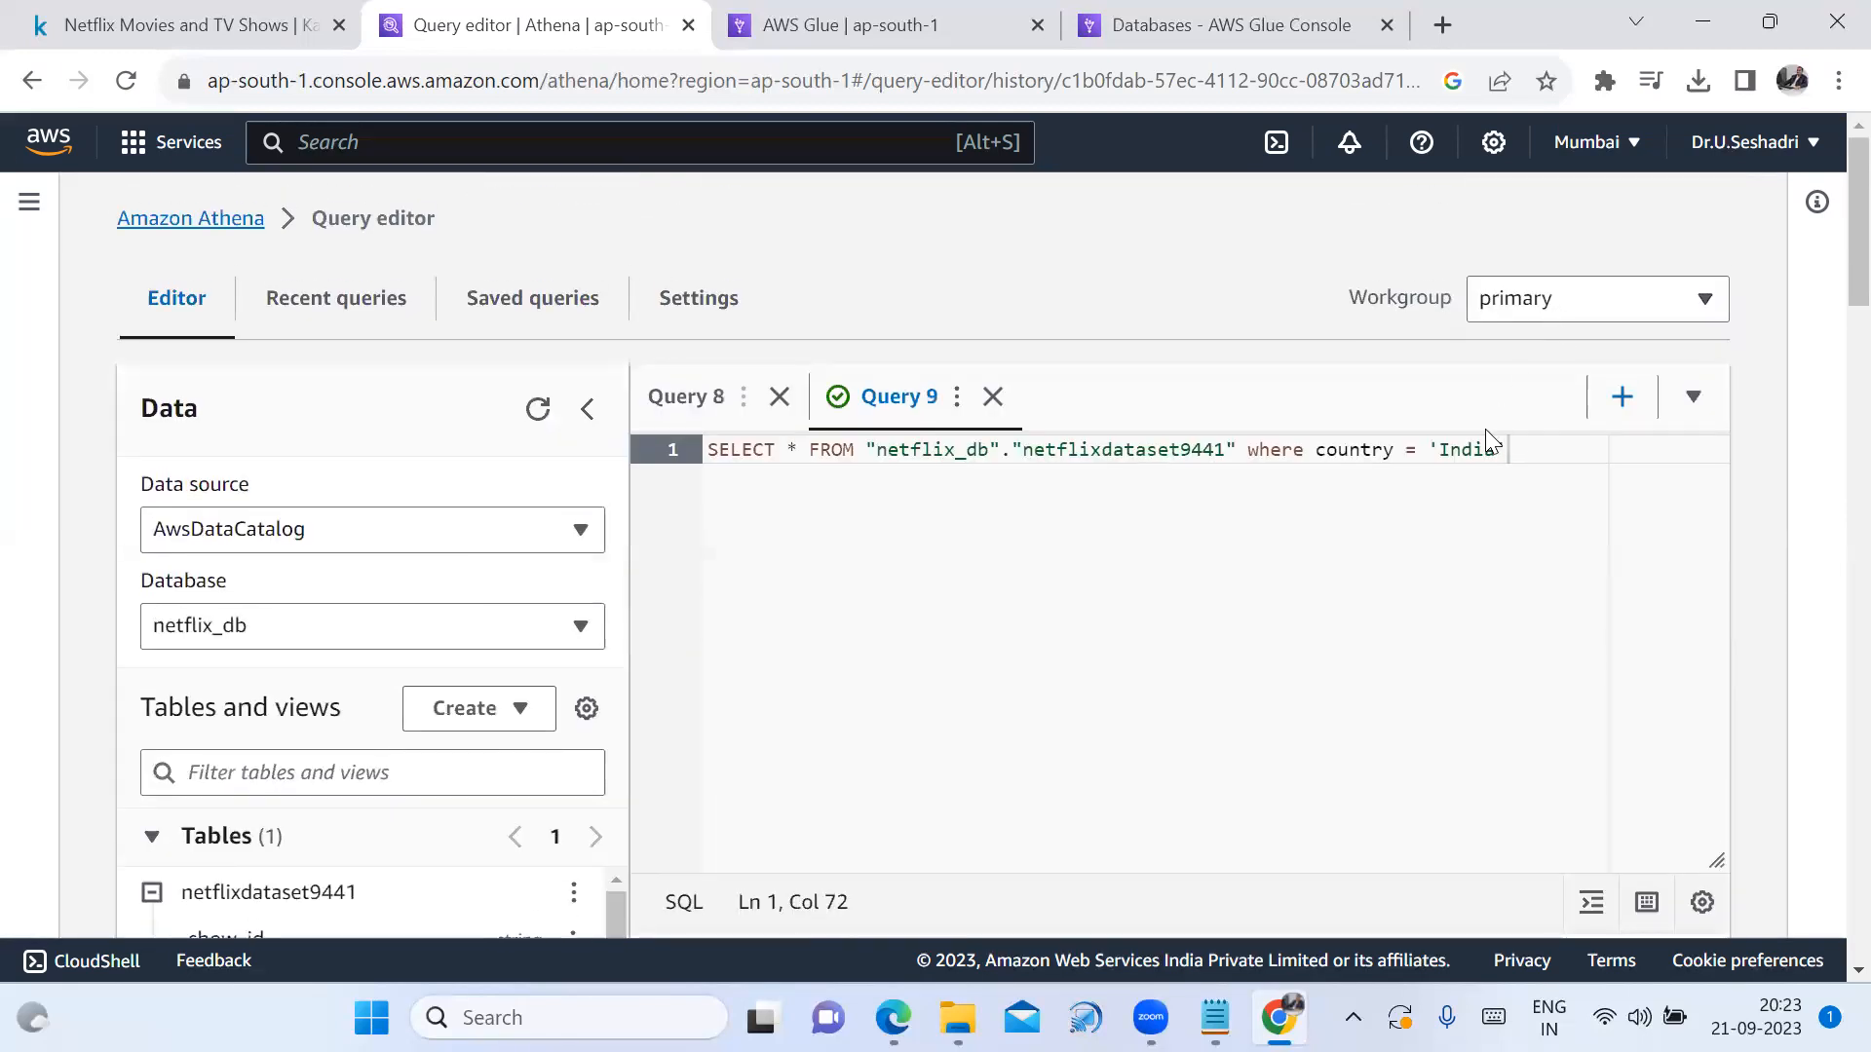
Change the filter to director, pasting the copied director name in place of 'India'
click(1399, 451)
key(BackSpace)
key(BackSpace)
key(BackSpace)
key(BackSpace)
key(BackSpace)
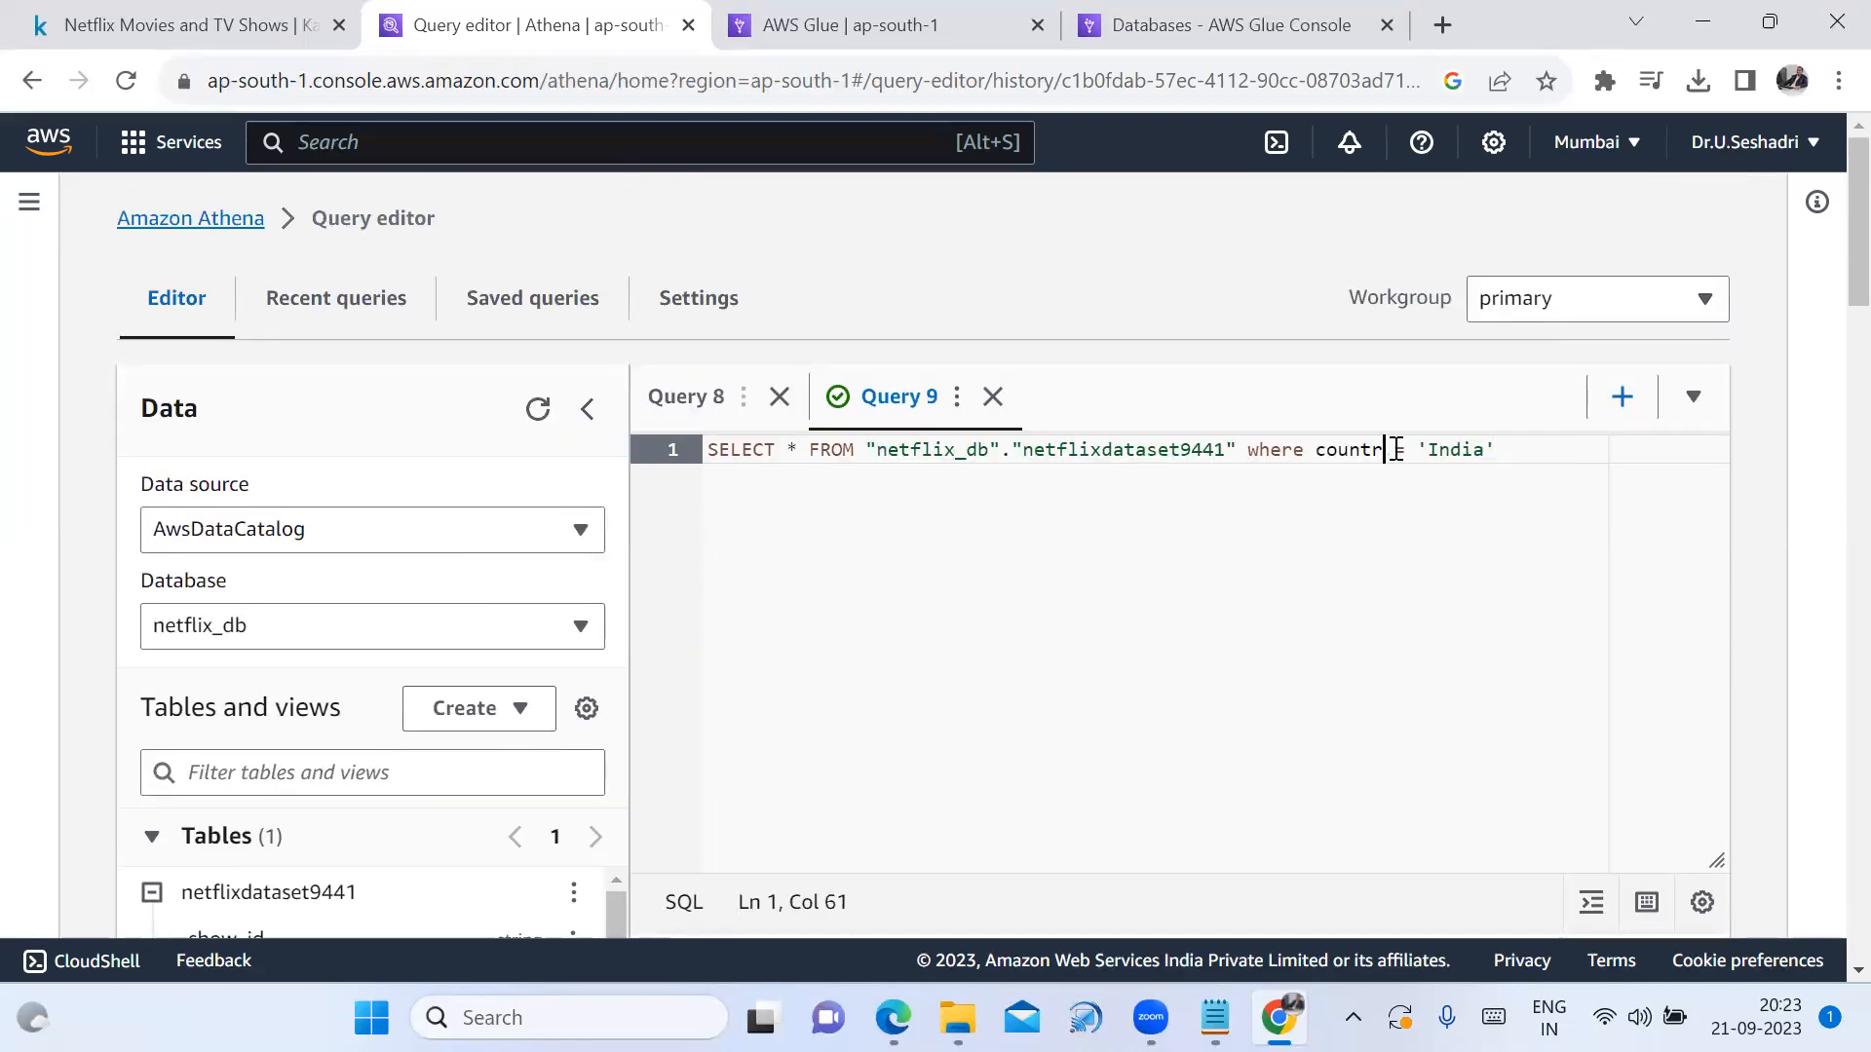
key(BackSpace)
key(BackSpace)
text(director)
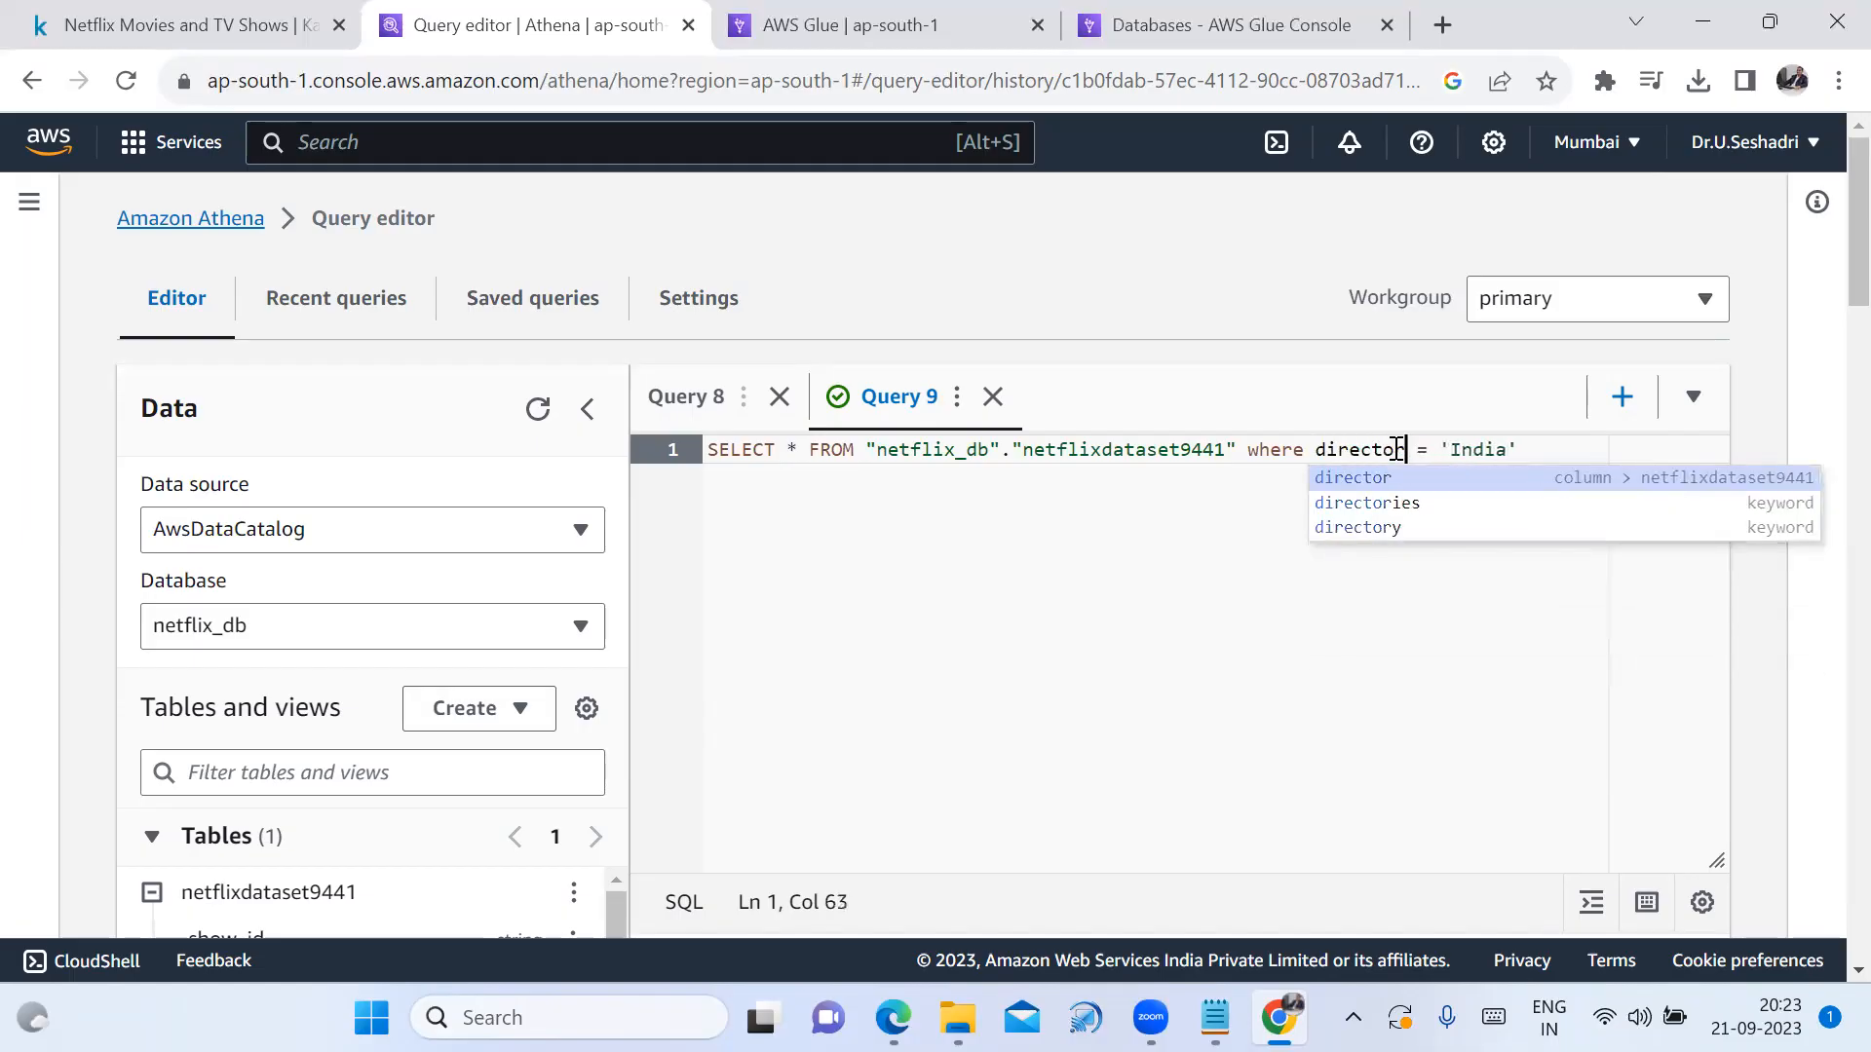
drag(1450, 451, 1505, 455)
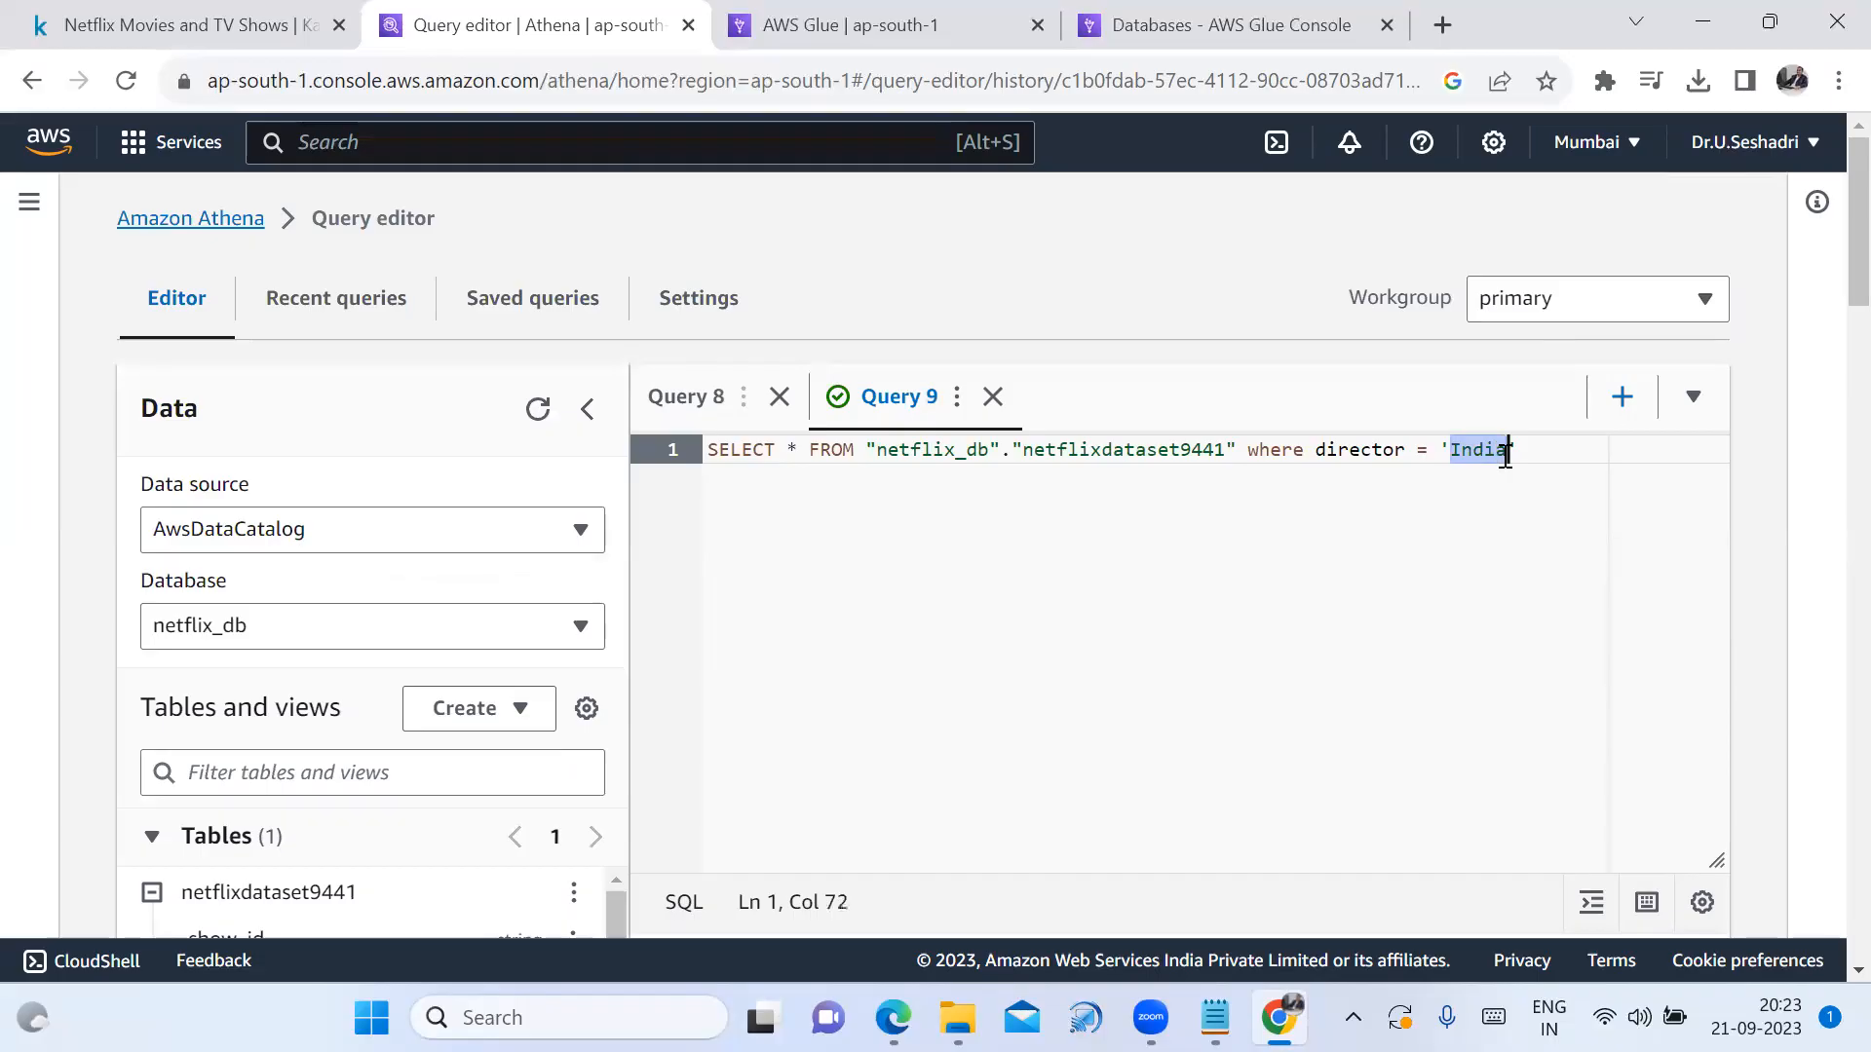
key(ctrl+v)
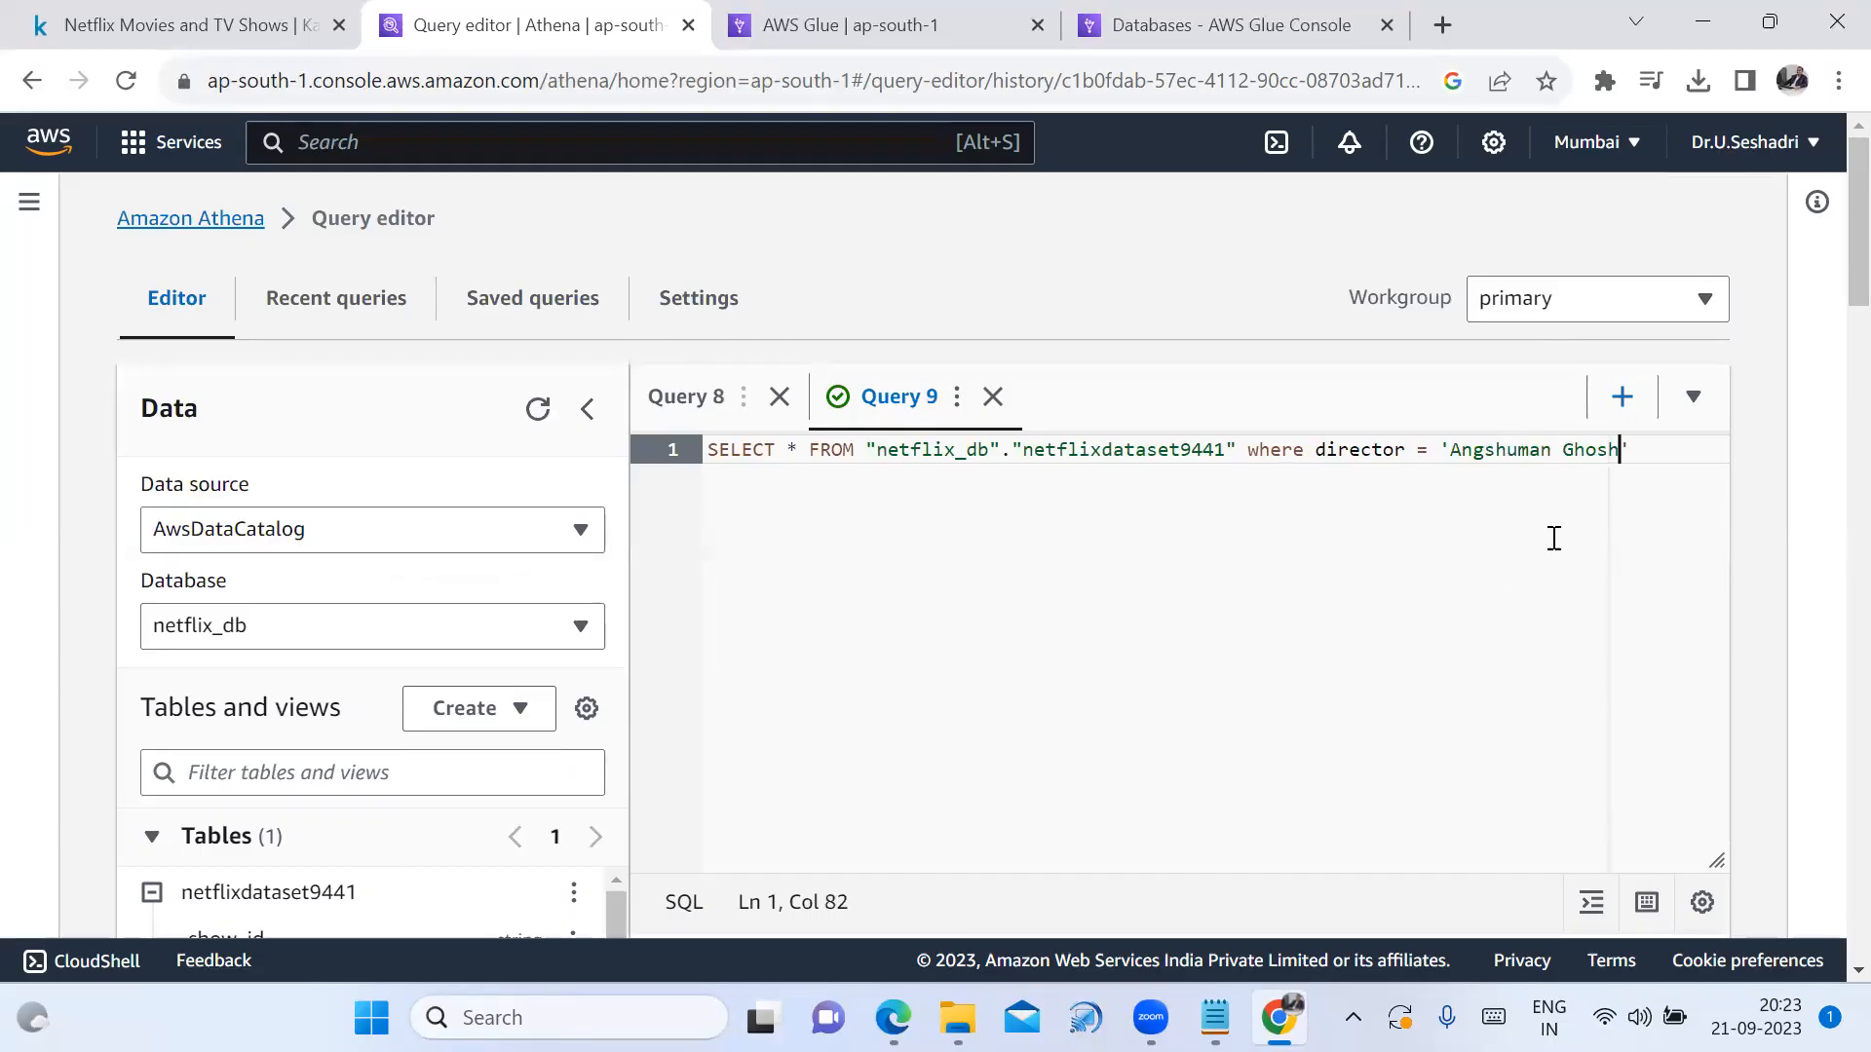
Run the director-filtered query and inspect its single returned movie
scroll(1153, 697, down, 2)
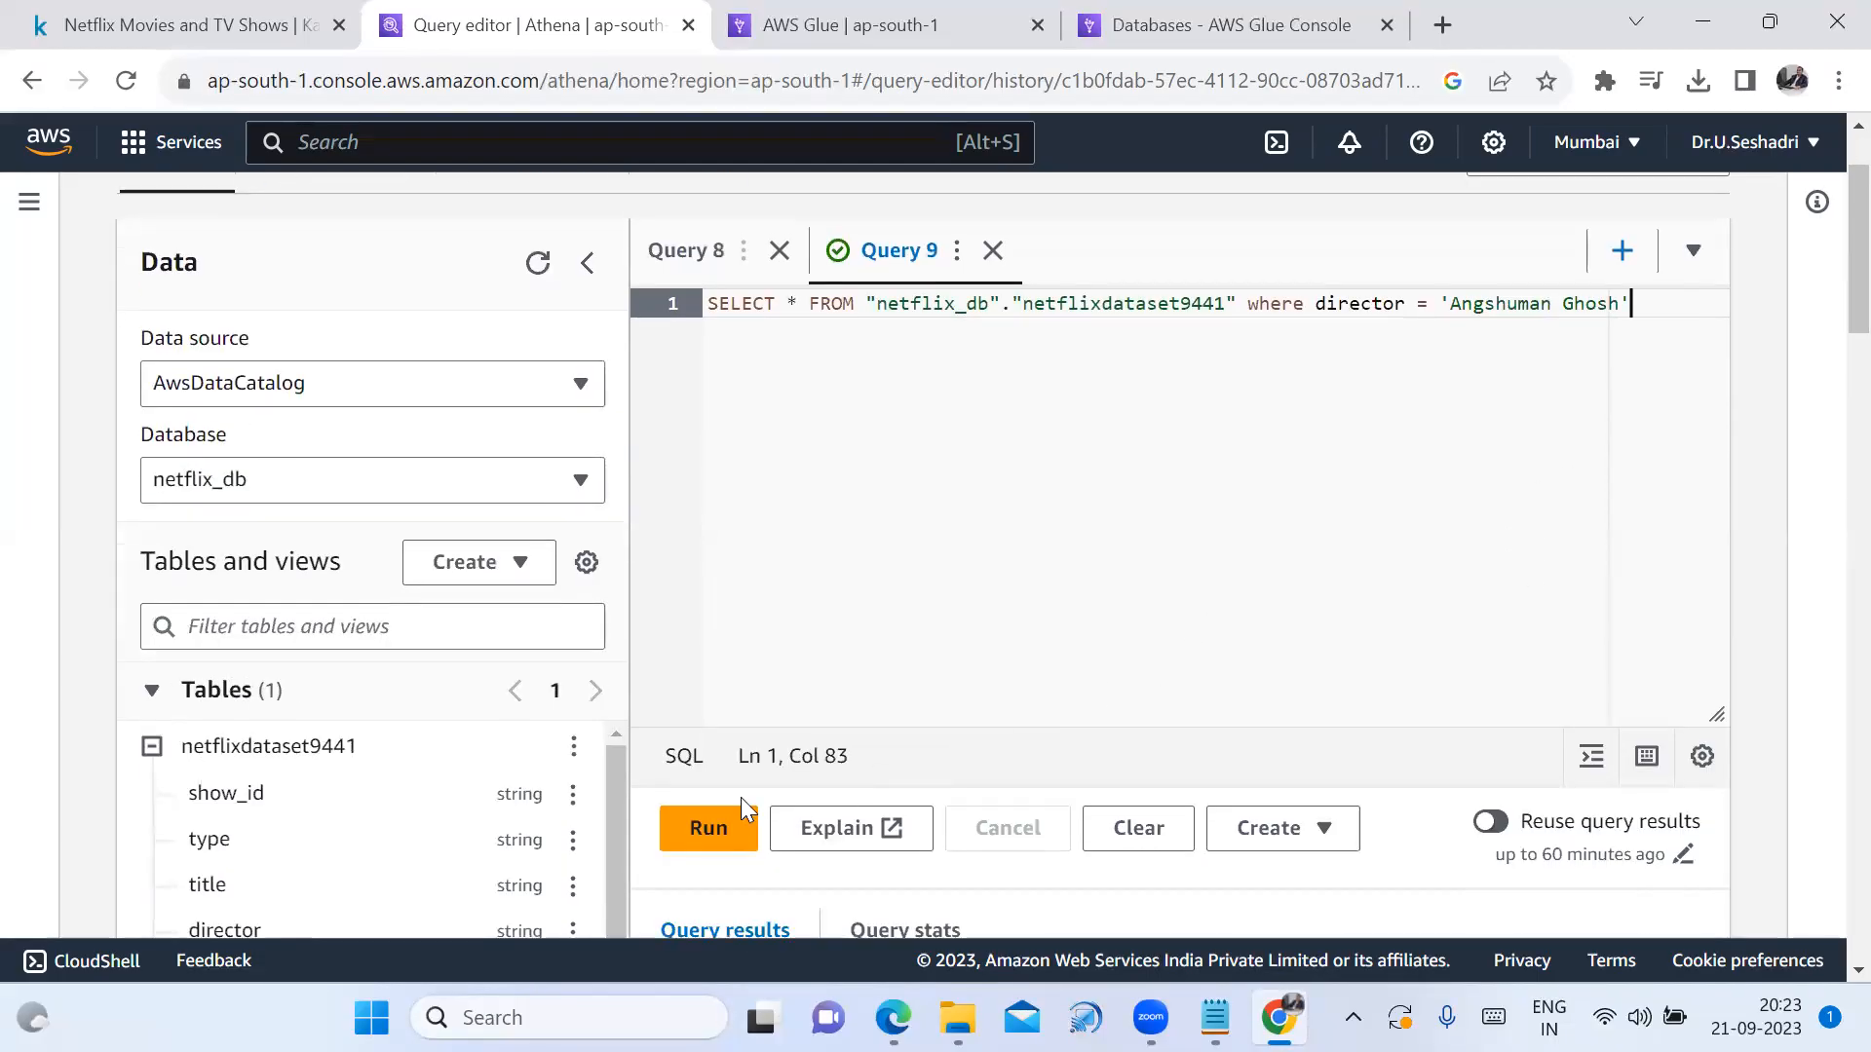
click(708, 831)
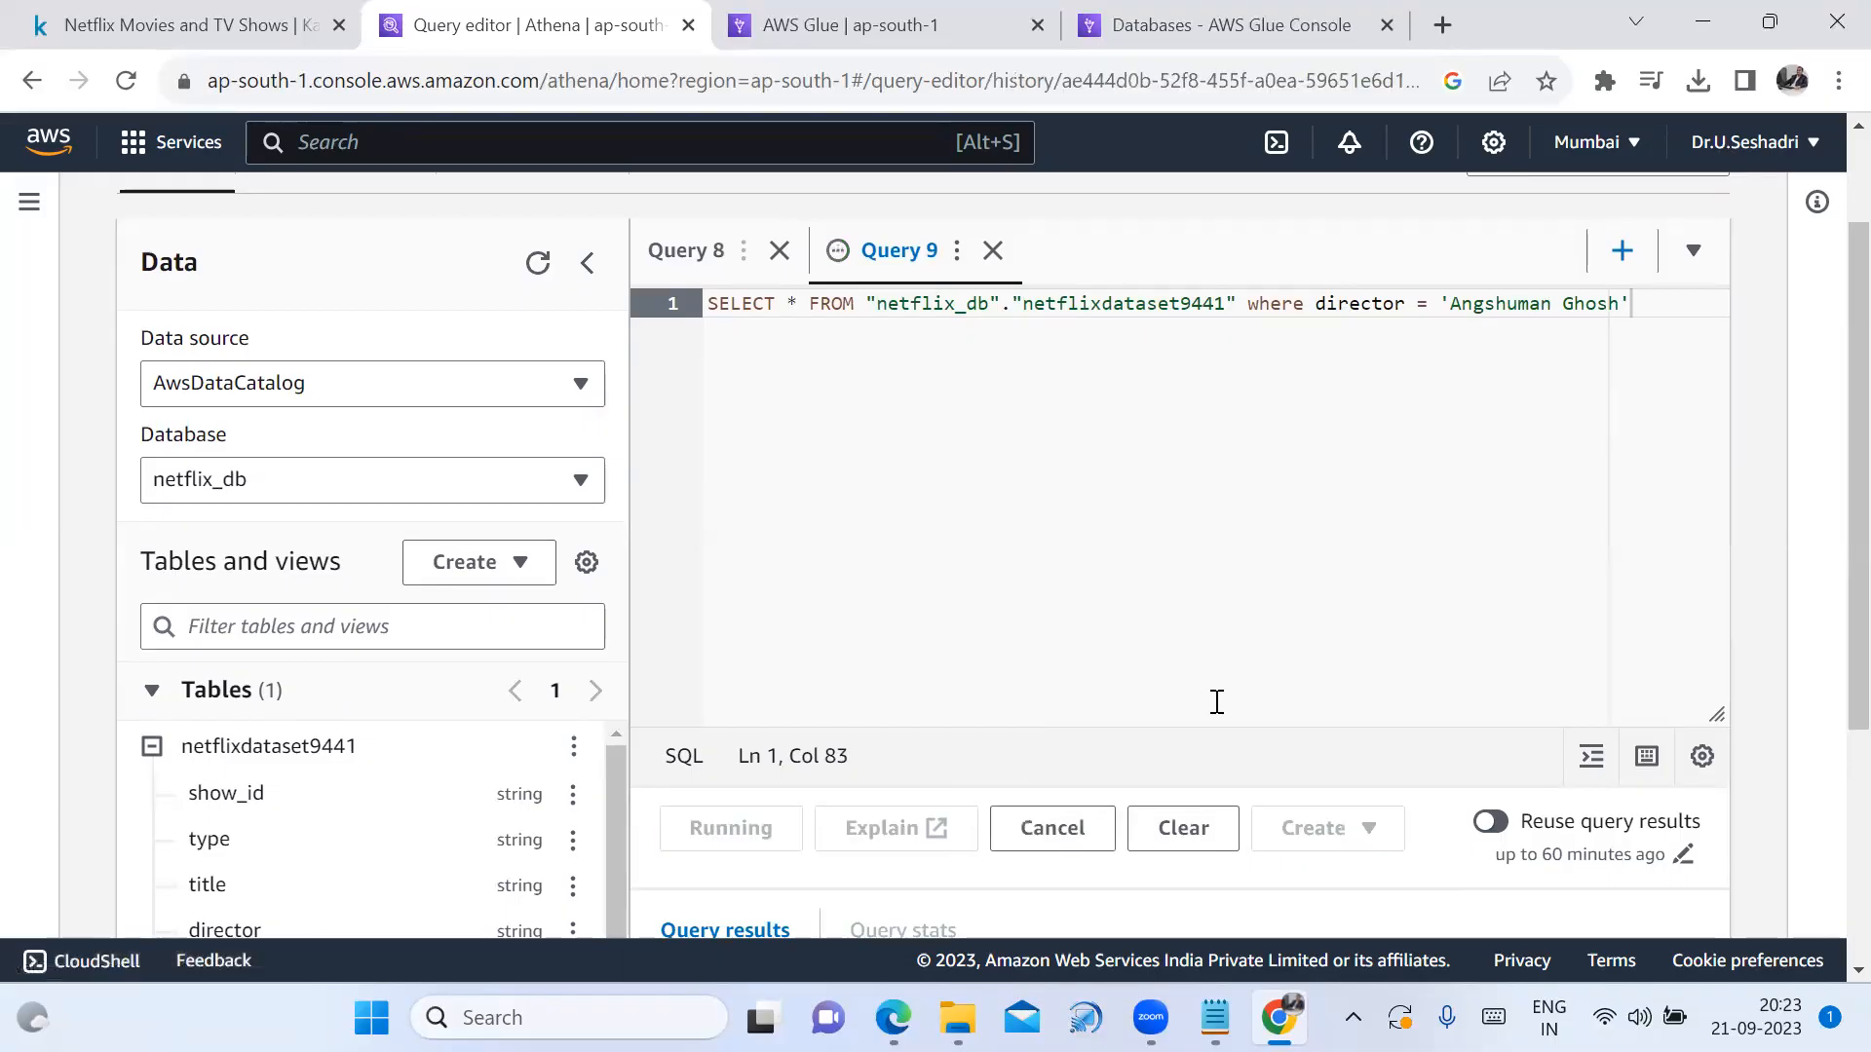
scroll(1189, 769, down, 1)
scroll(1189, 769, down, 4)
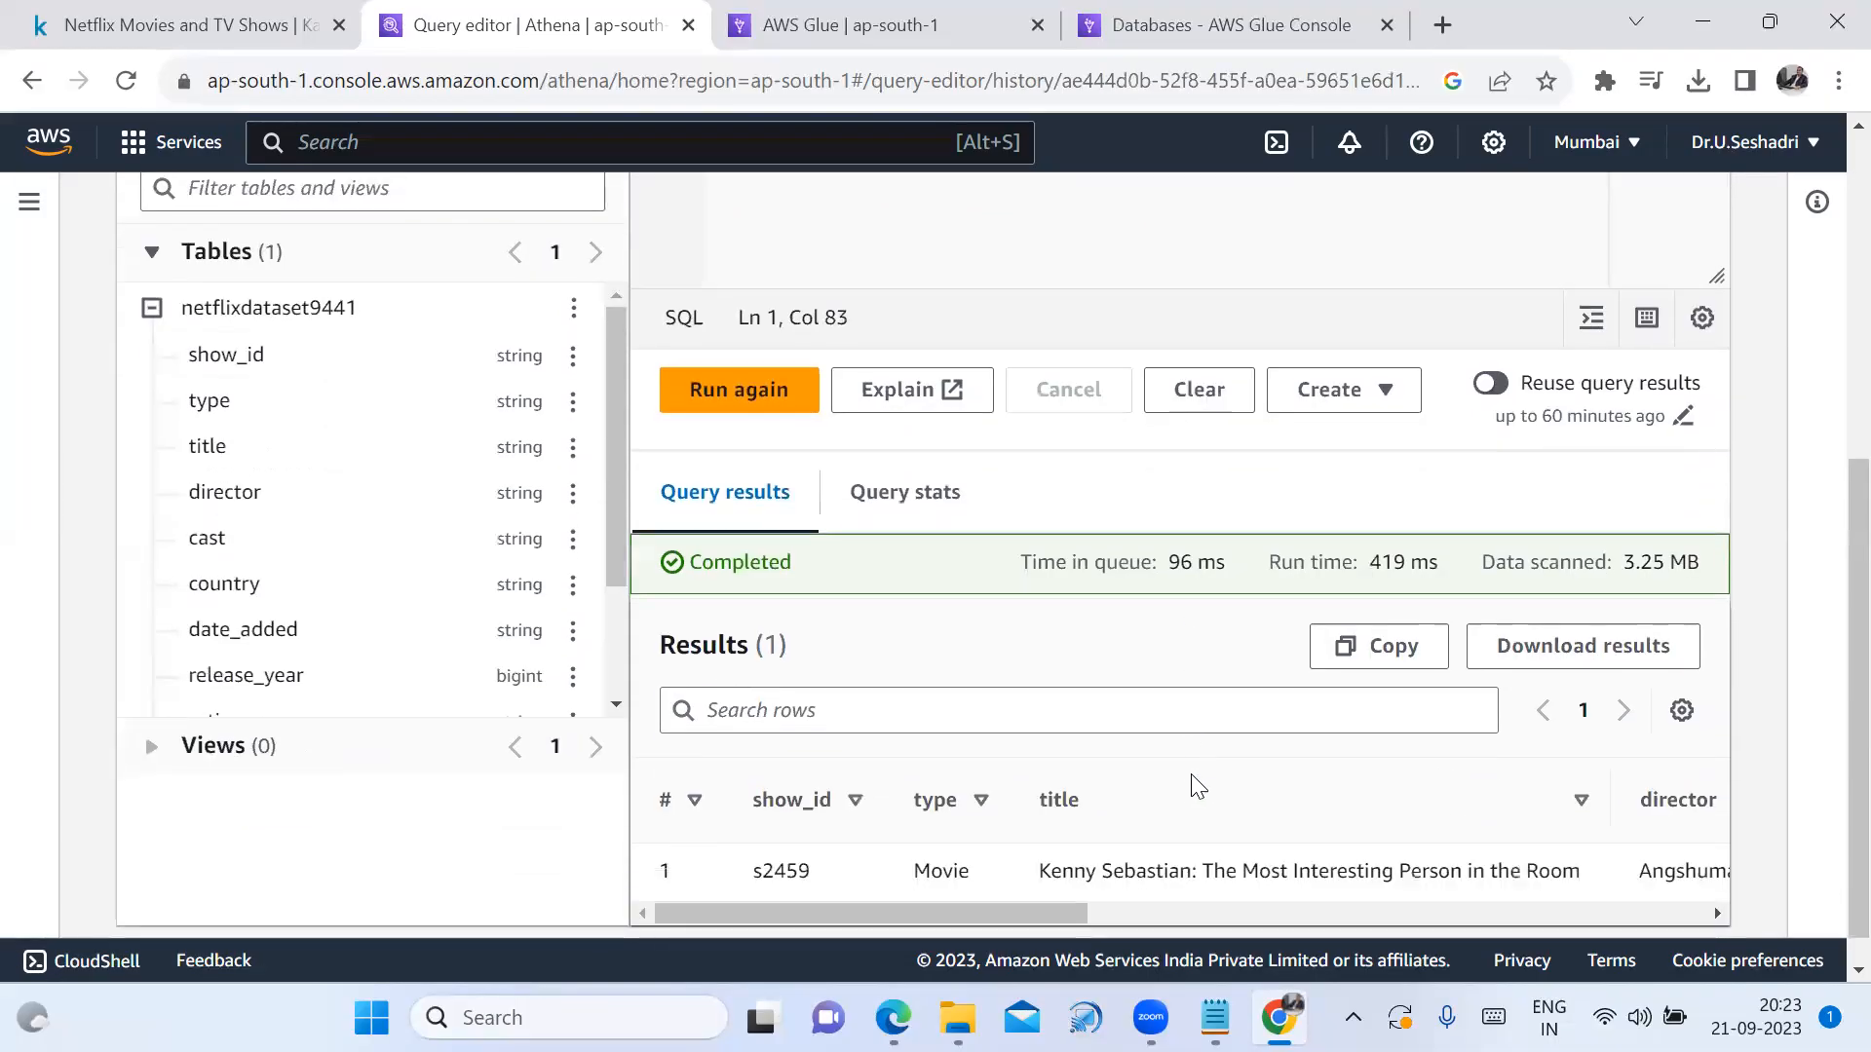
drag(1005, 871, 1259, 926)
drag(993, 840, 1176, 851)
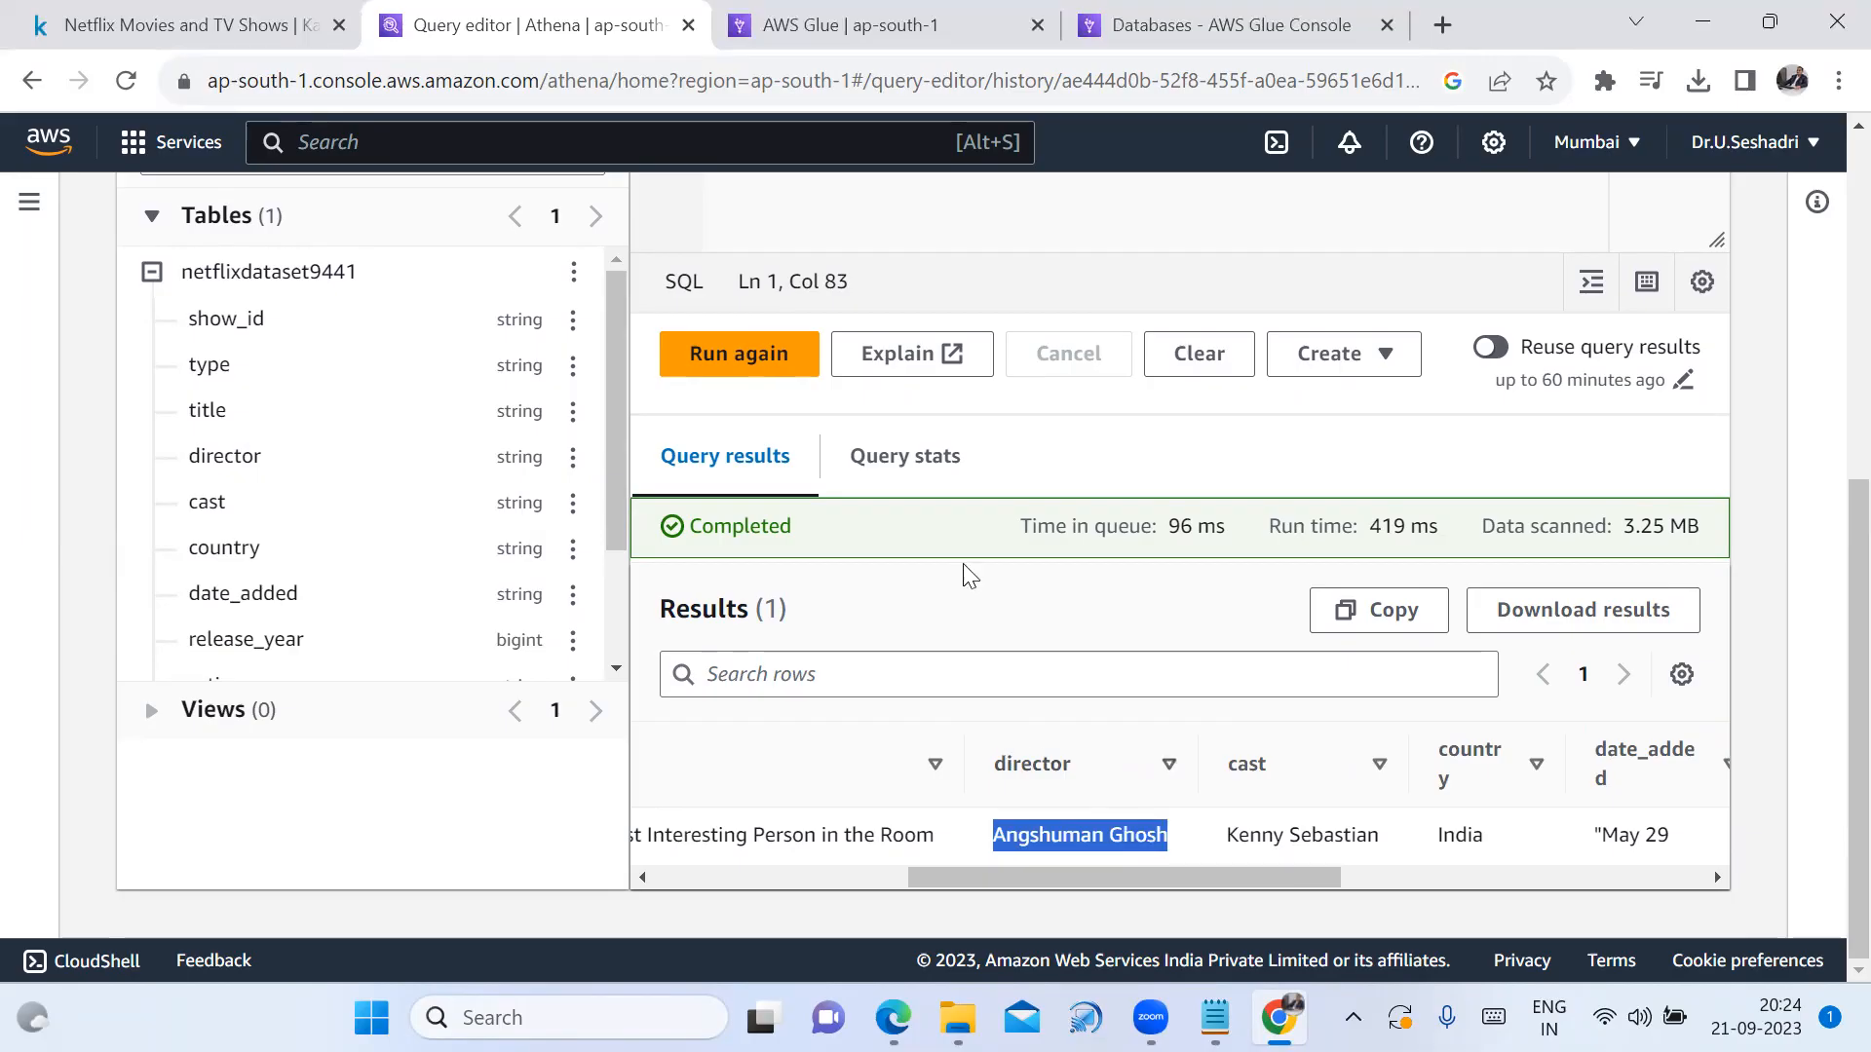
scroll(778, 493, up, 6)
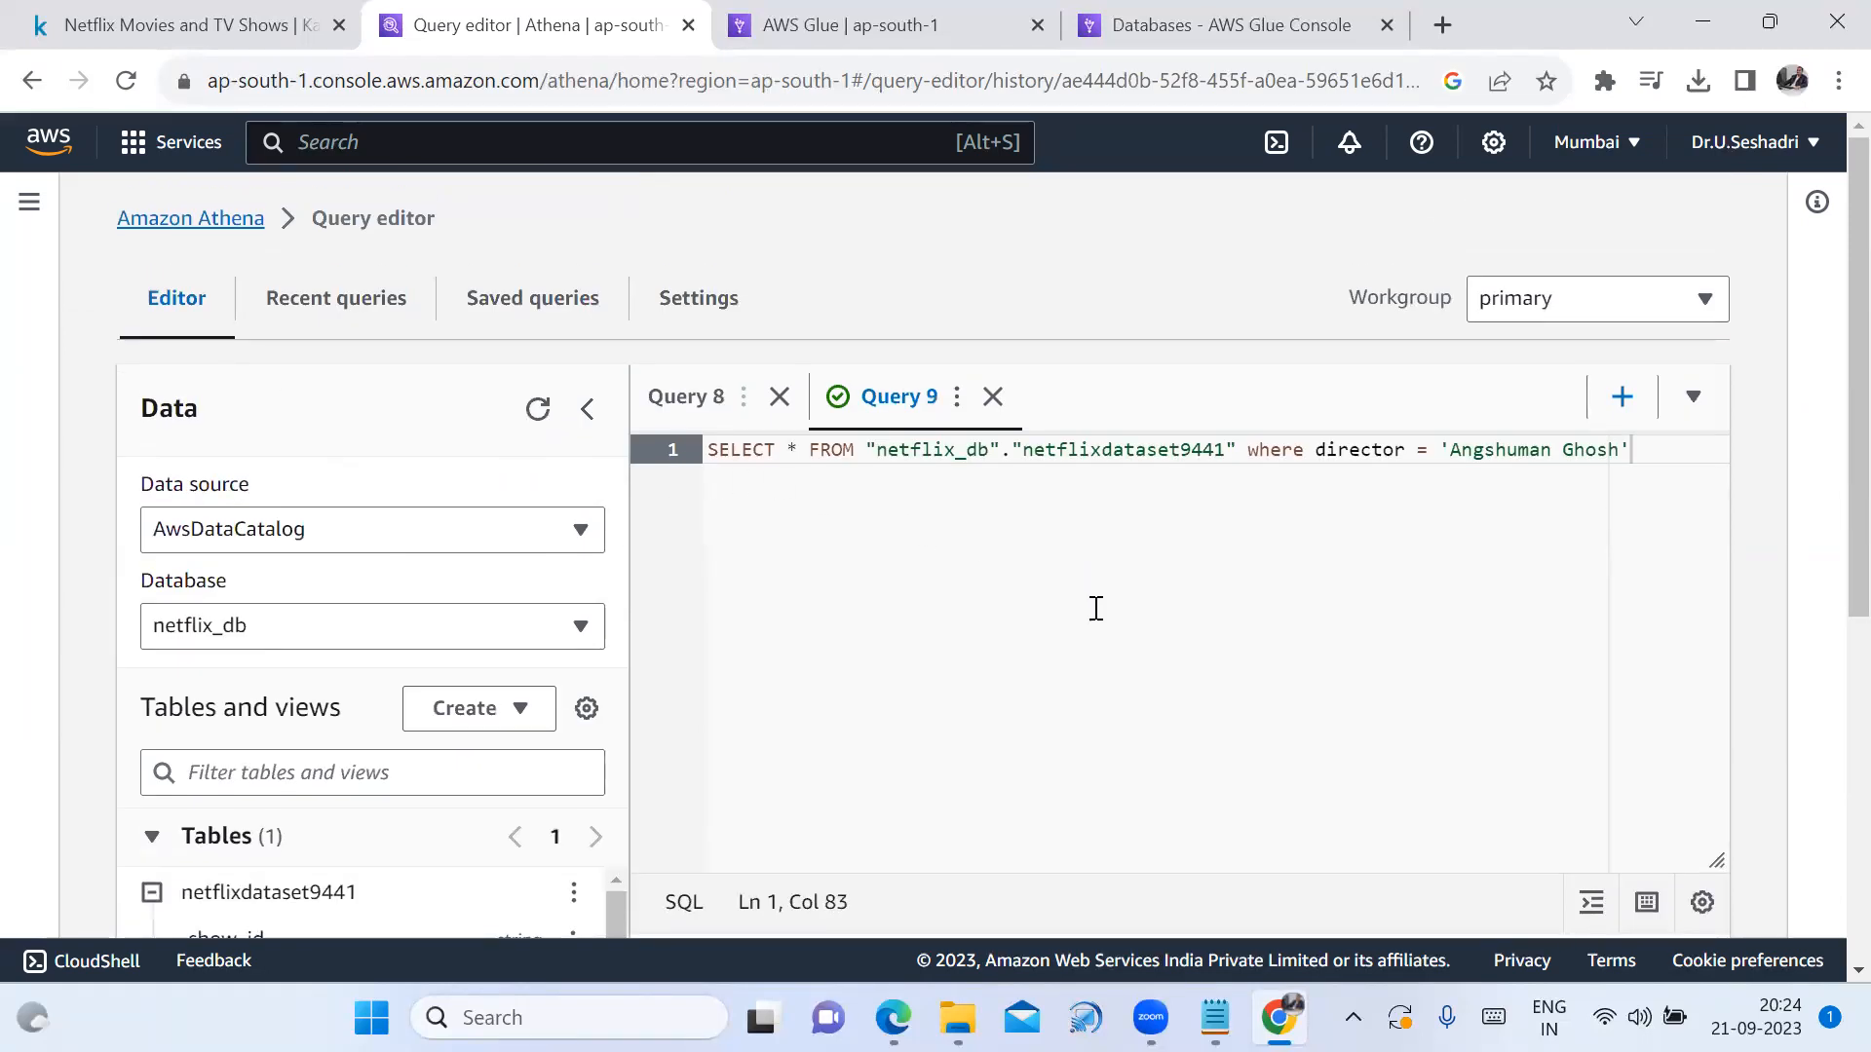
scroll(1294, 647, down, 3)
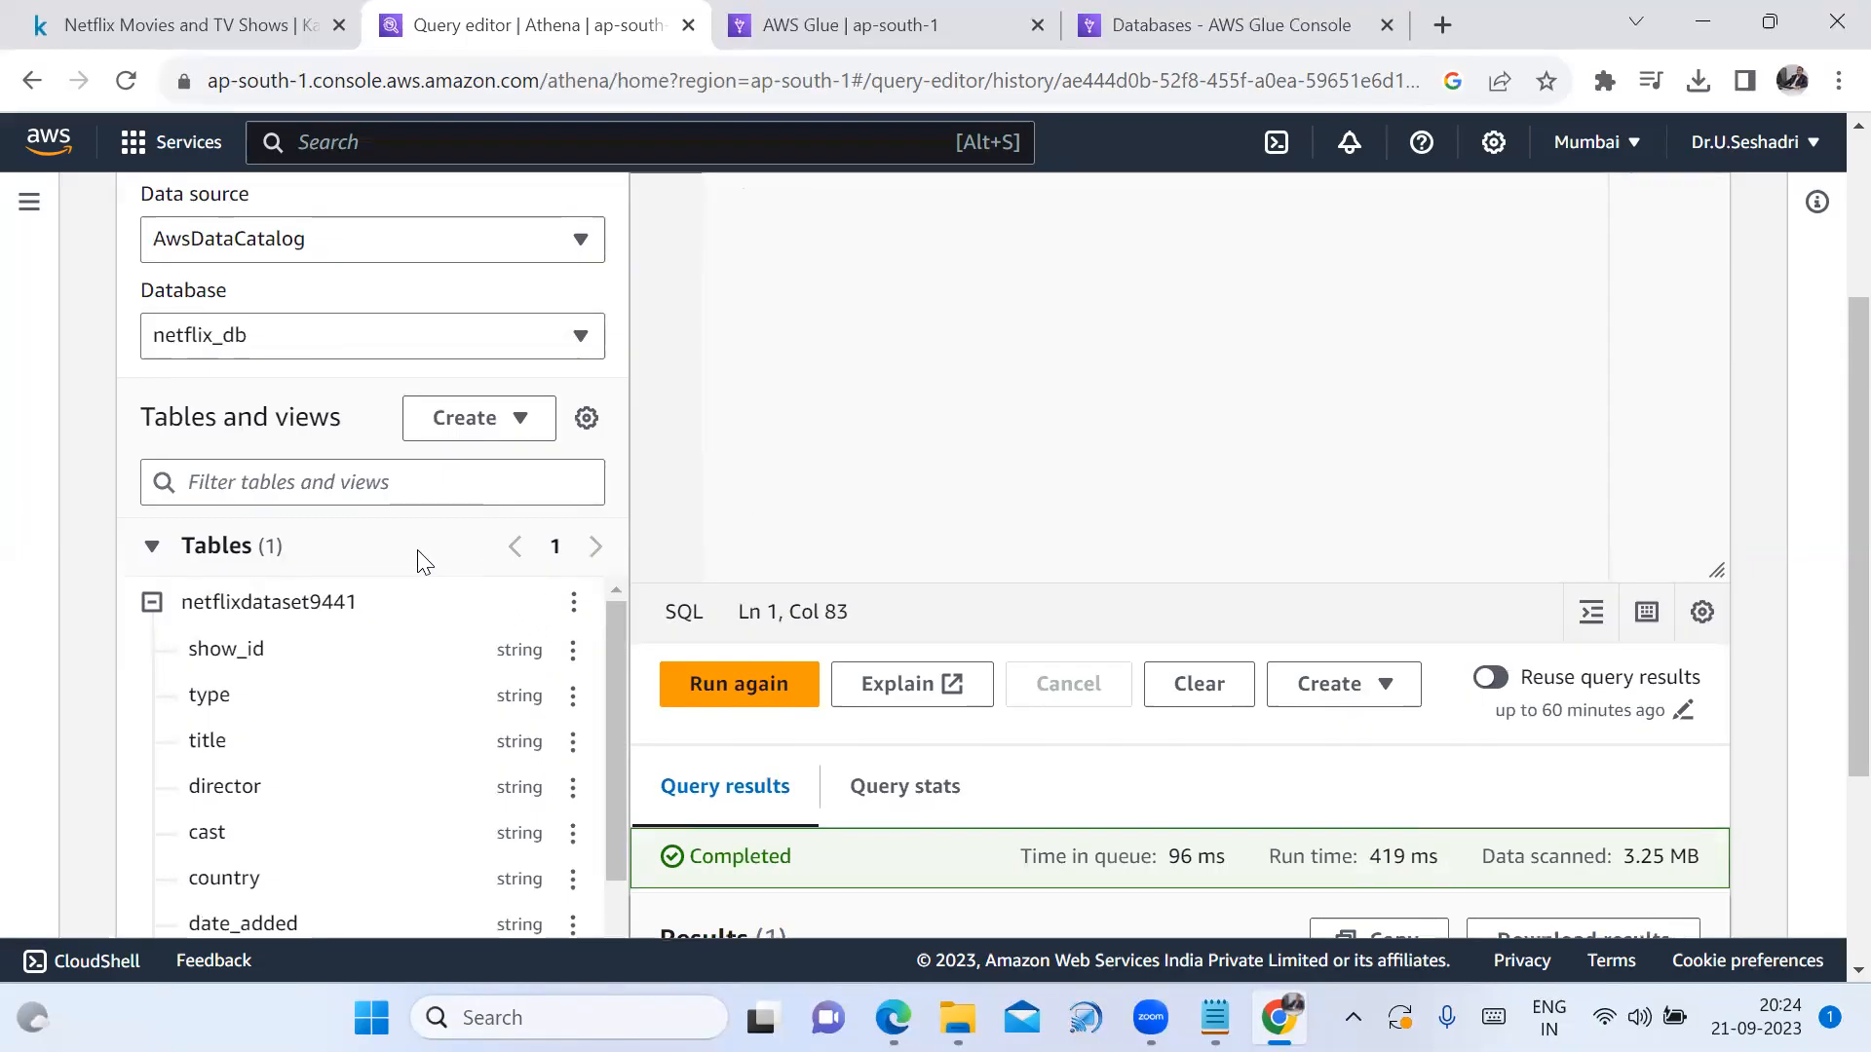
scroll(446, 551, up, 2)
scroll(457, 565, down, 4)
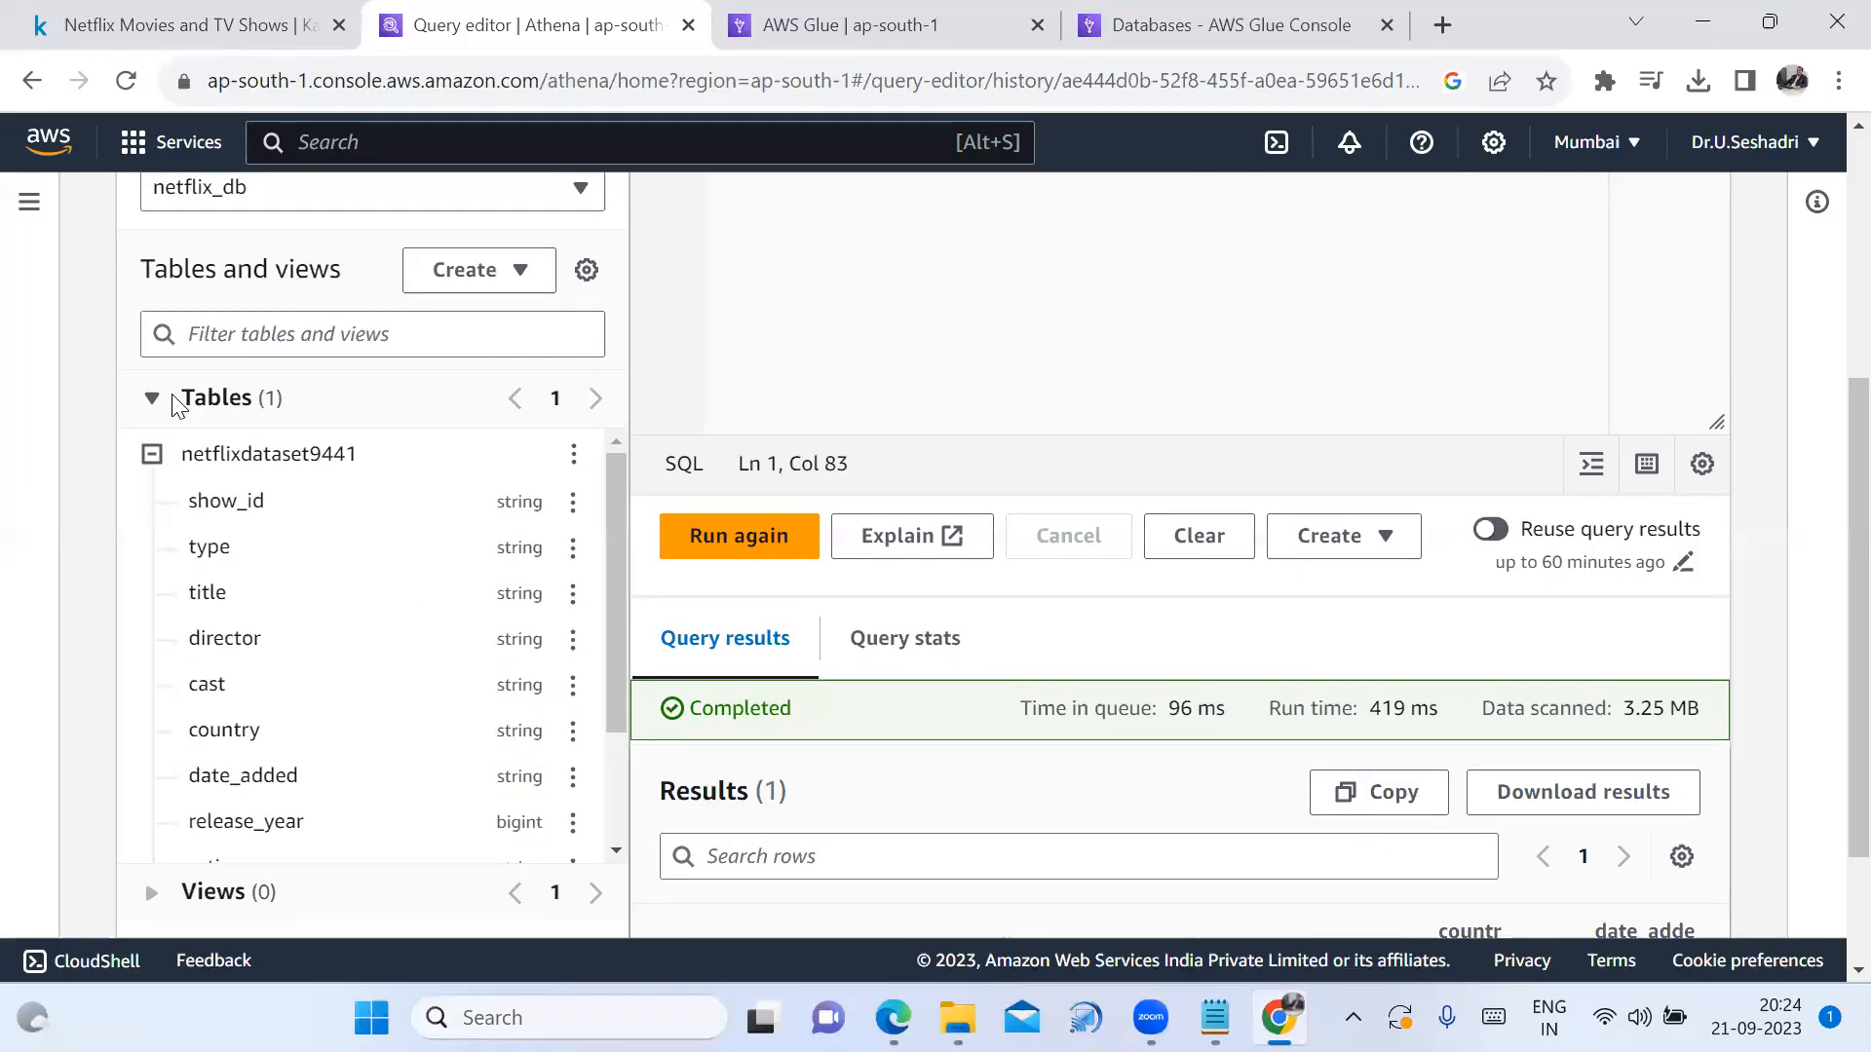
click(154, 407)
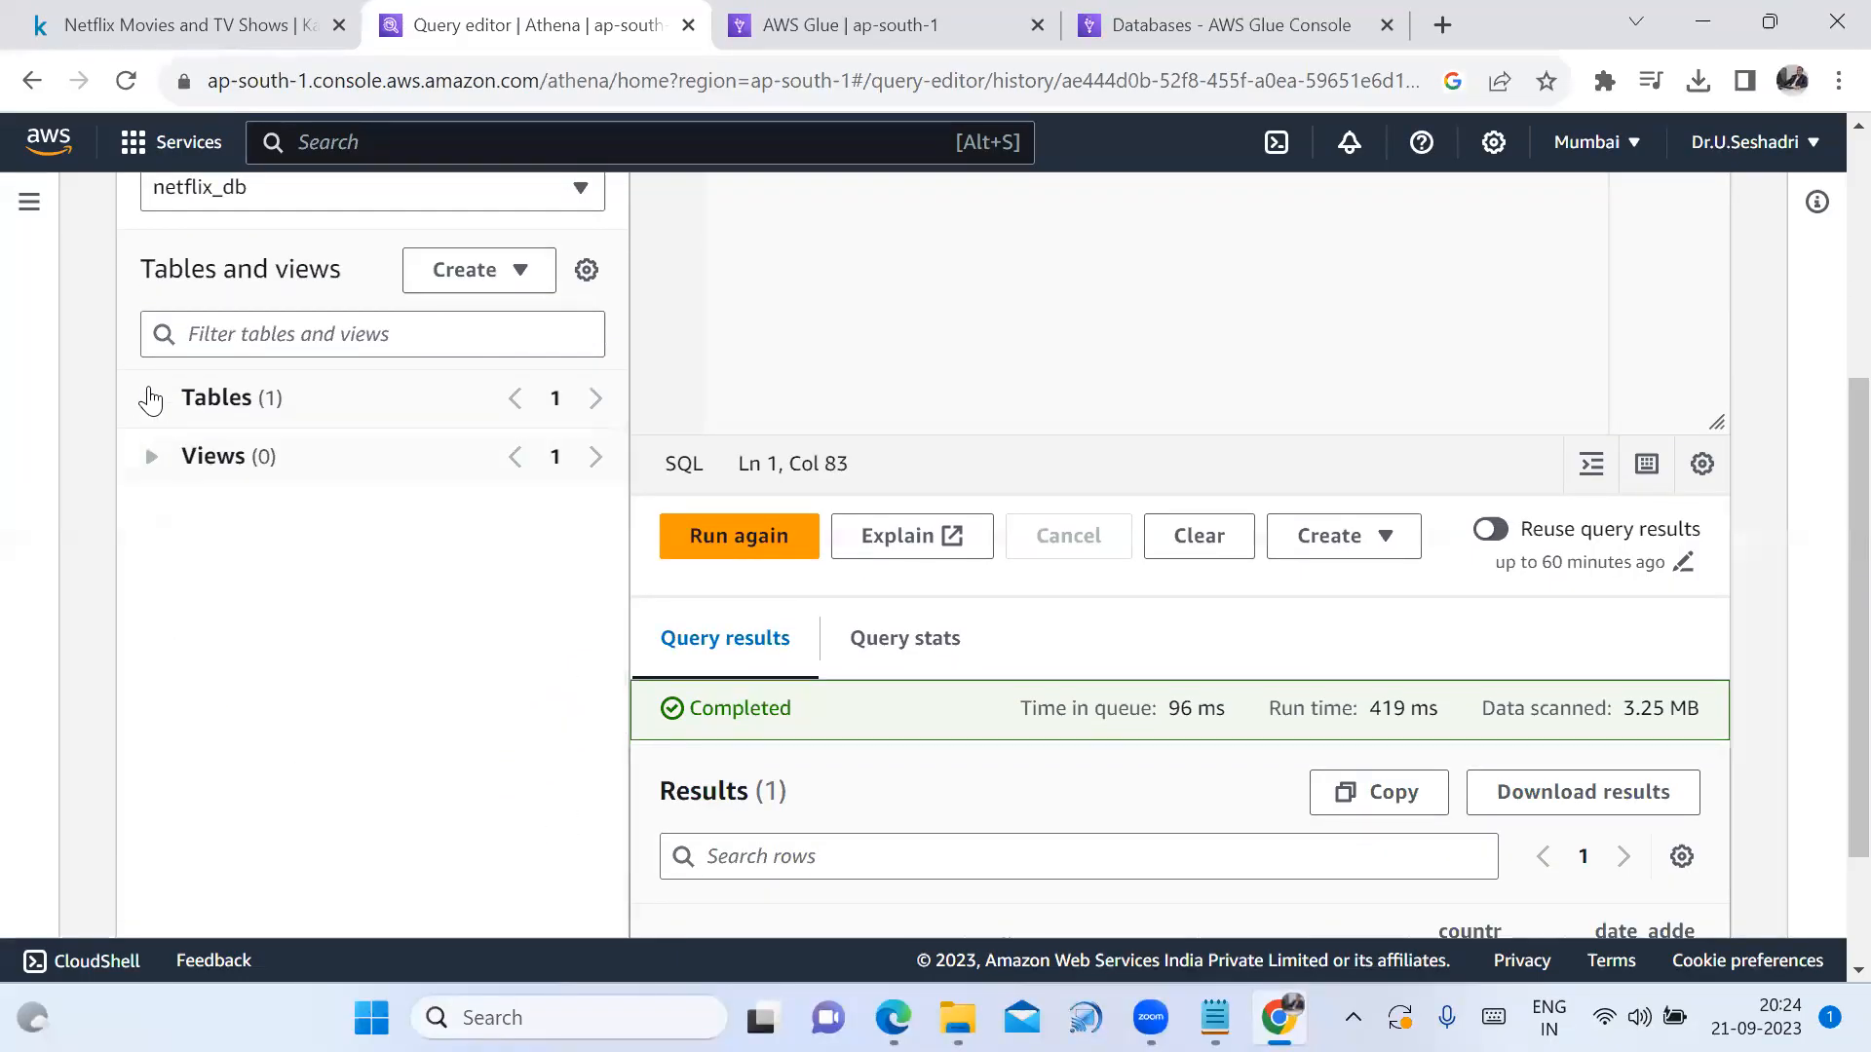
Start deleting netflixdataset9441, then cancel the Delete table dialog without deleting it
click(151, 399)
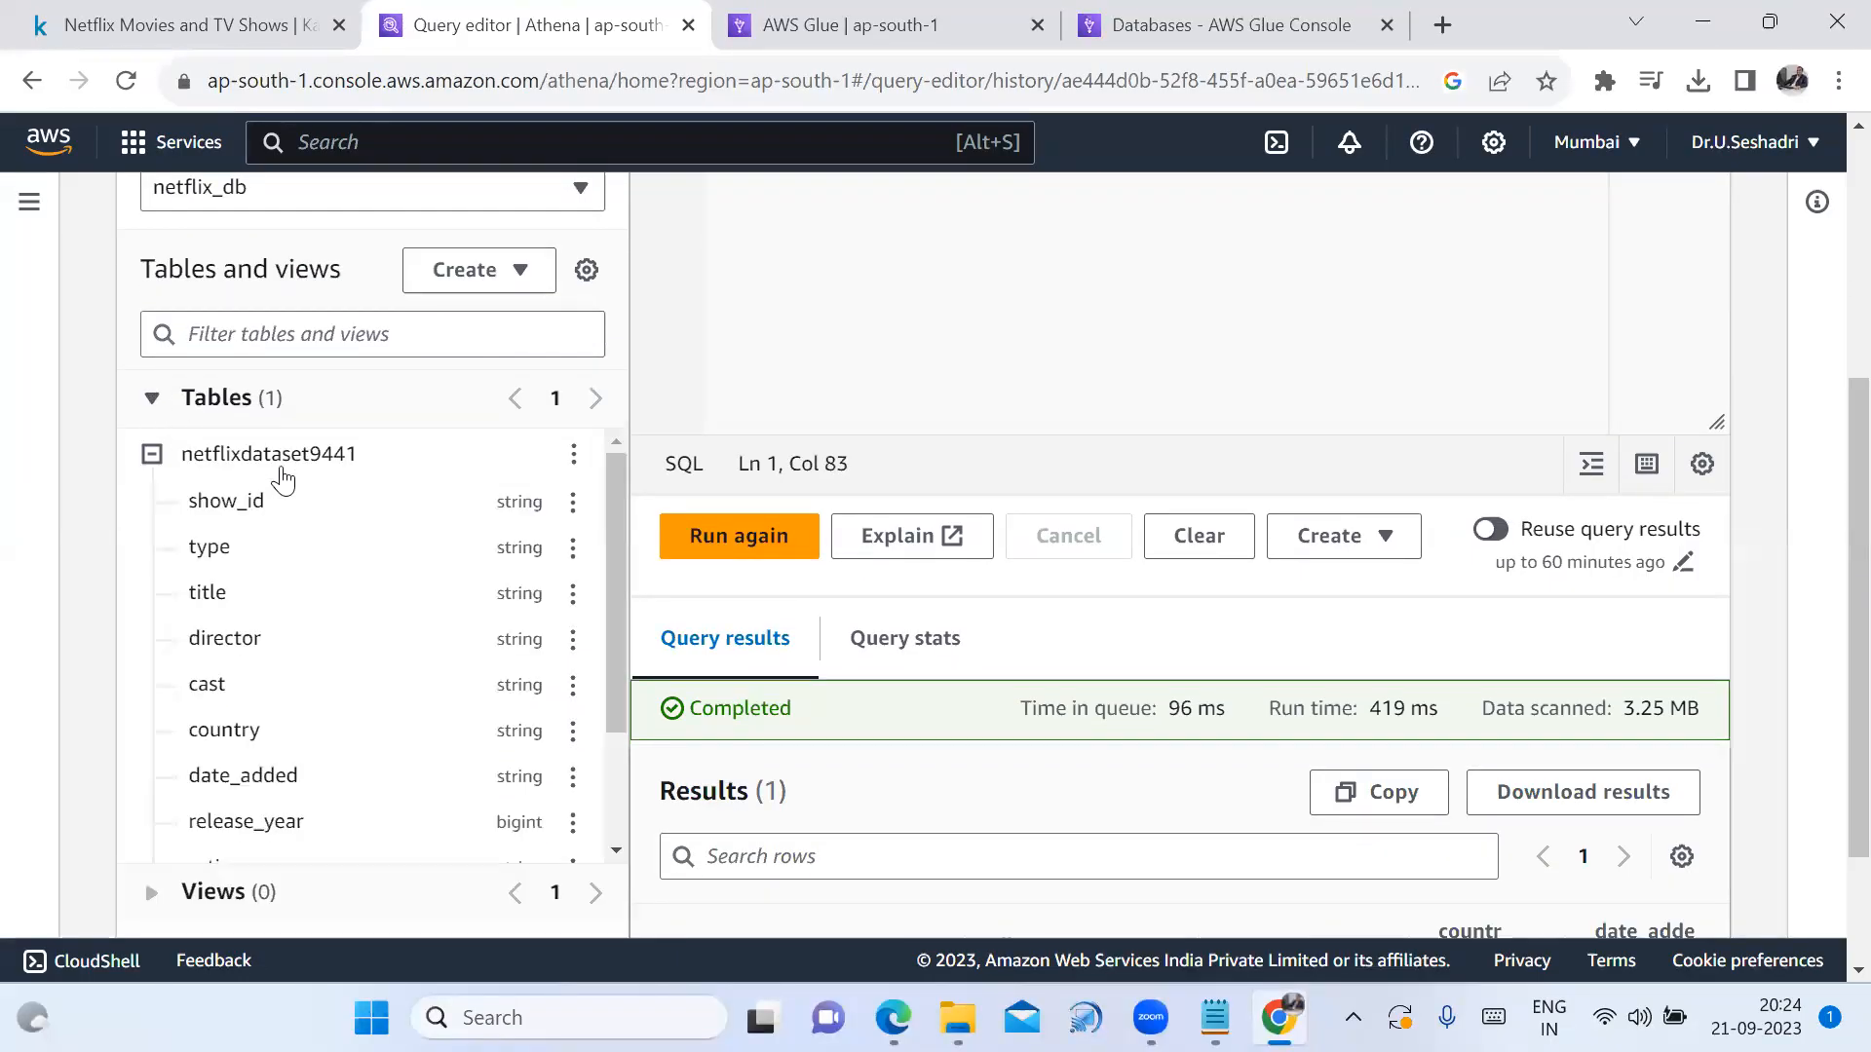
click(574, 458)
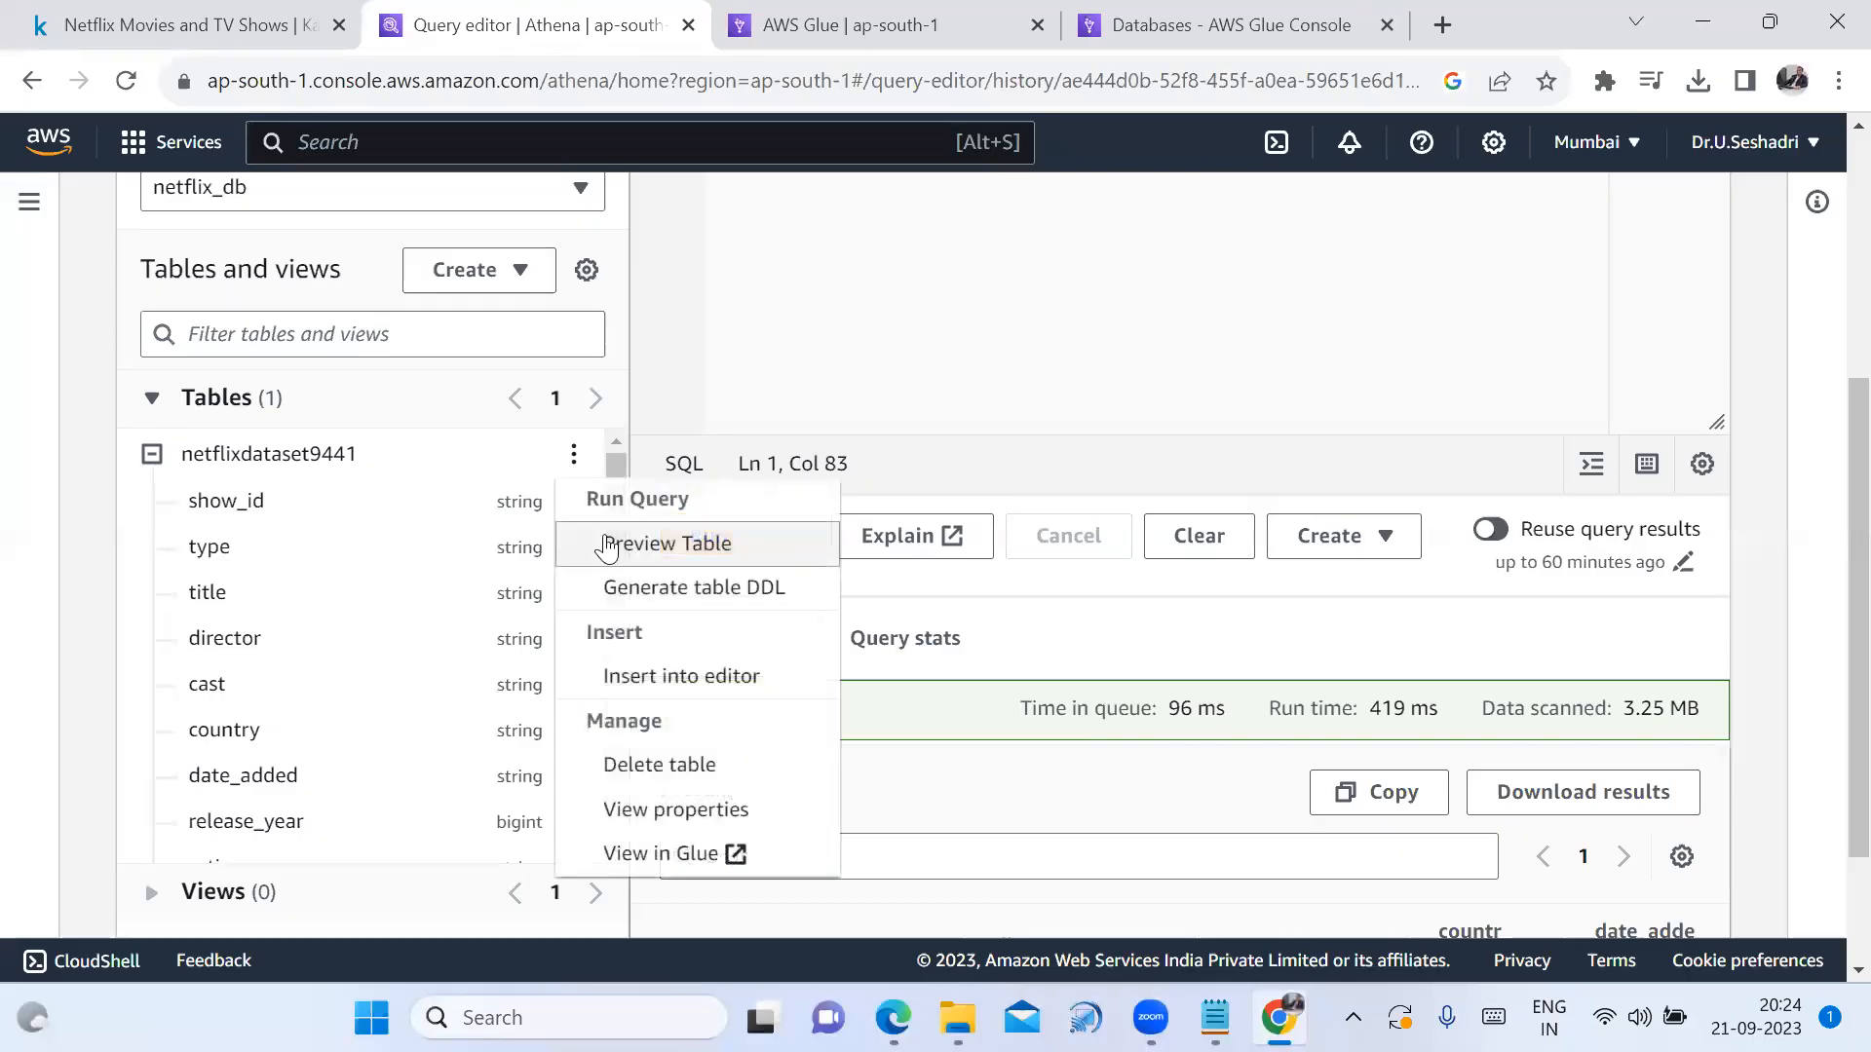
click(659, 787)
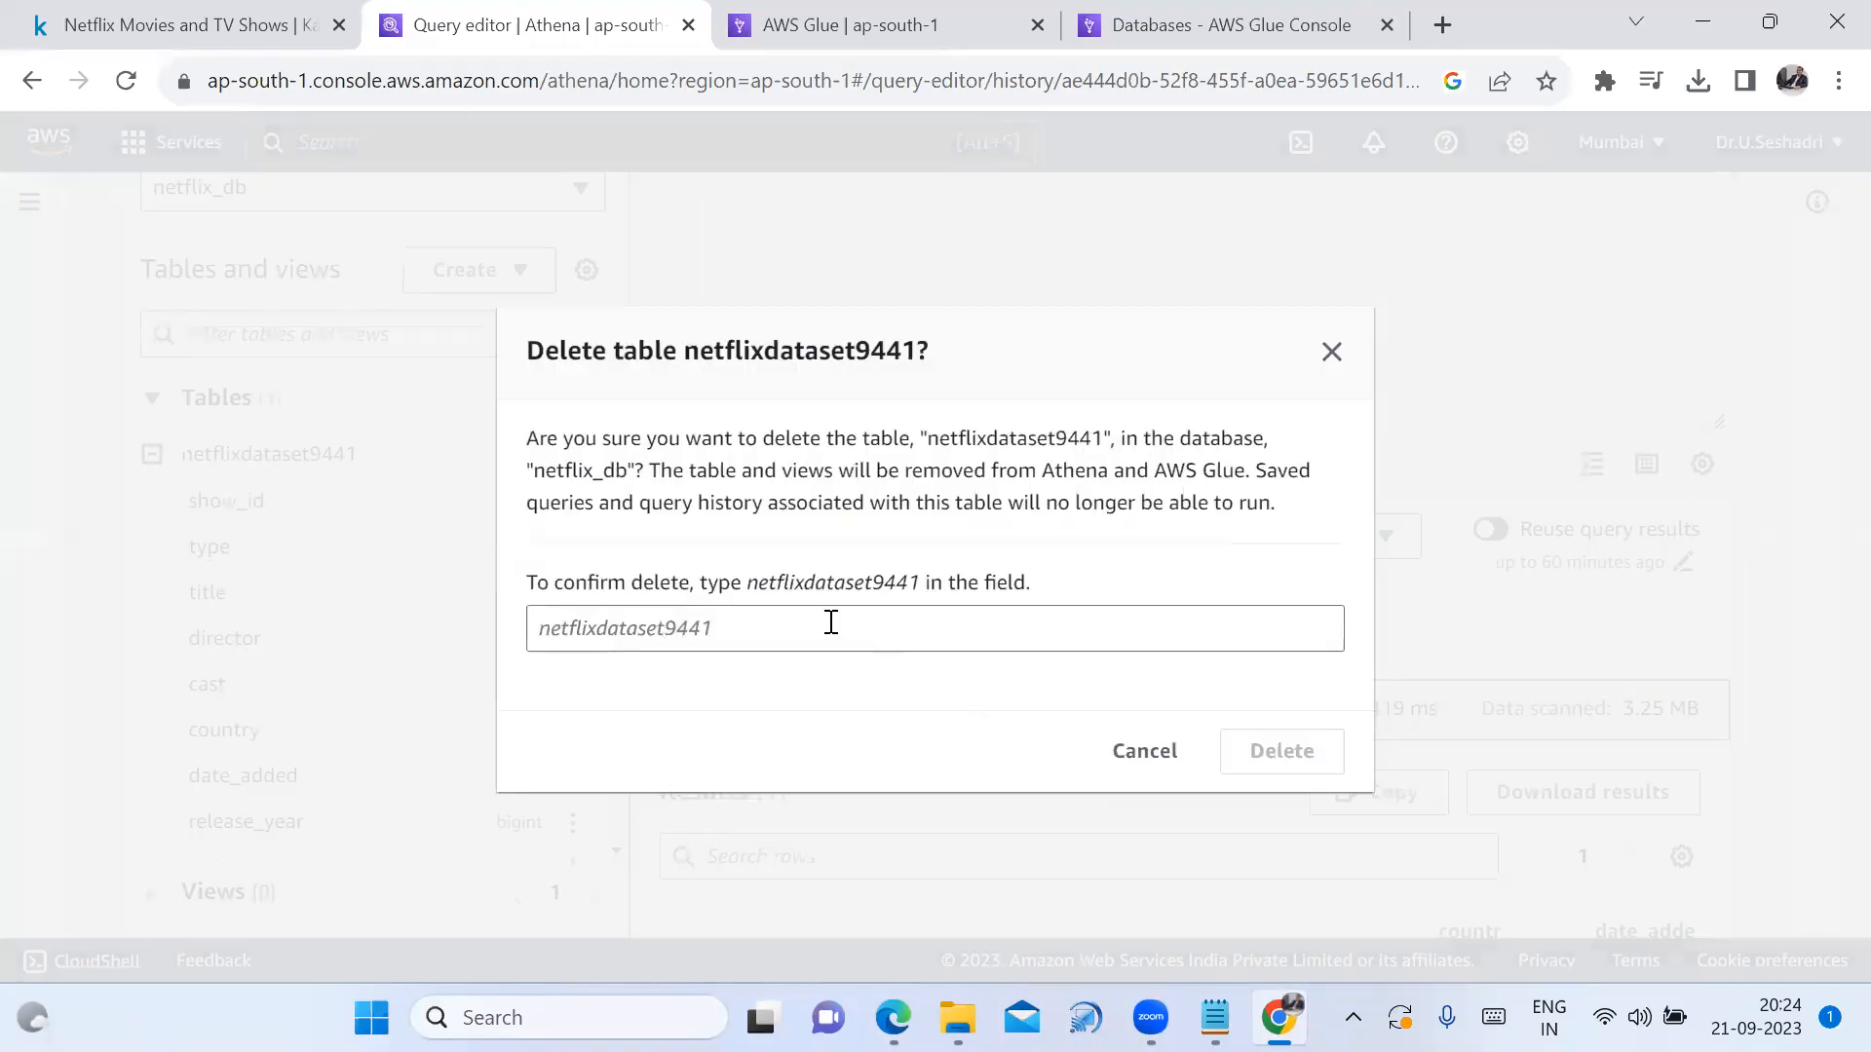
drag(692, 347, 921, 380)
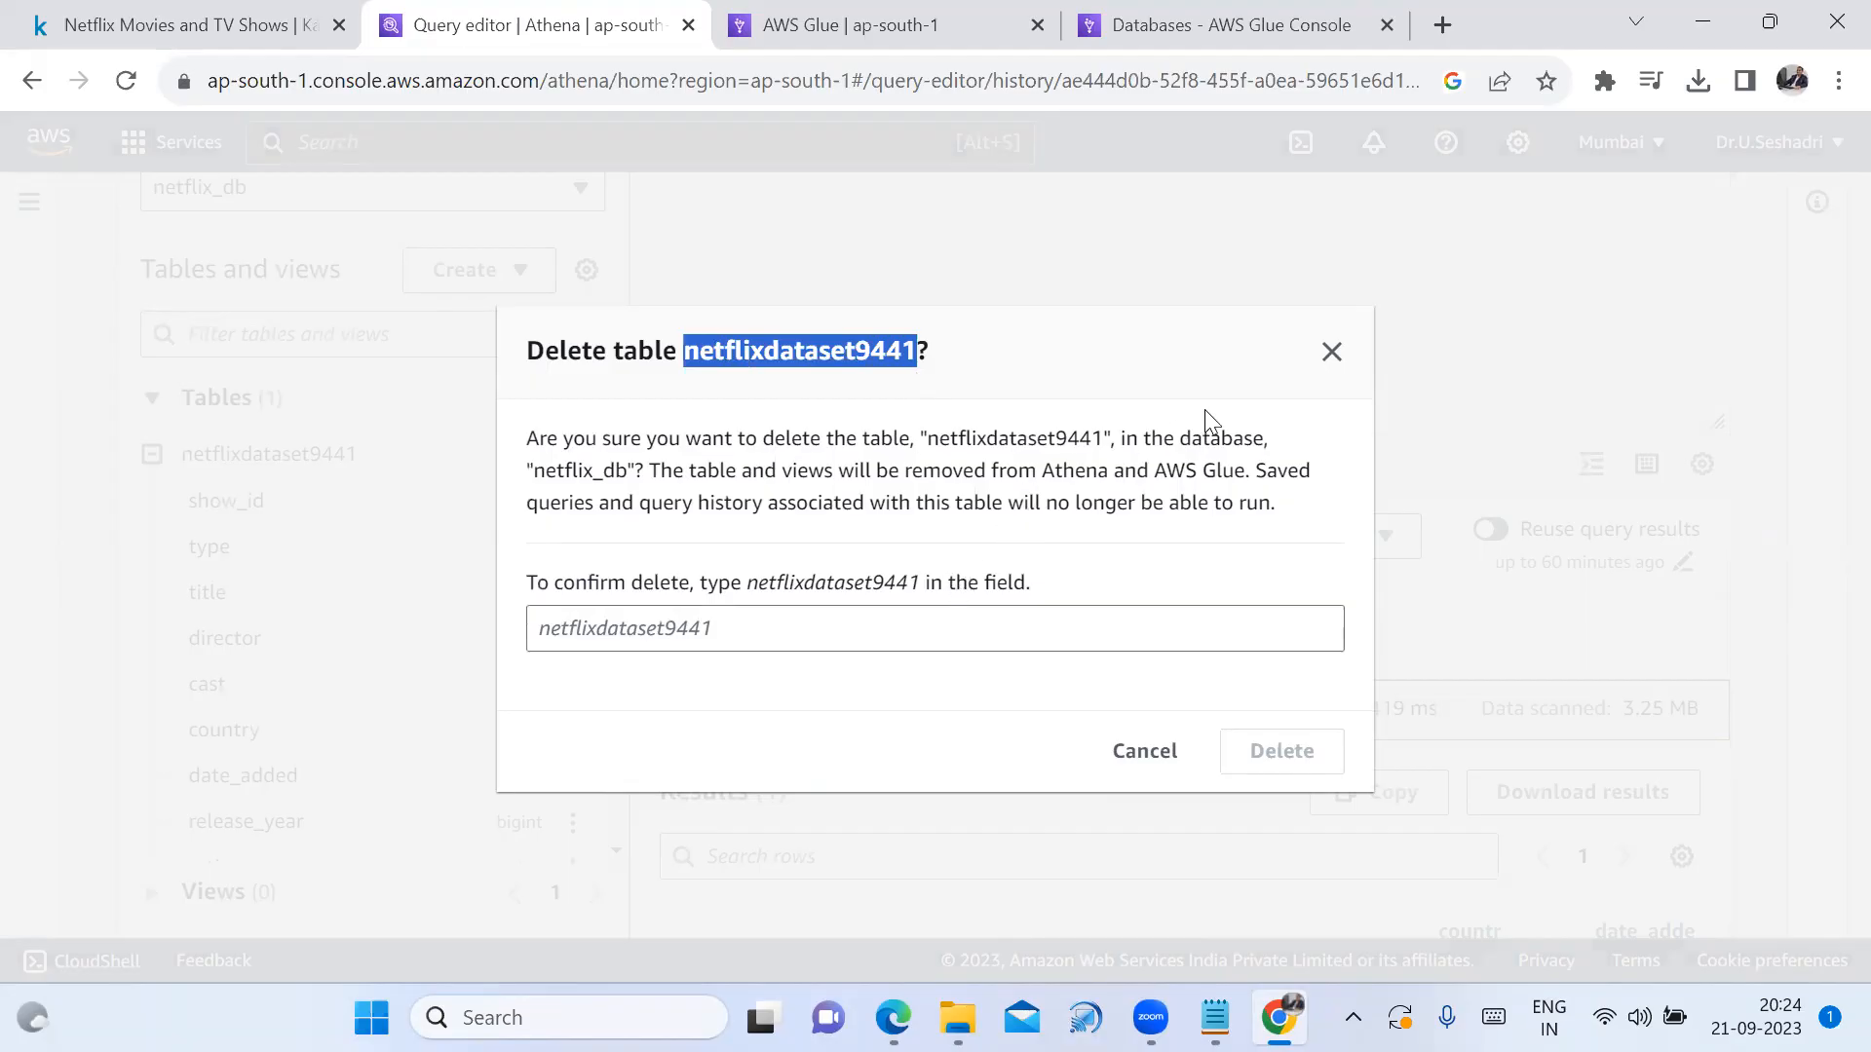
click(1331, 352)
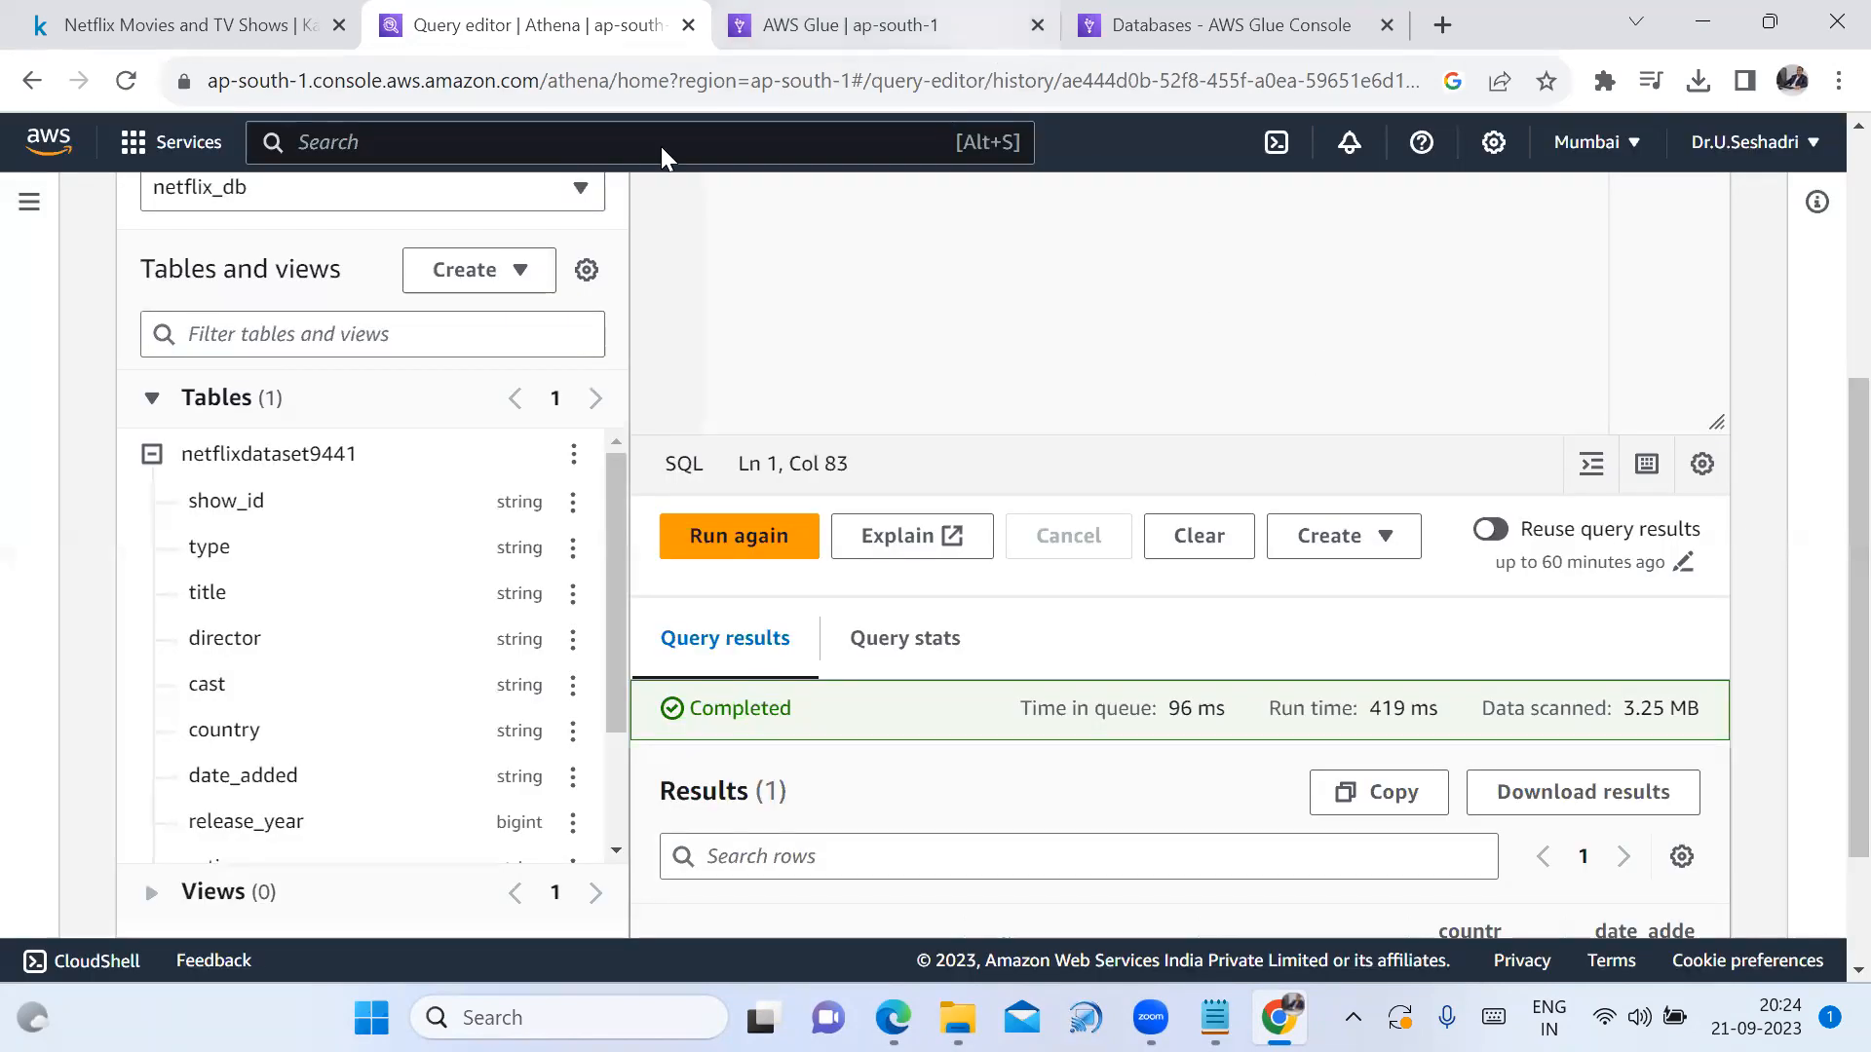
In a new tab, search Google for 'aws login' and open the AWS Management Console result
click(1441, 25)
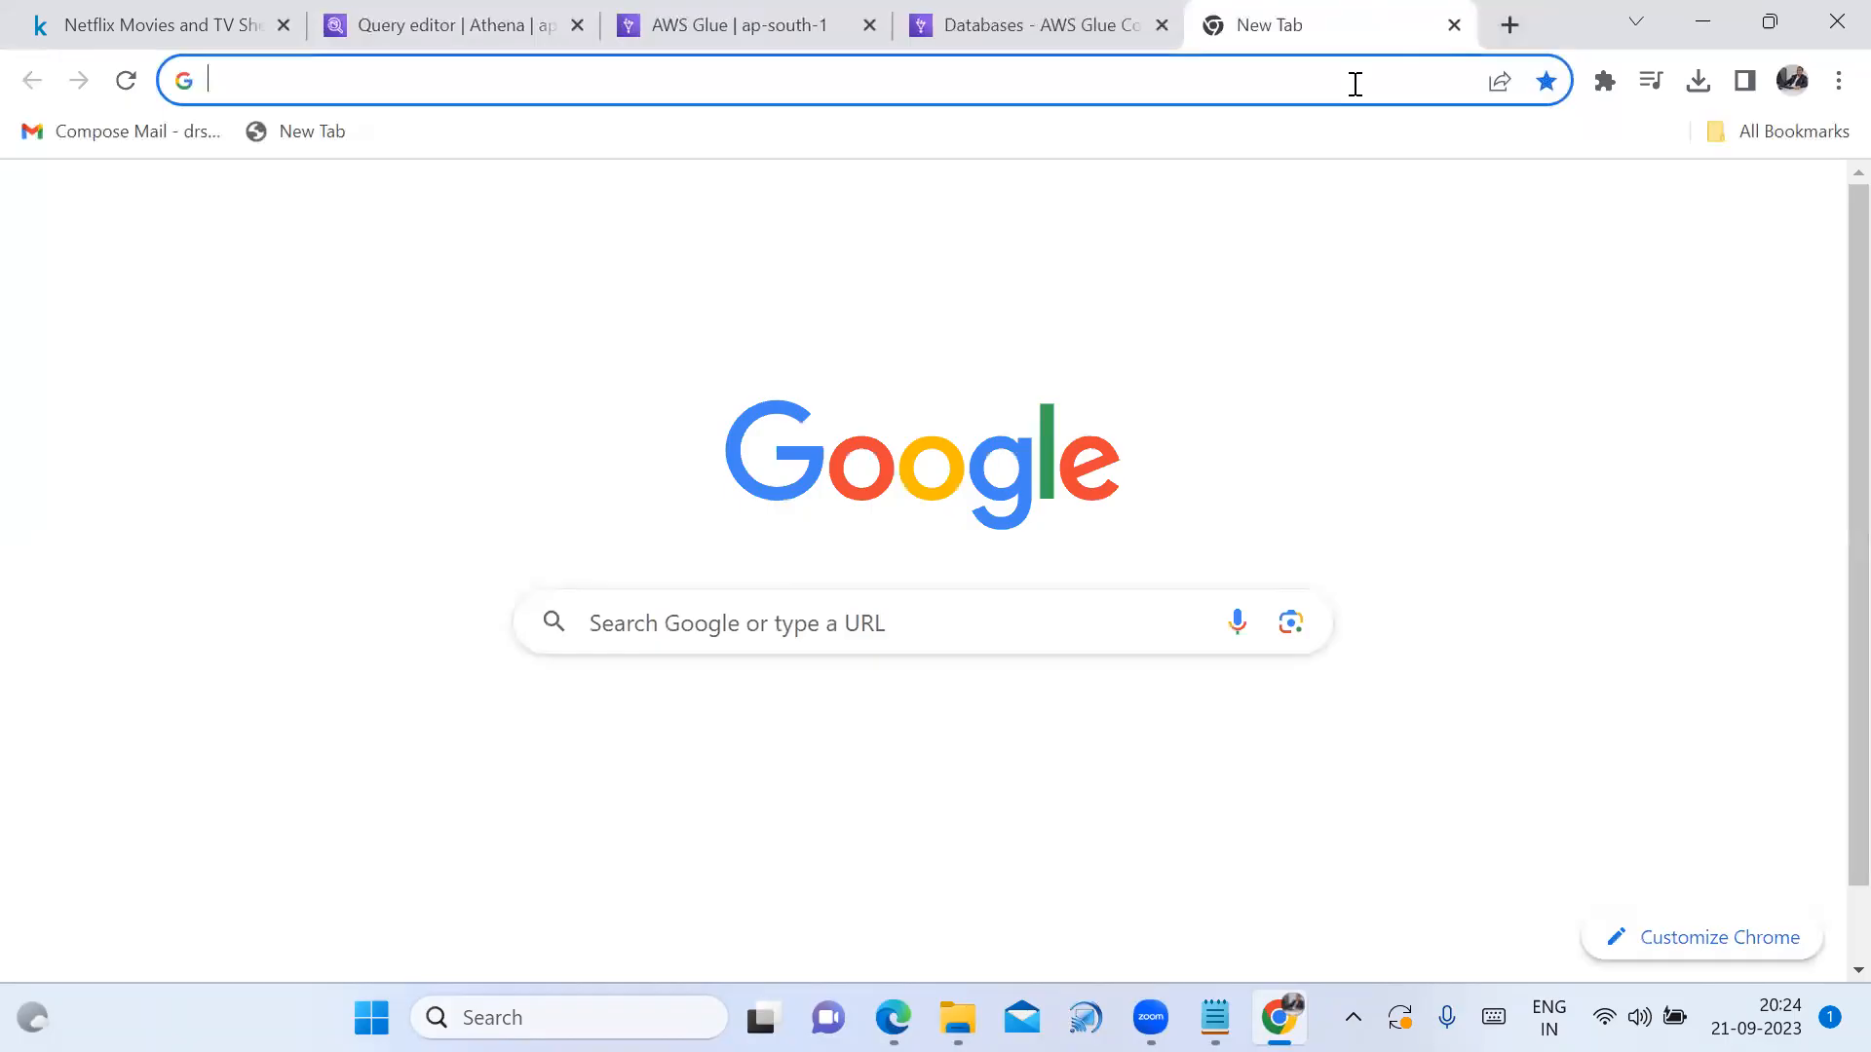
click(964, 616)
click(777, 687)
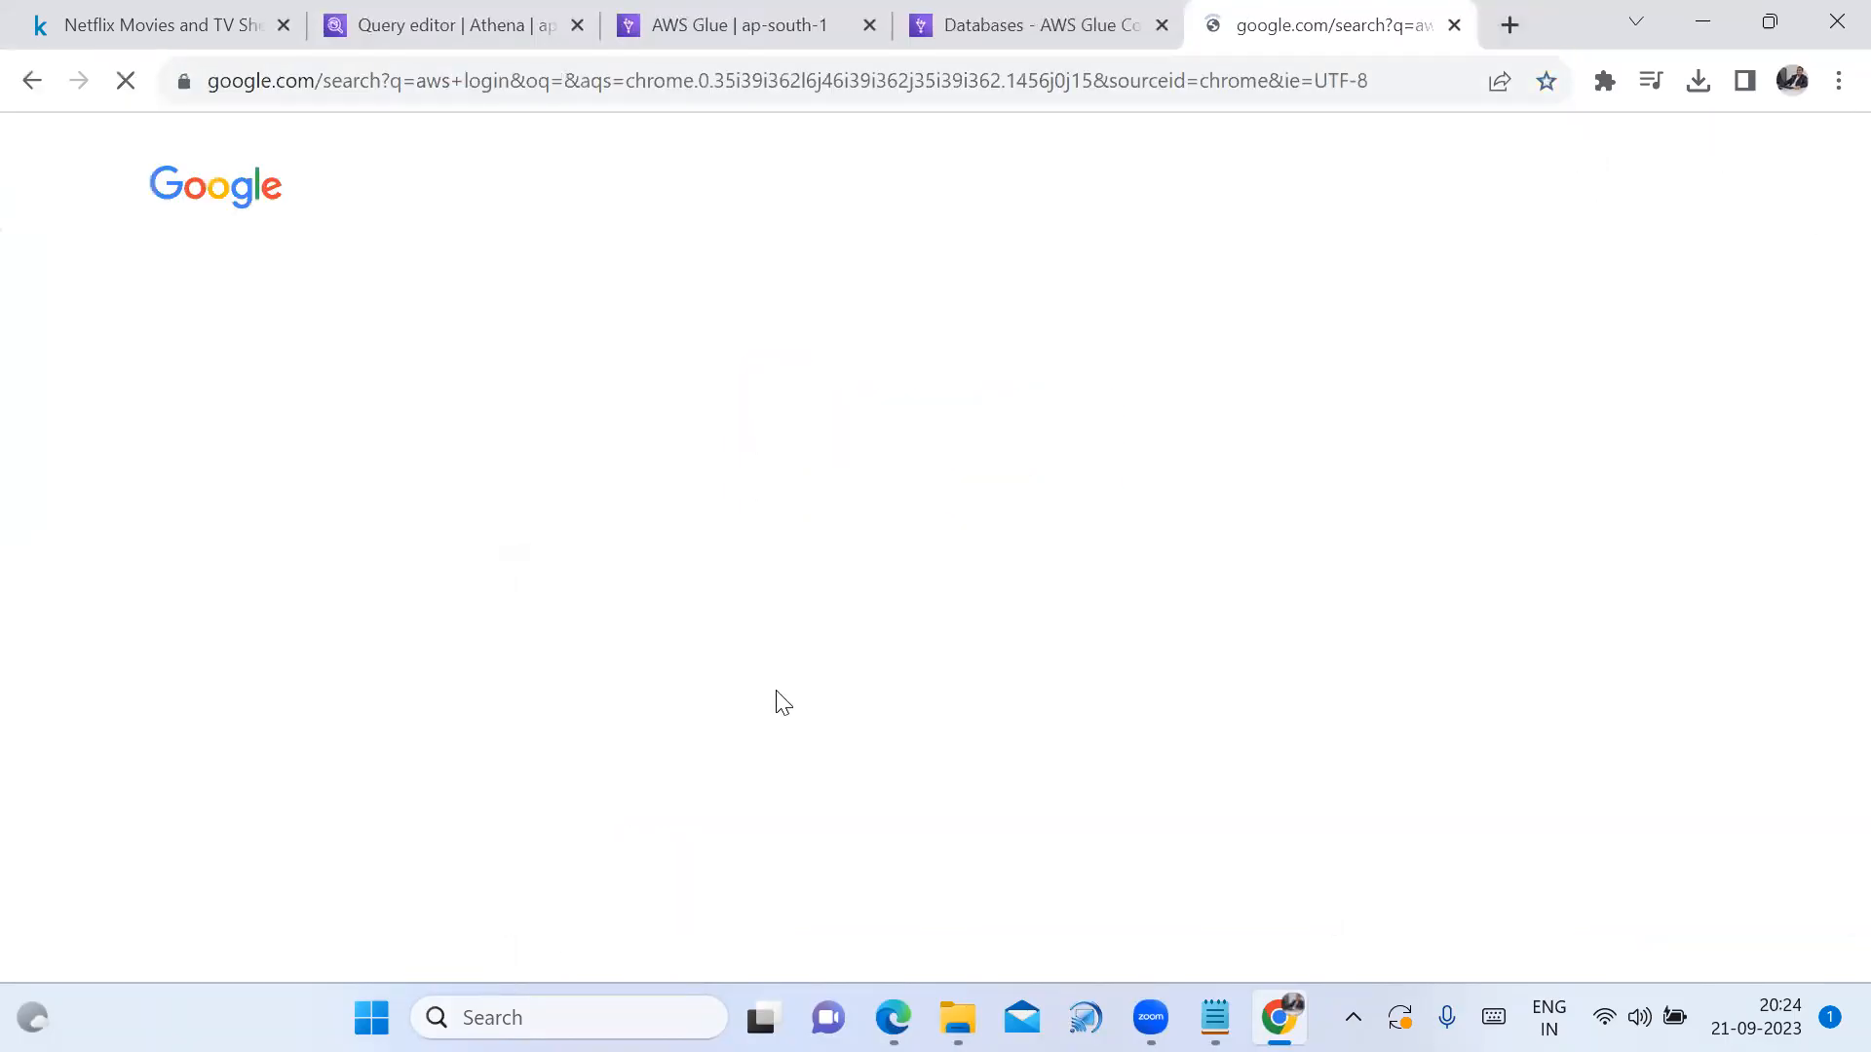
scroll(355, 852, down, 1)
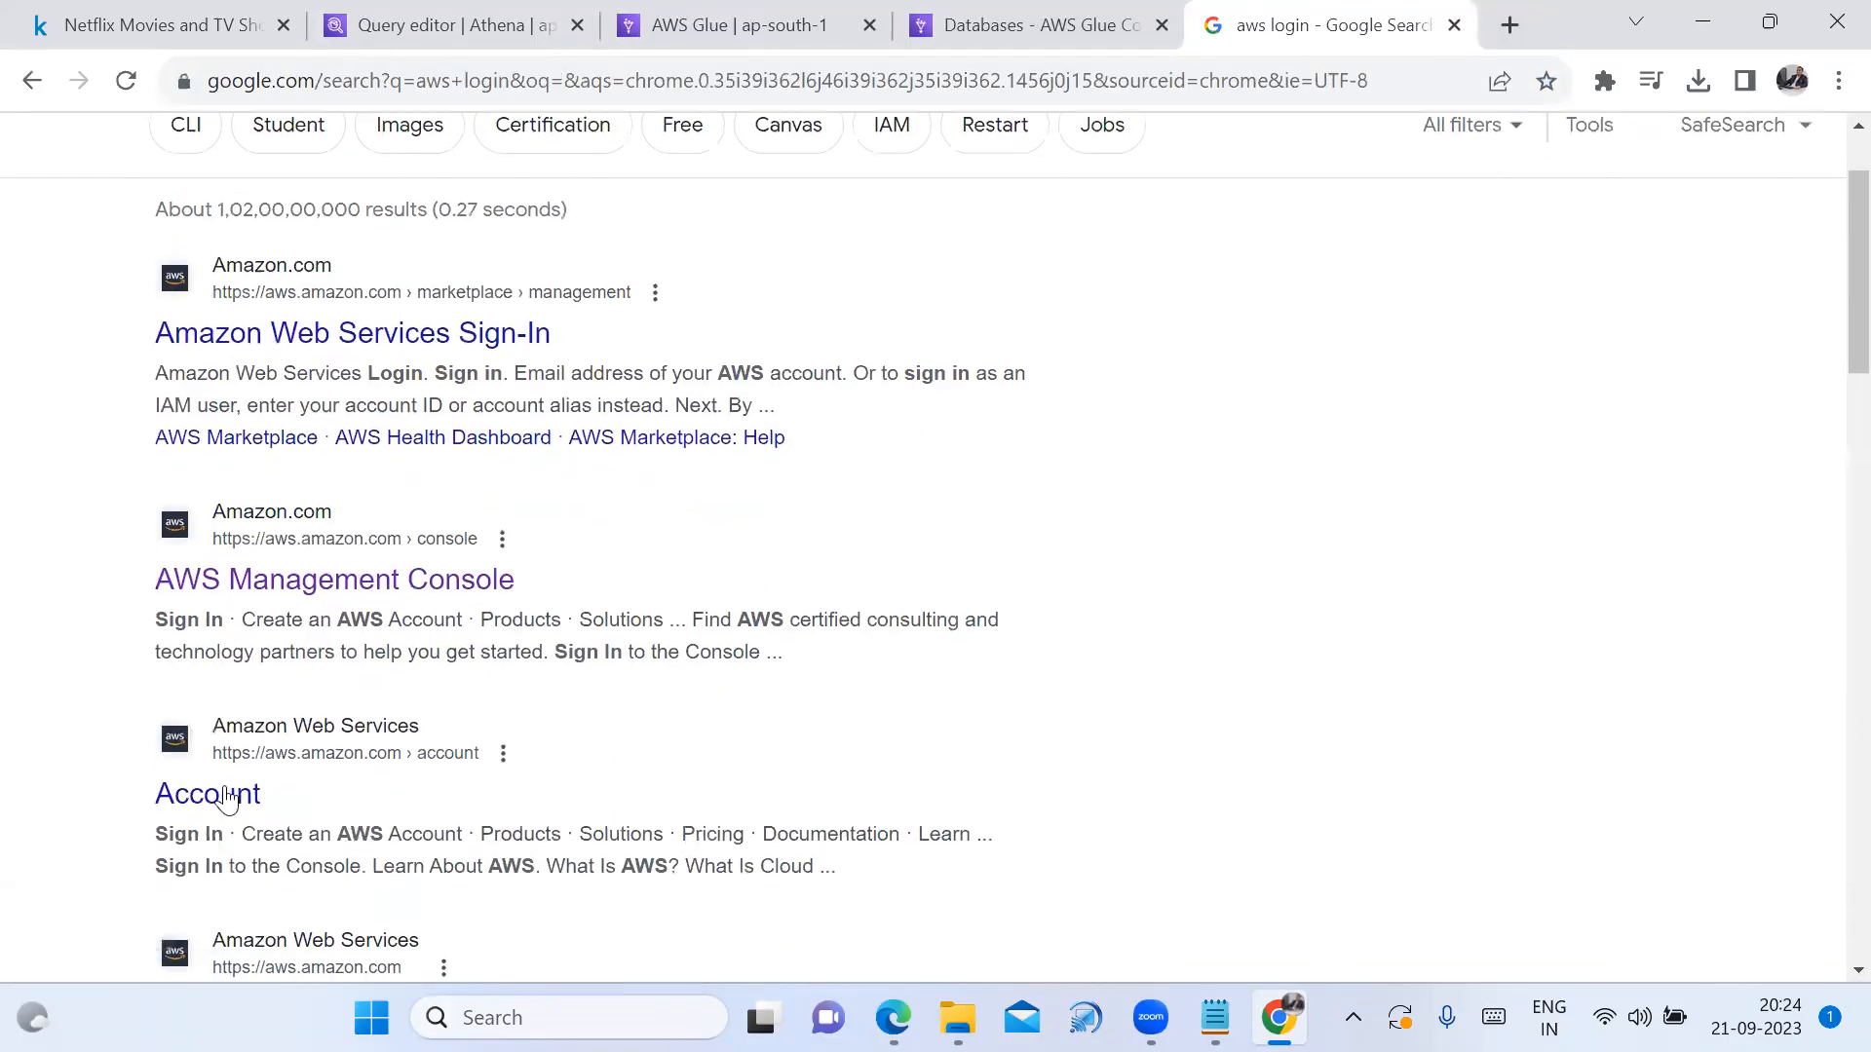
click(376, 579)
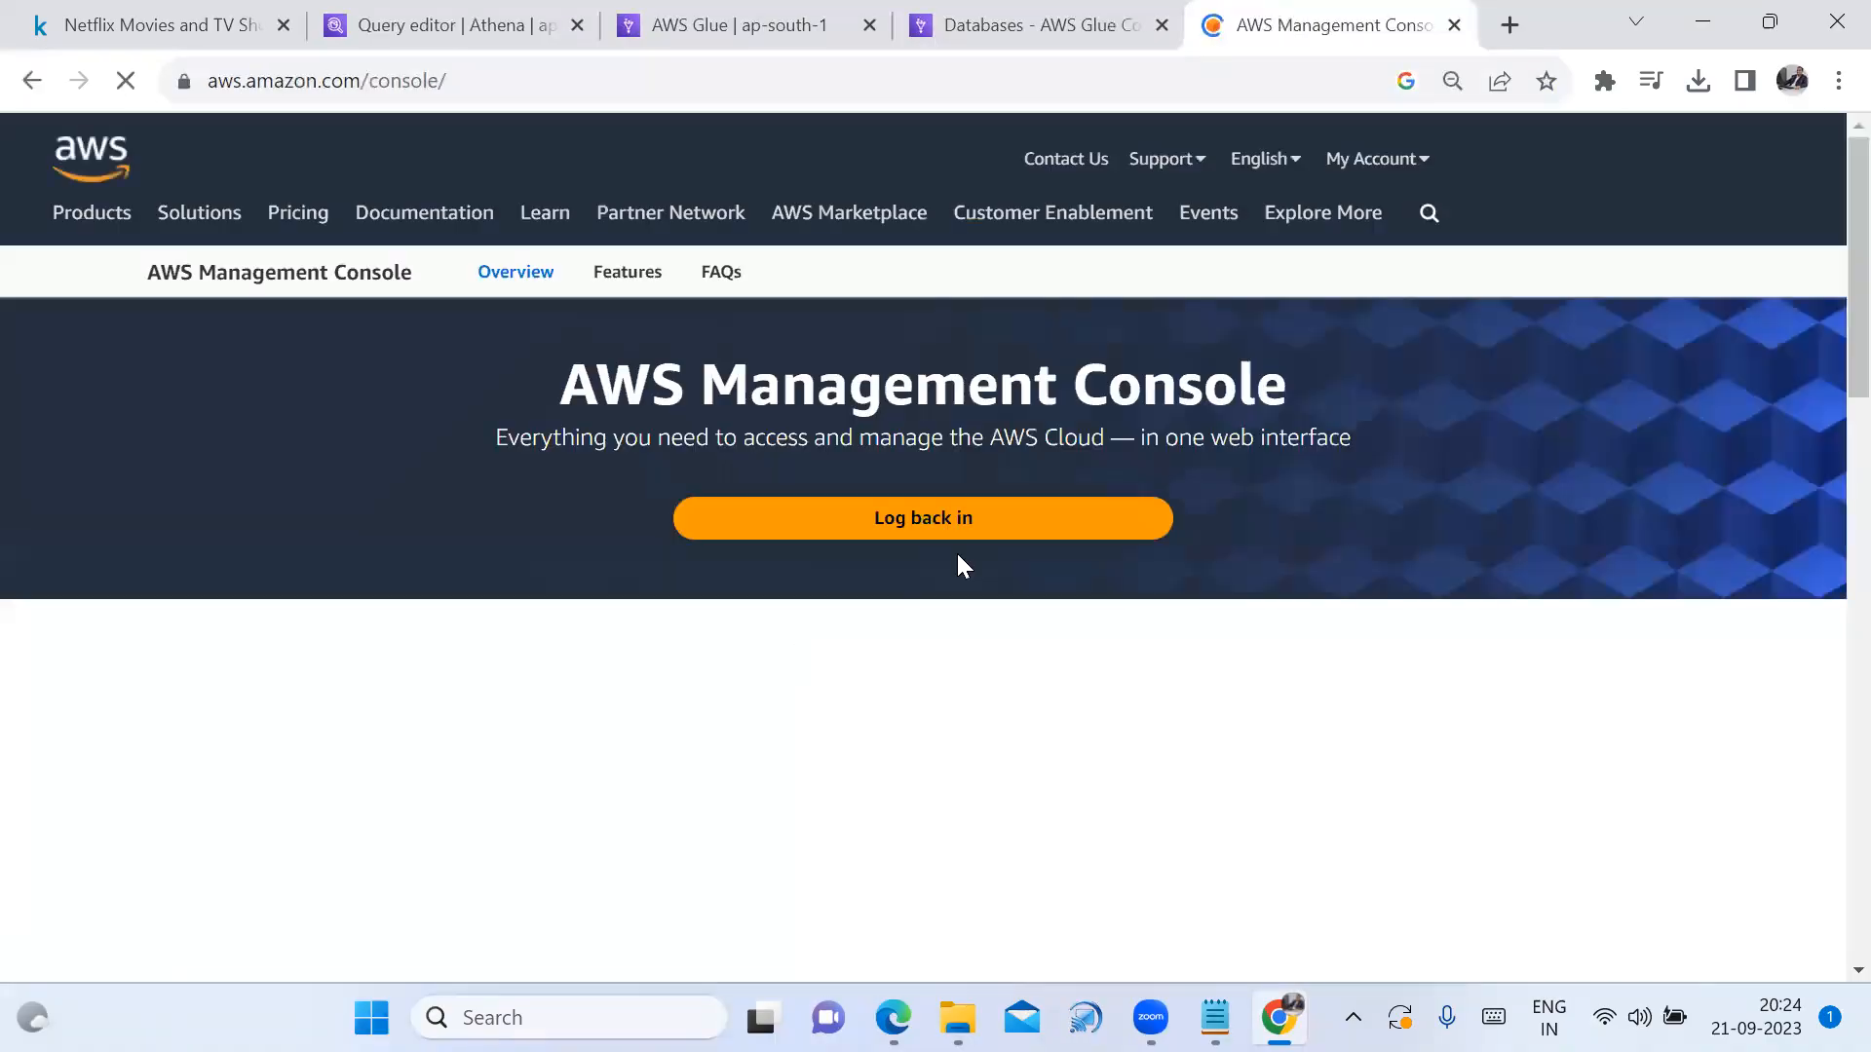
Sign back in and browse netflixdataset9441 to Unsaved/2023/09/21/, then return to the Glue tab
click(1669, 159)
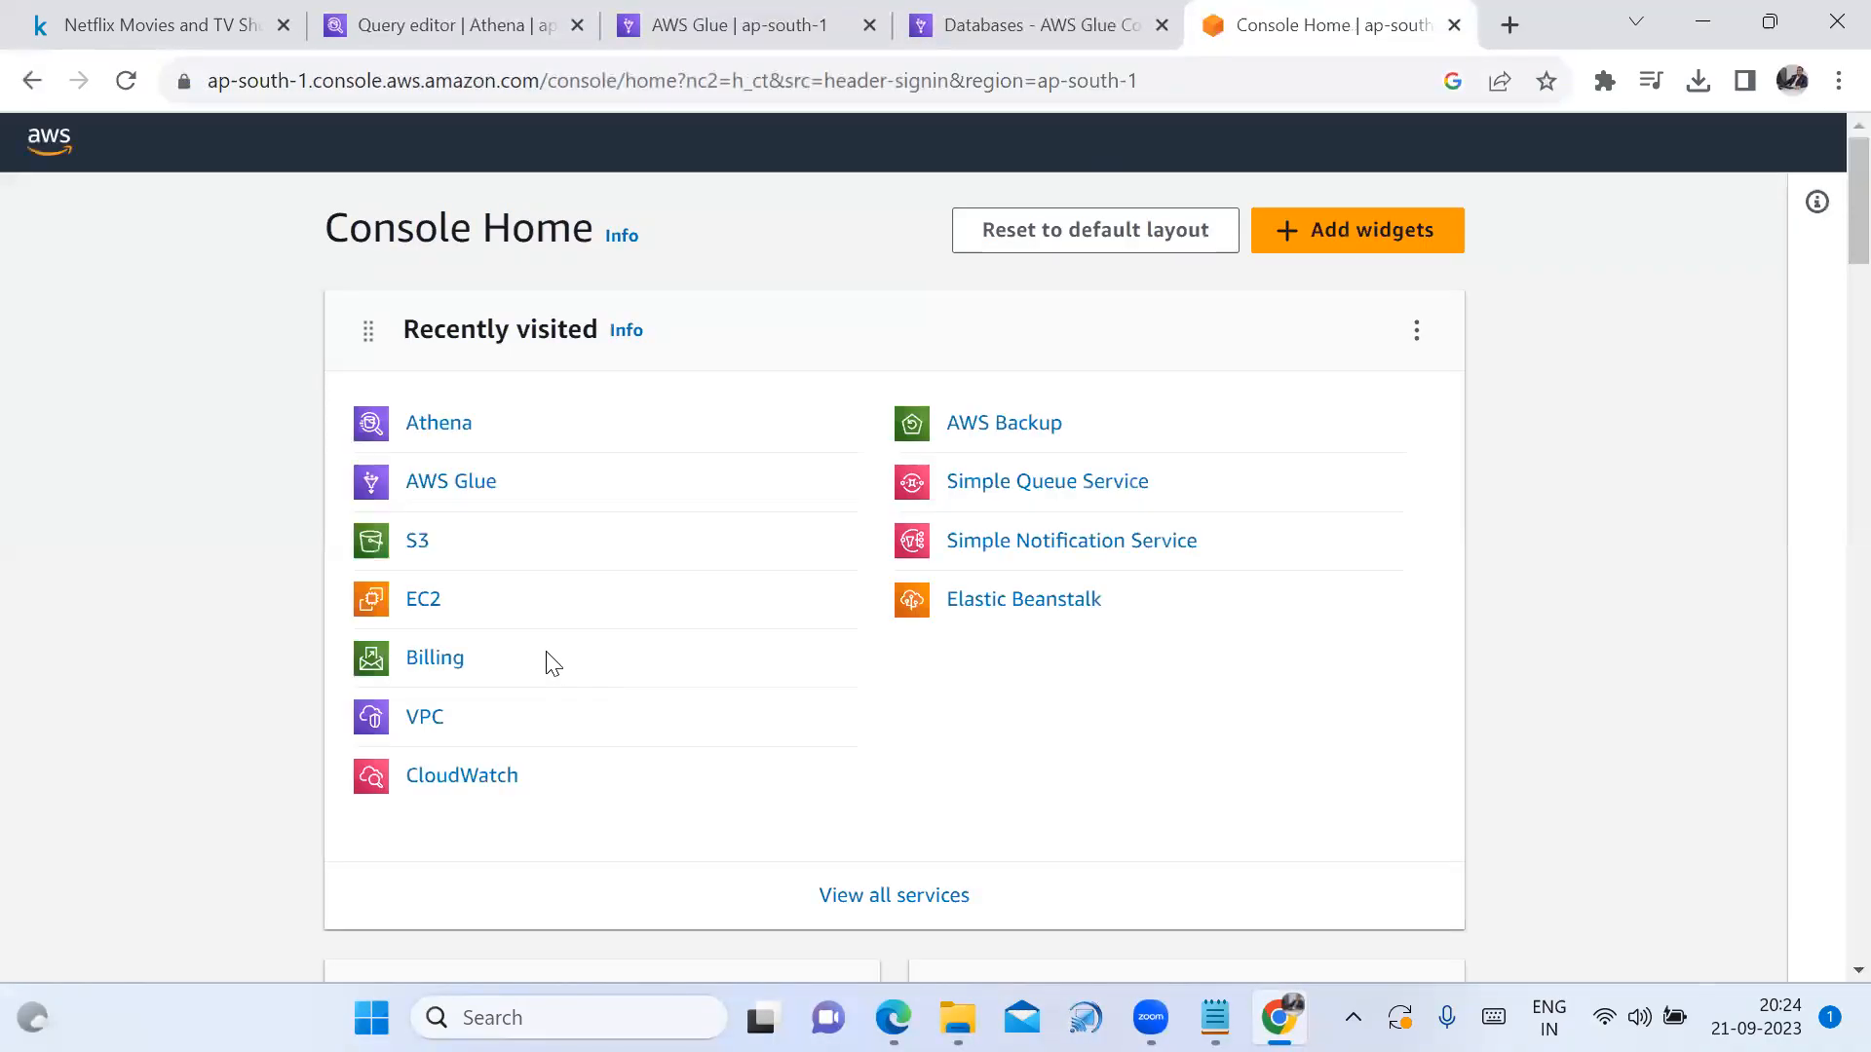
click(409, 543)
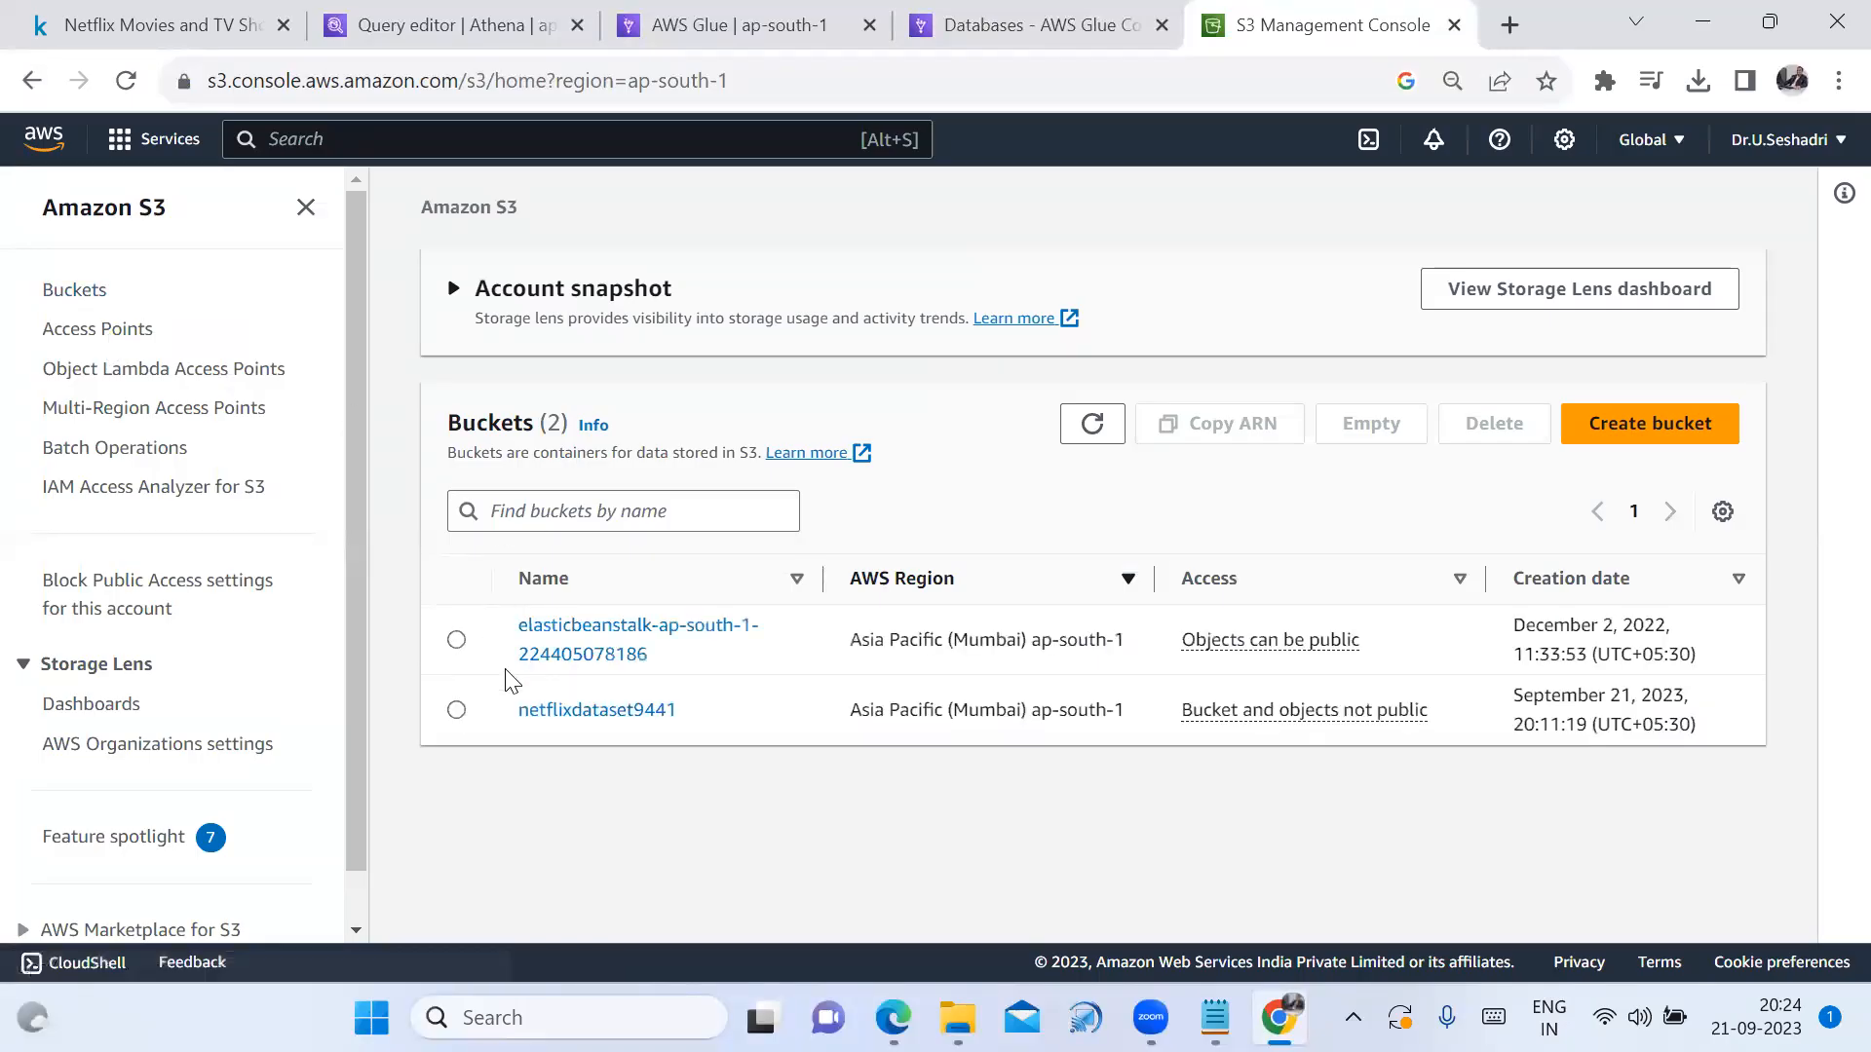
click(567, 712)
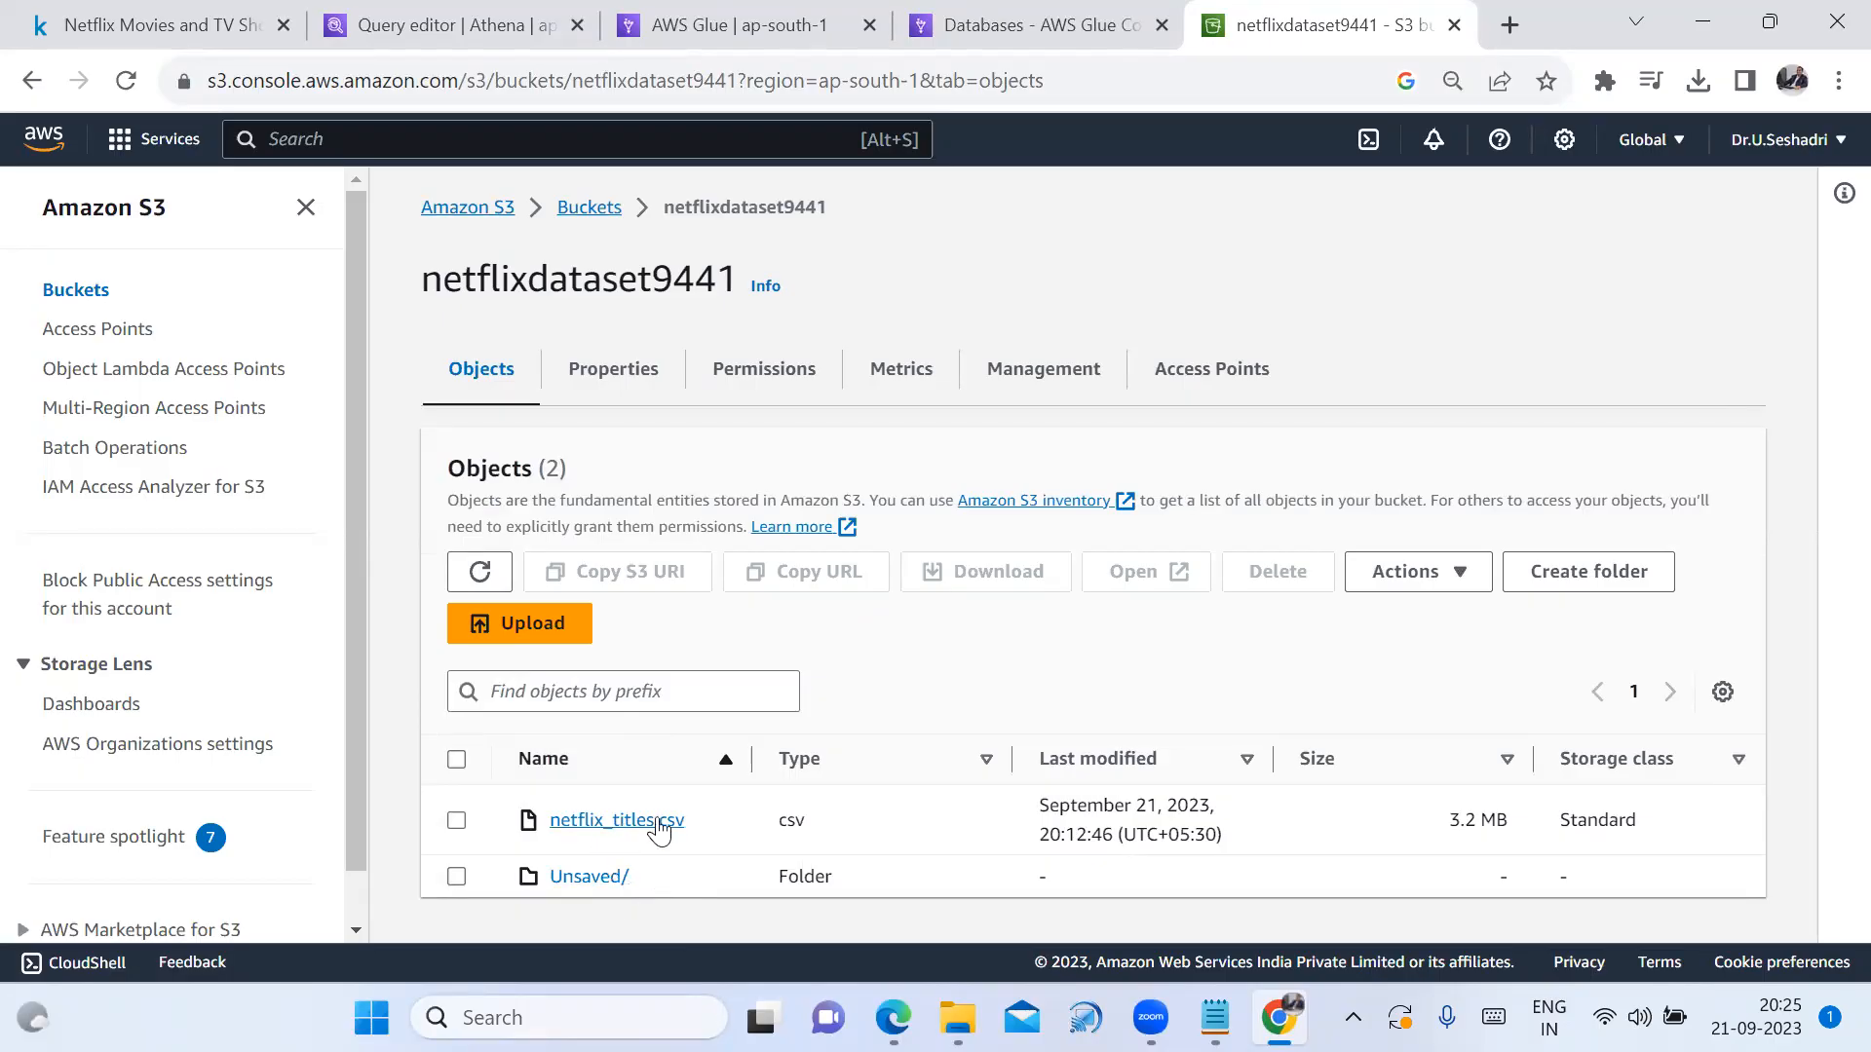
click(601, 880)
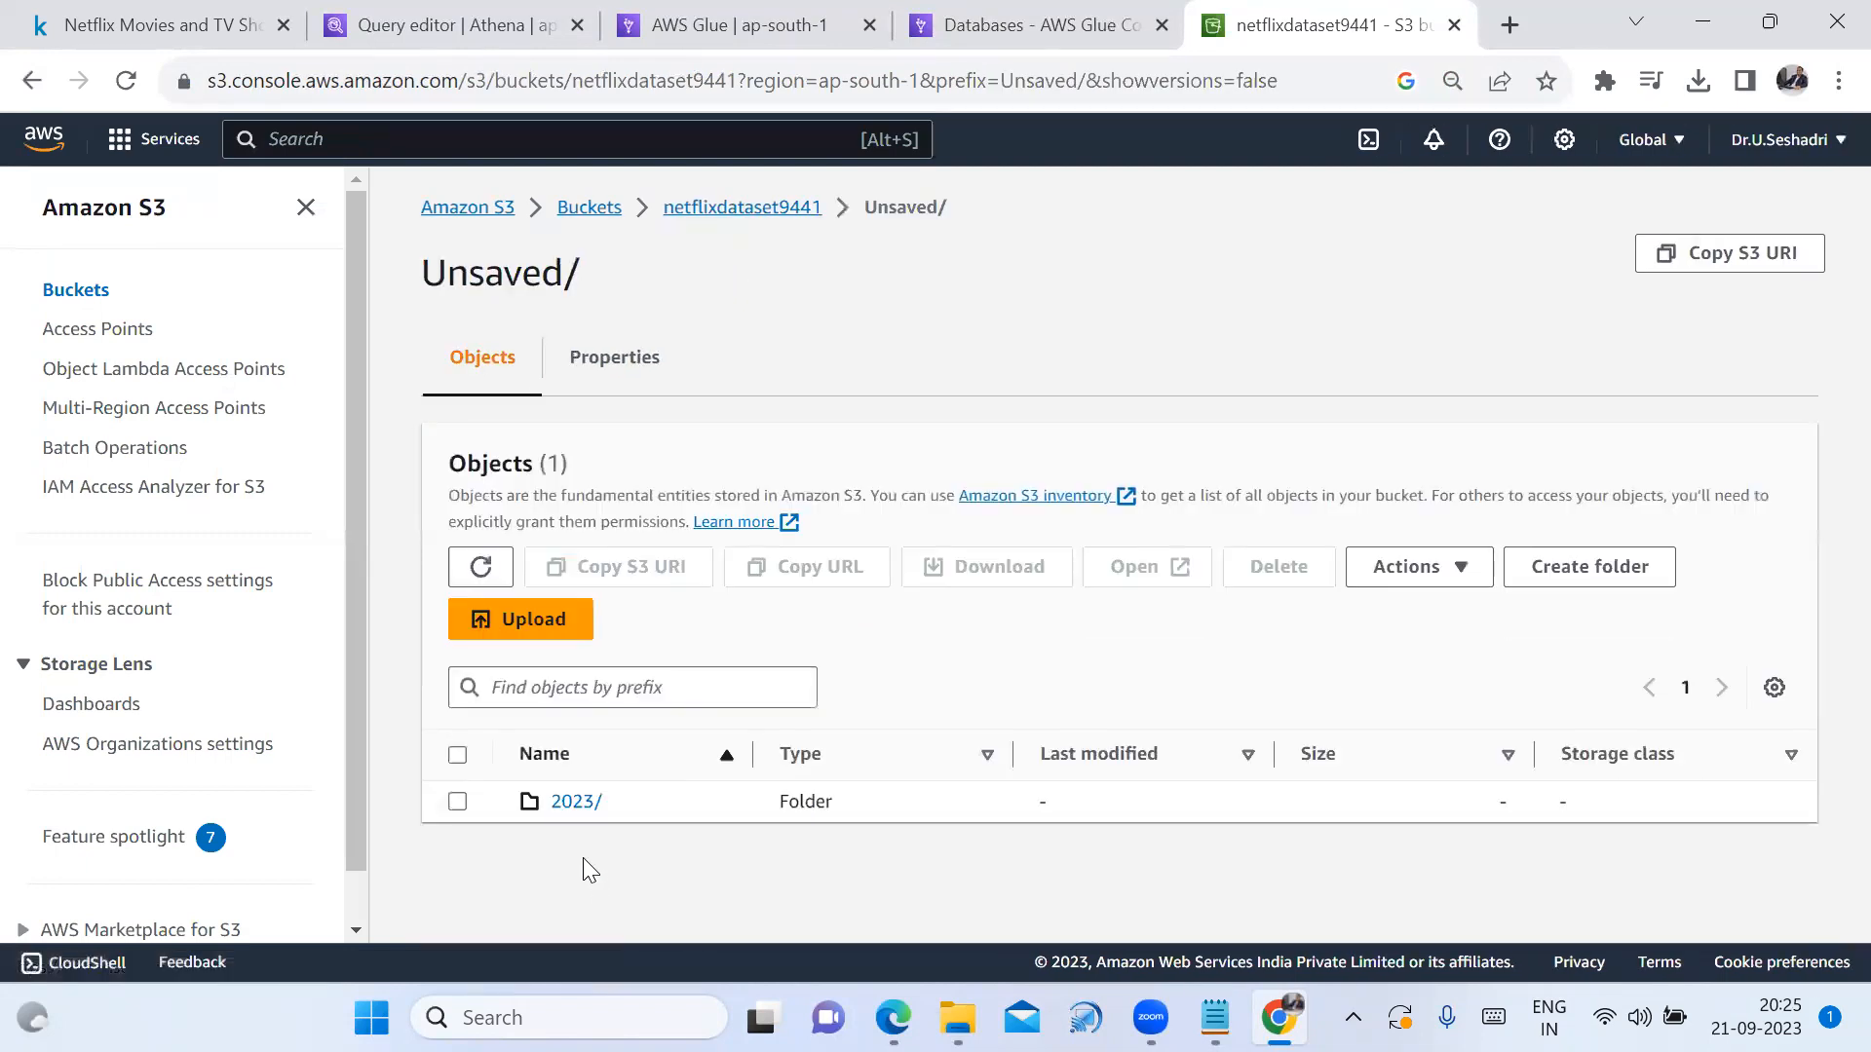
click(574, 803)
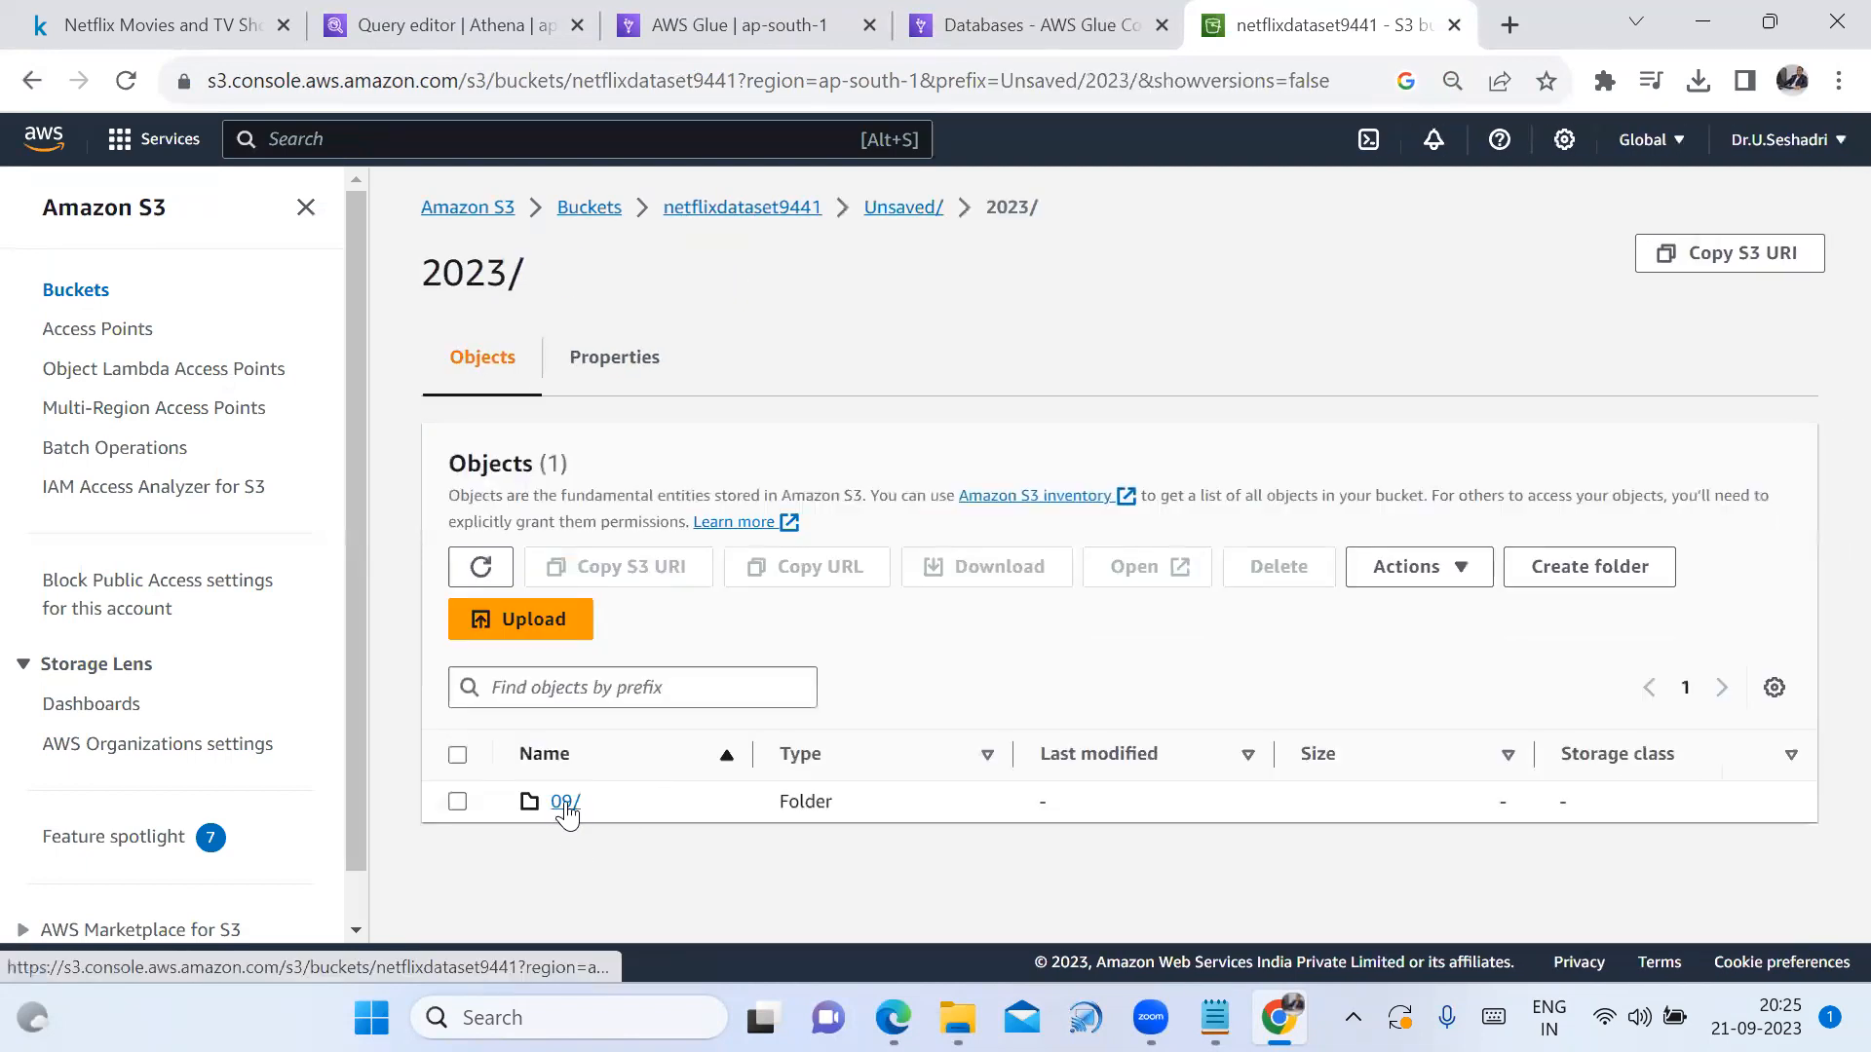
click(565, 802)
click(565, 802)
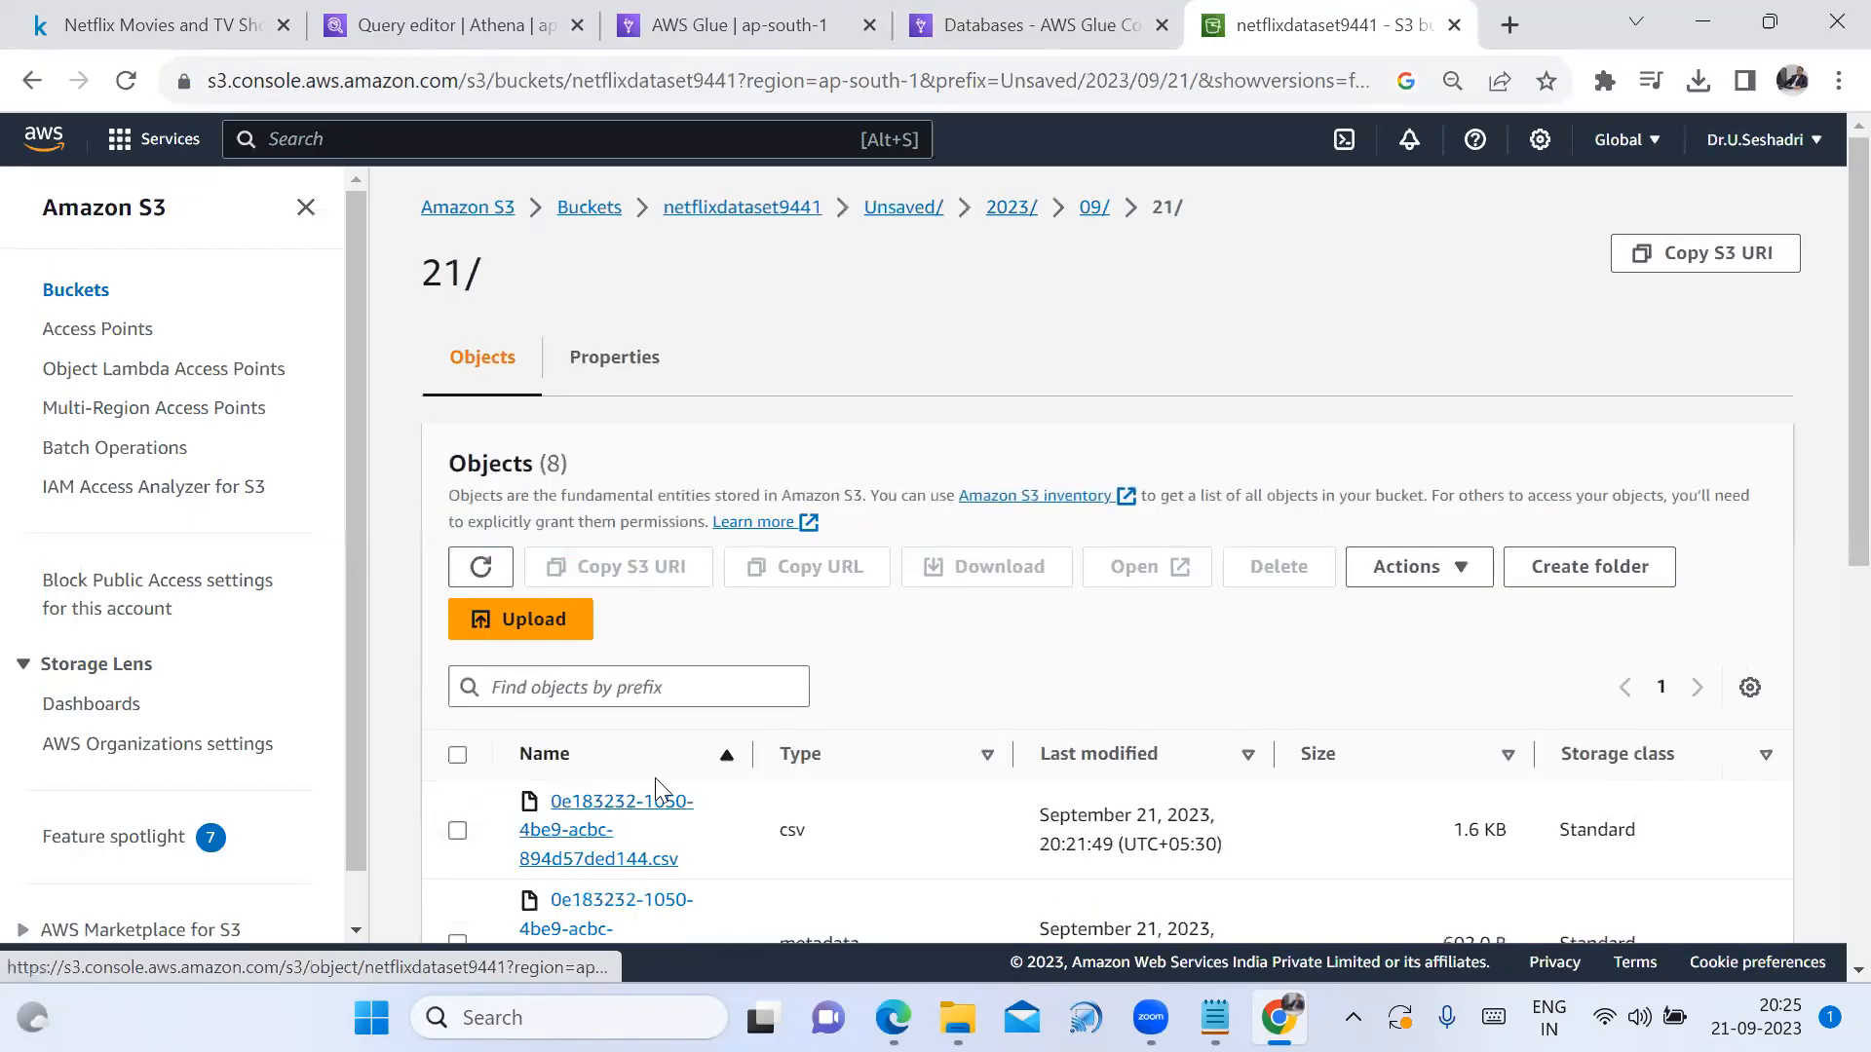
scroll(706, 817, down, 6)
scroll(706, 816, up, 6)
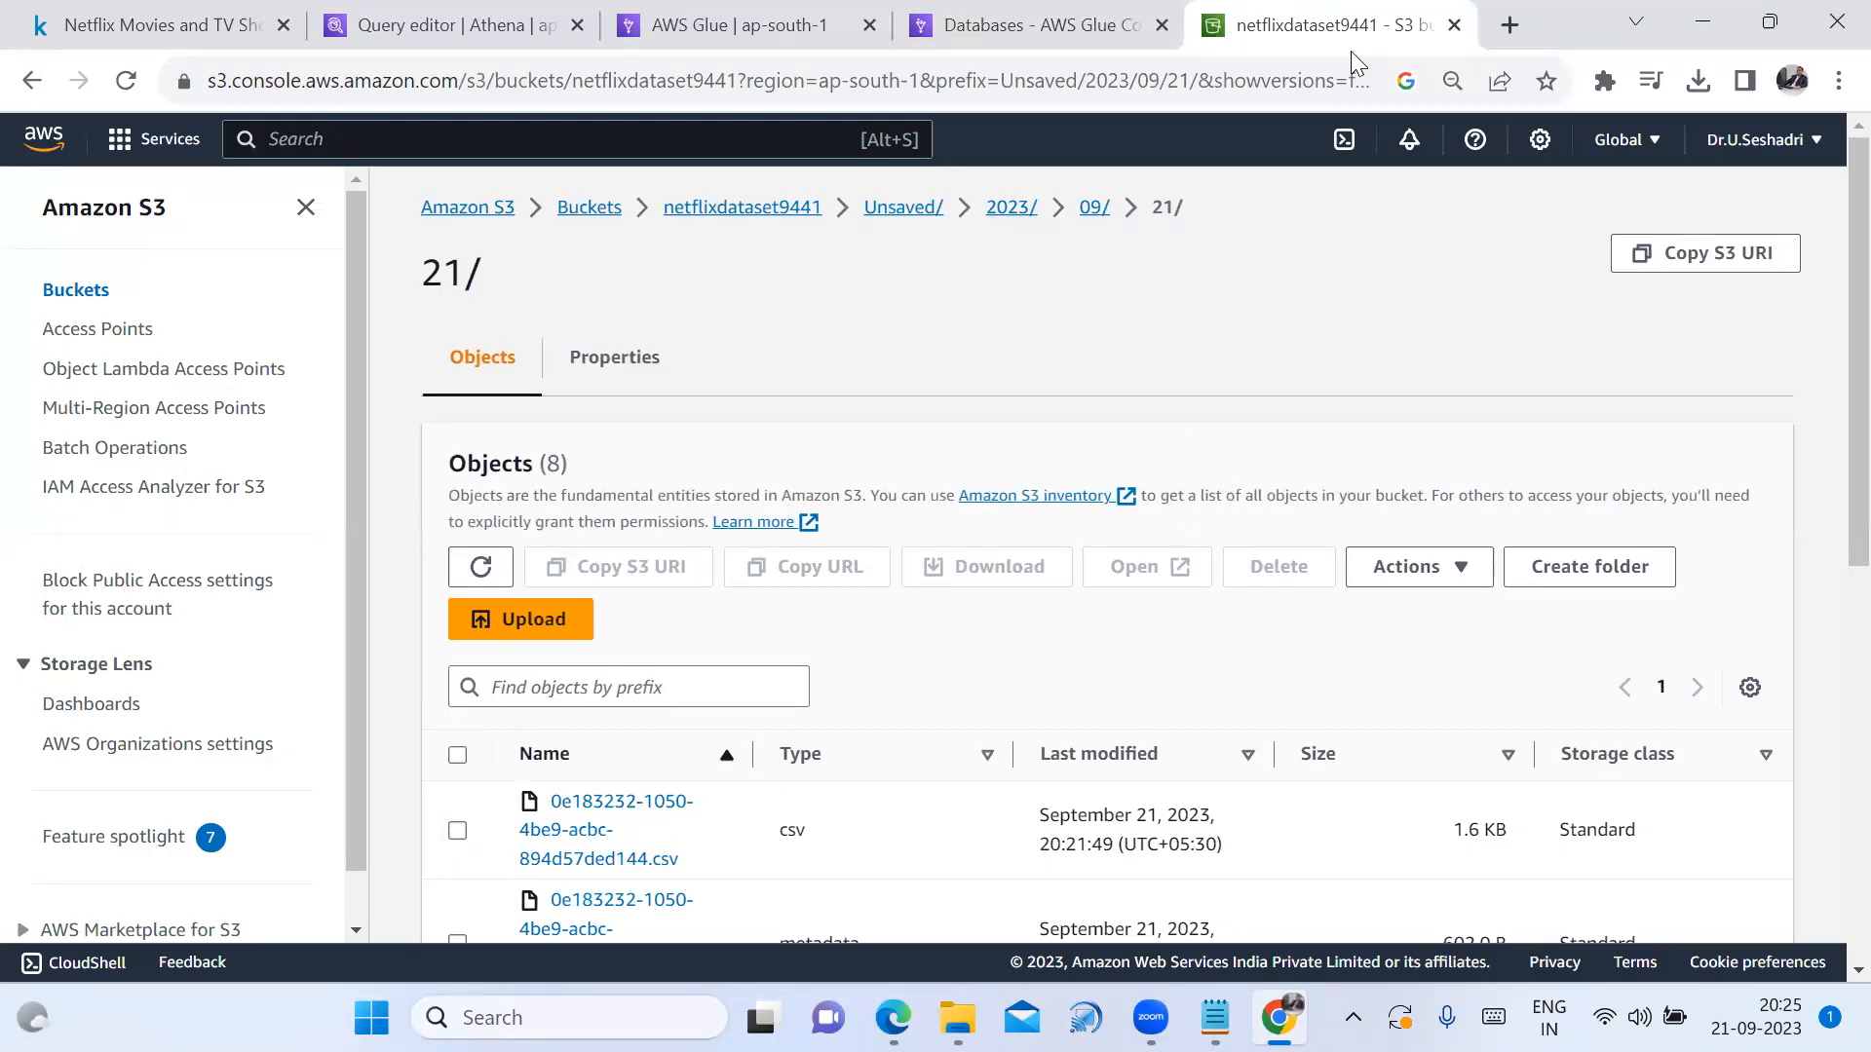
click(721, 28)
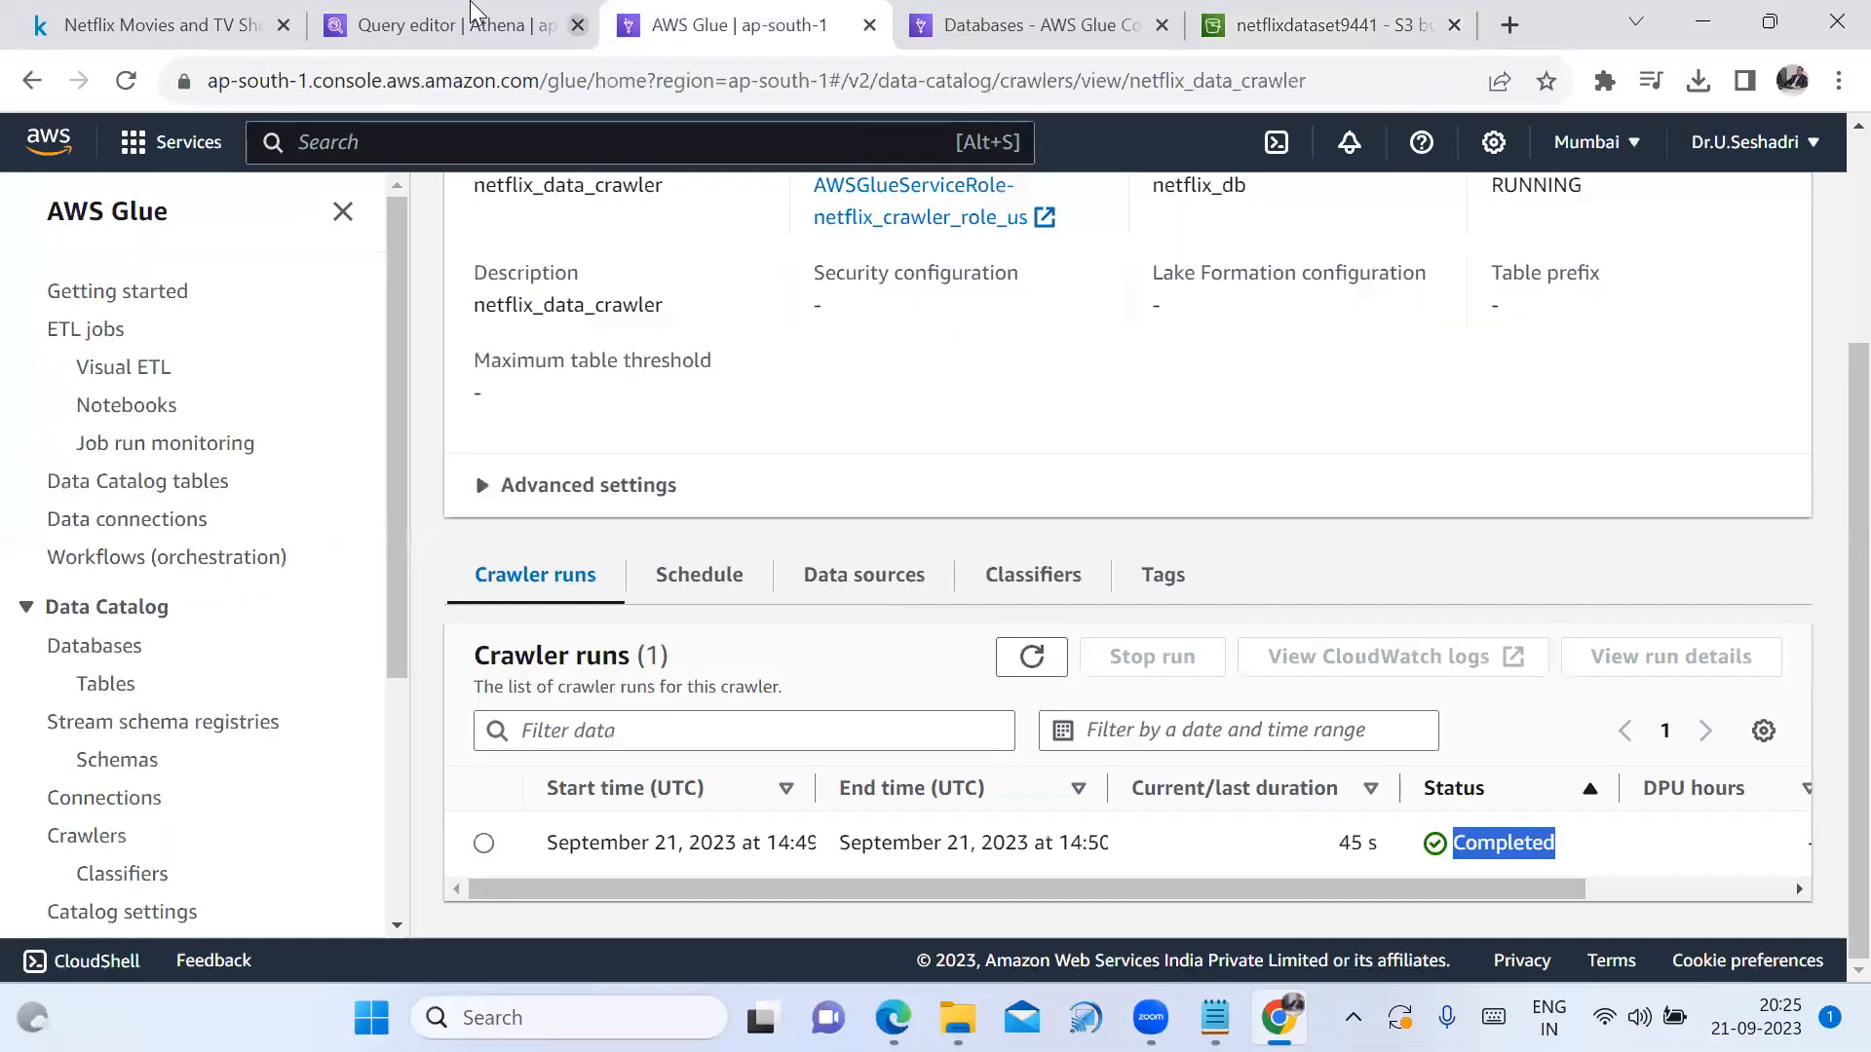
Delete the netflixdataset9441 table in Athena, confirming with its pasted name
click(472, 19)
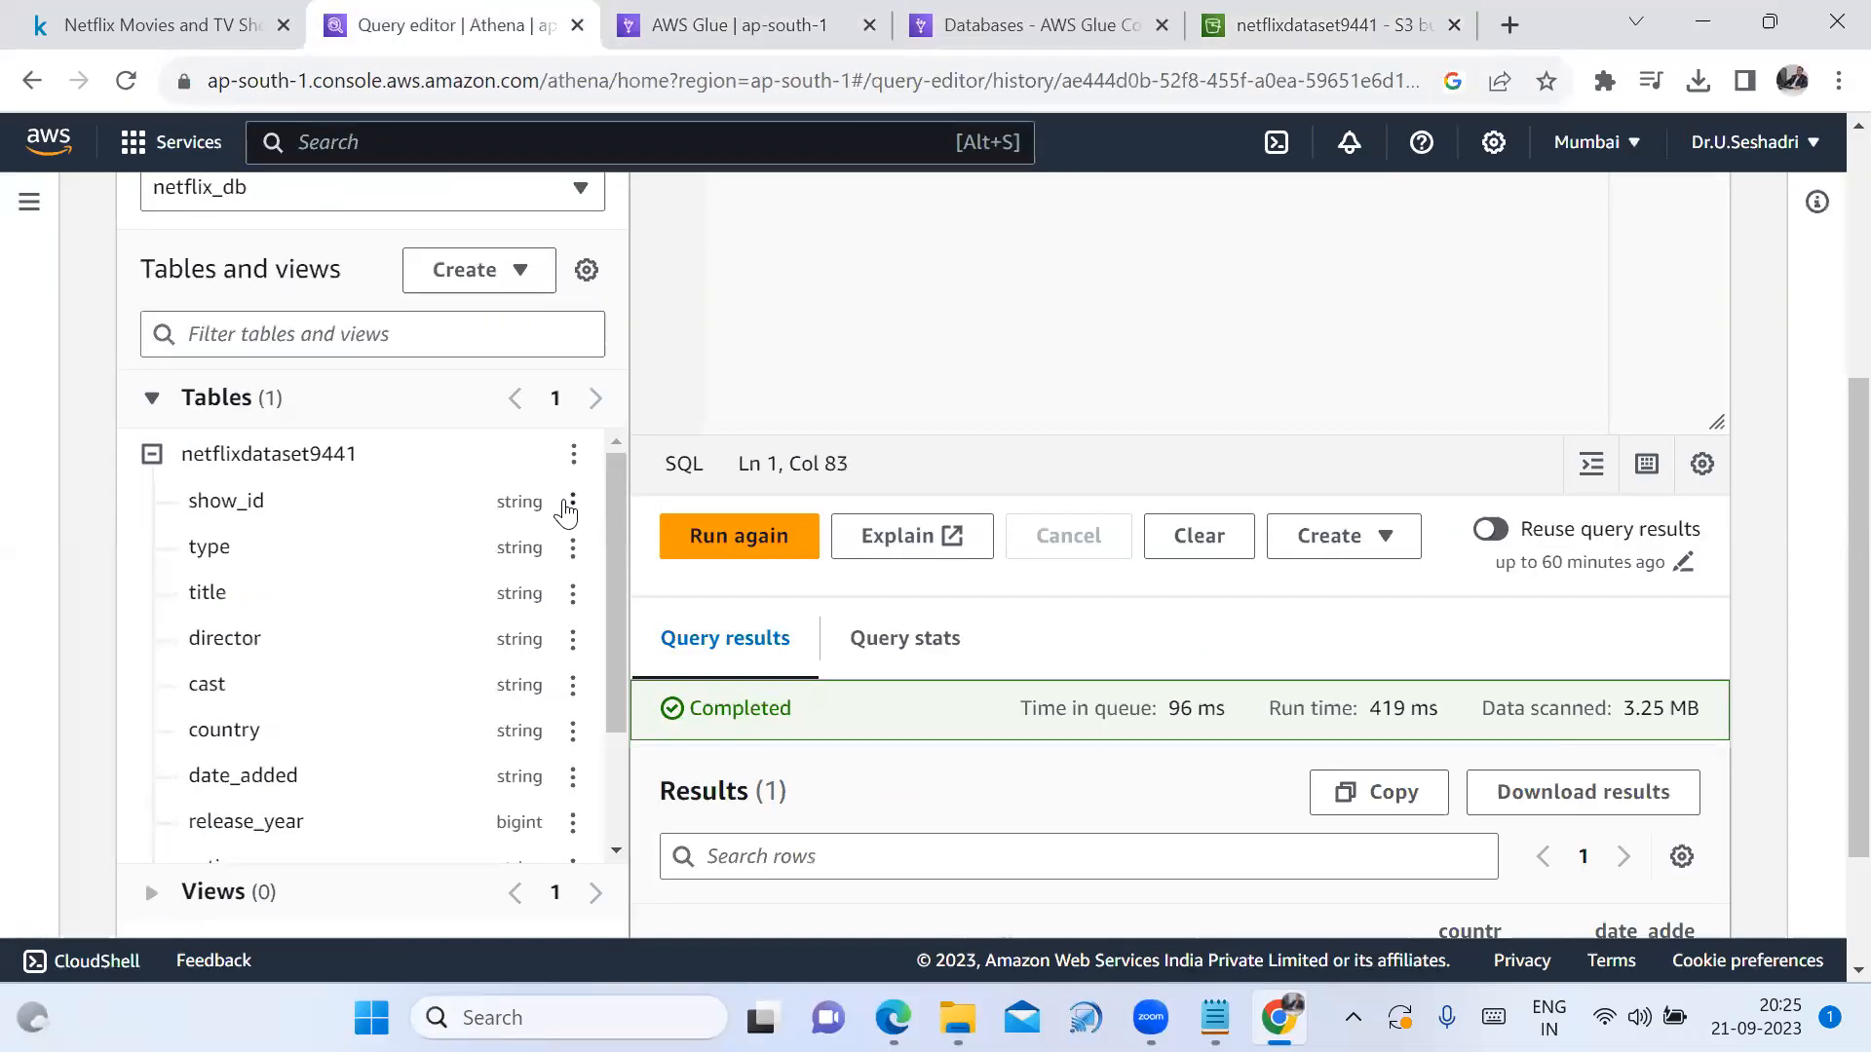
click(575, 455)
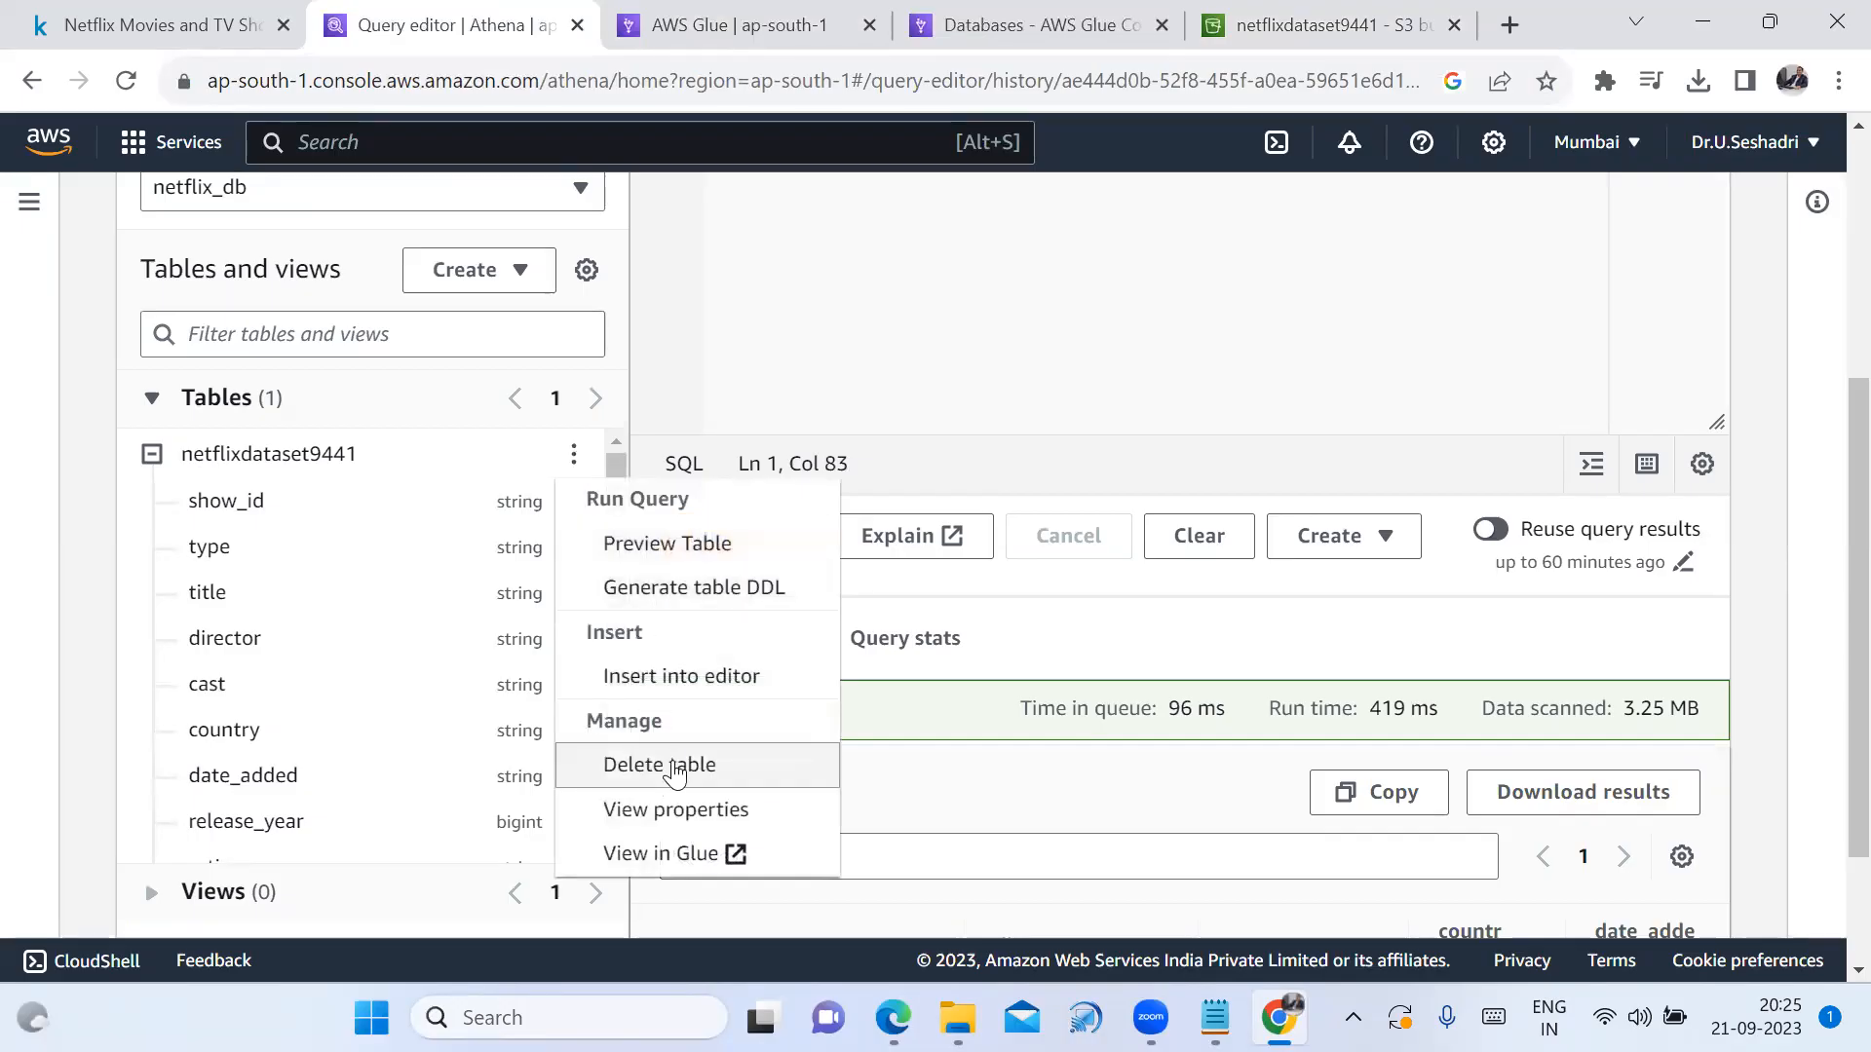
click(671, 765)
drag(687, 350, 919, 352)
key(ctrl+c)
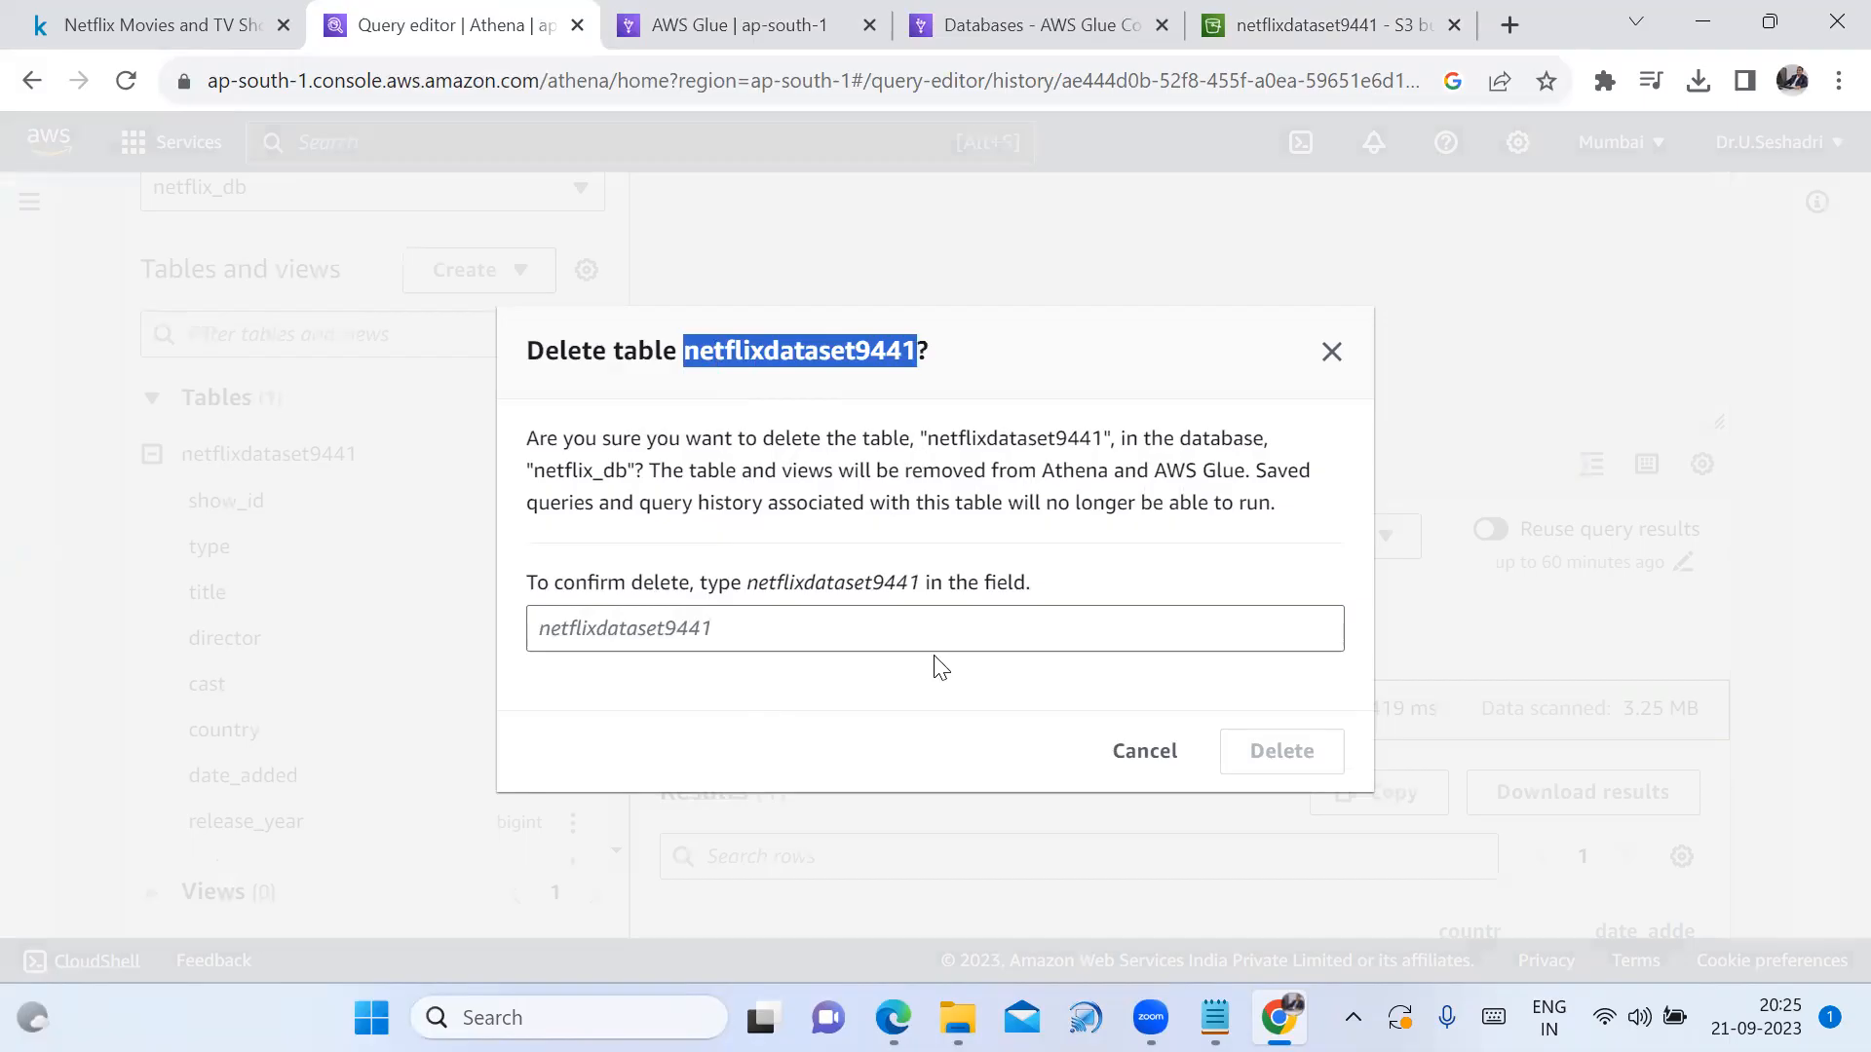
click(840, 634)
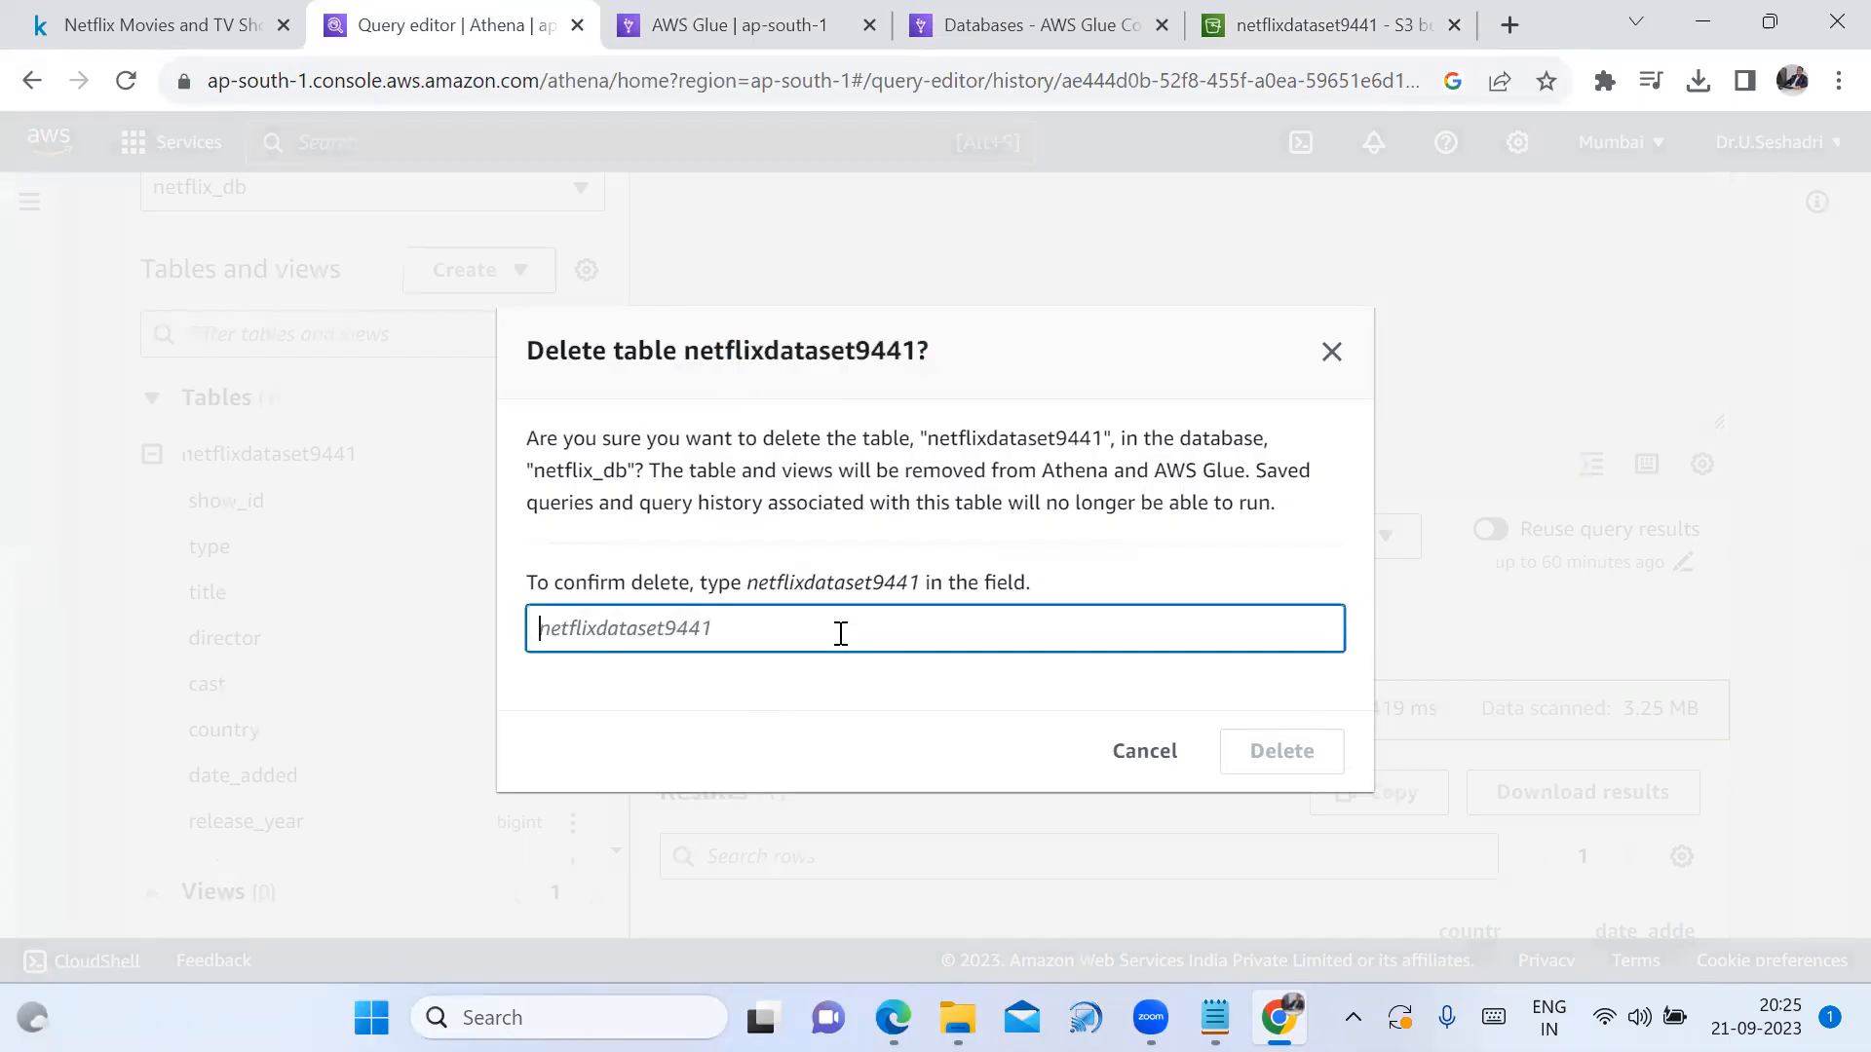
key(ctrl+v)
click(1317, 770)
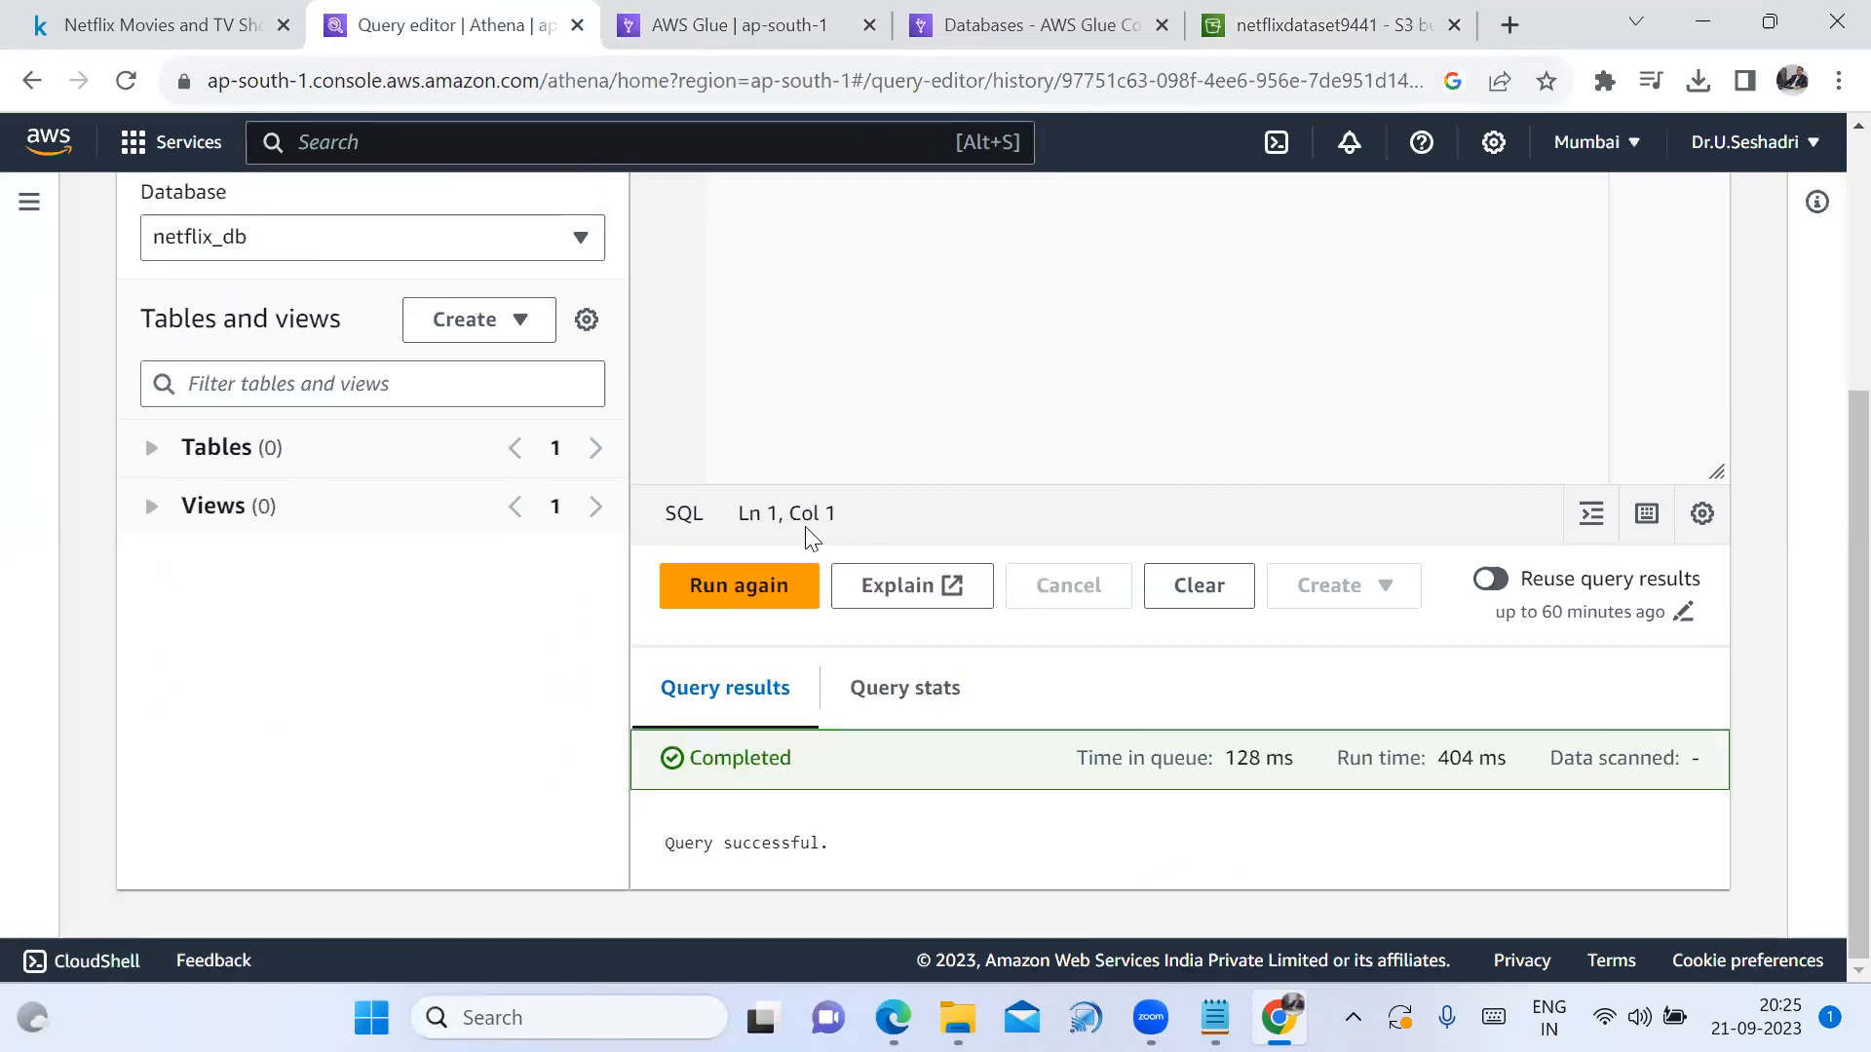
scroll(780, 526, up, 5)
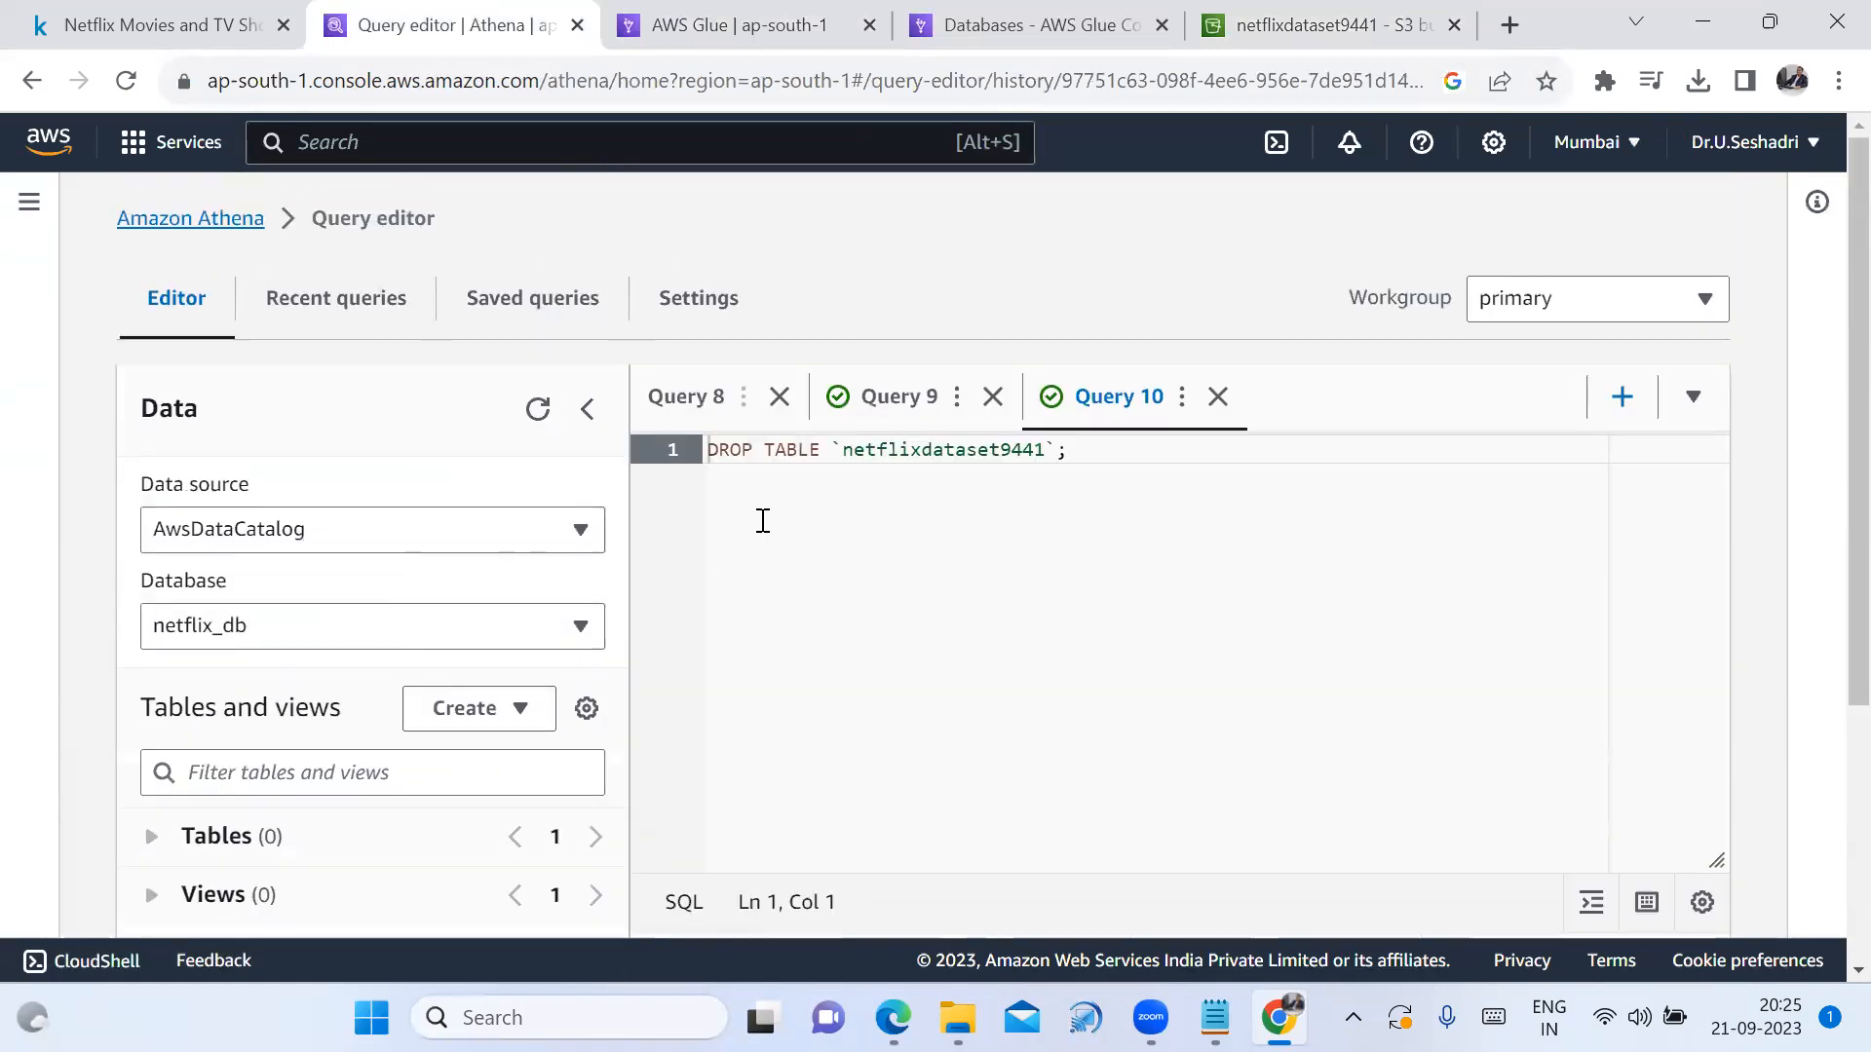
Clear the S3 query result location in Athena settings and save
click(585, 633)
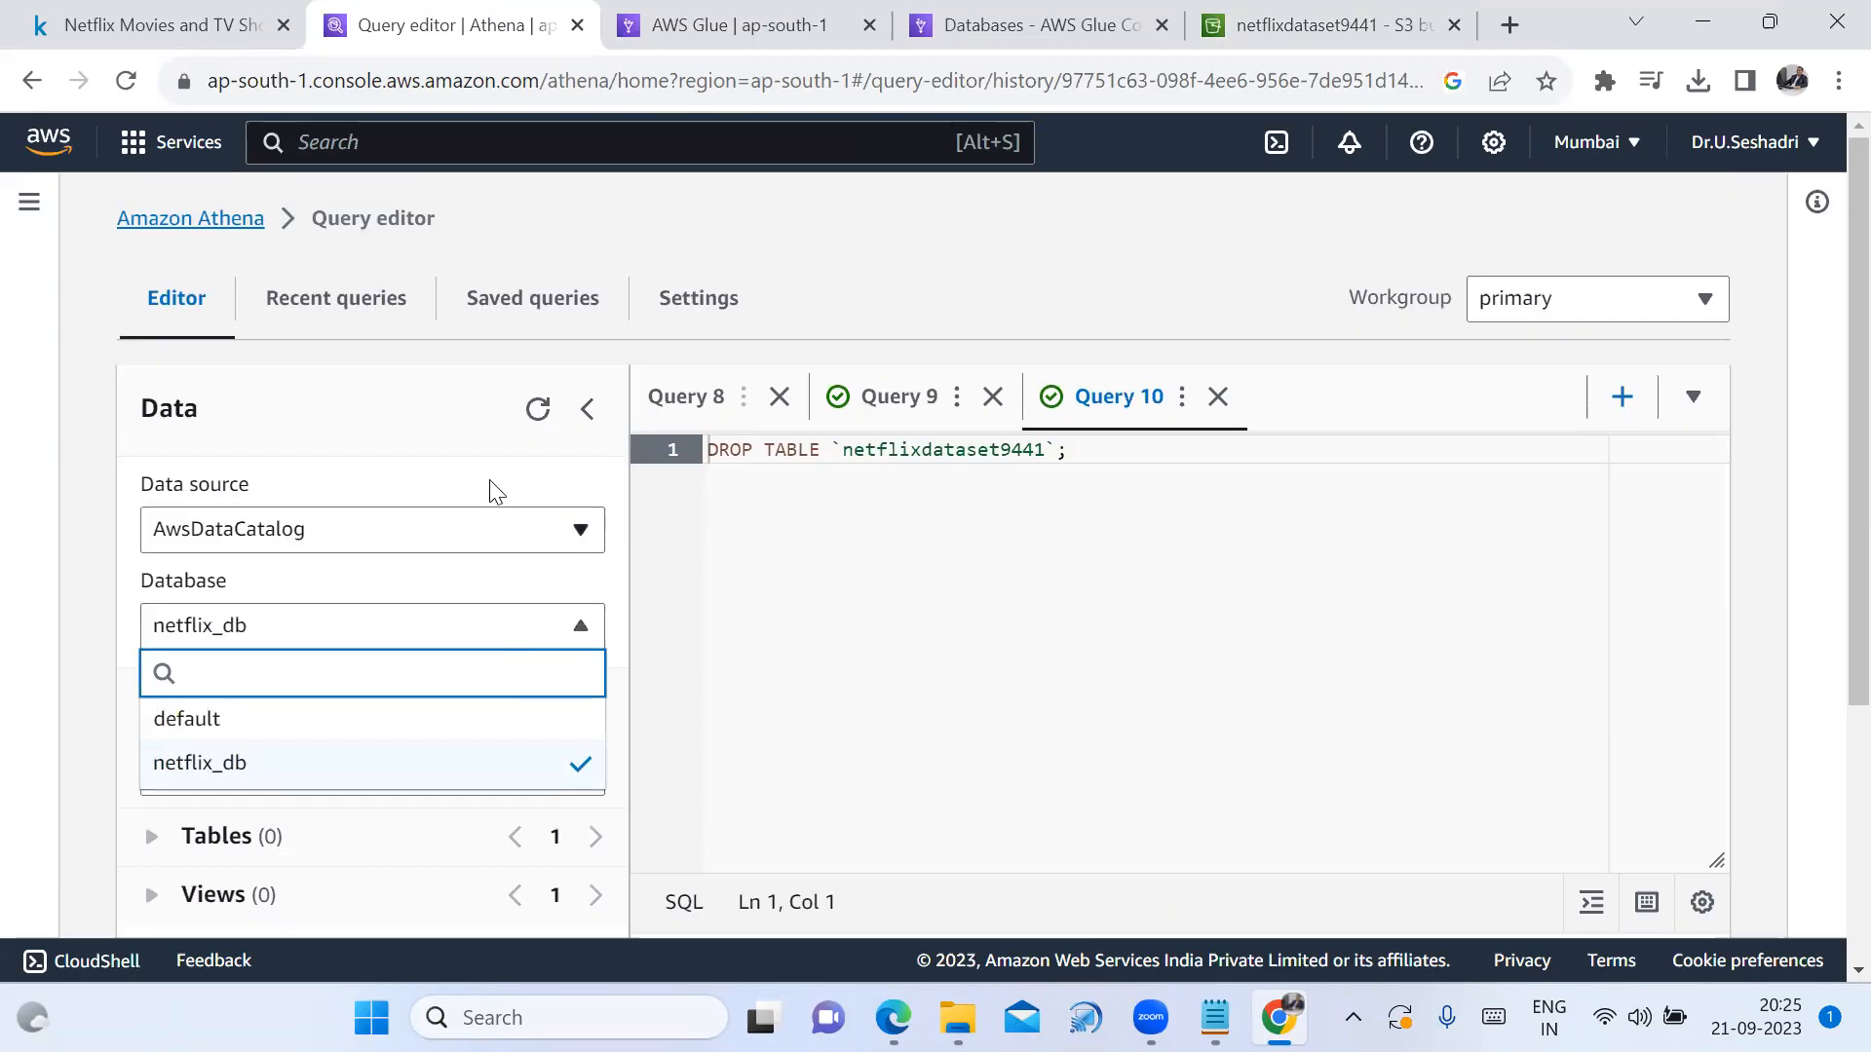
click(687, 310)
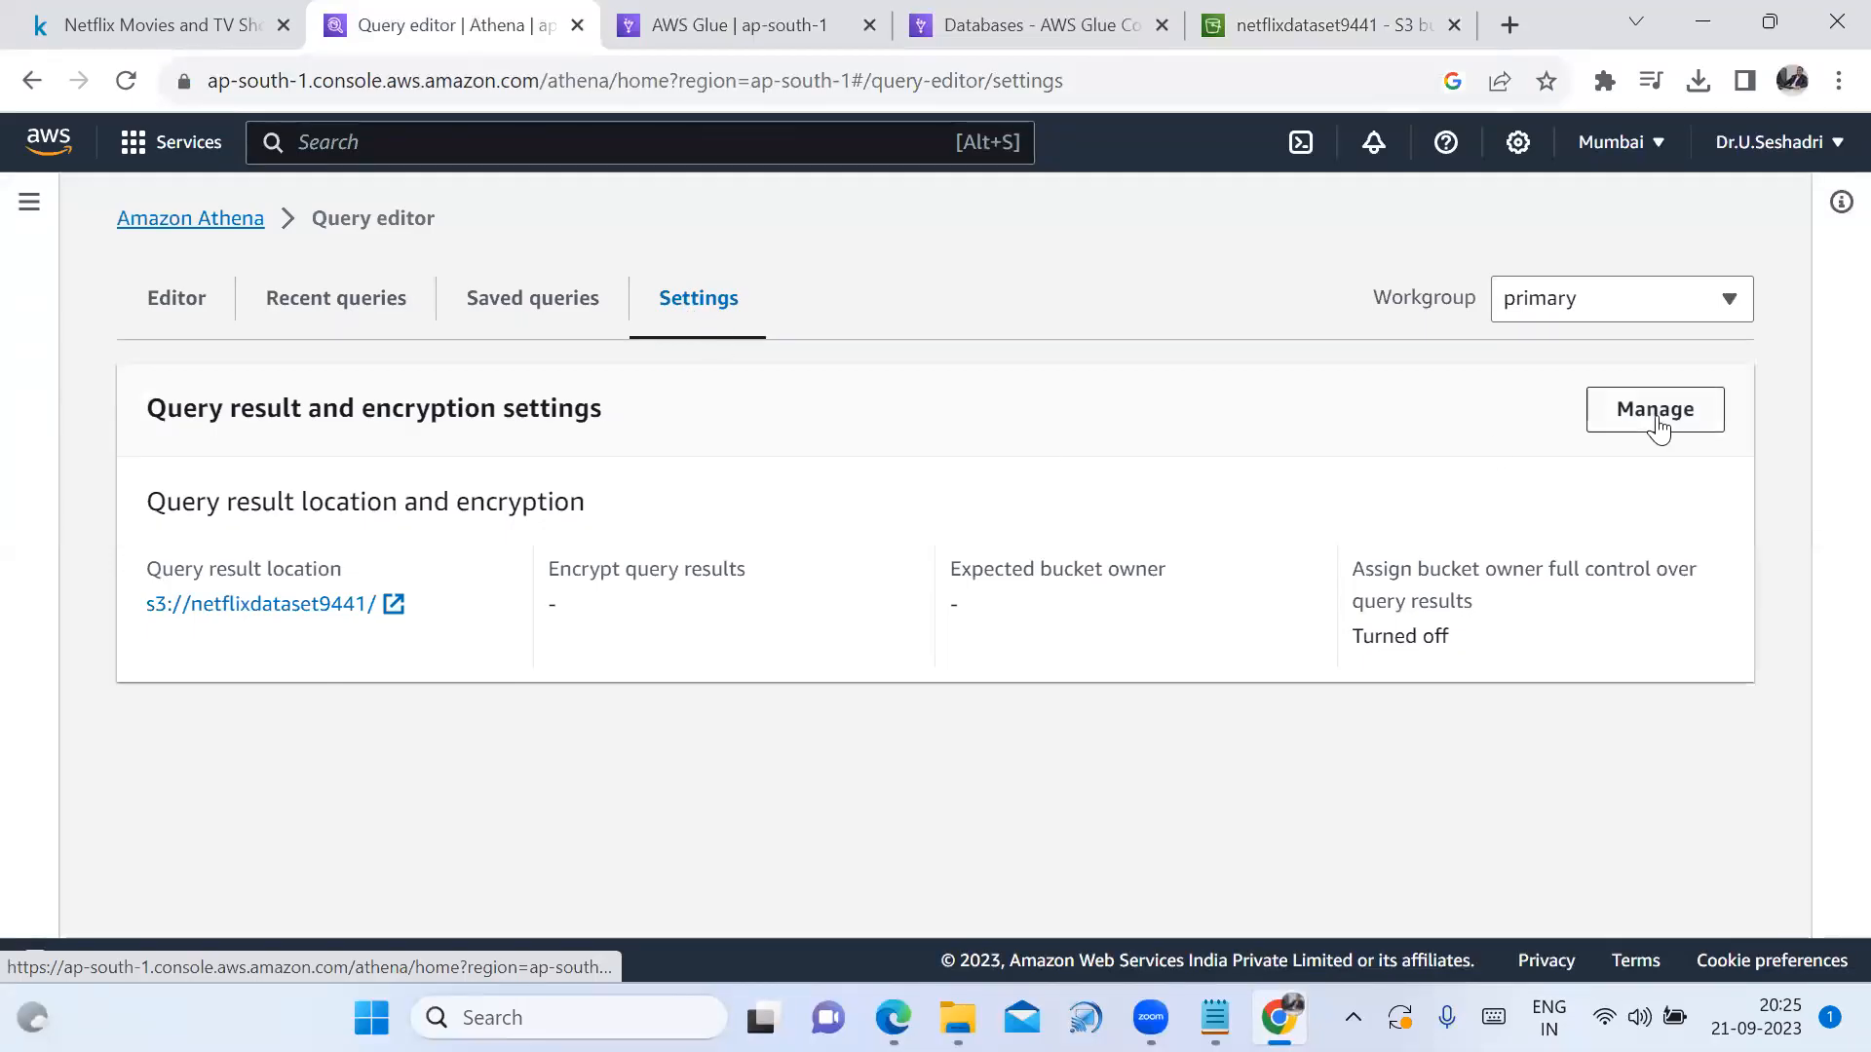
click(1657, 410)
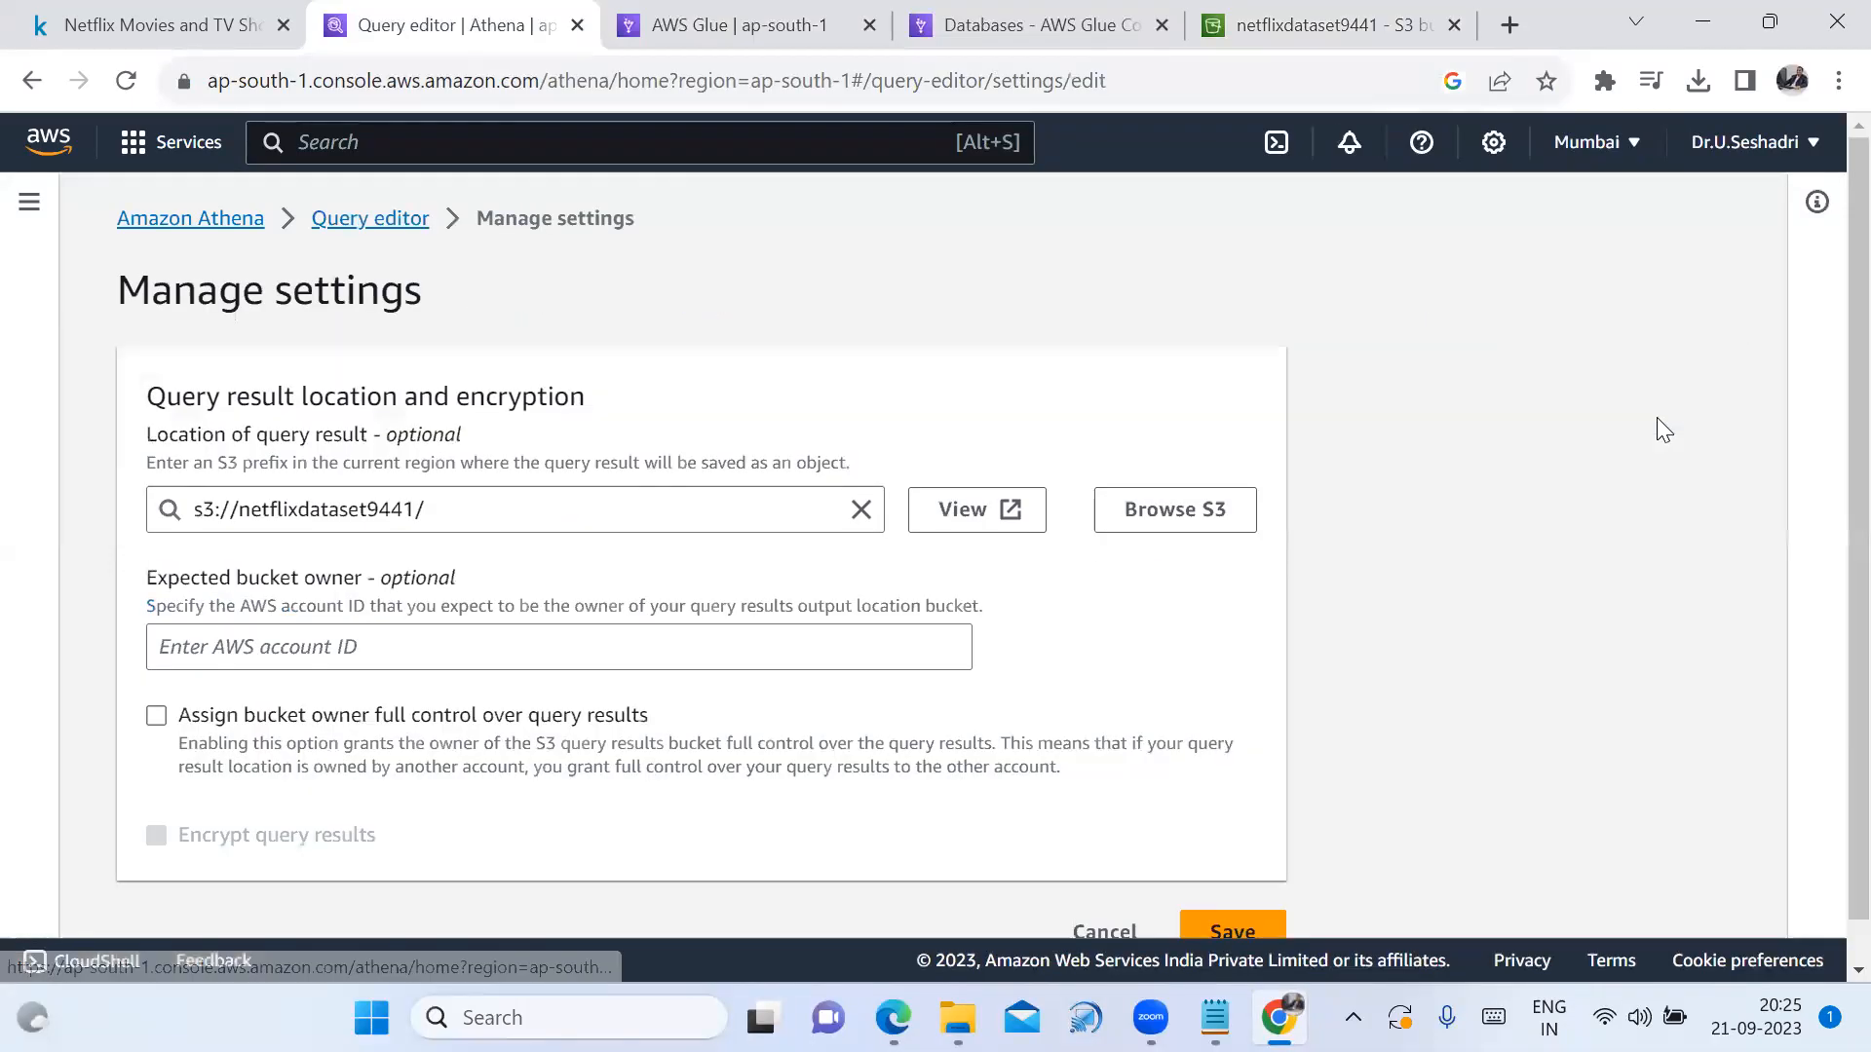
click(817, 507)
drag(427, 509, 158, 508)
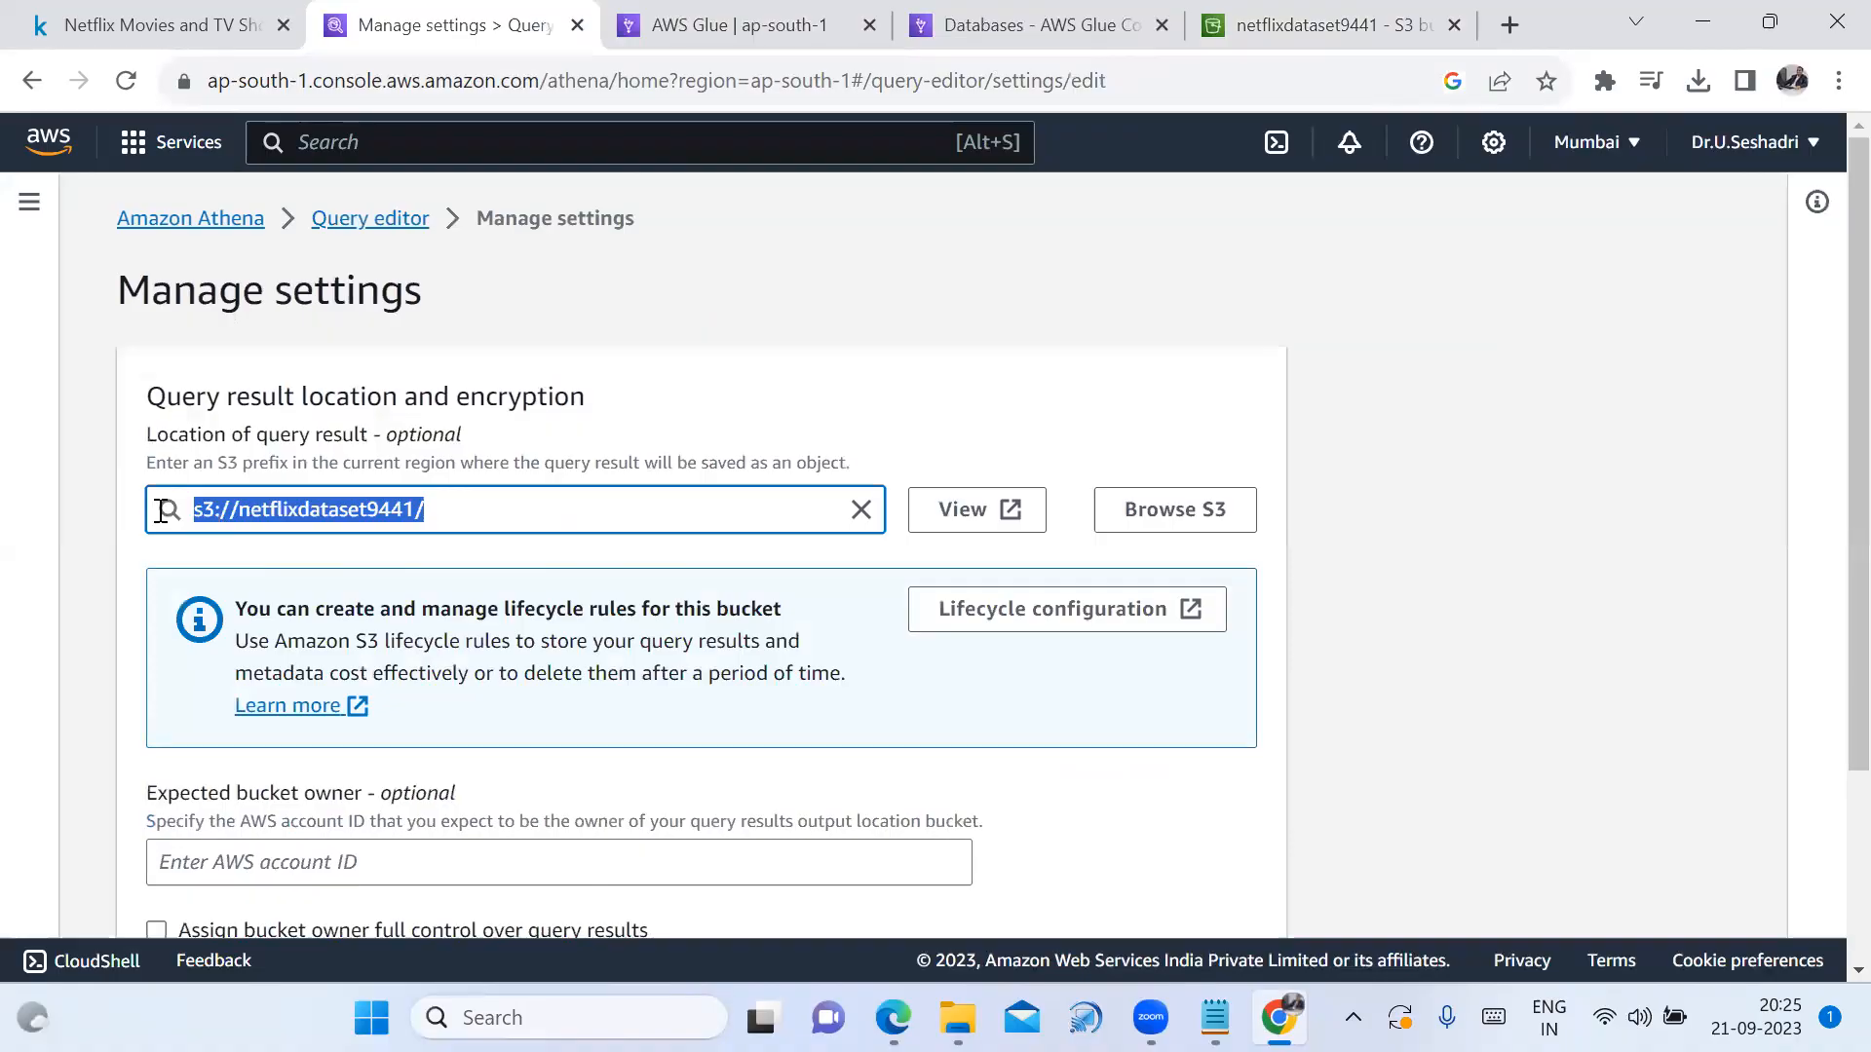
key(BackSpace)
scroll(1245, 877, down, 1)
click(1235, 887)
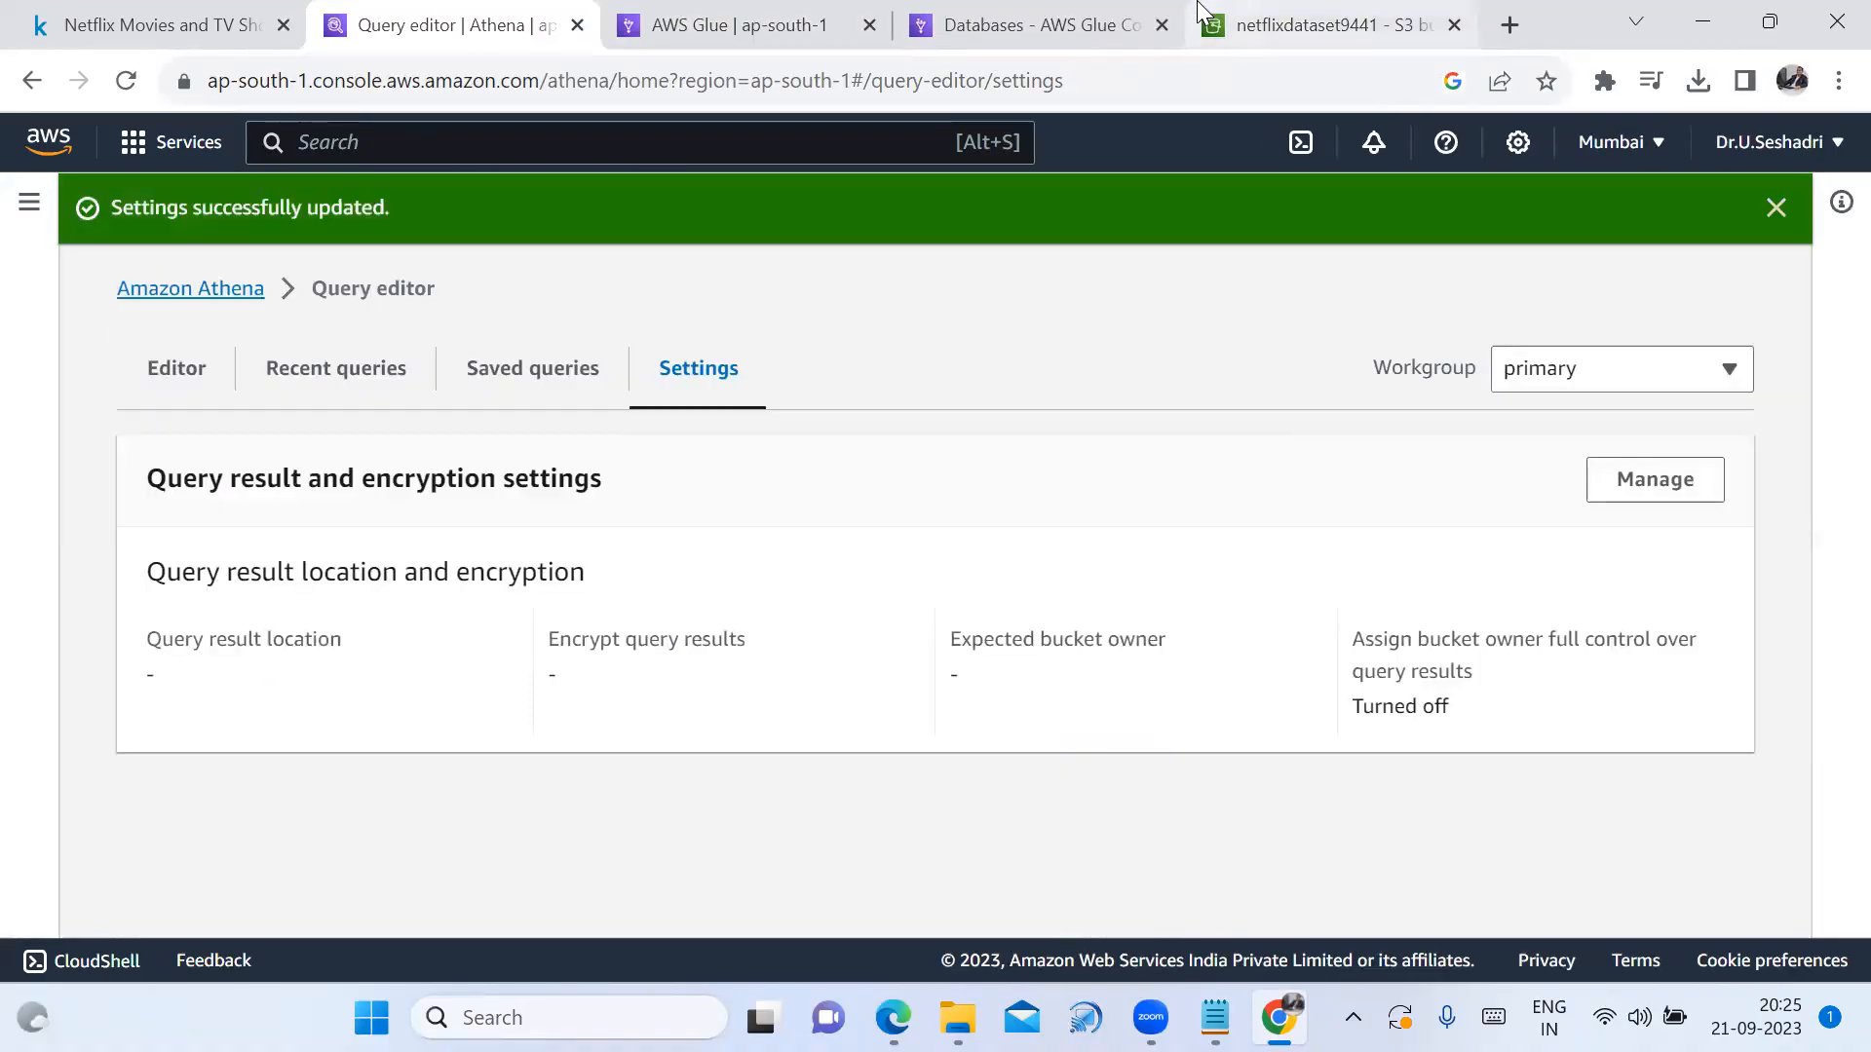
Empty the netflixdataset9441 bucket by confirming with the 'permanently delete' phrase
click(1315, 27)
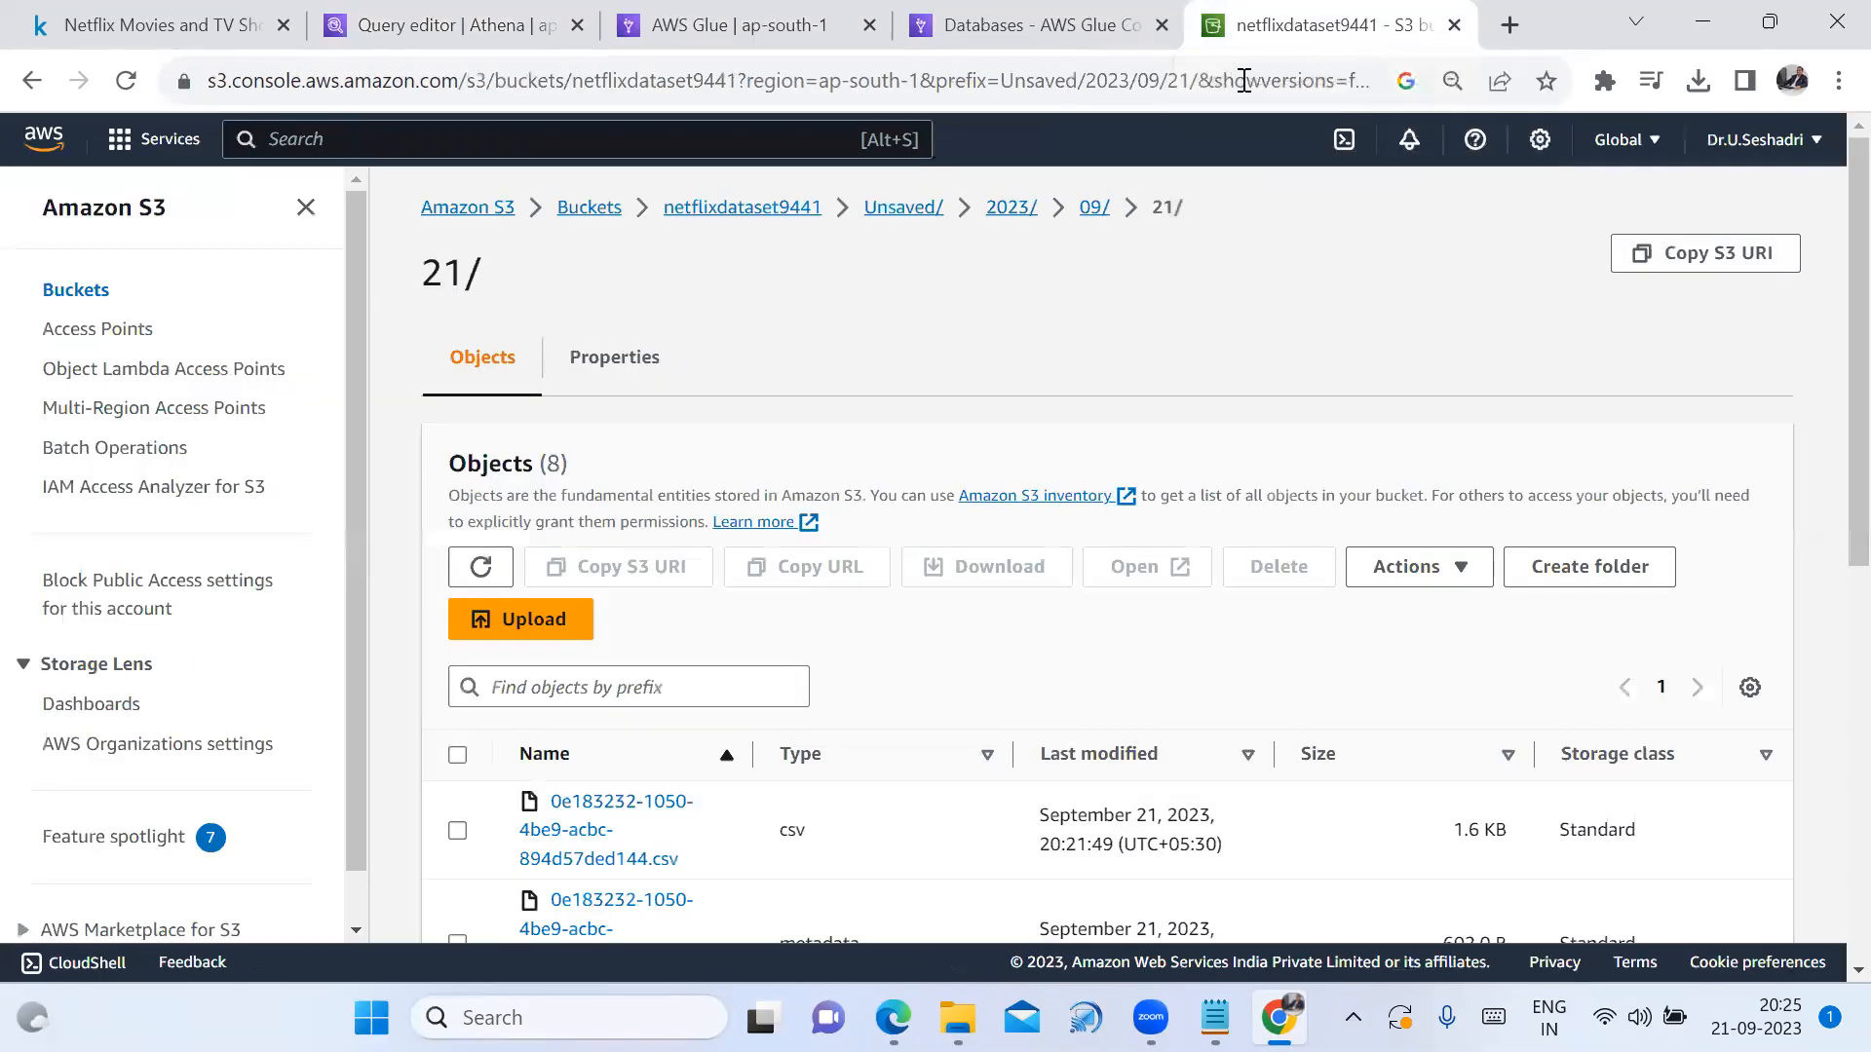
click(588, 207)
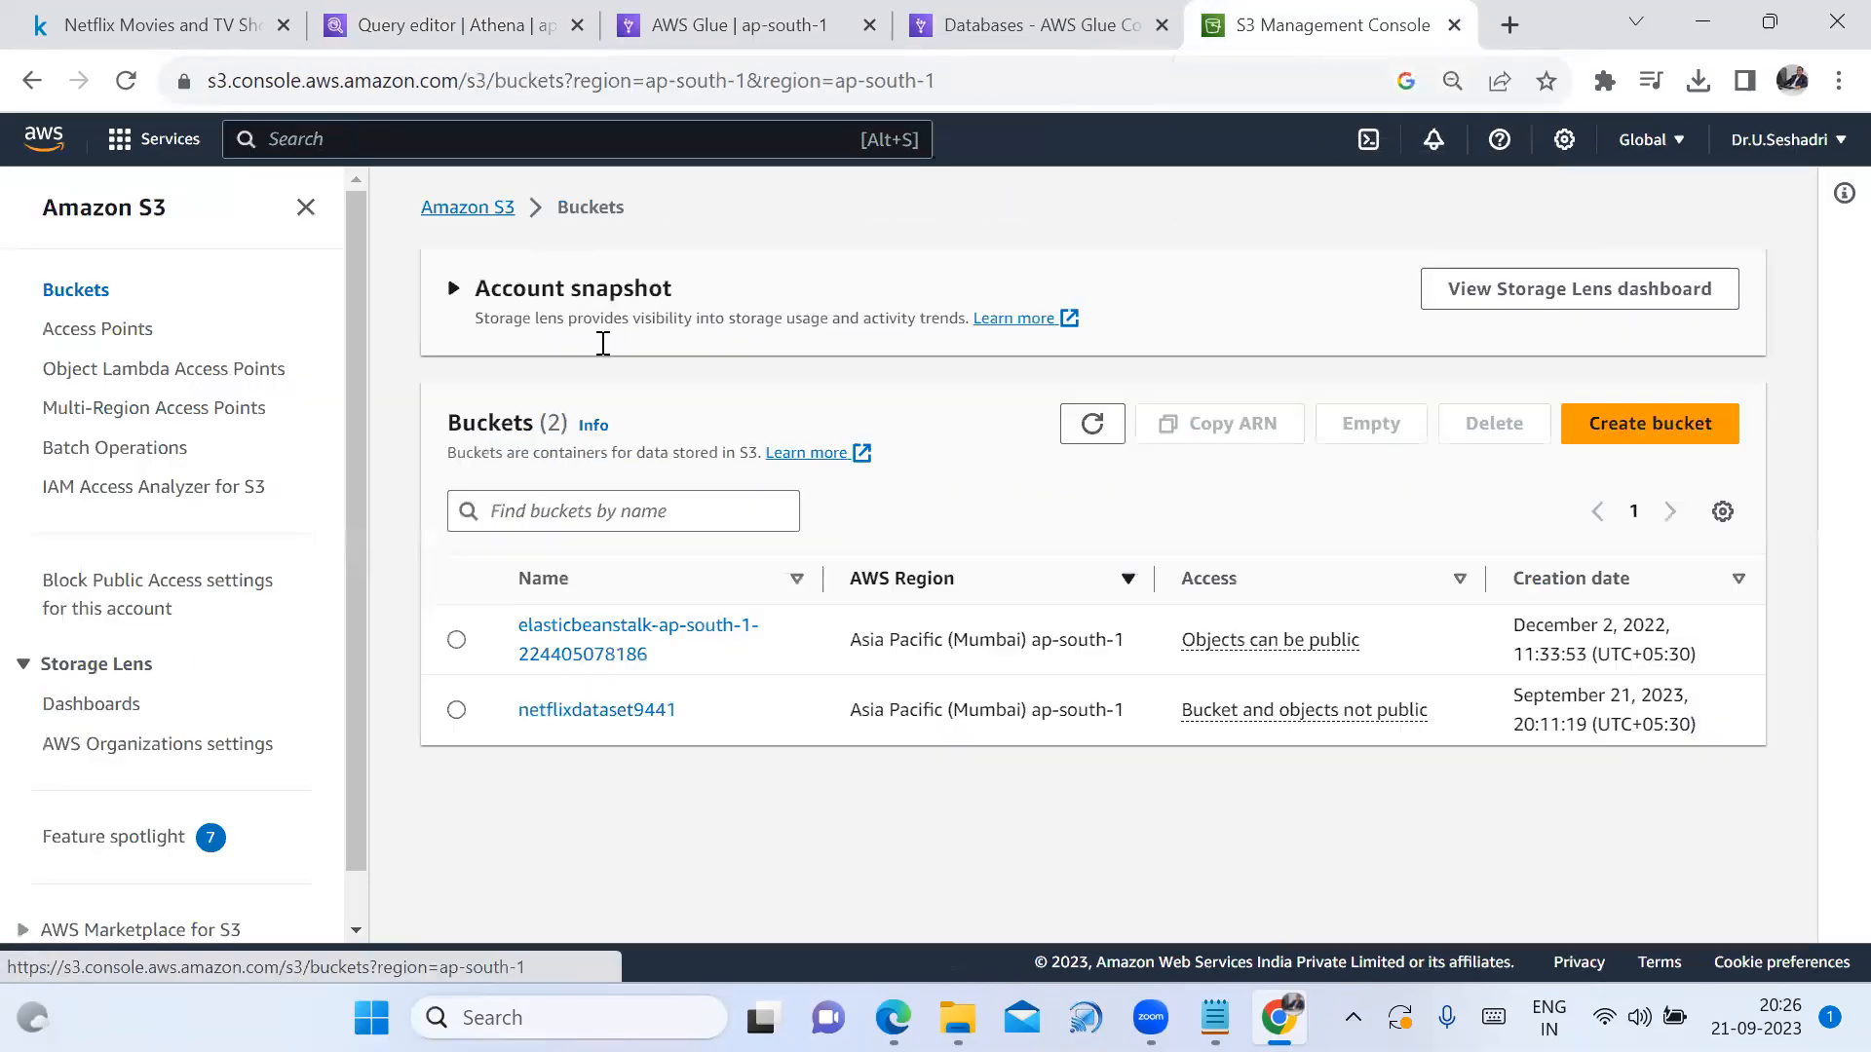
click(456, 709)
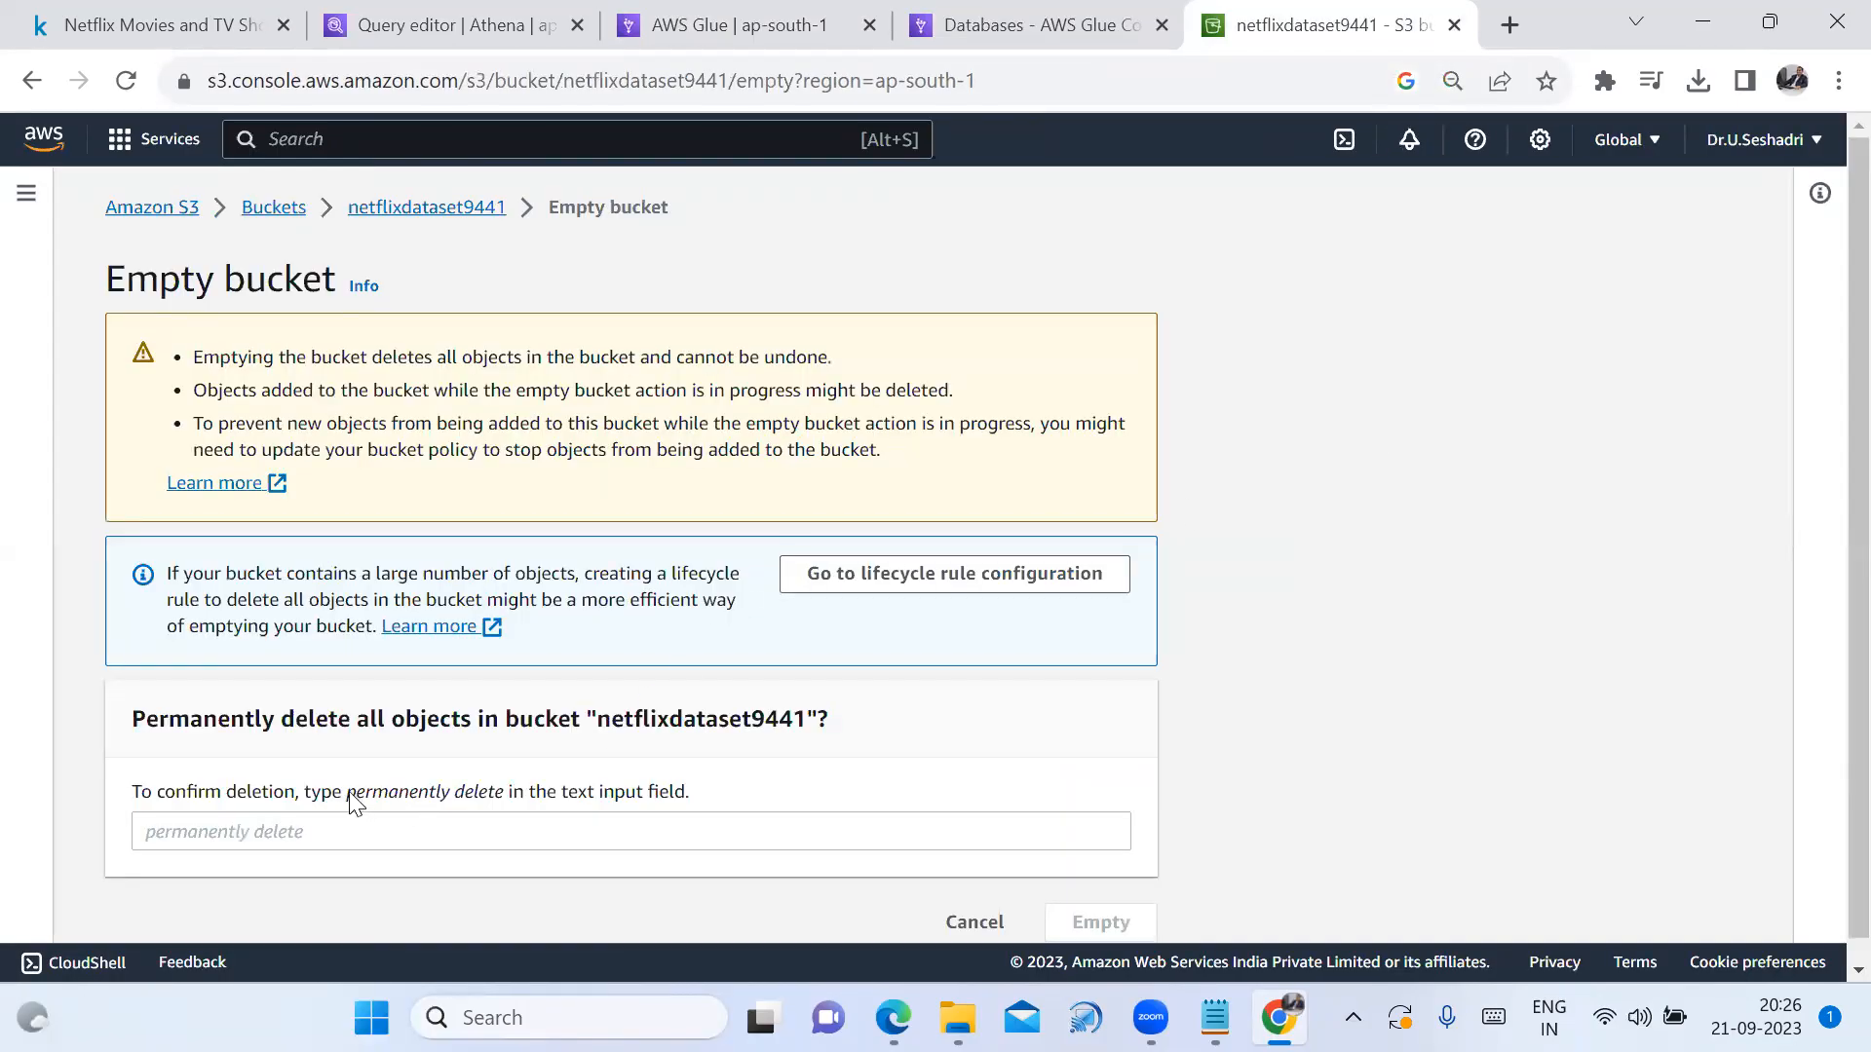
drag(348, 793, 510, 805)
key(ctrl+c)
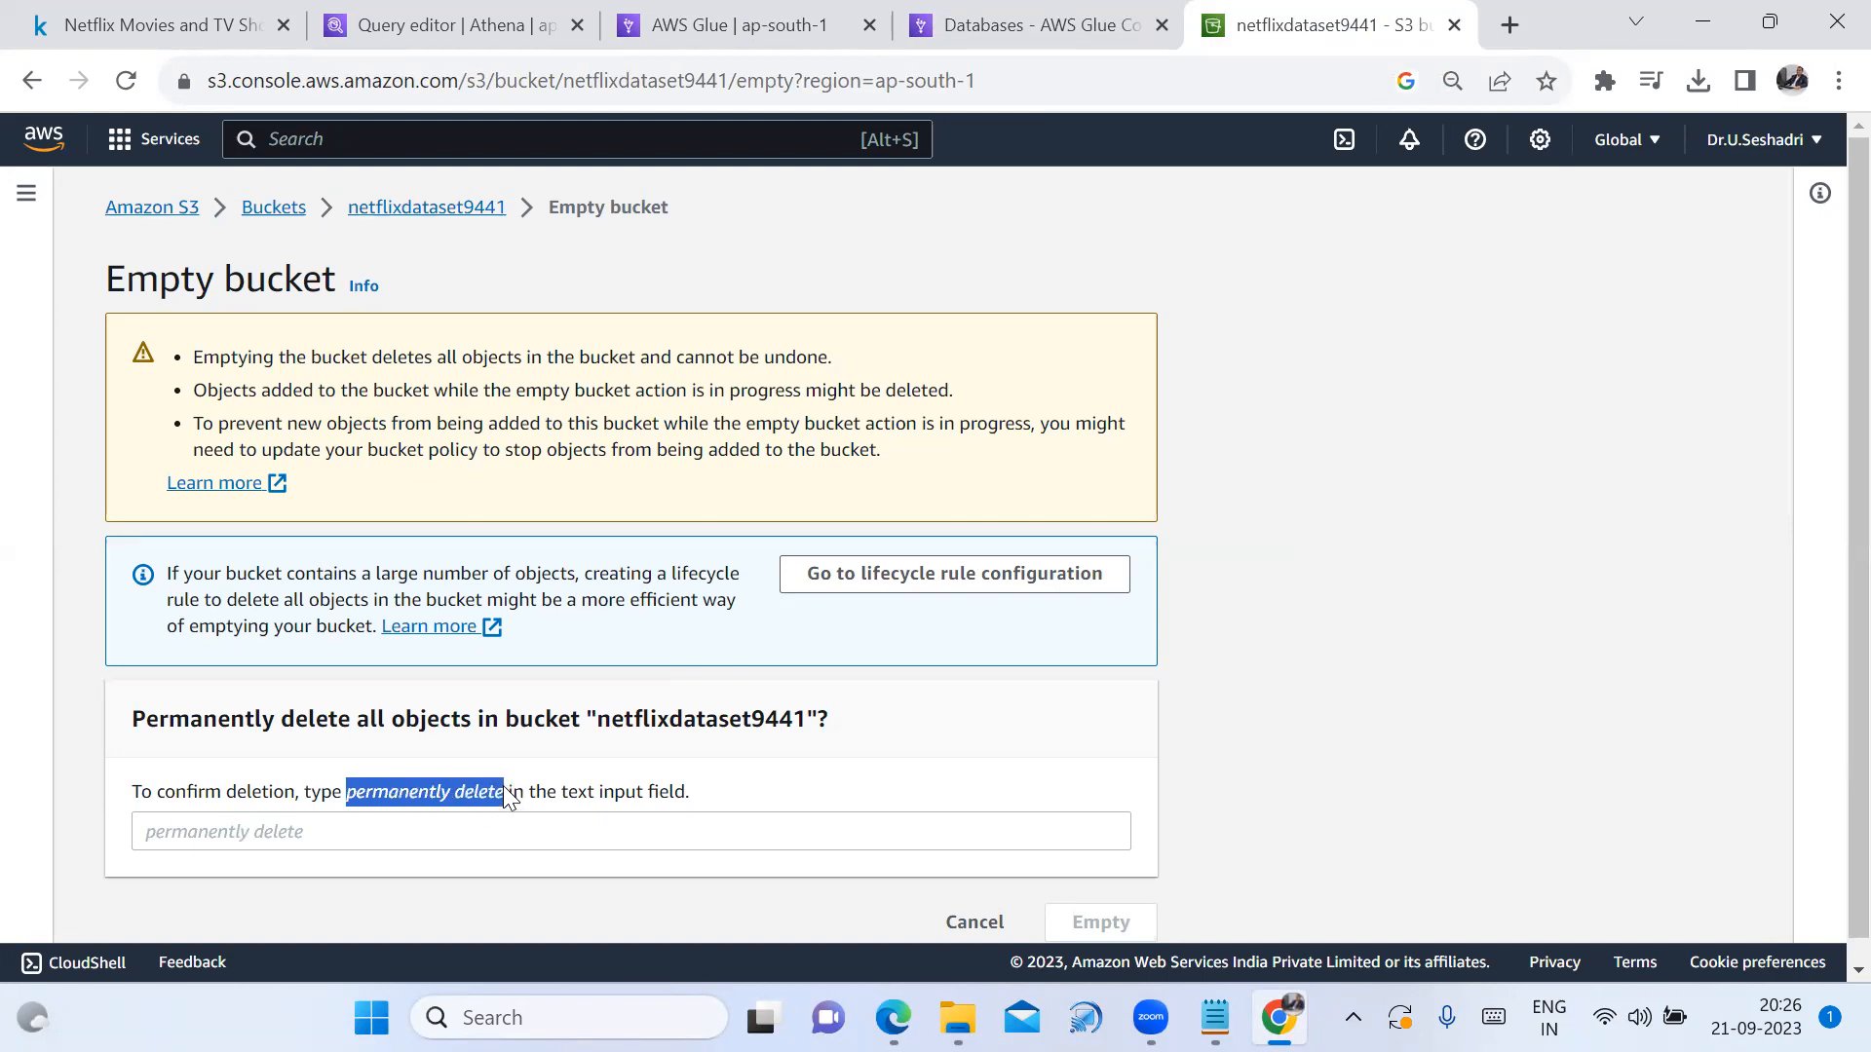
click(627, 846)
key(ctrl+v)
click(1081, 932)
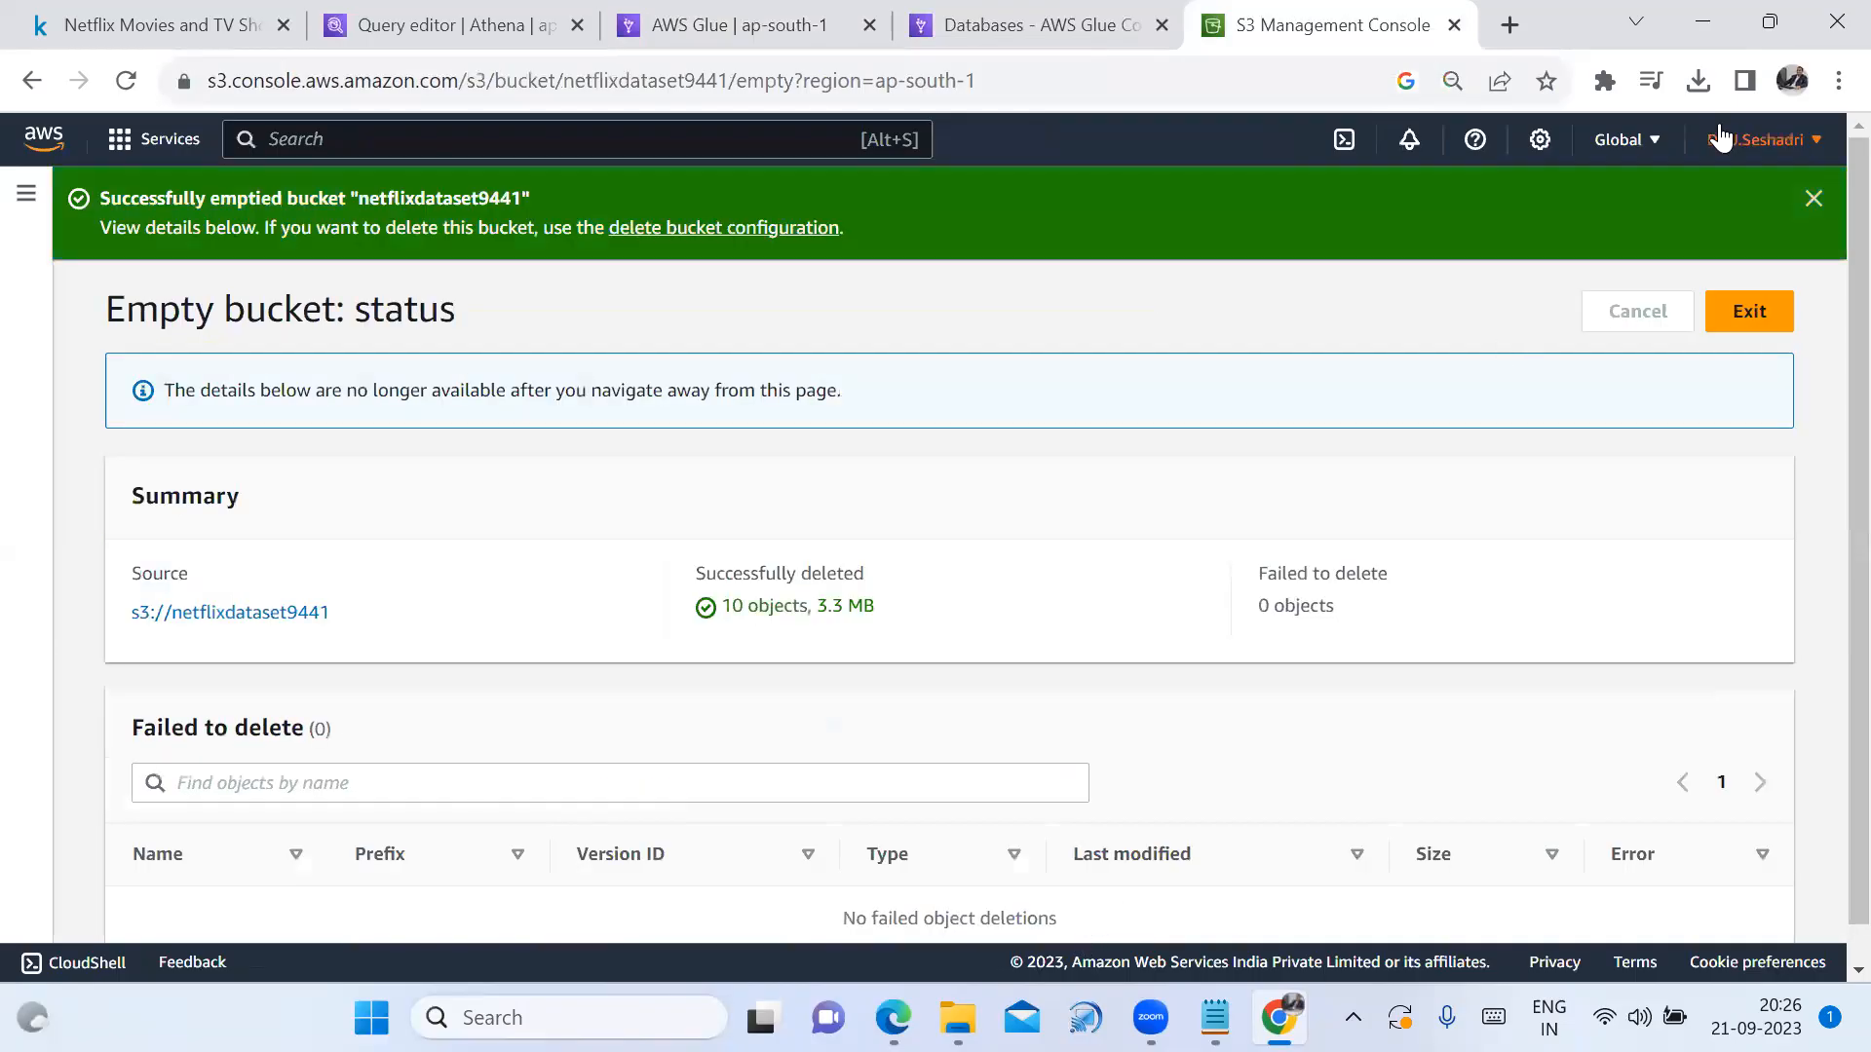
click(1813, 198)
click(1752, 224)
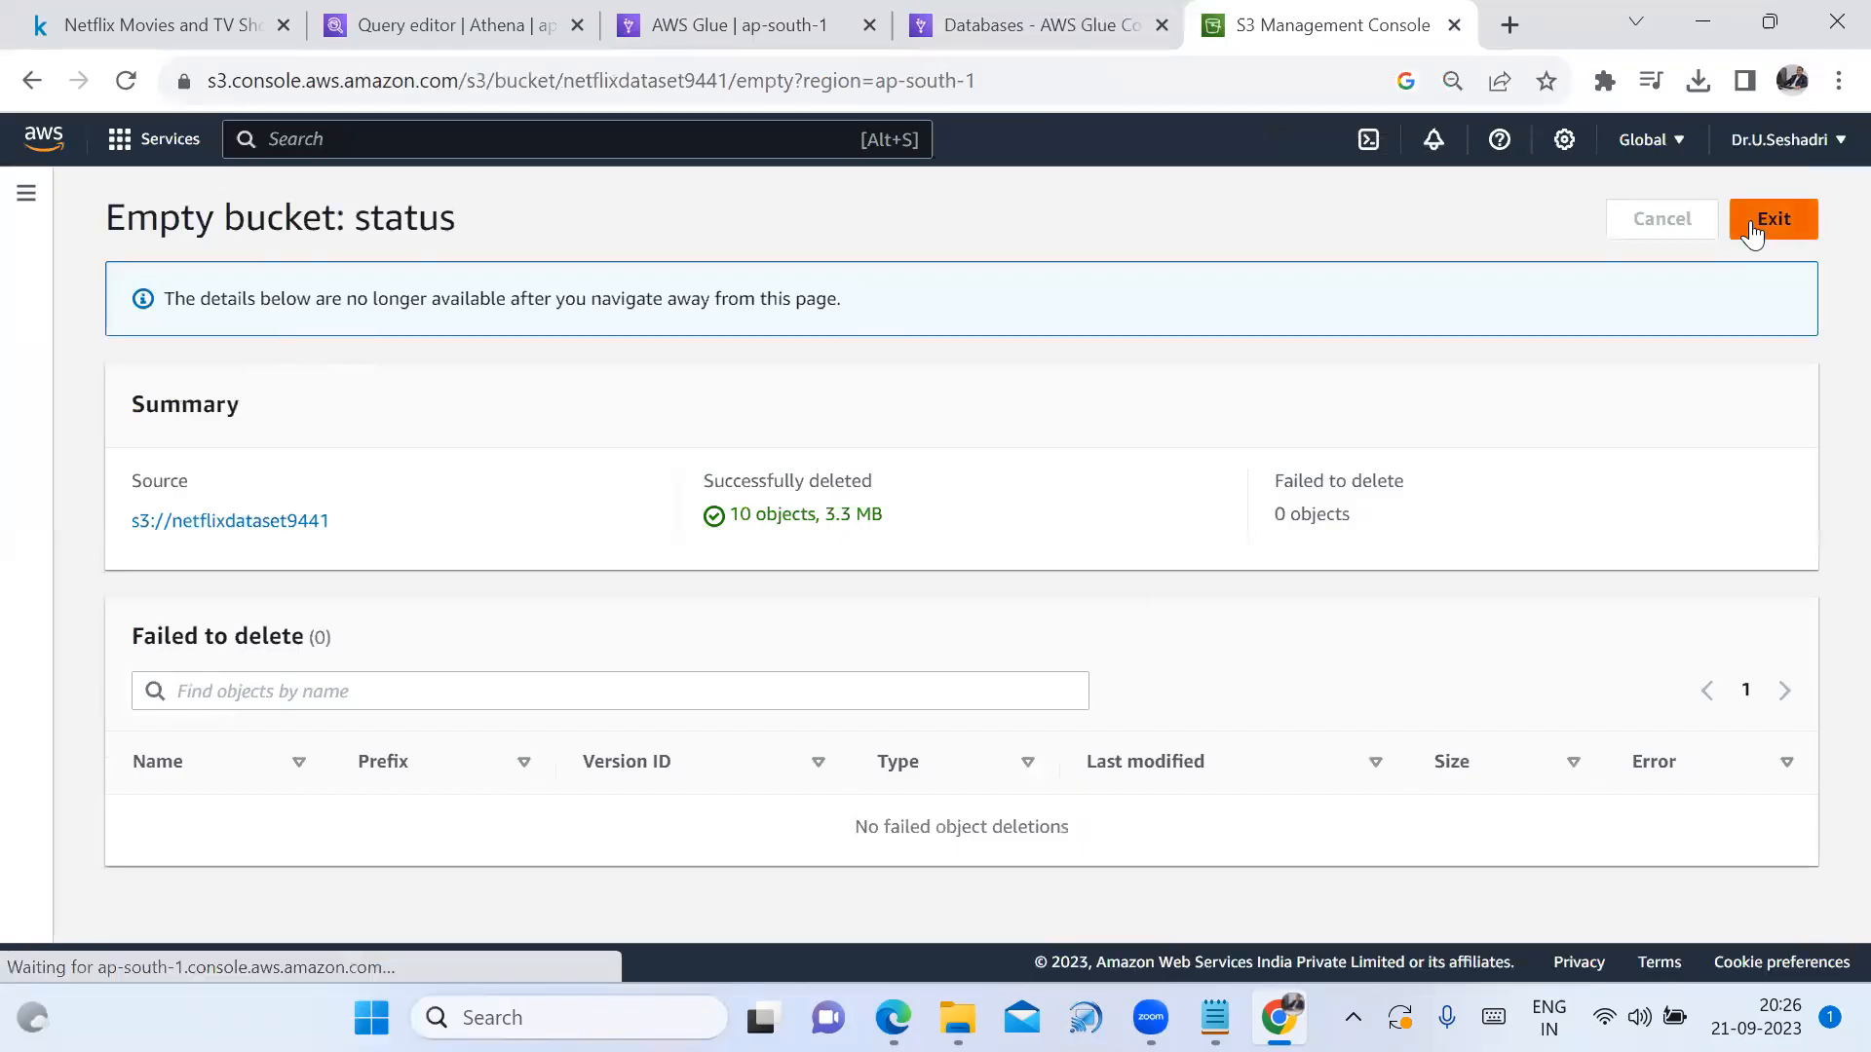
Delete the netflixdataset9441 bucket, pasting its name to confirm
click(140, 710)
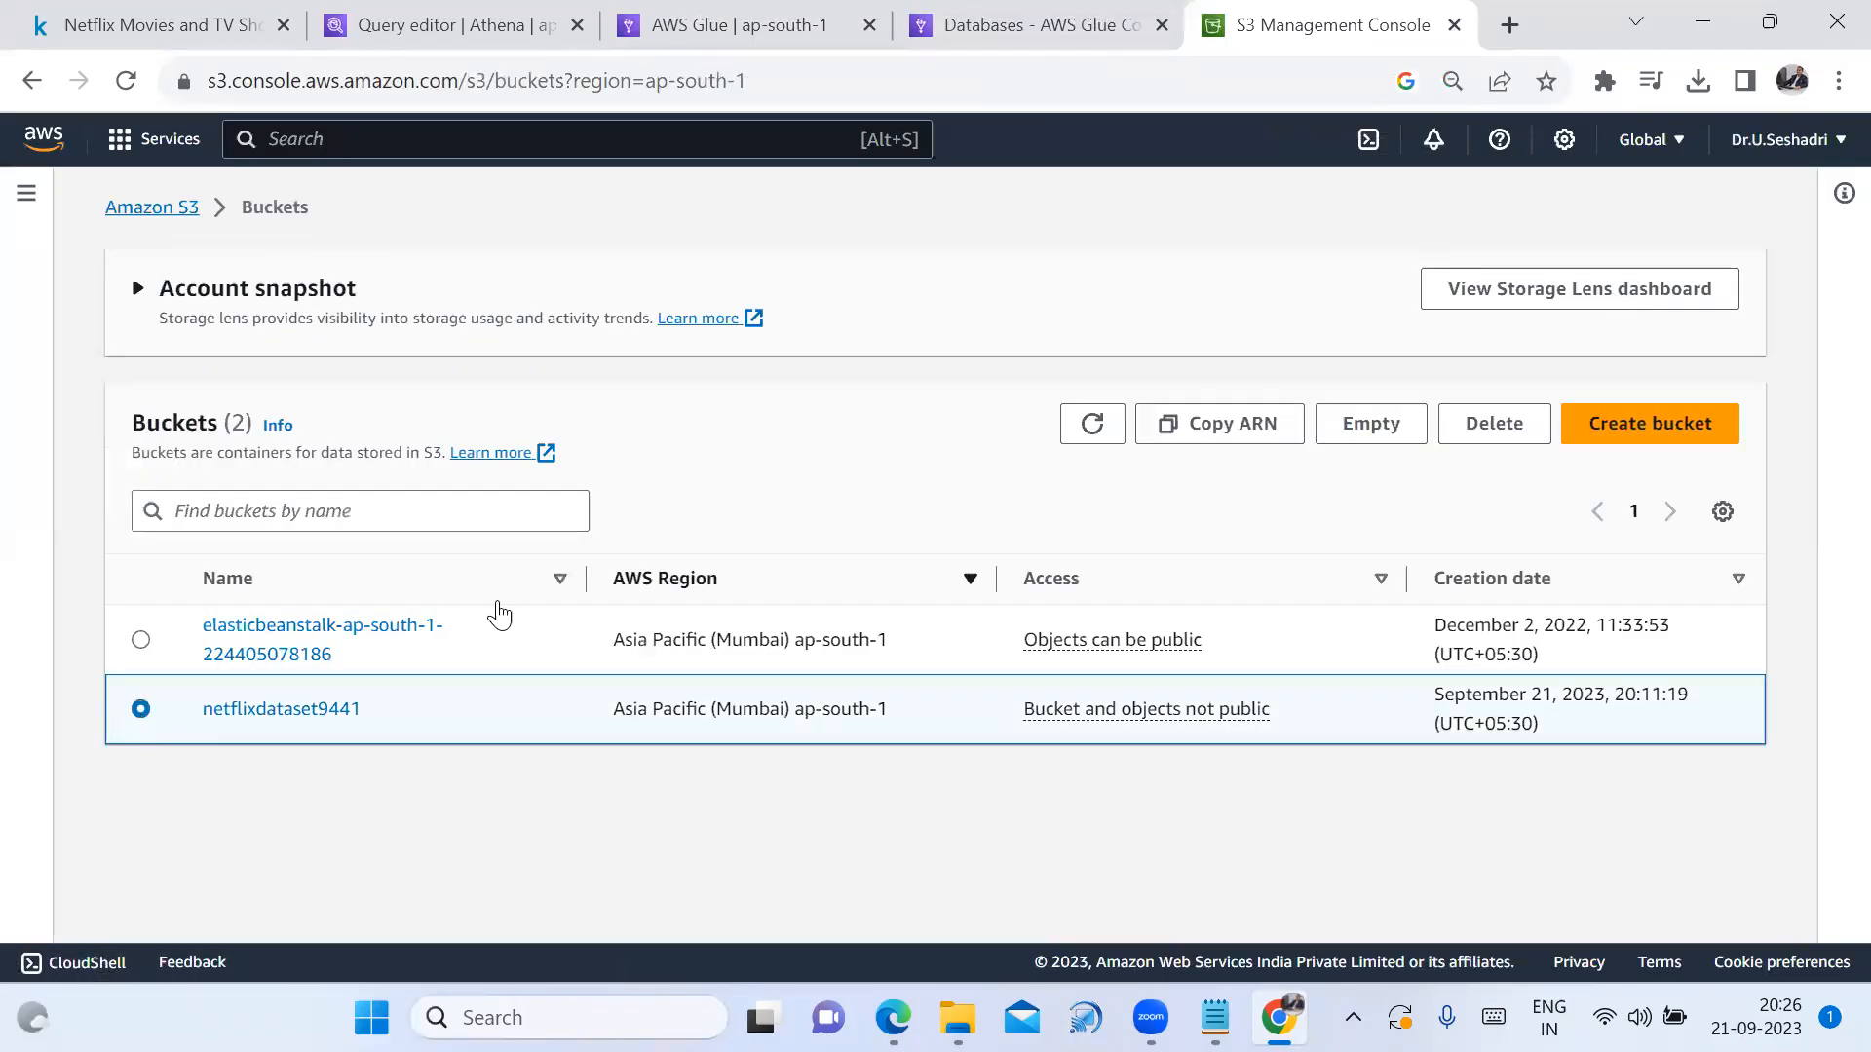
click(1510, 439)
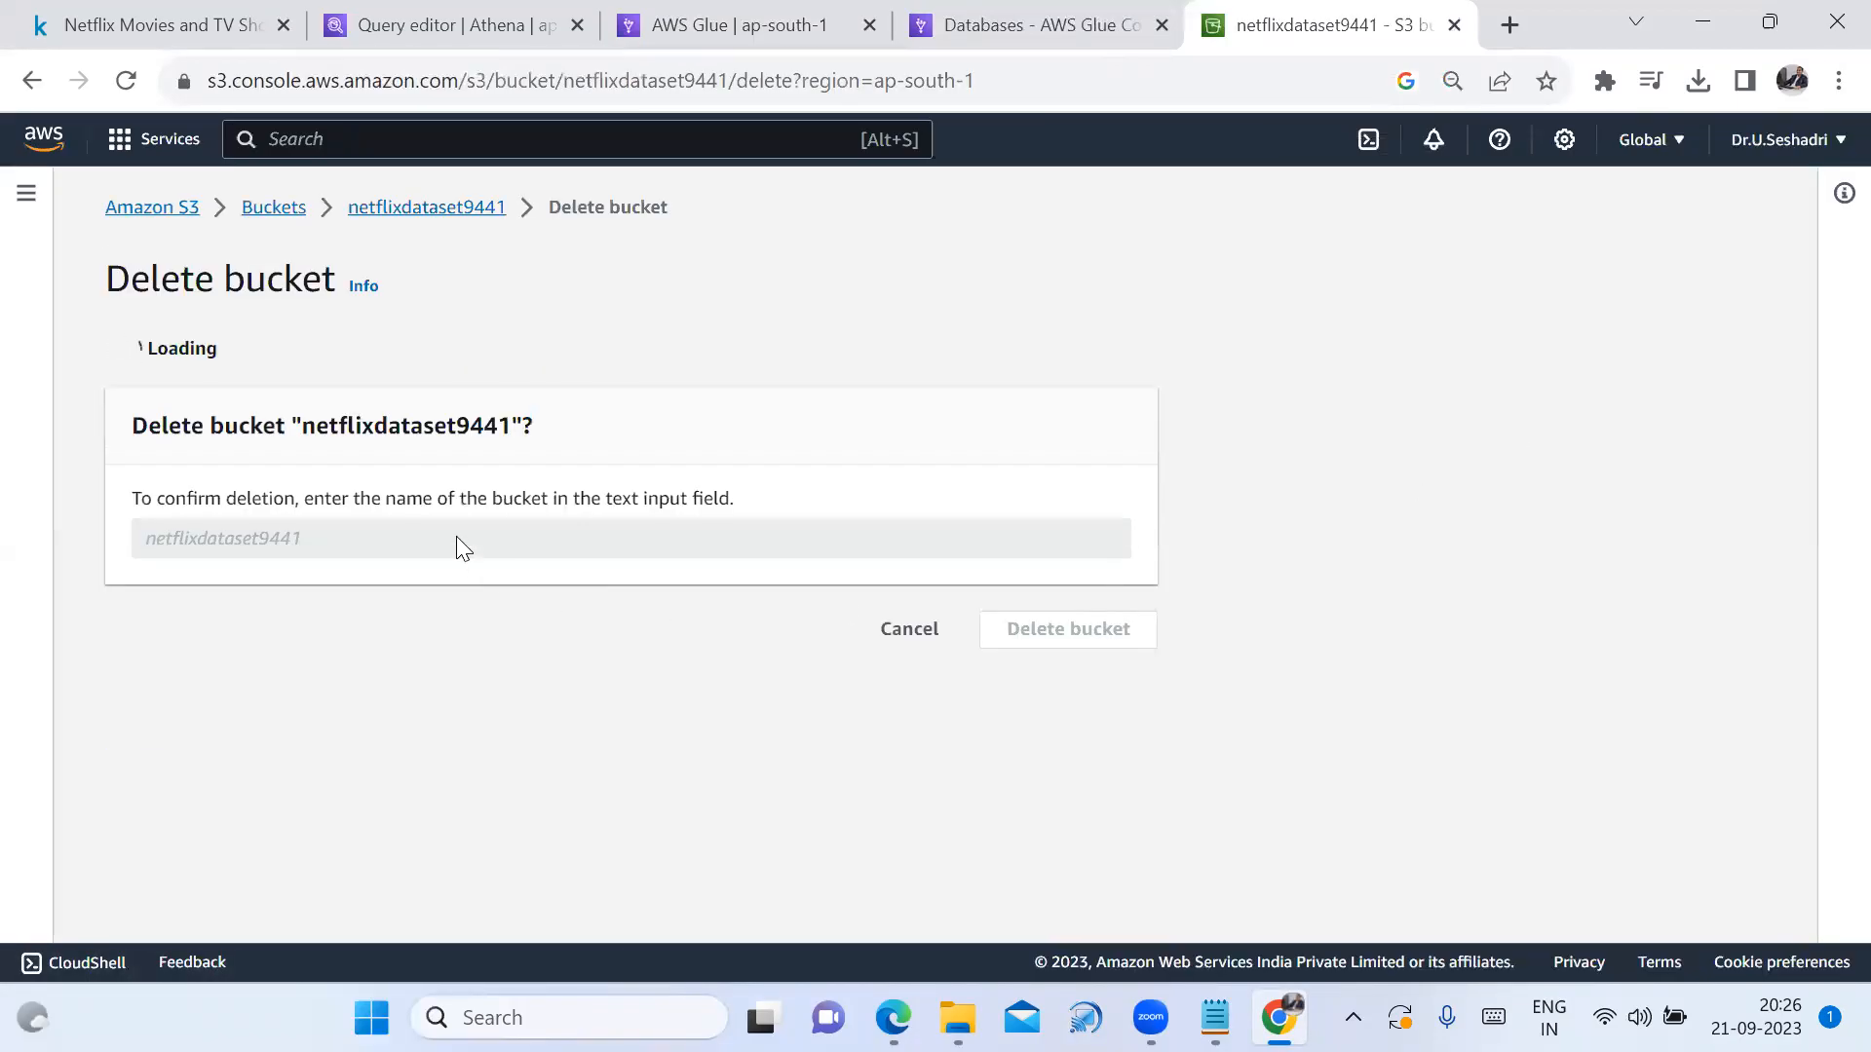
drag(303, 655, 509, 658)
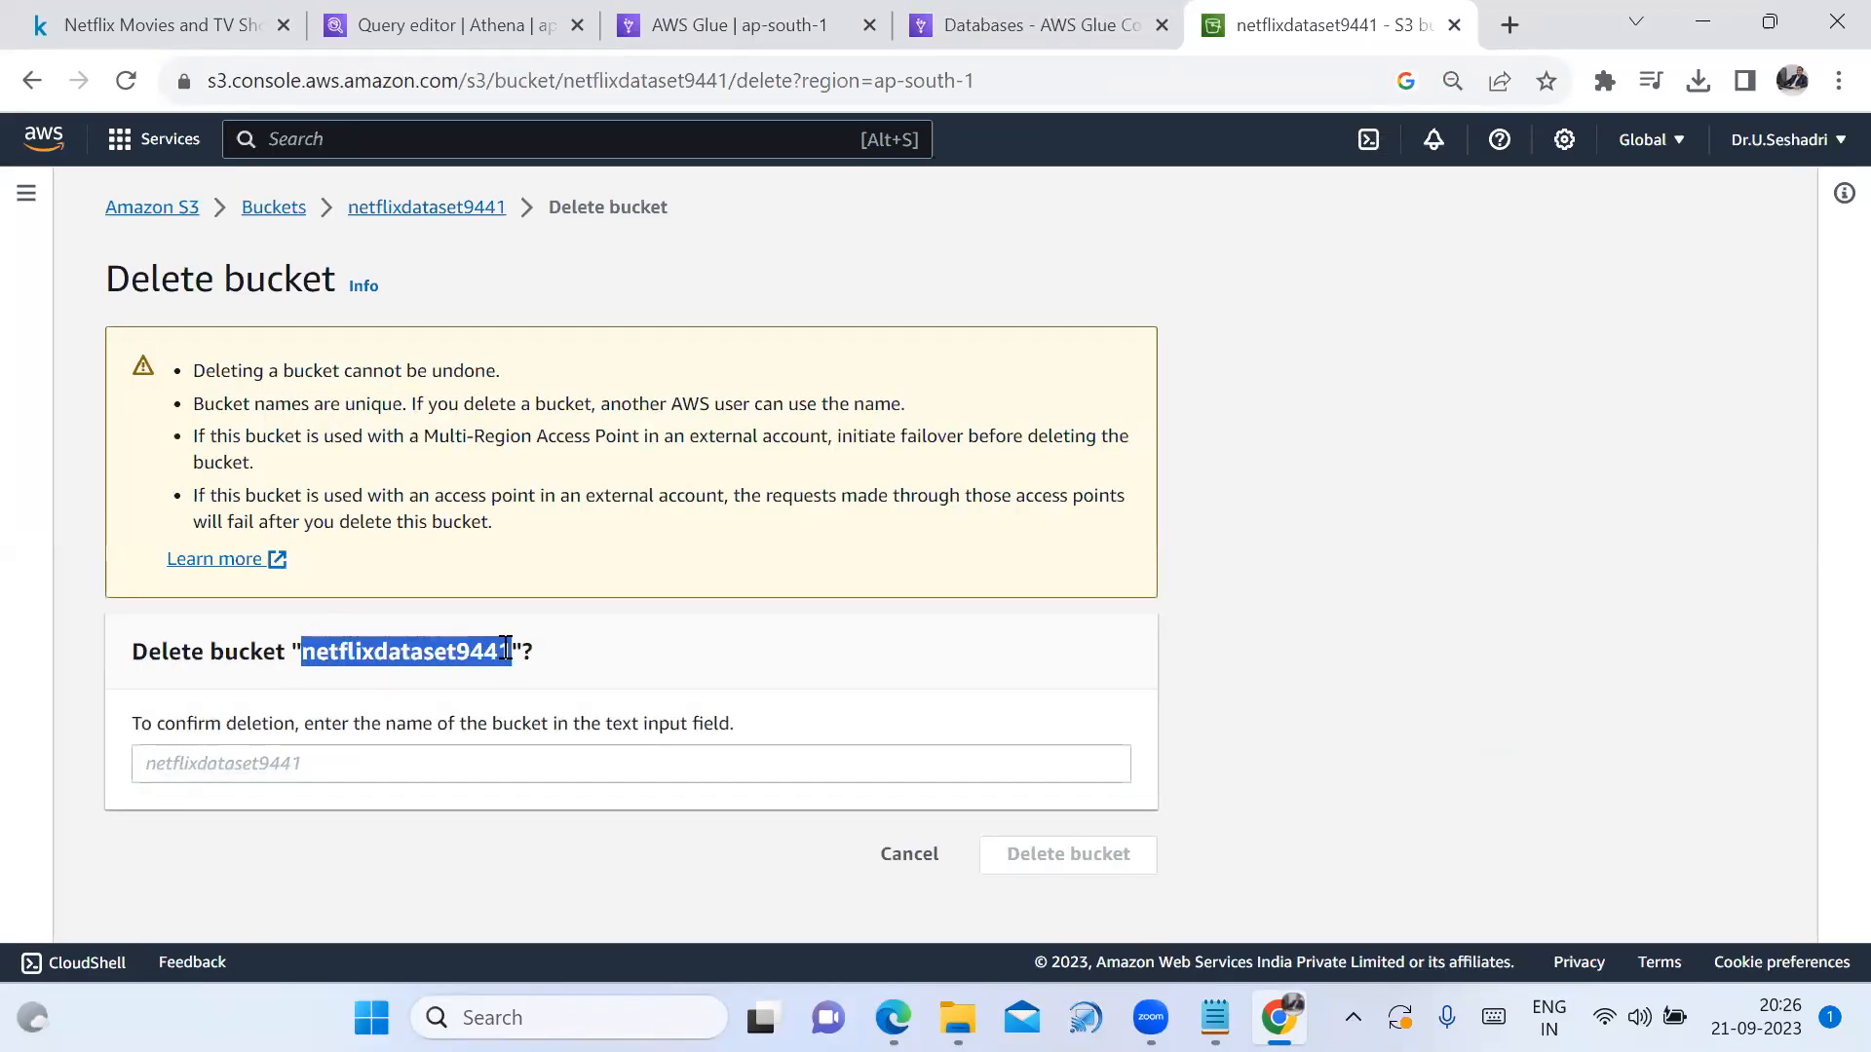
click(392, 766)
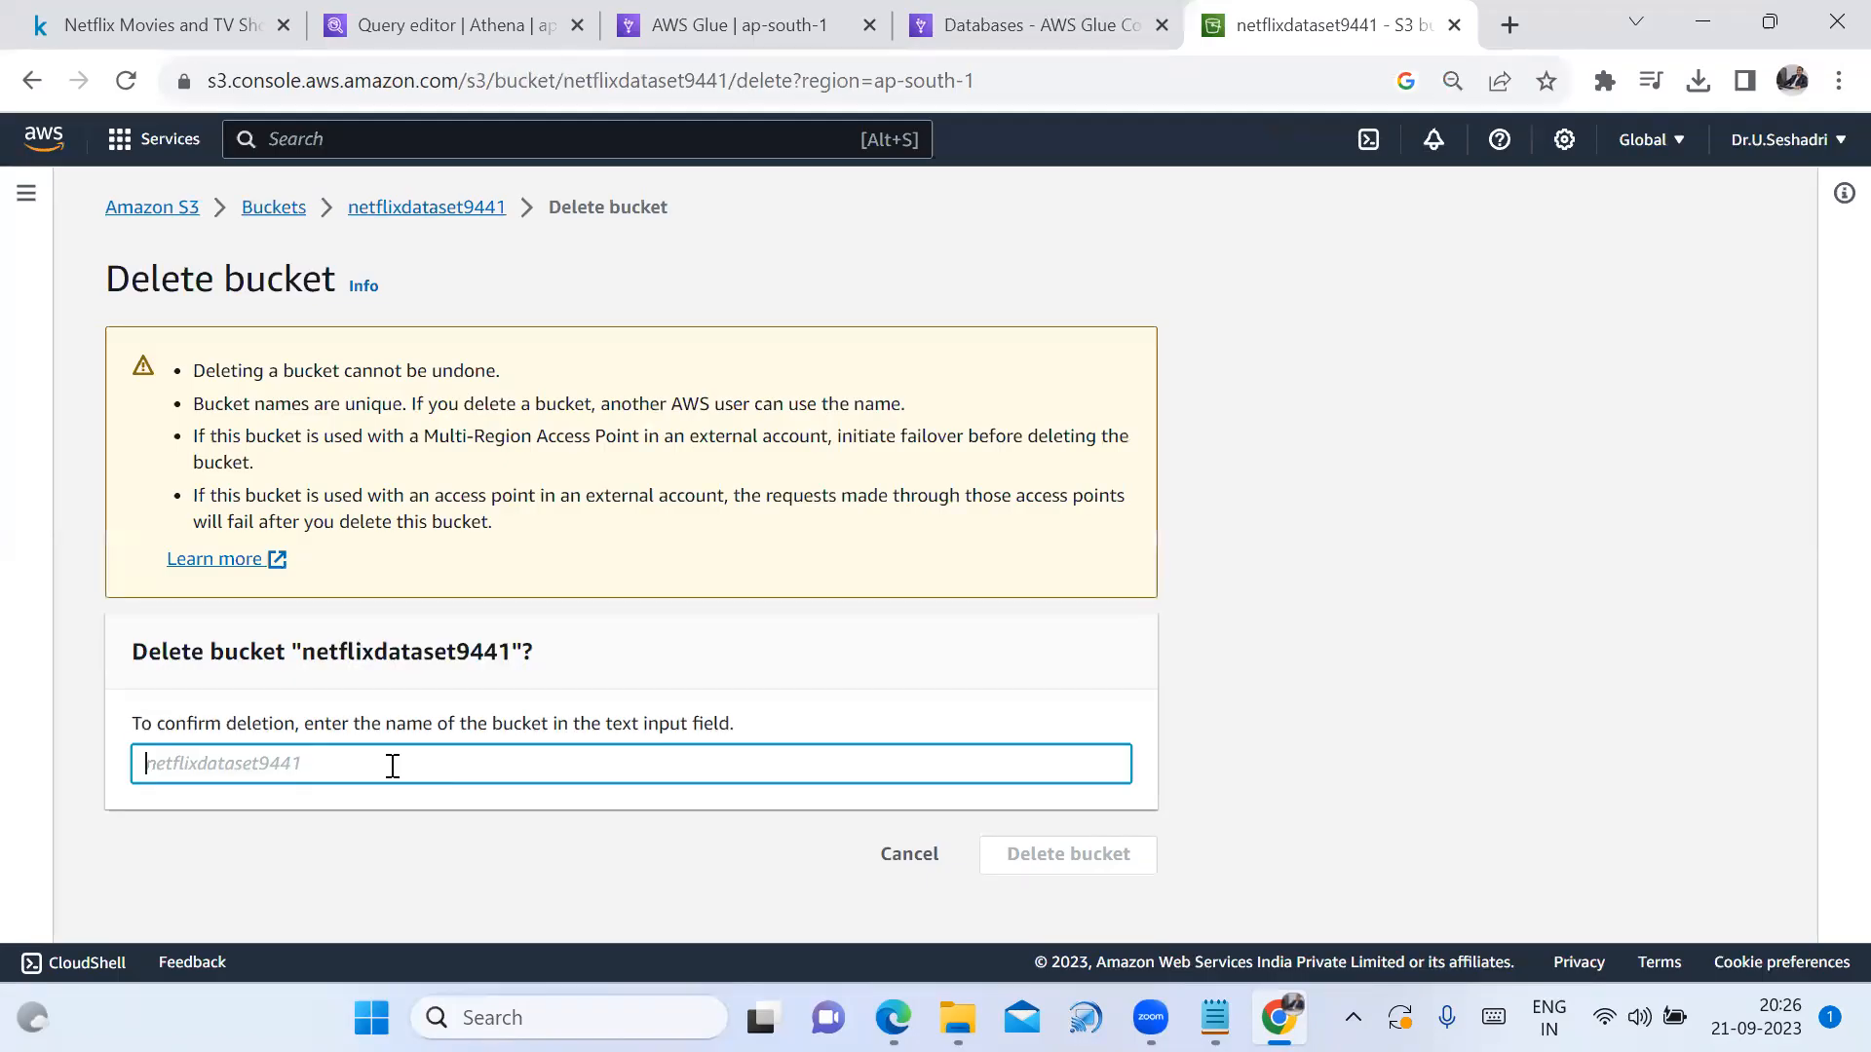
text(netflixdataset9441)
click(1081, 855)
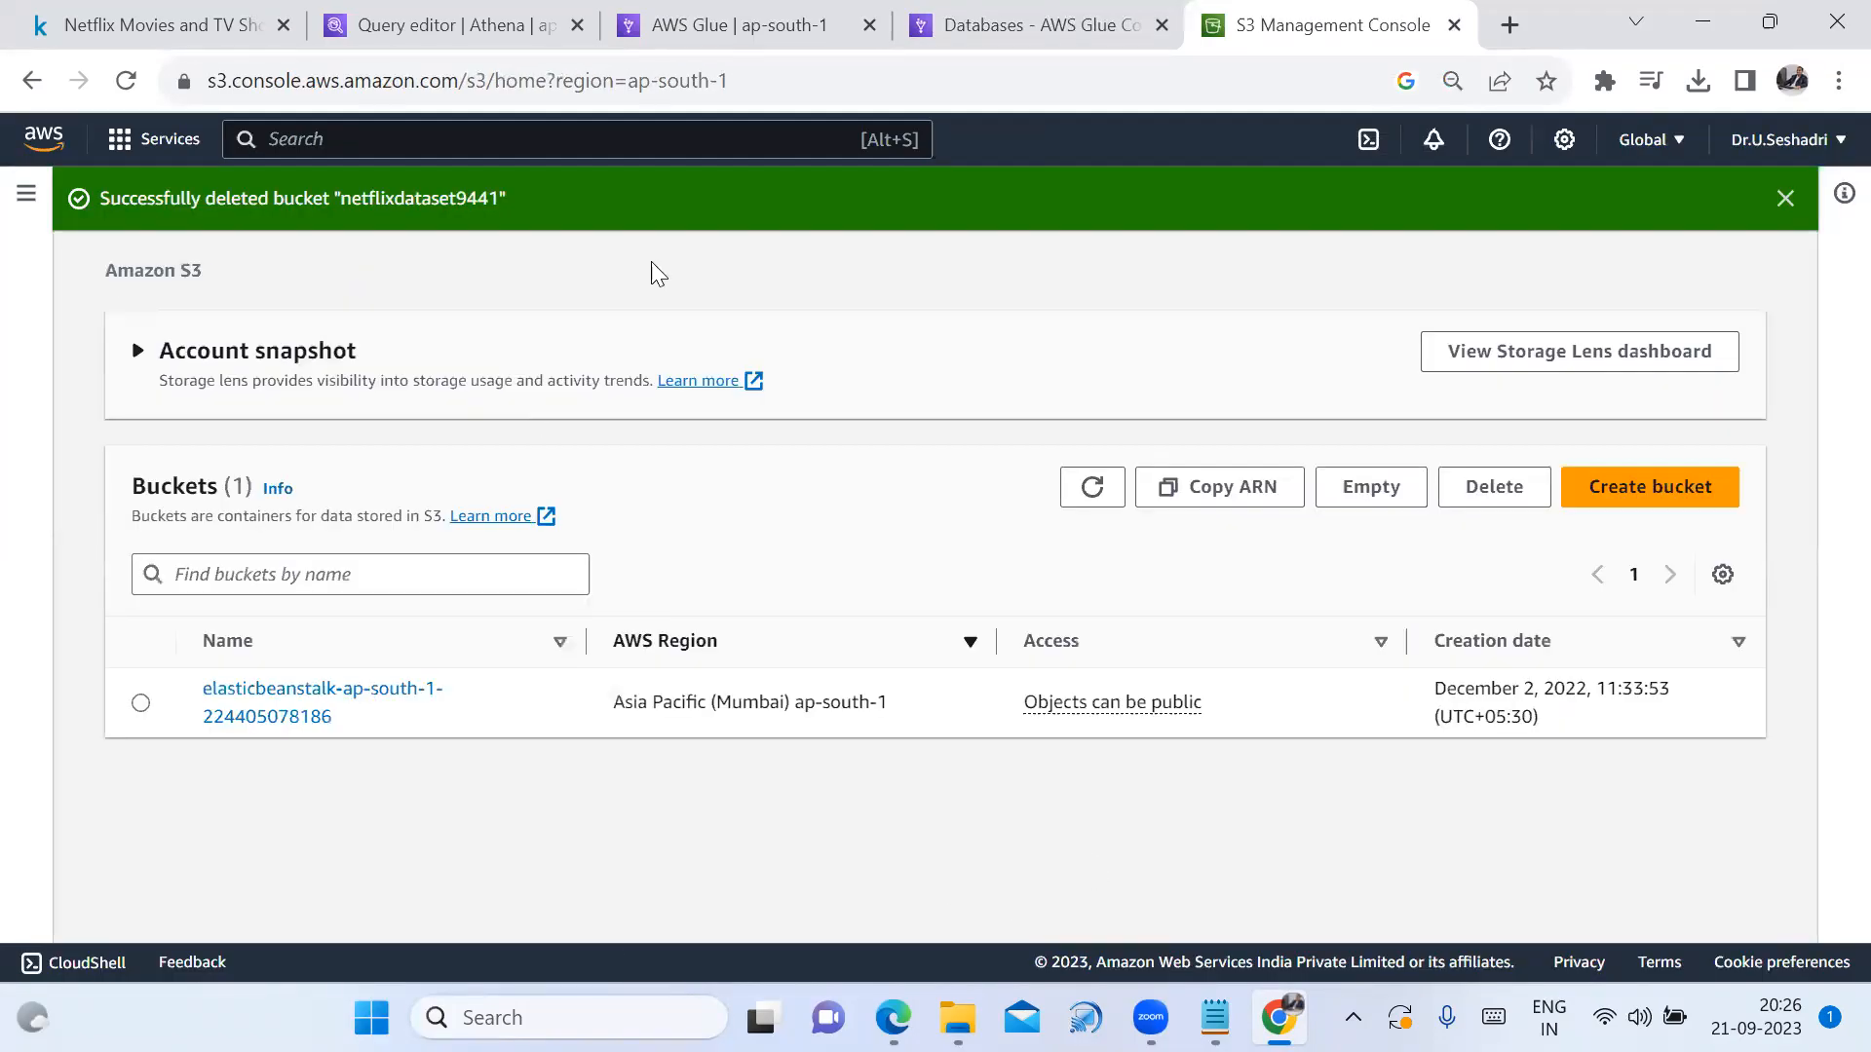
Reach IAM Roles via the console search 'iam' and filter roles by 'net'
click(1785, 199)
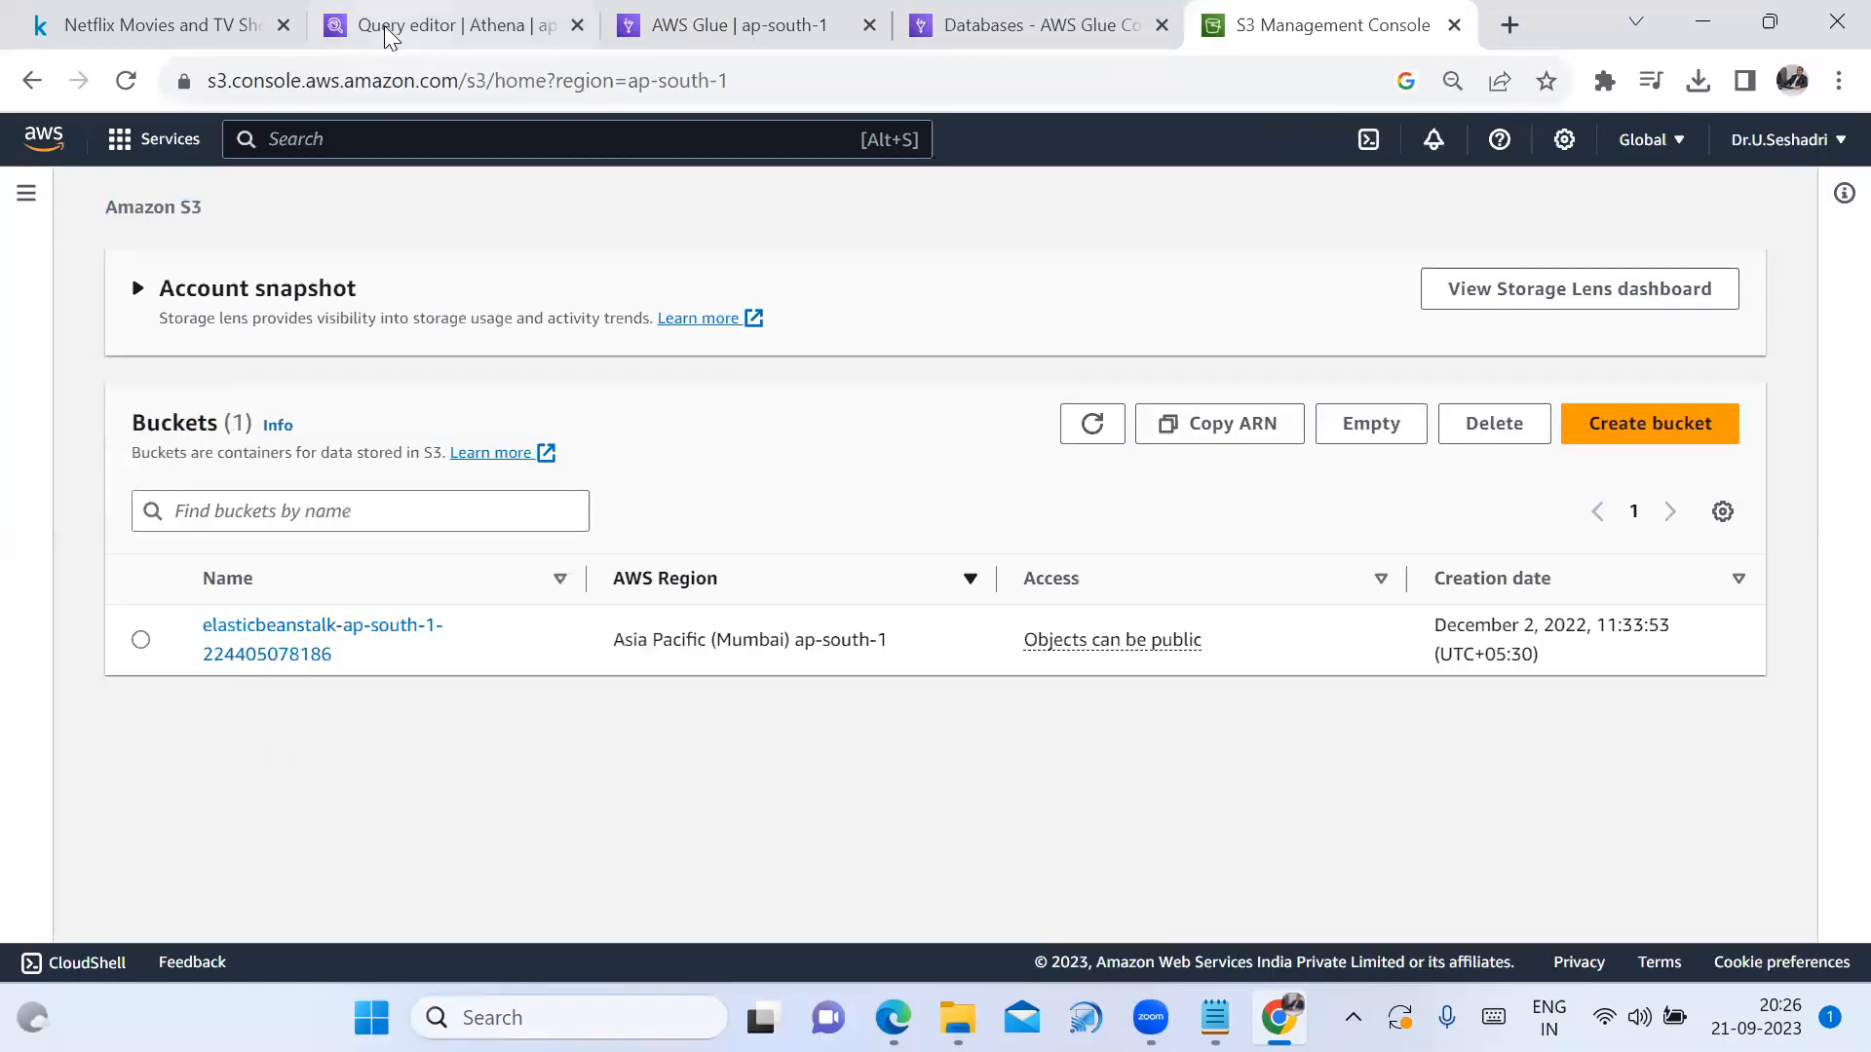
click(467, 25)
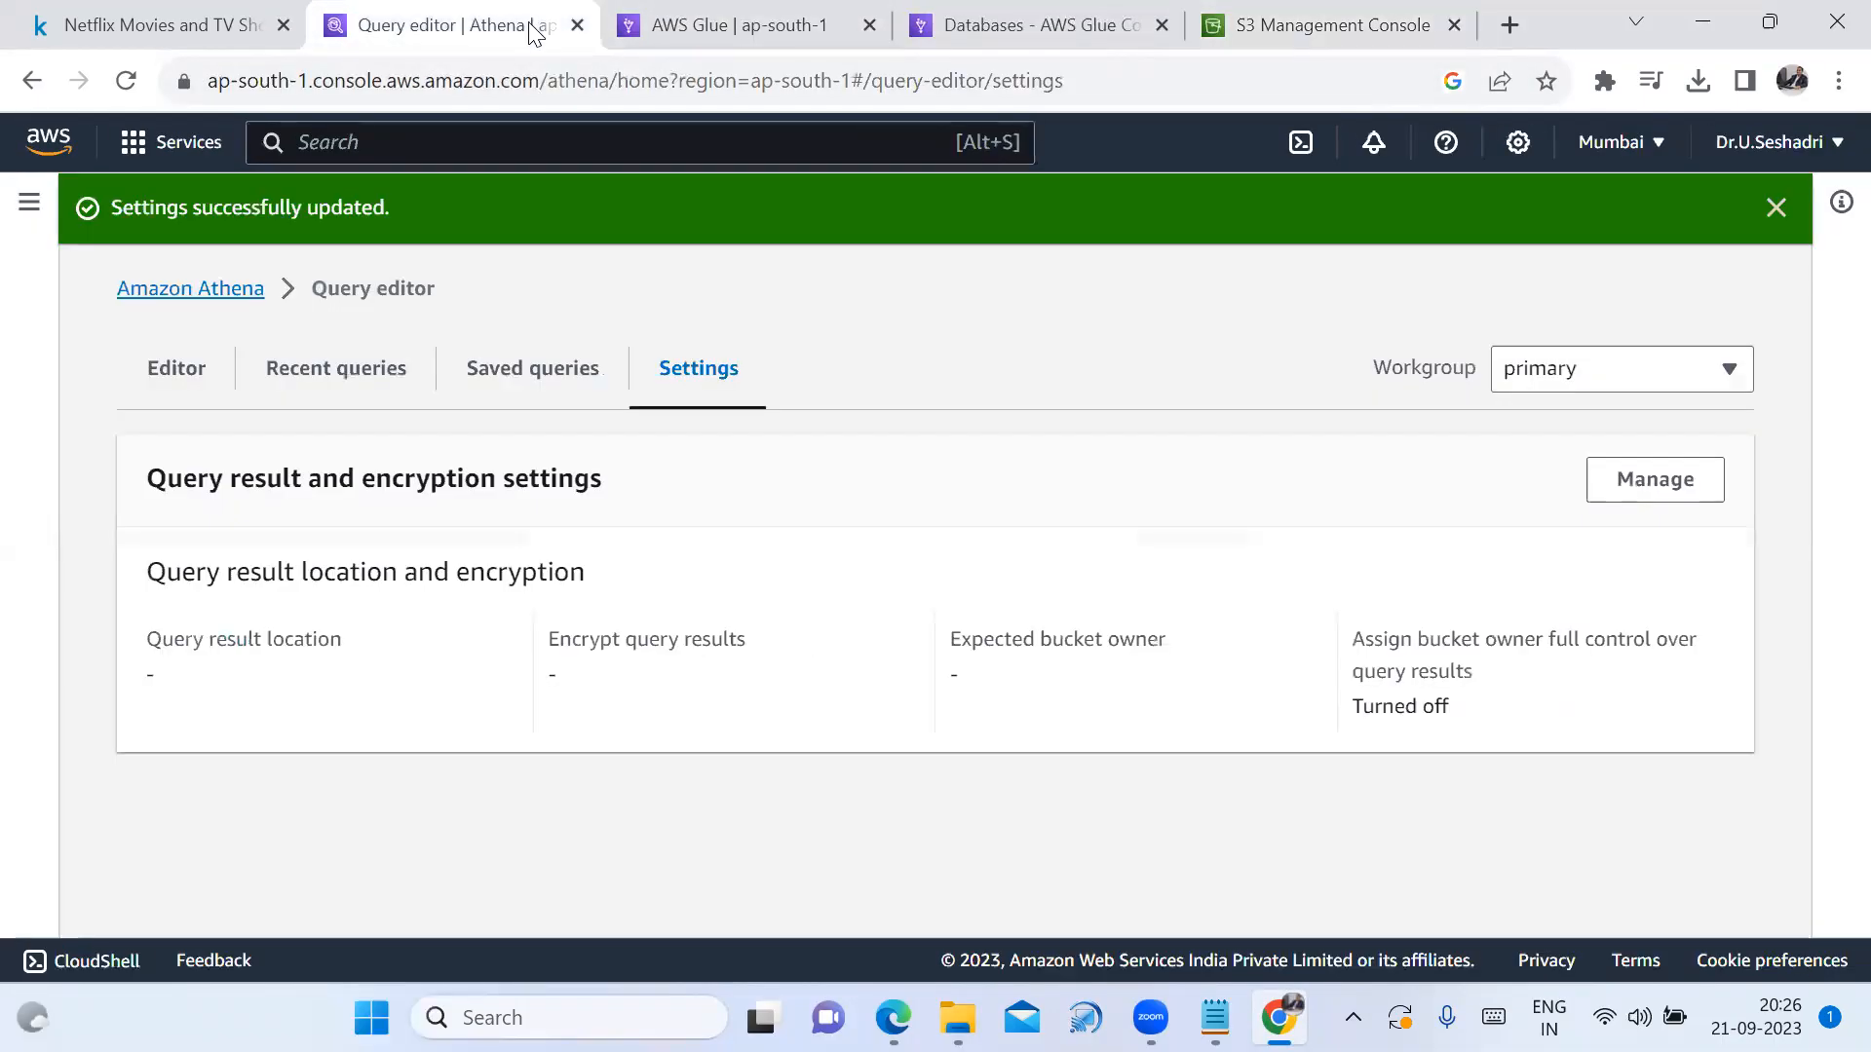
click(477, 129)
text(iam)
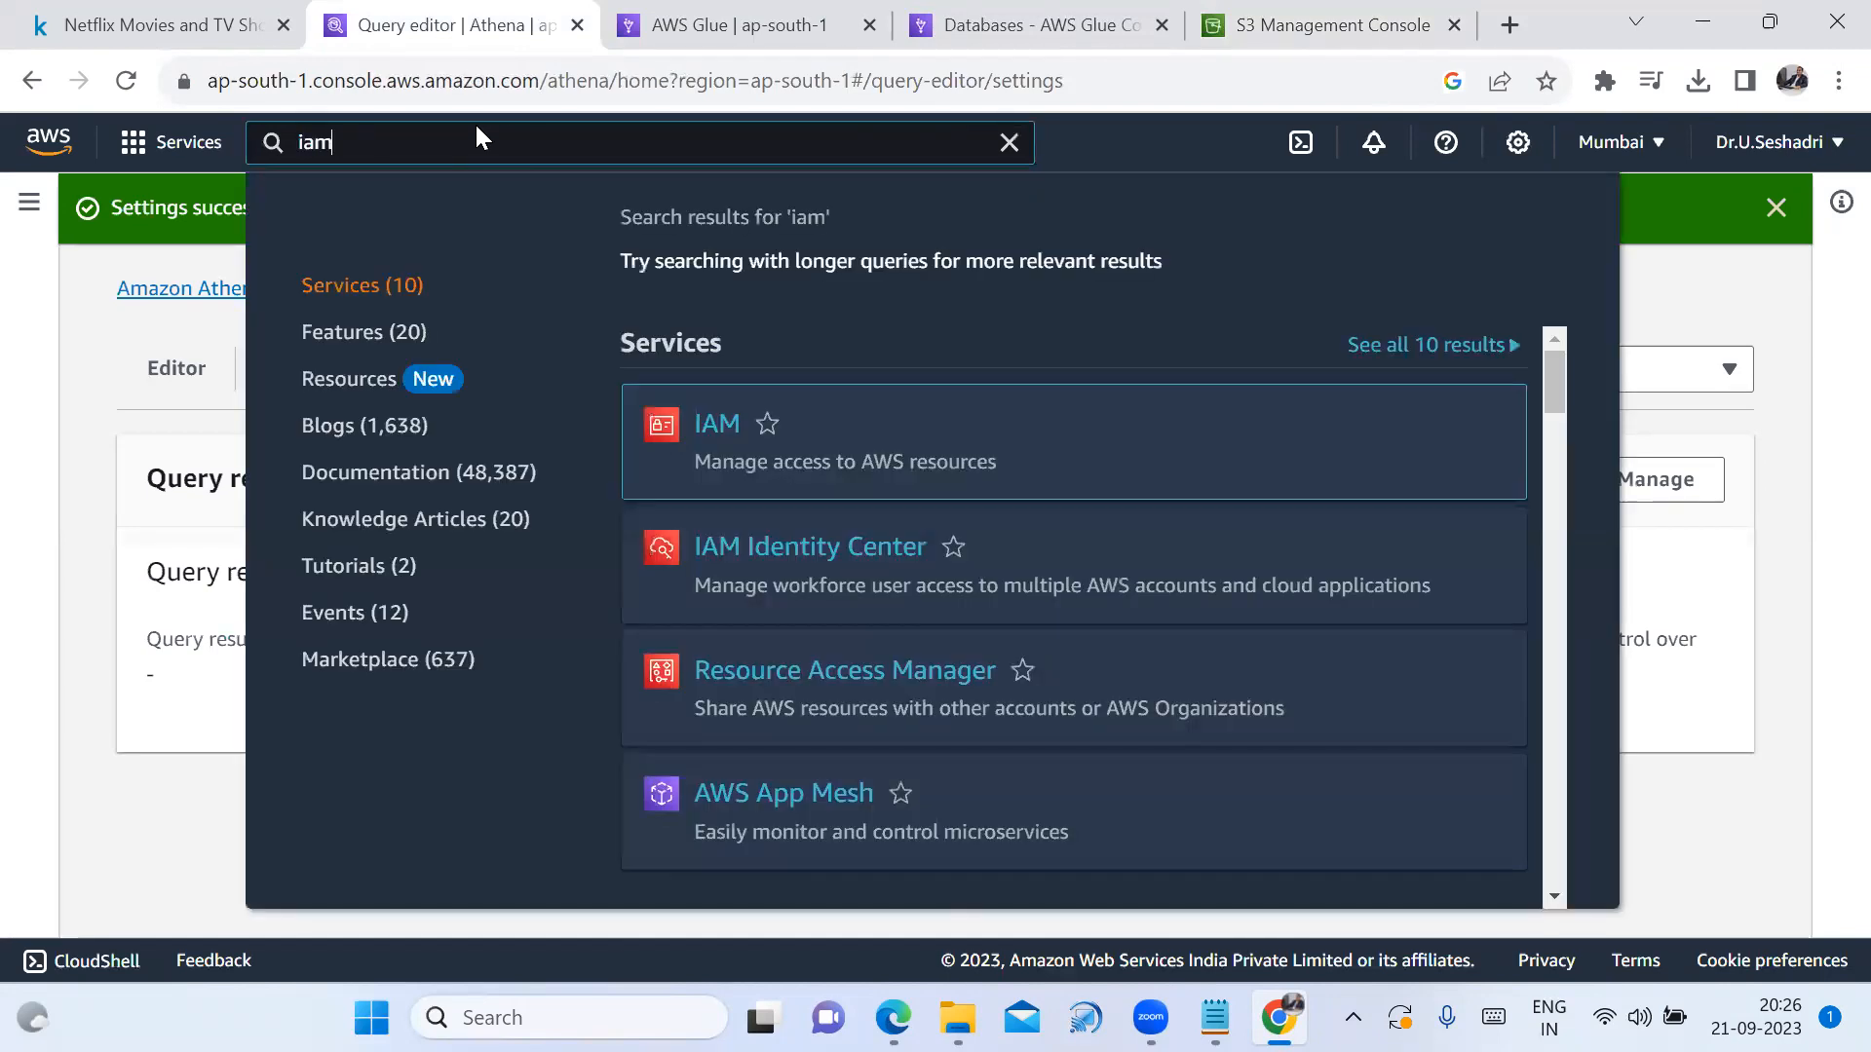
key(Return)
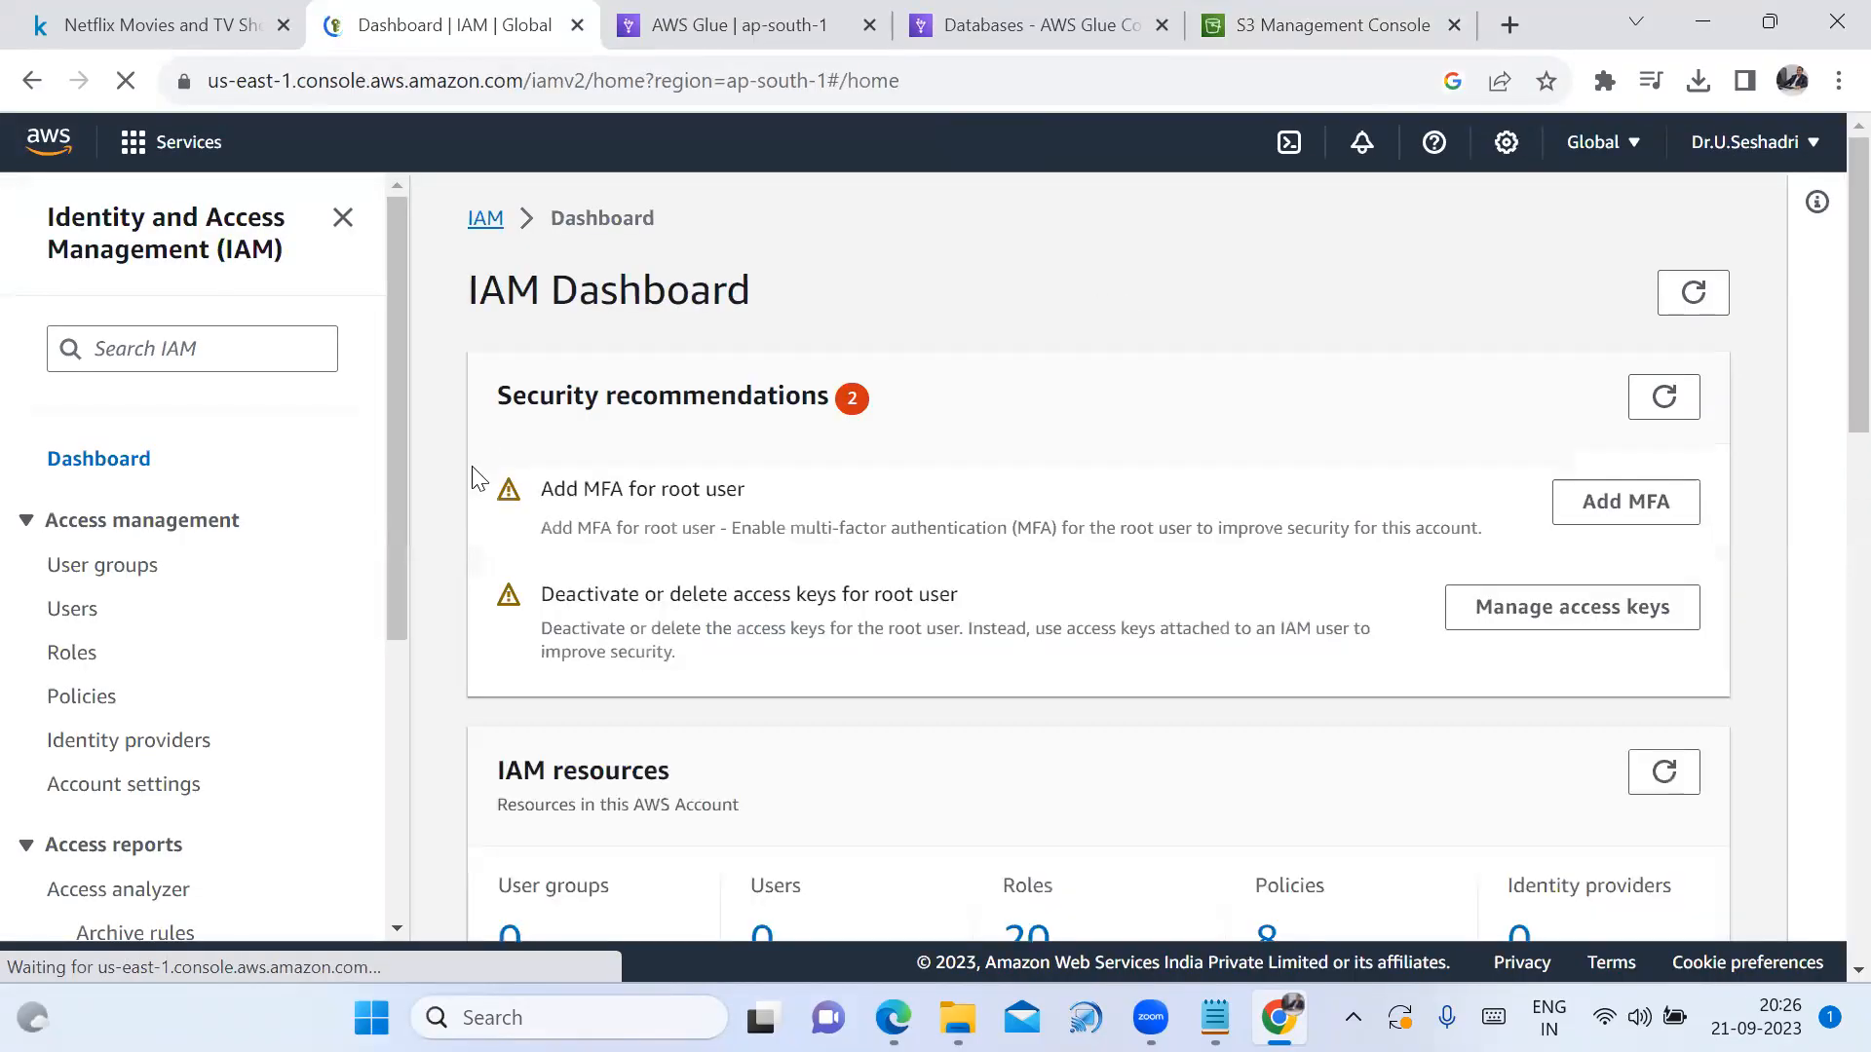
click(73, 663)
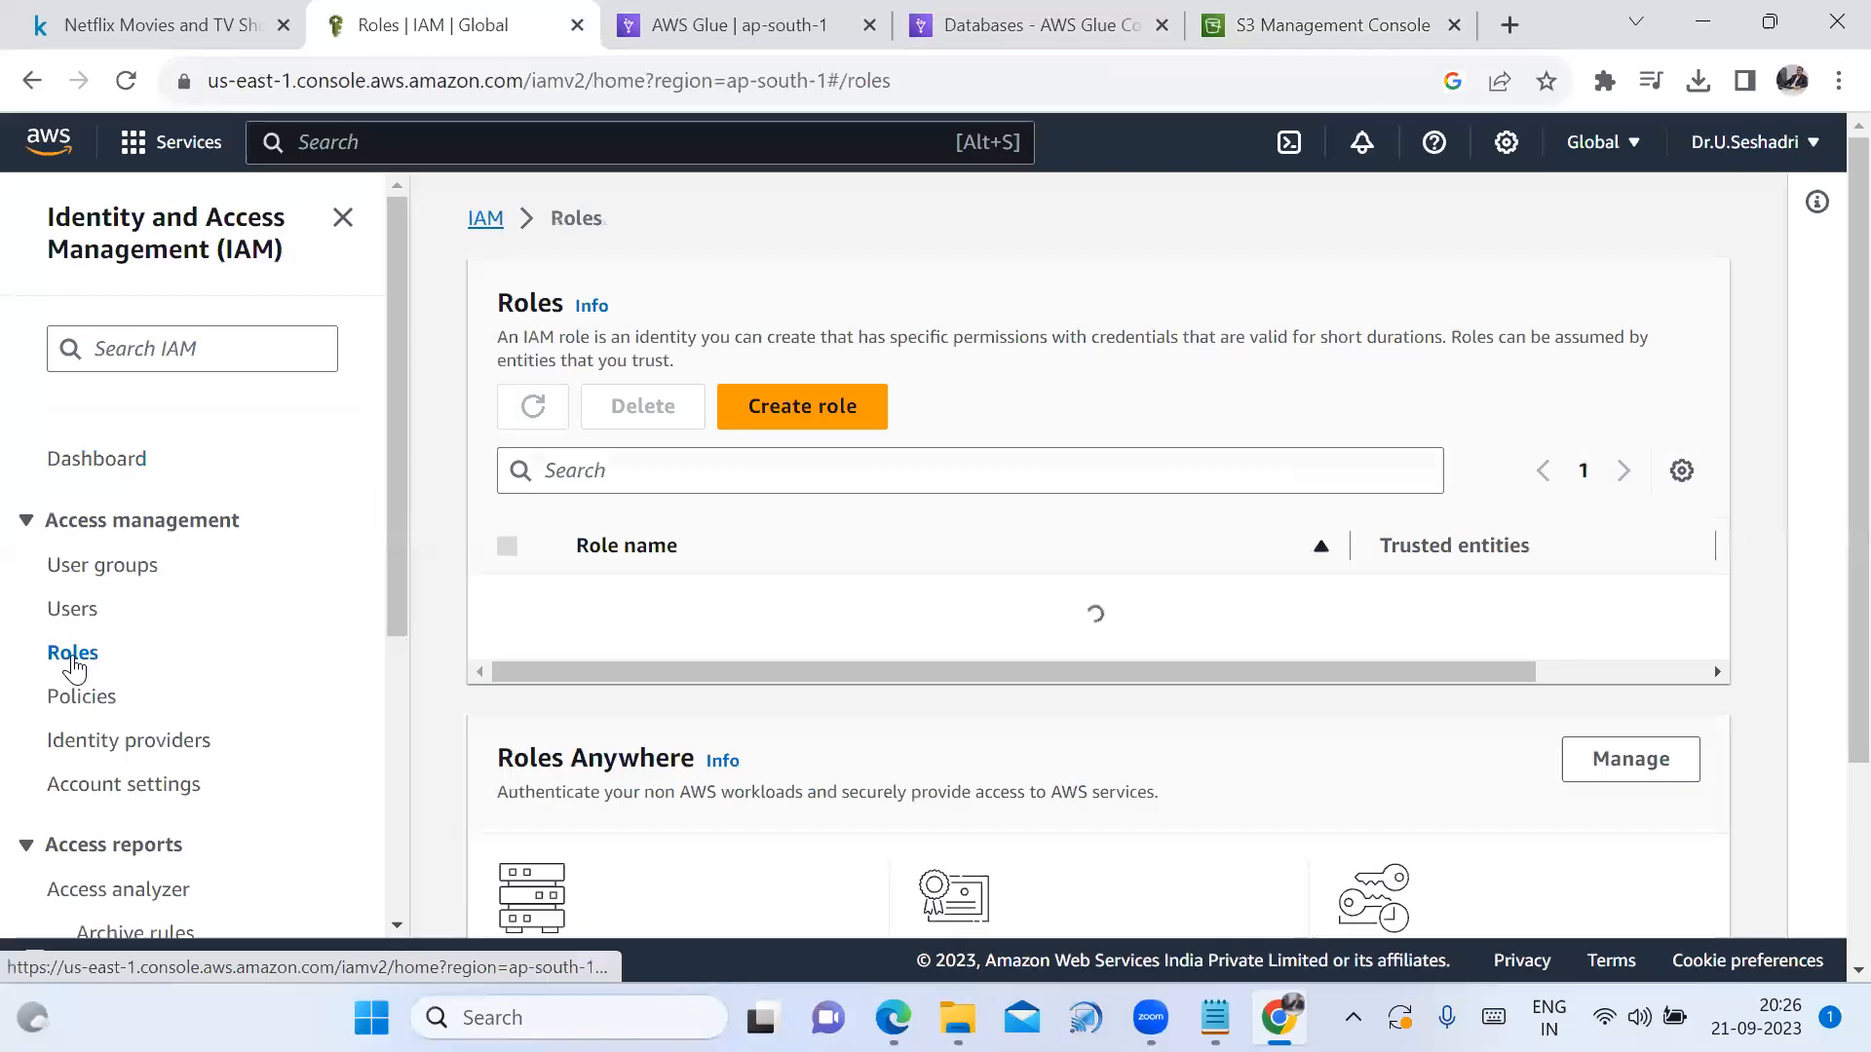
click(665, 474)
text(net)
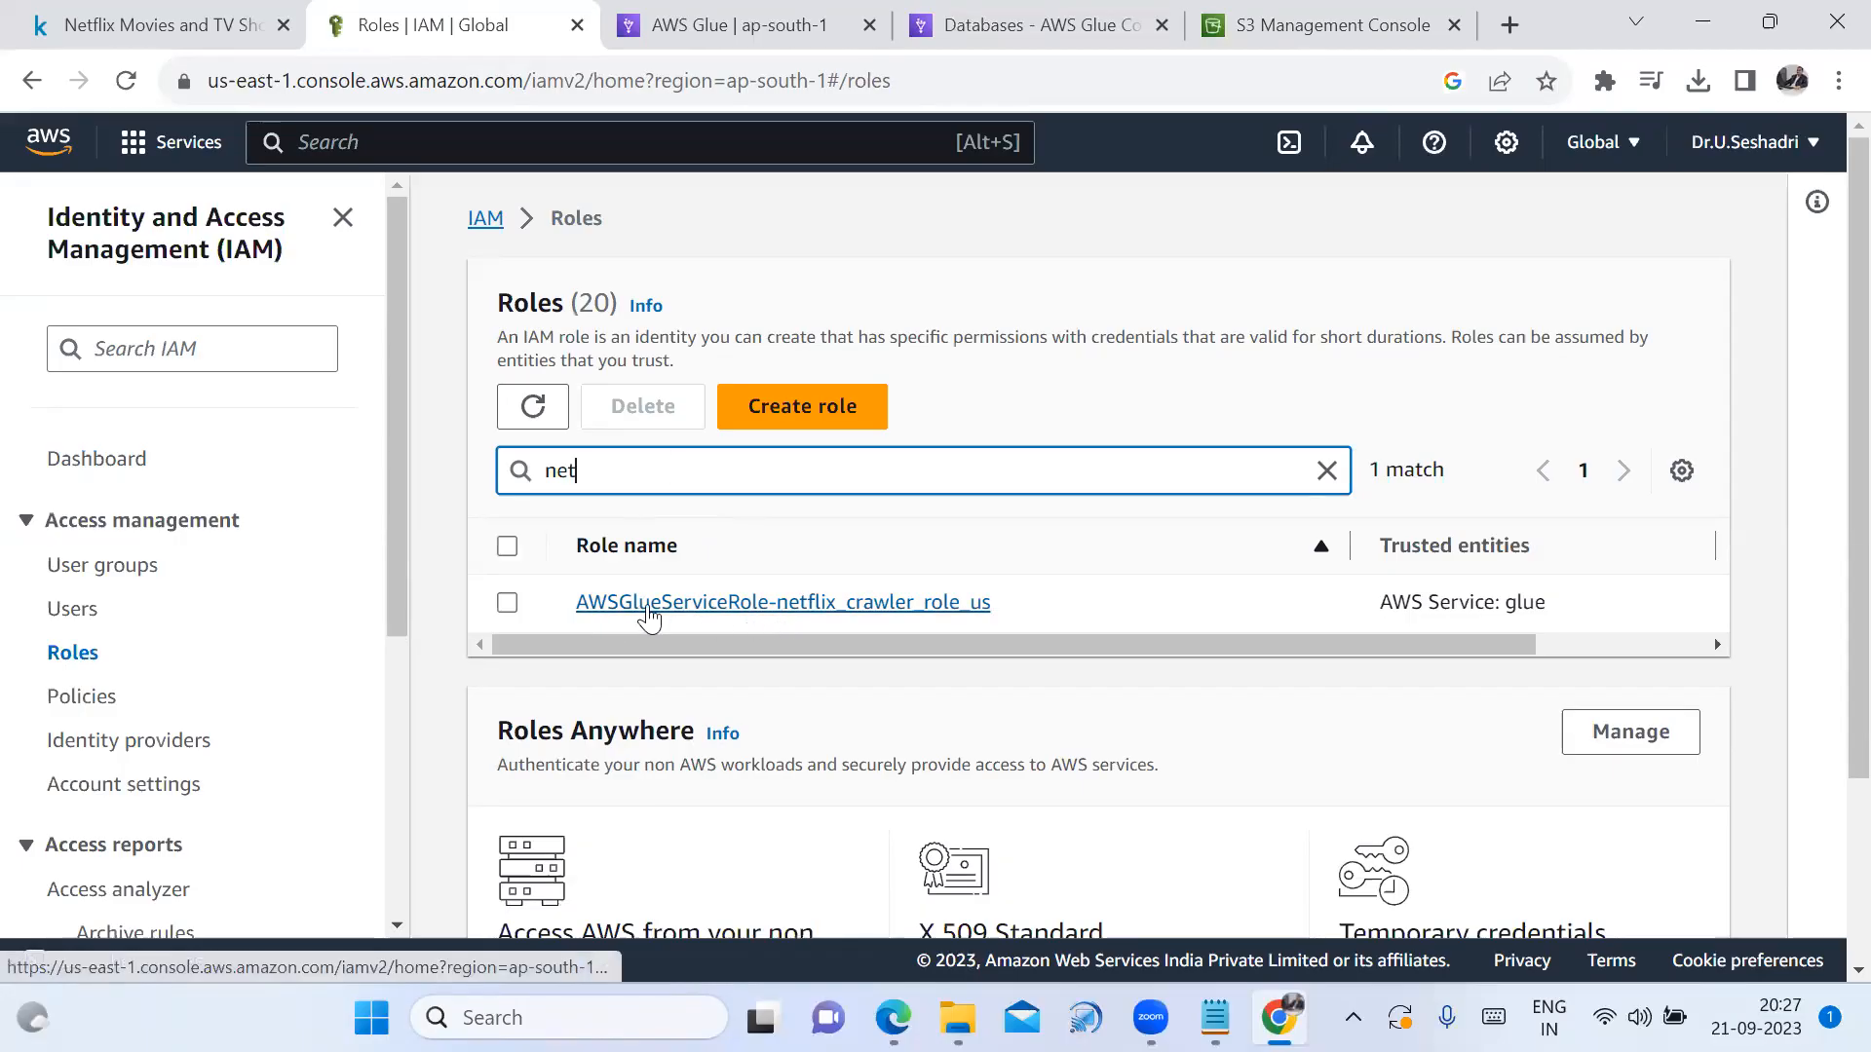
Delete the AWSGlueServiceRole-netflix_crawler_role_us role, confirming with its pasted name
click(506, 603)
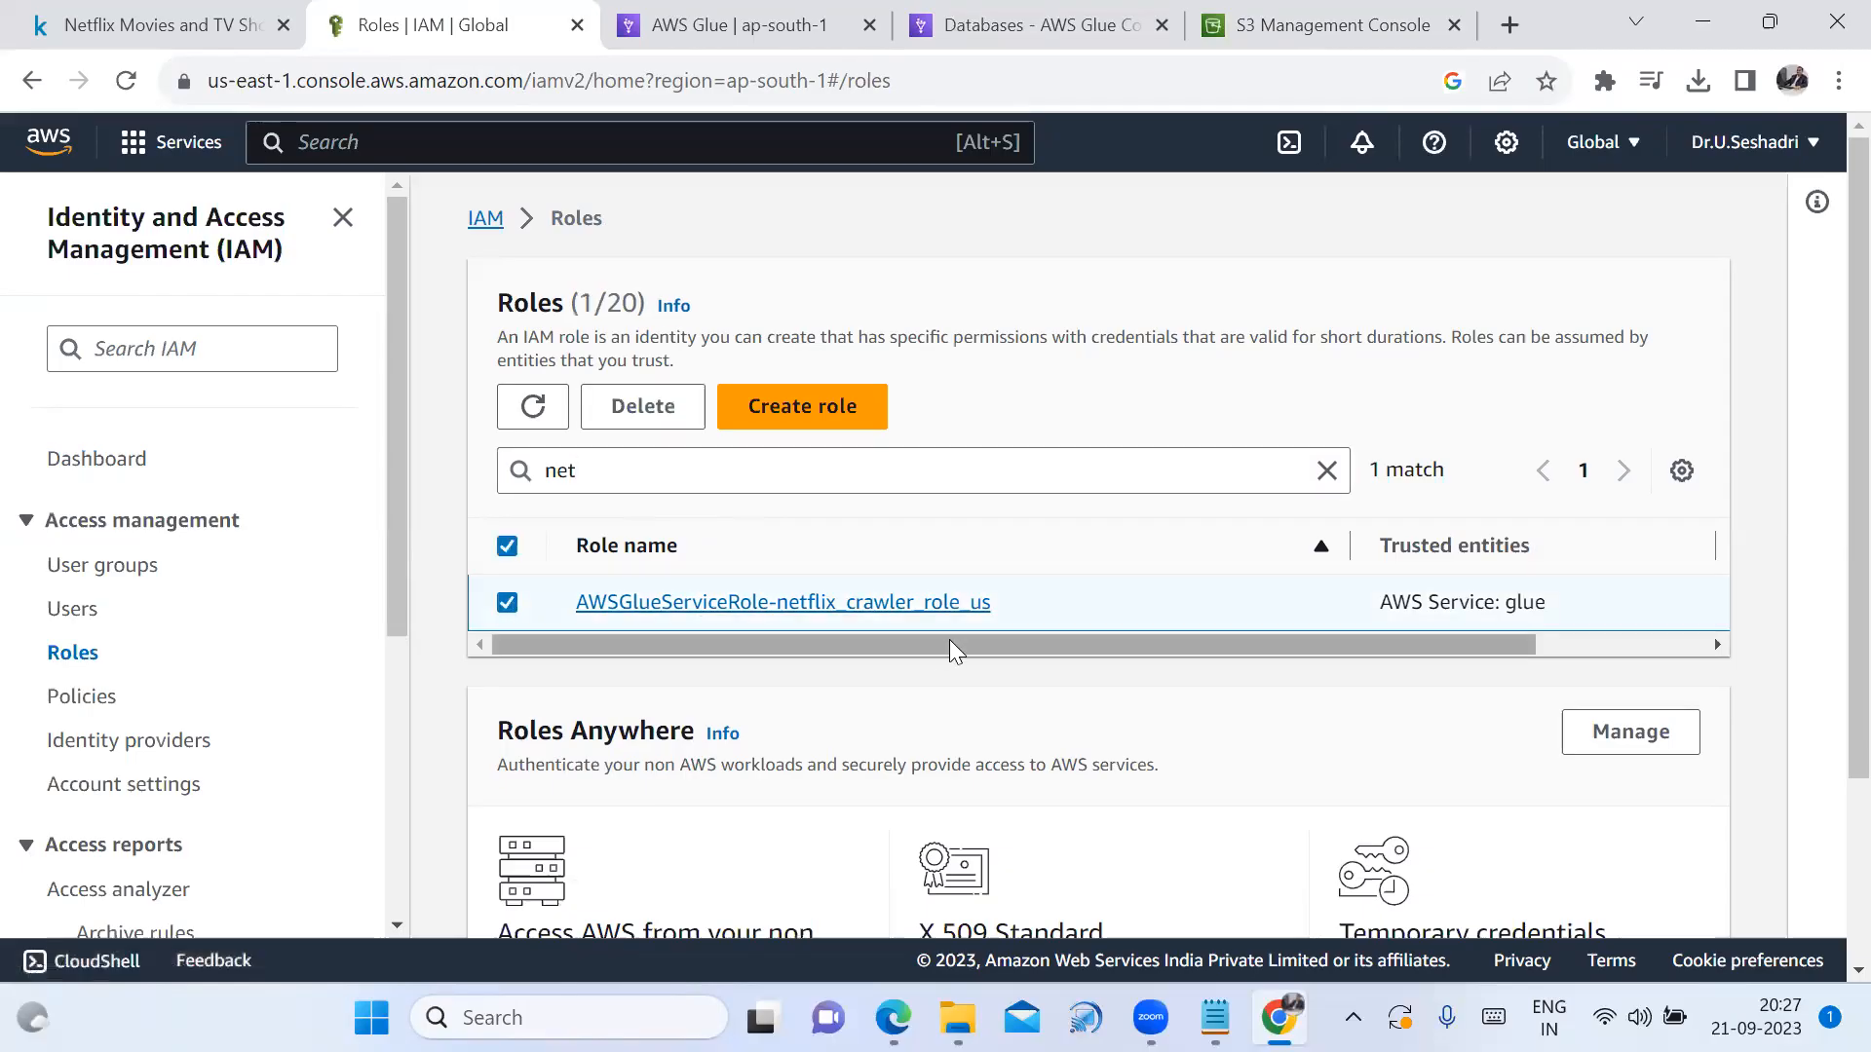
scroll(1235, 631, down, 1)
scroll(1235, 631, down, 1)
scroll(1266, 628, up, 2)
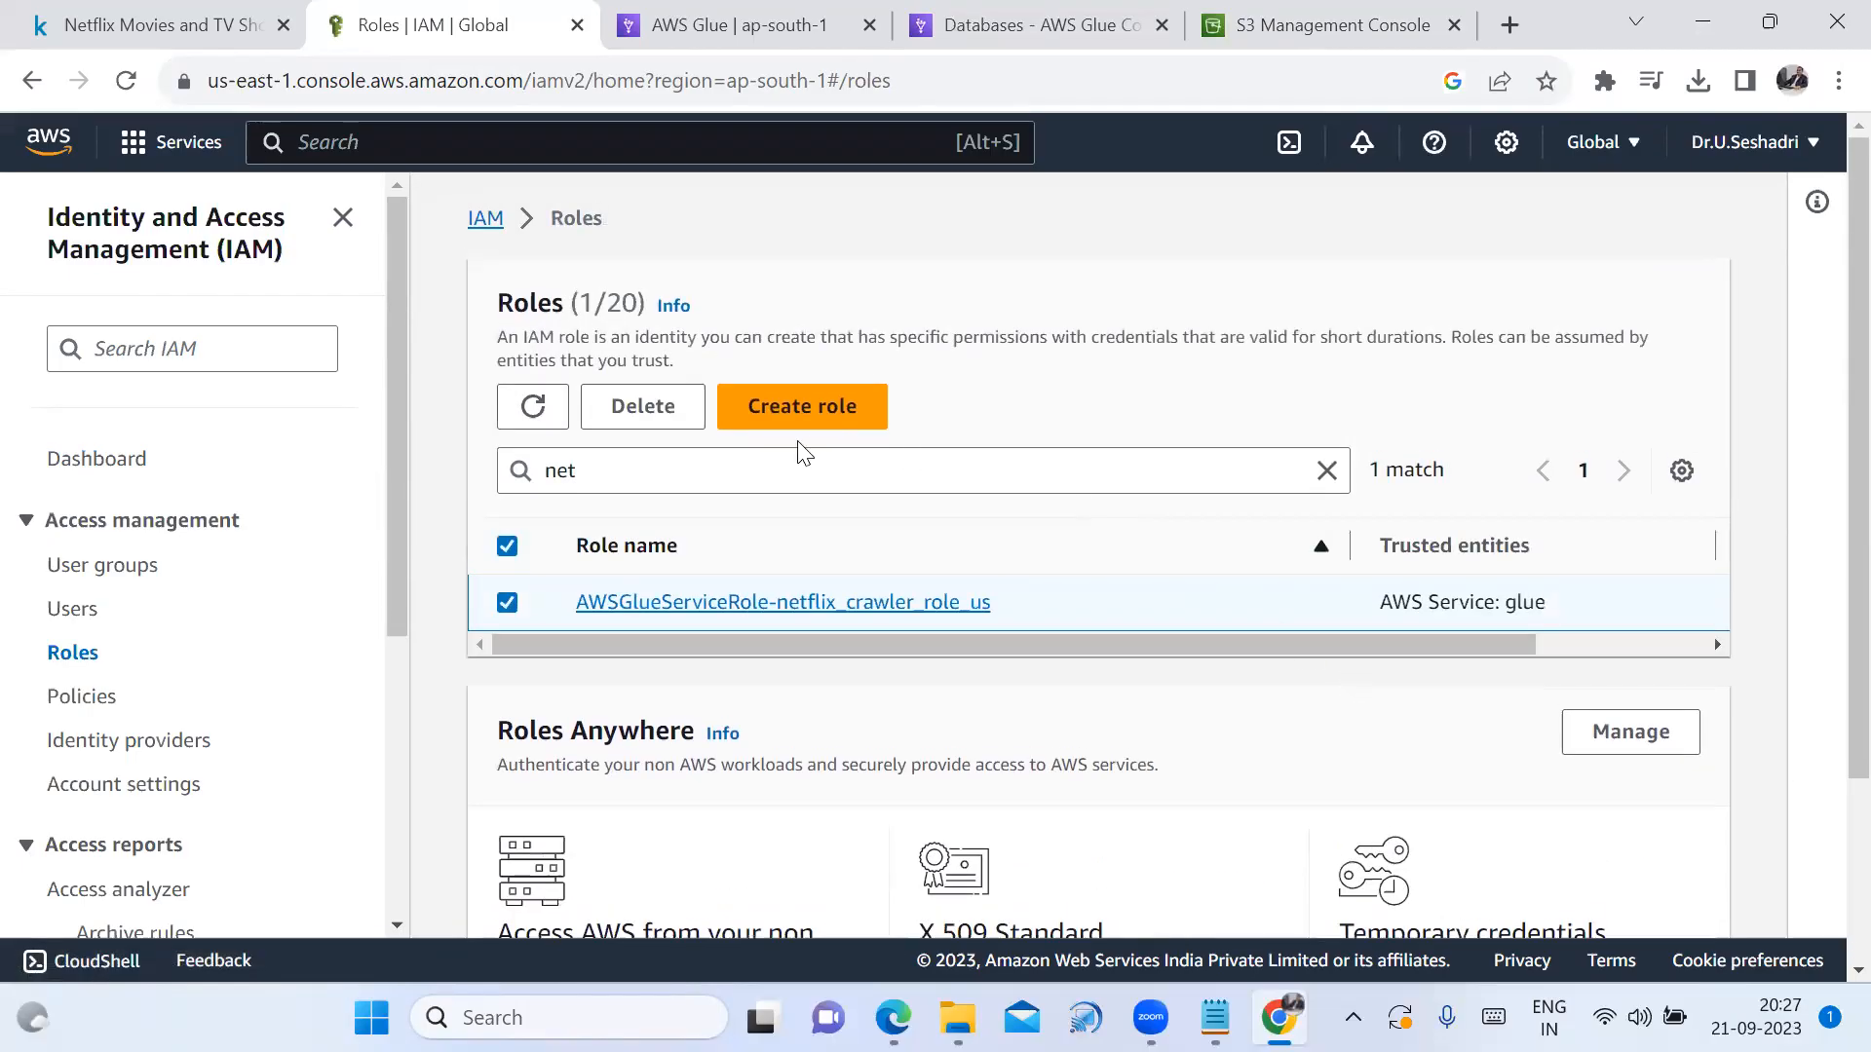
click(629, 399)
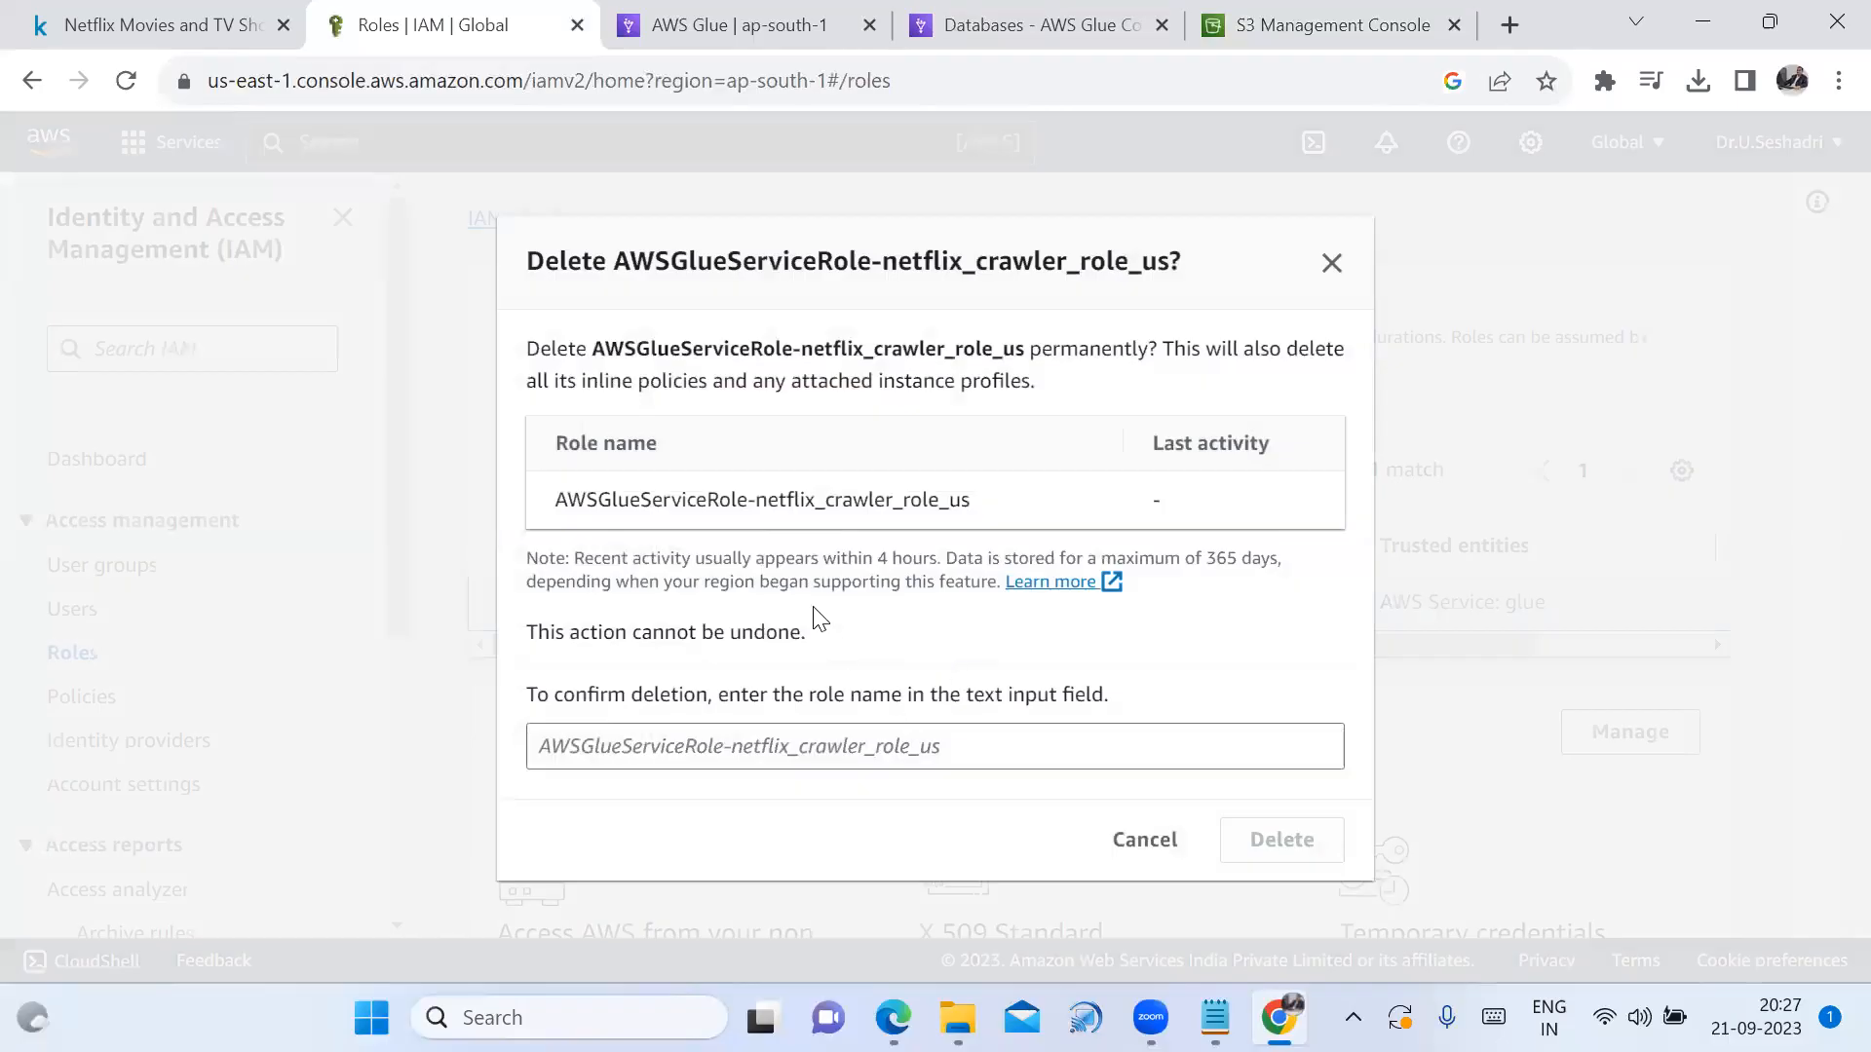
drag(972, 503, 556, 516)
key(ctrl+c)
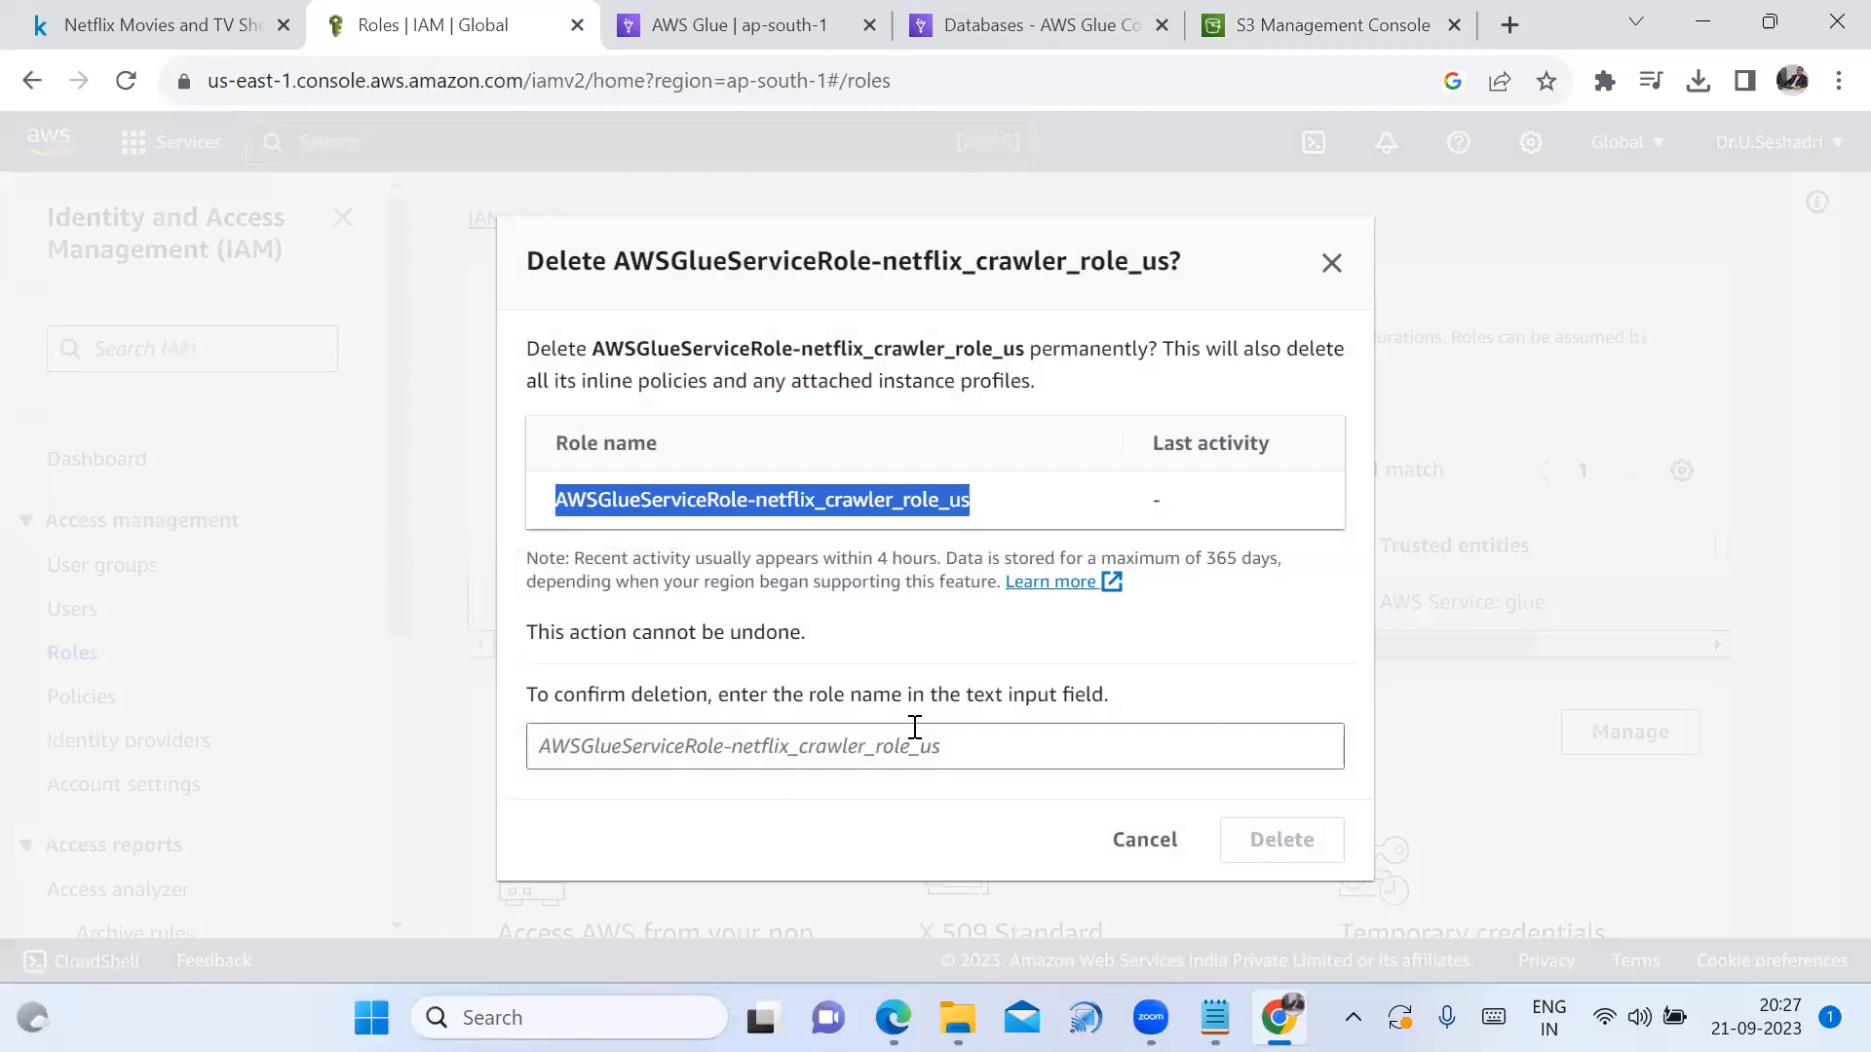
click(956, 755)
key(ctrl+v)
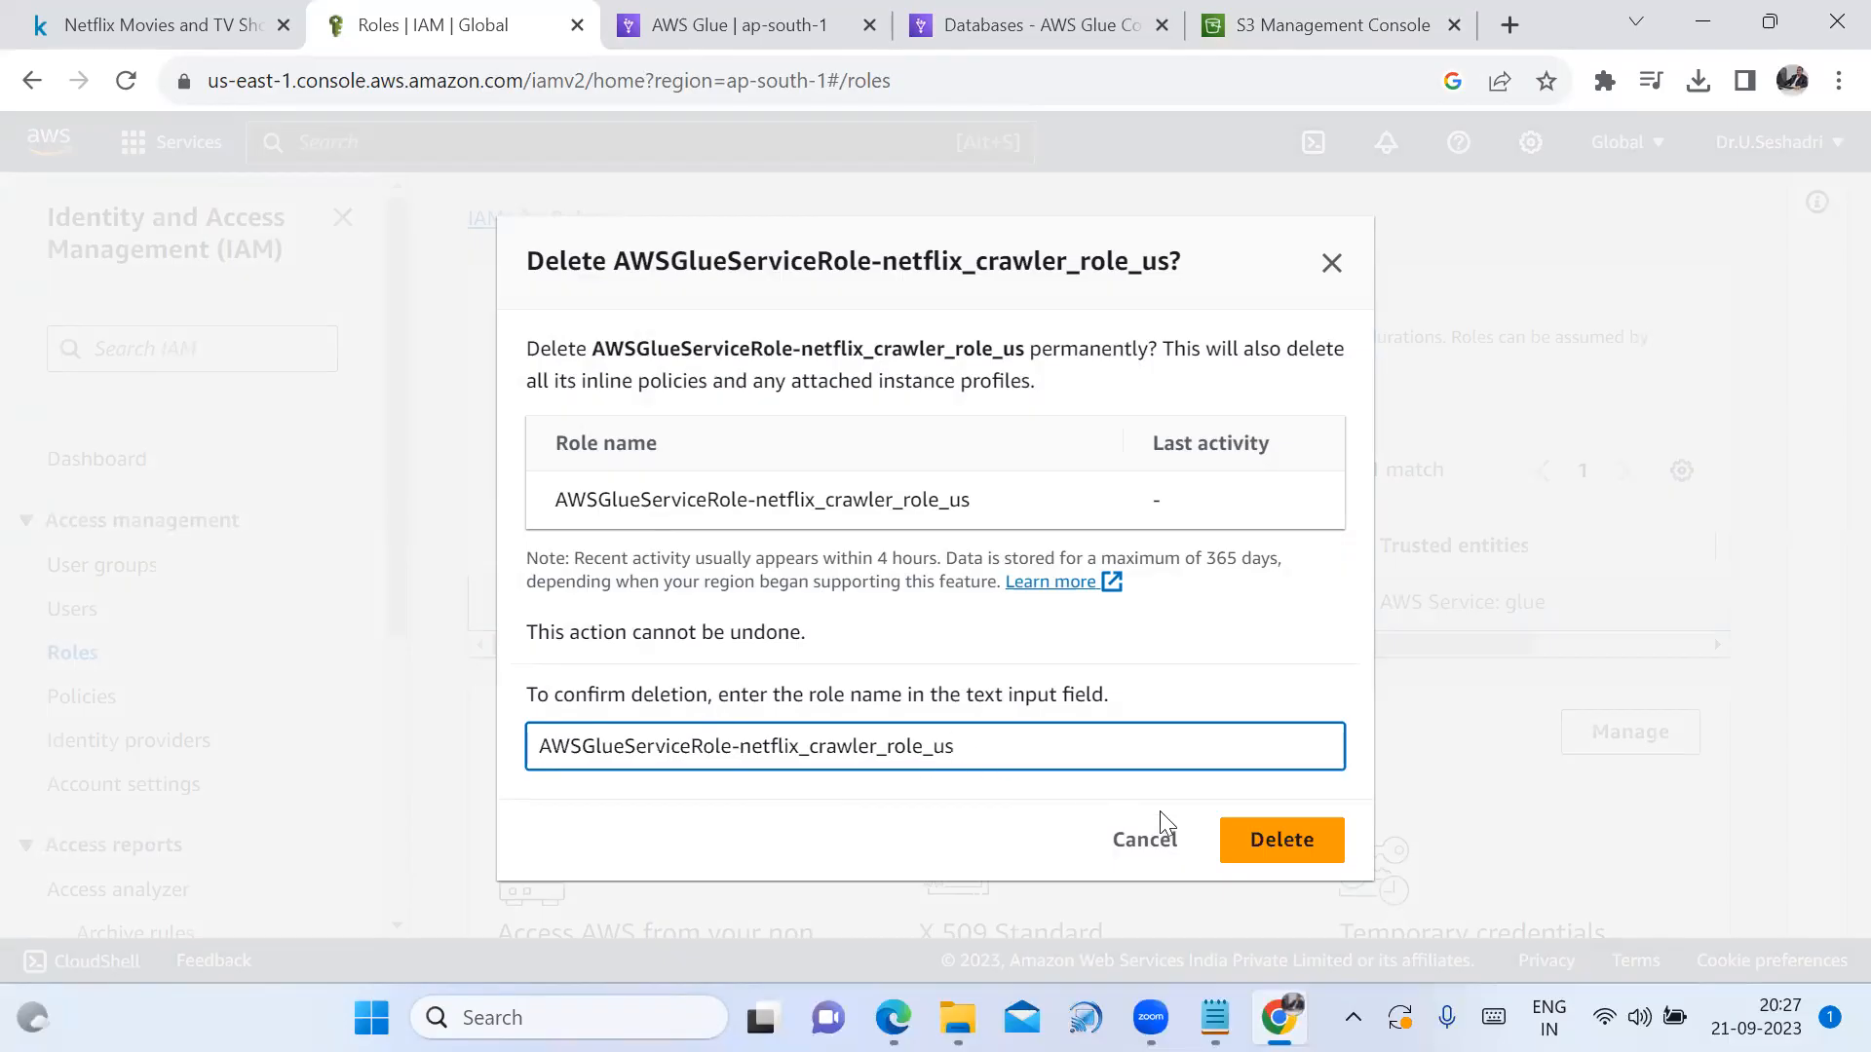
click(1272, 858)
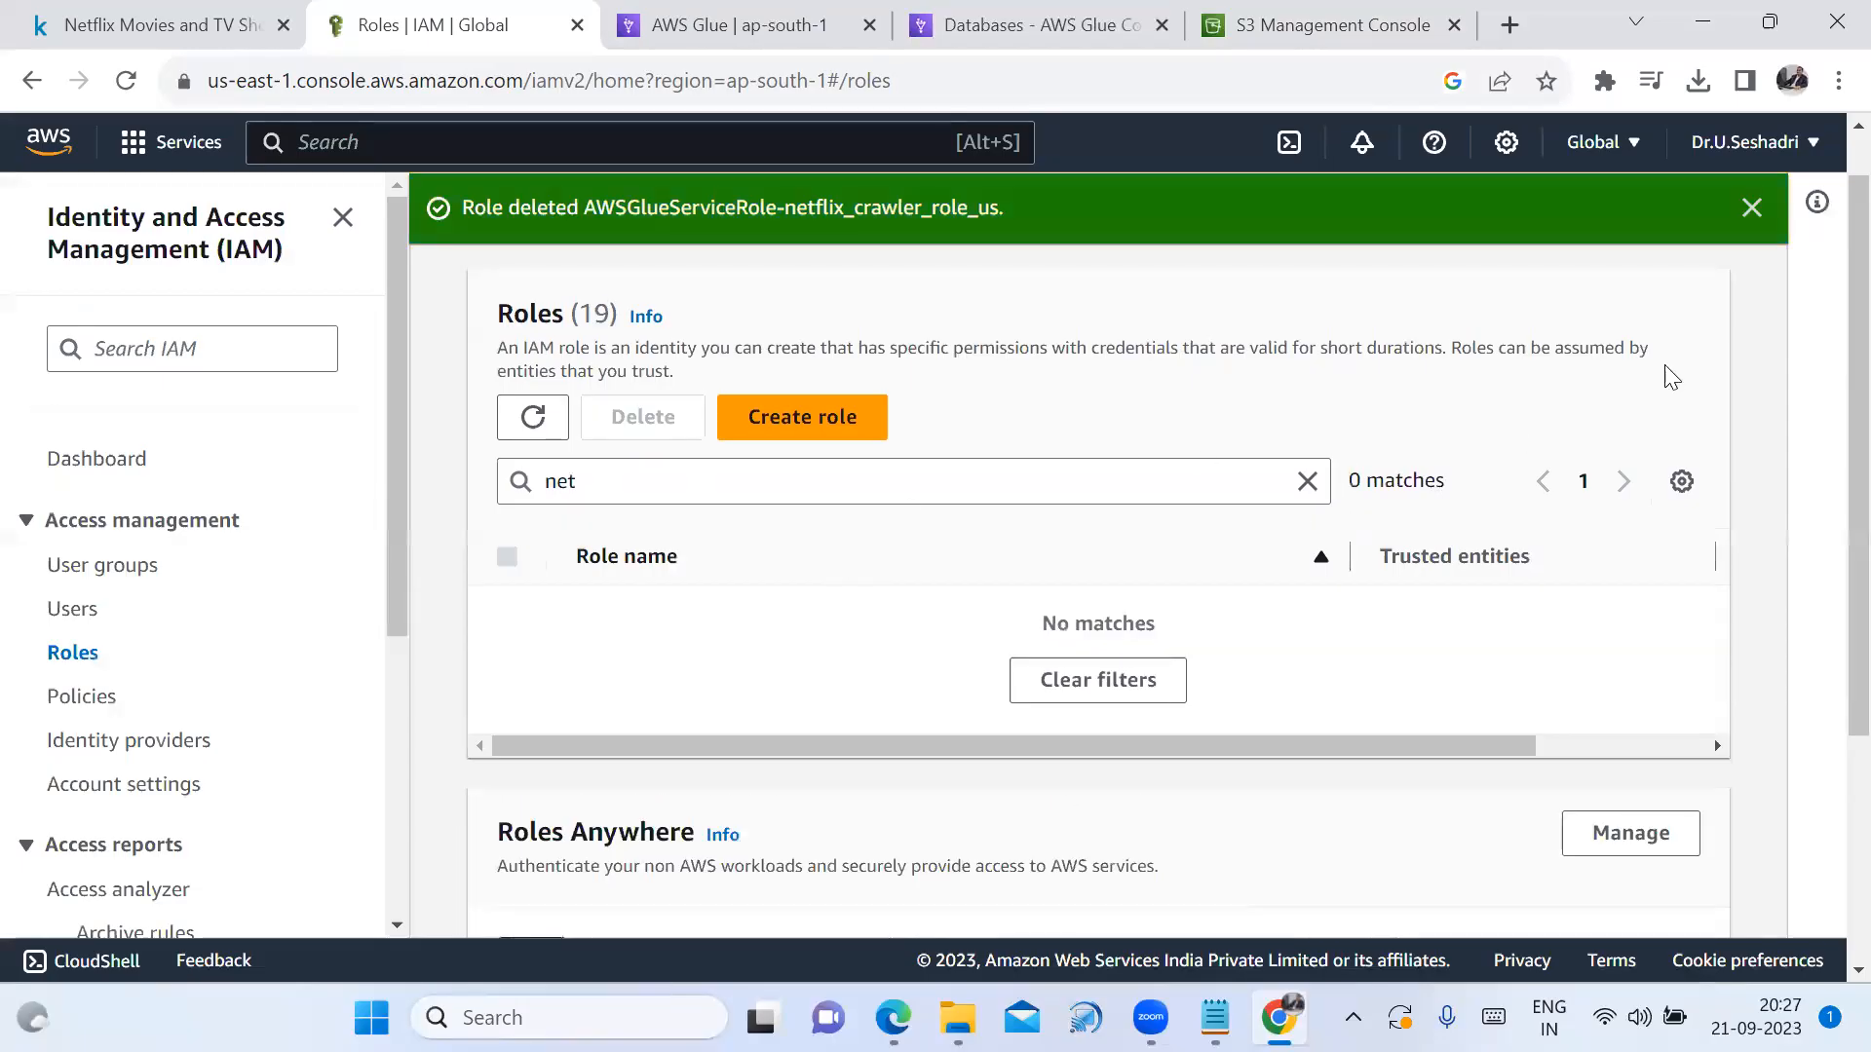
click(1751, 208)
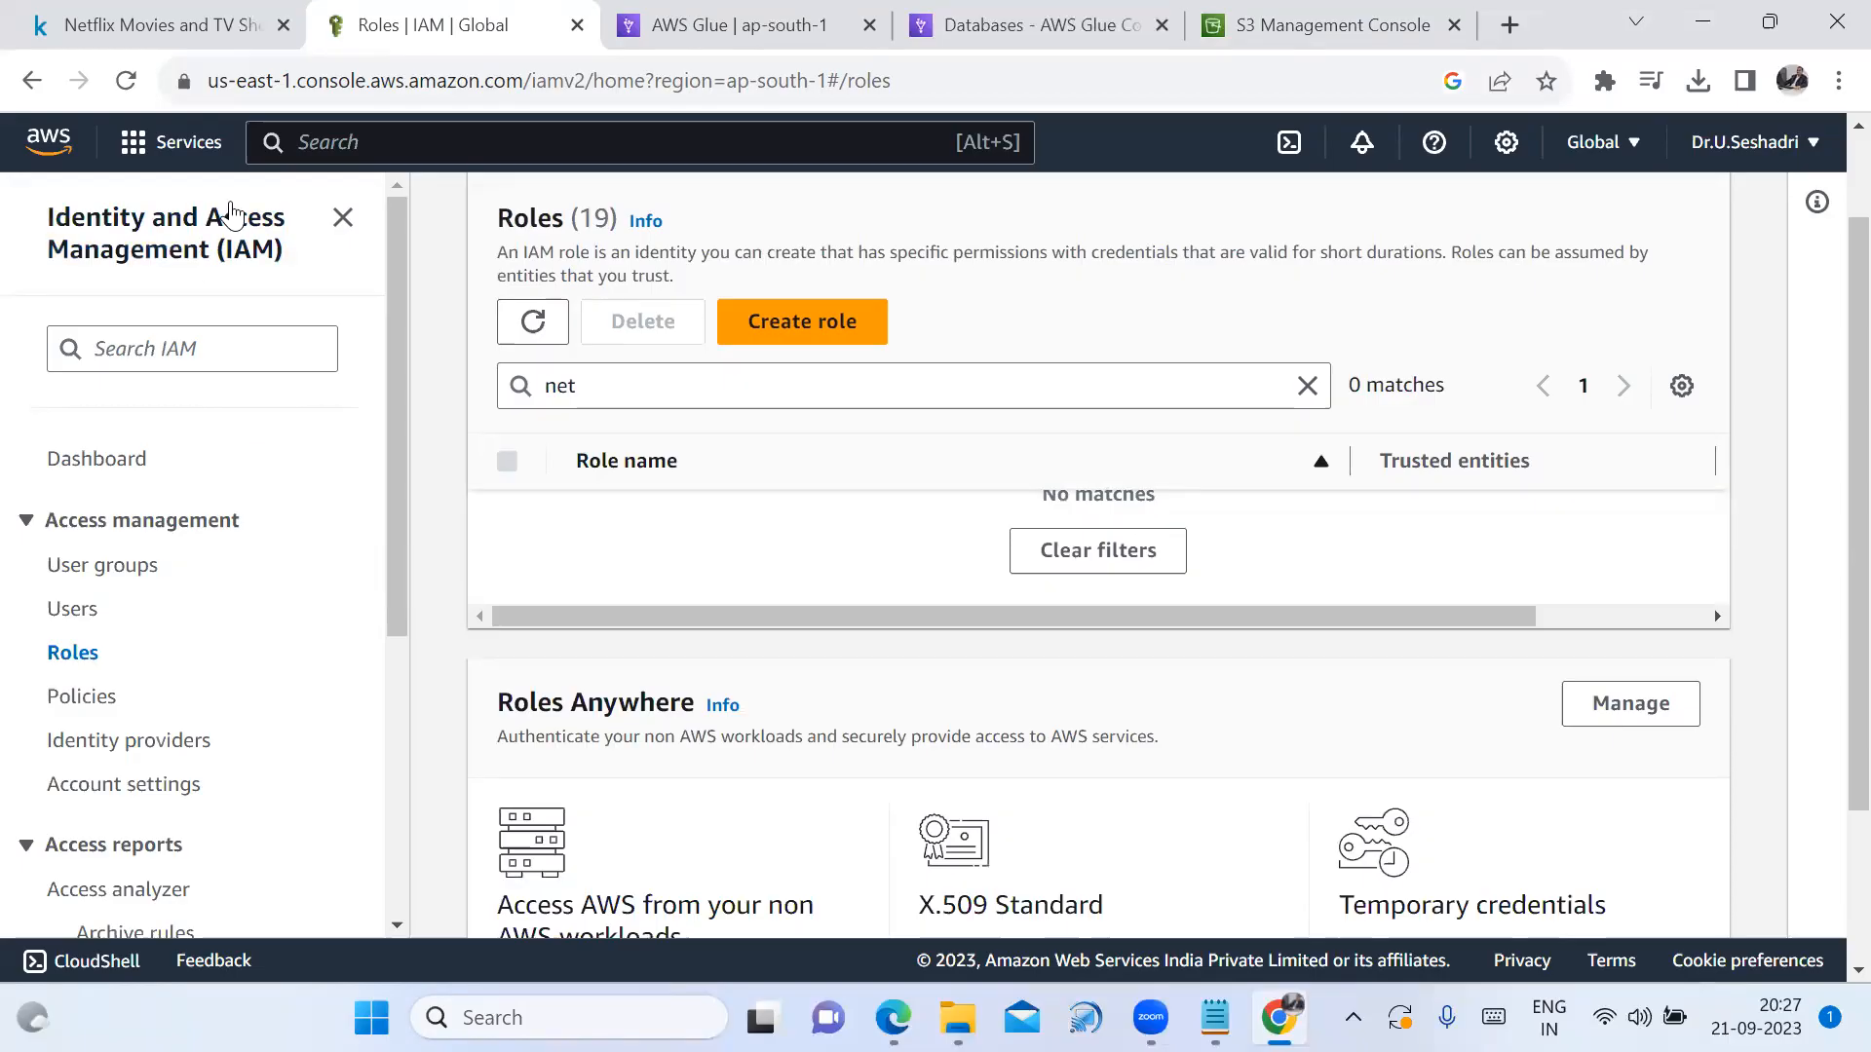
click(656, 29)
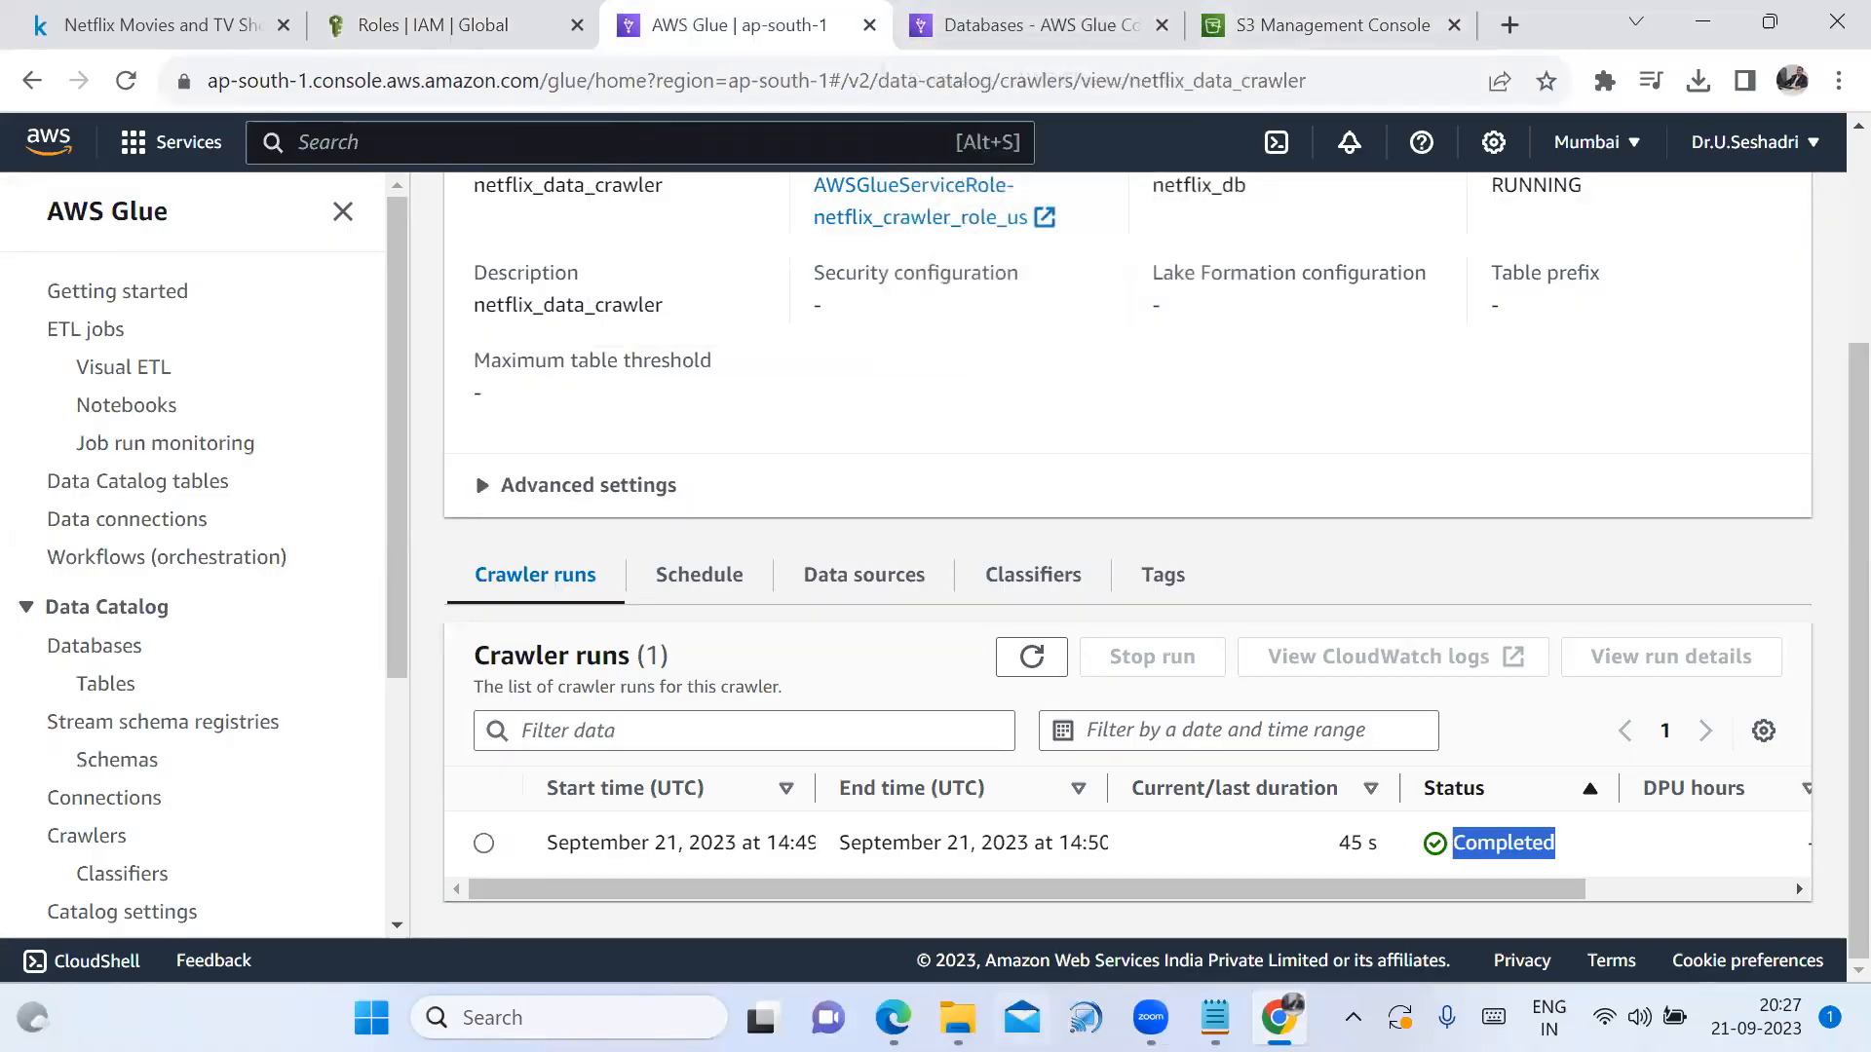
Show the Athena PDF slide and highlight 'Amazon S3' and 'in seconds' in its definition paragraph
mouse_move(958, 1018)
click(893, 1018)
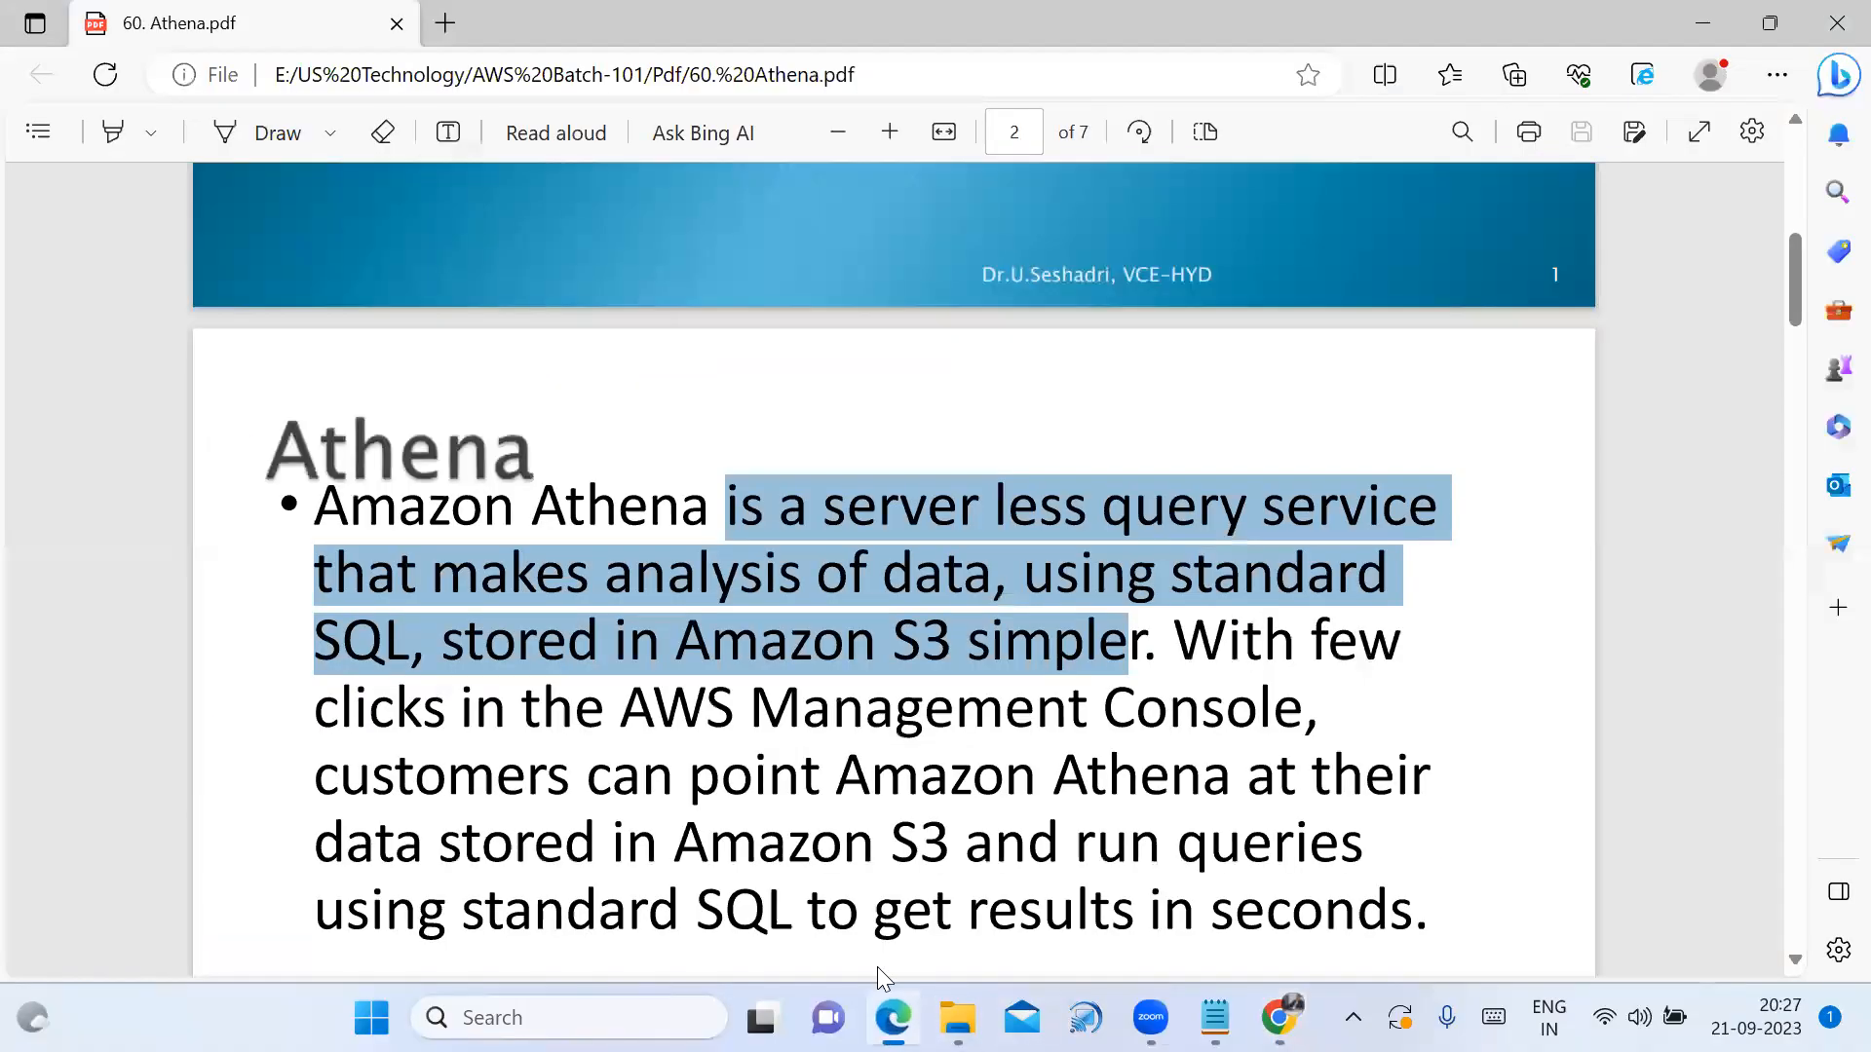
click(745, 619)
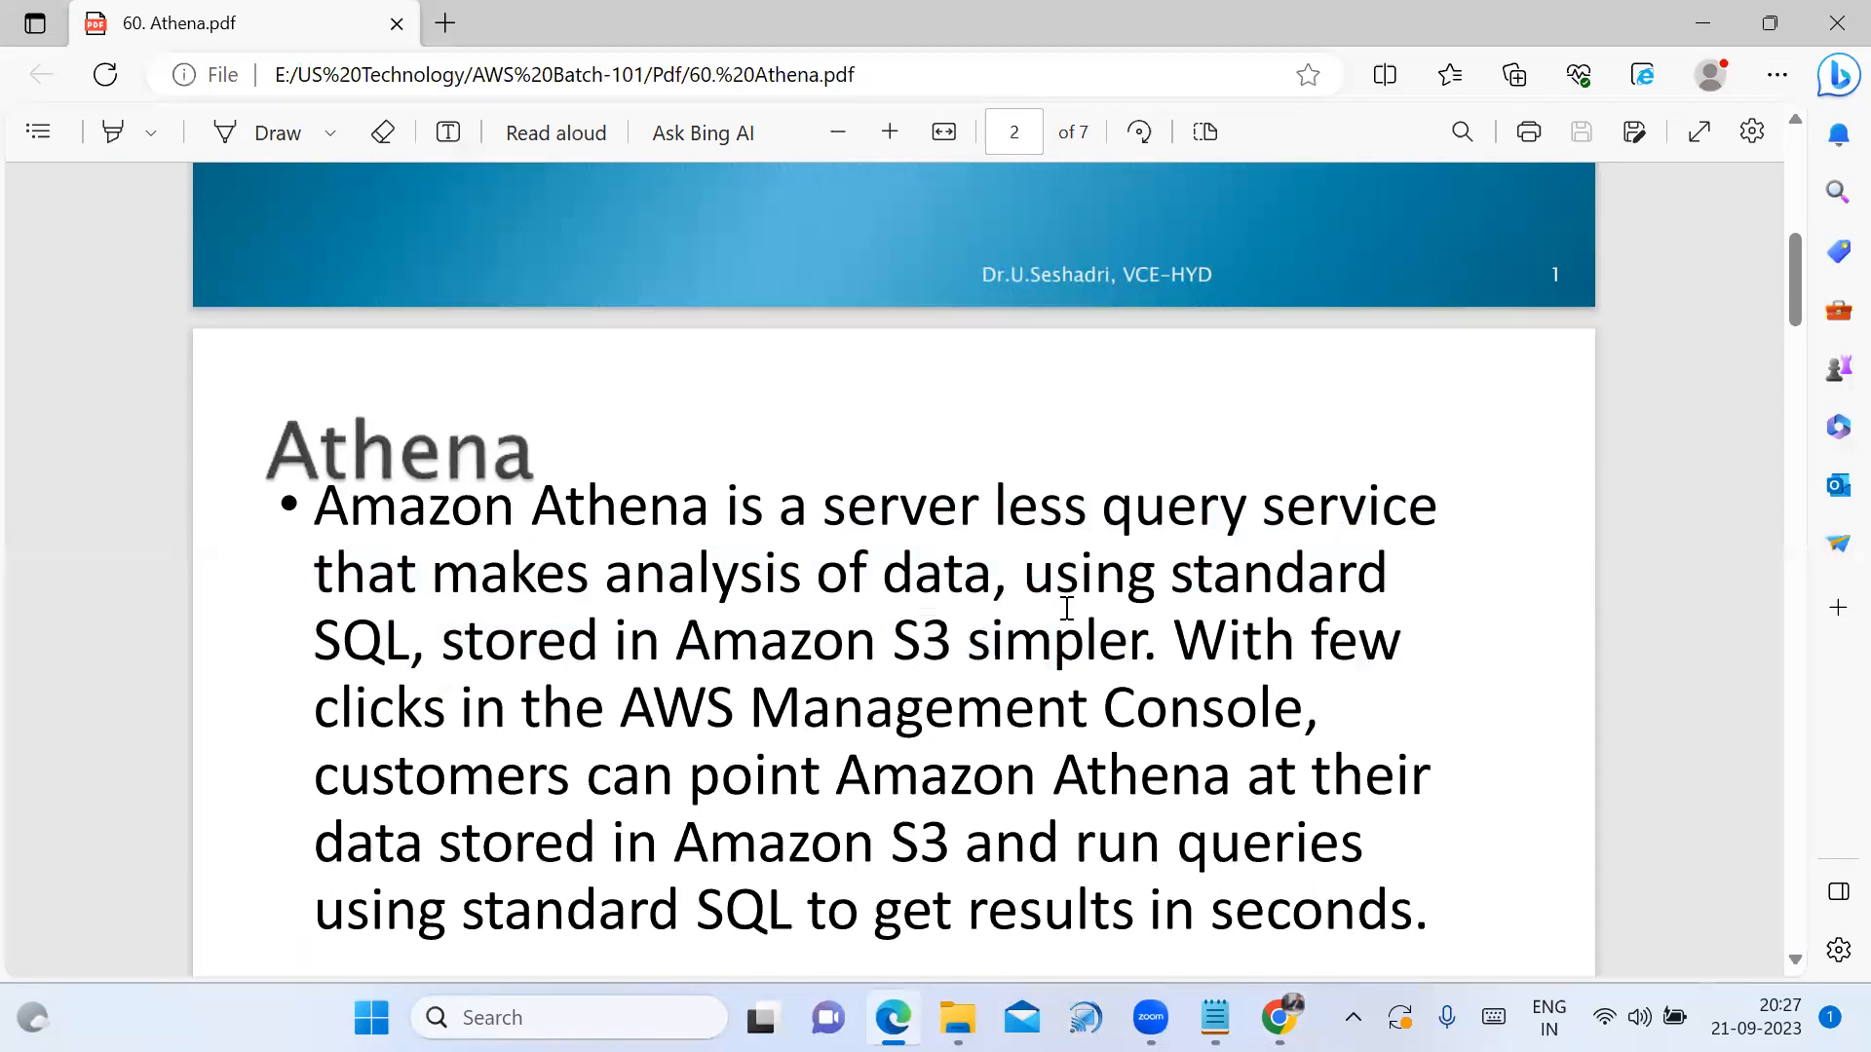
drag(711, 655, 1001, 670)
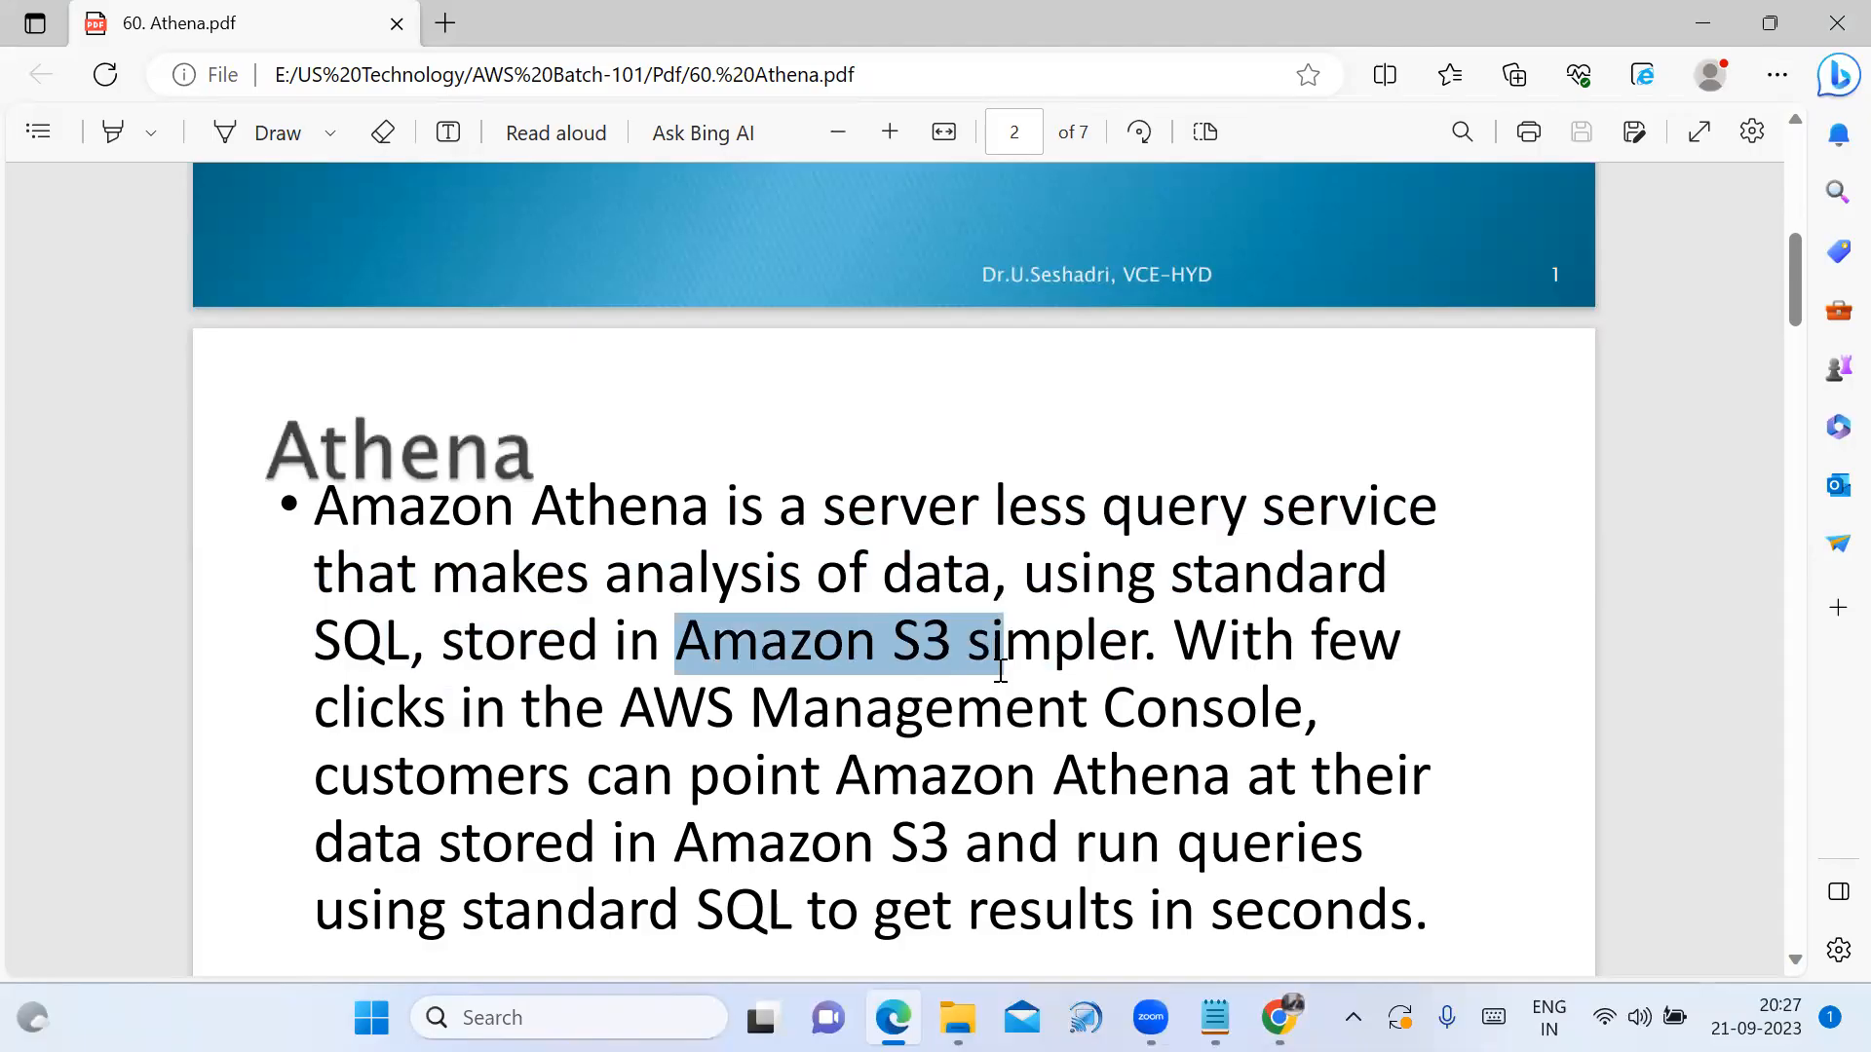
scroll(1220, 828, down, 1)
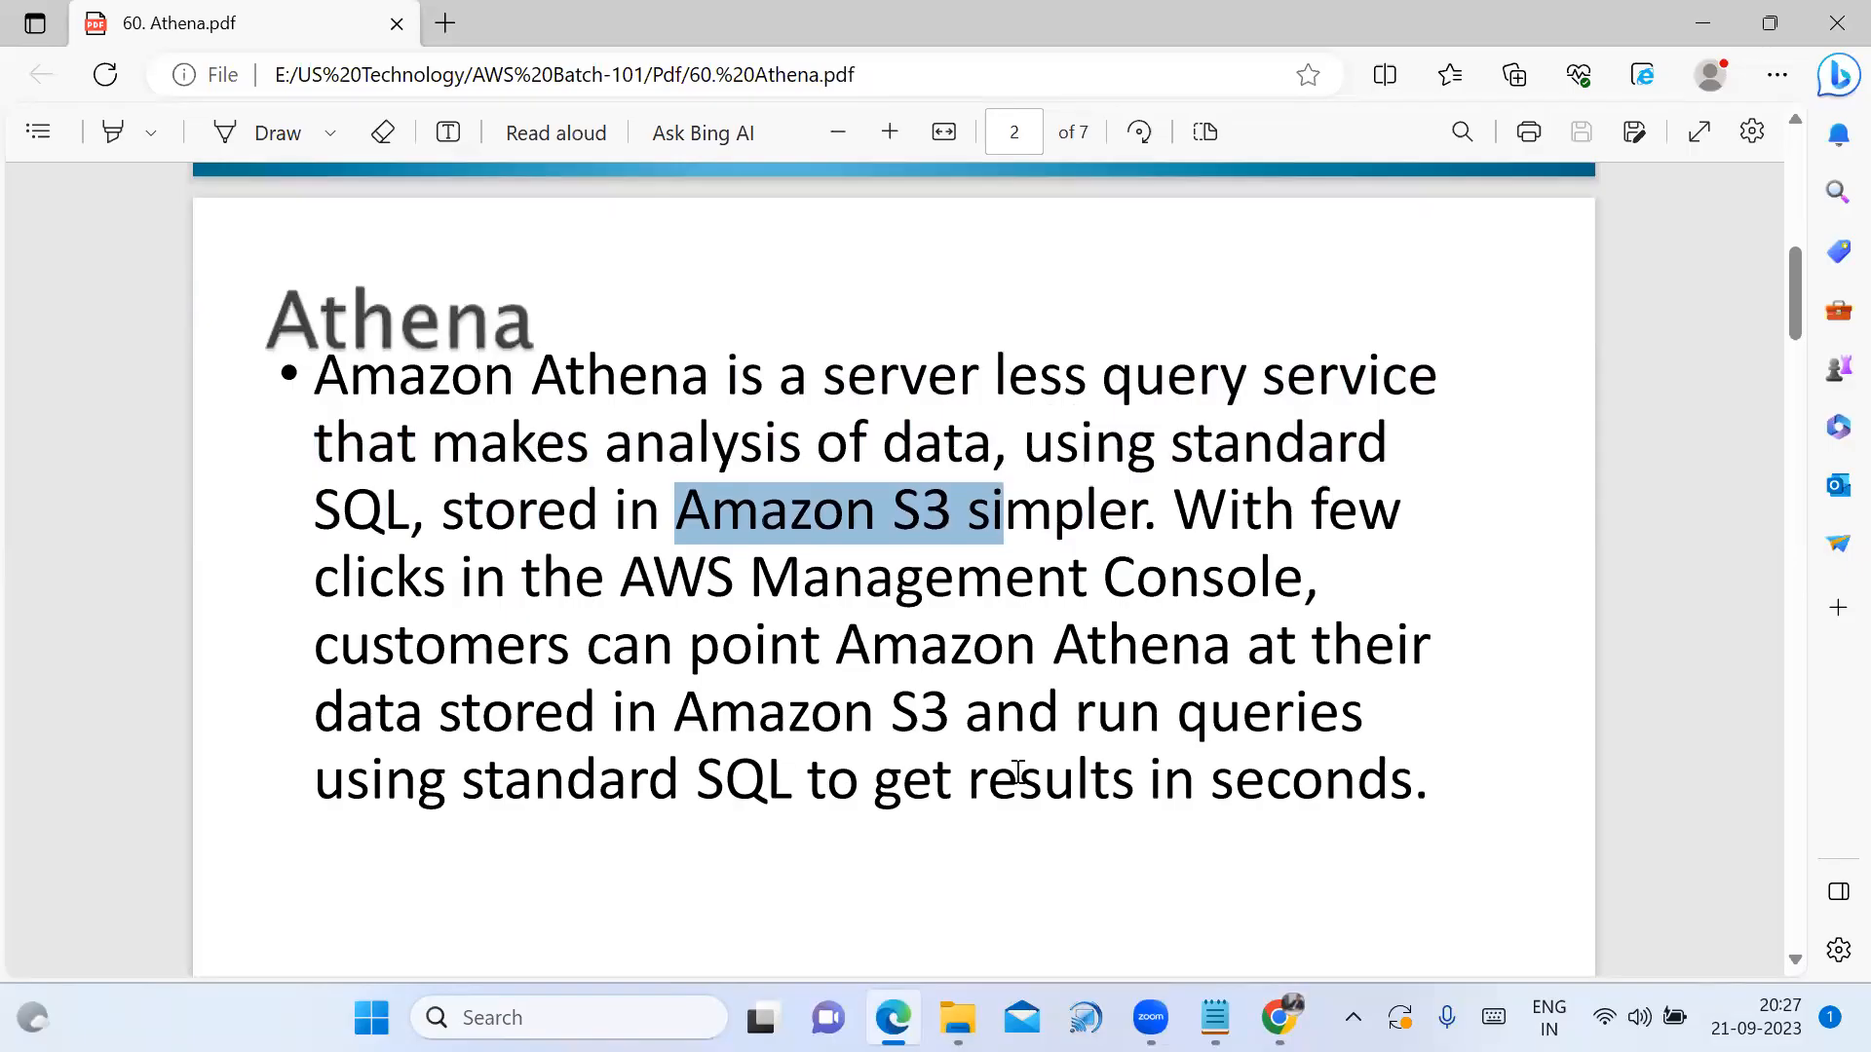
drag(1152, 789, 1423, 797)
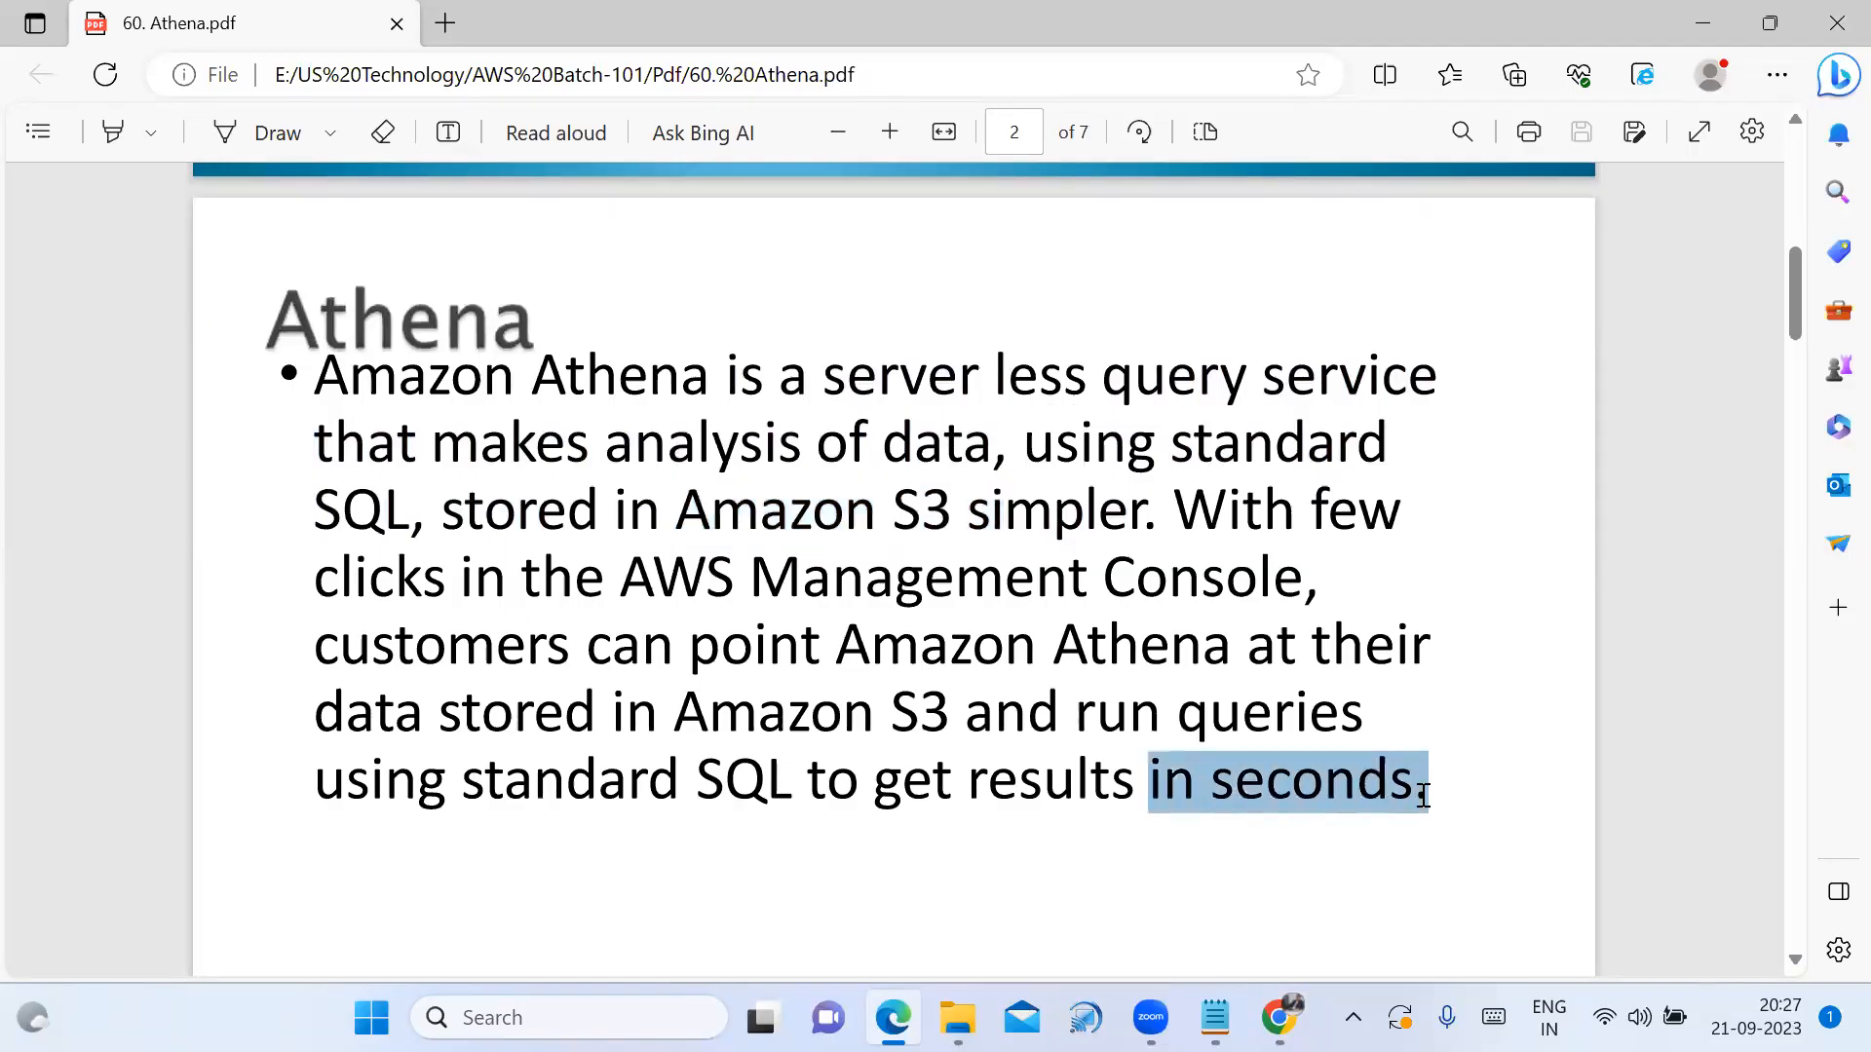